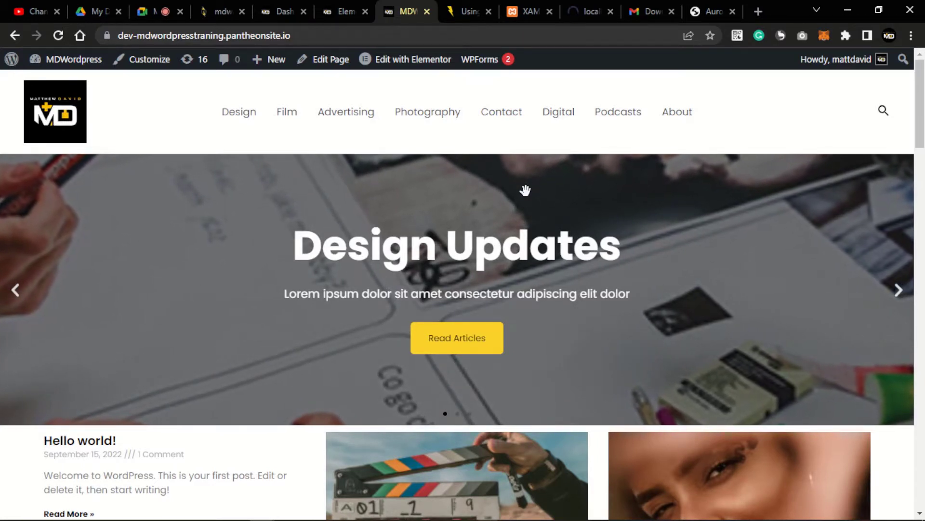
- Look through the slides of the homepage's hero carousel
scroll(525, 195, down, 7)
scroll(504, 204, up, 7)
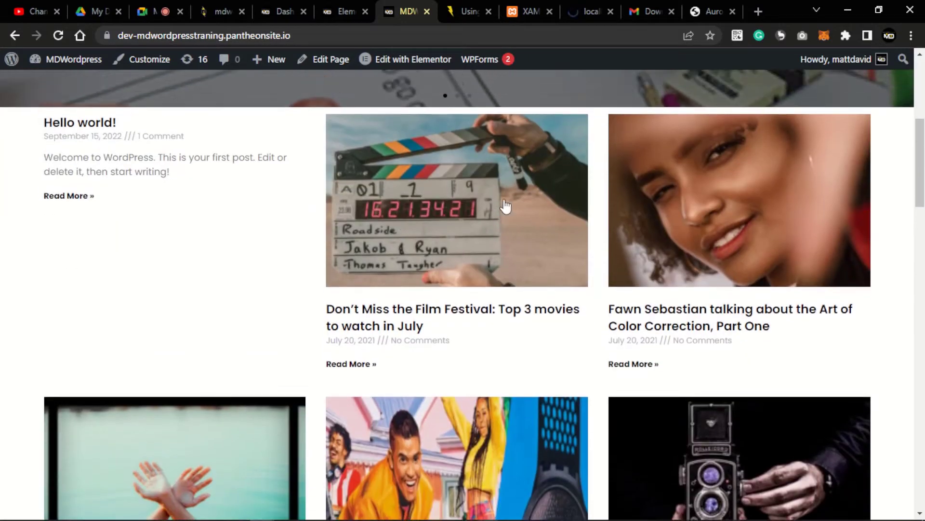
click(898, 290)
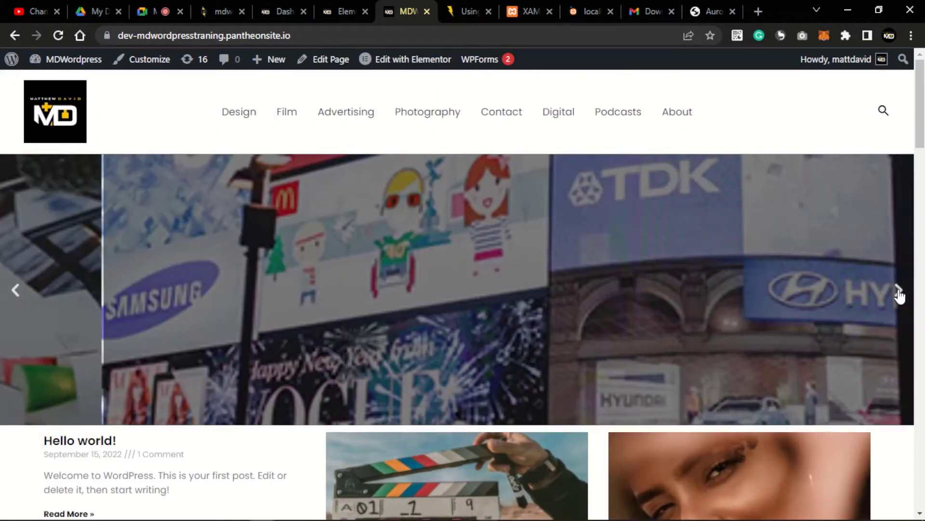
click(898, 290)
click(898, 290)
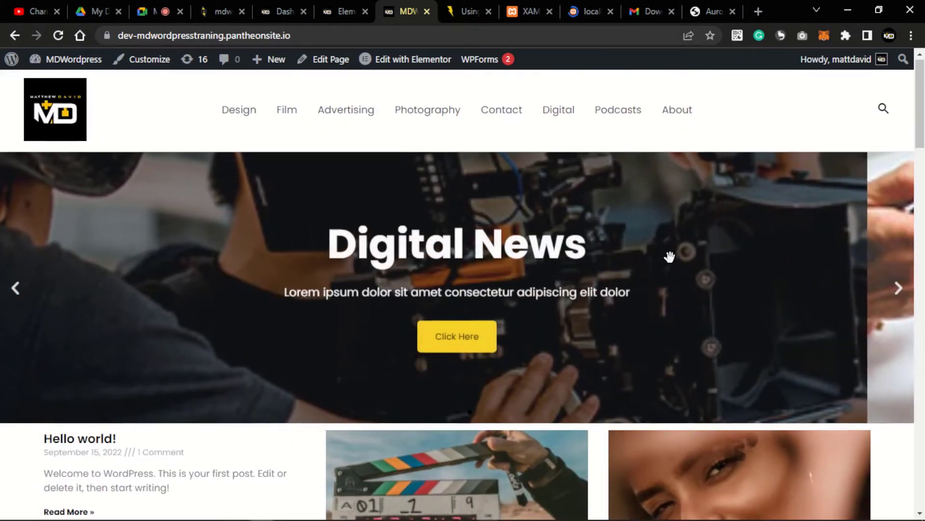
- Examine the homepage sections from the article grid down to the newsletter form and footer
scroll(667, 256, down, 7)
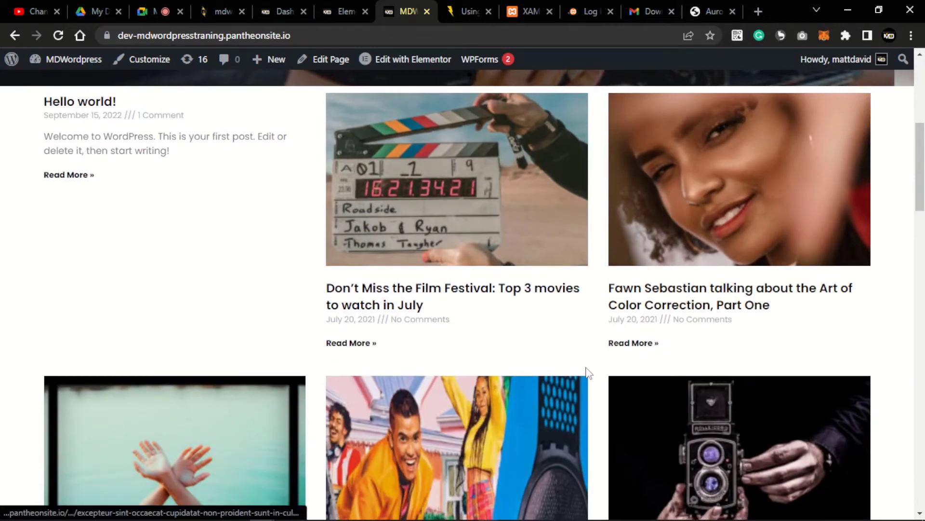
scroll(587, 371, down, 5)
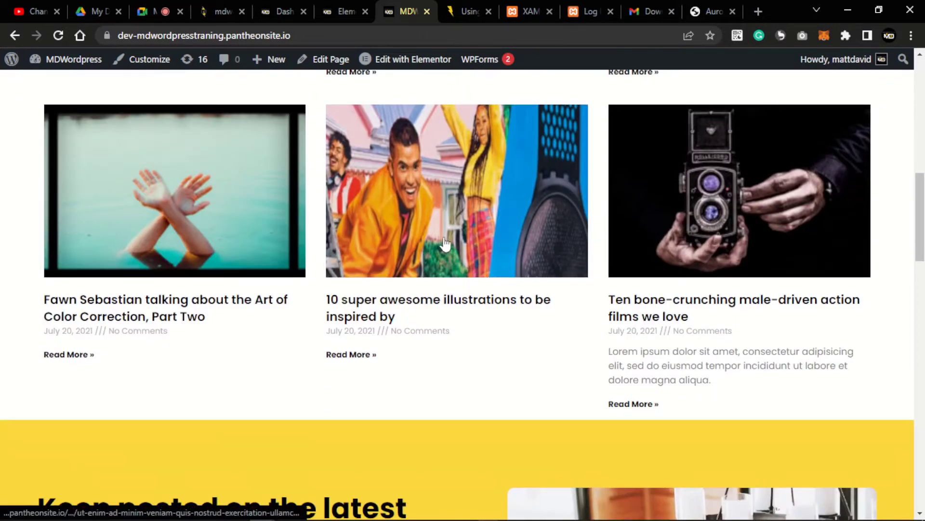
scroll(475, 249, up, 4)
scroll(472, 244, down, 8)
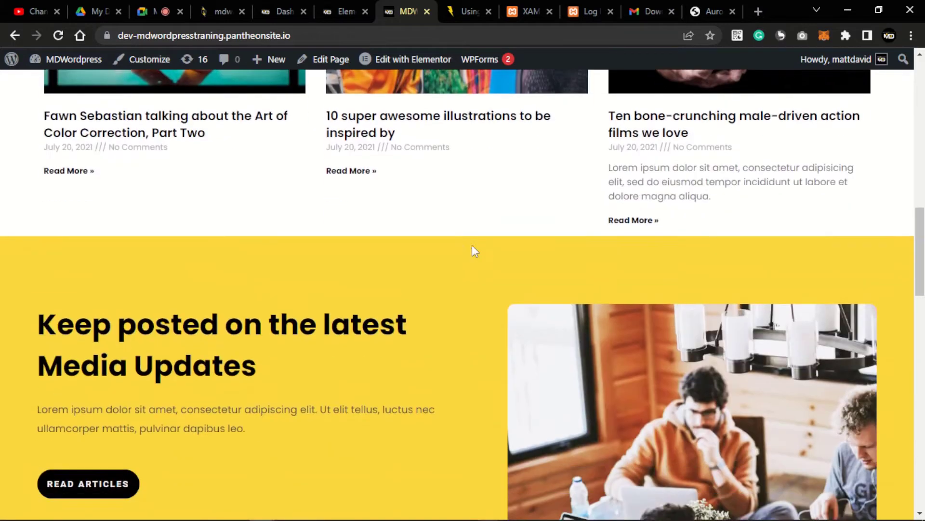
scroll(386, 231, down, 6)
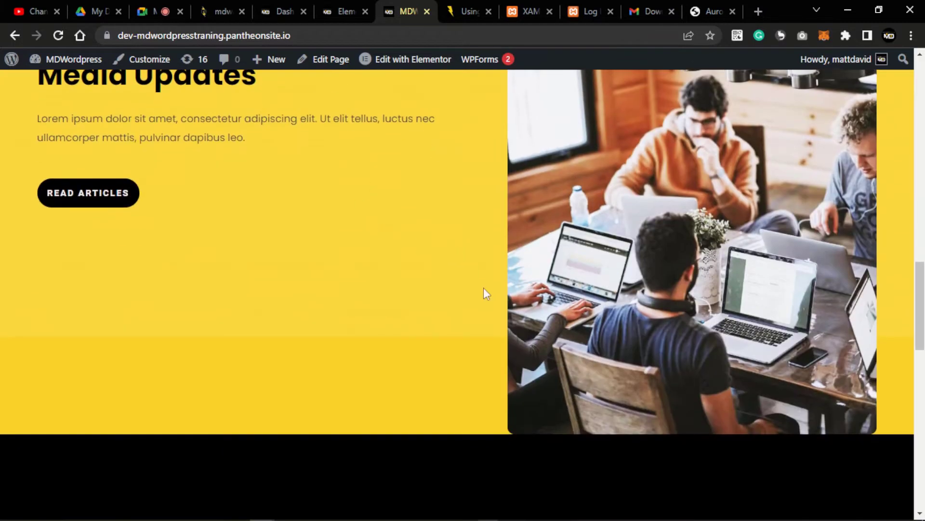
scroll(441, 239, down, 5)
scroll(588, 268, down, 6)
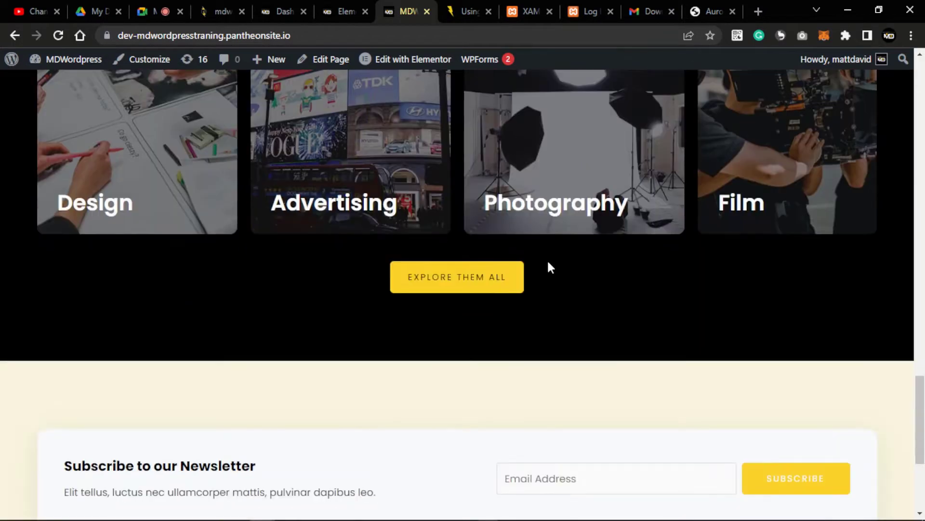
scroll(488, 286, down, 5)
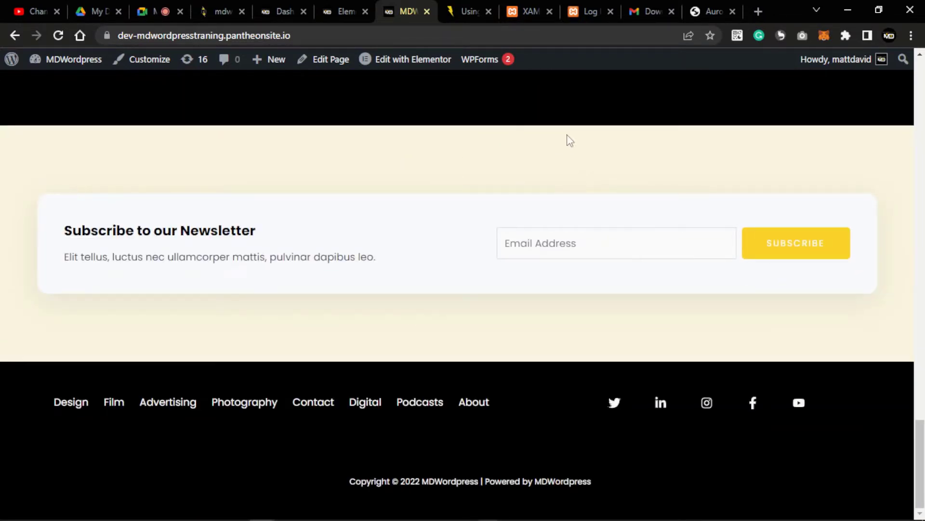
scroll(569, 139, up, 4)
scroll(568, 144, down, 4)
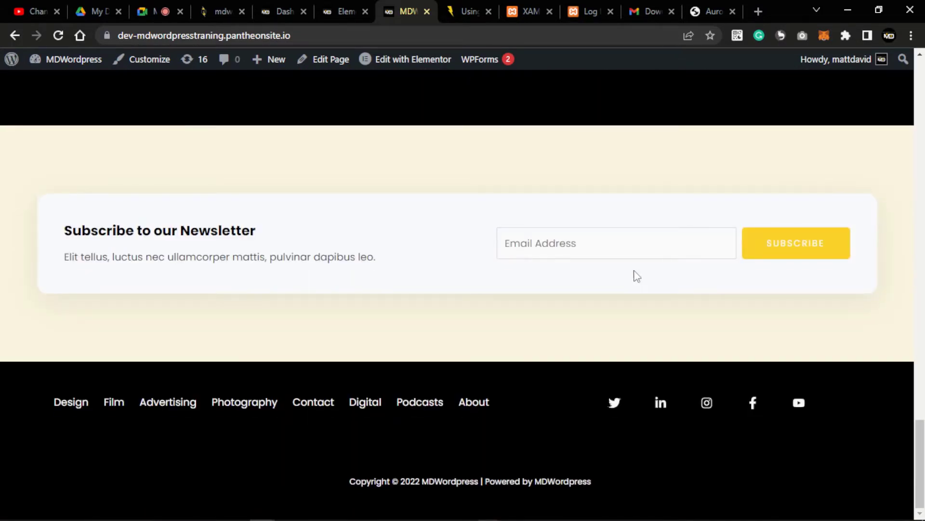
scroll(508, 241, up, 20)
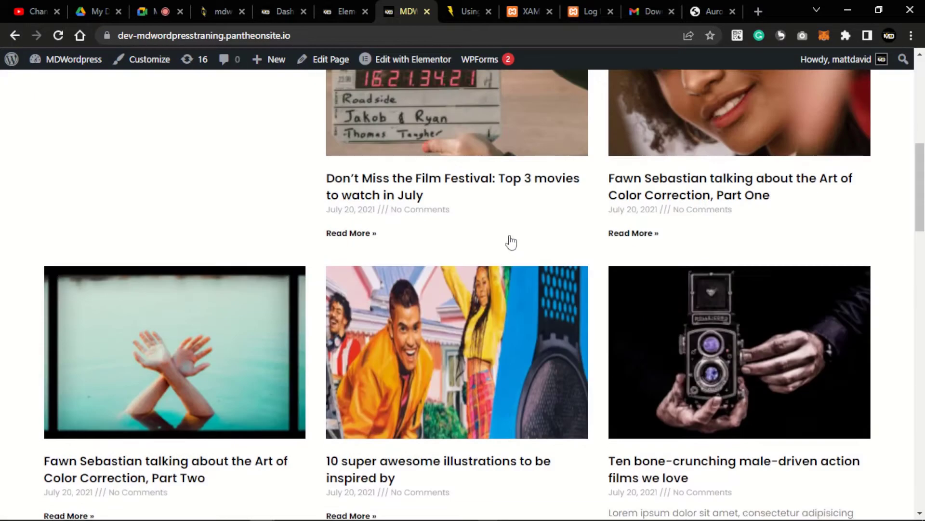
scroll(511, 242, up, 2)
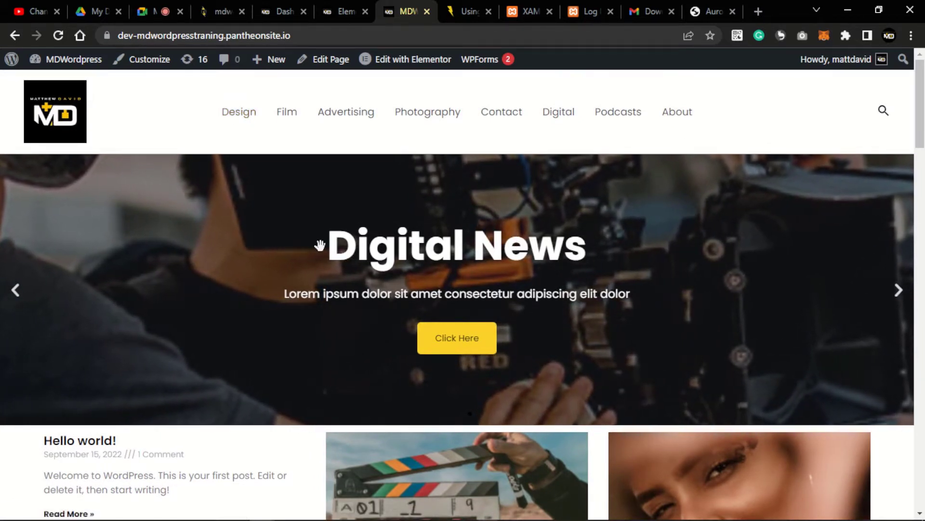
- Review the homepage layout once more, including the post grid, media updates banner, popular categories and footer
scroll(250, 239, down, 5)
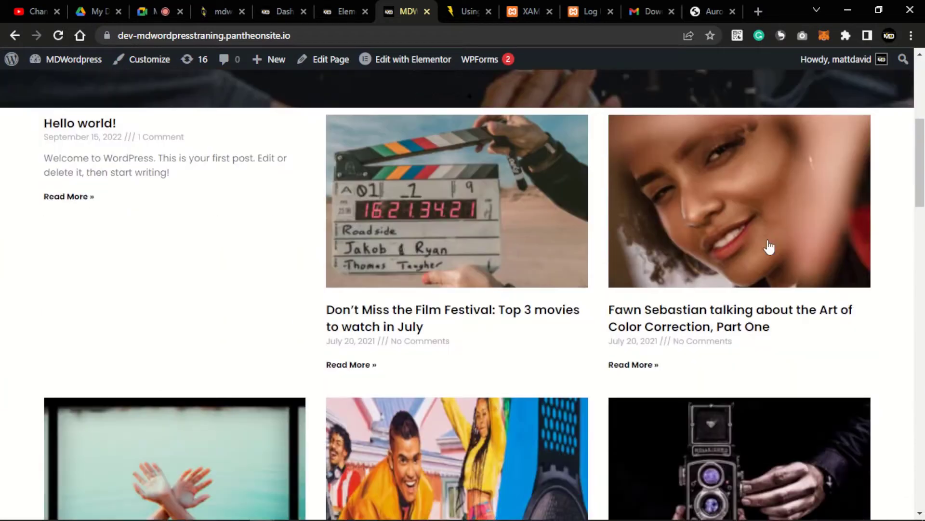
scroll(771, 268, down, 10)
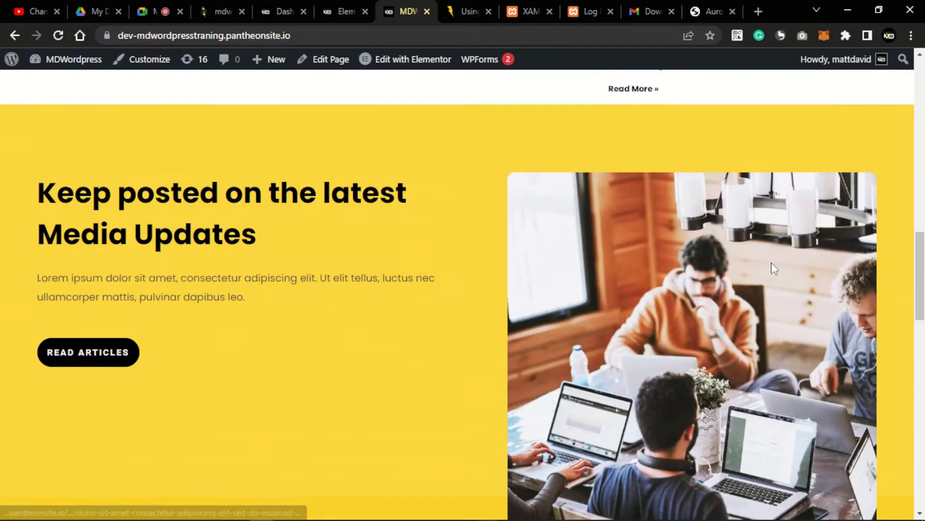
scroll(615, 209, down, 8)
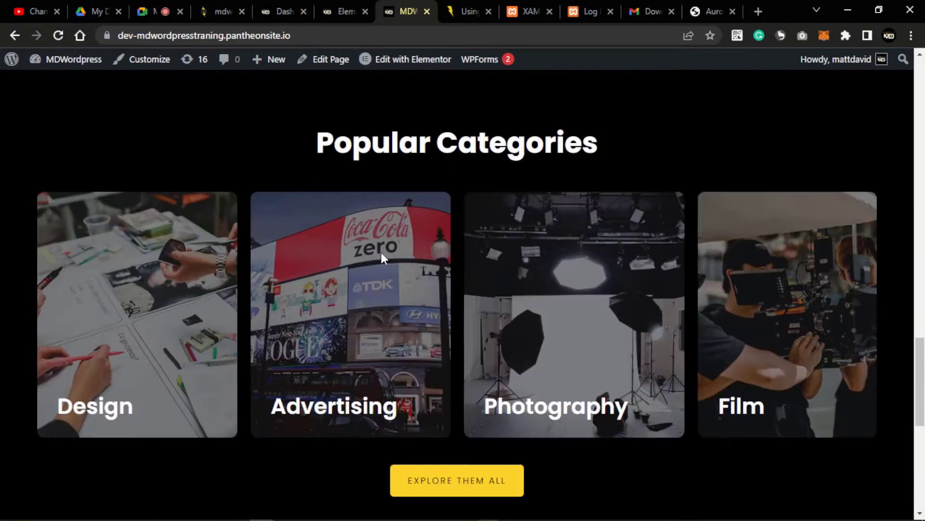
scroll(444, 244, down, 5)
scroll(511, 267, down, 2)
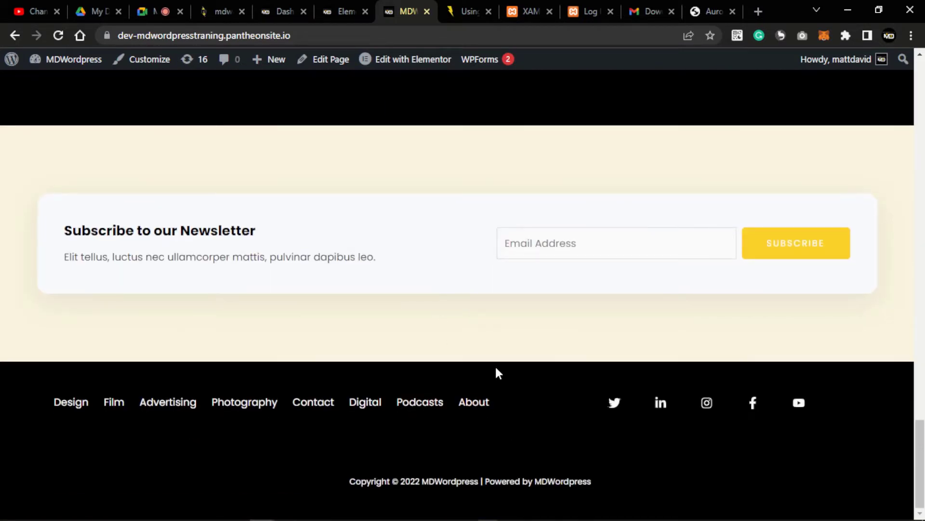
scroll(496, 368, up, 20)
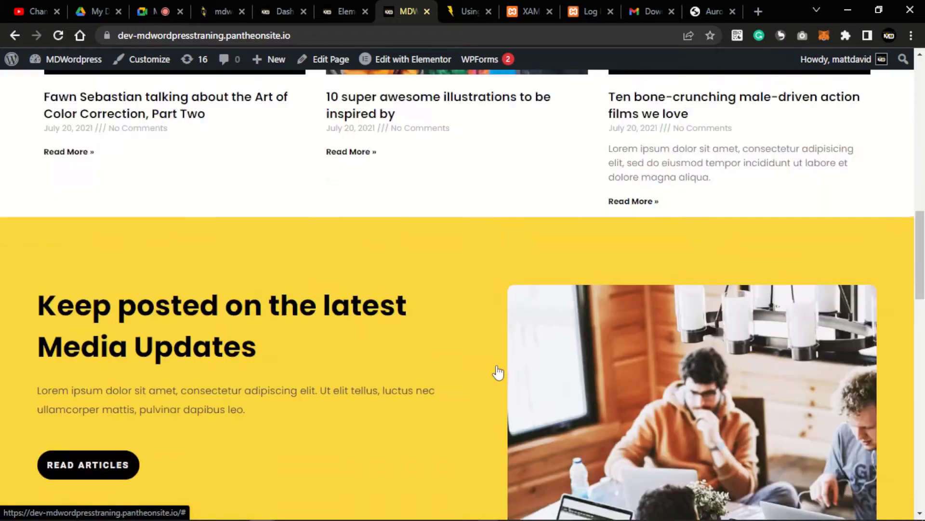
scroll(496, 372, up, 10)
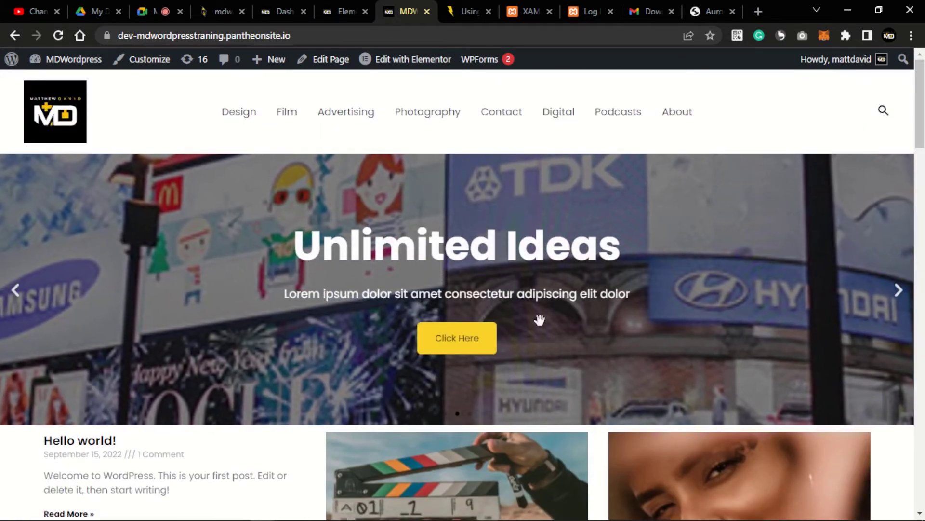
scroll(616, 381, down, 14)
scroll(614, 376, up, 14)
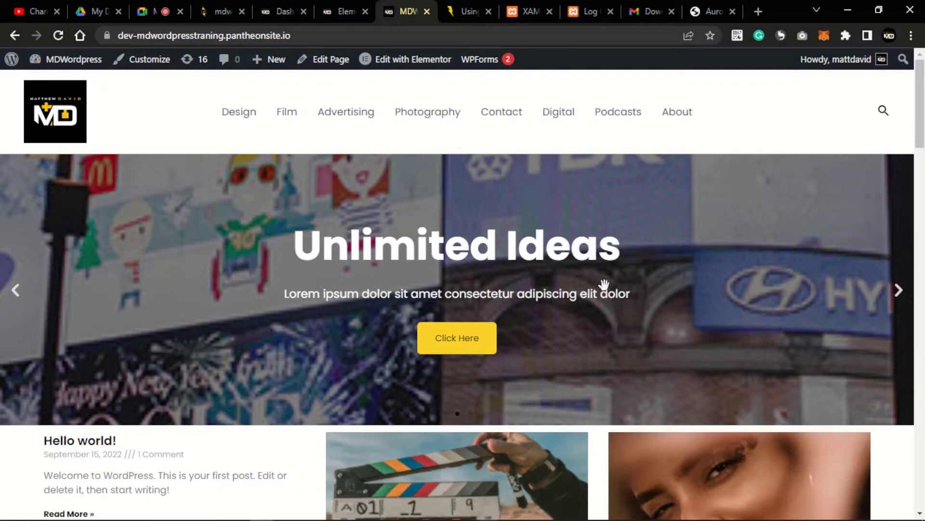
- Switch to the Pantheon dashboard and start creating a new WordPress site from the workspace home
click(222, 12)
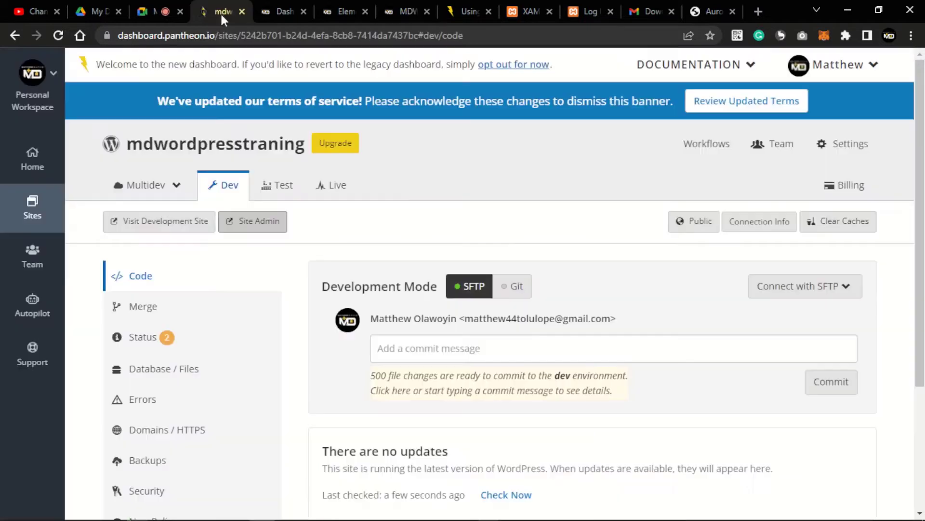
click(37, 168)
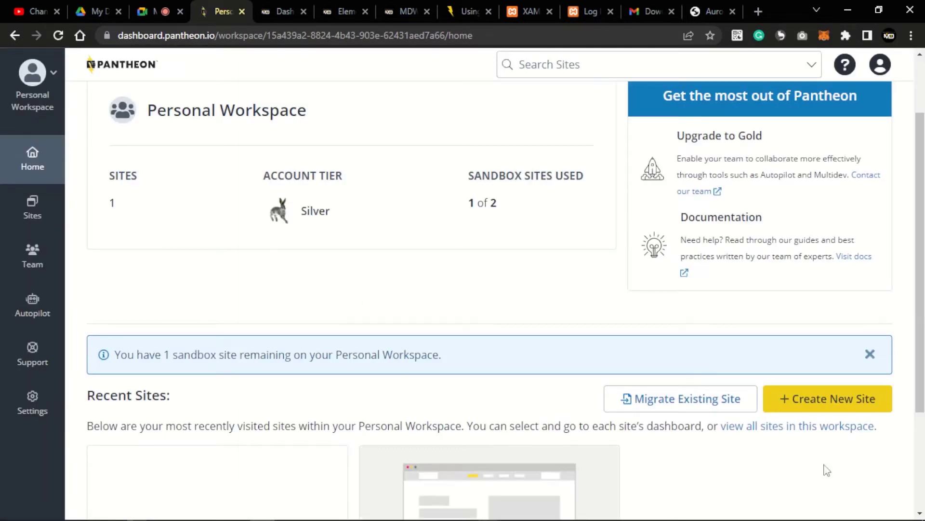
click(819, 401)
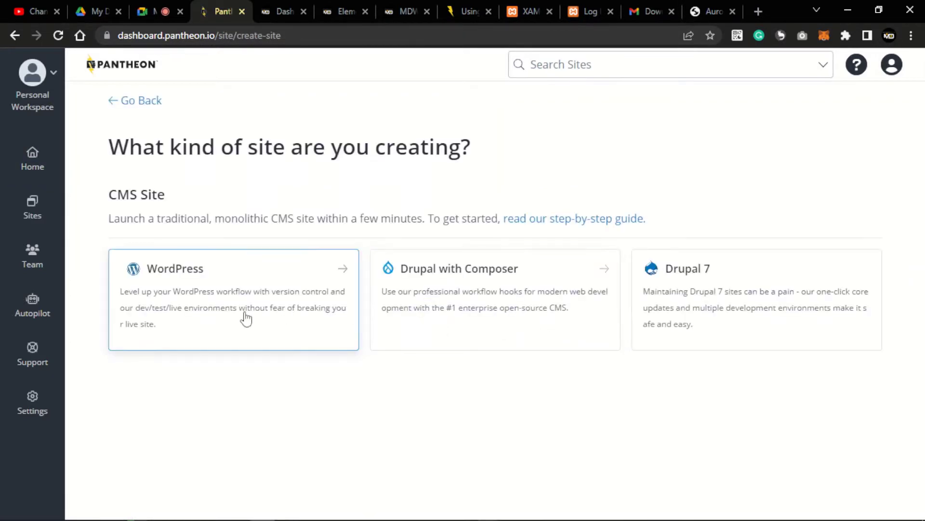
click(245, 318)
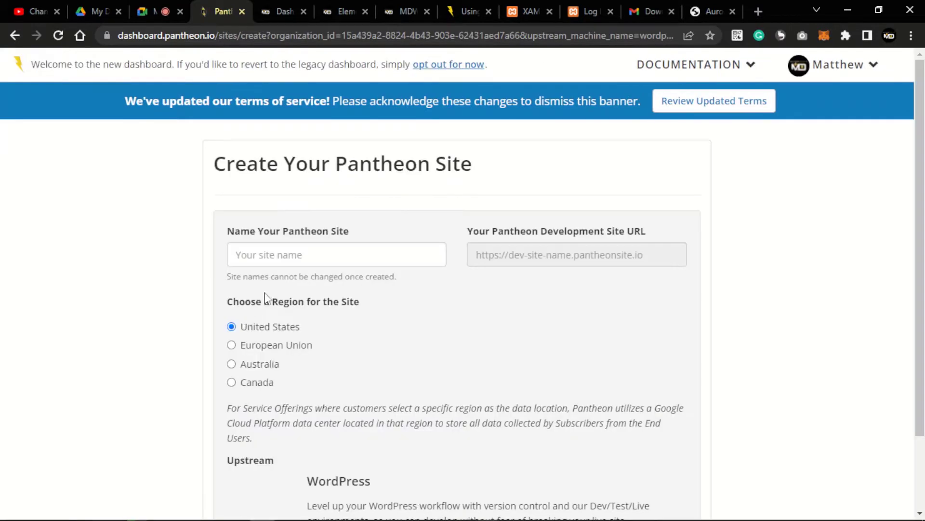
- Name the new site with the saved suggestion based on the owner's name, keep the United States region and deploy WordPress
click(351, 254)
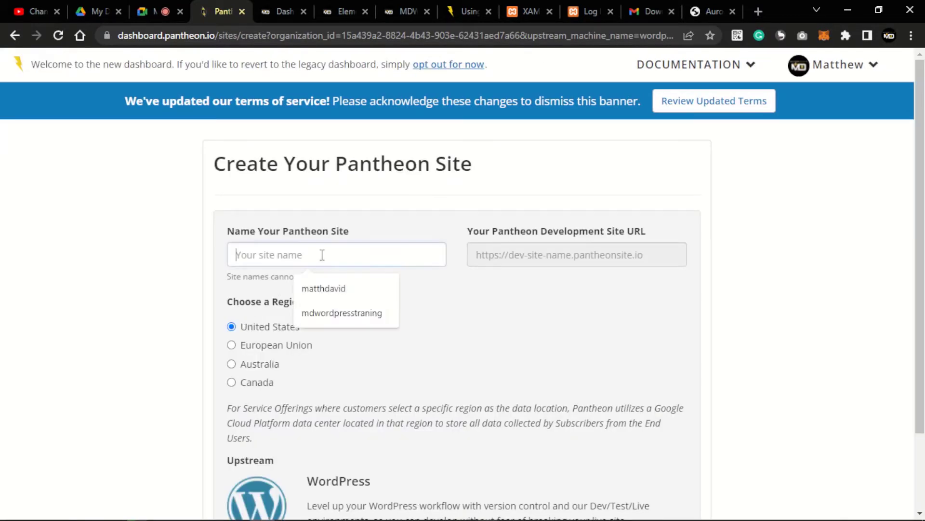
click(325, 287)
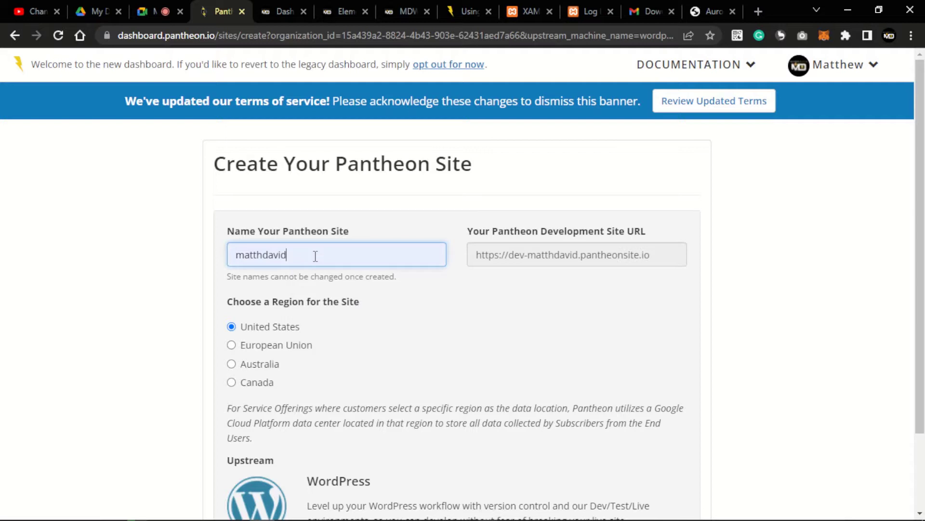
scroll(381, 332, down, 2)
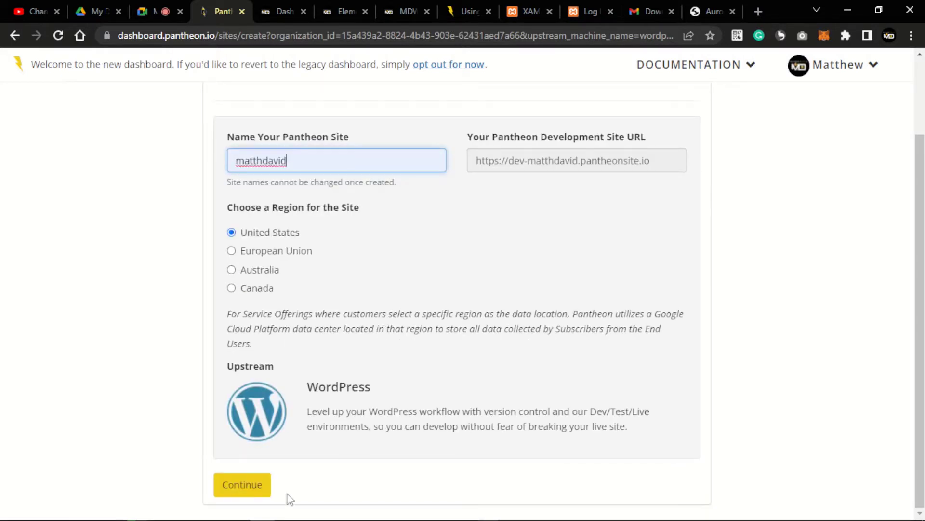
click(246, 487)
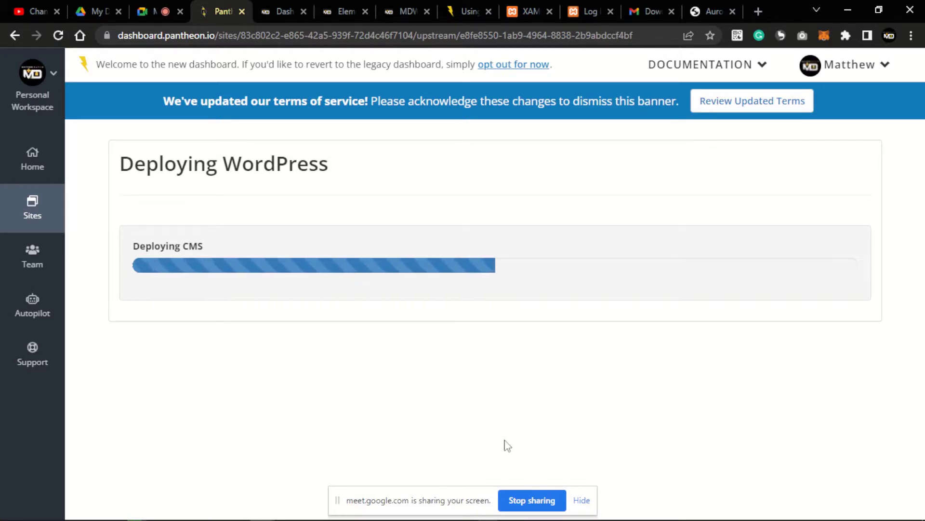
click(581, 501)
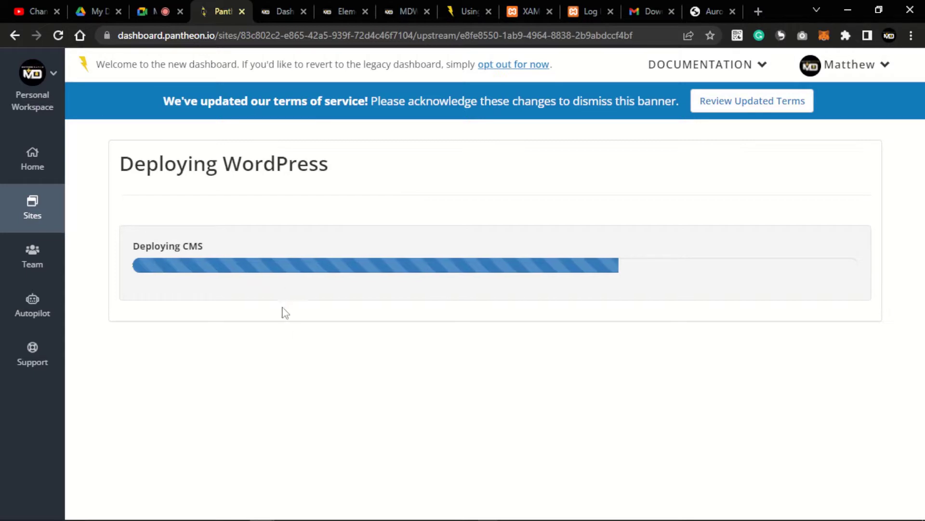
- Switch back to the MDWordpress demo site and examine its homepage posts and media updates section
click(340, 14)
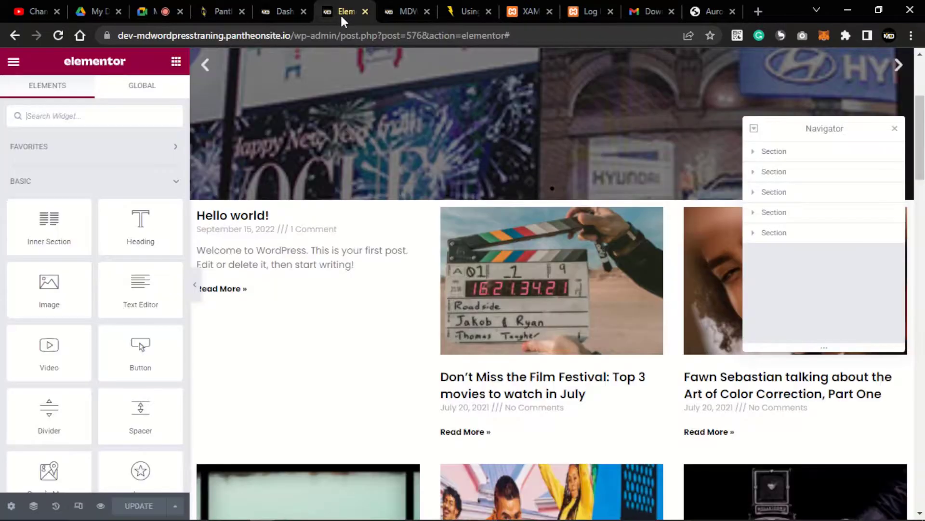
click(400, 10)
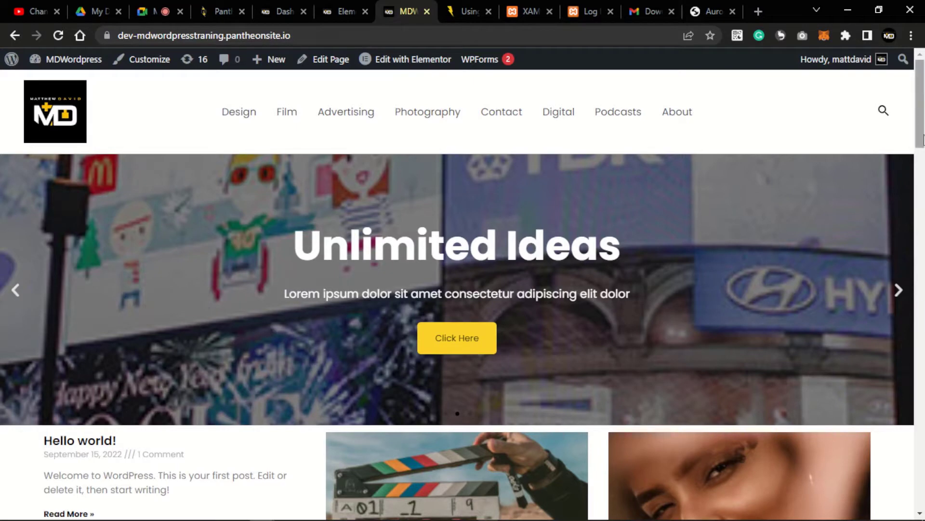
scroll(914, 143, down, 2)
scroll(913, 141, up, 2)
scroll(474, 182, down, 10)
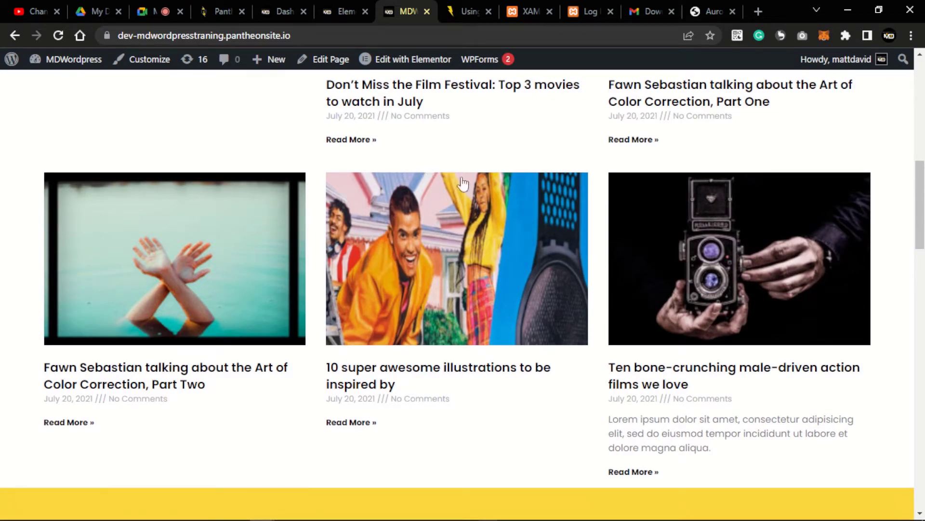
scroll(481, 167, down, 8)
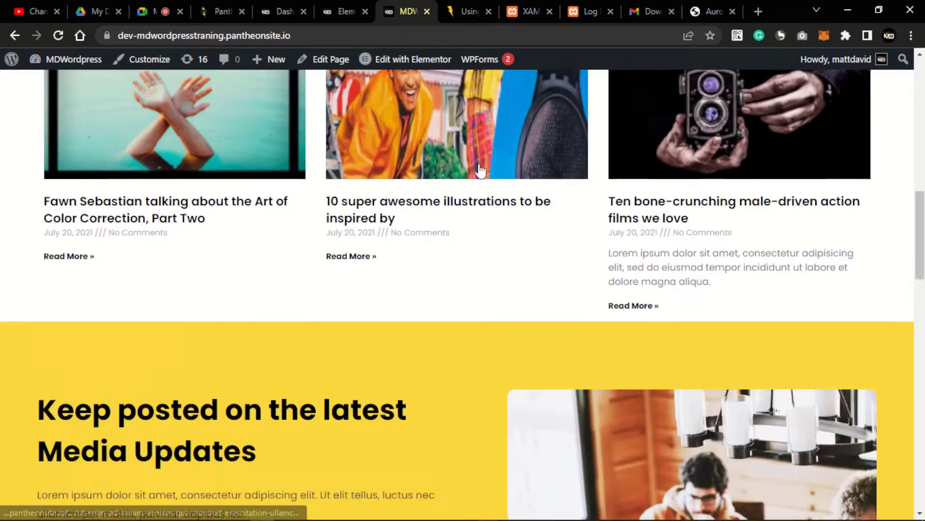
scroll(477, 170, up, 7)
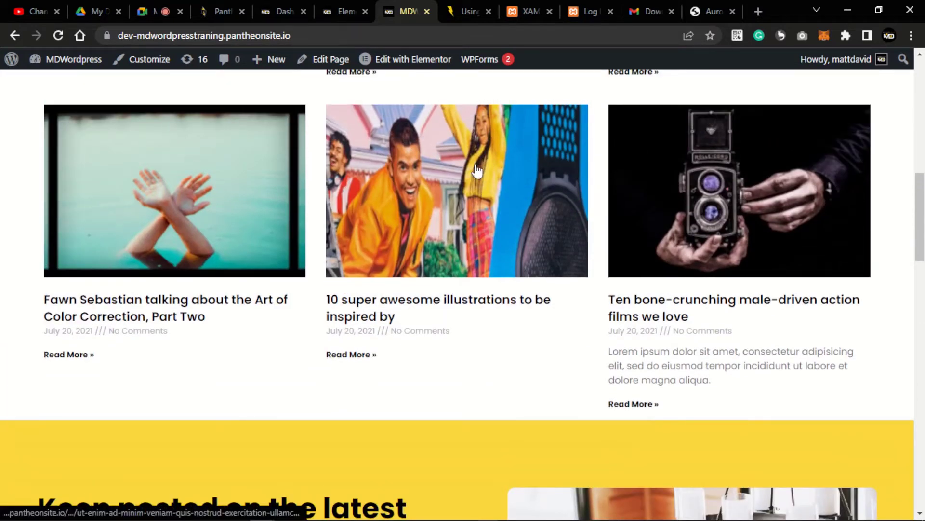
scroll(477, 170, up, 3)
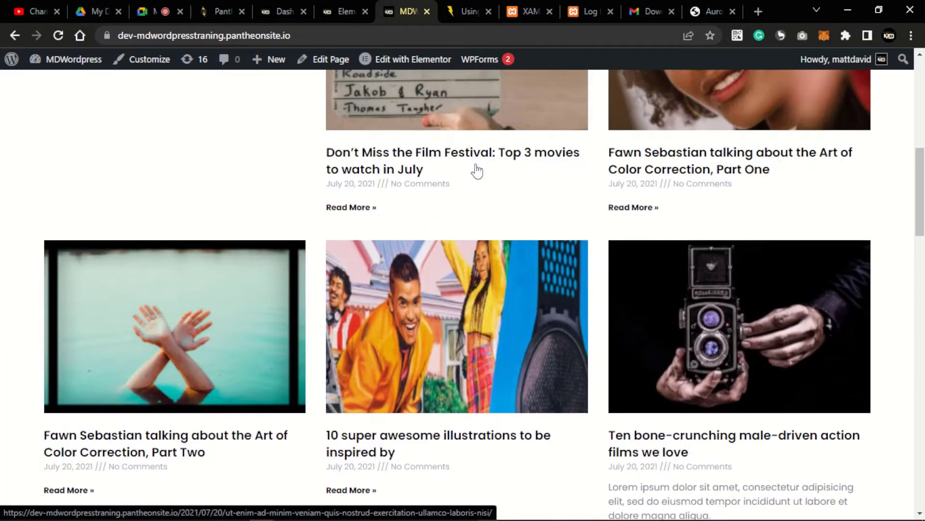
scroll(476, 167, up, 5)
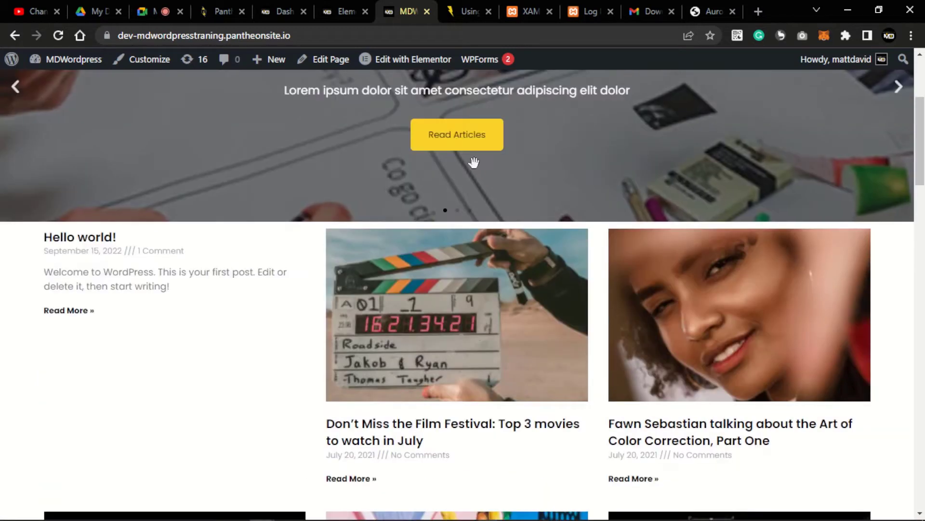
- Compare the homepage's post grid with the yellow media updates banner beneath it, going over the article cards again
scroll(473, 161, down, 8)
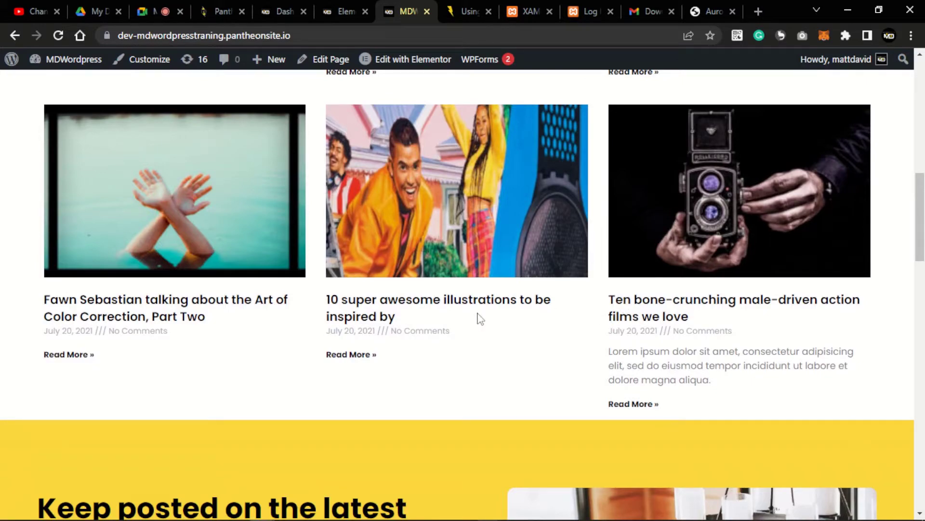
scroll(479, 319, down, 2)
scroll(479, 319, up, 7)
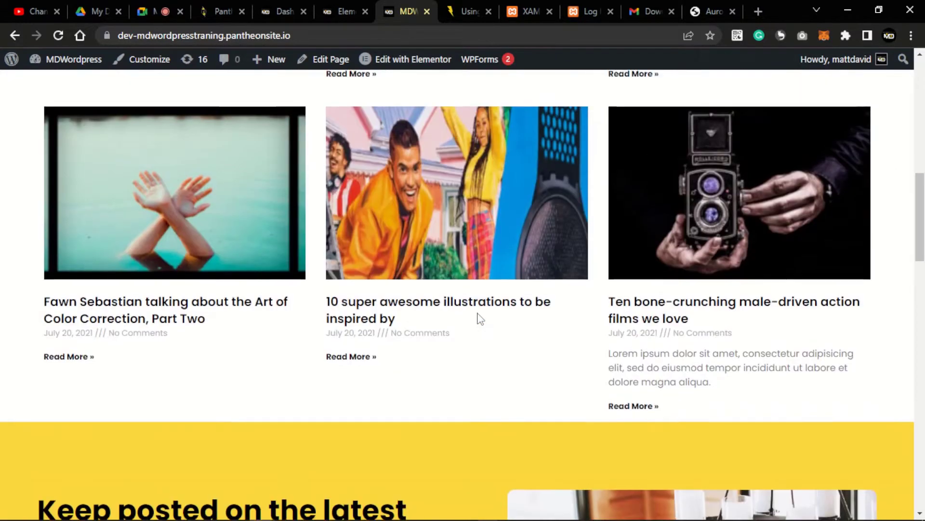
scroll(479, 319, up, 5)
scroll(479, 319, down, 10)
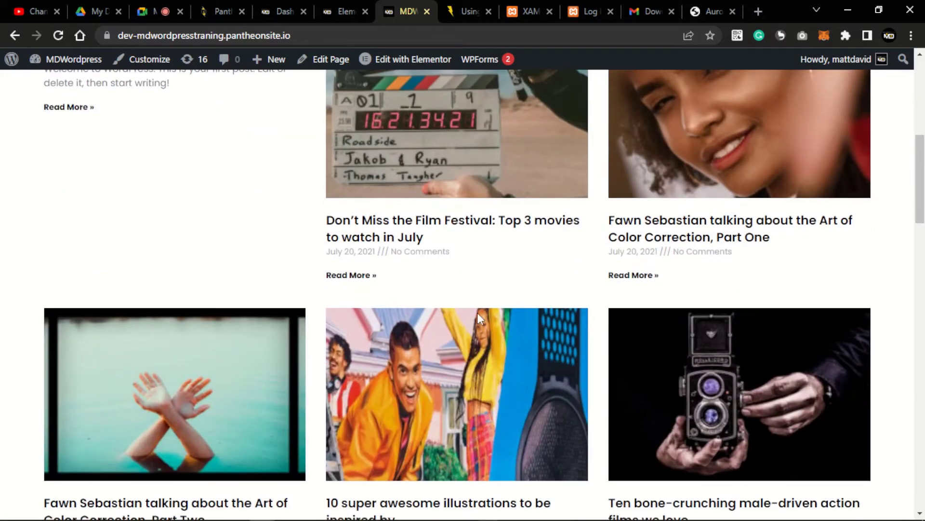
scroll(480, 318, down, 5)
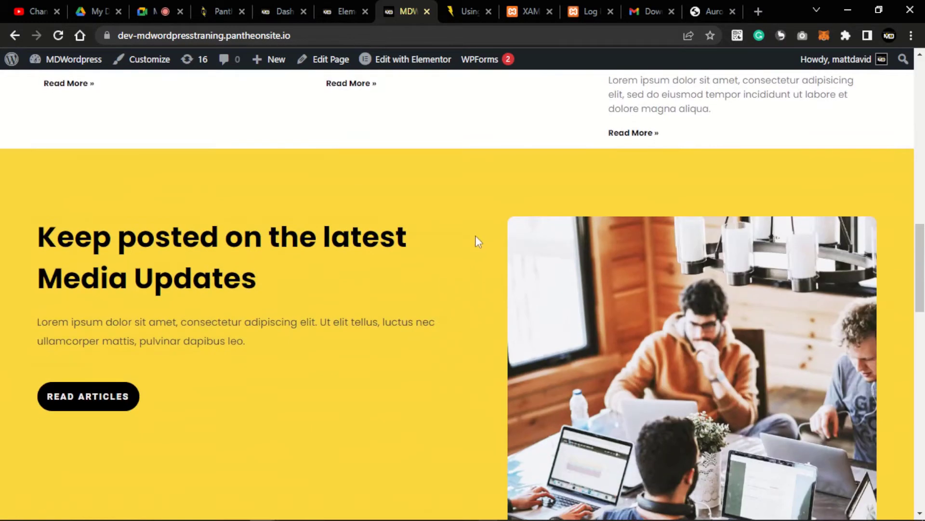
scroll(476, 239, up, 11)
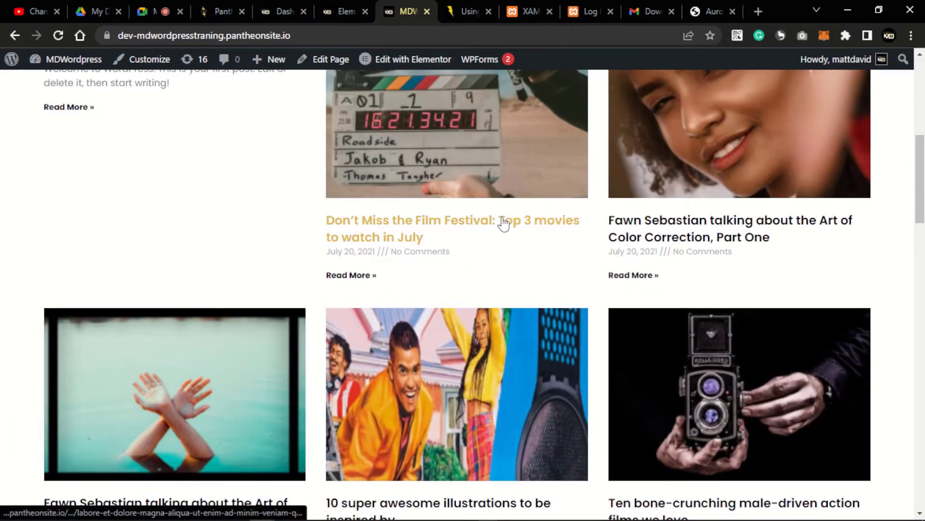
- Open the "Don't Miss the Film Festival: Top 3 movies to watch in July" post and examine its image, text and sidebar
click(503, 224)
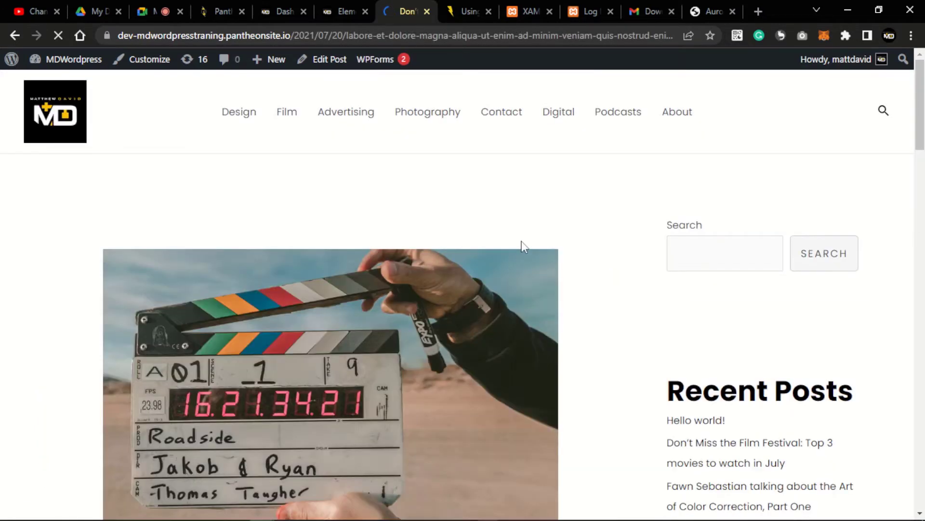
scroll(521, 244, down, 7)
scroll(526, 241, up, 7)
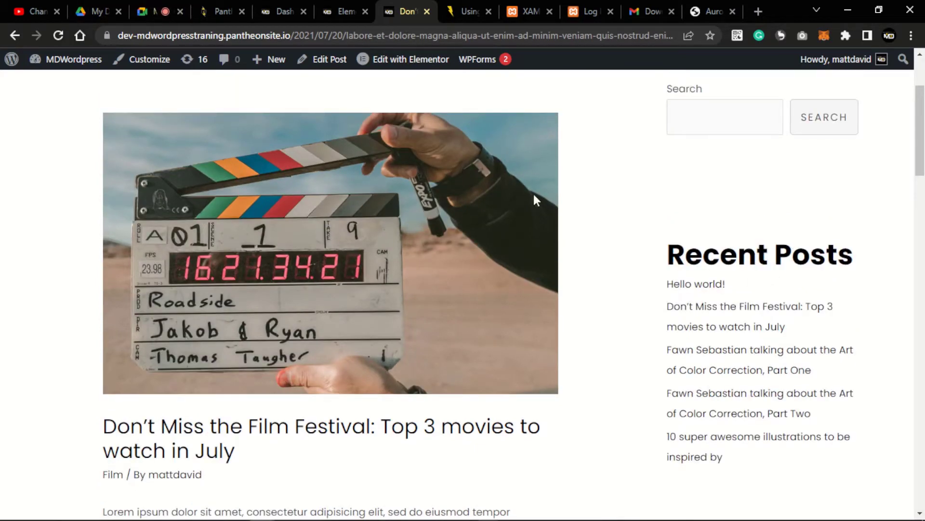
scroll(534, 195, down, 5)
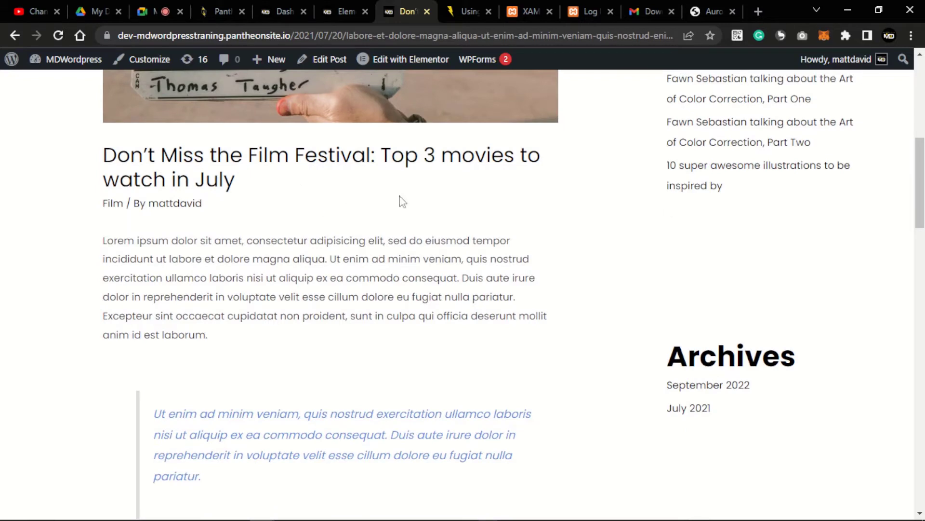
scroll(727, 248, up, 5)
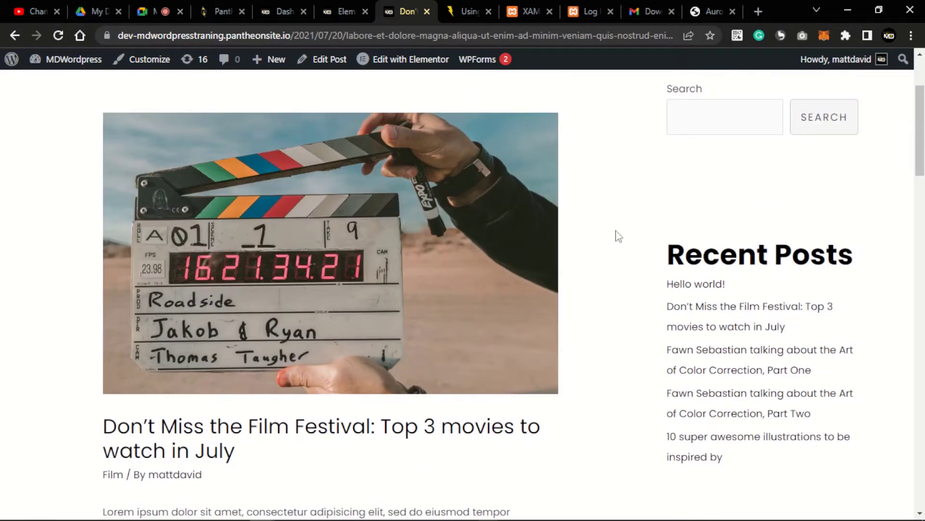
scroll(612, 236, down, 8)
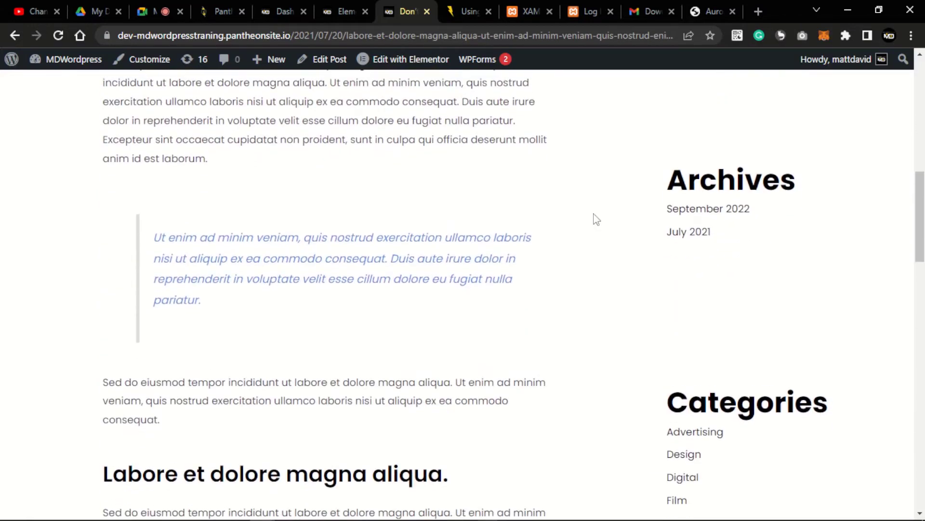
- Examine the rest of the film festival post, including categories, related posts, comment form and footer, and return to its header
scroll(526, 252, down, 6)
scroll(529, 252, down, 5)
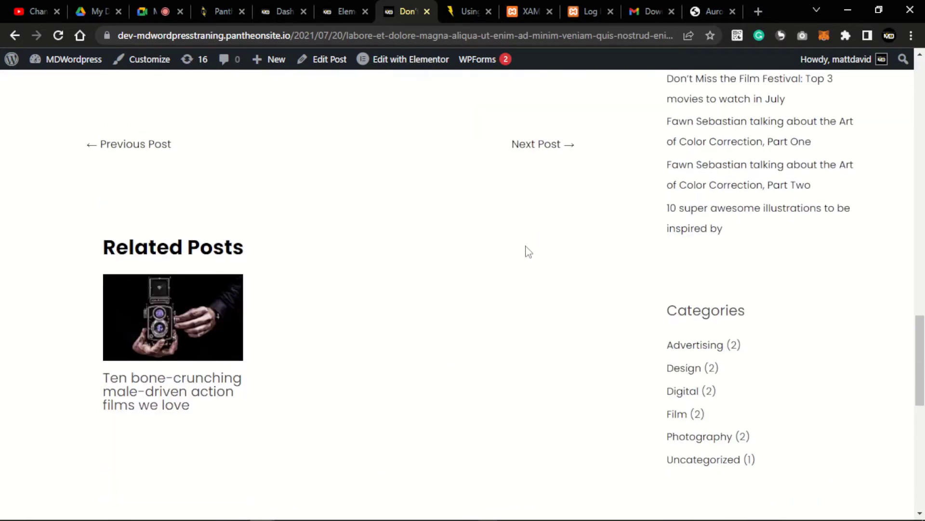
scroll(525, 250, up, 6)
scroll(527, 244, up, 5)
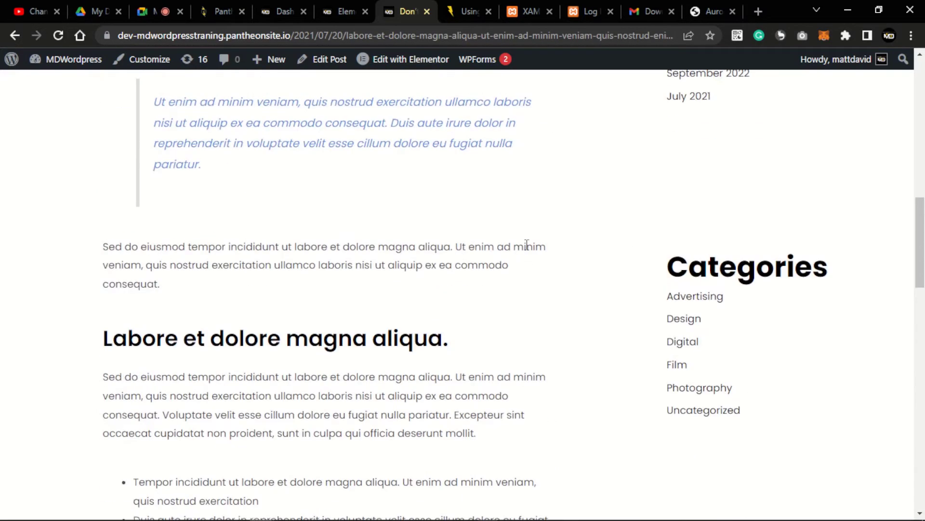
scroll(526, 243, down, 12)
scroll(526, 244, down, 6)
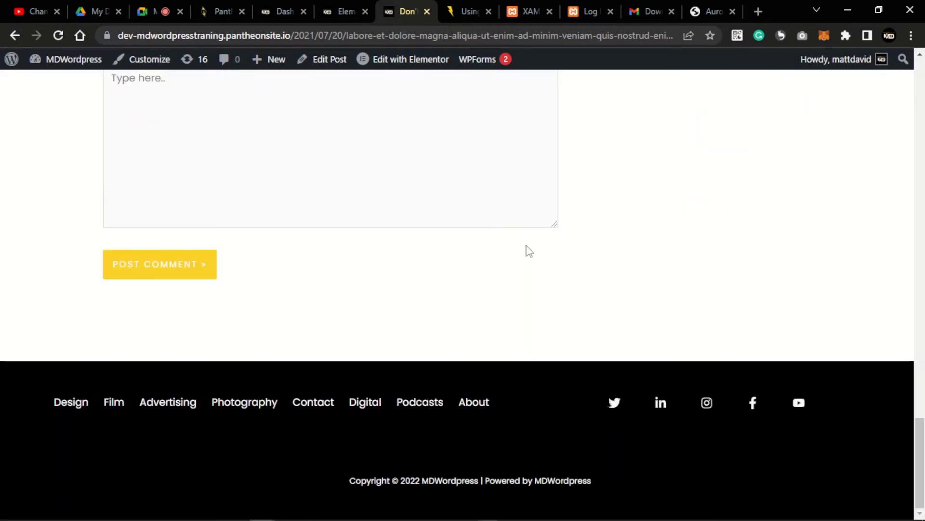
scroll(526, 250, up, 5)
scroll(527, 250, down, 4)
scroll(526, 252, down, 2)
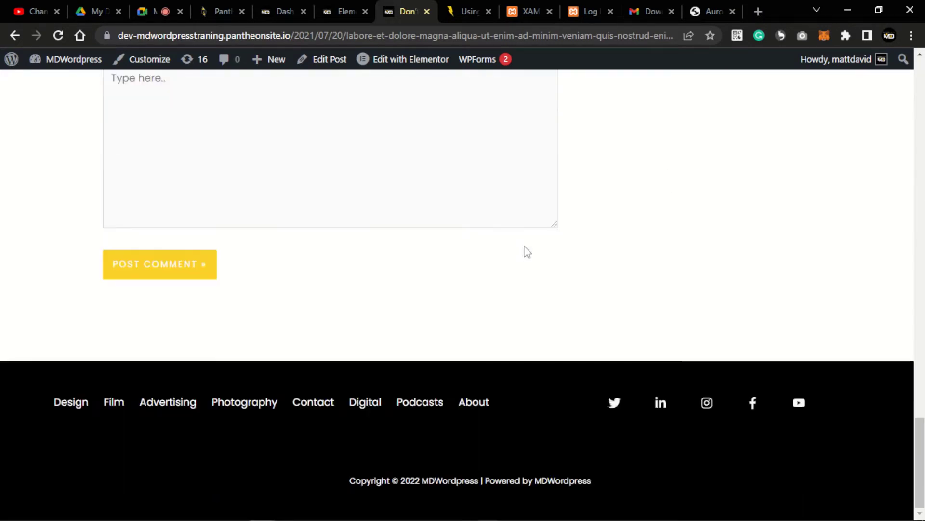
scroll(554, 244, up, 12)
scroll(552, 243, up, 15)
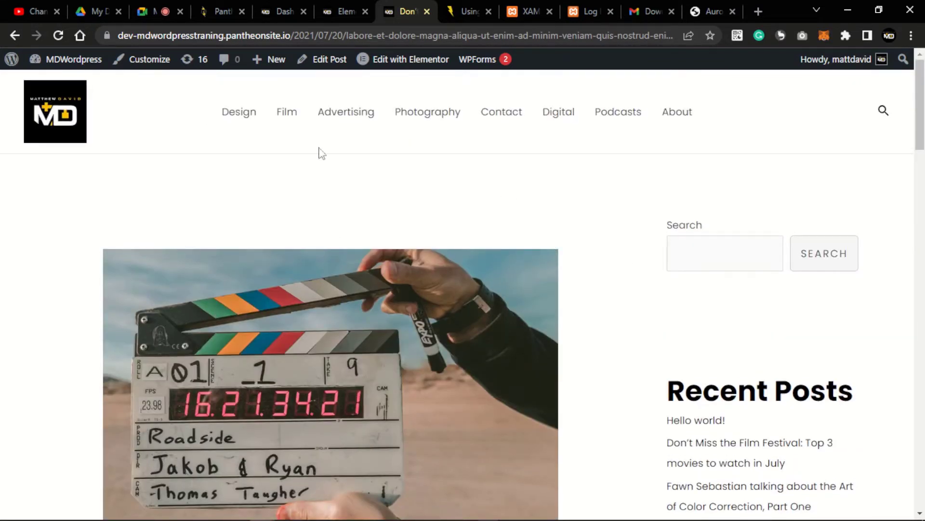
- Open the Design category page, review its posts, and go back to the site's homepage
click(232, 123)
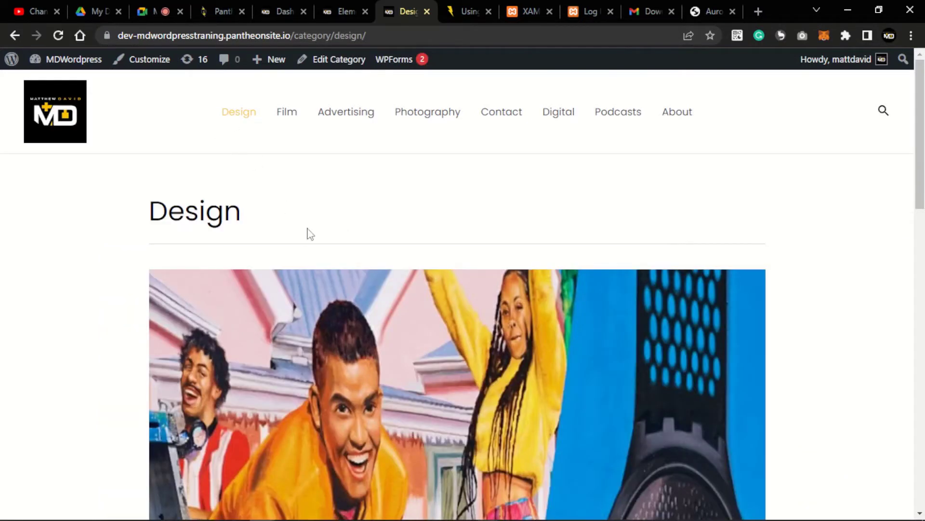
scroll(306, 233, down, 10)
scroll(308, 234, down, 8)
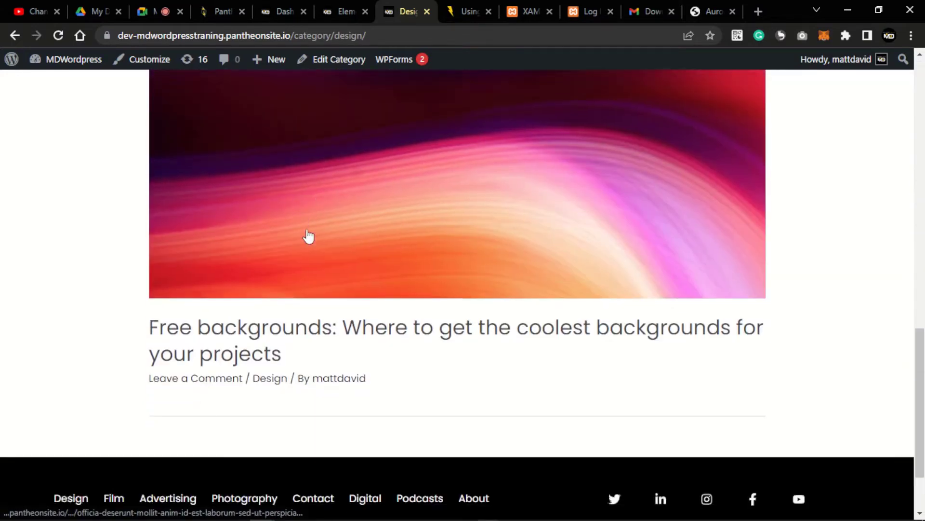
scroll(306, 238, up, 7)
scroll(303, 231, up, 10)
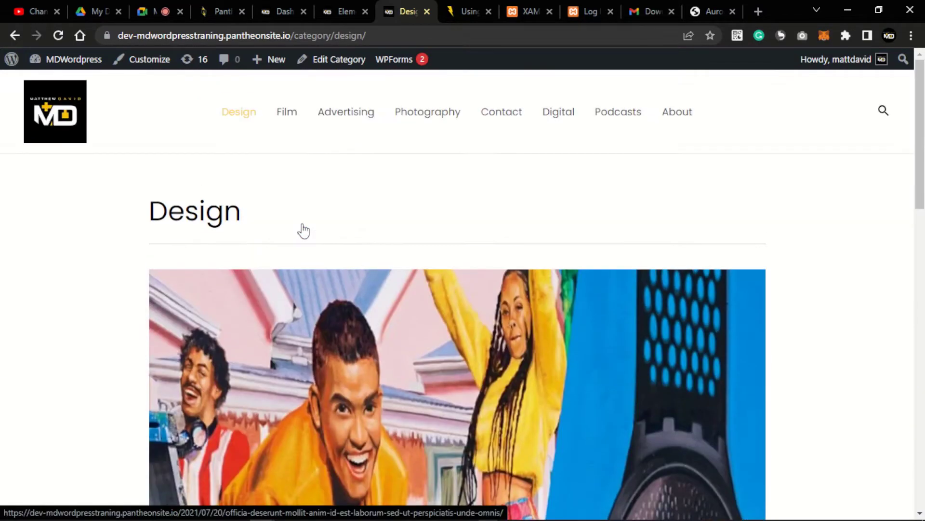
click(48, 124)
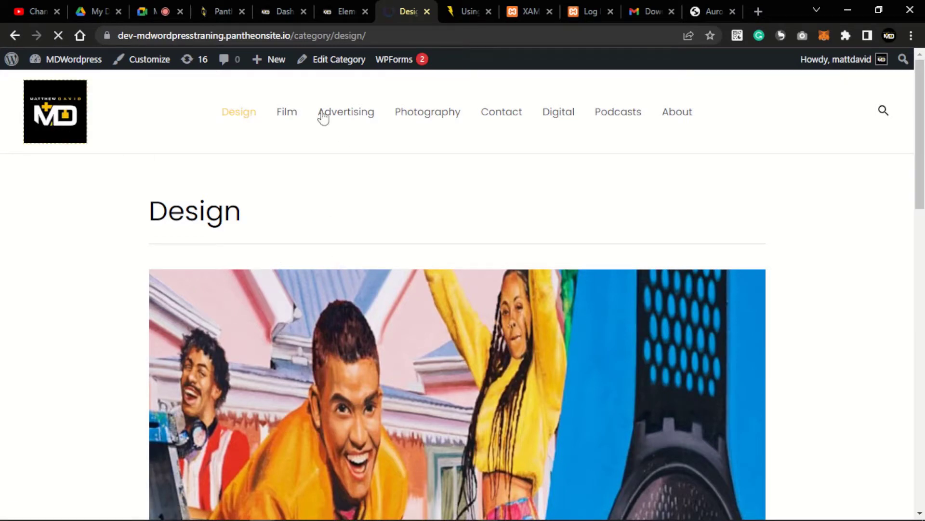
- Switch to Pantheon, open the new site's dashboard and its Site Admin, and continue to the WordPress installation form
click(215, 16)
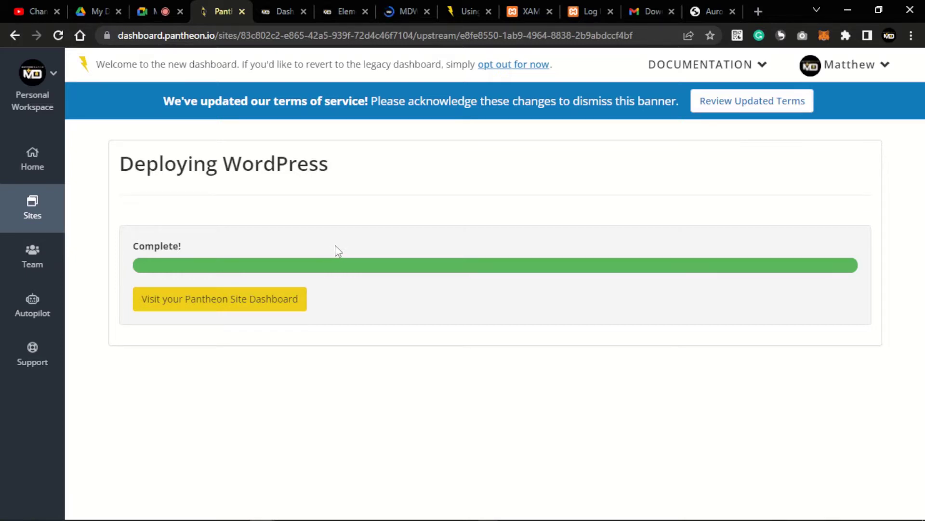
click(241, 308)
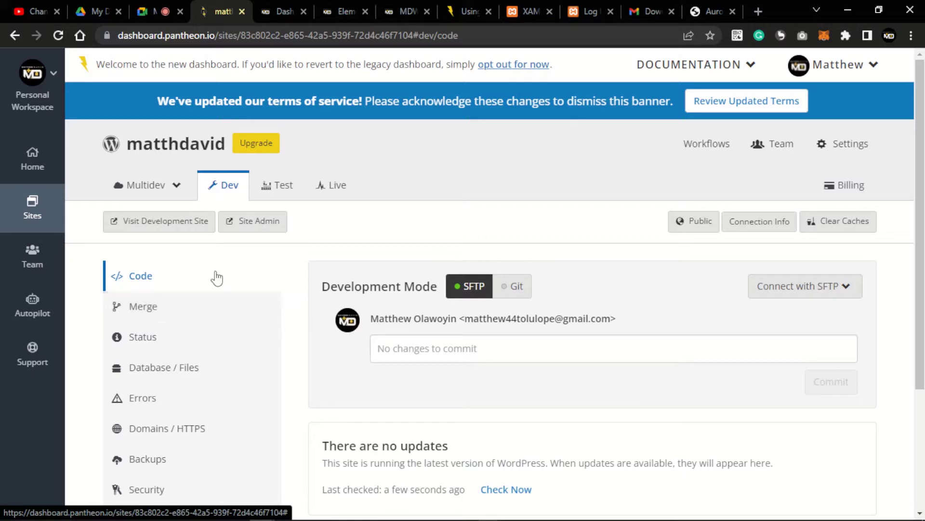
click(259, 221)
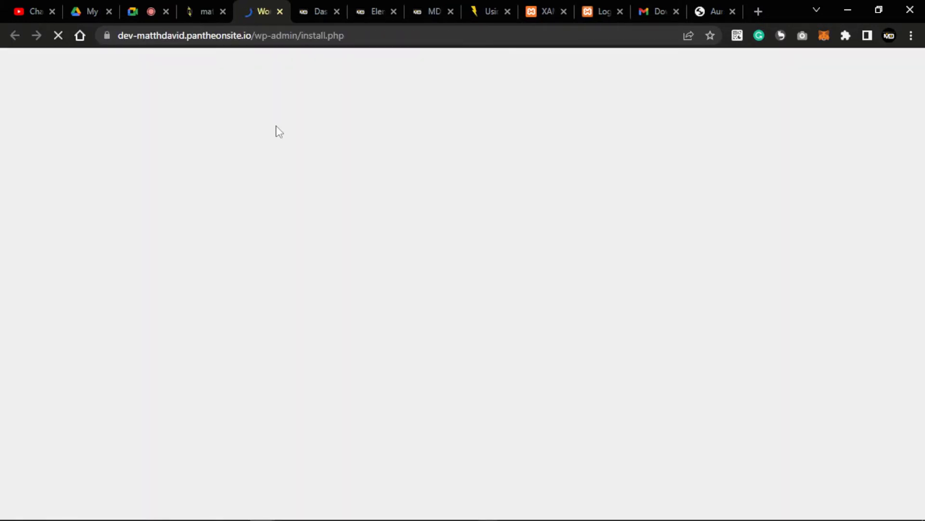
click(542, 495)
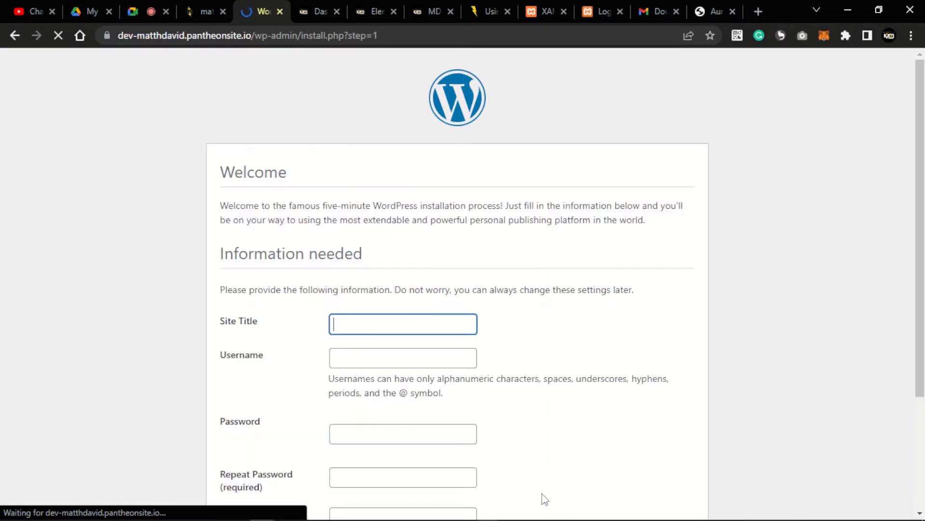
- Fill in the site title with the owner's short name and choose the matching saved suggestion as the username
click(357, 318)
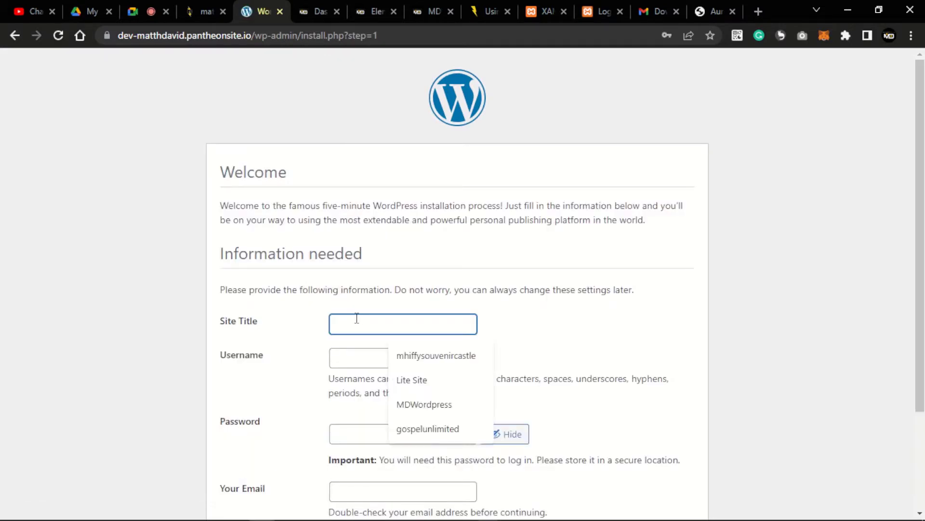
click(314, 336)
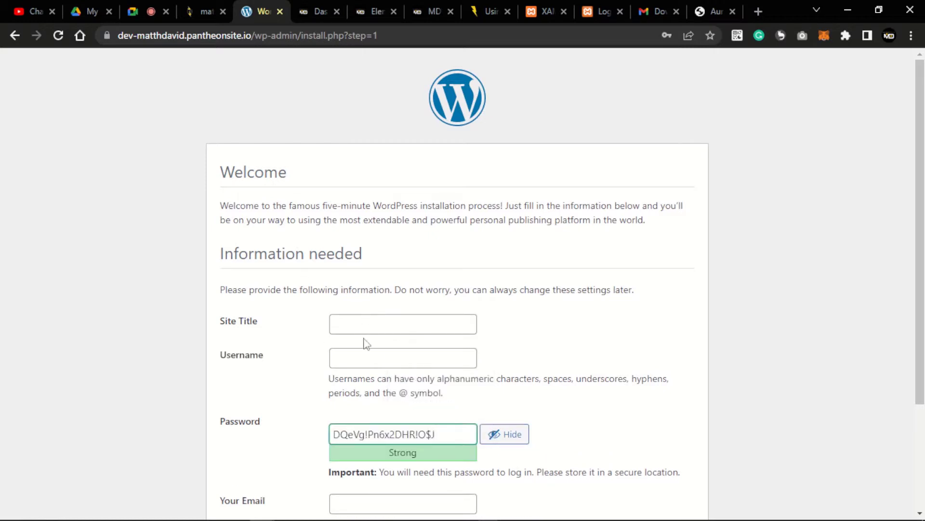
click(369, 324)
text(mattdavid)
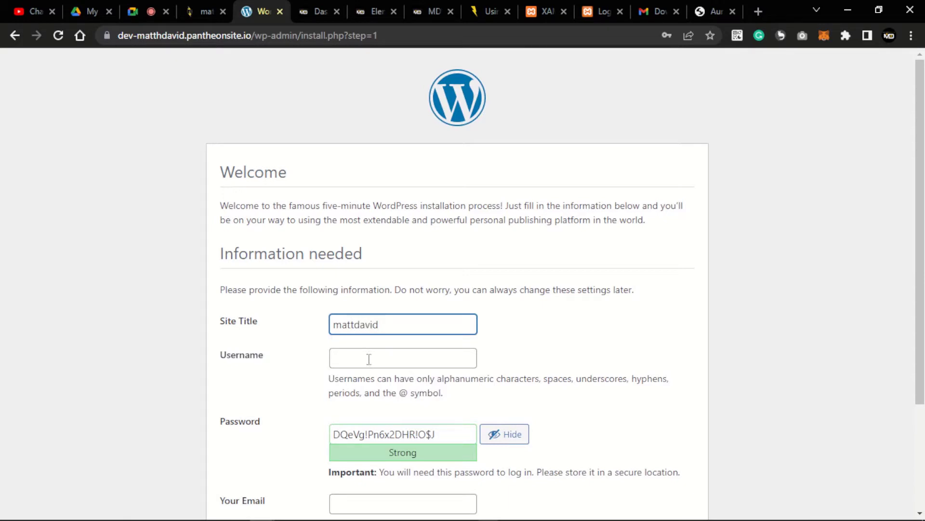
click(369, 357)
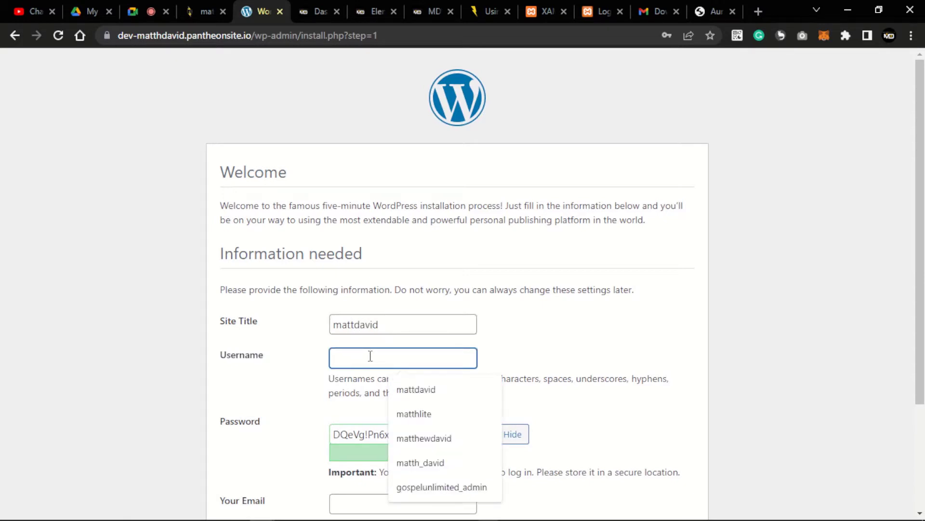
click(445, 391)
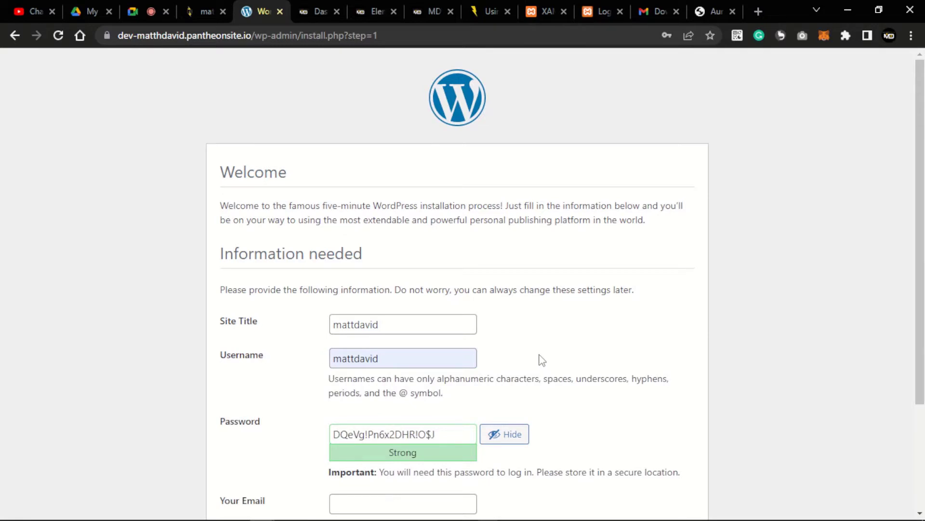
- Review the MDWordpress demo homepage and the Pantheon site dashboard again, and return to the WordPress installation form
click(203, 14)
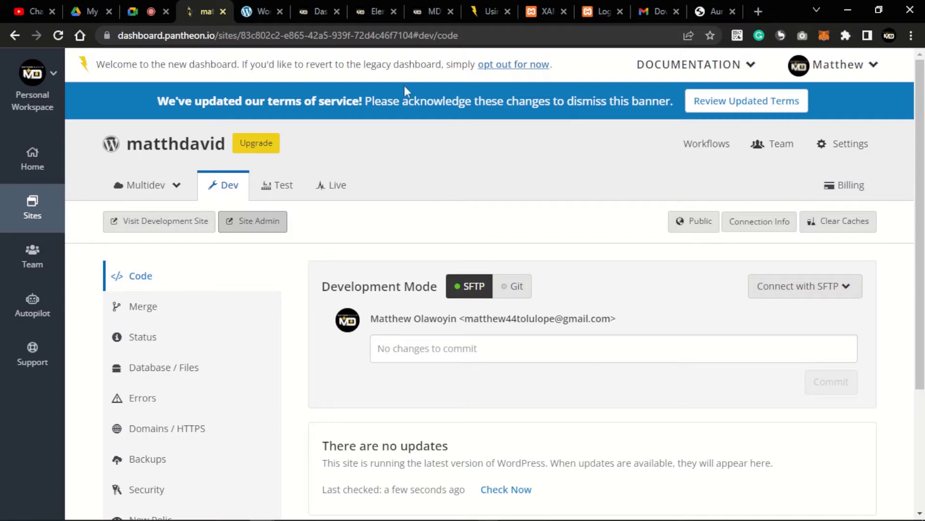
click(423, 14)
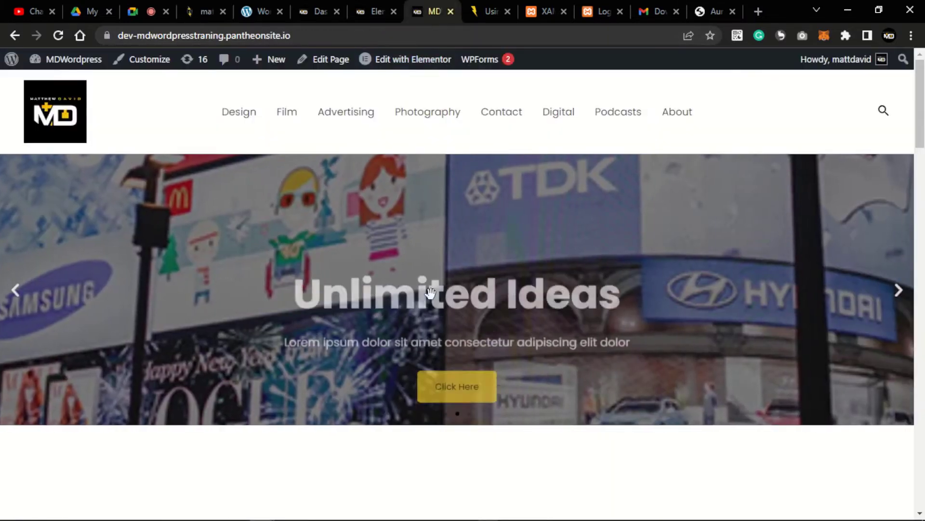
scroll(430, 292, down, 20)
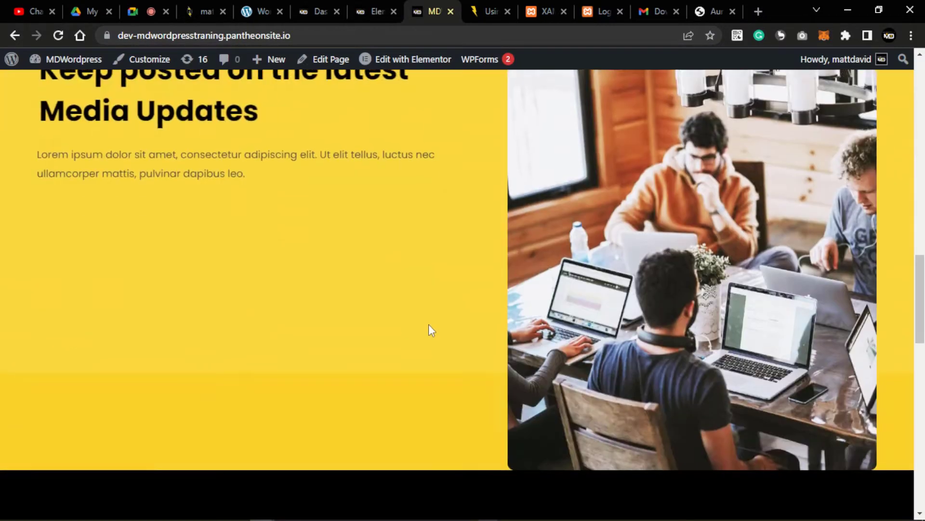
scroll(429, 324, down, 2)
scroll(434, 320, up, 15)
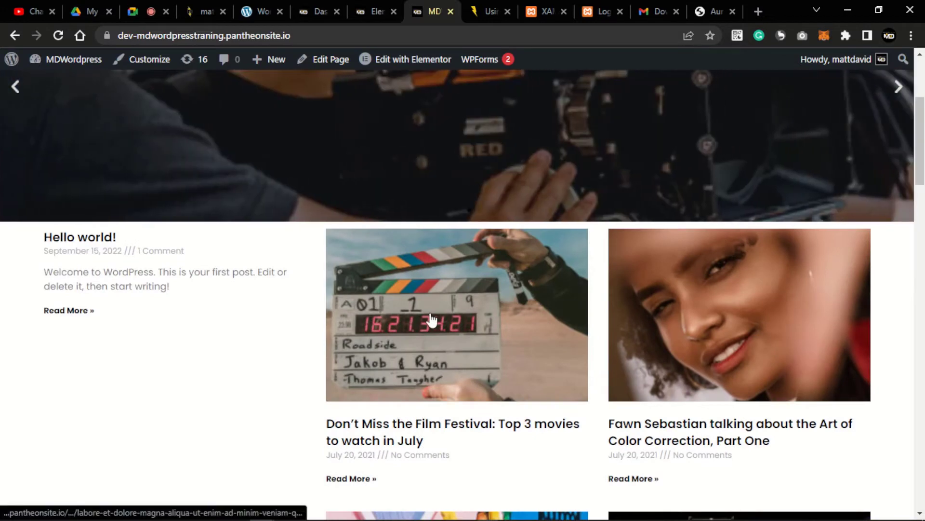
scroll(430, 316, up, 5)
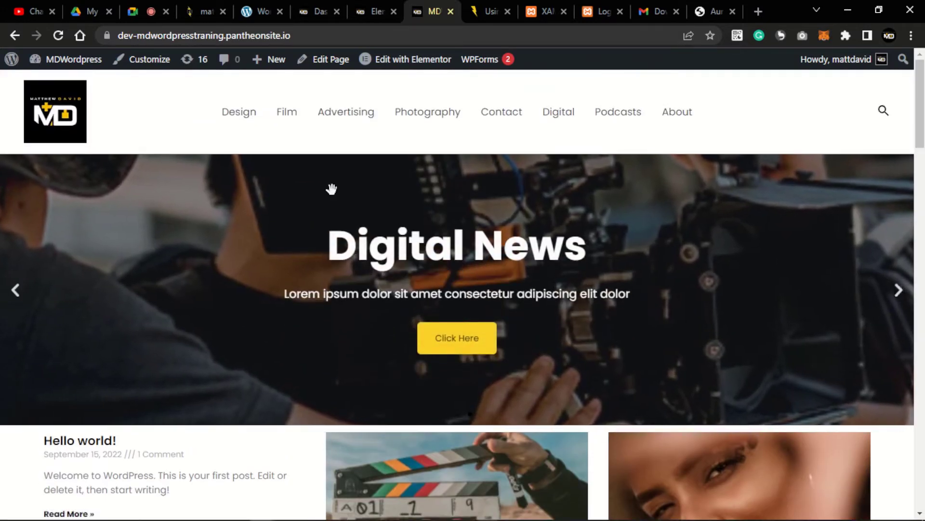
click(205, 11)
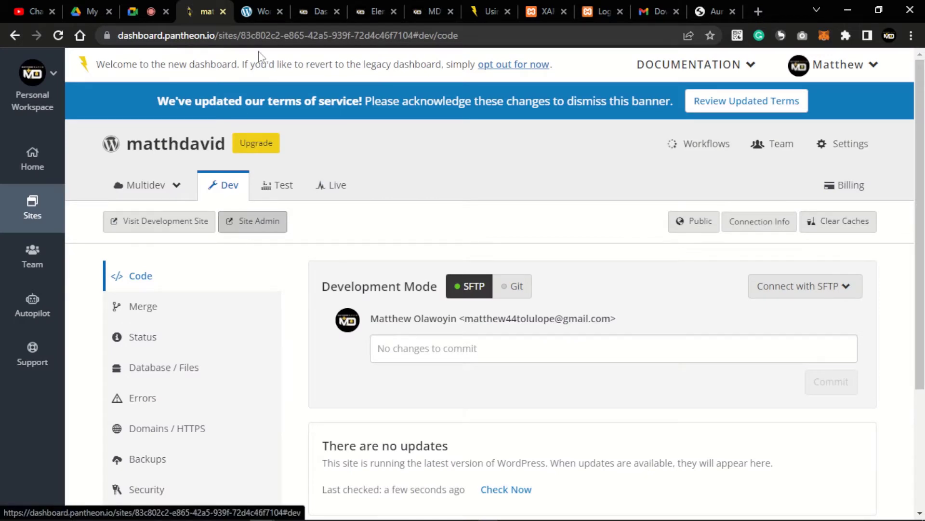
click(256, 12)
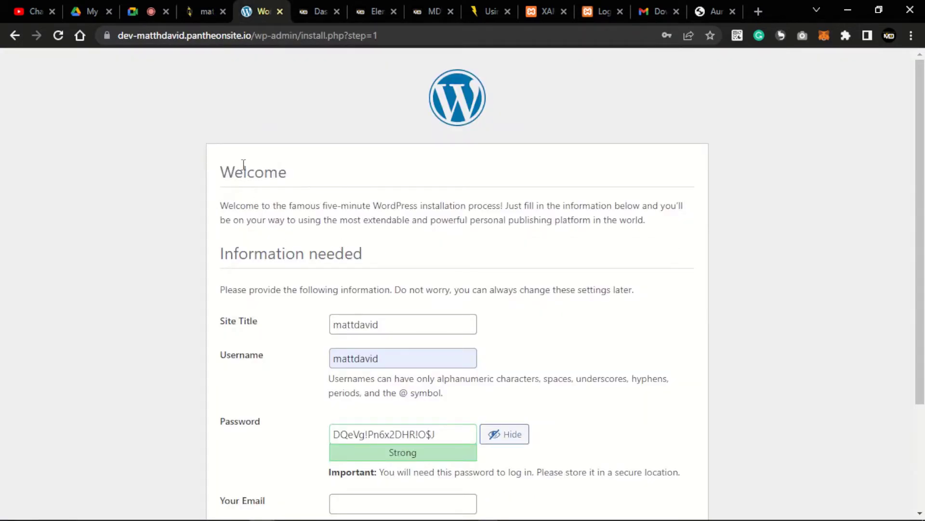
- Replace the generated password in the WordPress installation form with the chosen account password
scroll(488, 325, down, 3)
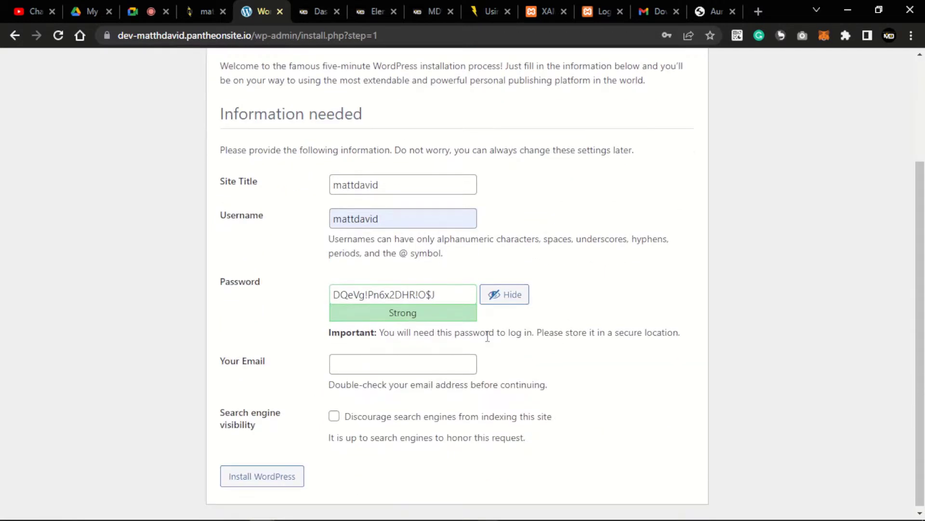
click(368, 218)
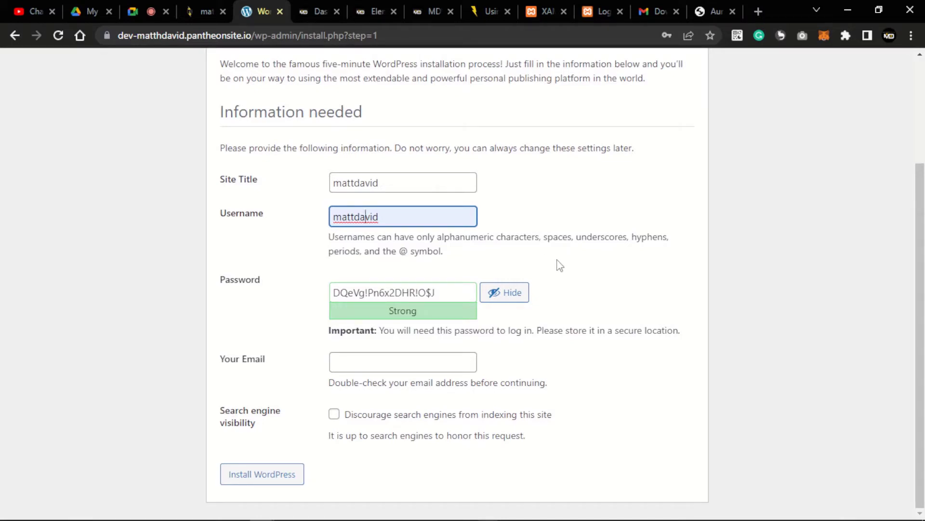
click(428, 288)
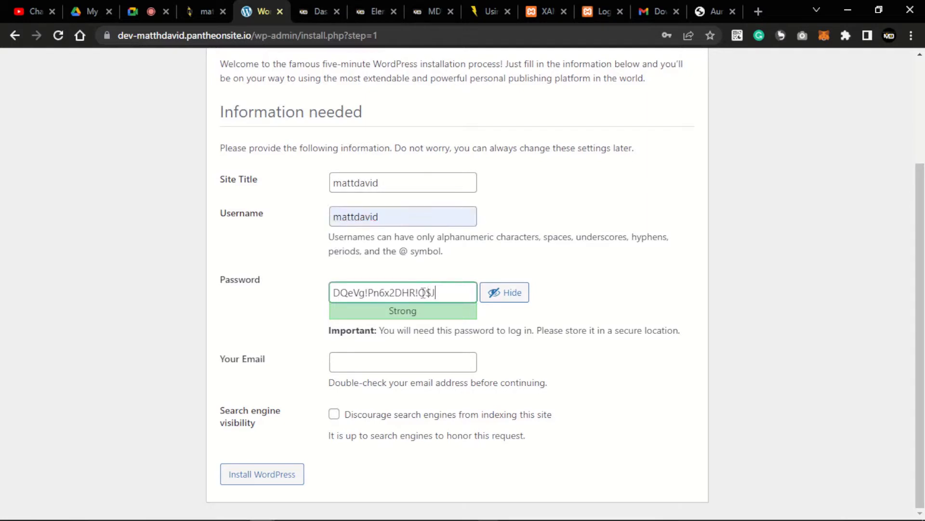
key(ctrl+a)
key(BackSpace)
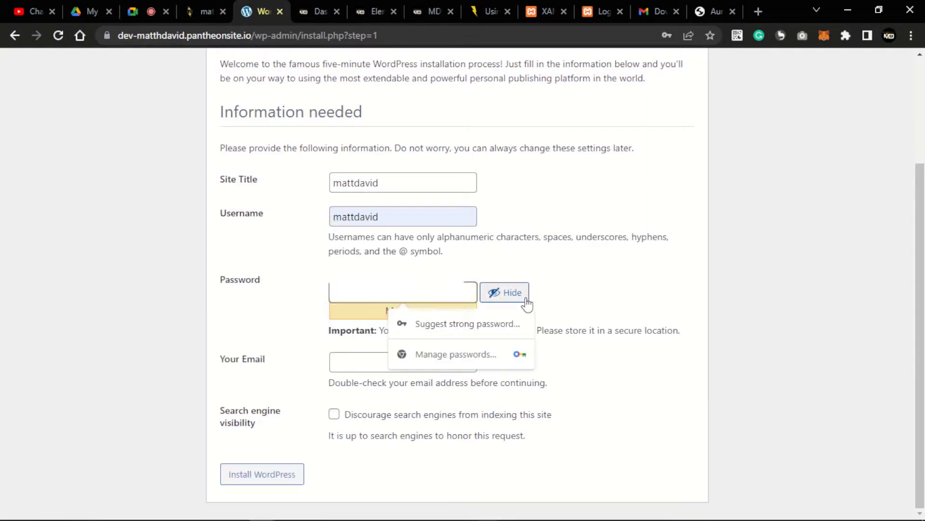
click(607, 278)
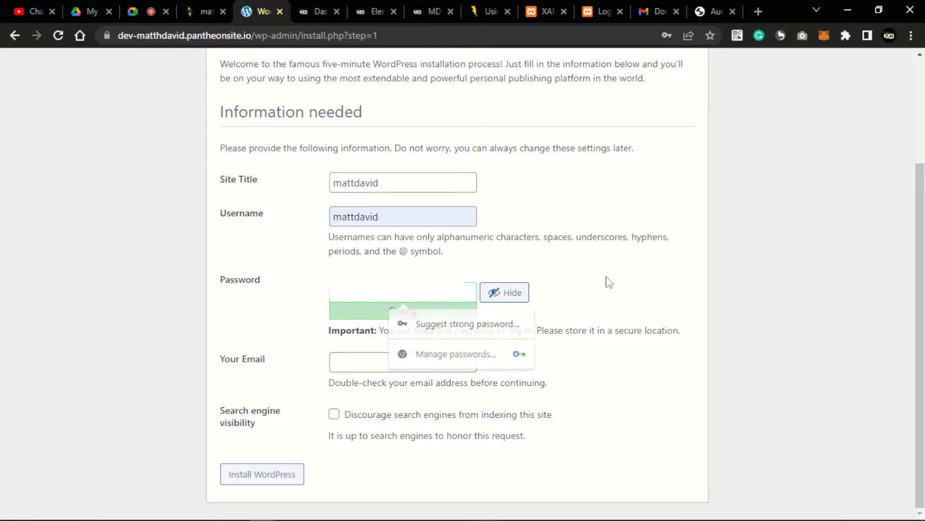
- Fill in the owner's saved email address and install WordPress
click(412, 366)
click(405, 405)
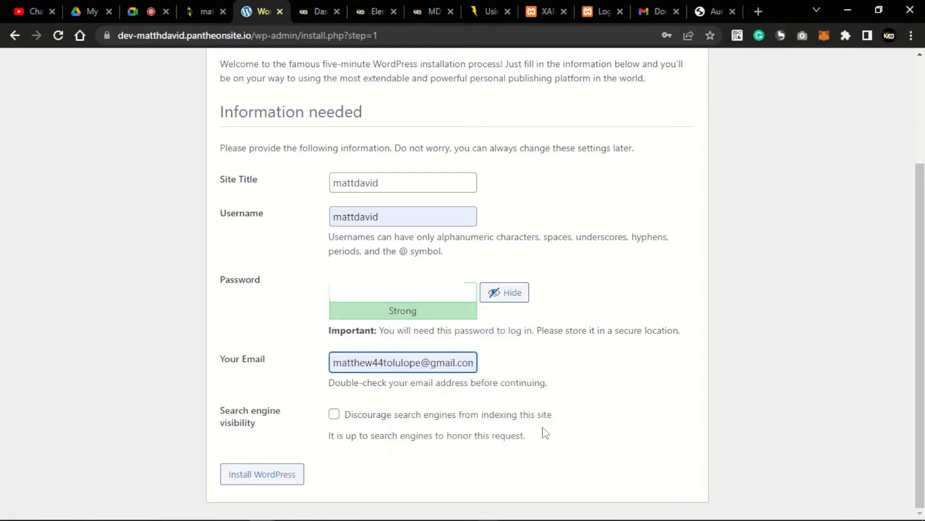
click(282, 478)
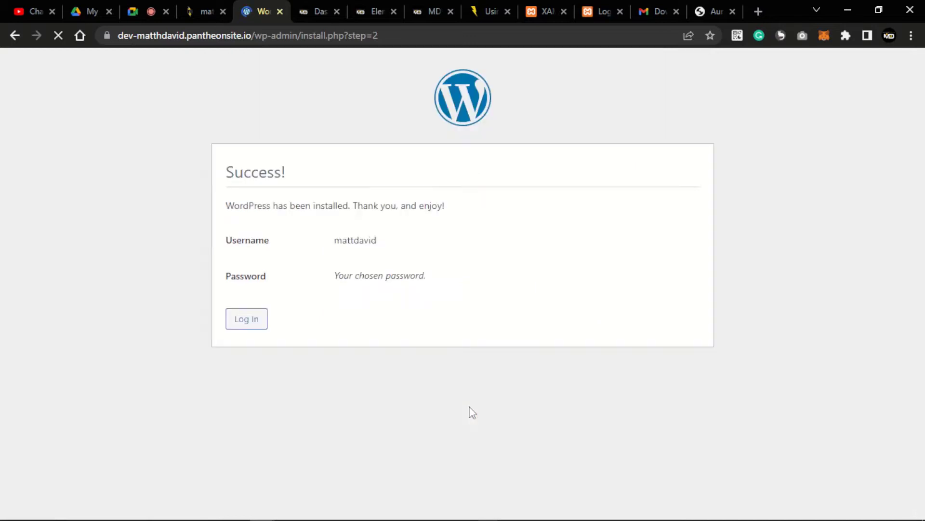
- Continue to the login page and log in to the new site with the prefilled credentials
click(248, 321)
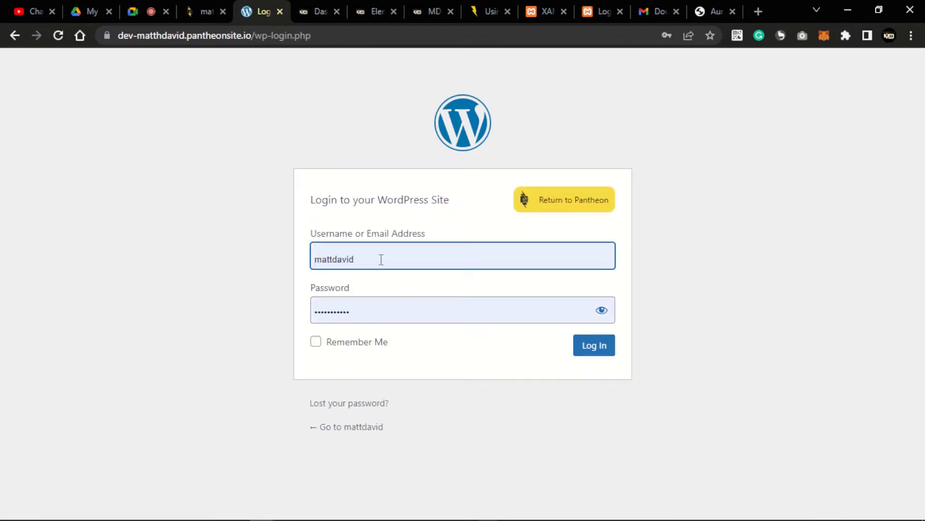
click(594, 352)
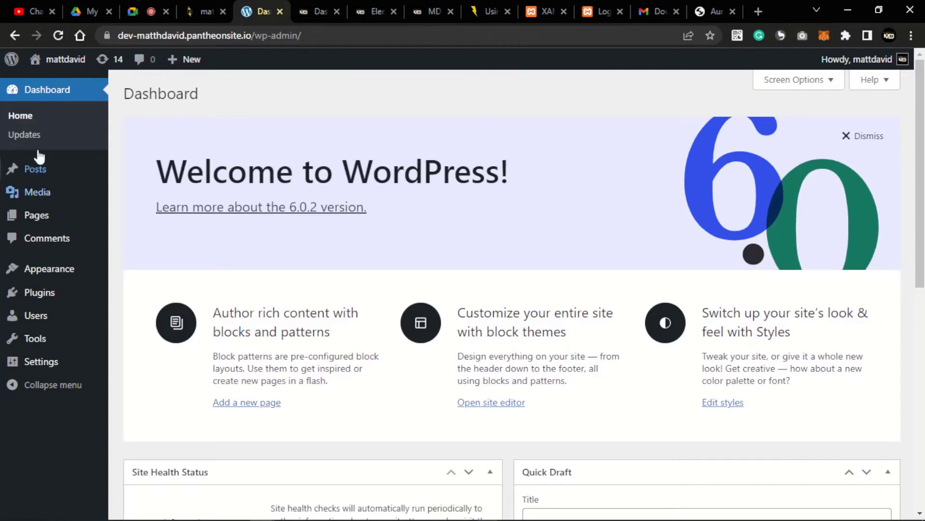
- View the new site's default homepage and return to the WordPress dashboard
mouse_move(45, 61)
click(45, 85)
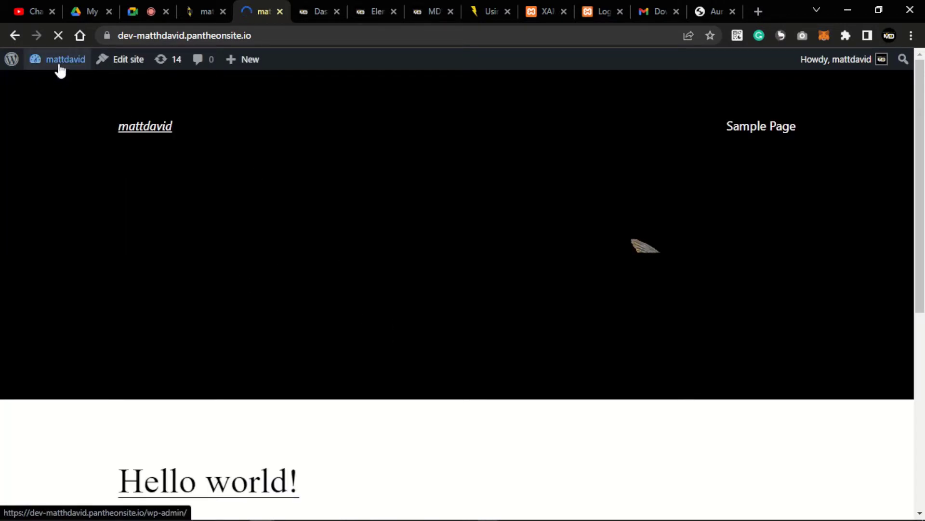
mouse_move(60, 66)
click(53, 86)
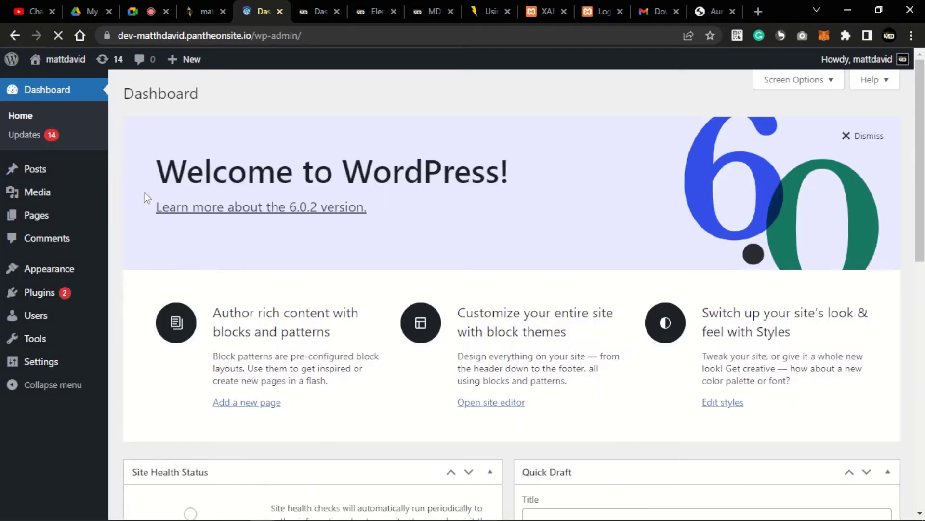
- Find the Astra theme among the popular themes, install it, and activate it for the site
click(43, 279)
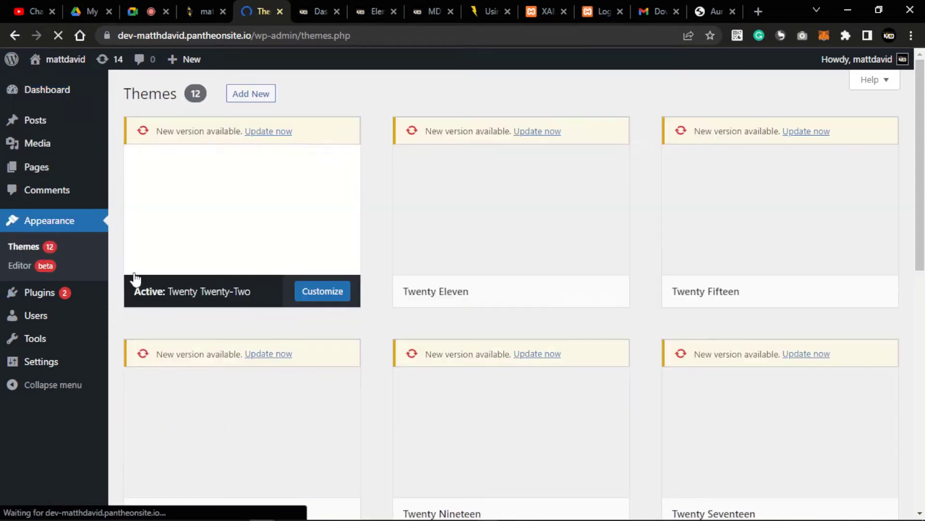
click(258, 101)
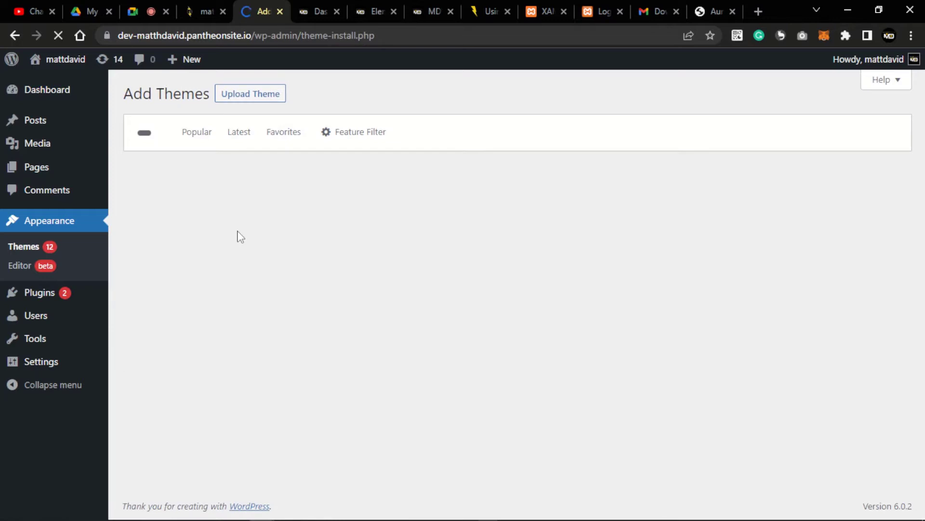
click(764, 135)
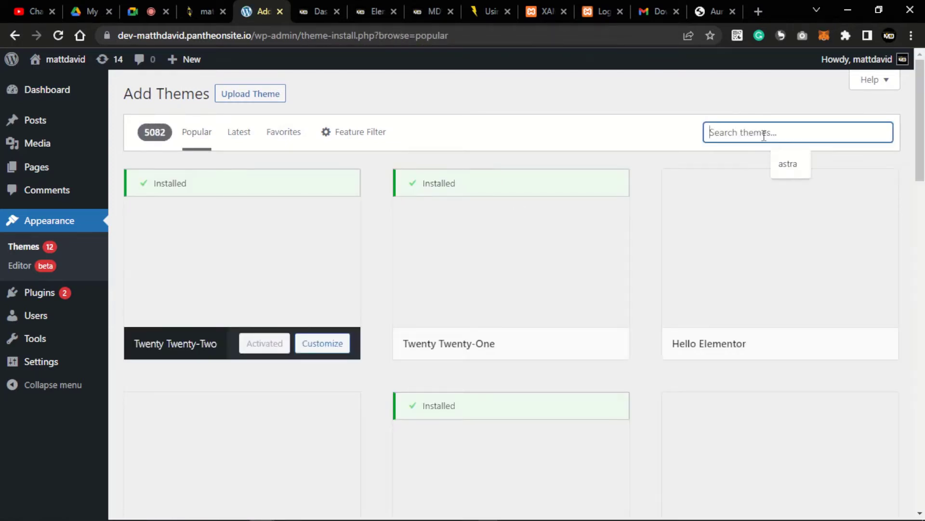
scroll(428, 273, down, 2)
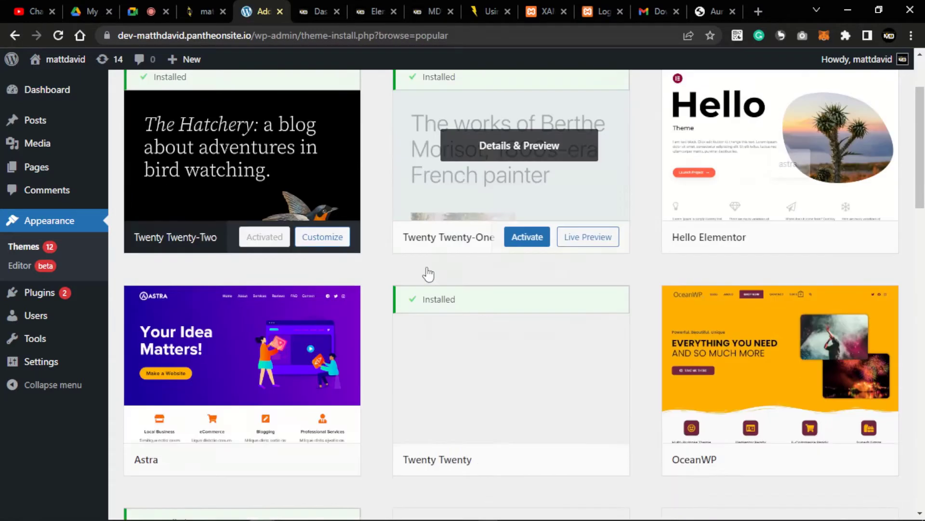
scroll(428, 274, down, 2)
click(275, 362)
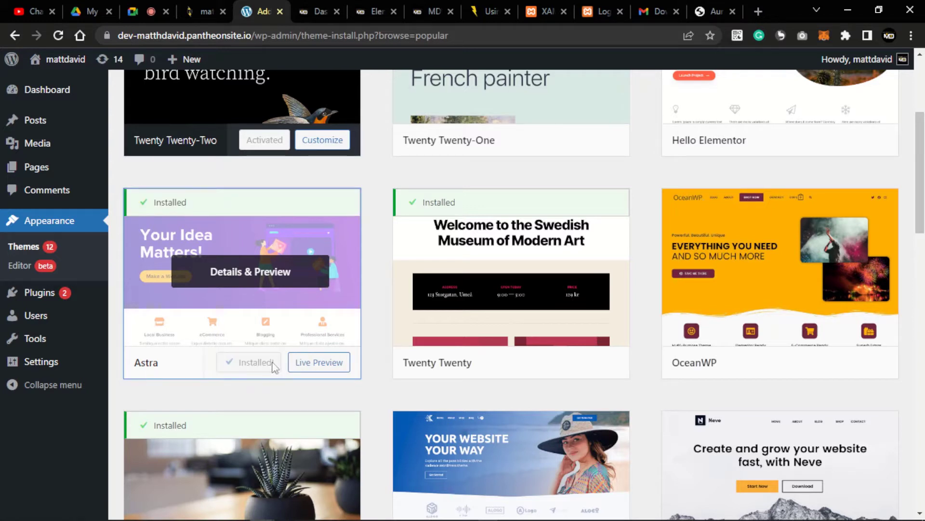
click(252, 369)
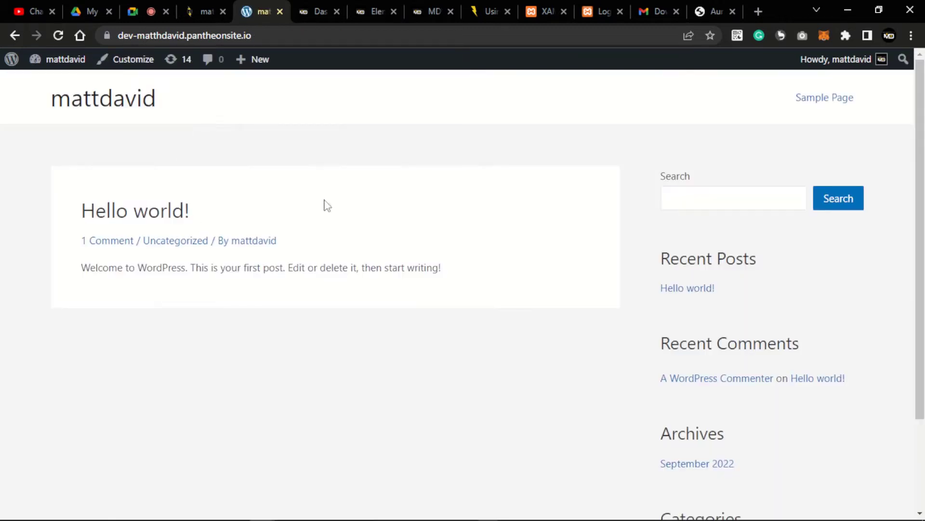
- Return from the homepage to the dashboard and open the list of installed plugins for review
mouse_move(63, 66)
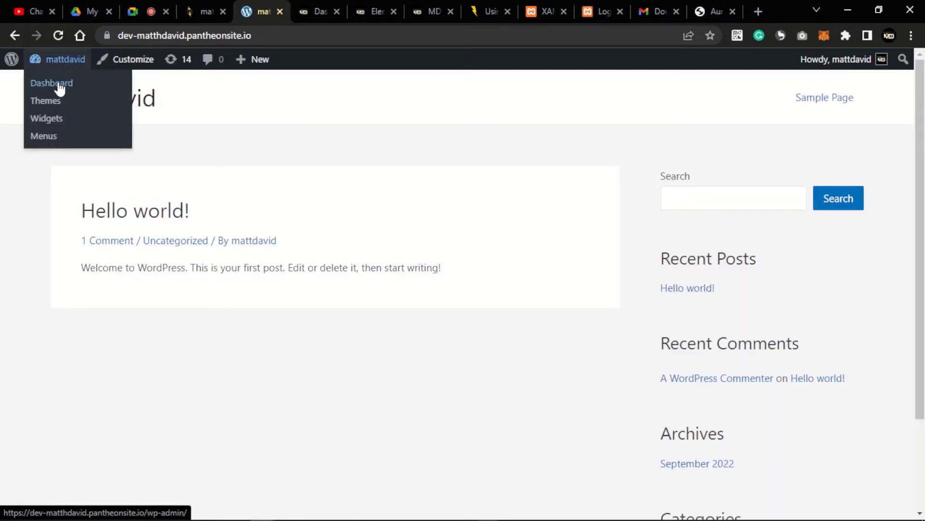
click(57, 85)
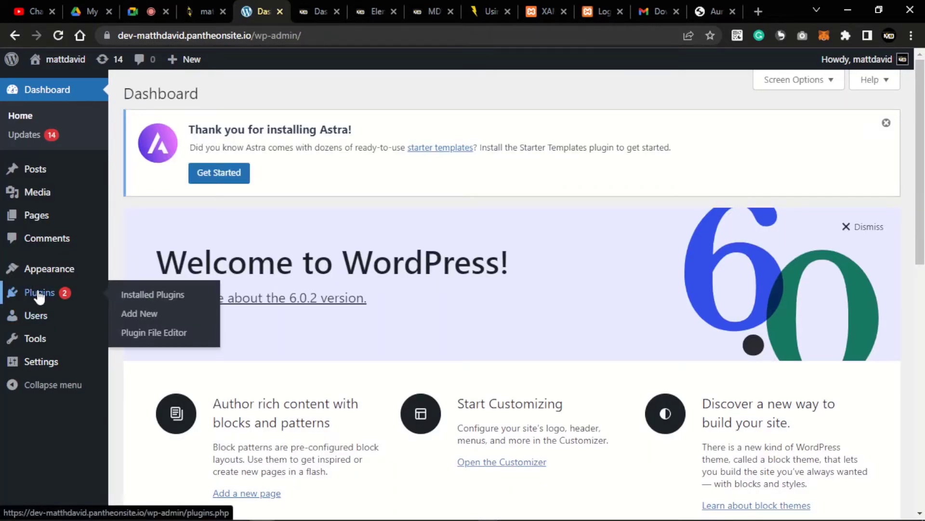
click(40, 297)
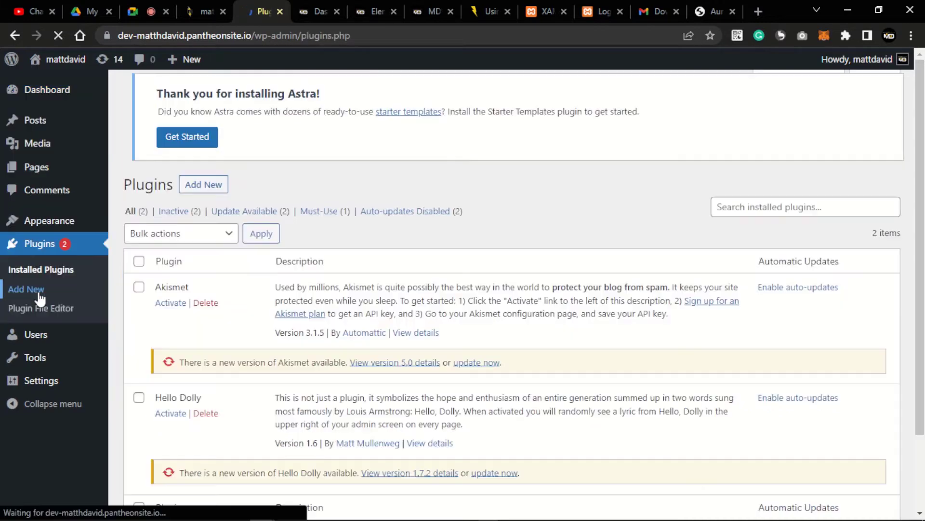
scroll(380, 323, down, 3)
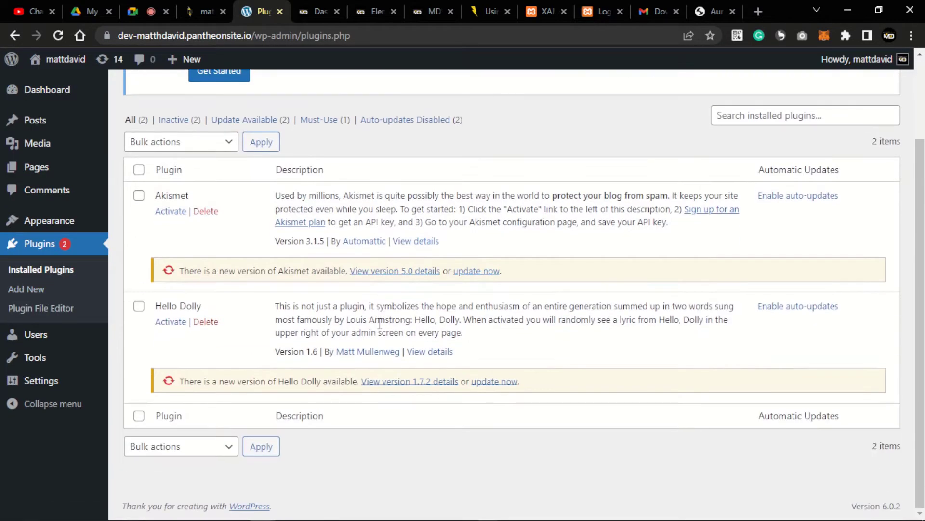
scroll(380, 323, up, 2)
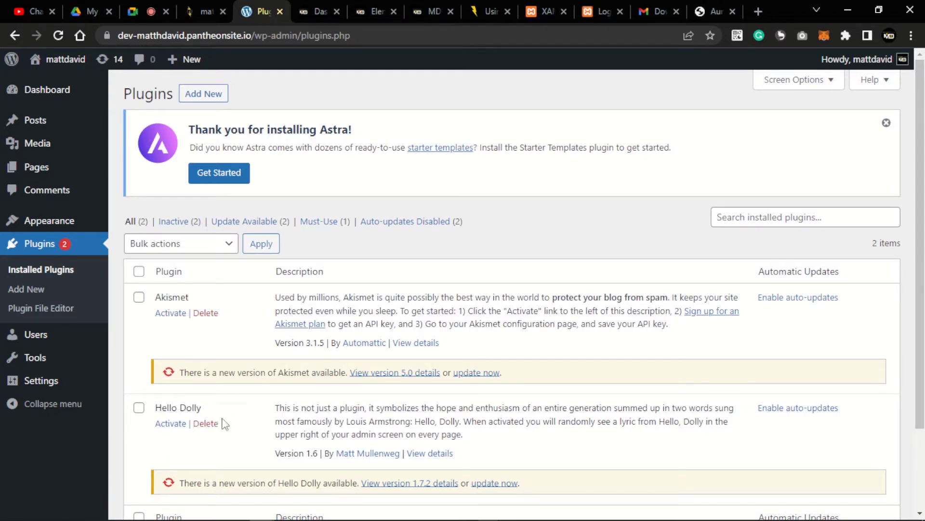
- Delete the Hello Dolly plugin with the Delete bulk action and confirm the removal
scroll(233, 414, down, 2)
scroll(233, 413, down, 1)
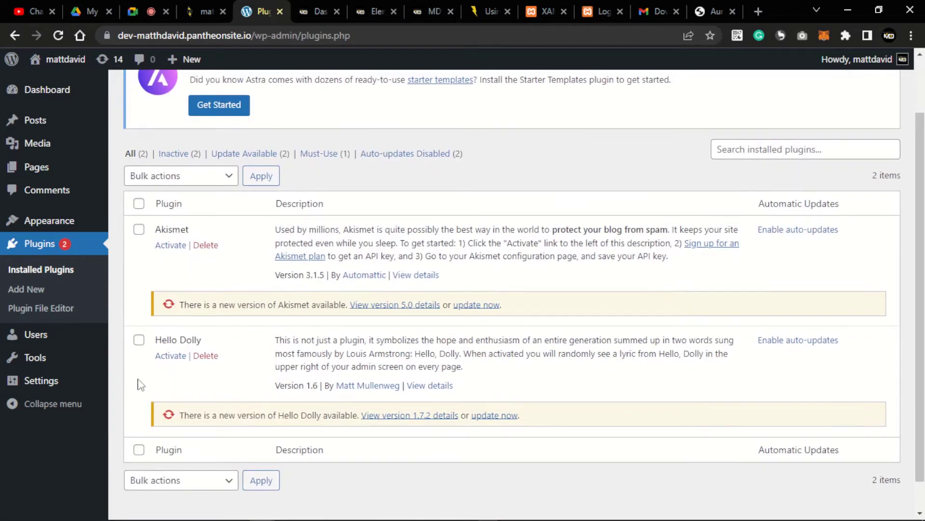
click(139, 341)
scroll(255, 337, up, 2)
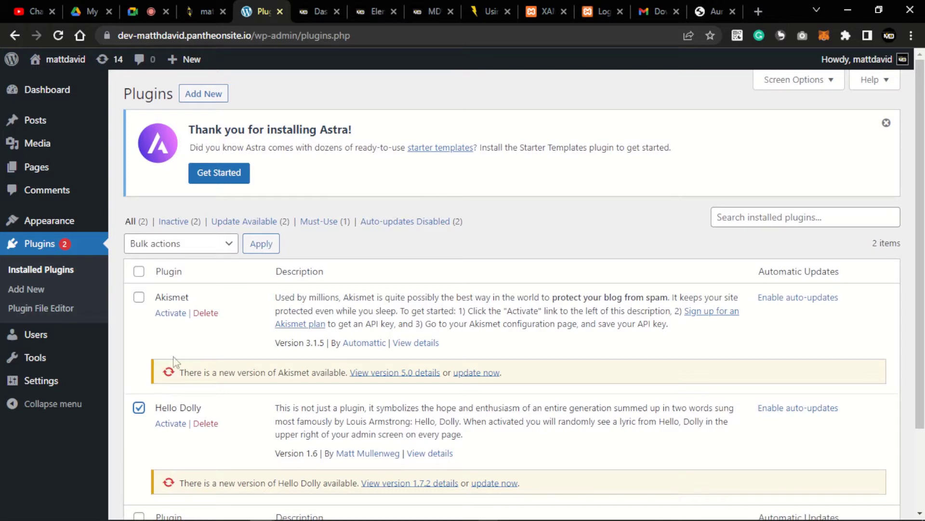
click(220, 246)
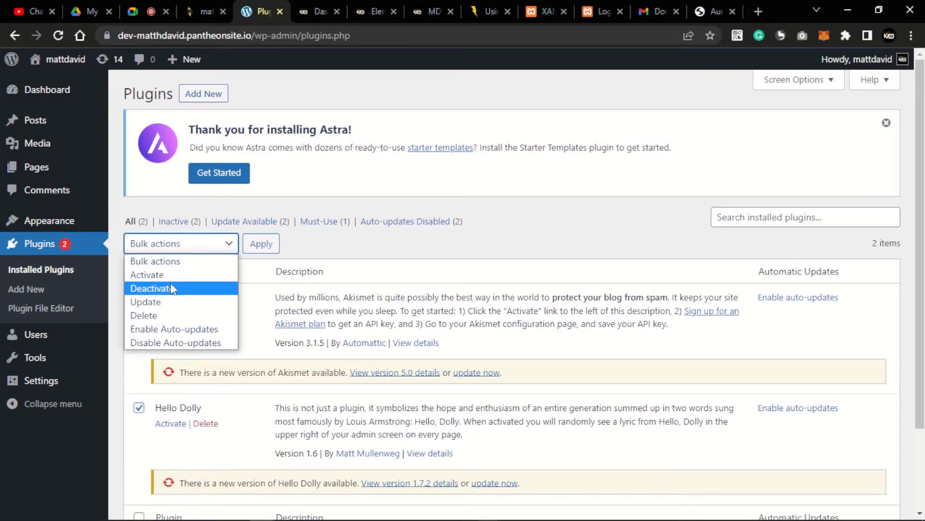
click(161, 316)
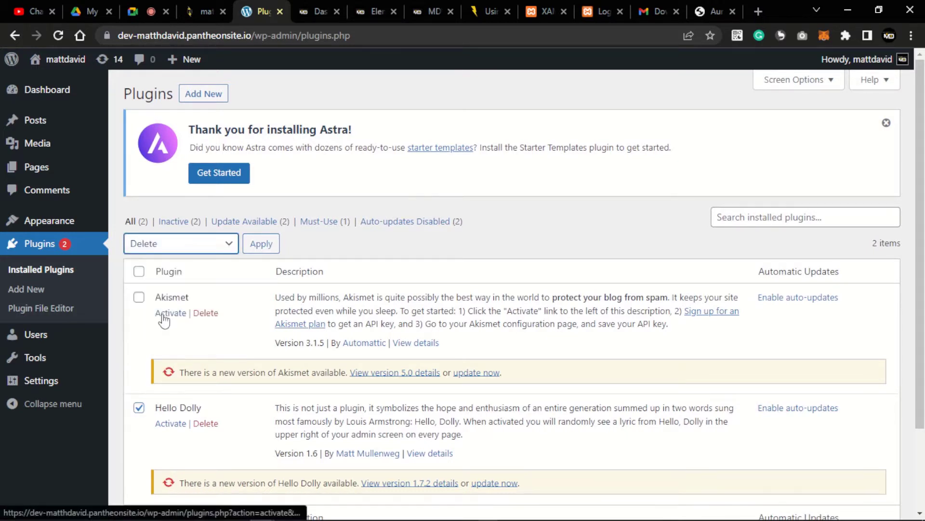
click(216, 245)
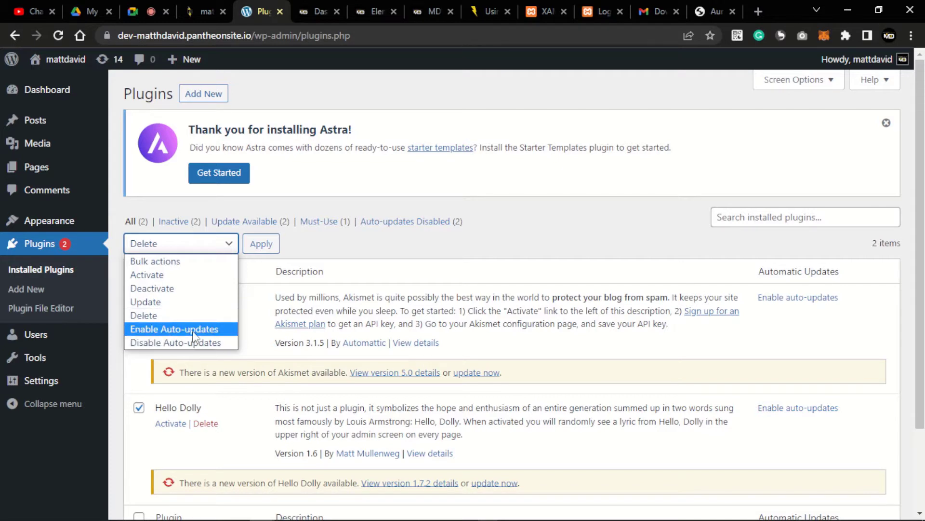
click(353, 252)
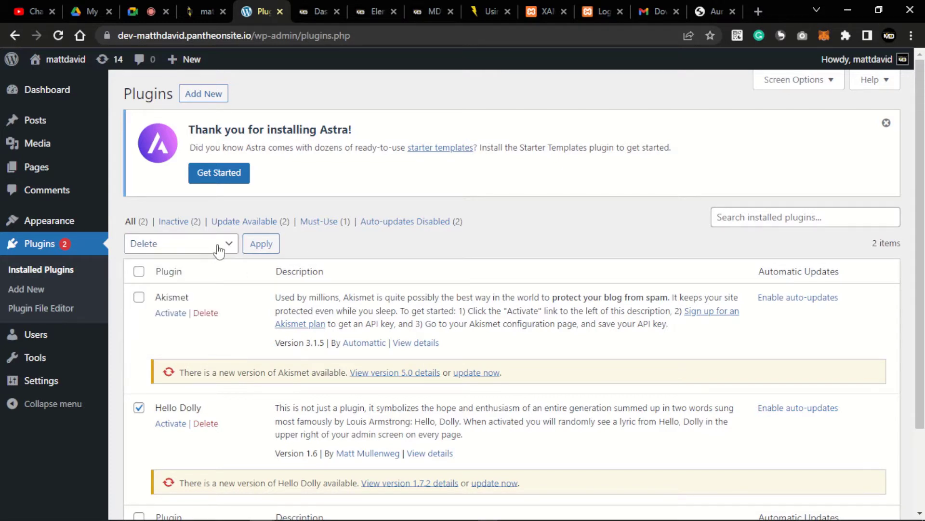
click(219, 248)
click(219, 248)
click(254, 254)
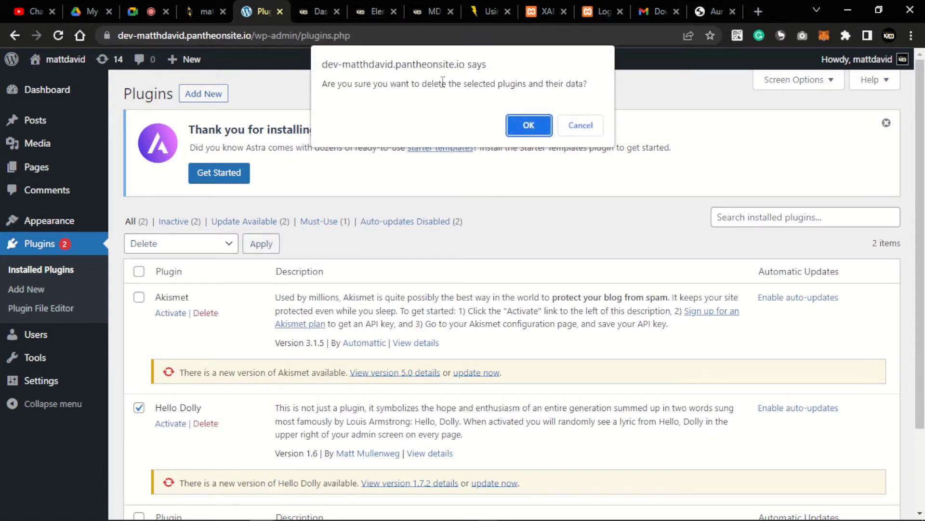
click(528, 127)
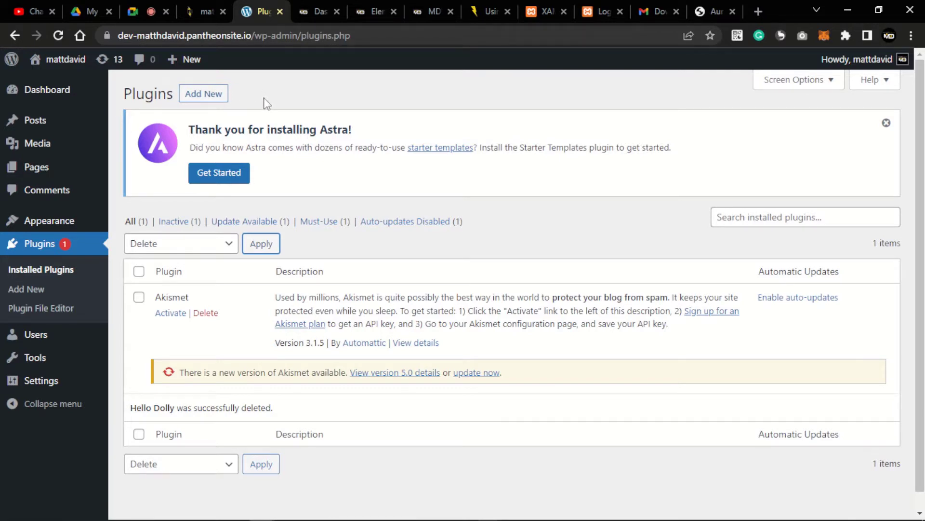
- Start uploading a plugin file and browse to the elementor-pro_v3.7.3_package folder inside the setup folder in Documents
click(201, 94)
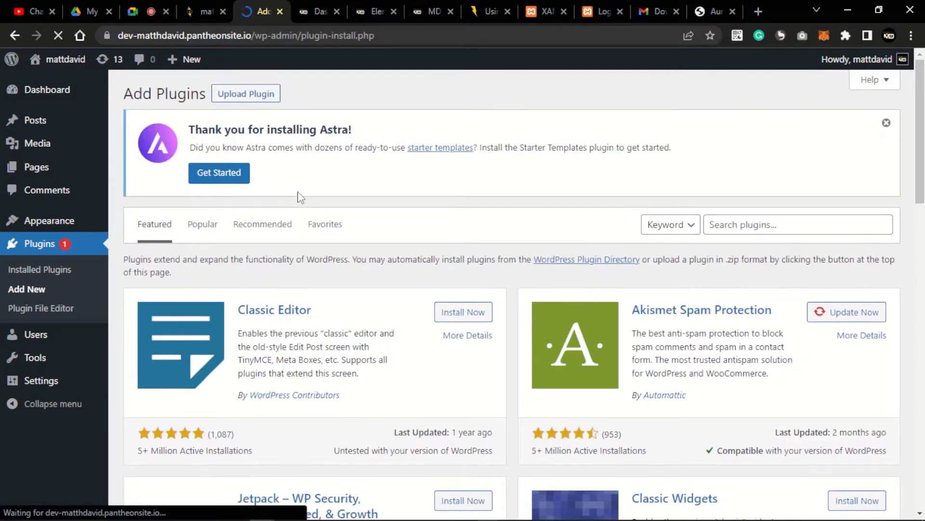
click(248, 94)
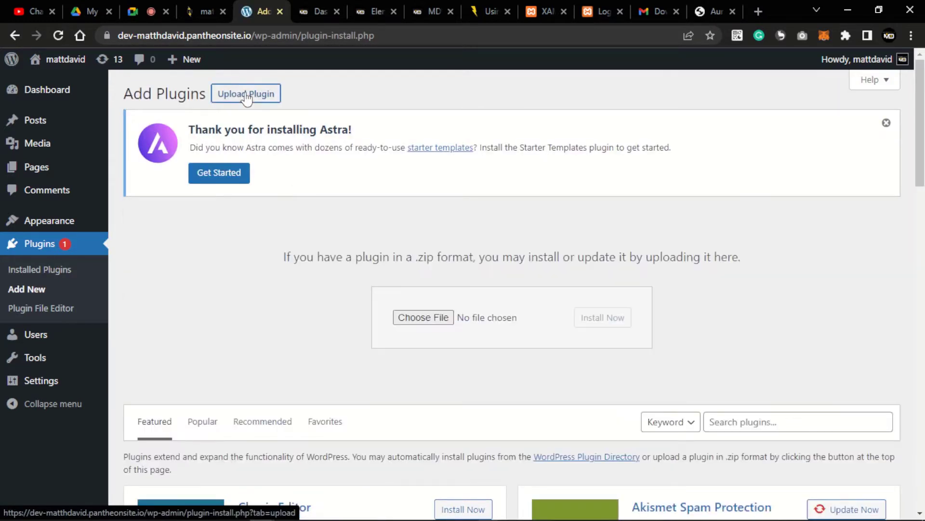
click(435, 318)
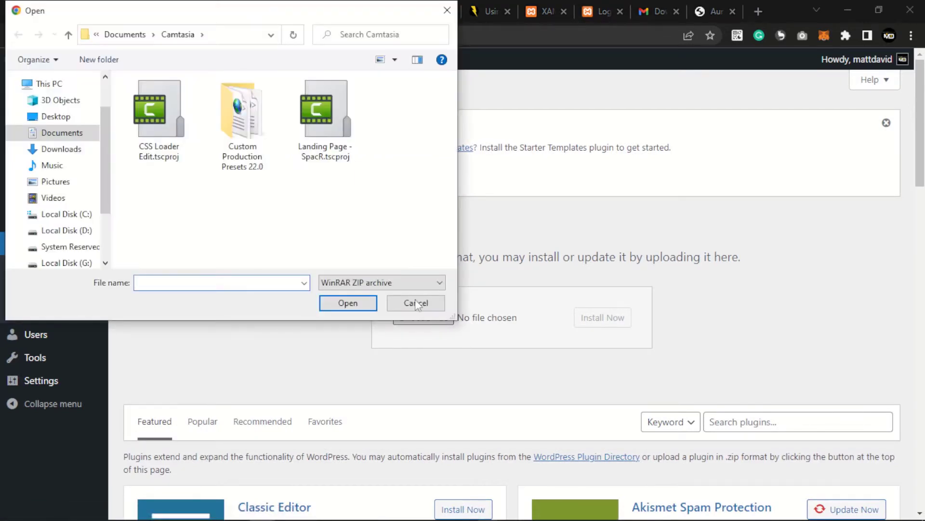
click(78, 132)
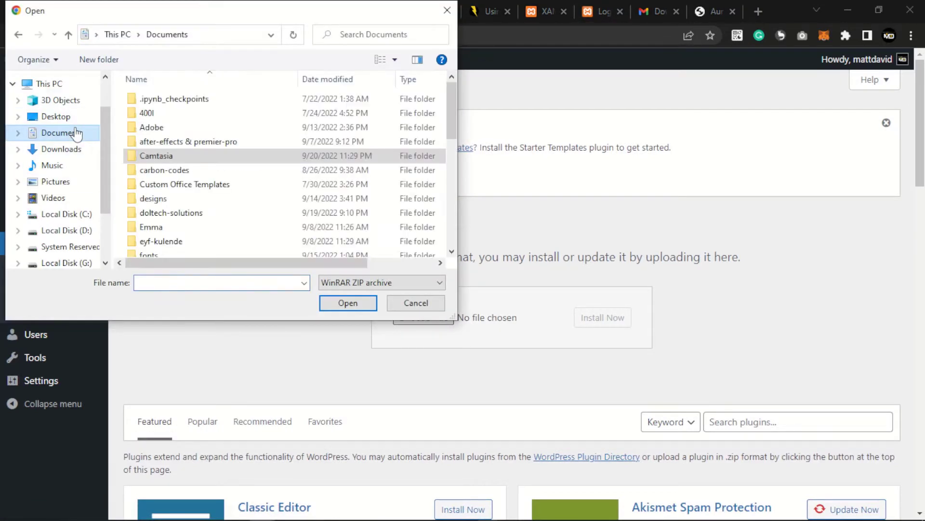
scroll(164, 197, down, 2)
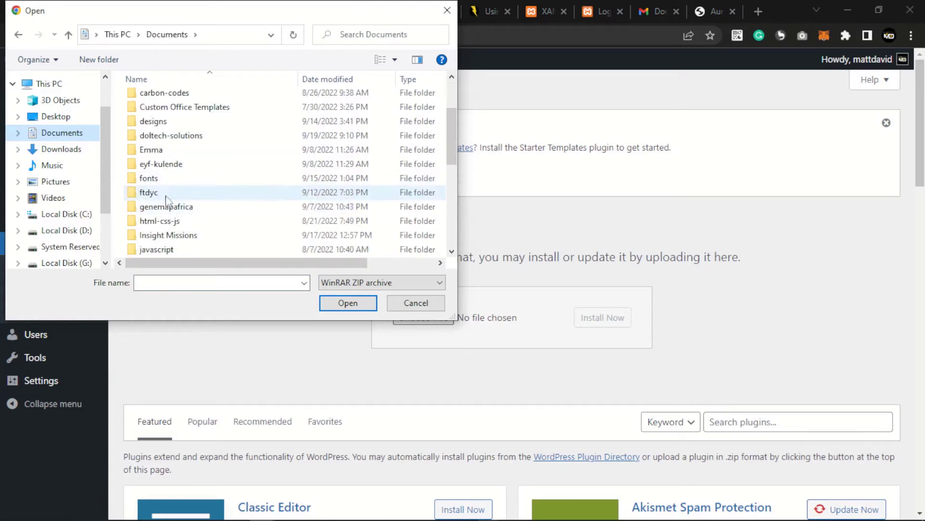
scroll(164, 198, down, 3)
scroll(160, 239, down, 2)
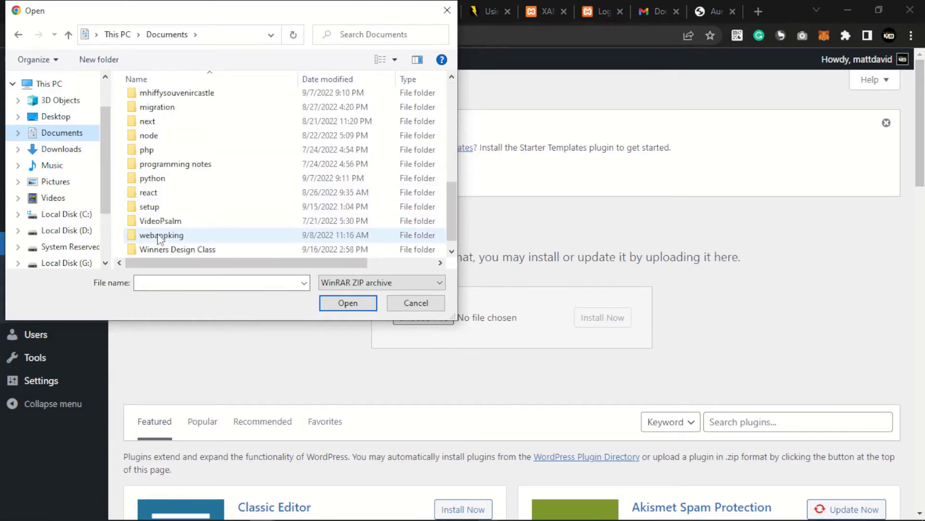
double_click(158, 208)
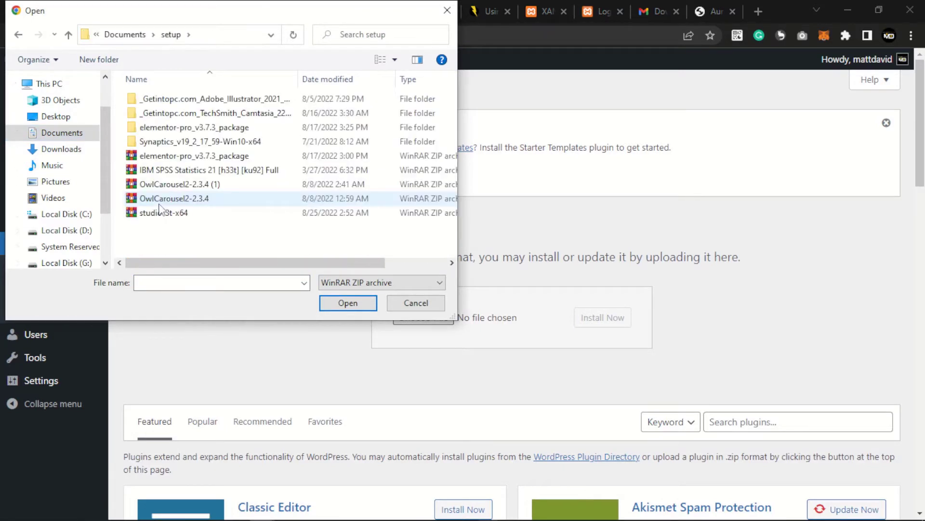
double_click(212, 126)
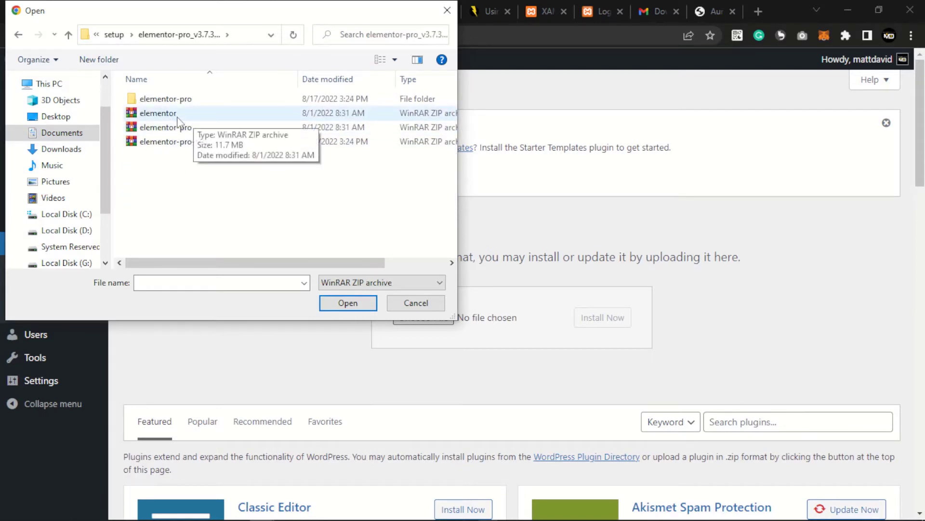
- Try to install the Elementor plugin from the elementor.zip archive
click(187, 121)
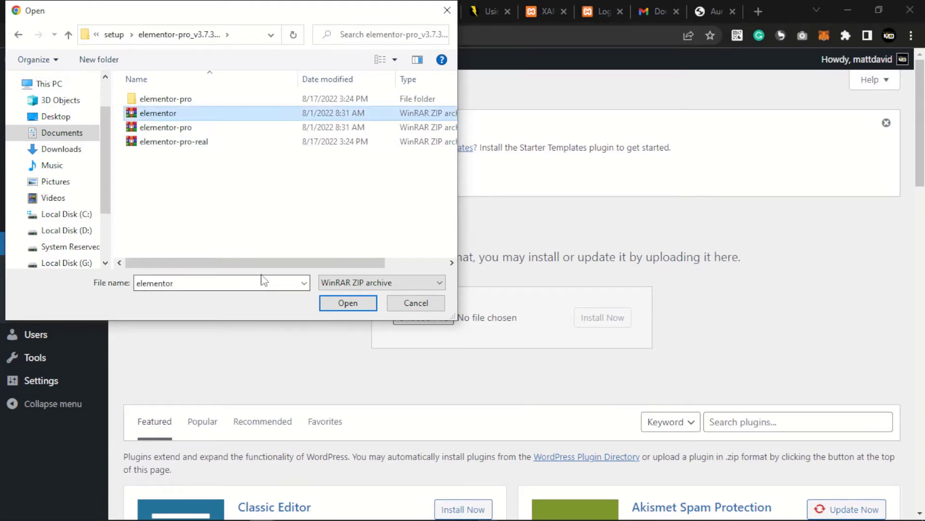
click(348, 304)
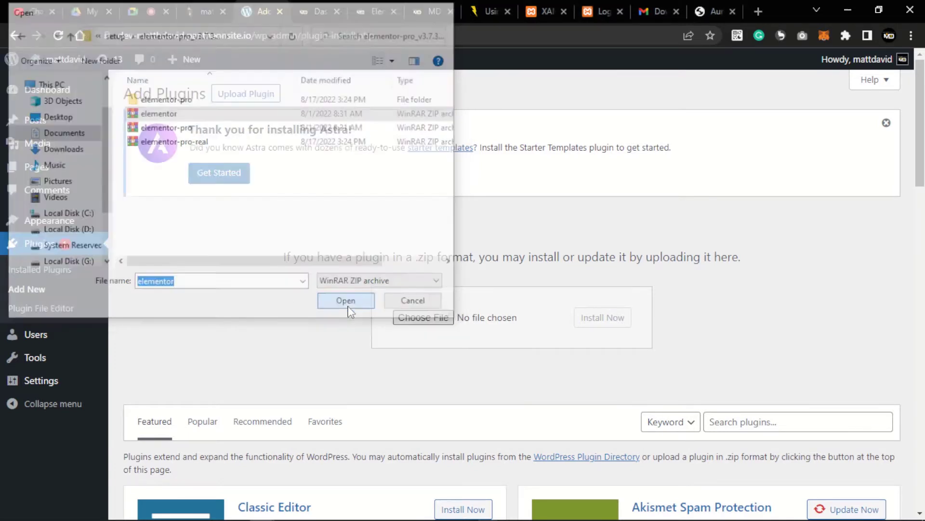
click(609, 321)
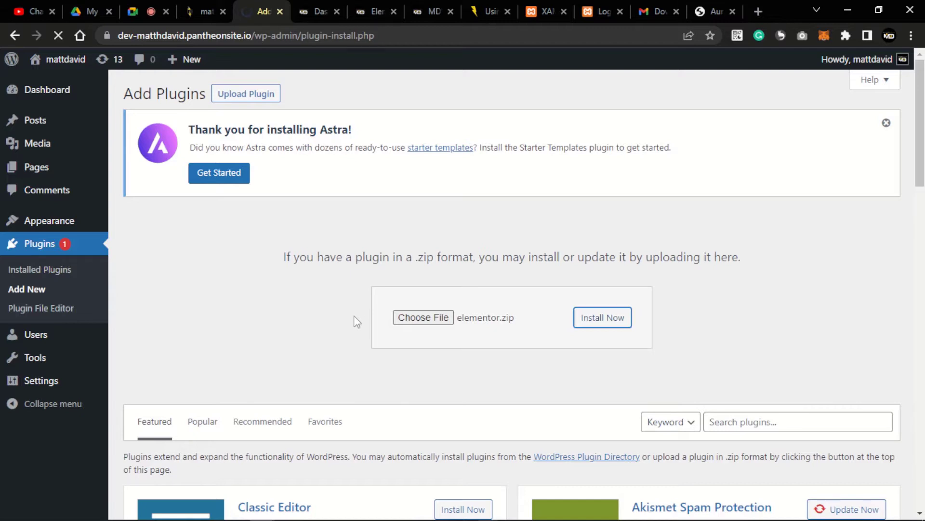
click(616, 319)
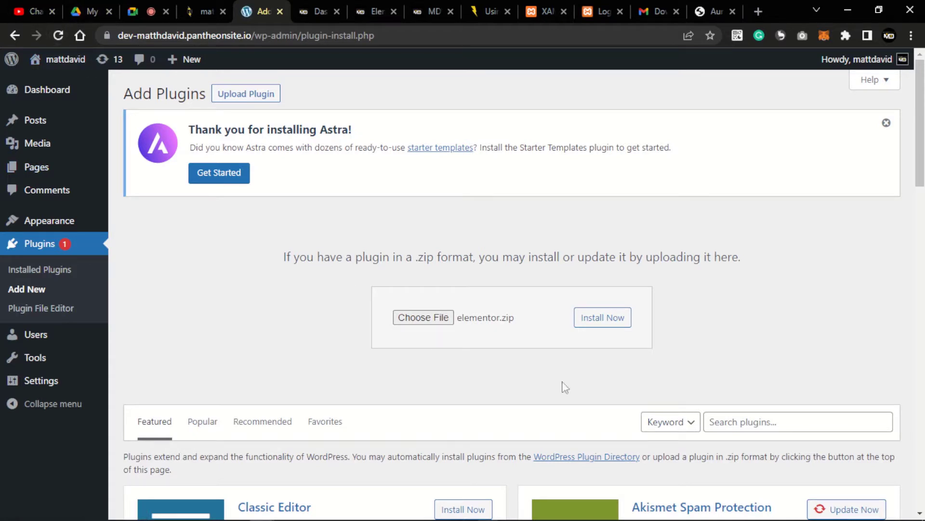
- Search the plugin directory for "elementor", then install and activate Elementor Website Builder
click(778, 429)
text(el)
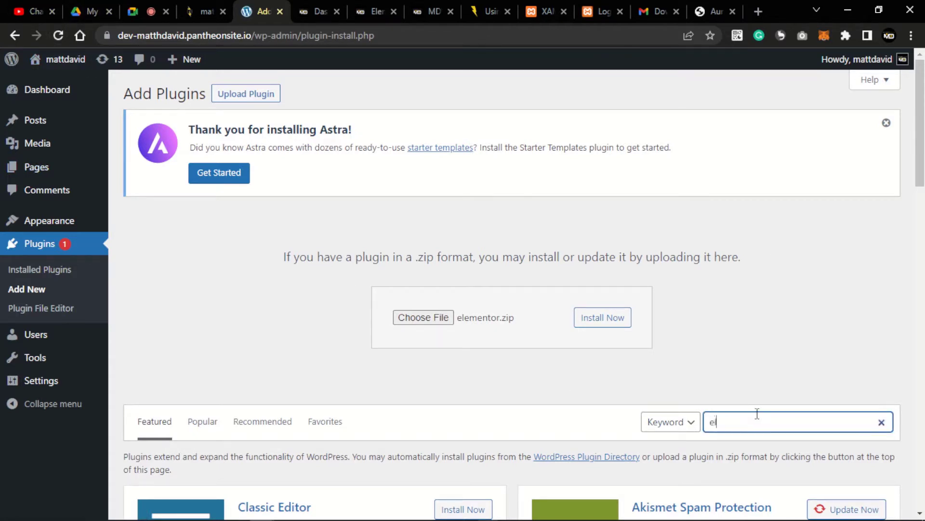
text(ementor)
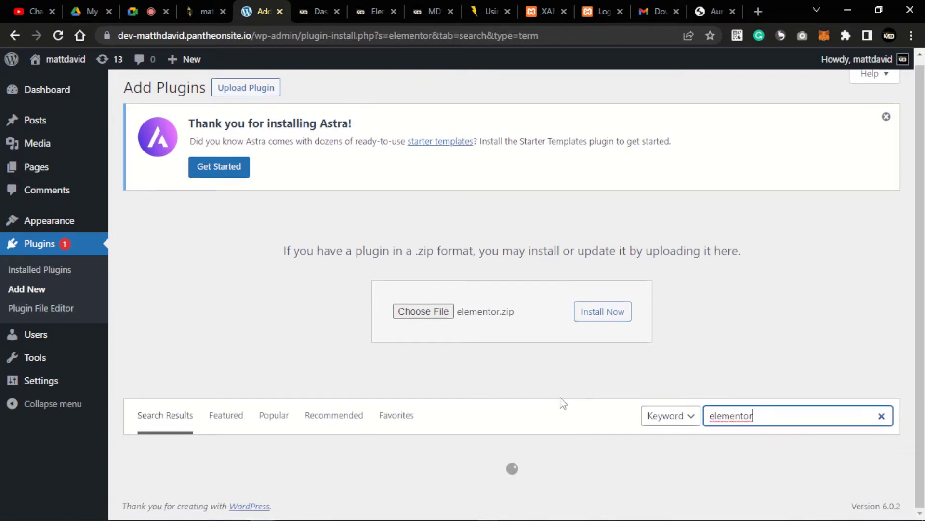
scroll(562, 403, down, 5)
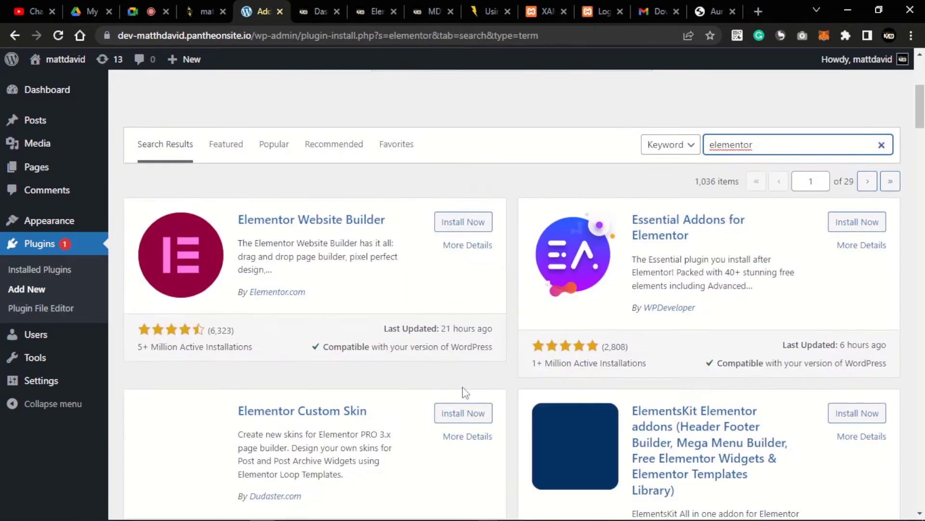
click(458, 222)
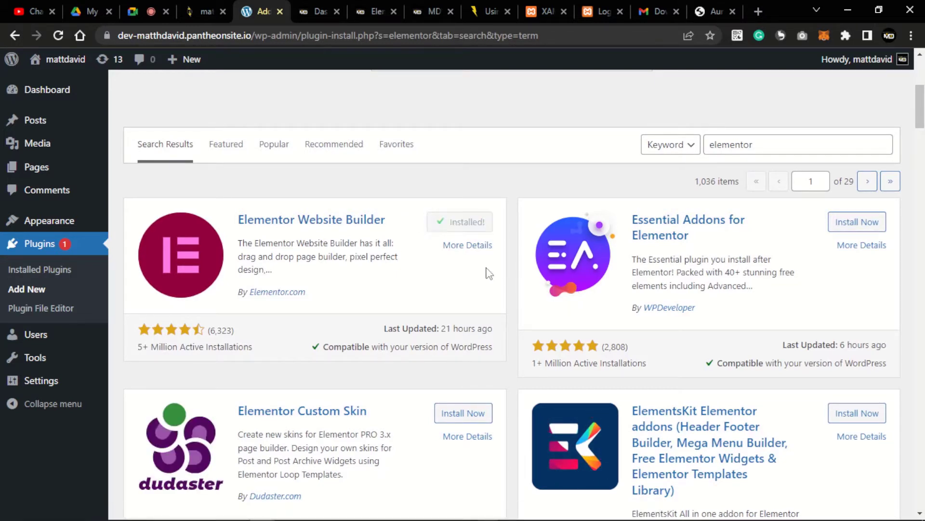
click(477, 222)
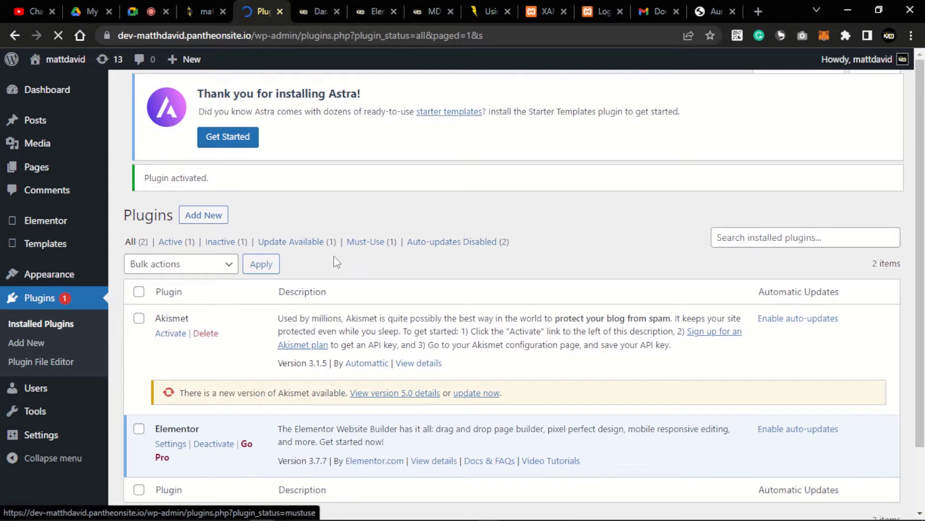
- Upload elementor-pro-real.zip as a new plugin, install and activate it, and review the installed plugins list
middle_click(290, 214)
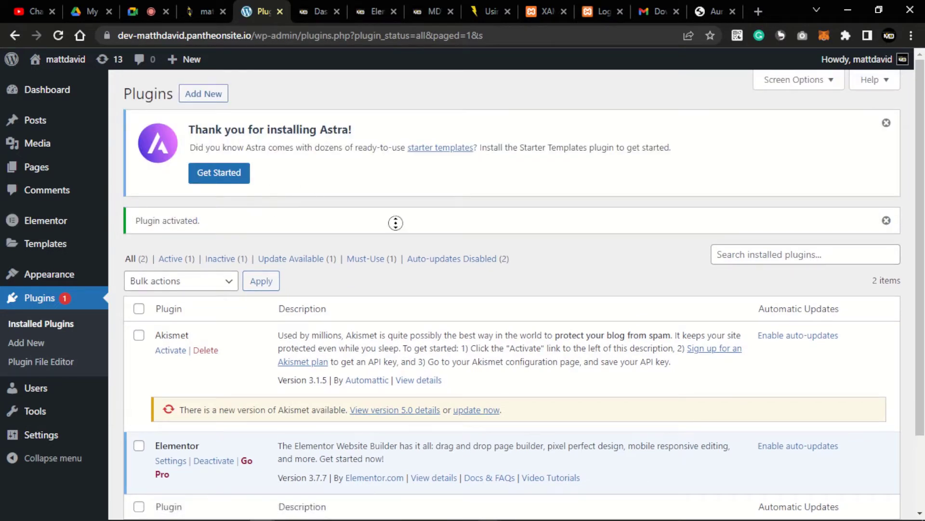
scroll(396, 223, down, 1)
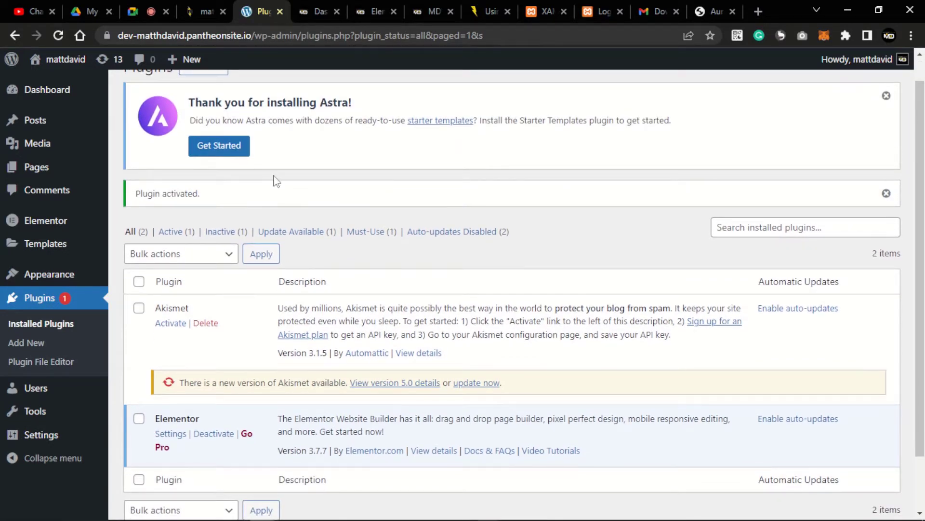
scroll(263, 176, up, 1)
click(201, 95)
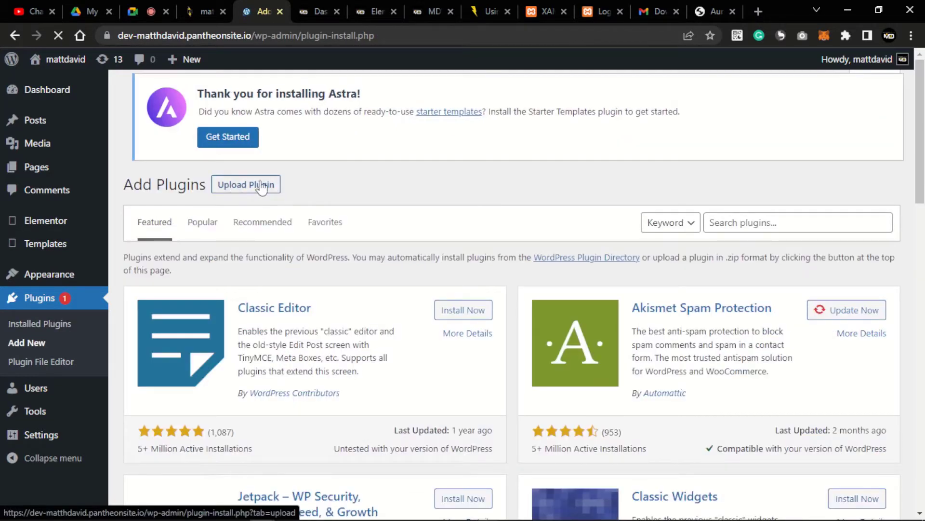
click(256, 186)
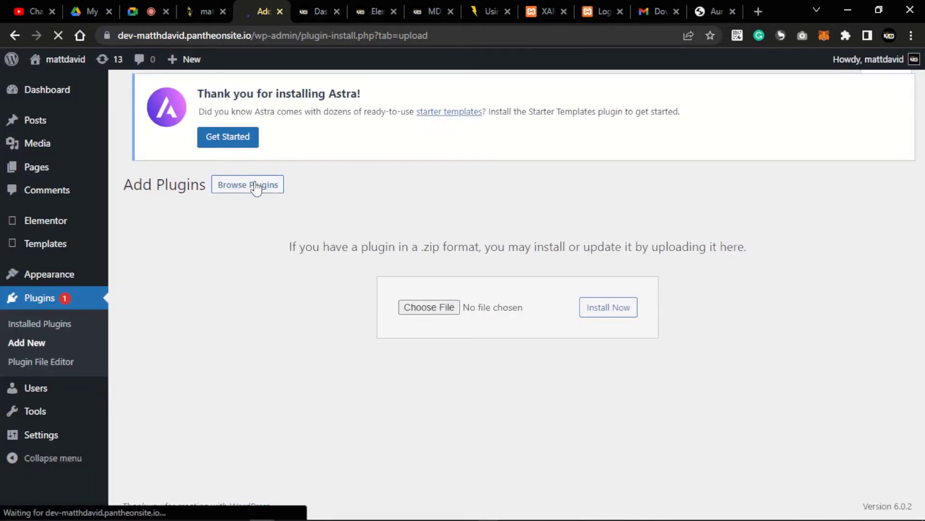
click(438, 311)
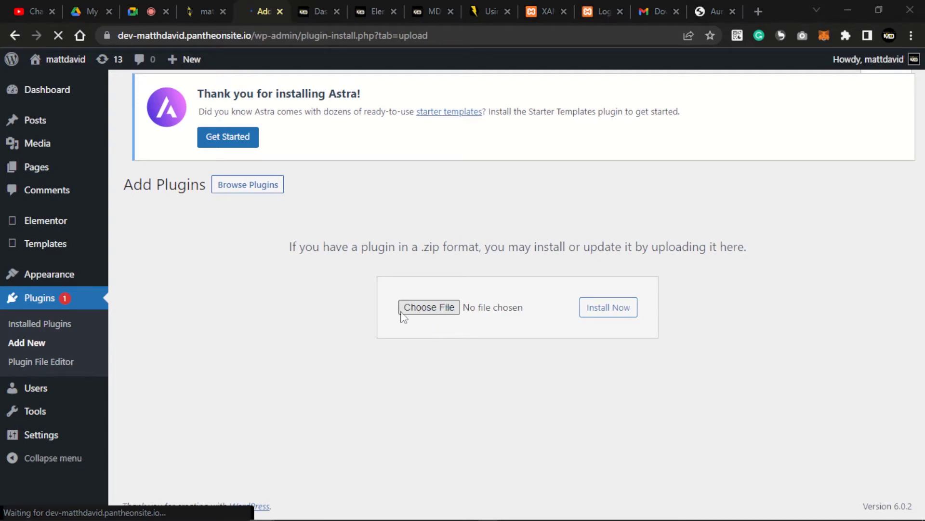
click(190, 141)
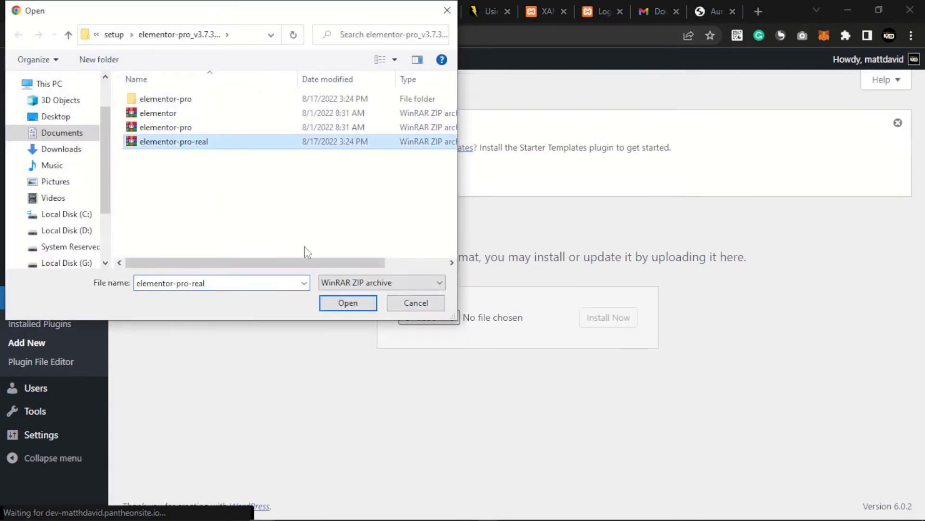
click(347, 303)
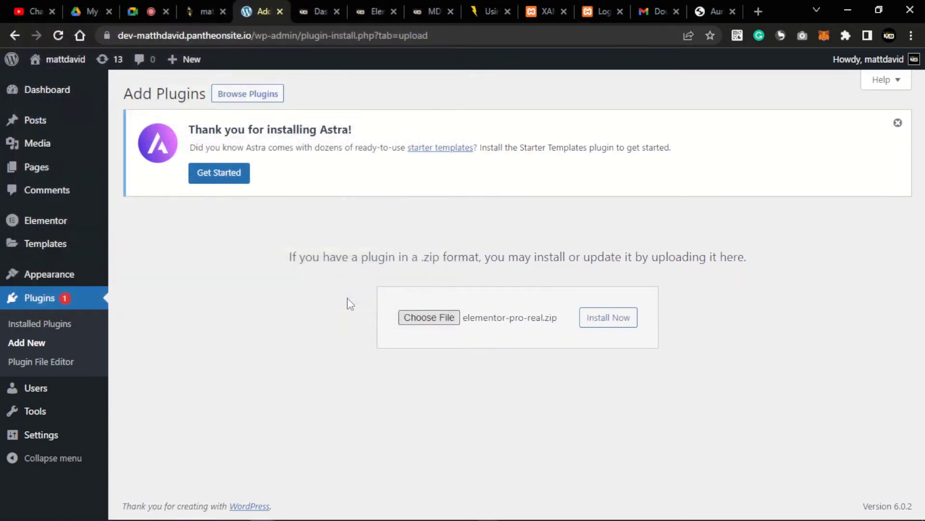
click(612, 329)
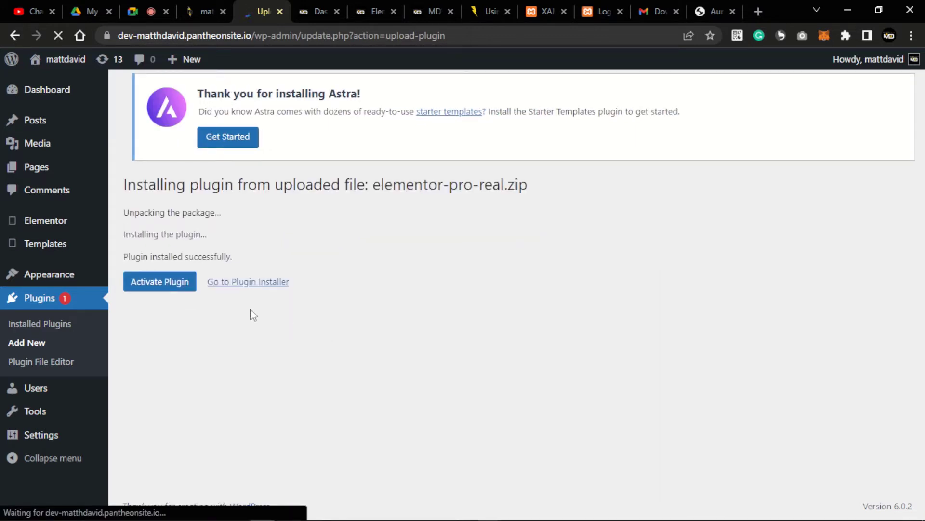
click(177, 288)
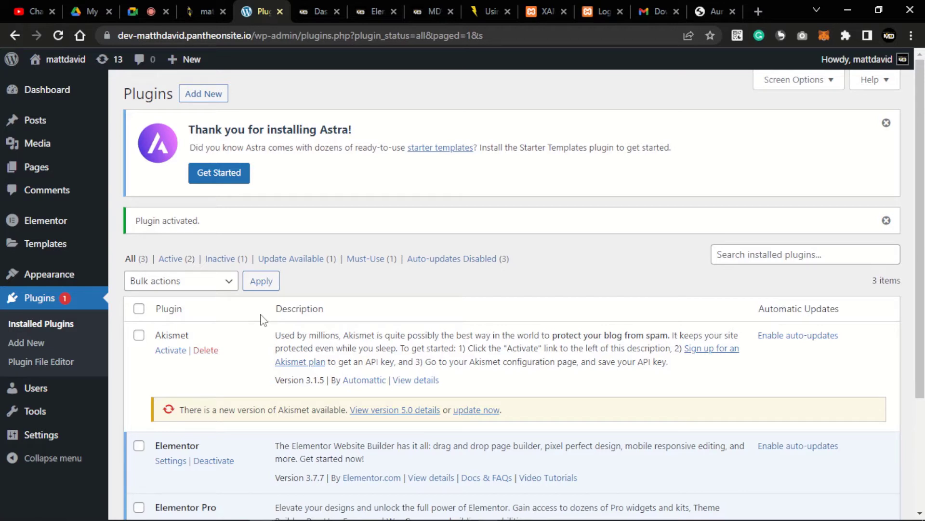
scroll(337, 403, down, 3)
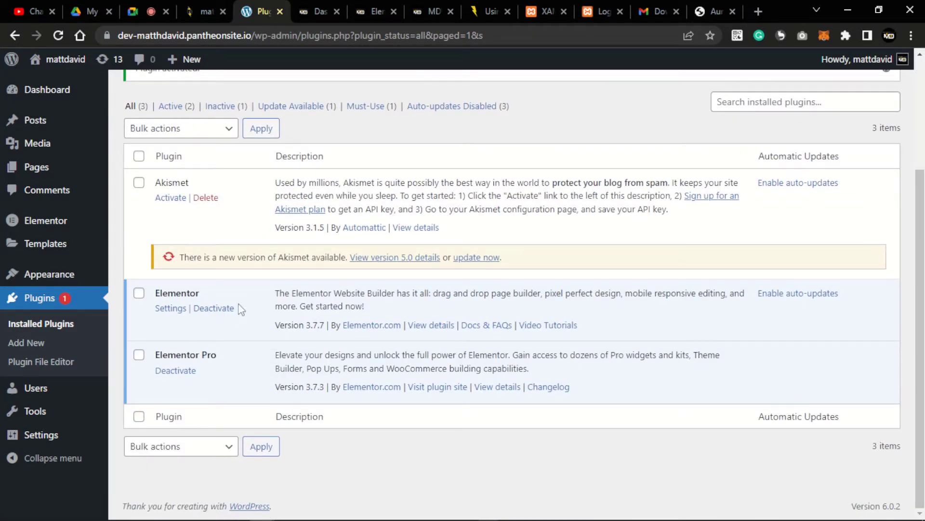
scroll(239, 309, up, 3)
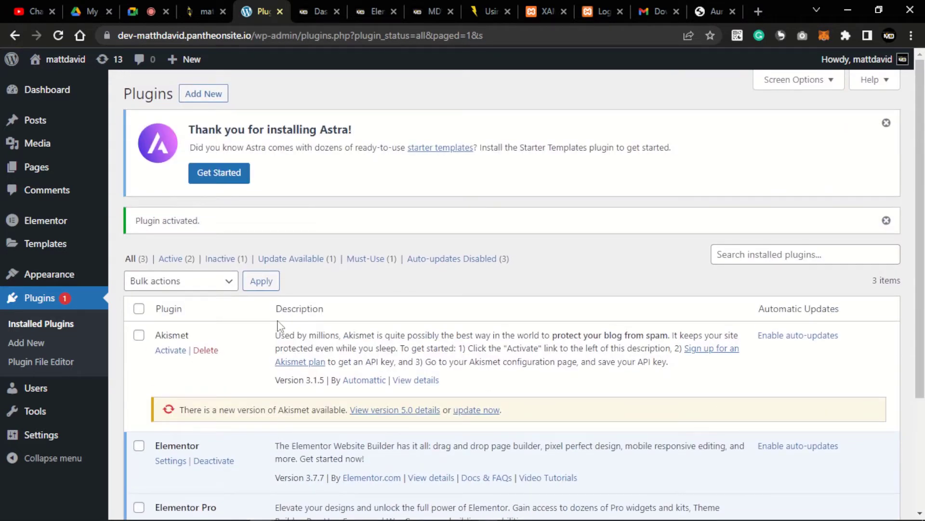
click(732, 257)
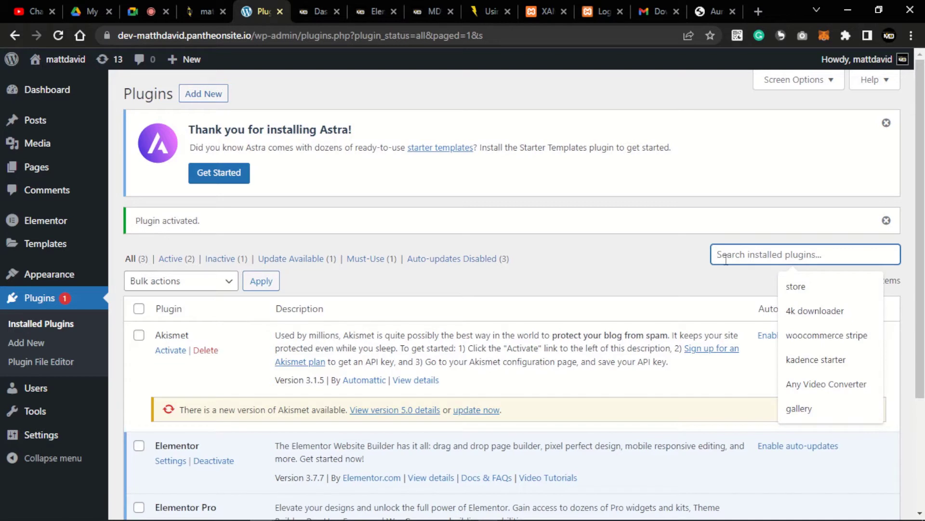
text(start)
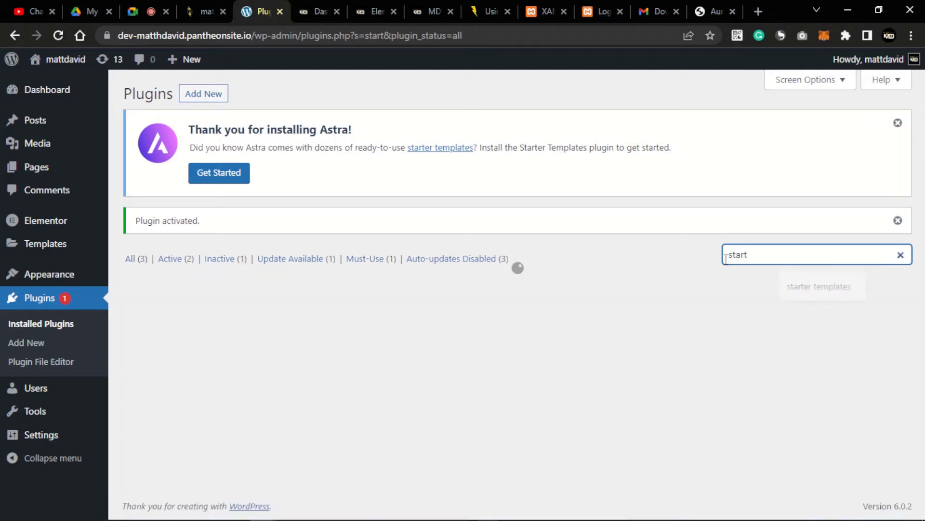
key(BackSpace)
key(BackSpace)
key(BackSpace)
key(BackSpace)
key(BackSpace)
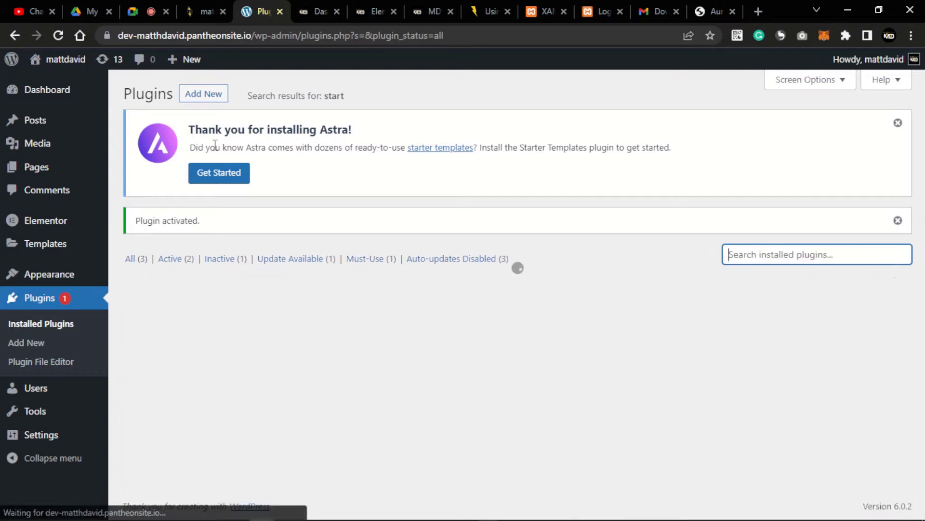
- Search the plugin directory for "starter" and install Starter Templates — Elementor, WordPress & Beaver Builder Templates
click(204, 94)
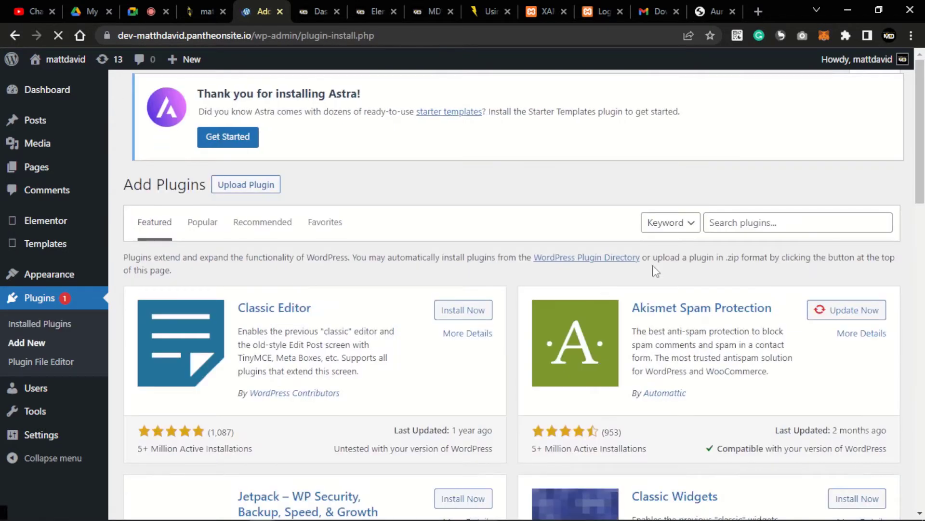
click(736, 225)
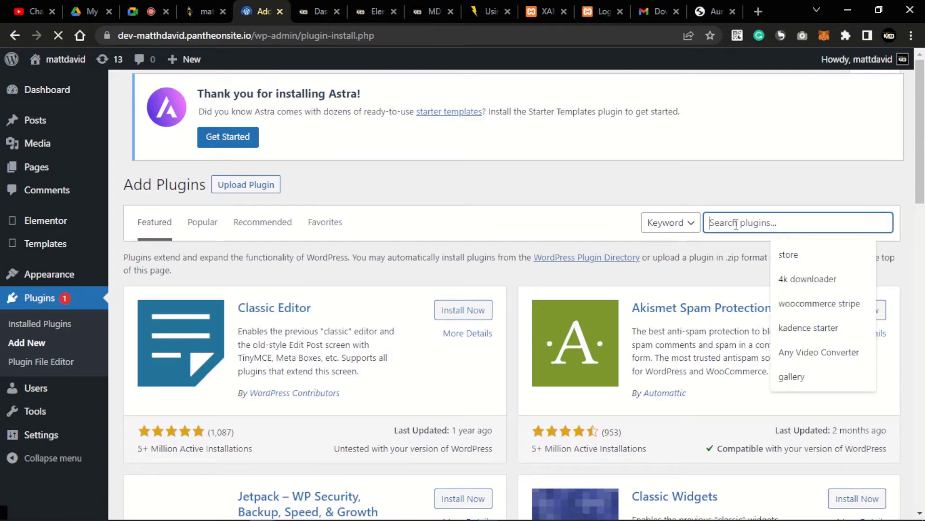
text(starter)
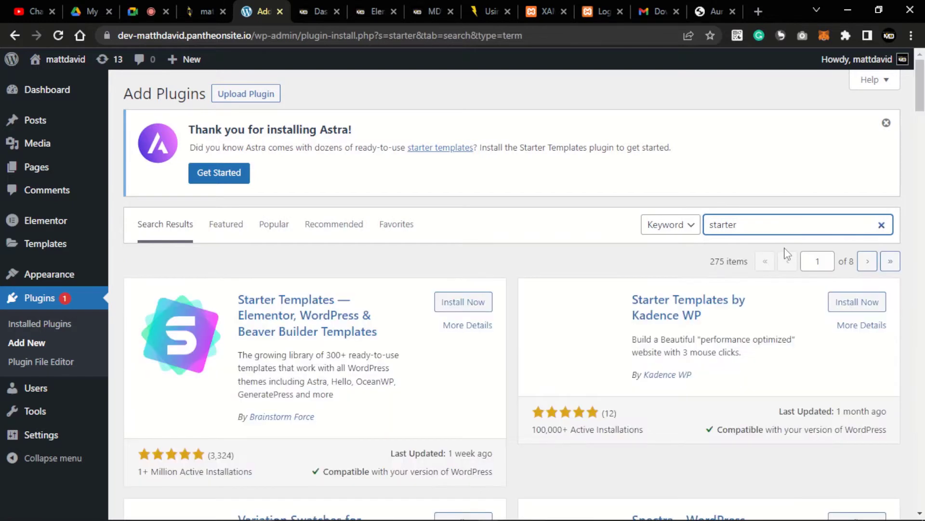
click(460, 302)
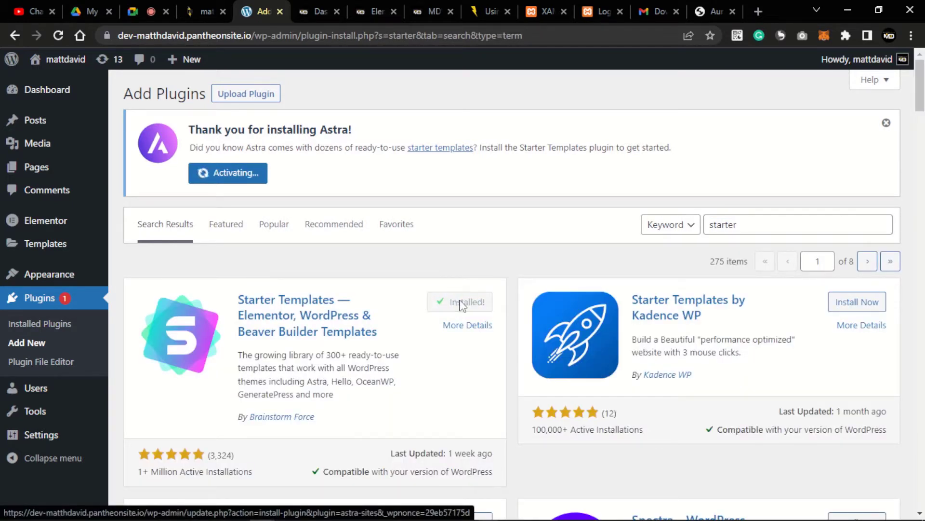
- Activate the Starter Templates plugin and review the list of installed plugins
click(461, 305)
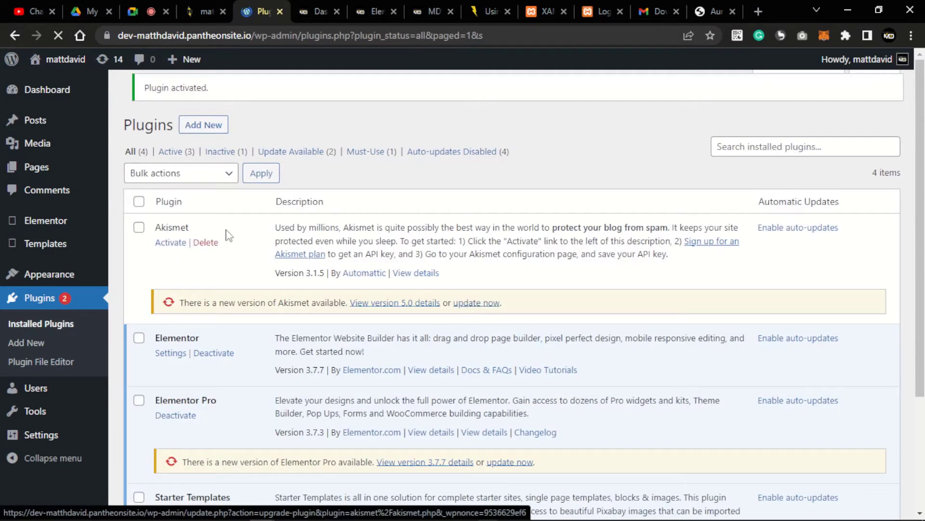
scroll(284, 297, down, 1)
scroll(283, 297, down, 2)
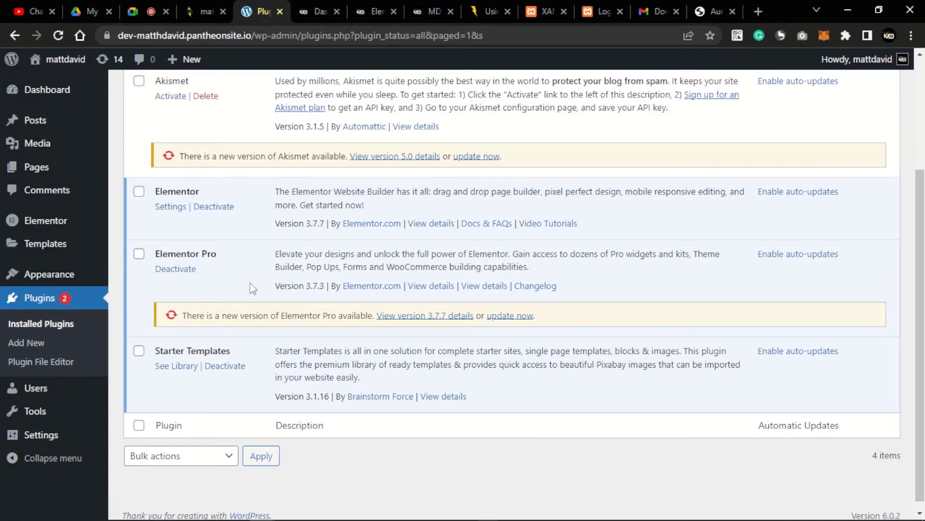
scroll(252, 288, up, 3)
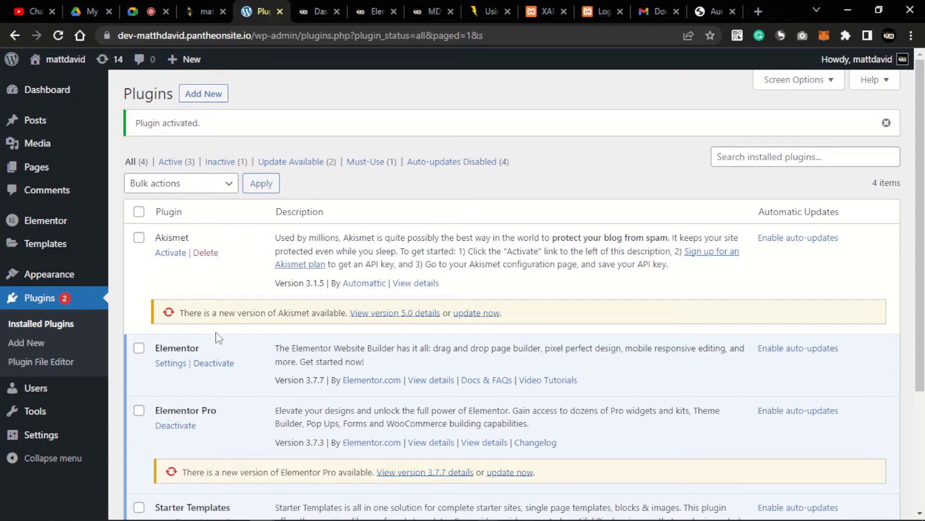
scroll(216, 338, down, 3)
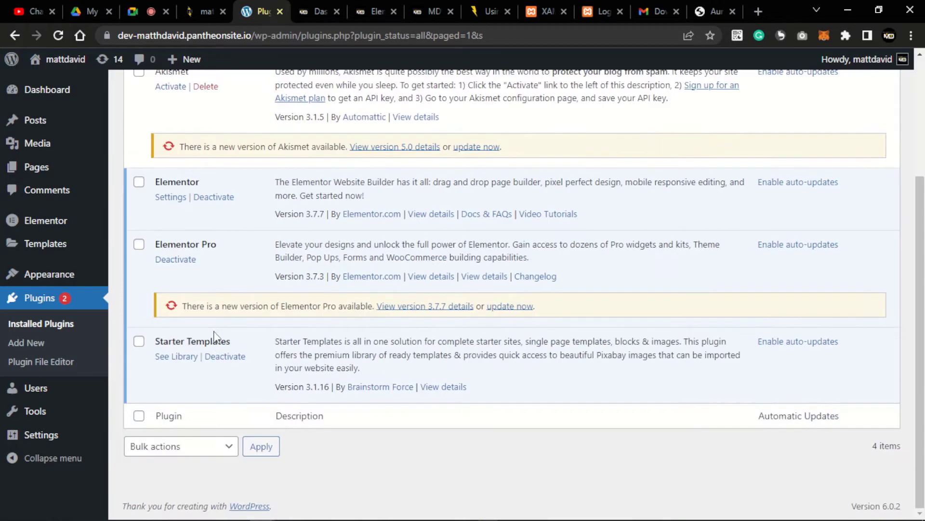
- Open the Starter Templates library, start building a website and select Elementor as the page builder
click(182, 358)
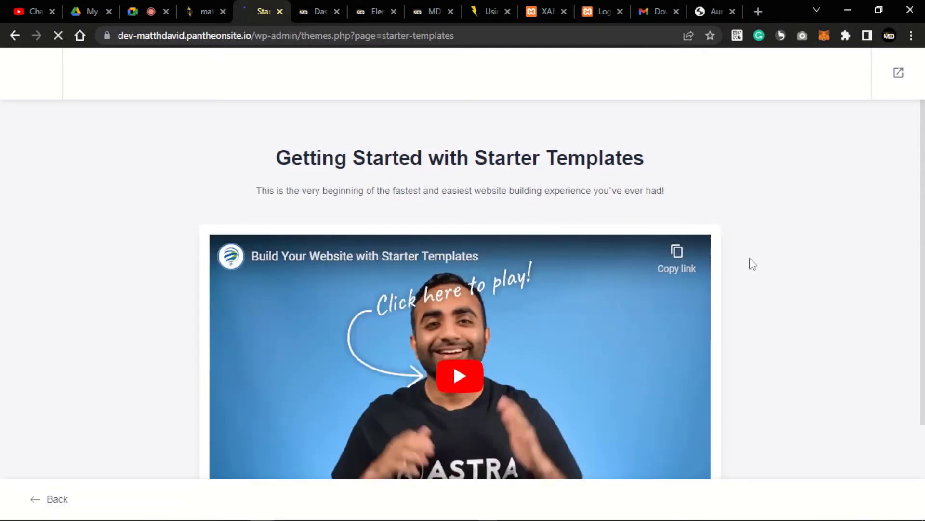
scroll(782, 299, down, 1)
scroll(785, 305, down, 2)
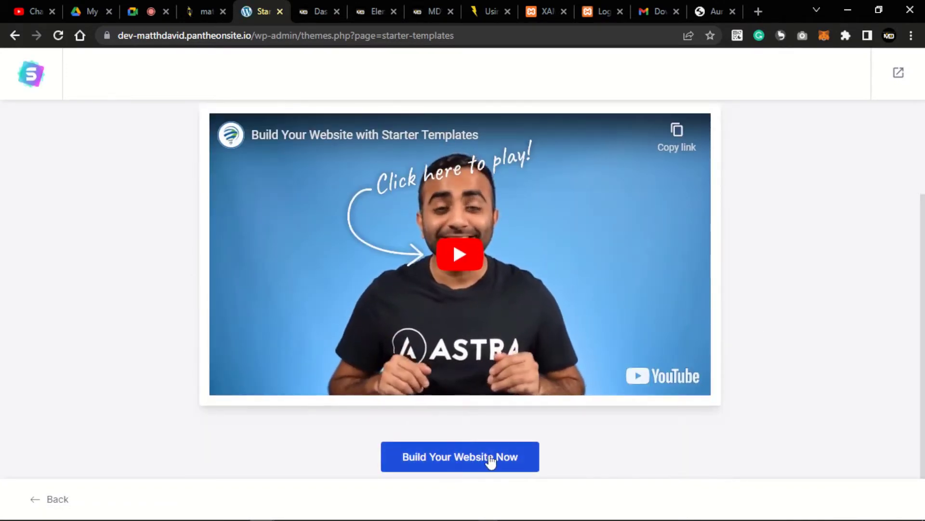
click(492, 460)
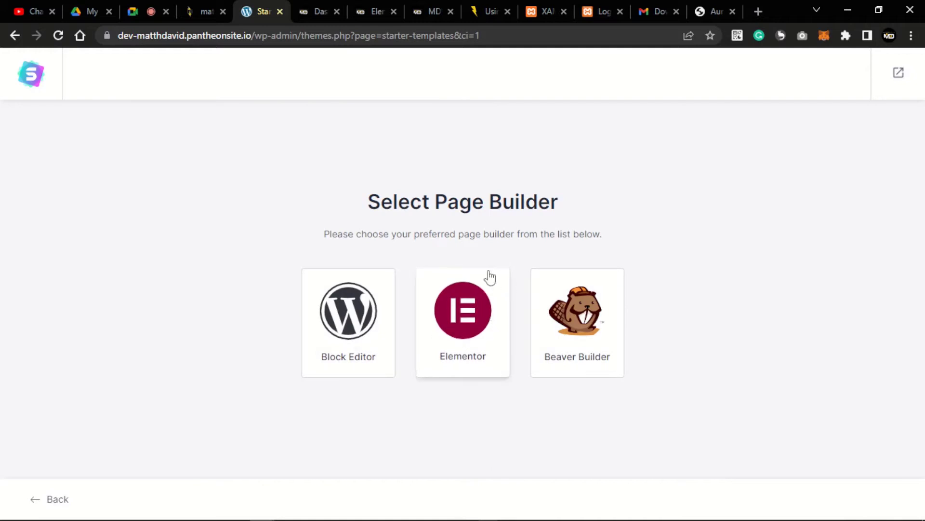
click(477, 334)
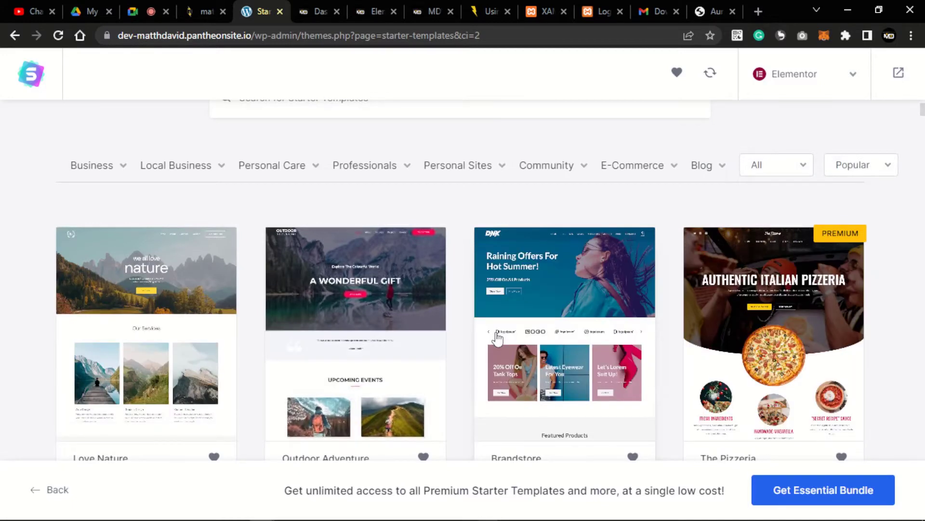
- Filter the starter templates by the Blog category's News Site type and browse the matching designs
scroll(498, 339, down, 3)
scroll(695, 201, up, 5)
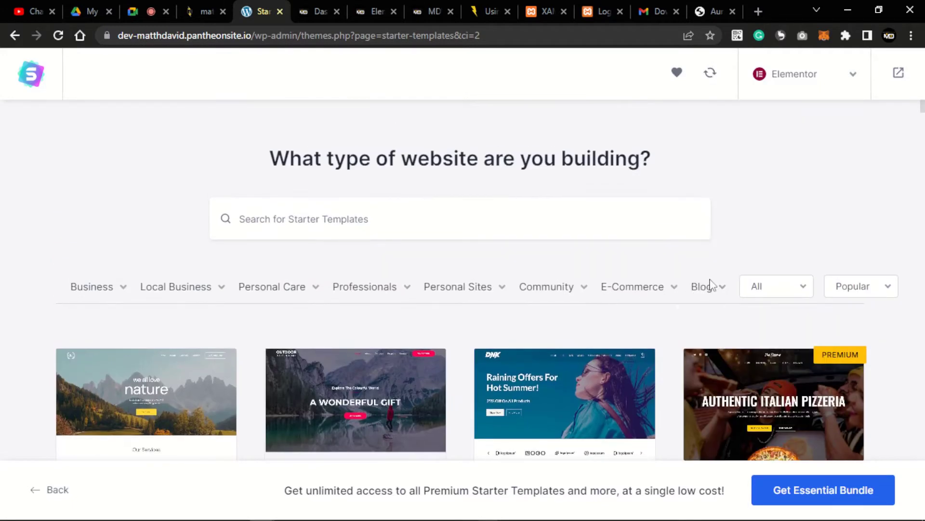
mouse_move(711, 284)
click(704, 390)
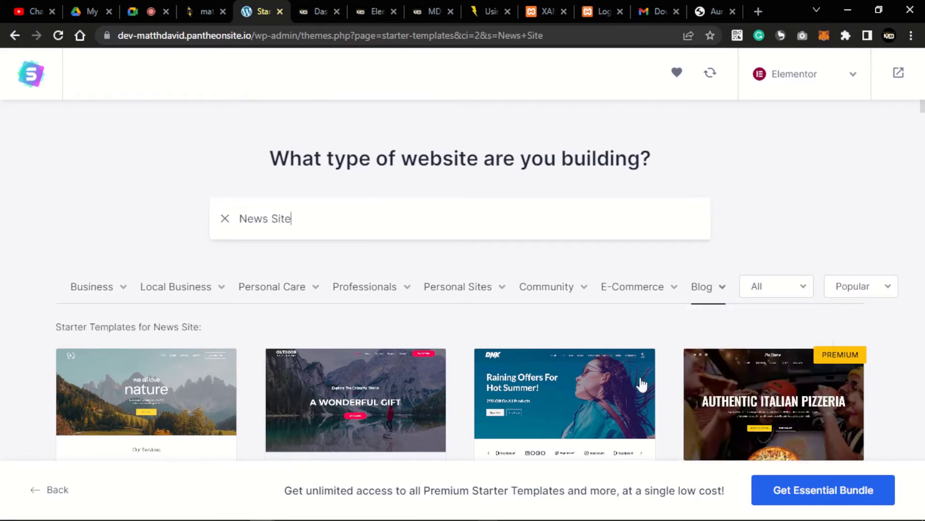
scroll(609, 351, down, 5)
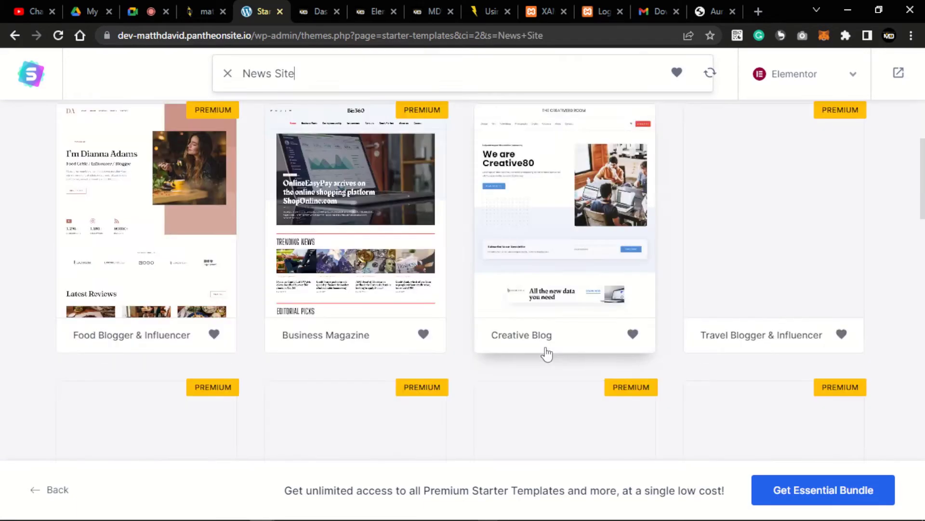
scroll(550, 351, up, 2)
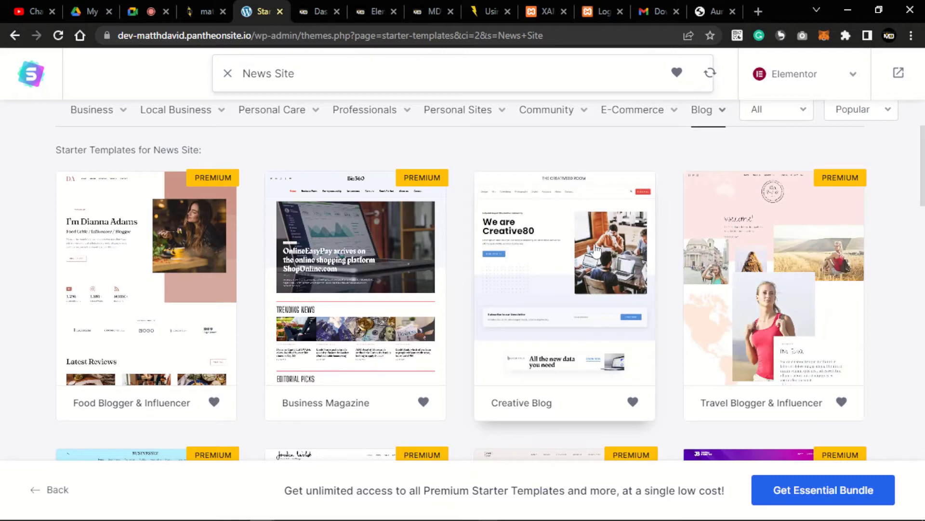
- Select the Creative Blog template and continue with its default colors and Poppins font
click(587, 293)
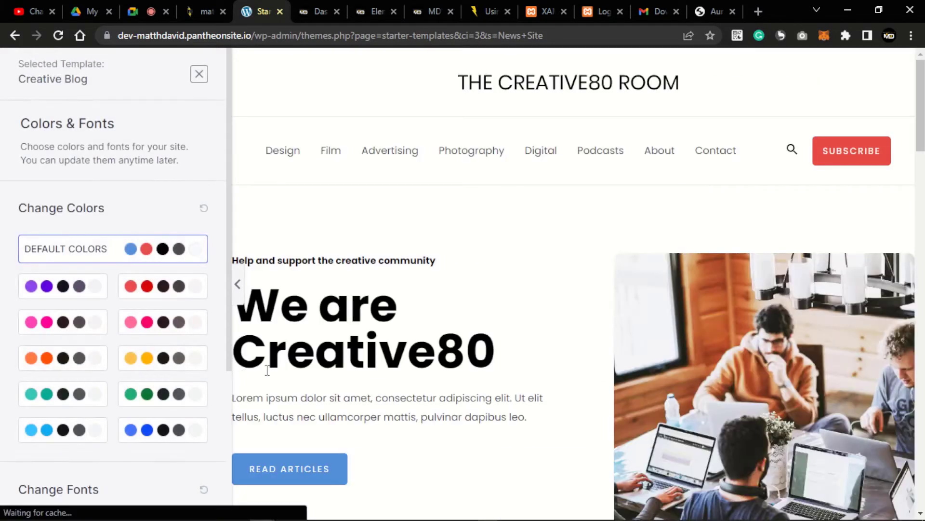
scroll(164, 431, down, 5)
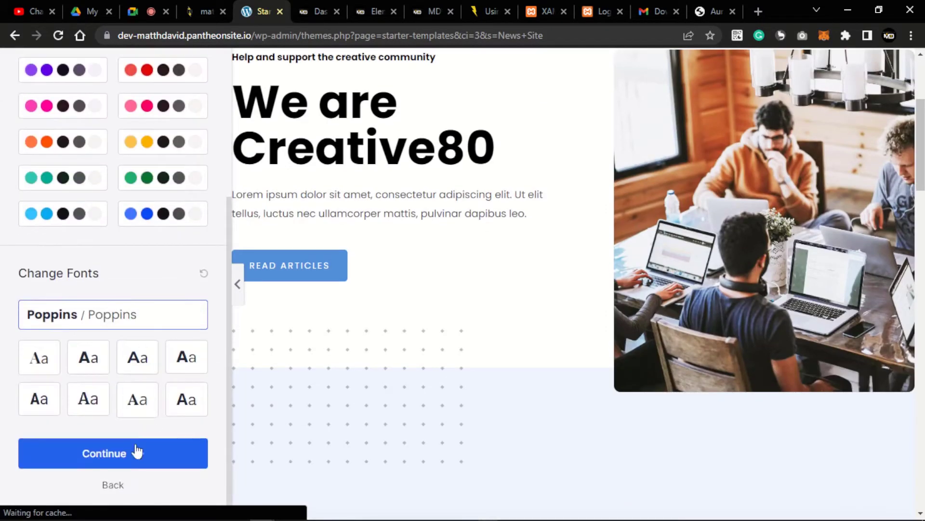
click(126, 459)
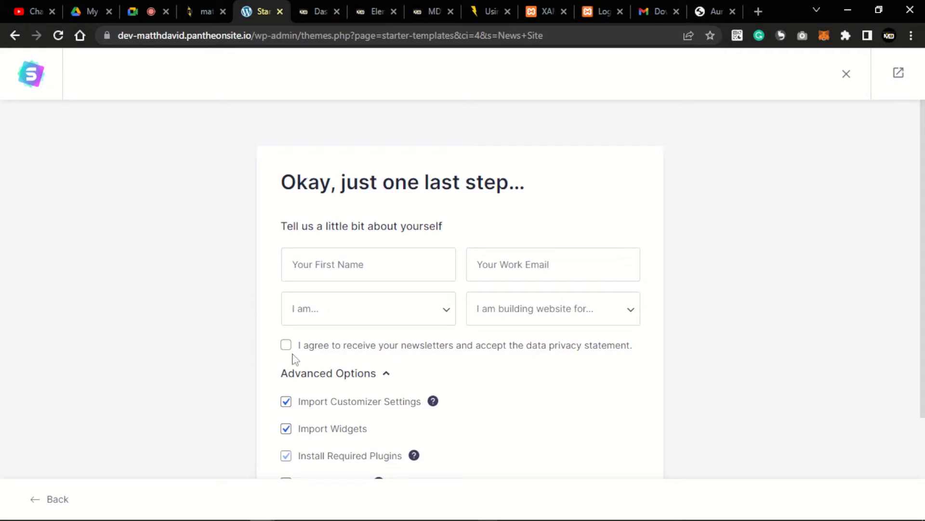
- Accept the newsletter and data privacy statement, and fill in the first name and work email
scroll(264, 326, down, 3)
click(286, 214)
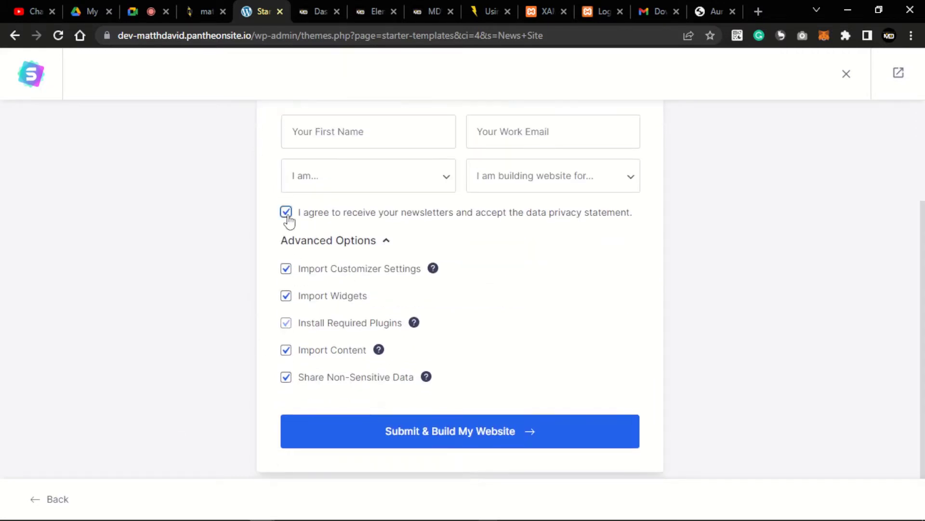
scroll(348, 233, up, 3)
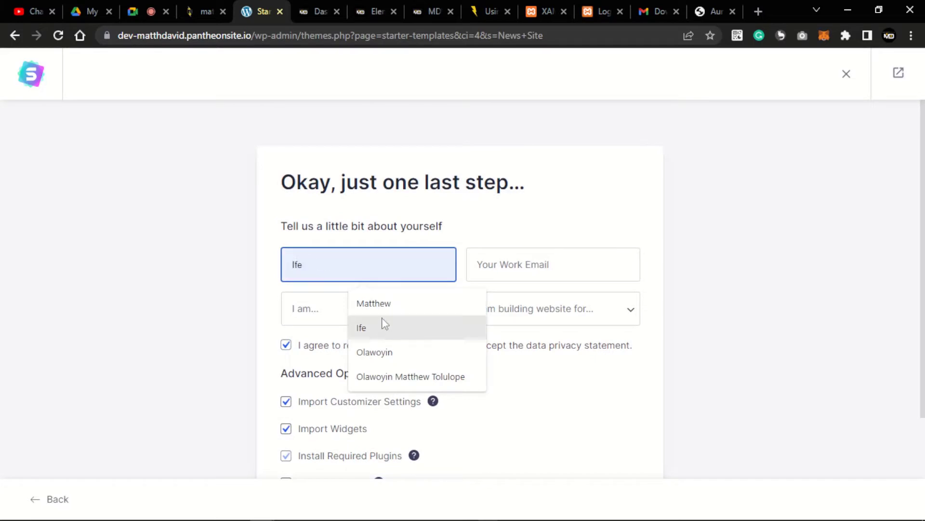
click(374, 303)
click(533, 265)
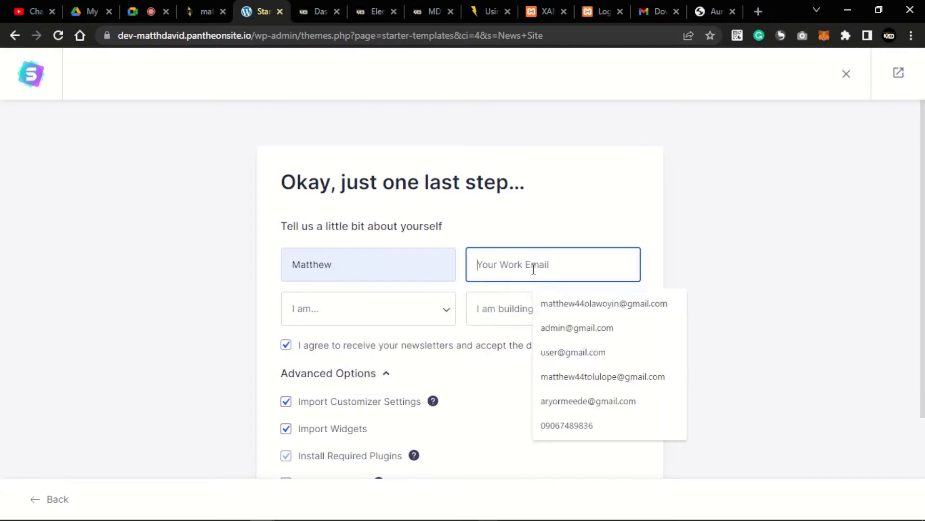
click(552, 309)
- Set the experience level to Intermediate and the website's purpose to Myself/My Company, and submit the form to build the site
click(334, 312)
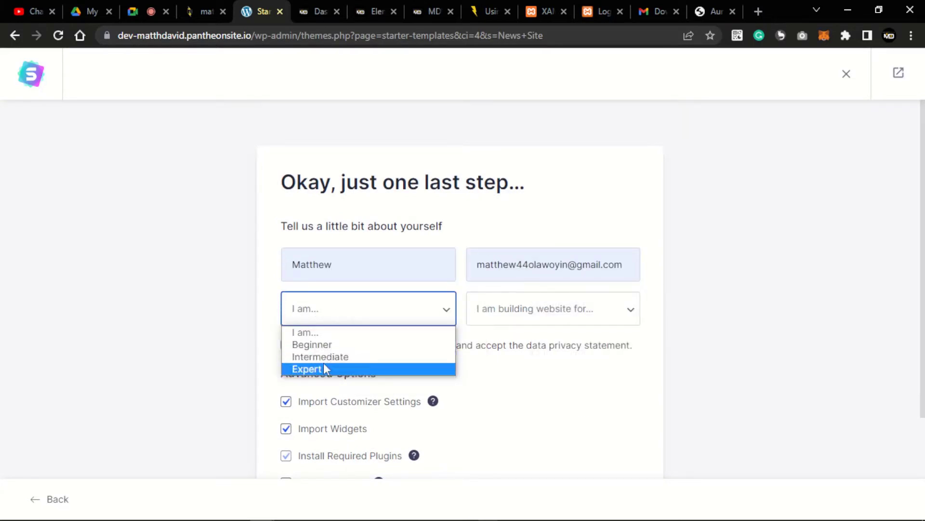
click(360, 356)
click(538, 308)
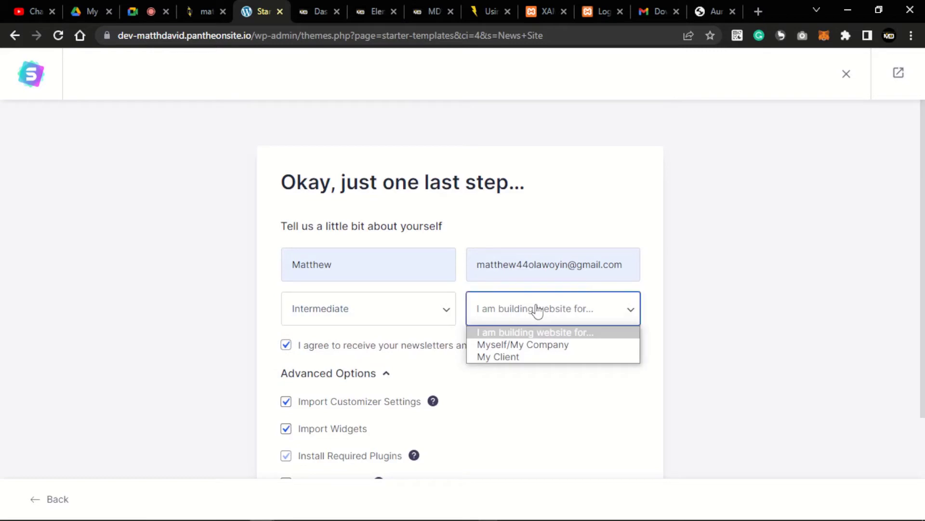
click(530, 344)
scroll(355, 312, down, 3)
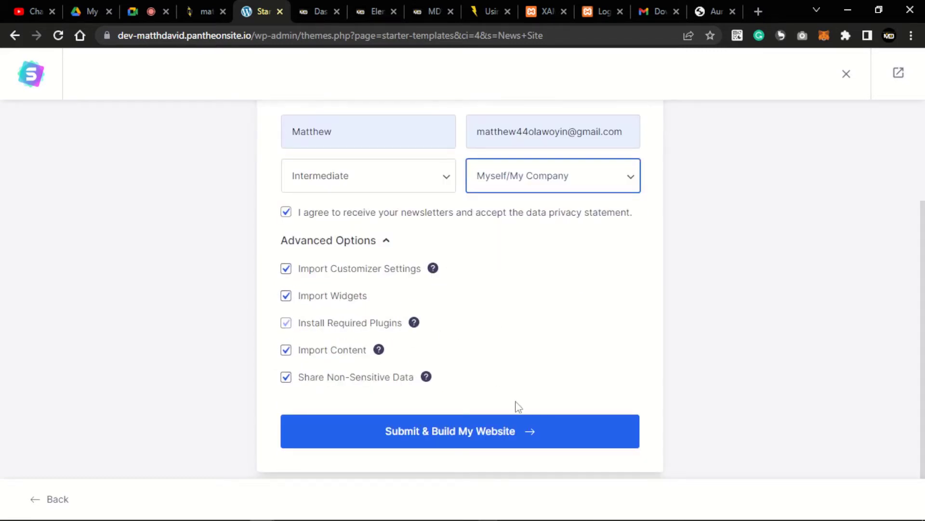
click(497, 427)
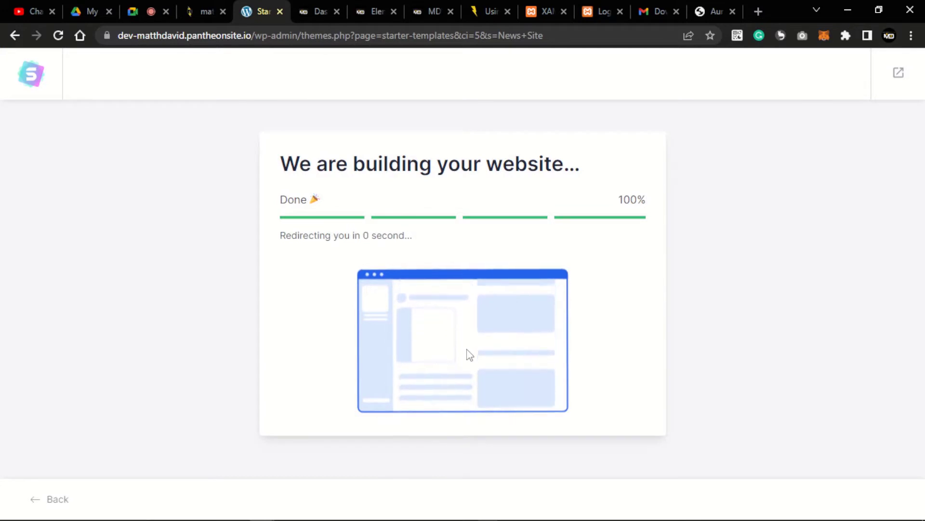
- View the newly built website and look through its homepage sections down to the footer
click(440, 221)
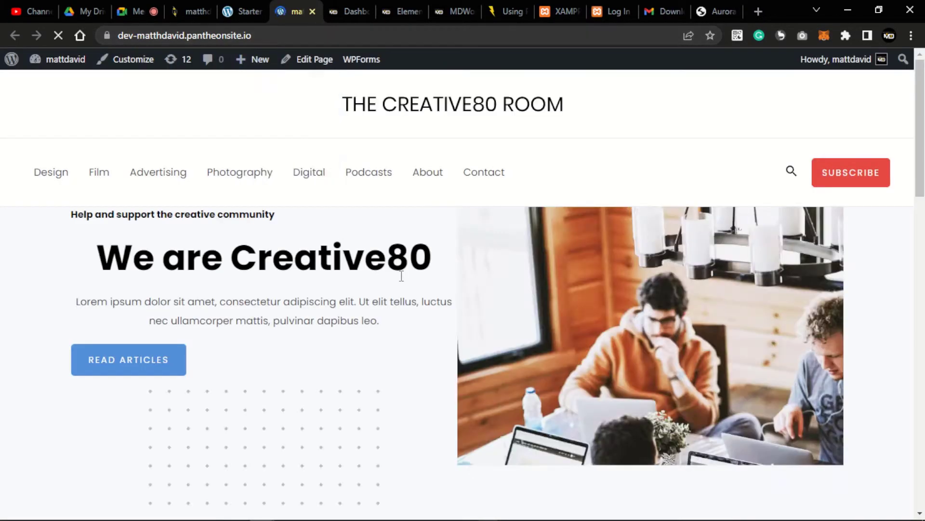
scroll(403, 281, down, 18)
scroll(403, 286, down, 3)
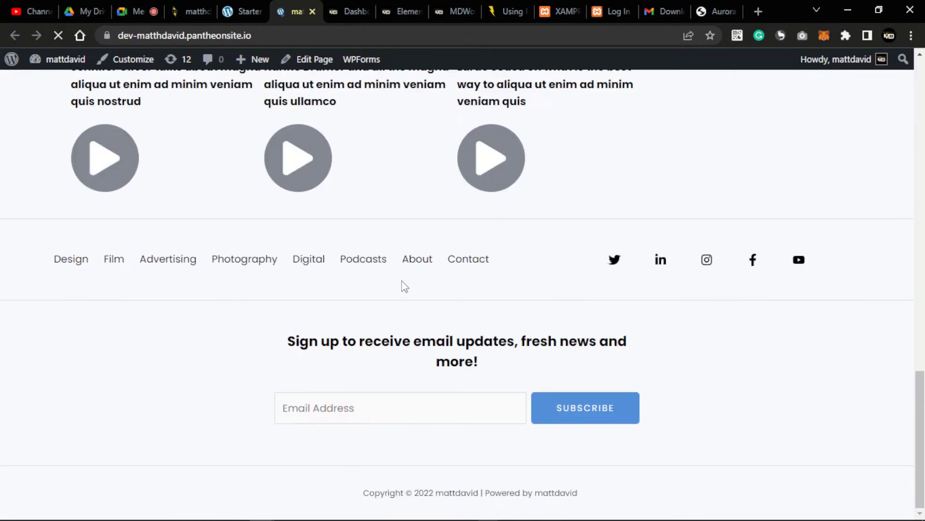
scroll(403, 285, up, 10)
scroll(394, 286, up, 4)
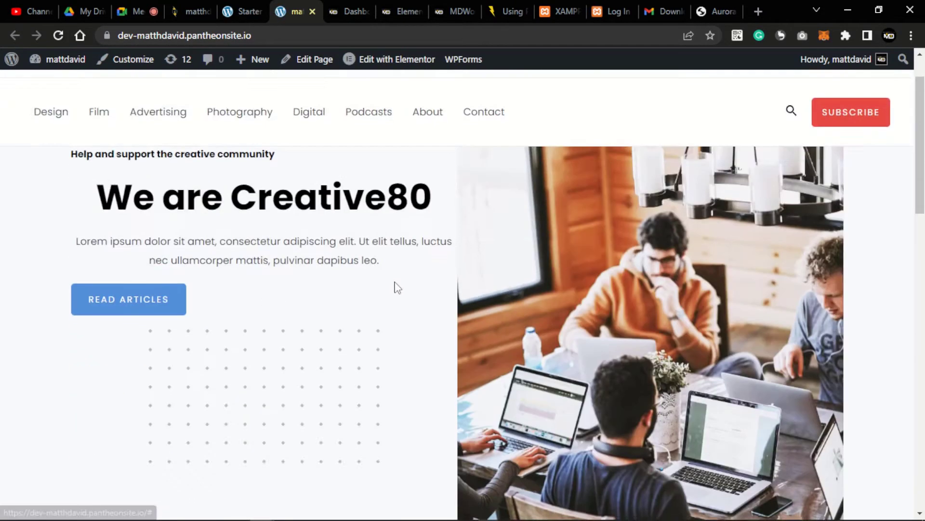
scroll(398, 294, down, 12)
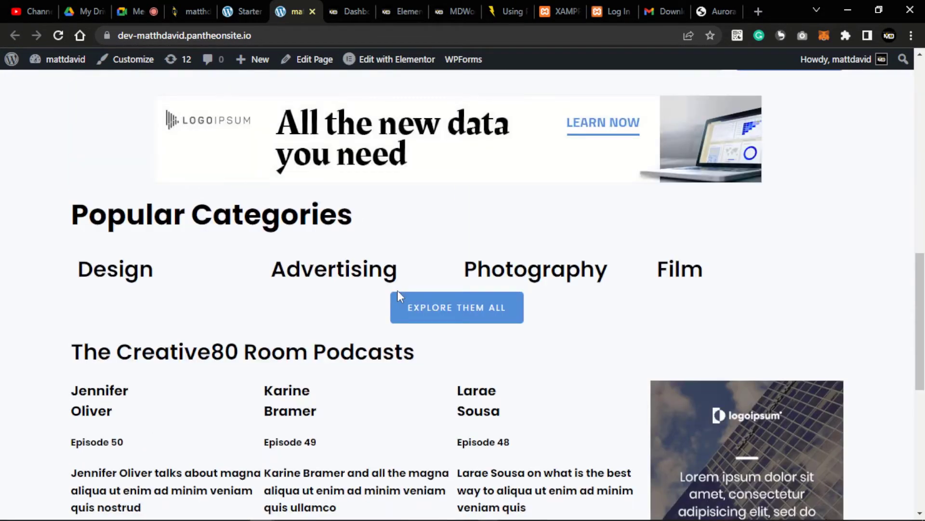
- Reload the homepage and check the layout of its banner, Popular Categories and podcast sections
click(59, 35)
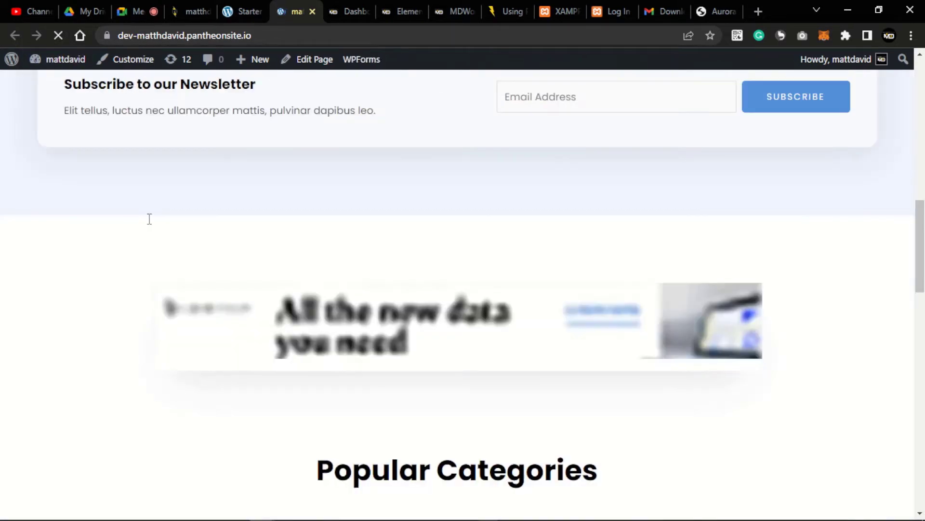
scroll(256, 264, down, 5)
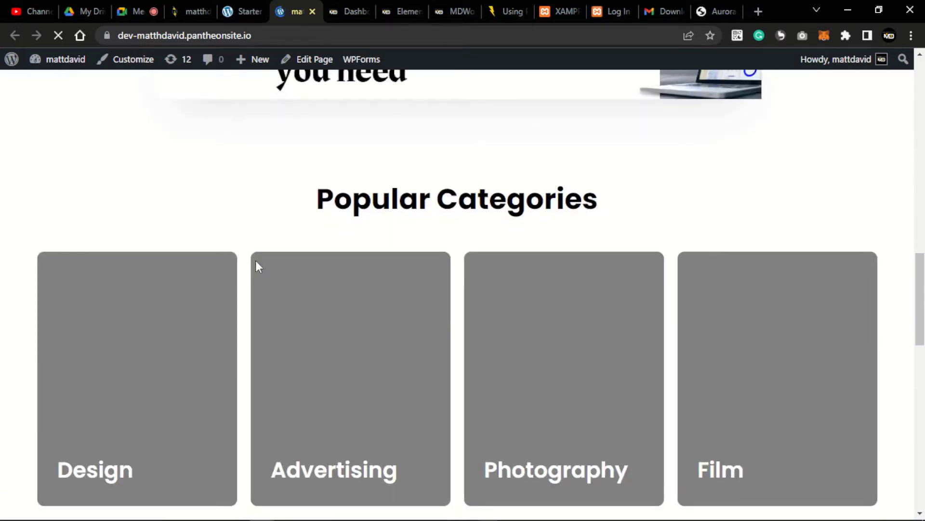
scroll(255, 264, down, 11)
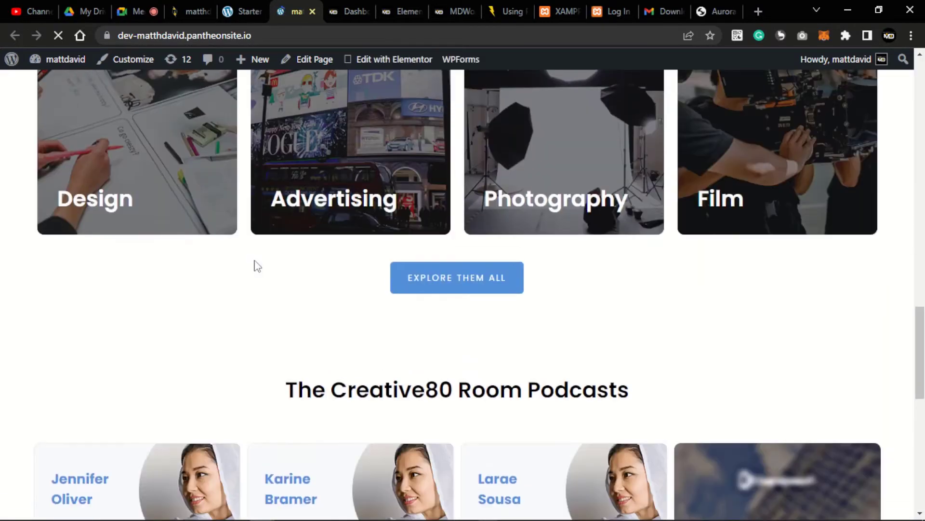
scroll(256, 264, down, 7)
scroll(256, 265, up, 15)
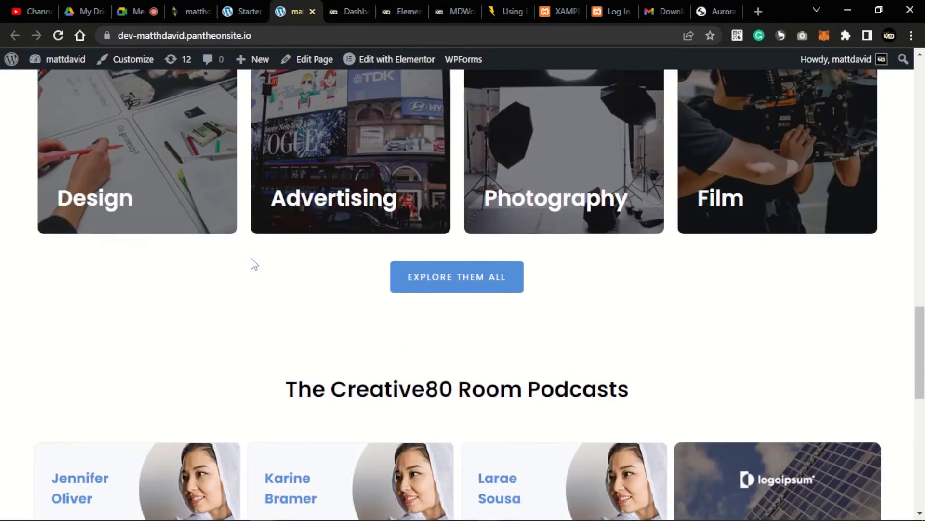
scroll(255, 261, up, 10)
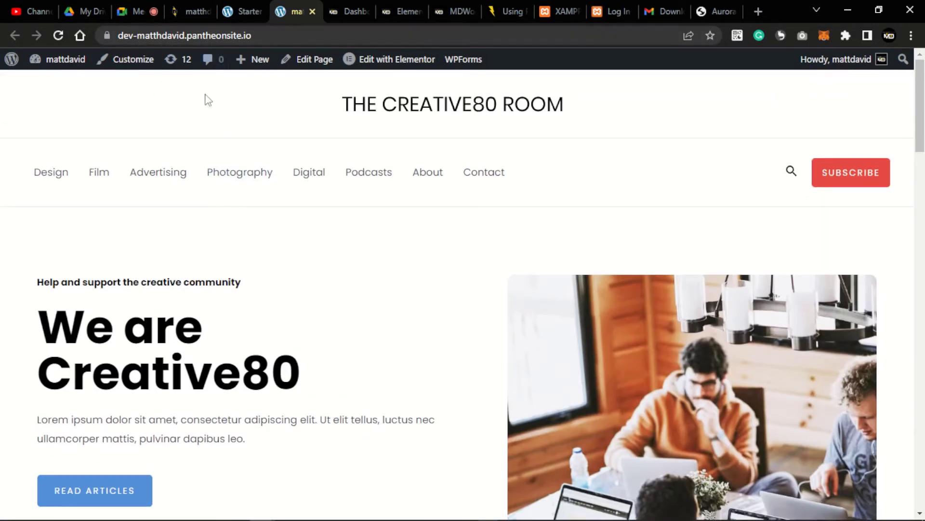
- Leave the Starter Templates wizard for the WordPress dashboard and dismiss the plugin's rating request
click(228, 19)
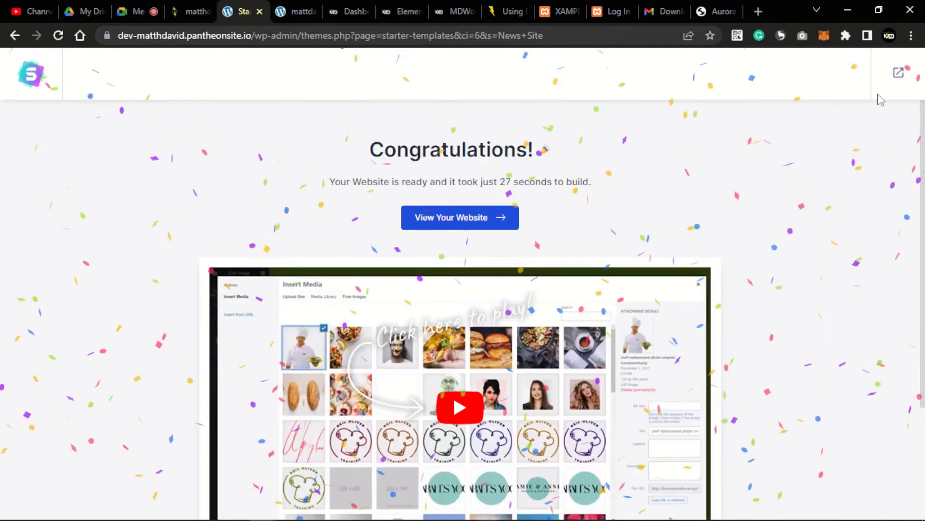
click(894, 78)
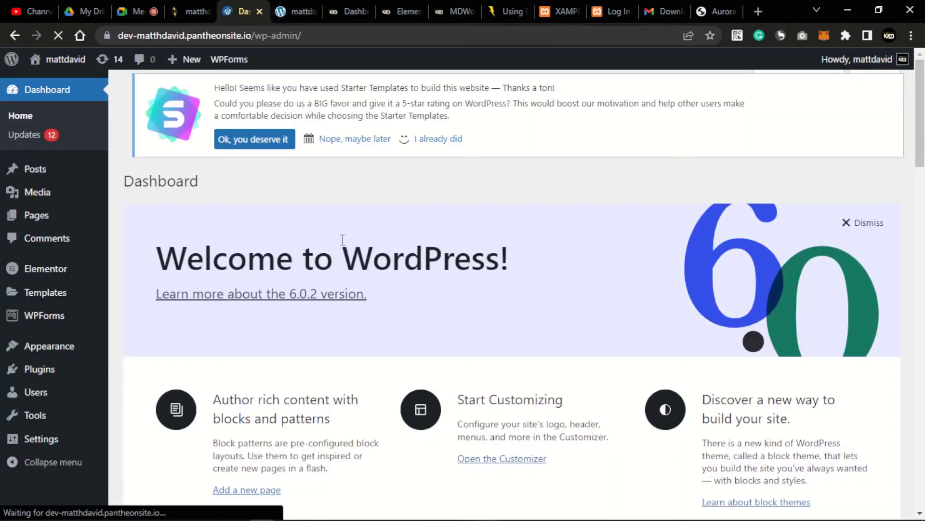
scroll(496, 288, down, 4)
scroll(495, 284, up, 4)
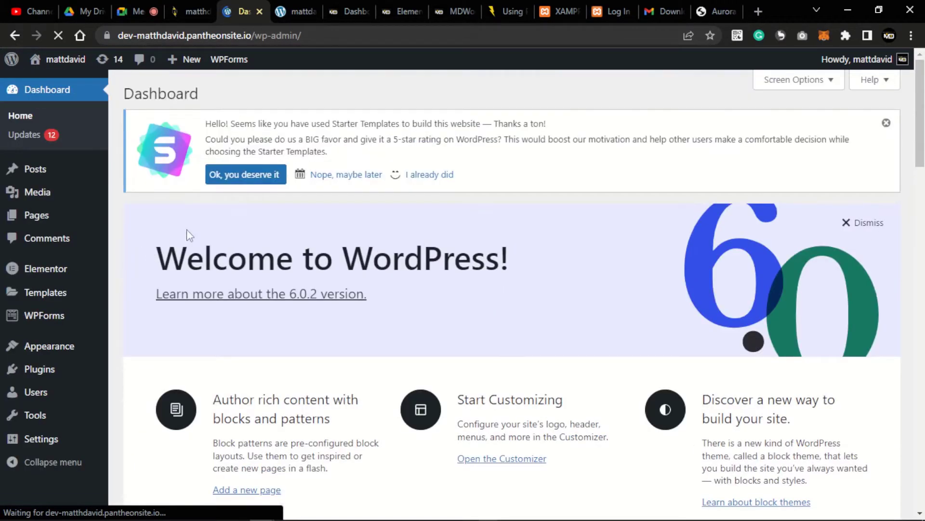
click(887, 123)
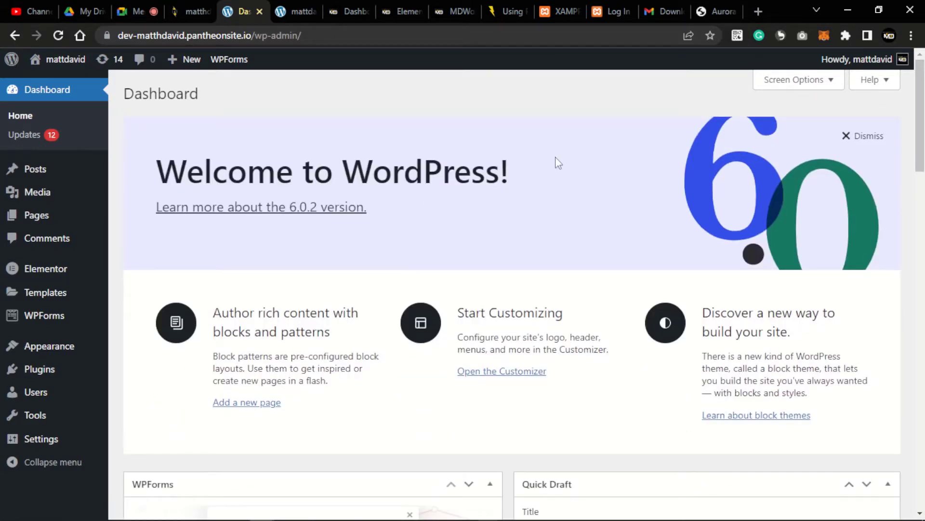
- View the MDWordpress demo homepage as the reference, looking through its banner slider and blog post sections
click(388, 12)
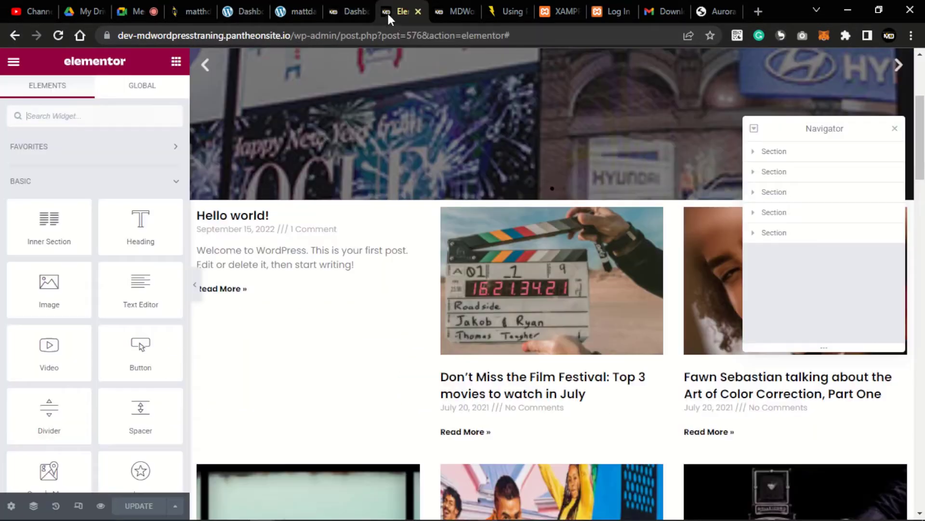
click(448, 11)
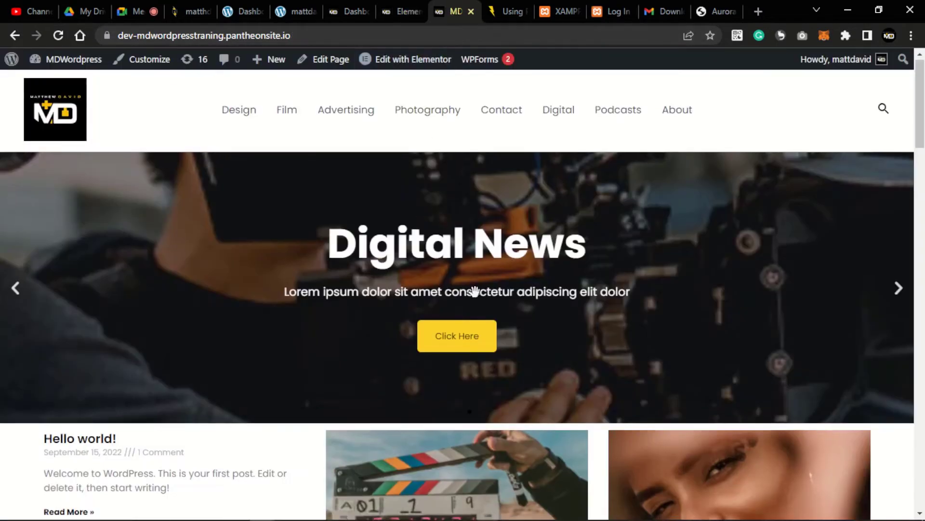
scroll(477, 299, down, 8)
scroll(478, 294, up, 10)
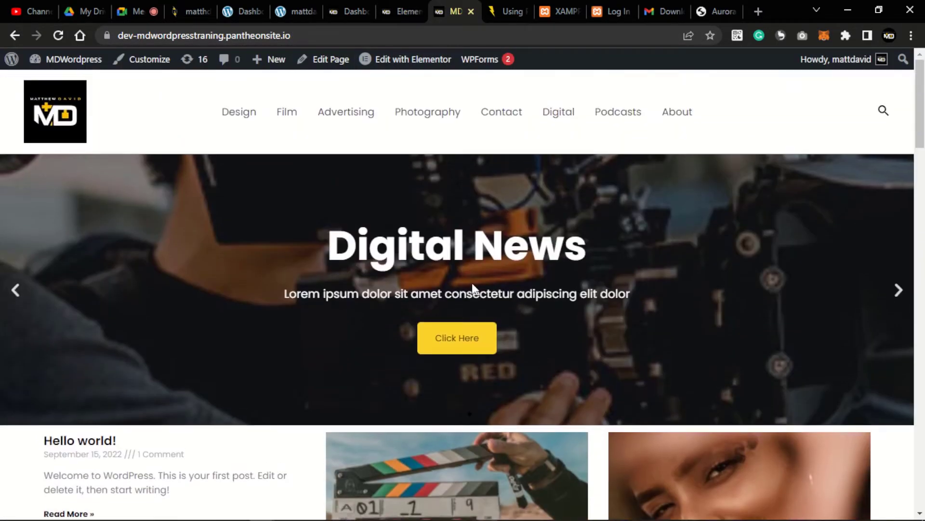
scroll(471, 290, down, 8)
scroll(471, 289, up, 8)
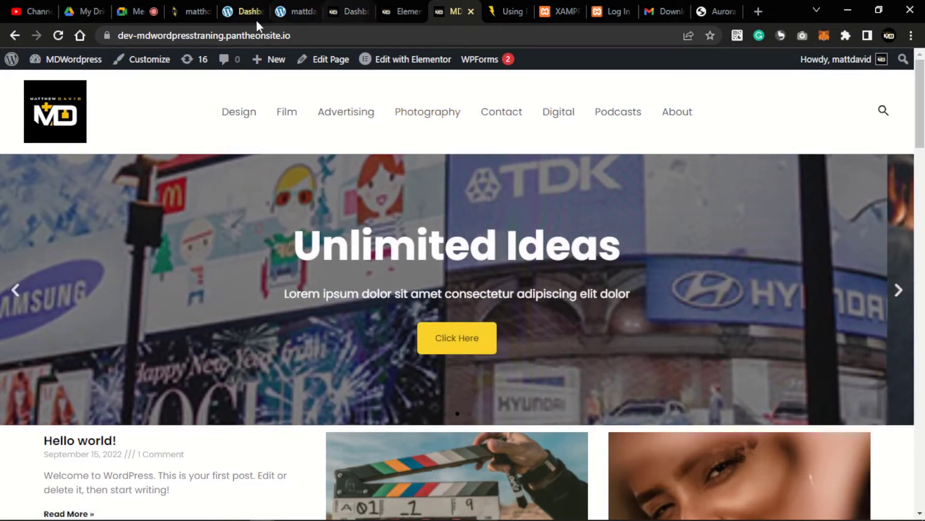
- Return to the new site's WordPress dashboard and open the theme Customizer
click(287, 7)
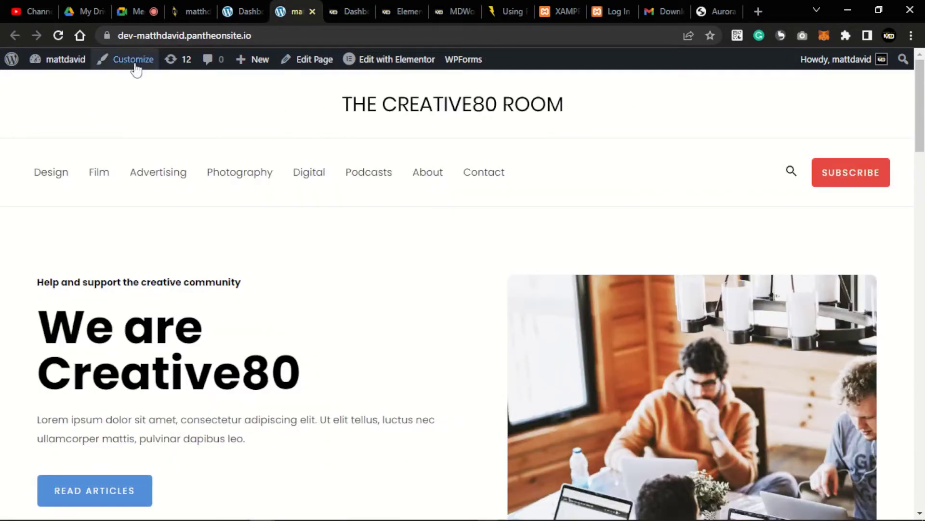
click(248, 11)
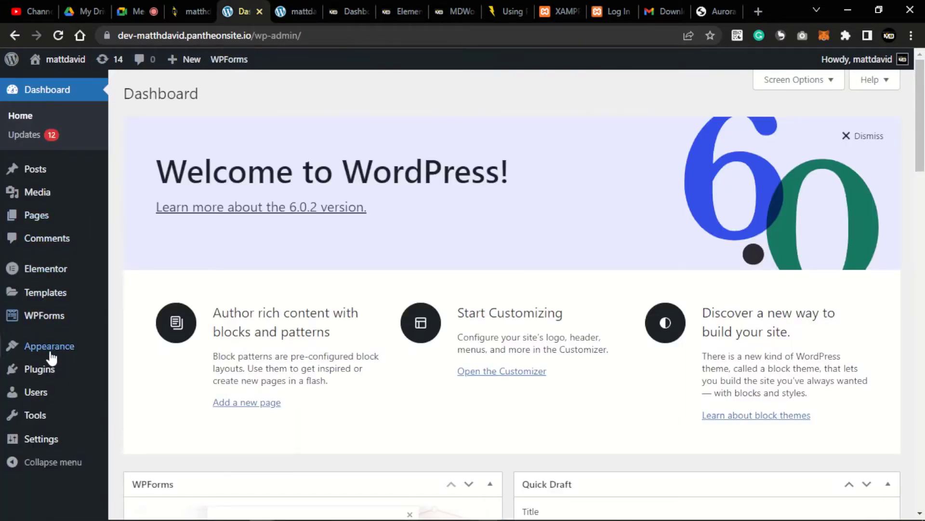
mouse_move(57, 351)
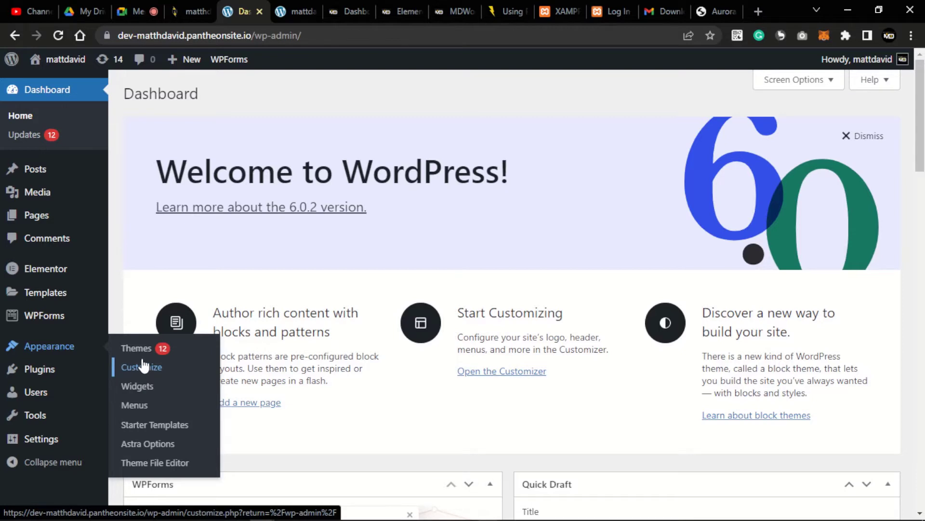
click(142, 373)
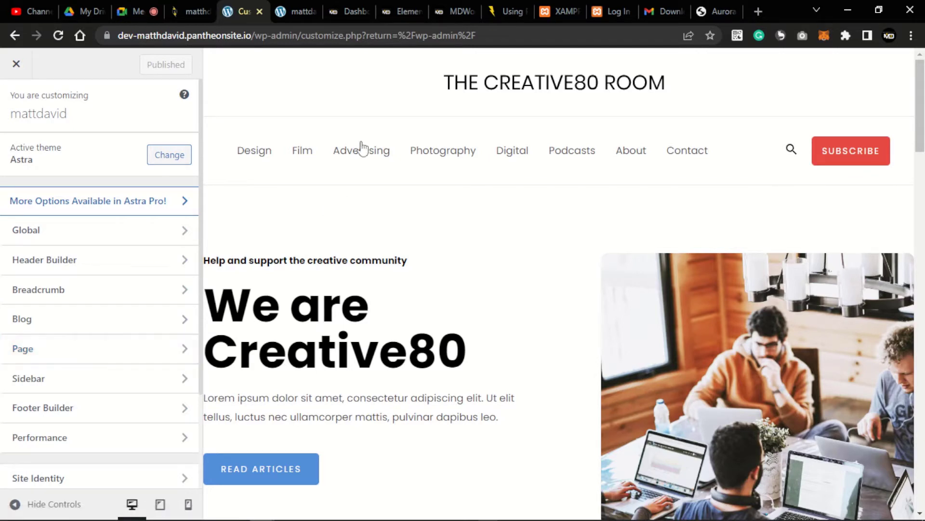
- Look over the MDWordpress demo homepage again, from its header and banner down through the content sections
click(394, 11)
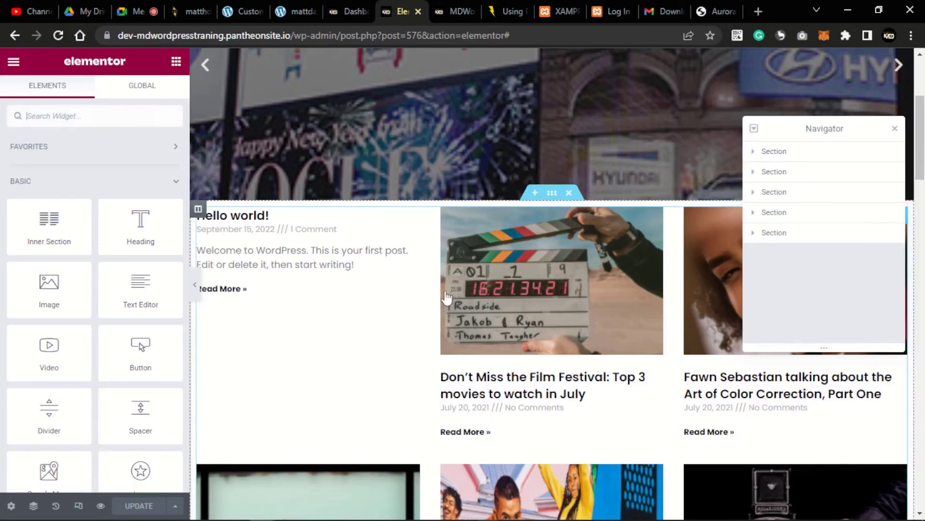
click(460, 11)
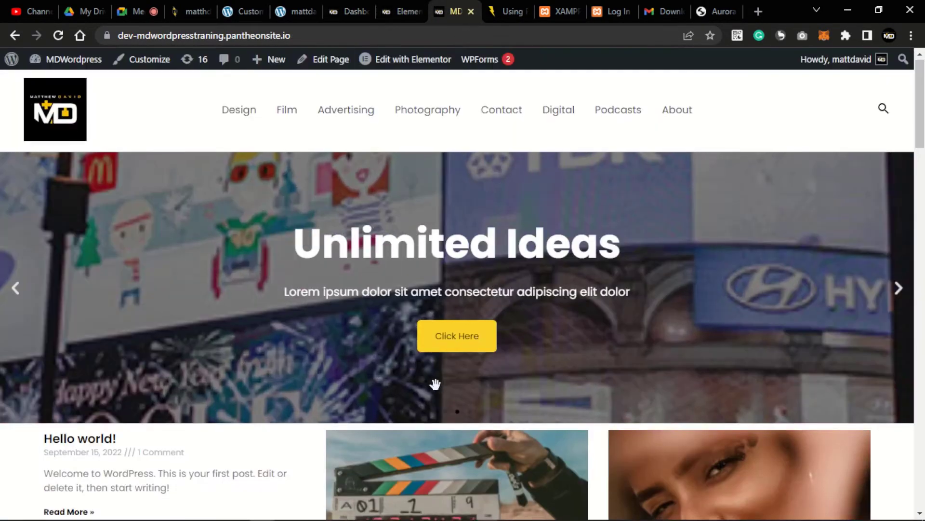
scroll(429, 386, down, 15)
scroll(328, 288, up, 15)
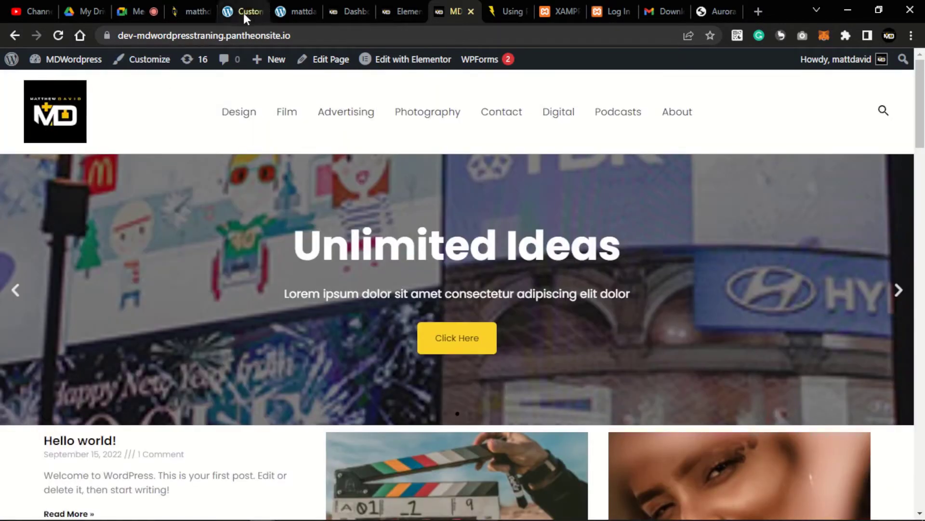
- Return to the new site's Customizer and look through its available sections, from Global to Additional CSS
click(242, 11)
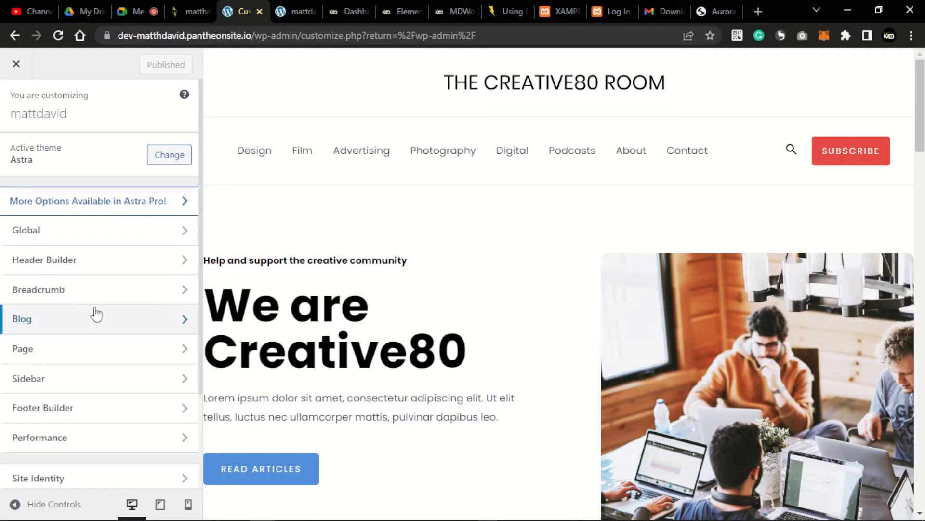
scroll(138, 342, down, 3)
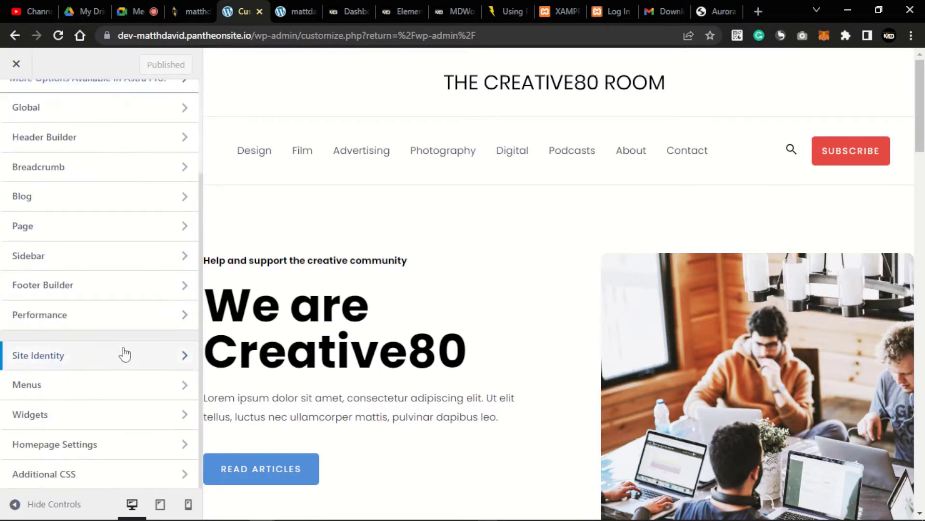
scroll(114, 235, up, 1)
scroll(107, 413, down, 1)
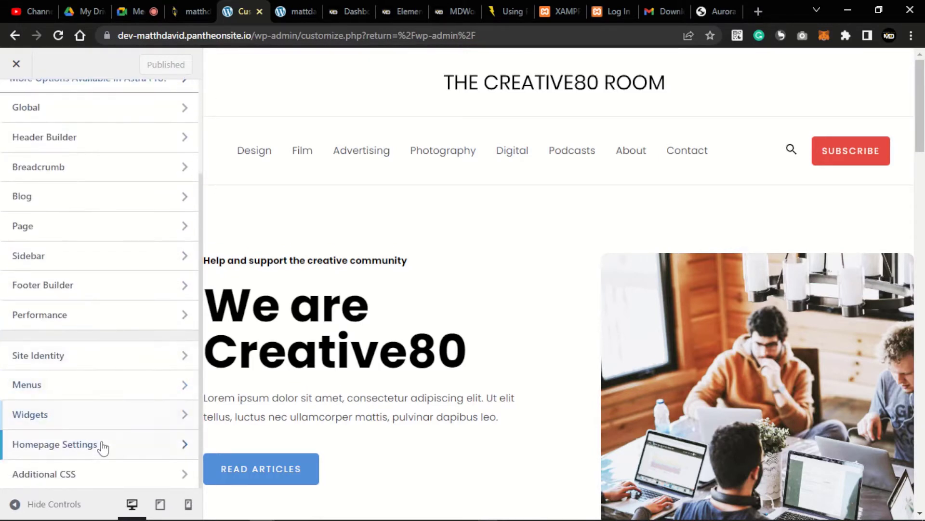
scroll(123, 294, up, 1)
scroll(129, 304, up, 3)
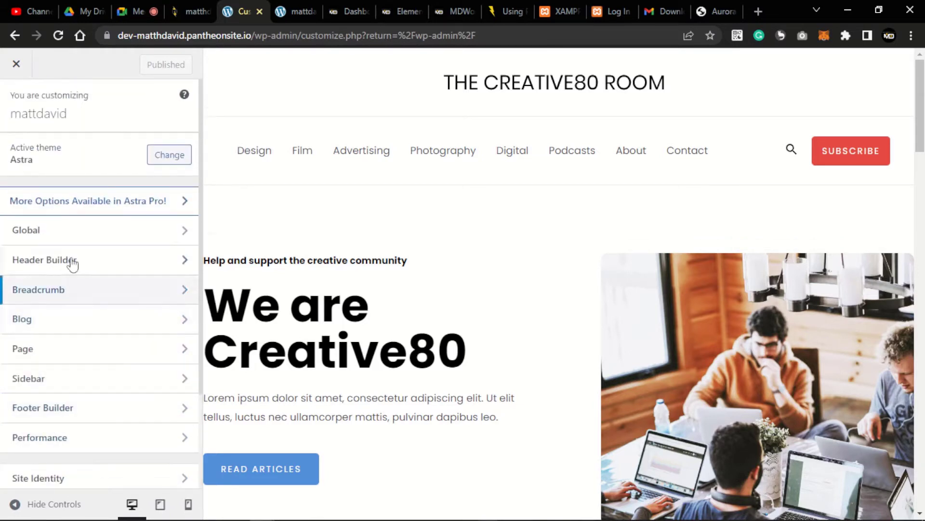
- Open the Global Typography settings and examine the font presets, base font, heading fonts and paragraph margin options
click(93, 233)
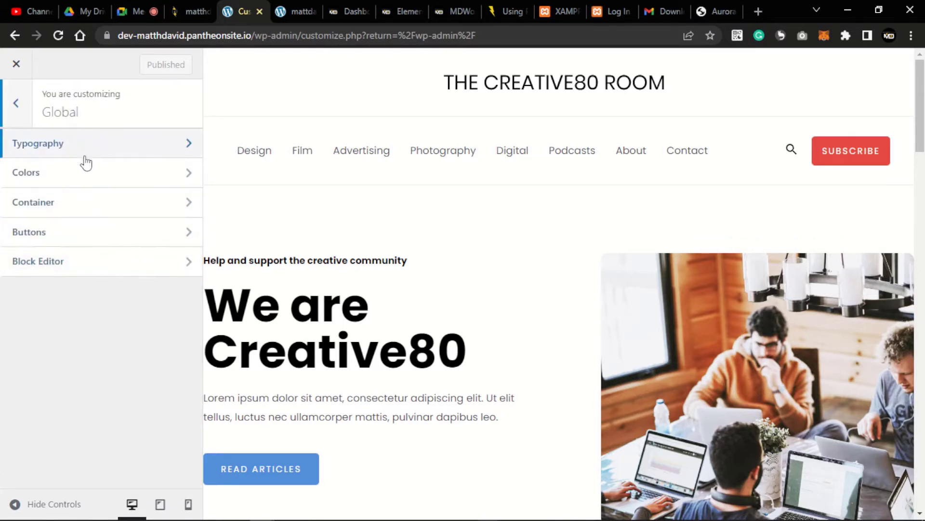
click(120, 154)
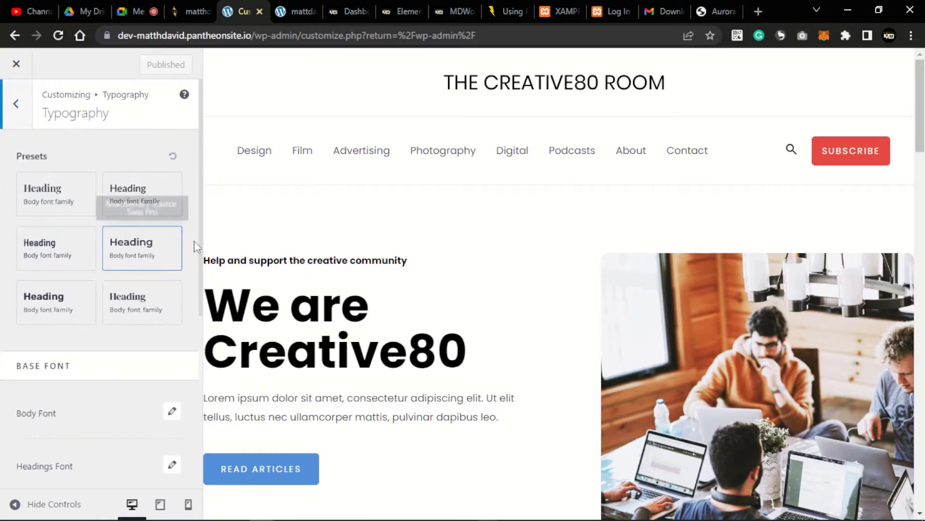
scroll(36, 394, down, 5)
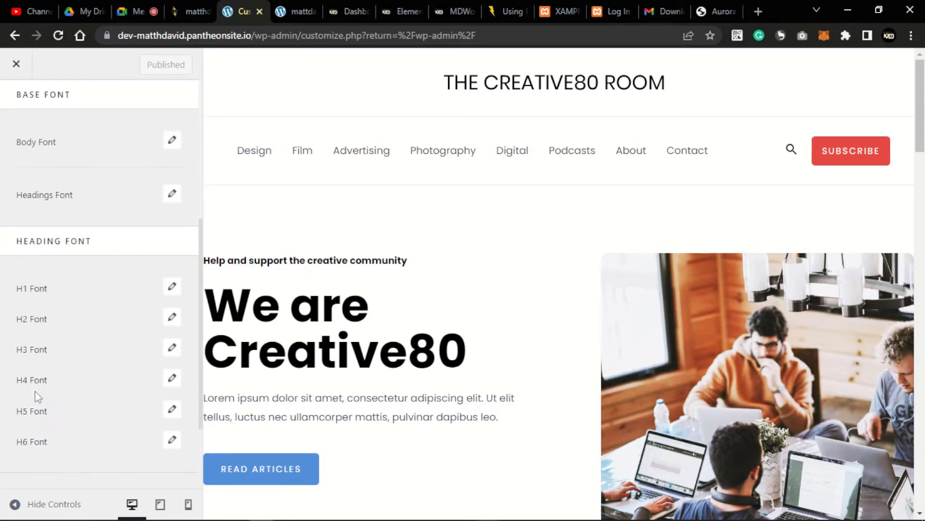
scroll(74, 325, down, 2)
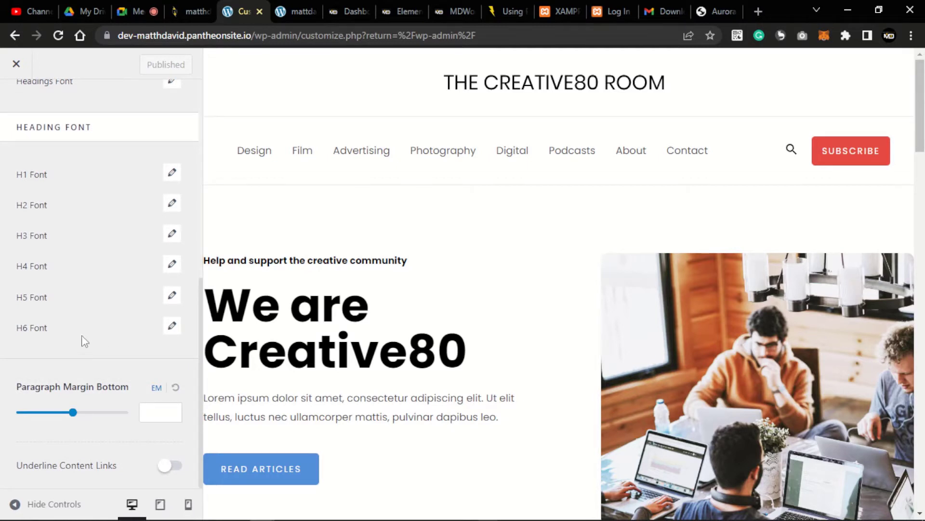
scroll(84, 341, up, 7)
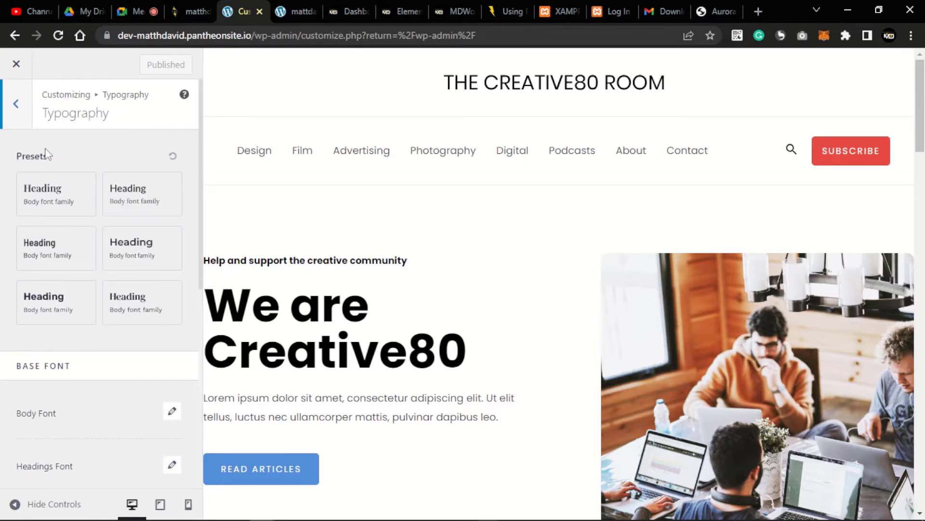
- Open the Global Colors settings and examine how the MDWordpress demo homepage uses its colors for comparison with the palette
click(17, 102)
click(47, 184)
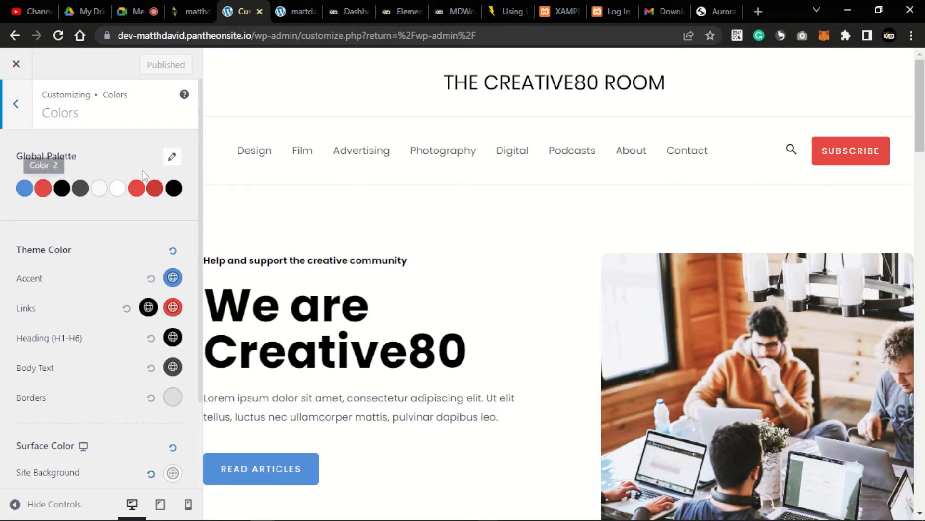
click(450, 10)
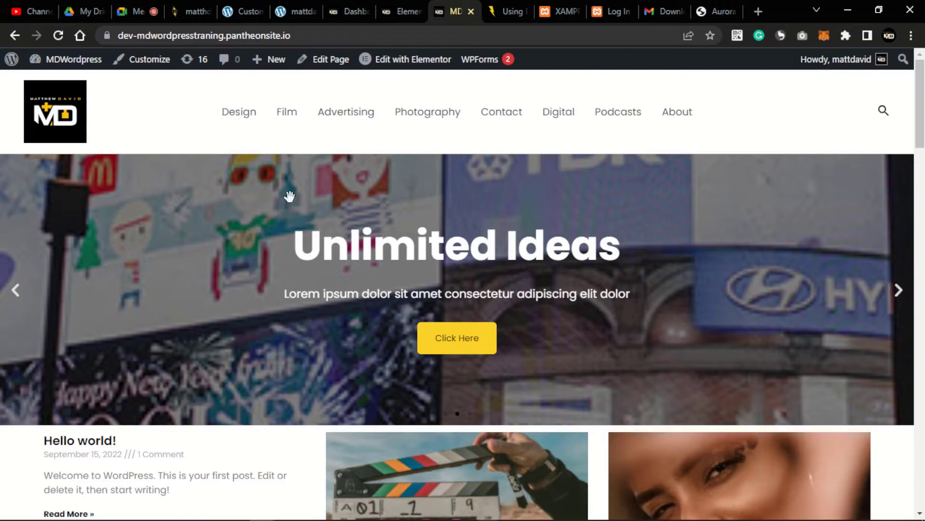
scroll(392, 300, down, 15)
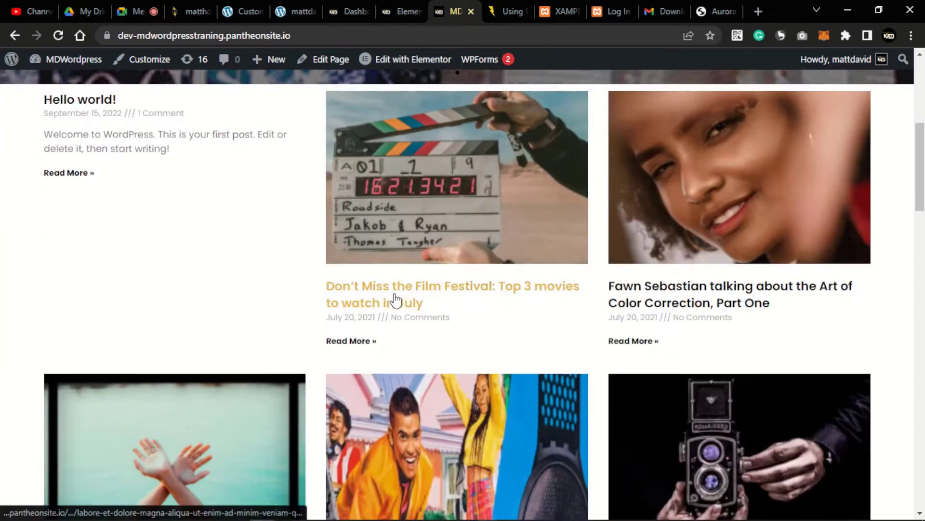
scroll(395, 299, down, 20)
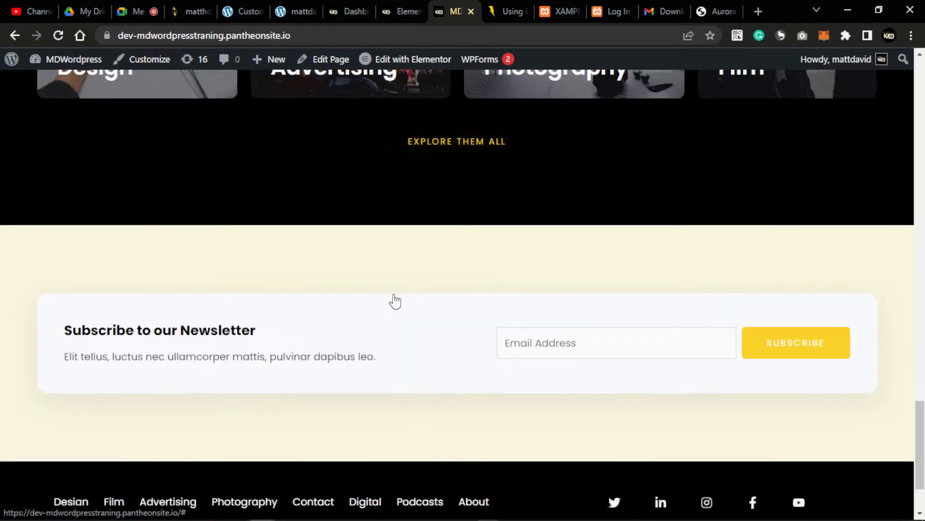
scroll(365, 180, up, 6)
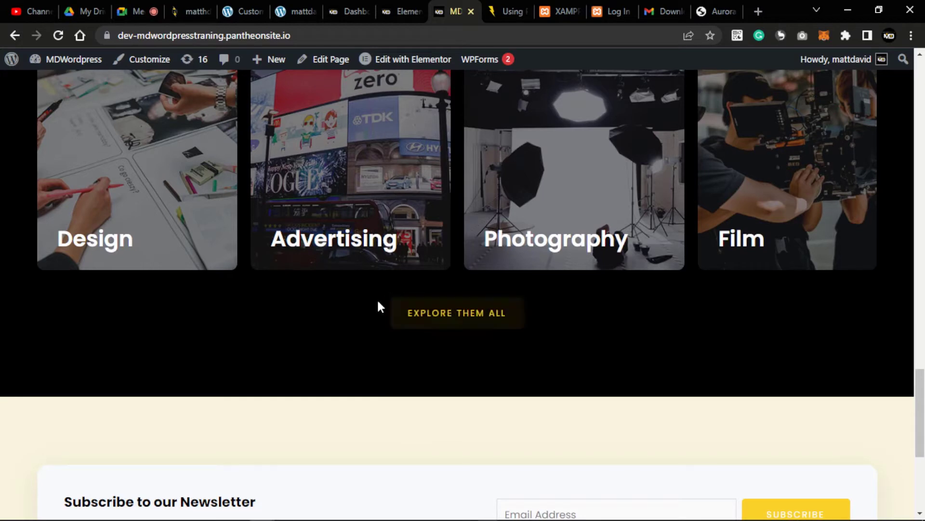
scroll(283, 289, up, 15)
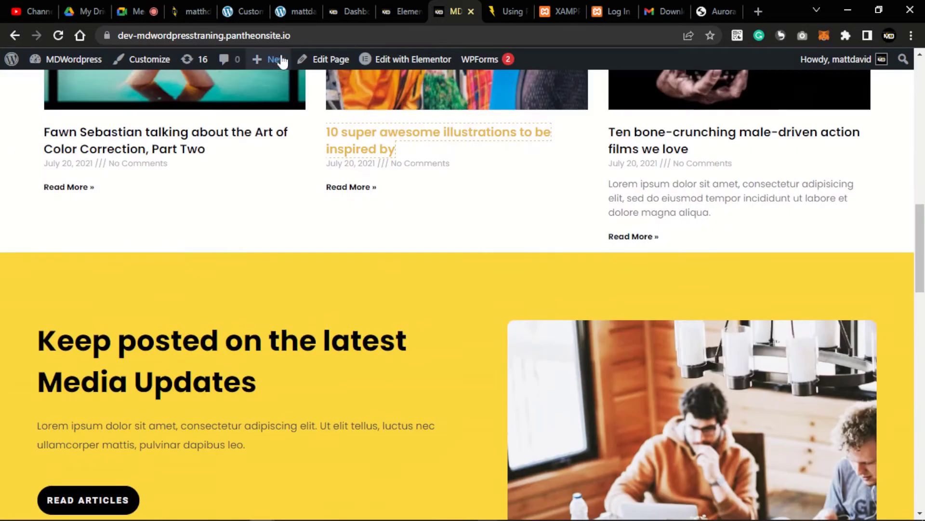
click(233, 10)
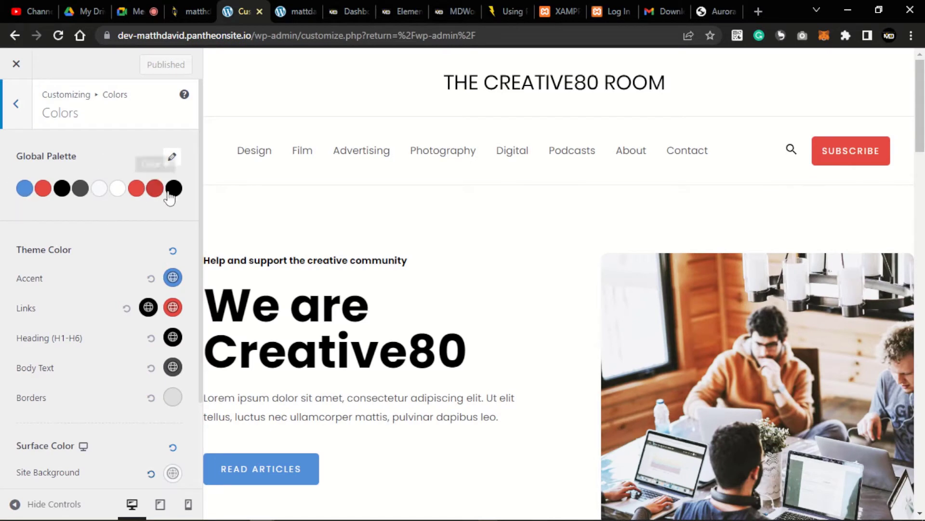
- Examine the default layout and width options in the Global Container settings, and leave them
click(24, 105)
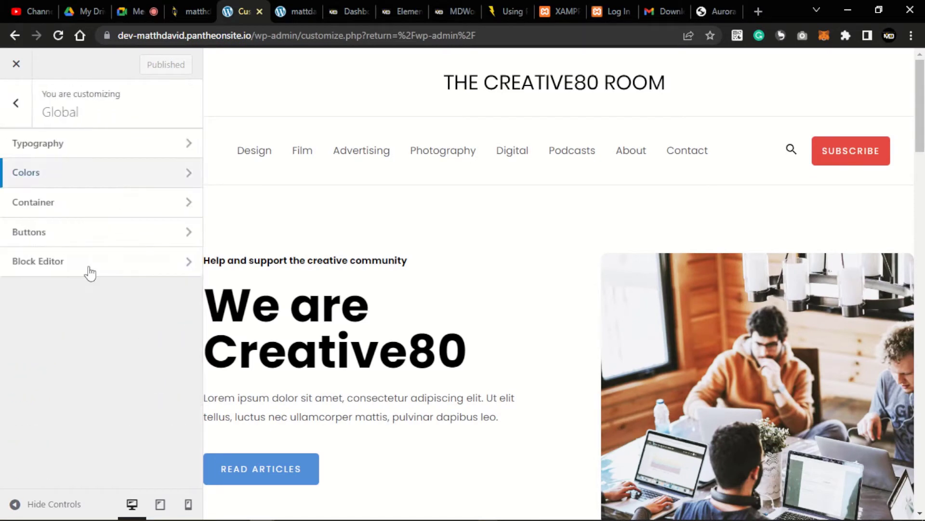
click(58, 212)
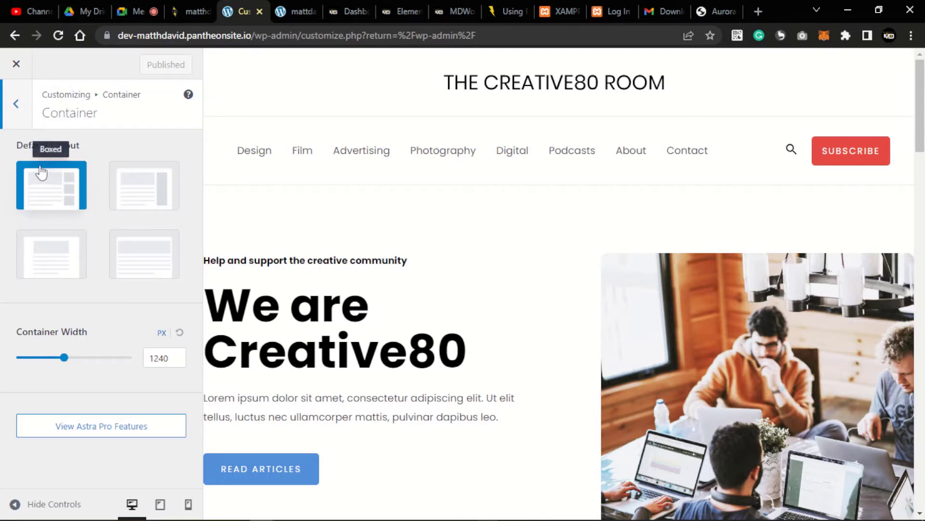
click(16, 105)
- Open the Global Buttons settings, examine the presets, colors, padding and border options, and check the buttons in the homepage preview
click(68, 233)
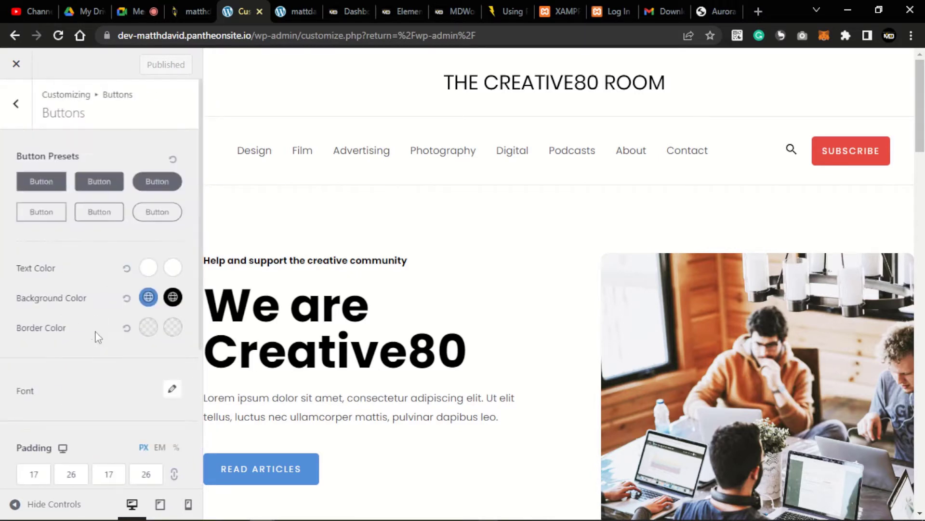
scroll(93, 268, down, 4)
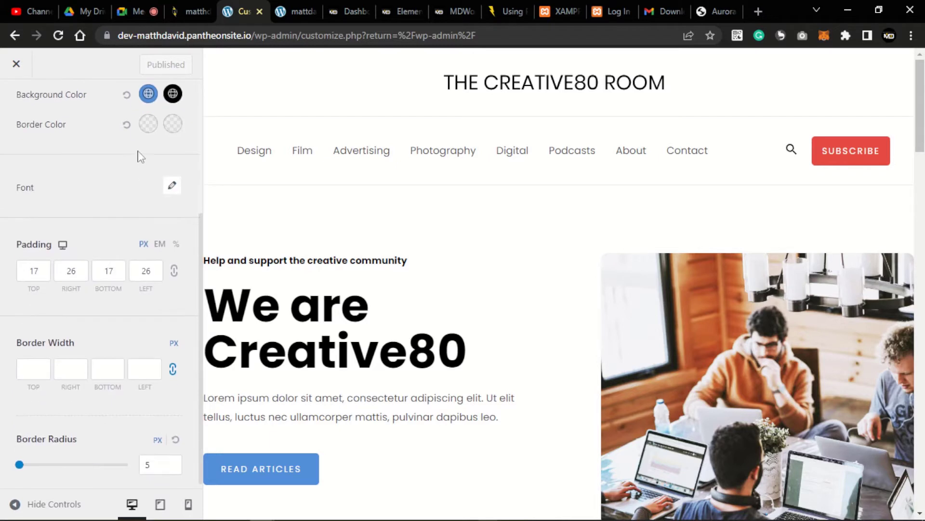
scroll(77, 193, up, 4)
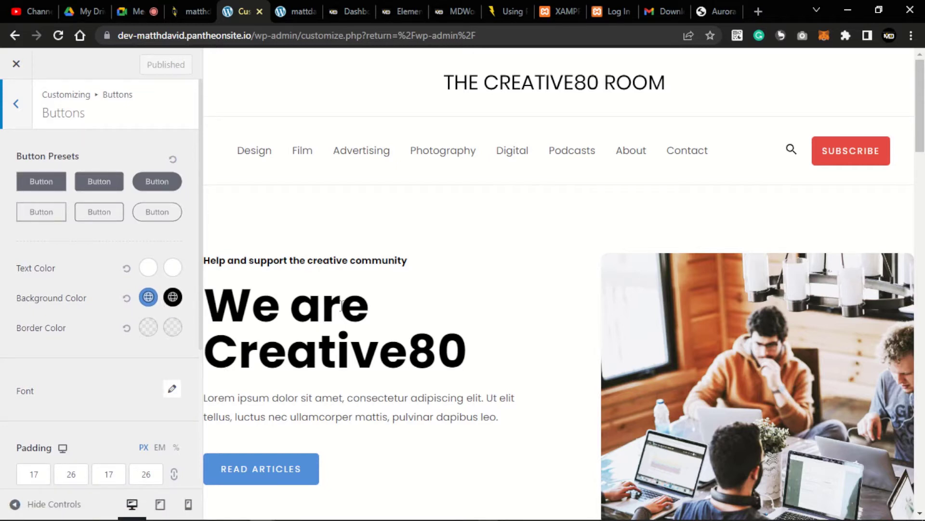
scroll(589, 406, down, 7)
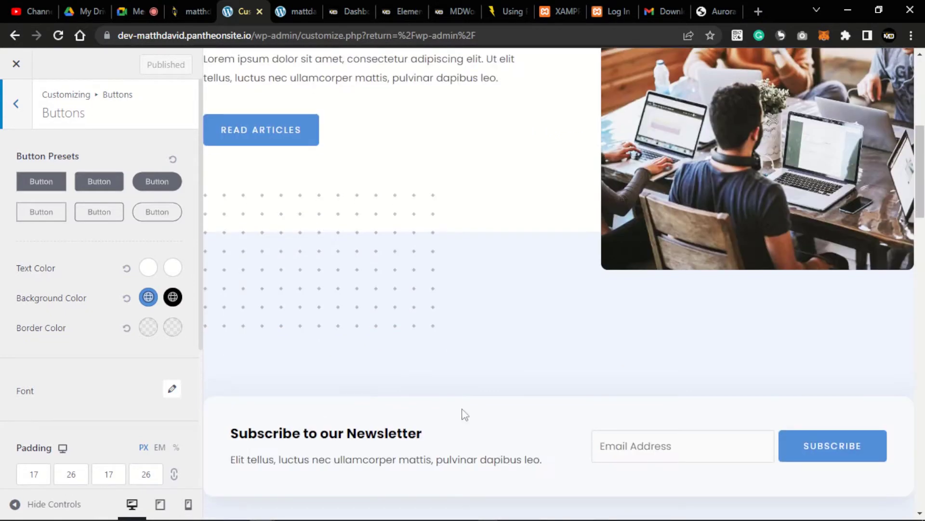
scroll(492, 325, up, 4)
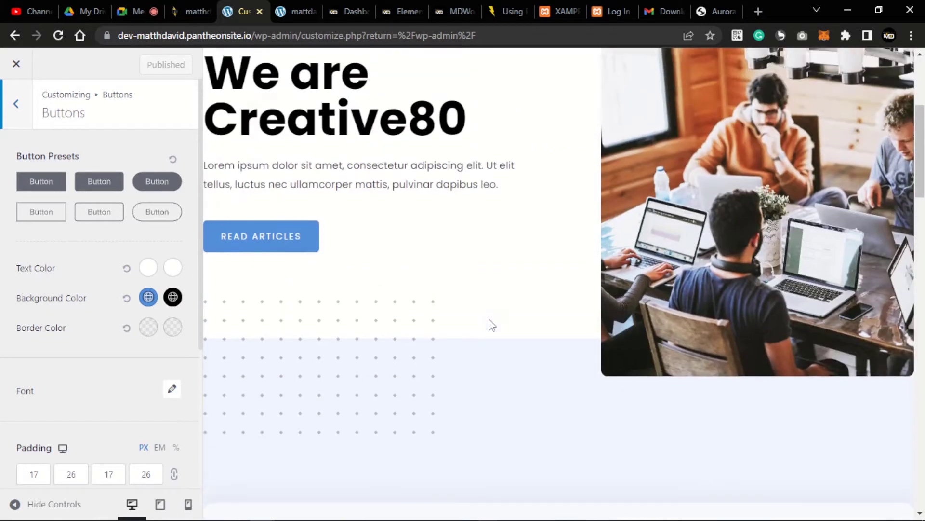
scroll(291, 316, up, 3)
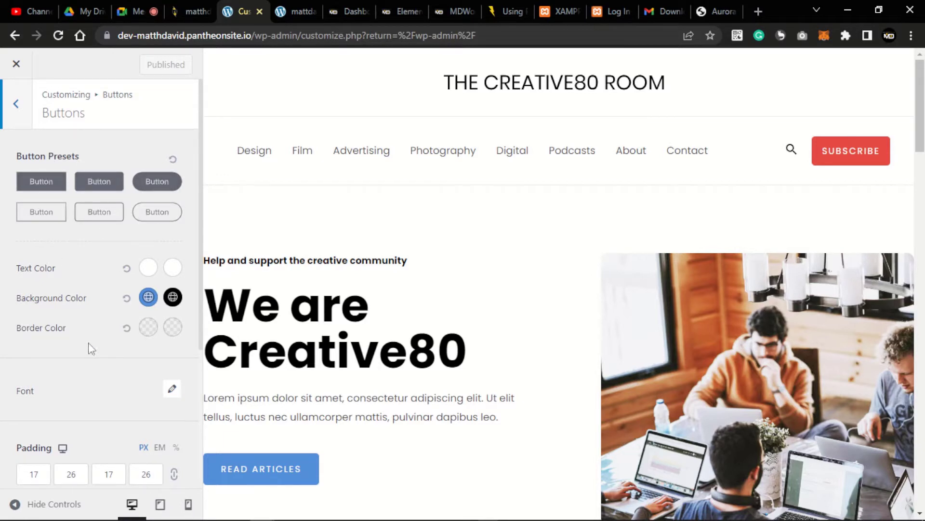
- Review the button padding, border width and border radius options, and compare them with the Read Articles and newsletter Subscribe buttons in the preview
scroll(116, 255, down, 4)
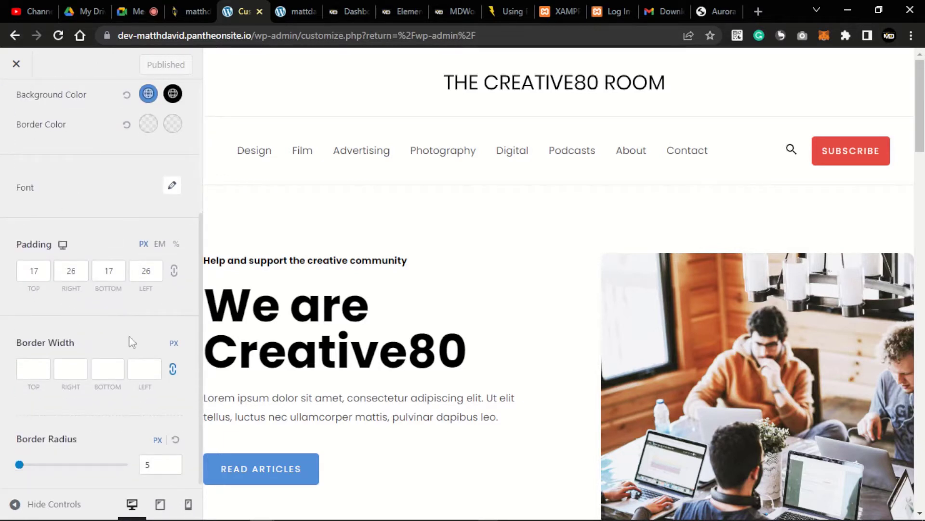
scroll(95, 363, down, 1)
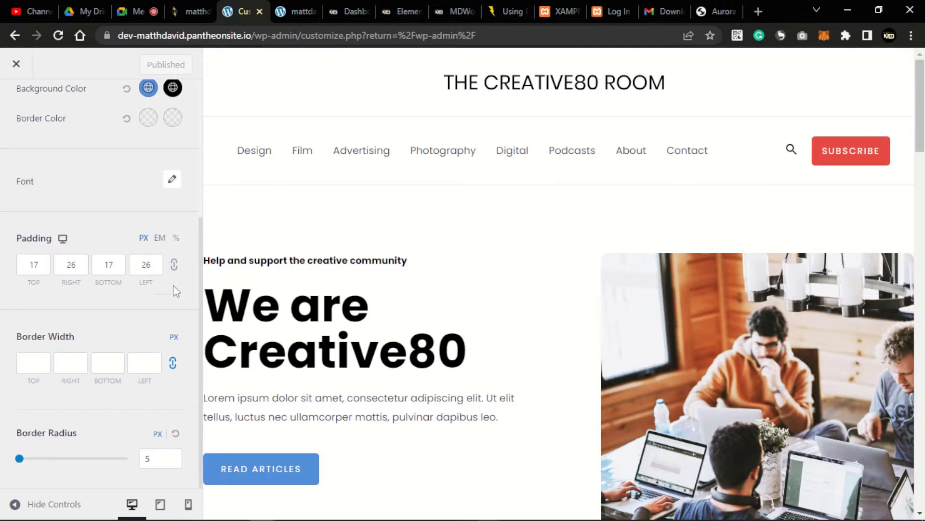
scroll(299, 274, down, 5)
scroll(347, 265, up, 3)
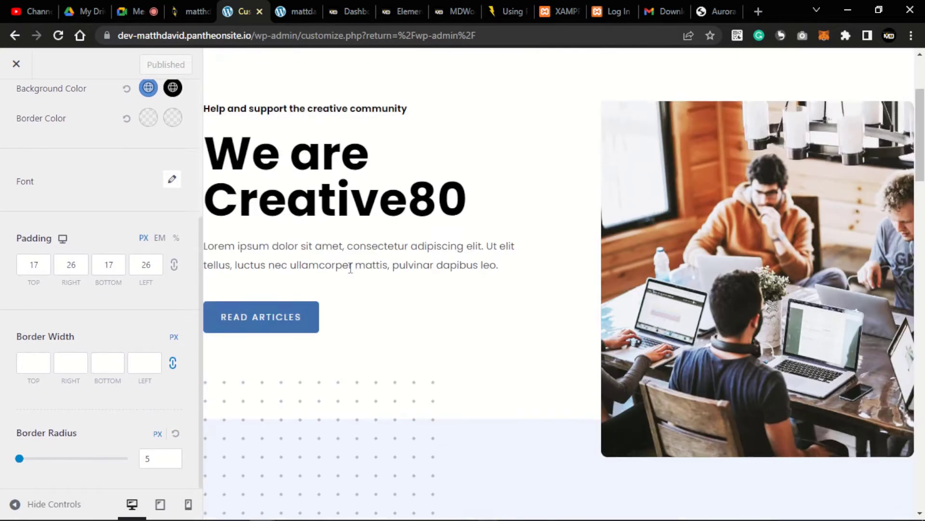
scroll(388, 316, down, 8)
scroll(407, 326, down, 5)
scroll(374, 269, up, 10)
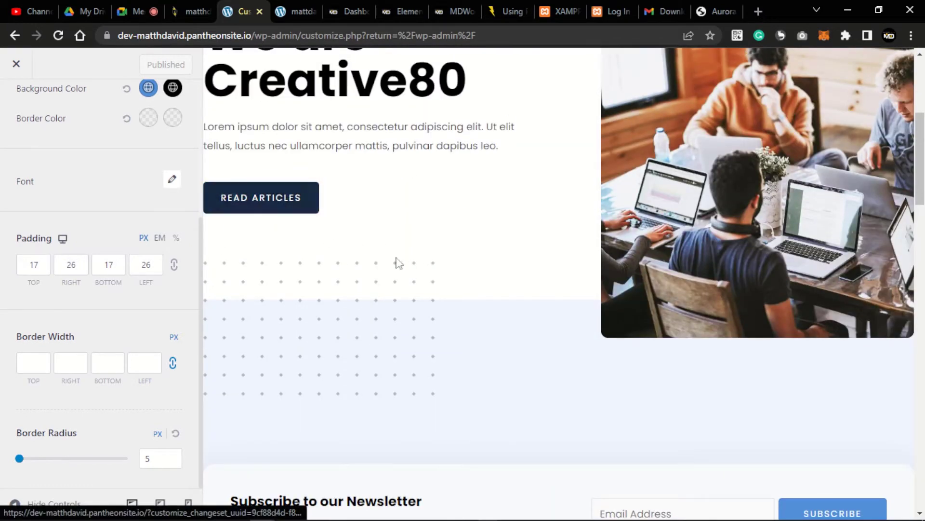
scroll(689, 352, down, 5)
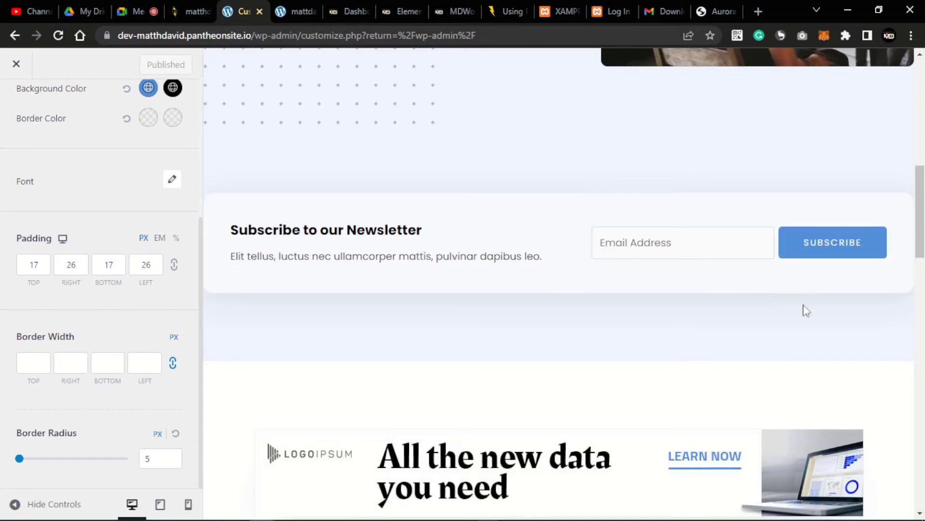
scroll(456, 331, down, 5)
scroll(460, 302, up, 12)
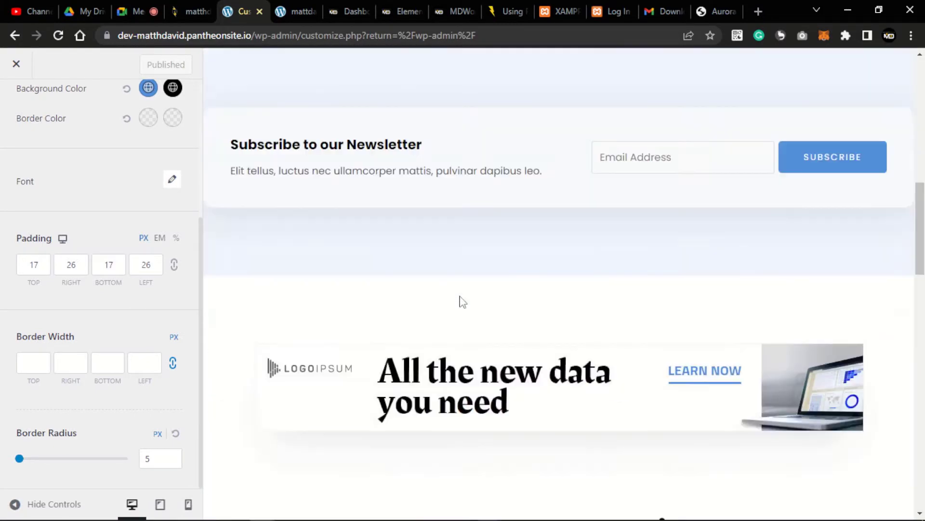
scroll(130, 262, up, 4)
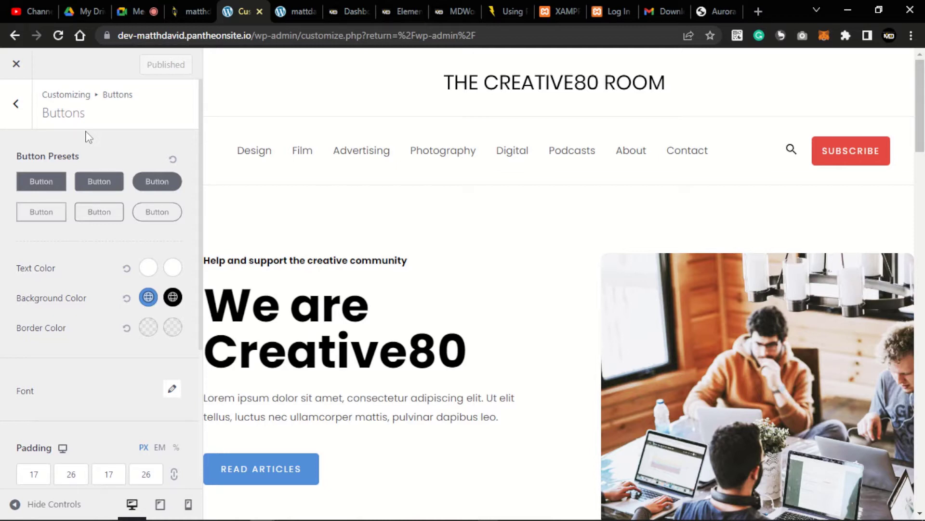
- Examine the Core Blocks Spacing options in the Global Block Editor settings, and return to the main Customizer sections
click(14, 104)
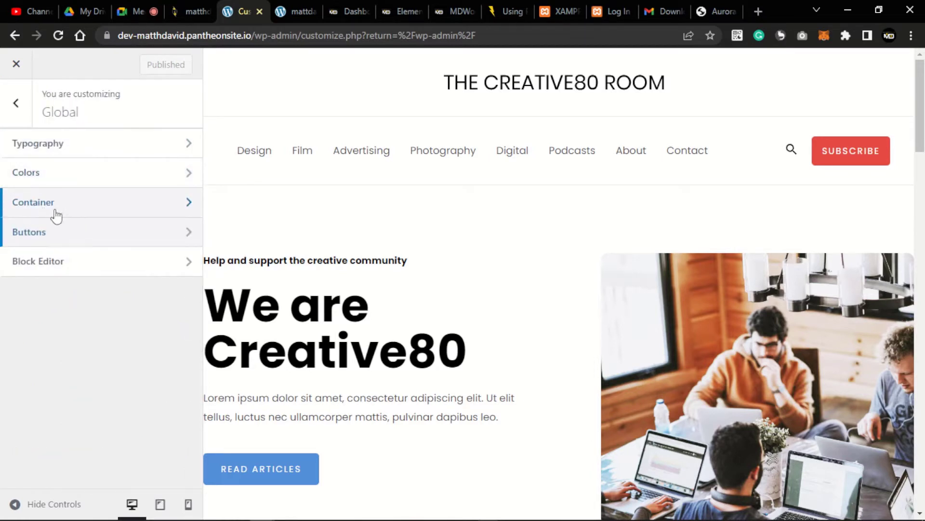
click(65, 264)
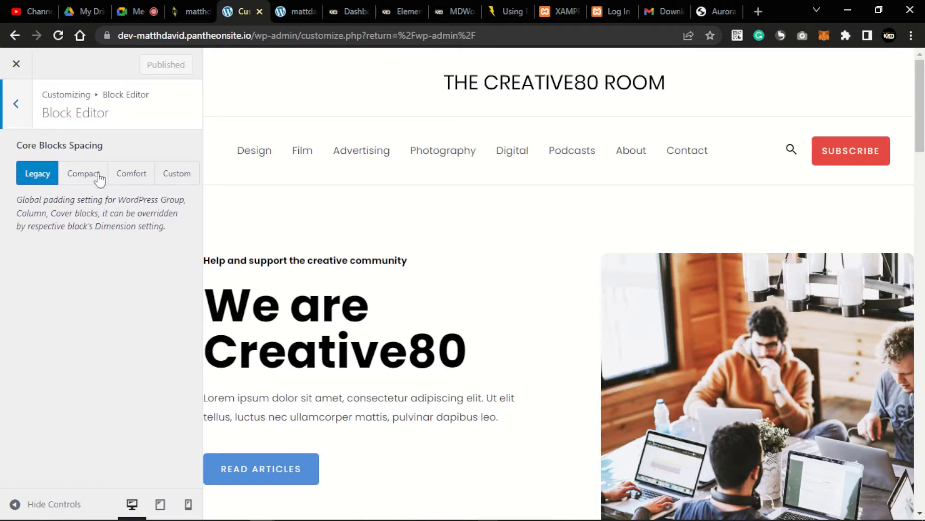
click(16, 103)
click(16, 104)
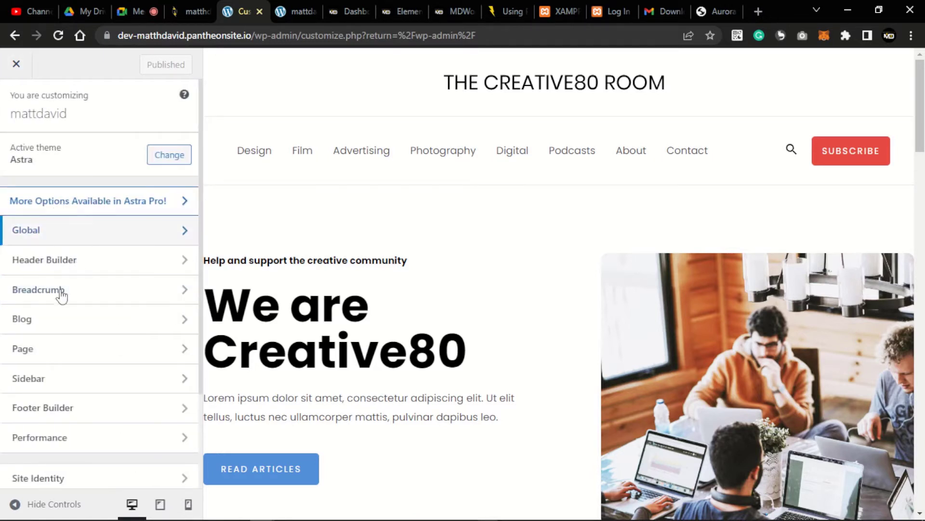
- Open the Header Builder and examine the Site Title & Logo settings, including retina logo, logo width, site title and tagline options
click(70, 265)
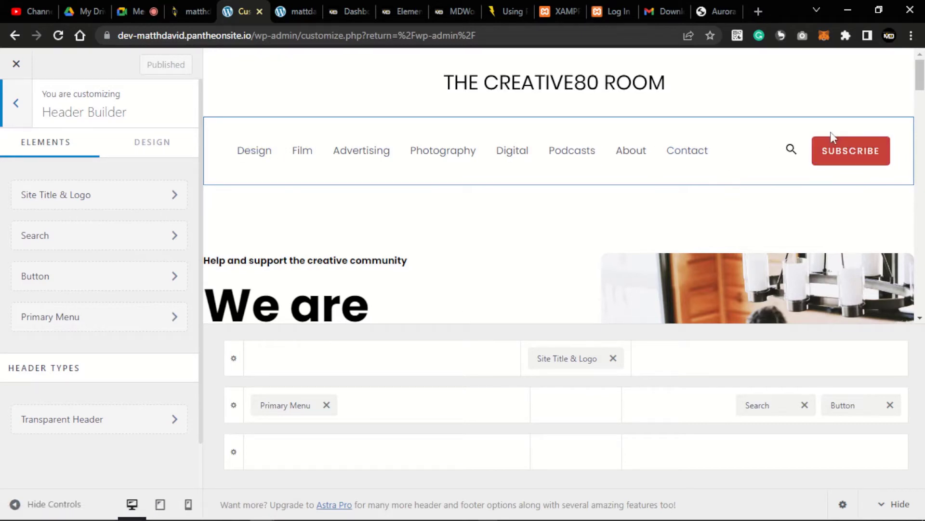
click(92, 198)
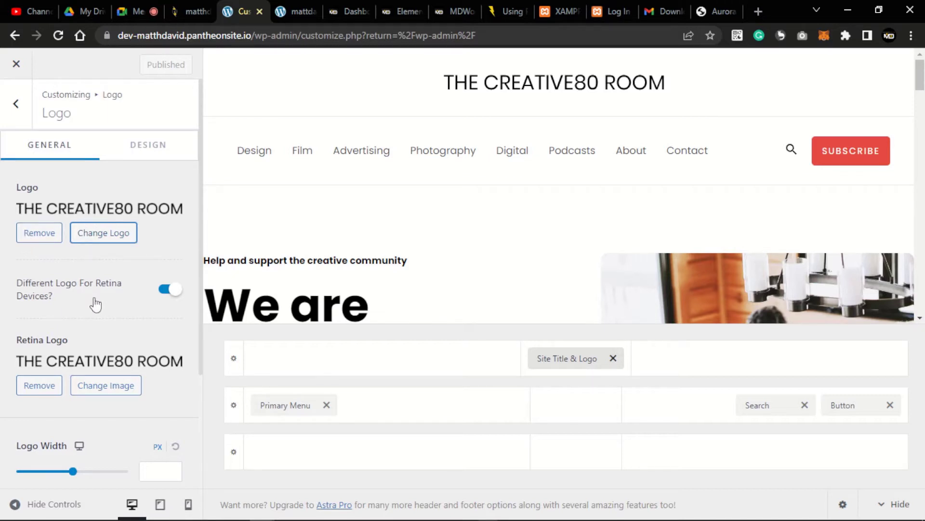
scroll(93, 304, down, 3)
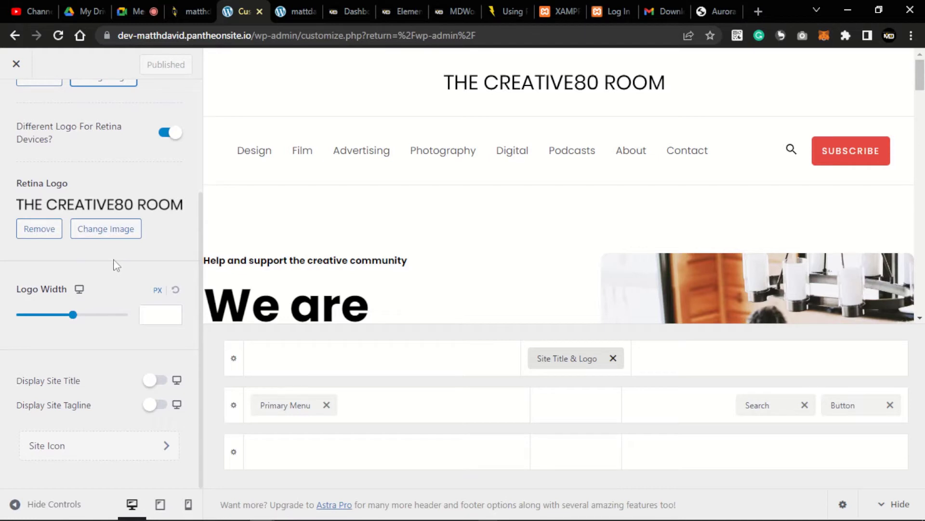
scroll(116, 265, up, 3)
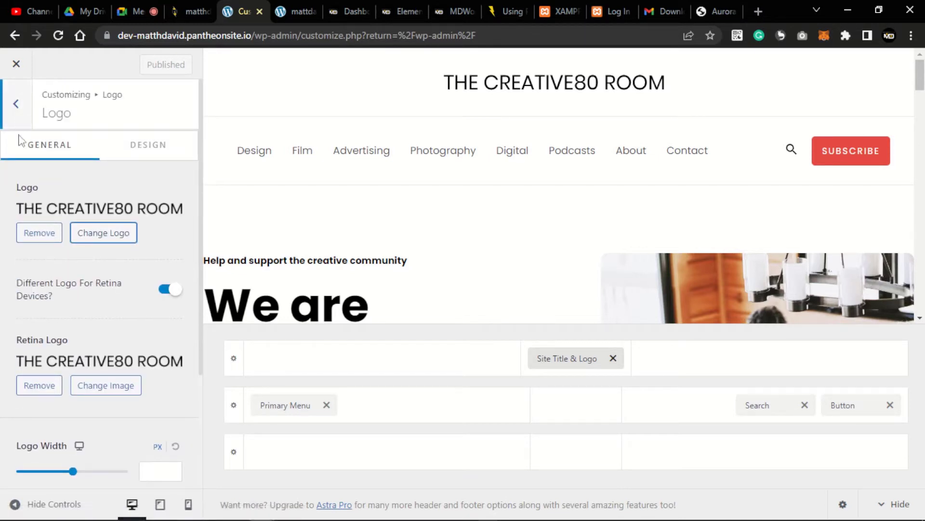
click(18, 113)
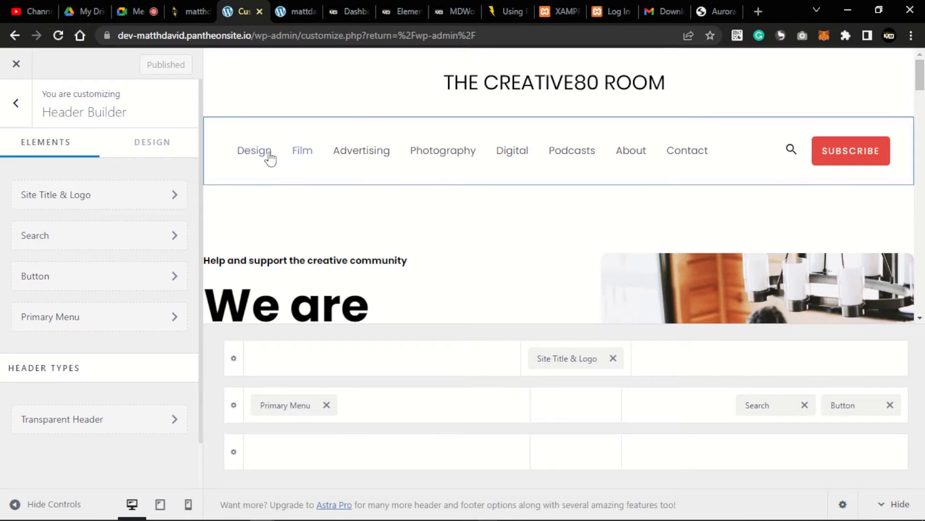
click(451, 85)
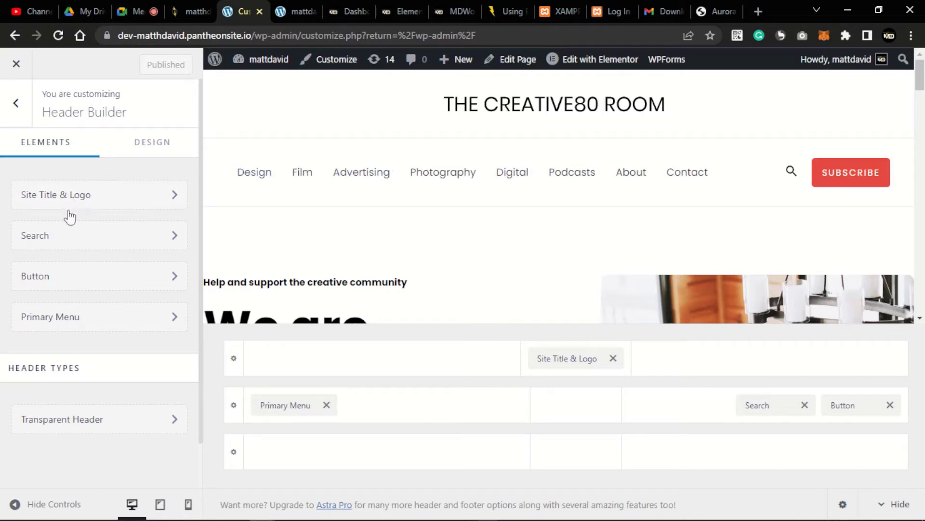
click(560, 357)
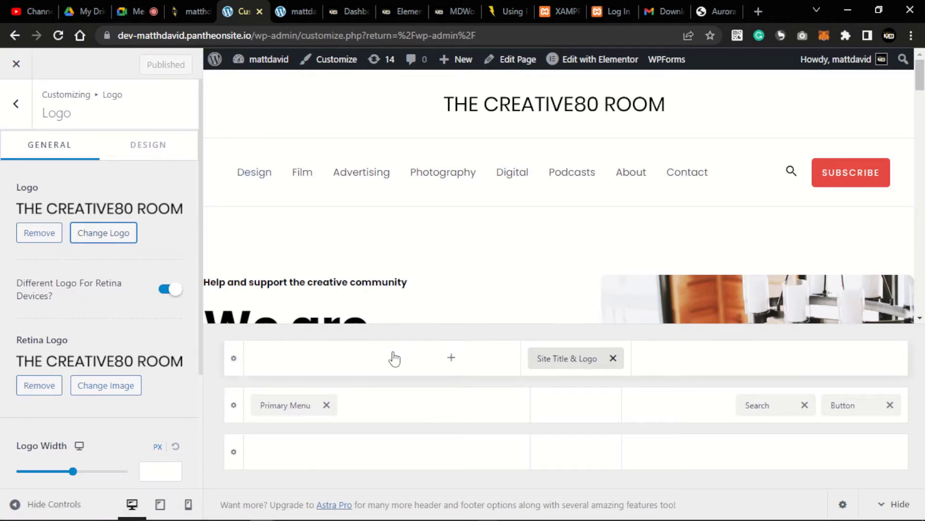
- Examine the header's Primary Menu and Search element settings, and return to the Header Builder
click(271, 406)
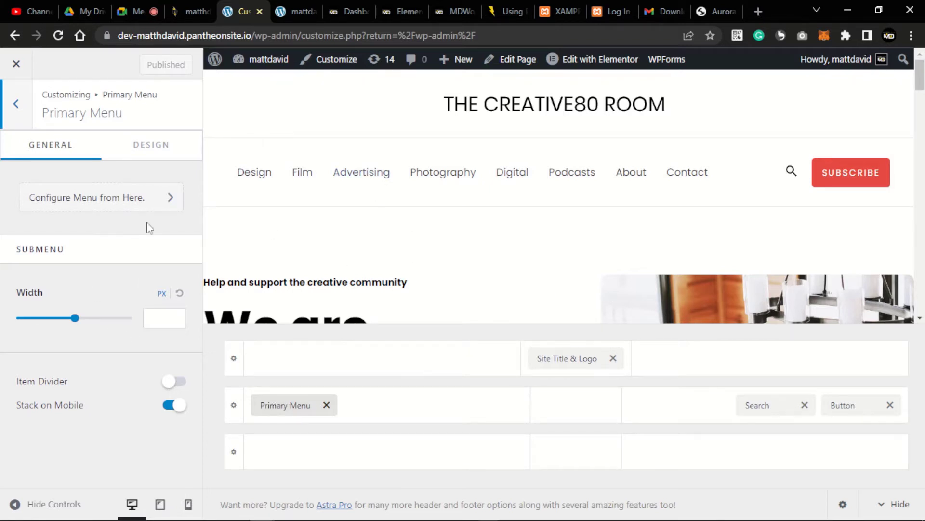
click(22, 115)
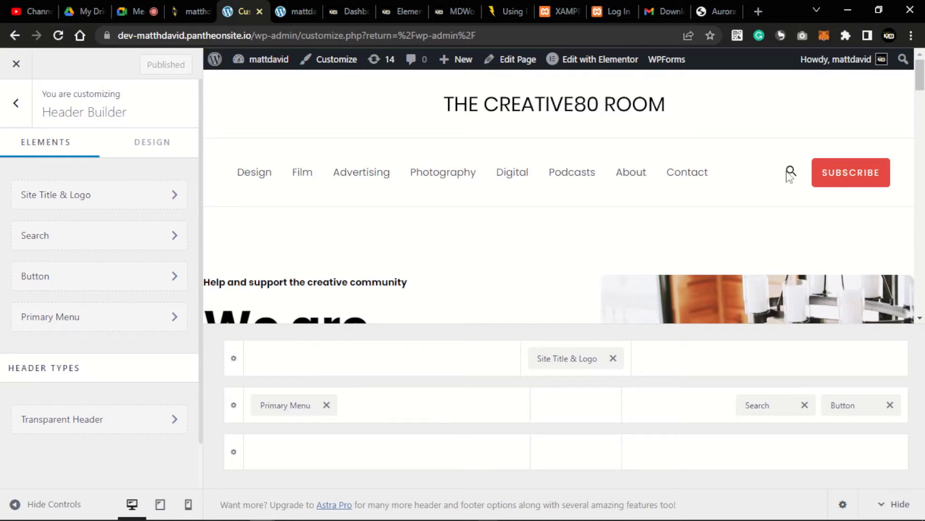
click(91, 240)
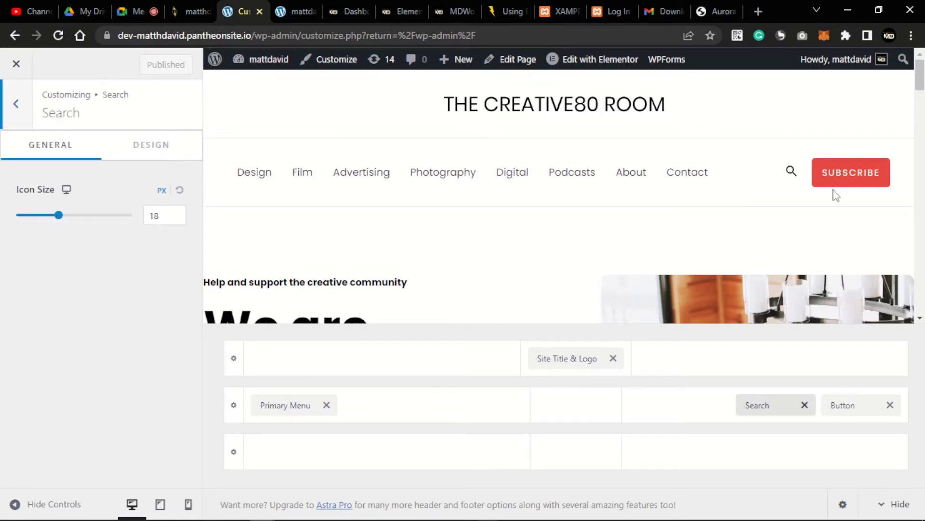
click(19, 126)
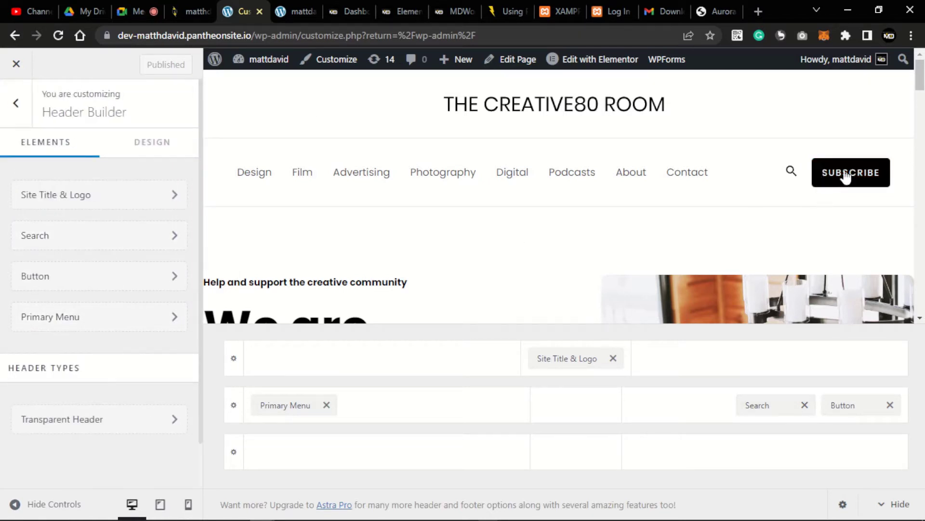
- Change the header button's text to "Read Article" and return to the Header Builder
click(84, 276)
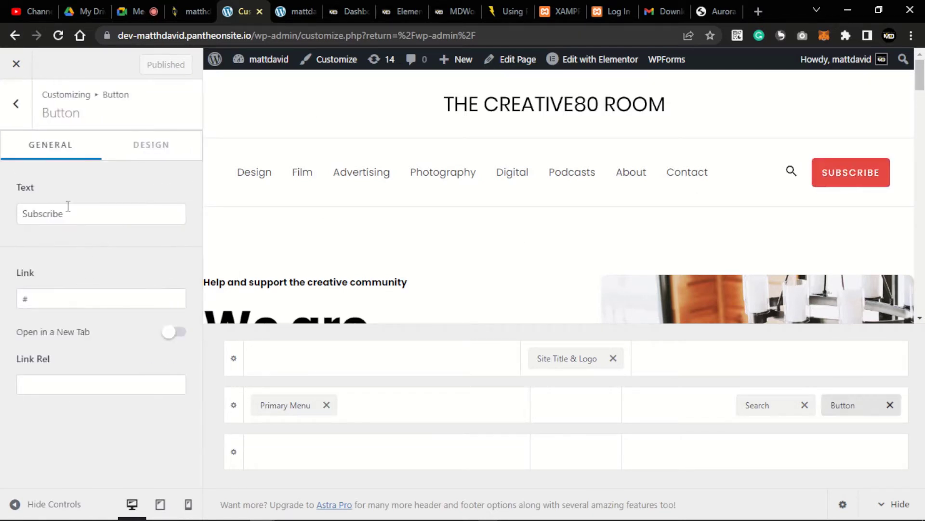
drag(65, 214, 18, 220)
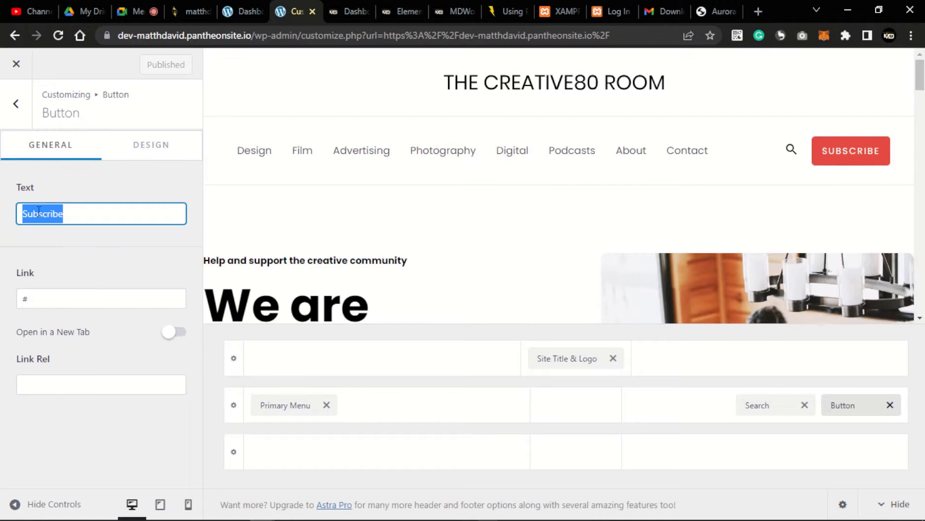
text(Re)
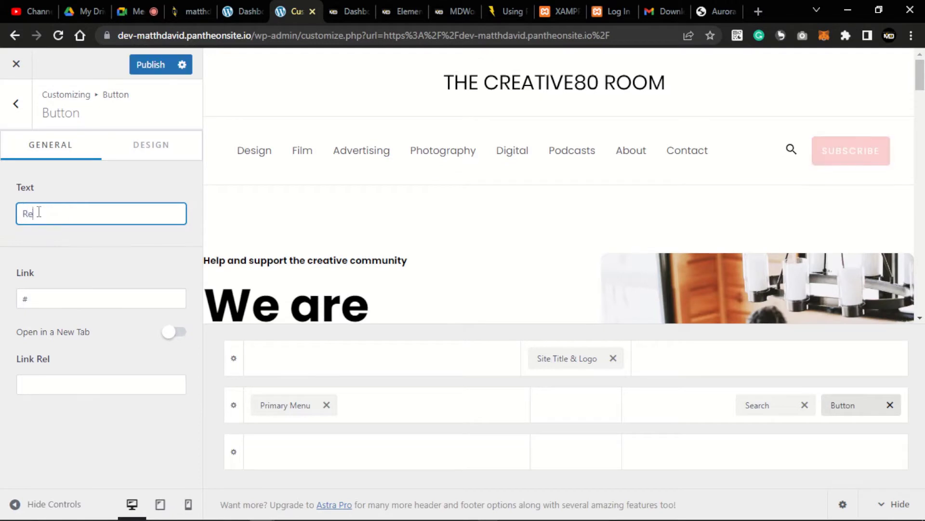
text(ad Article)
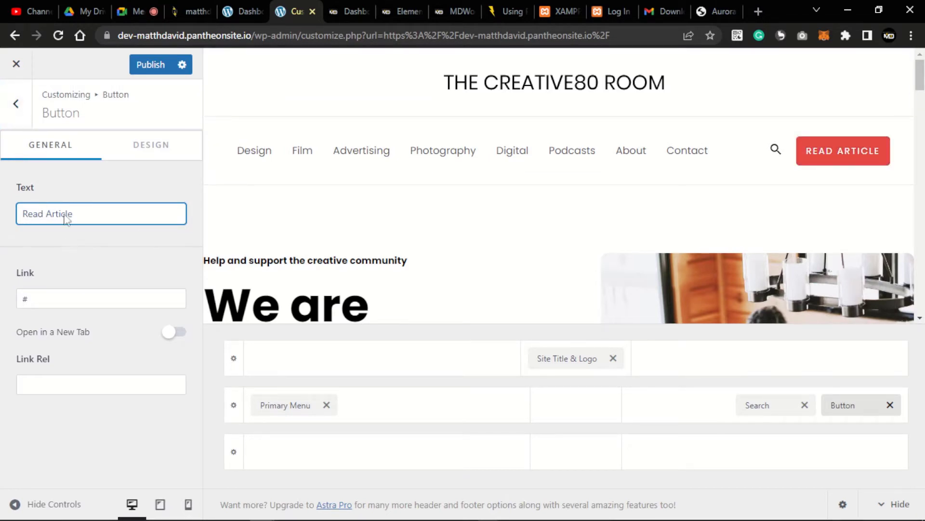
click(15, 107)
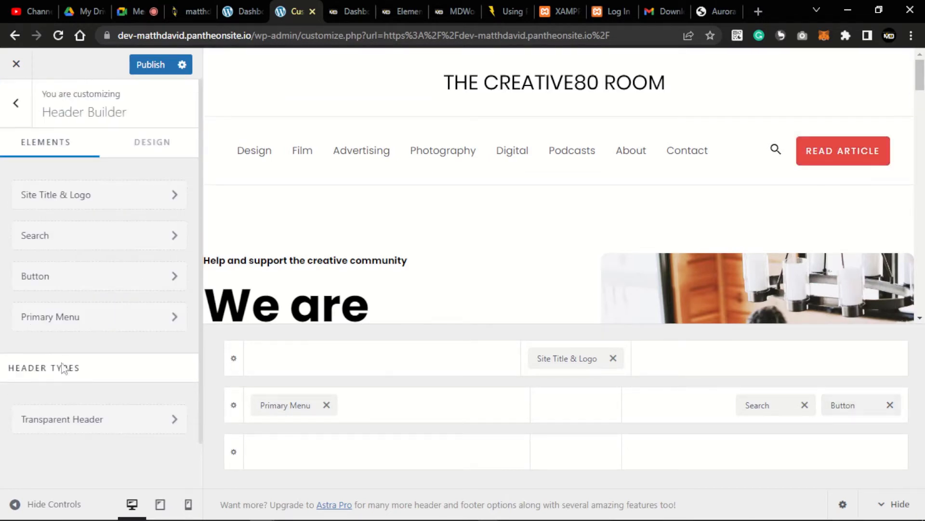
- Open the Primary Menu's menu configuration and examine which menu is assigned to each theme location, leaving the primary menu choice as is
click(82, 325)
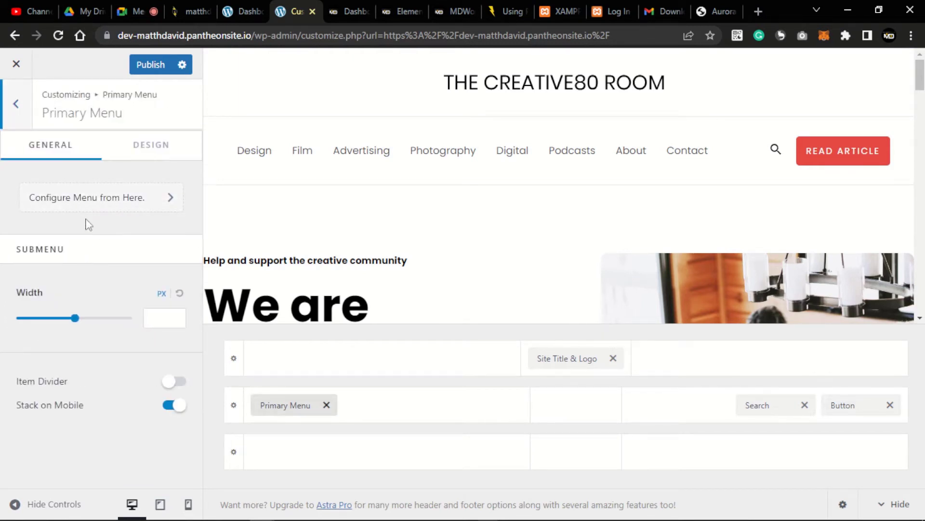
click(79, 196)
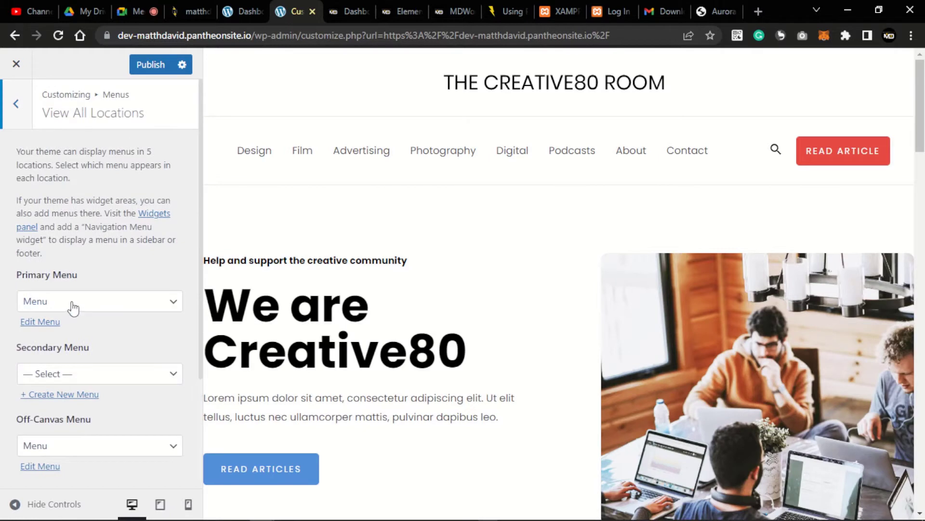
scroll(68, 314, down, 3)
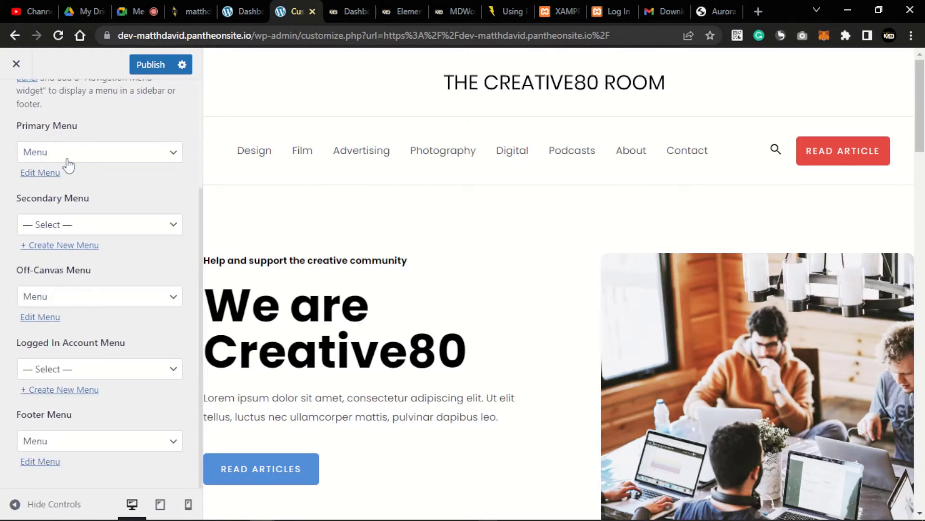
click(96, 158)
click(93, 159)
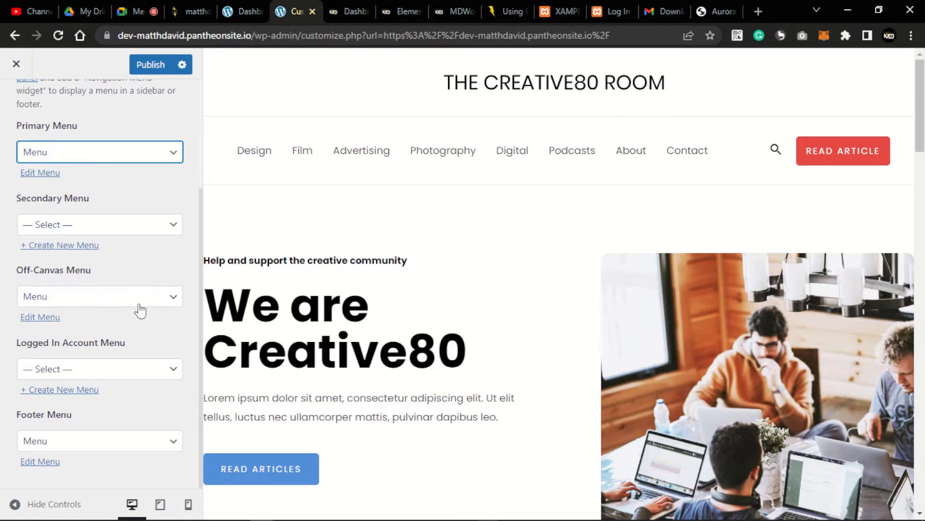
scroll(130, 309, up, 3)
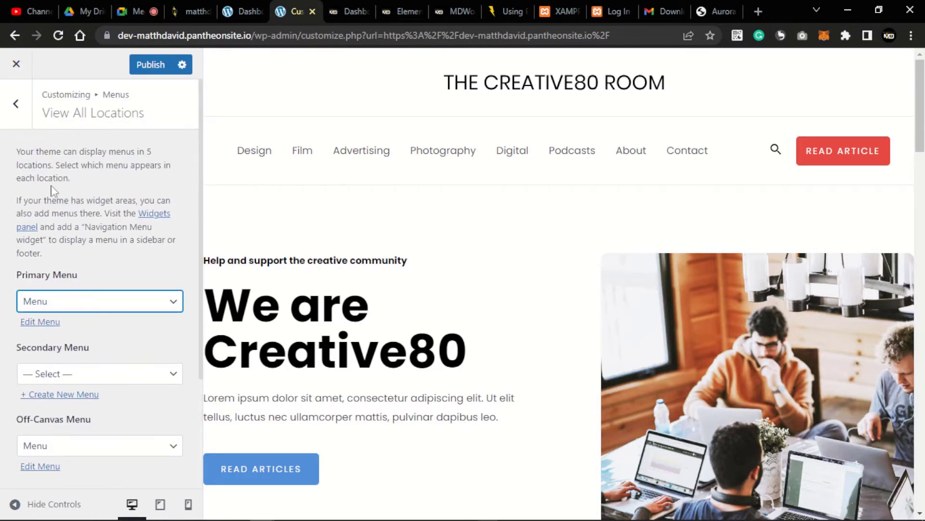
- Check the Menus overview, review all menu locations again, and switch the site preview to mobile view
click(24, 110)
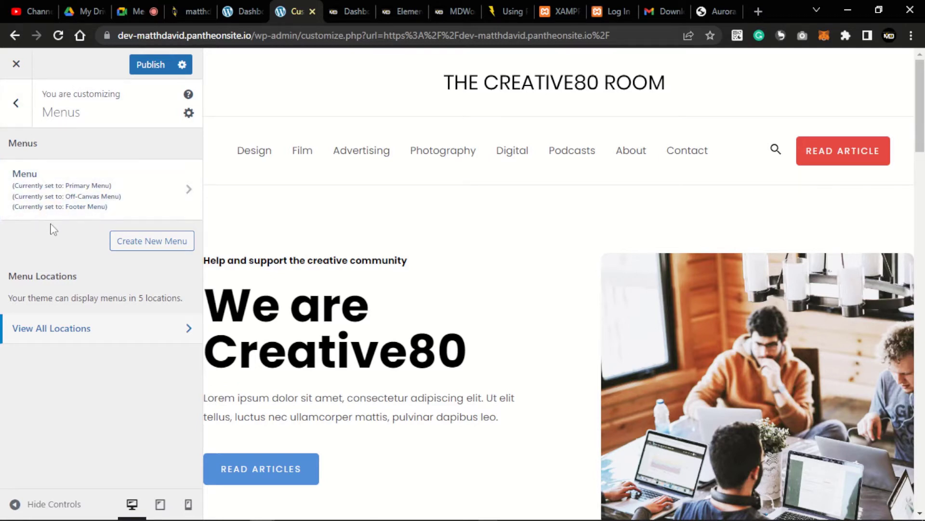
click(104, 339)
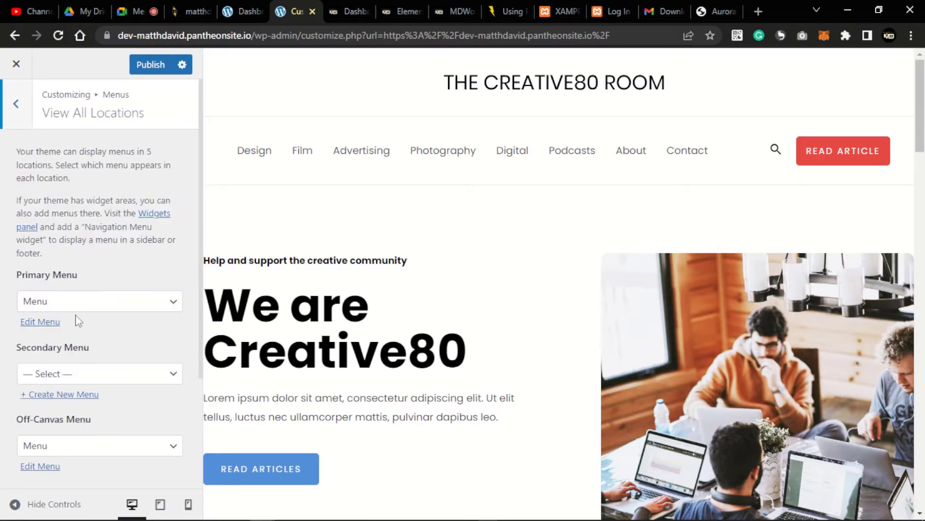
scroll(92, 313, down, 3)
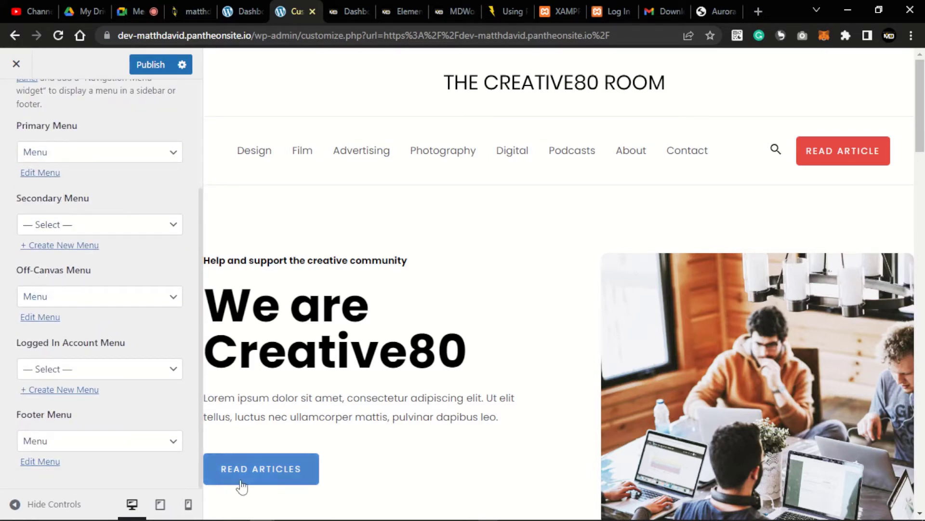
click(187, 505)
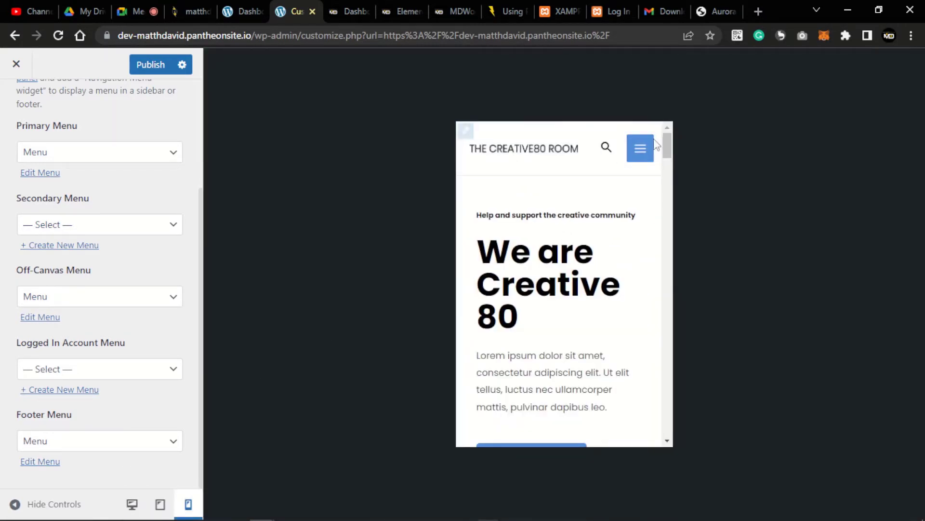
- Examine the off-canvas navigation menu in the mobile preview, and return the site preview to desktop view
click(641, 150)
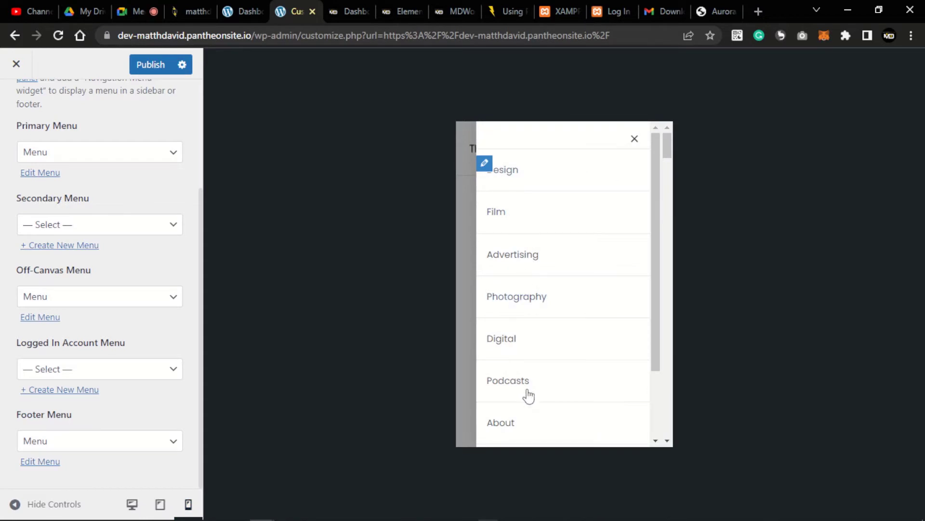
scroll(526, 328, down, 2)
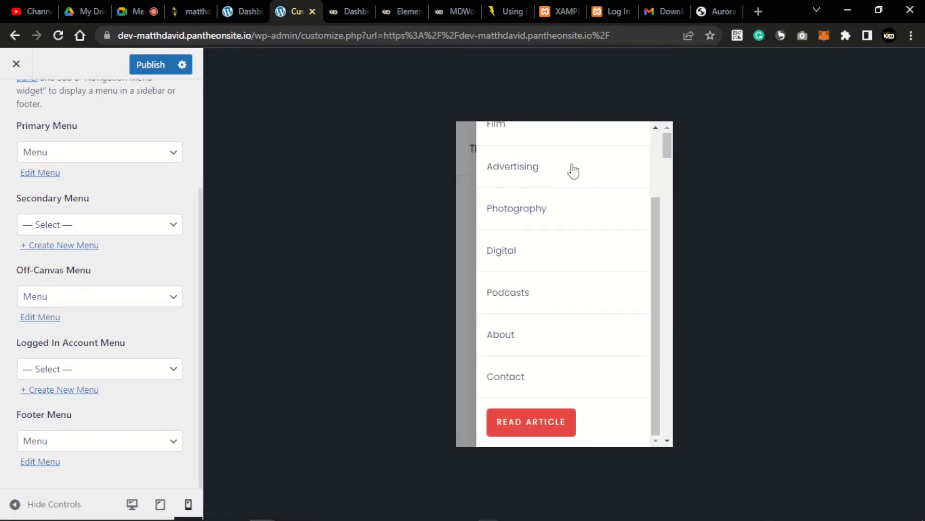
scroll(550, 246, up, 2)
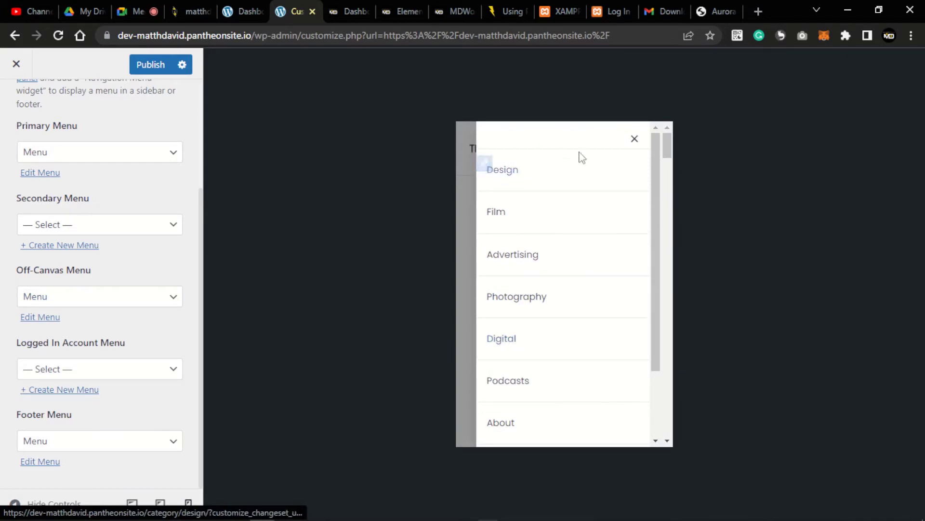
click(469, 229)
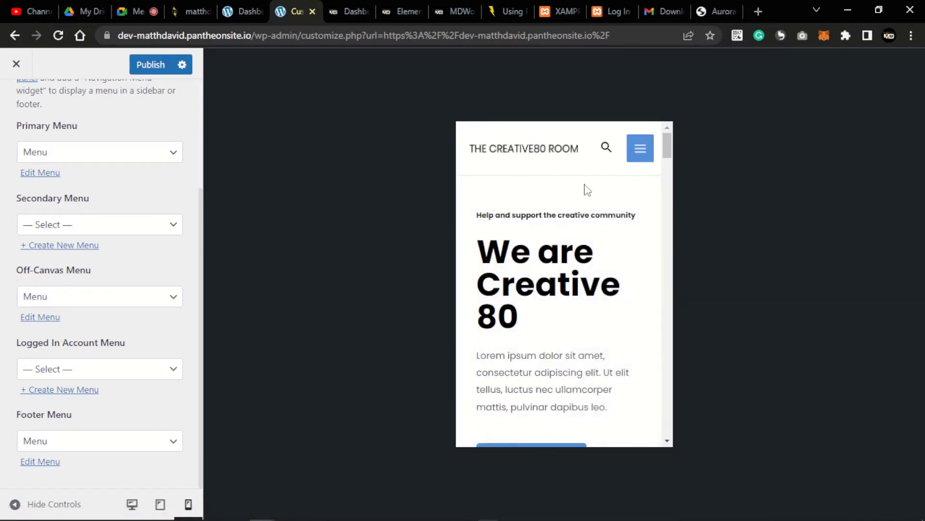
click(641, 158)
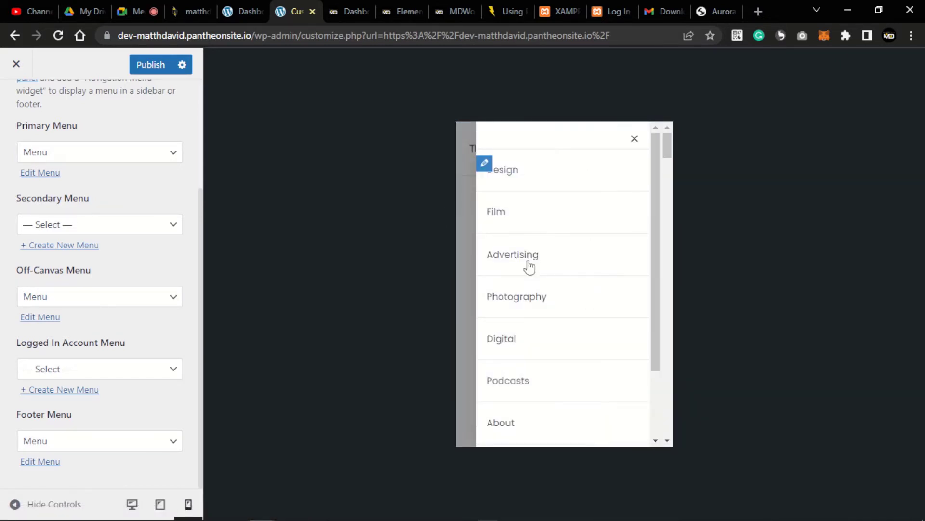
click(470, 288)
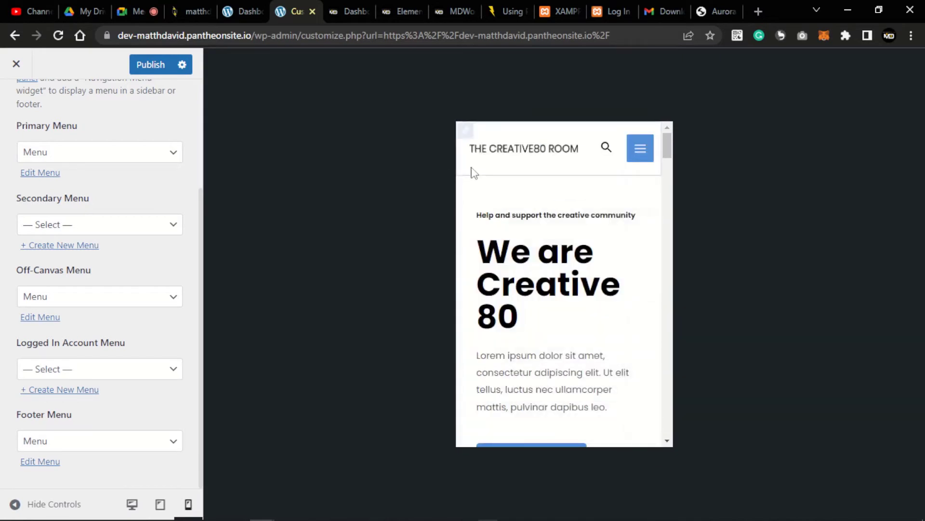
click(133, 505)
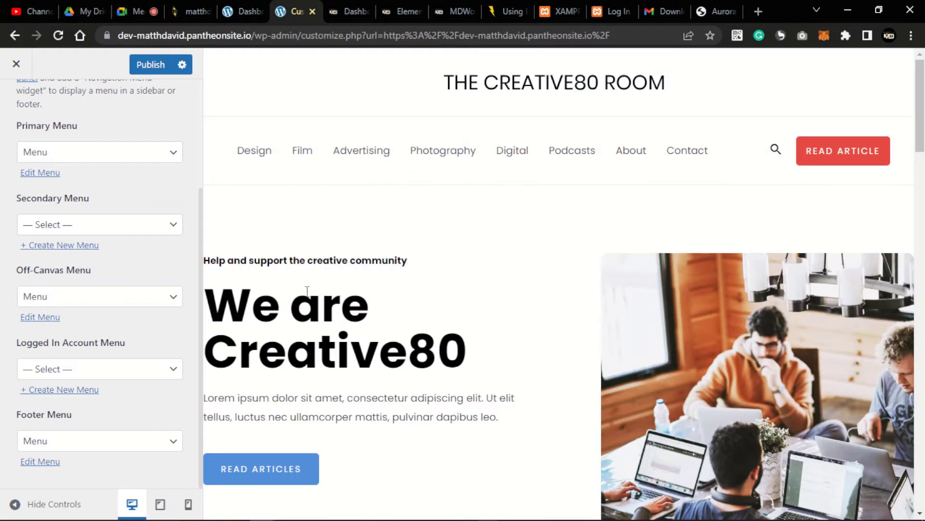
- Leave the menu settings, set the Breadcrumb header position to Inside, and review its display settings
scroll(33, 145, up, 3)
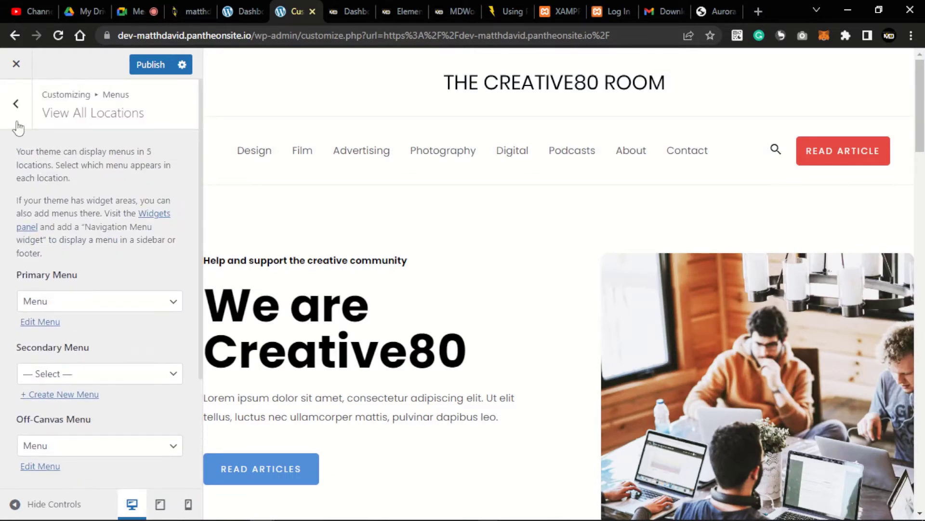
click(24, 107)
click(24, 118)
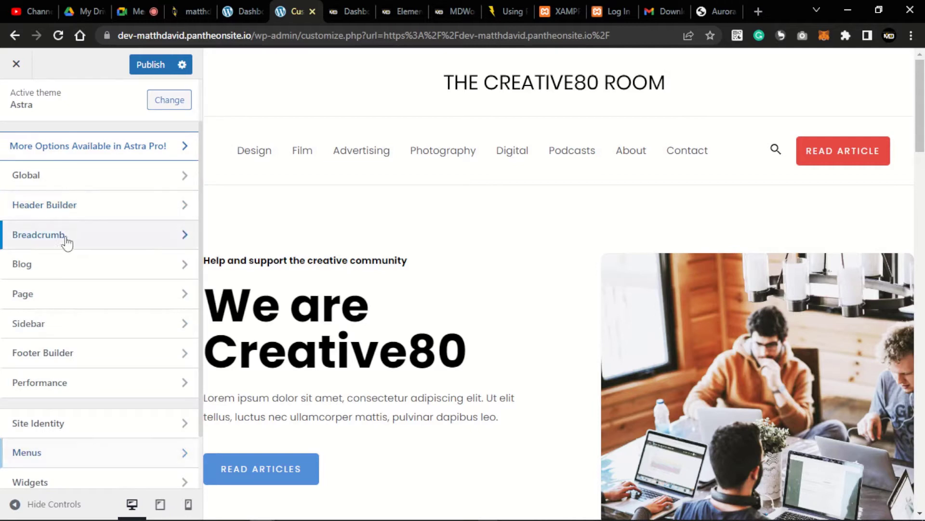
click(86, 241)
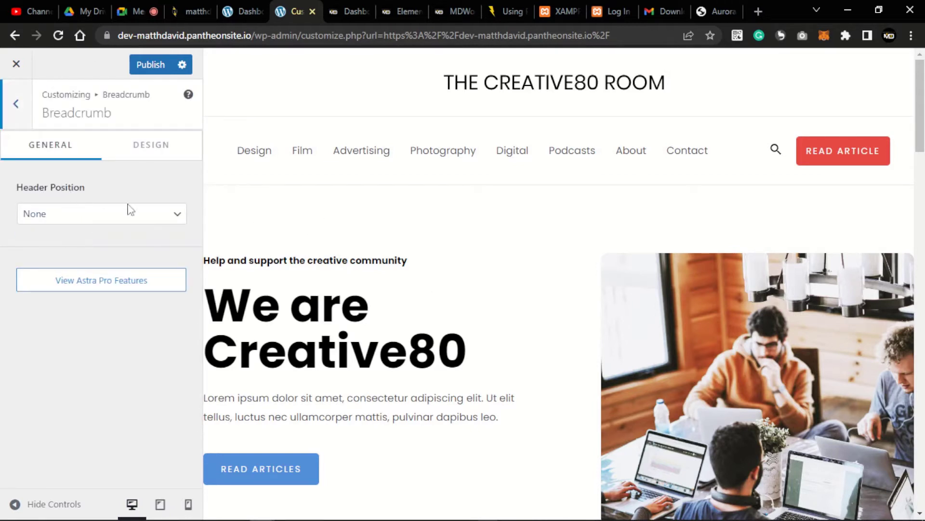
click(123, 222)
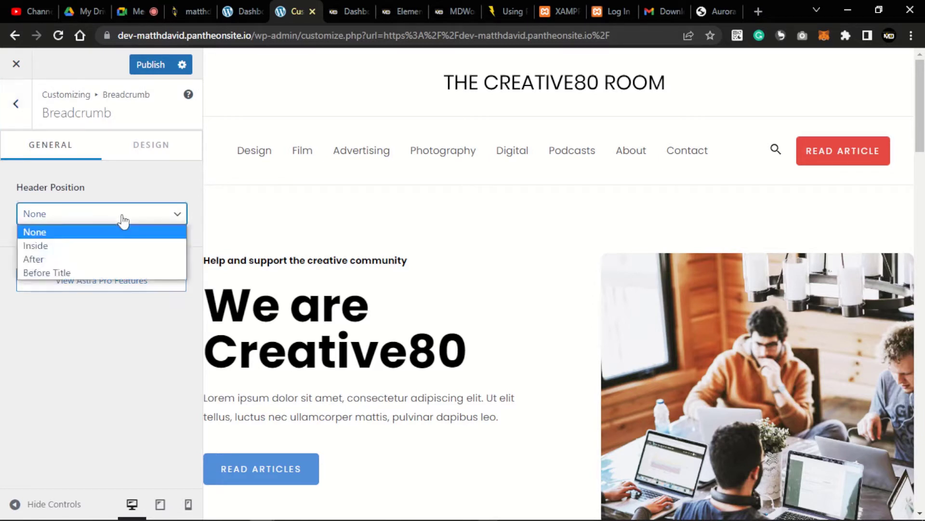
click(112, 244)
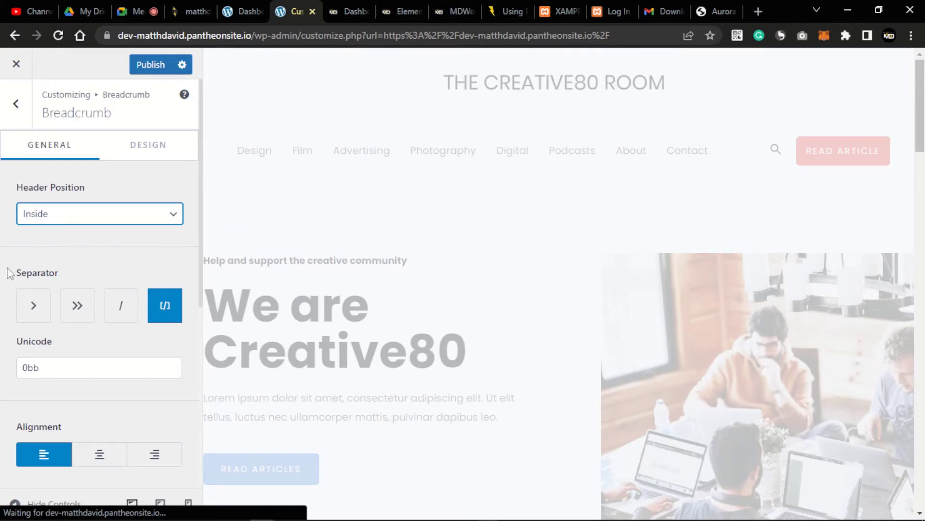
scroll(62, 277, down, 4)
scroll(64, 279, down, 2)
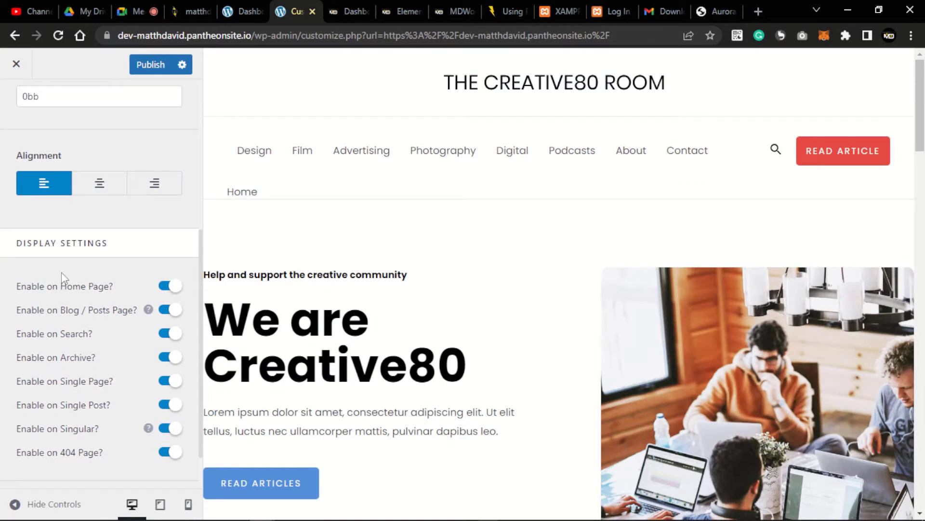
scroll(62, 272, up, 5)
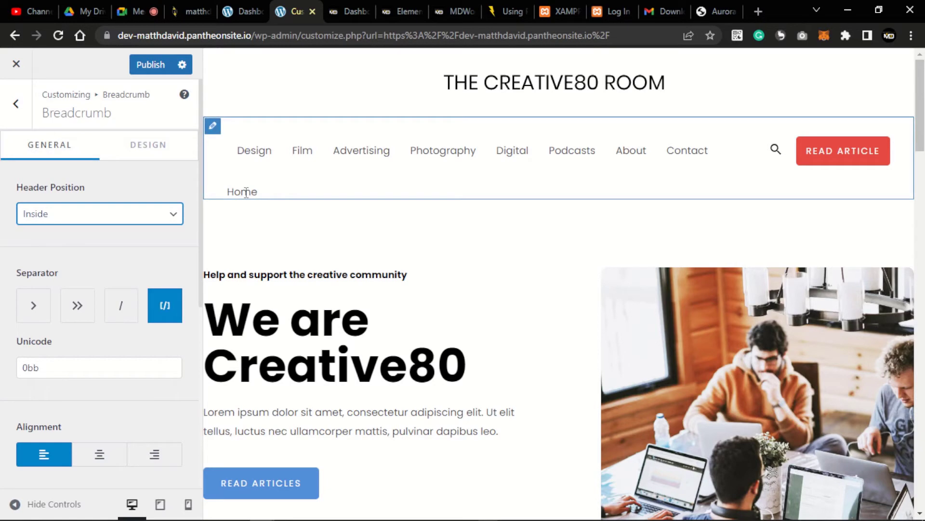
- Look over the homepage preview and open the Film category page from the site's navigation
scroll(336, 376, down, 10)
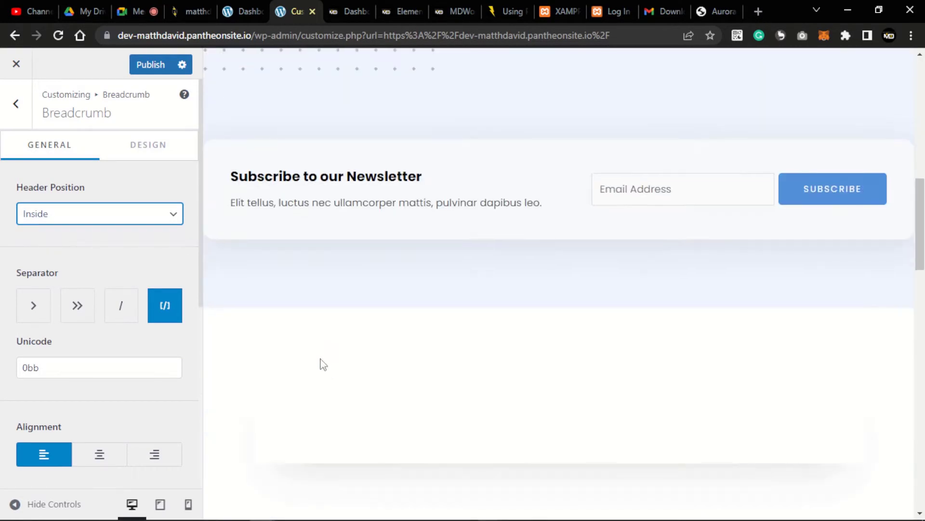
middle_click(314, 299)
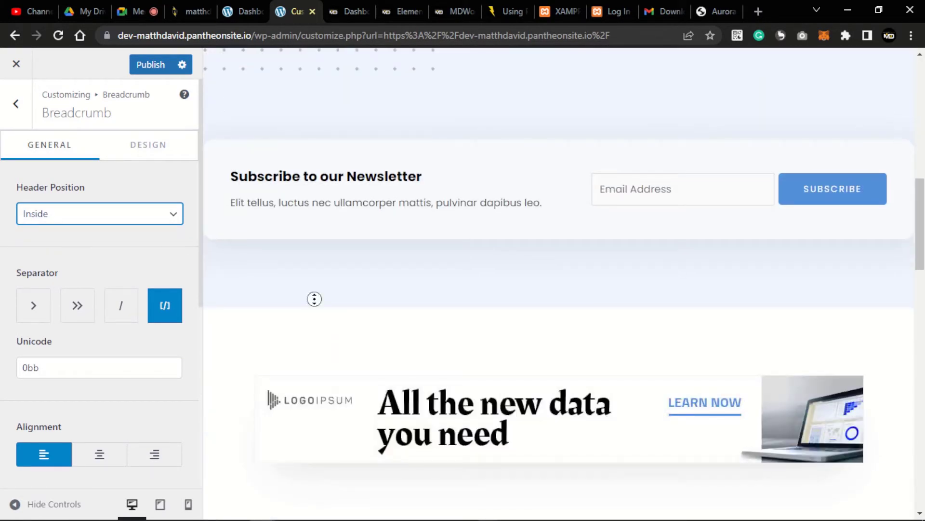
middle_click(374, 298)
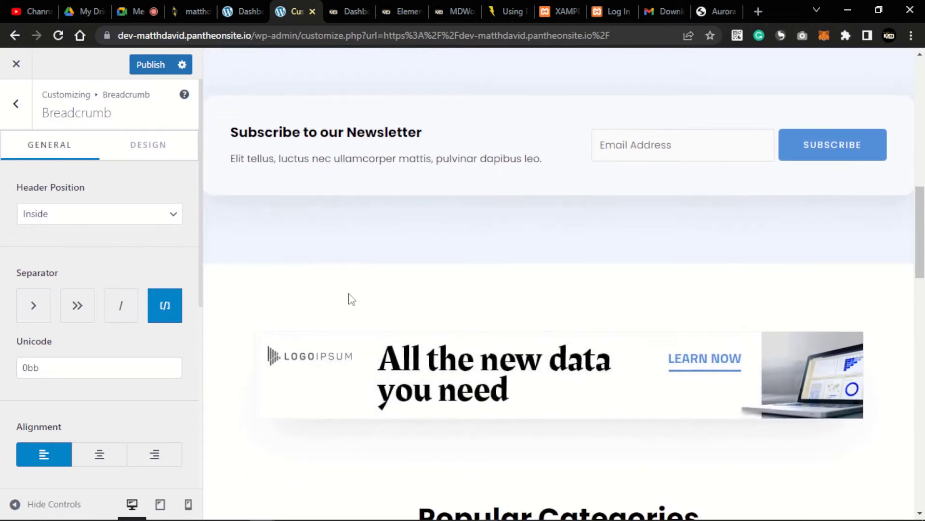
scroll(320, 270, up, 10)
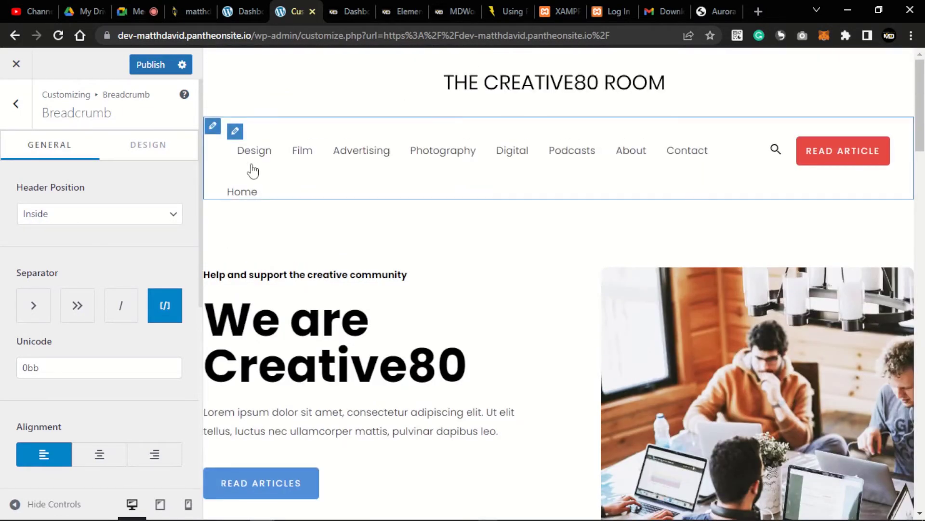
click(303, 154)
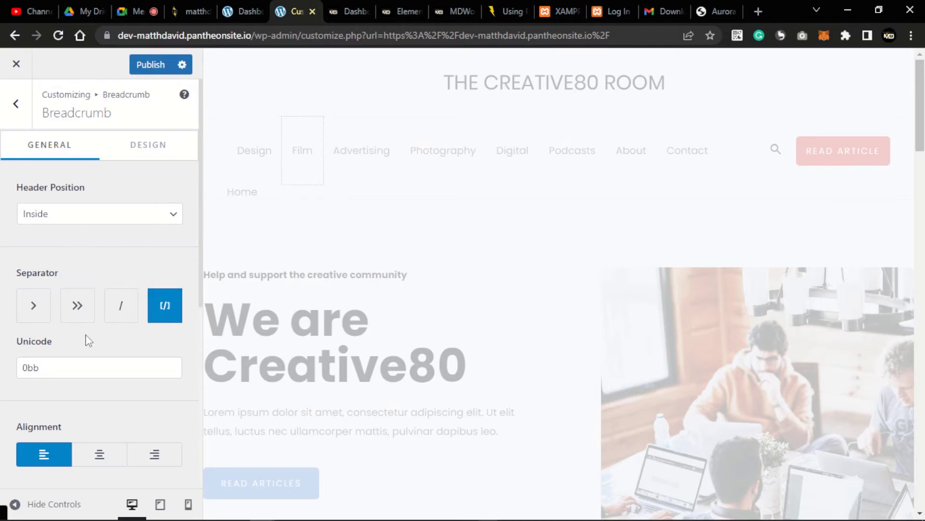
- Try the single-chevron breadcrumb separator, and set the separator to the double chevron (»)
scroll(84, 345, down, 4)
scroll(56, 193, up, 4)
click(43, 313)
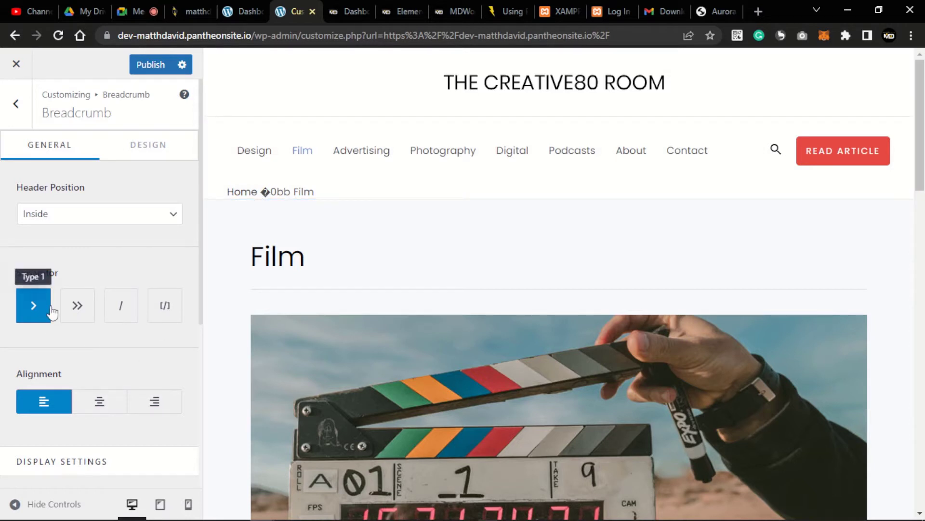
click(78, 307)
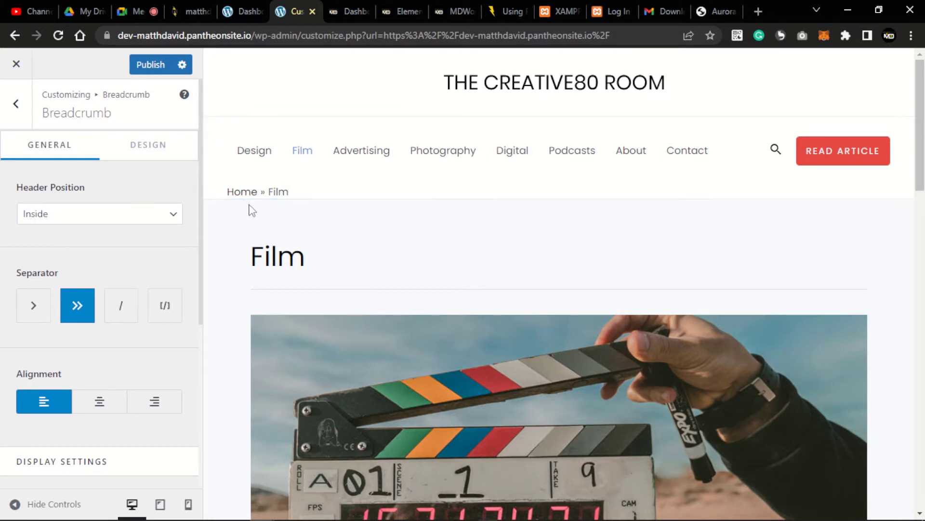
- Disable the breadcrumb on the home page in its display settings
scroll(150, 287, down, 5)
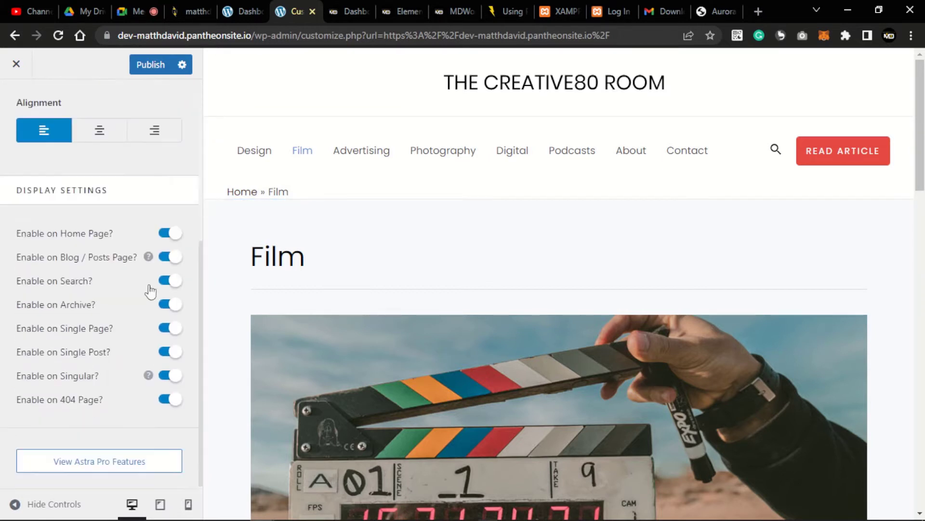
scroll(139, 206, down, 1)
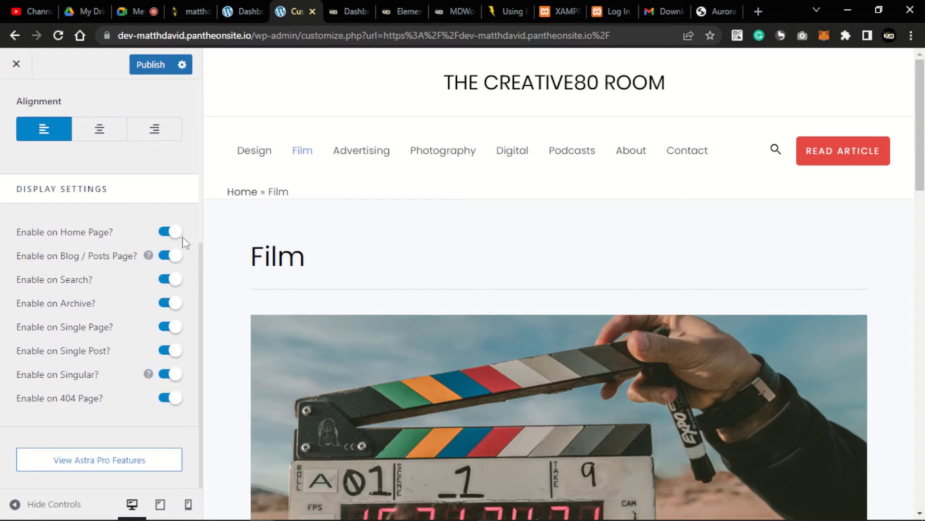
click(167, 237)
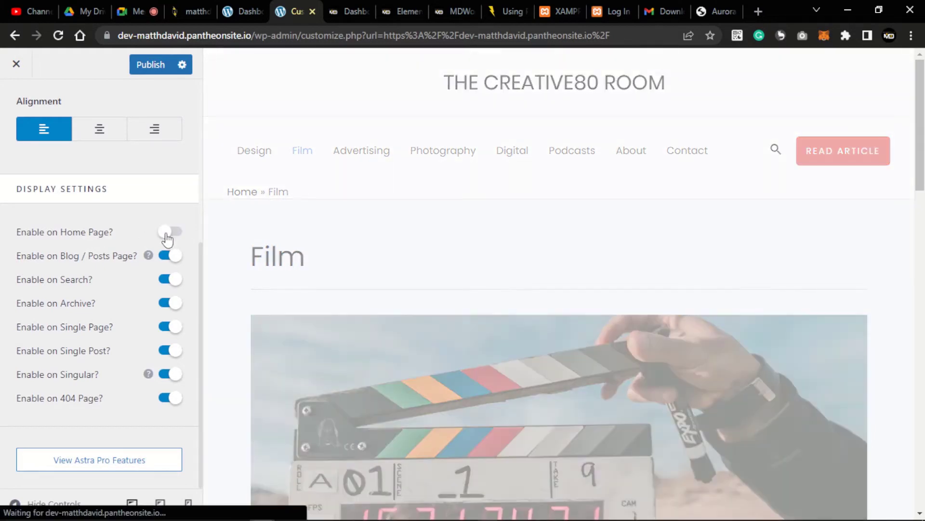
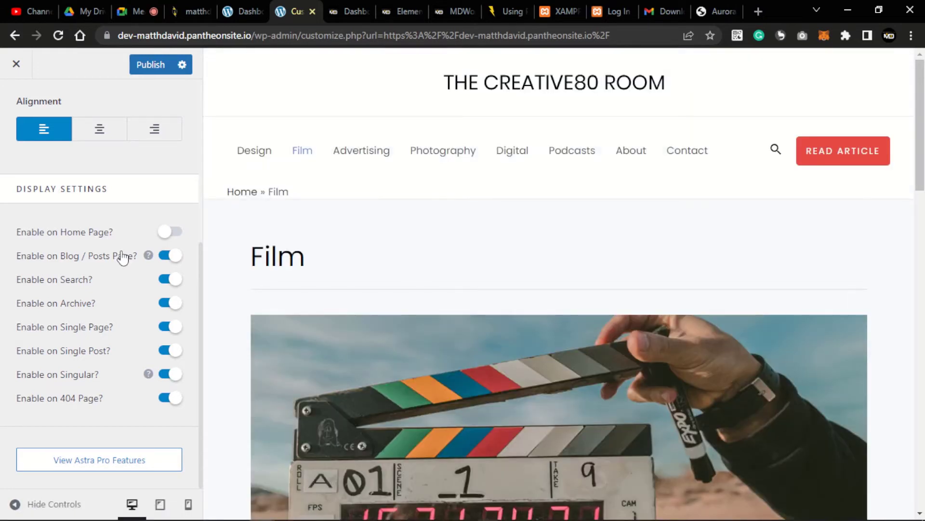
- Set the breadcrumb's header position to None and return to the main Customizer options
scroll(93, 239, up, 5)
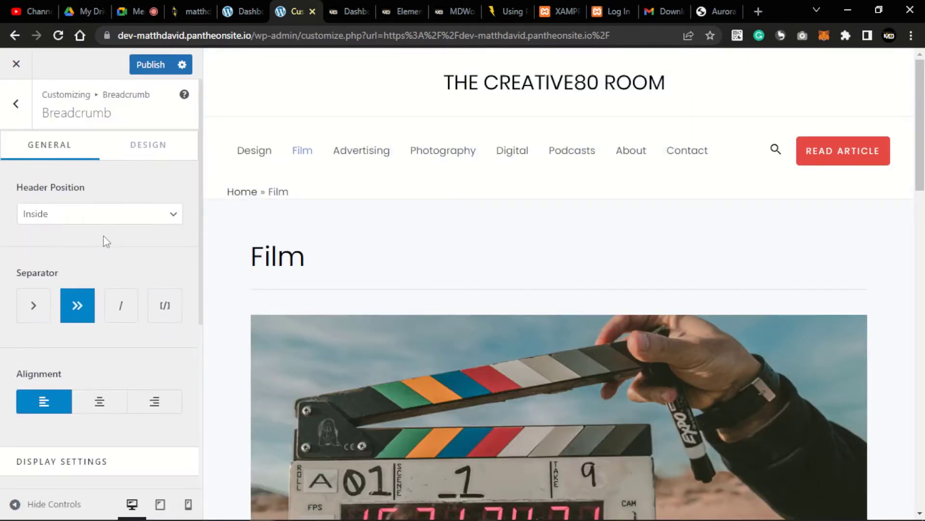
click(124, 216)
click(112, 234)
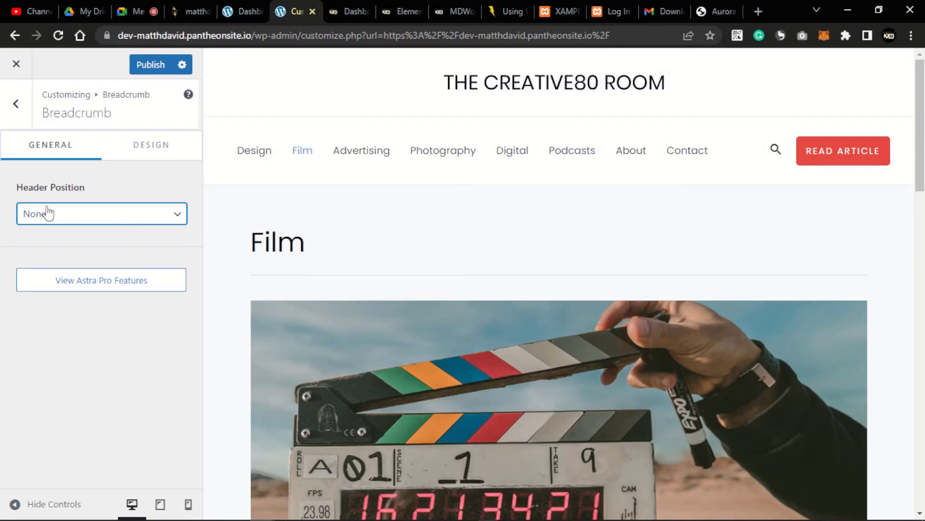
click(18, 110)
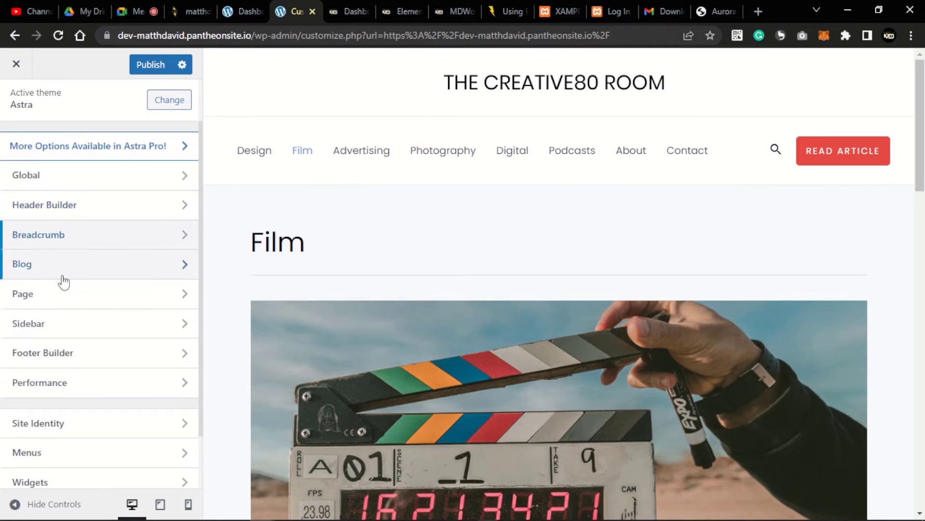
- Open the Blog's Single Post settings and examine the container layout, structure and meta options
click(99, 273)
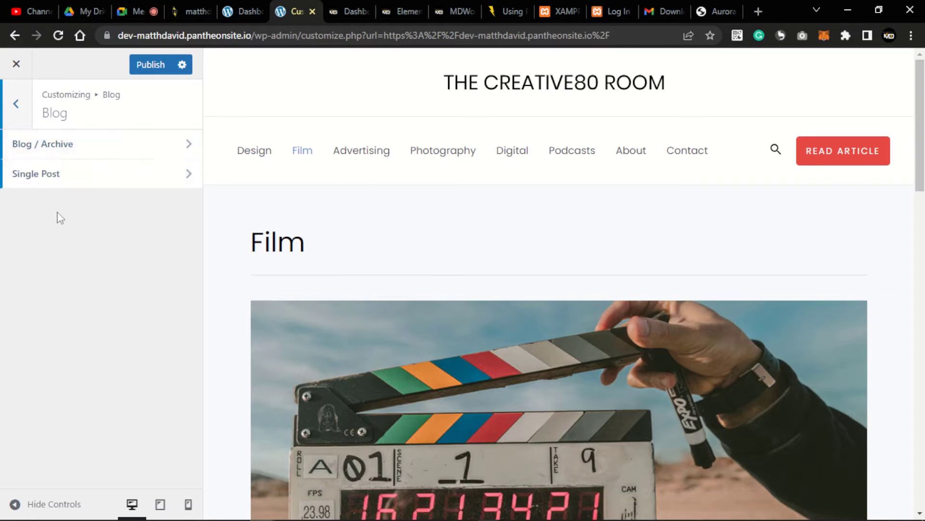
click(61, 176)
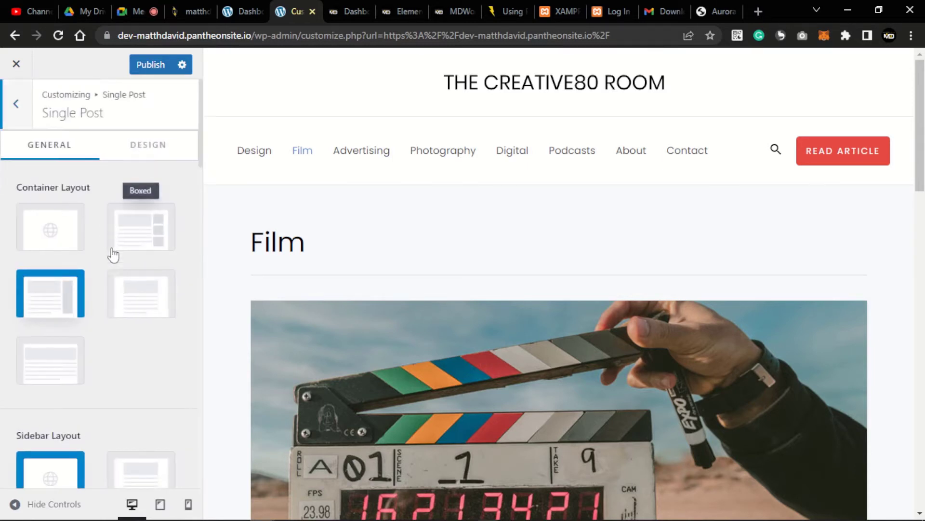
scroll(115, 289, down, 6)
scroll(99, 283, down, 7)
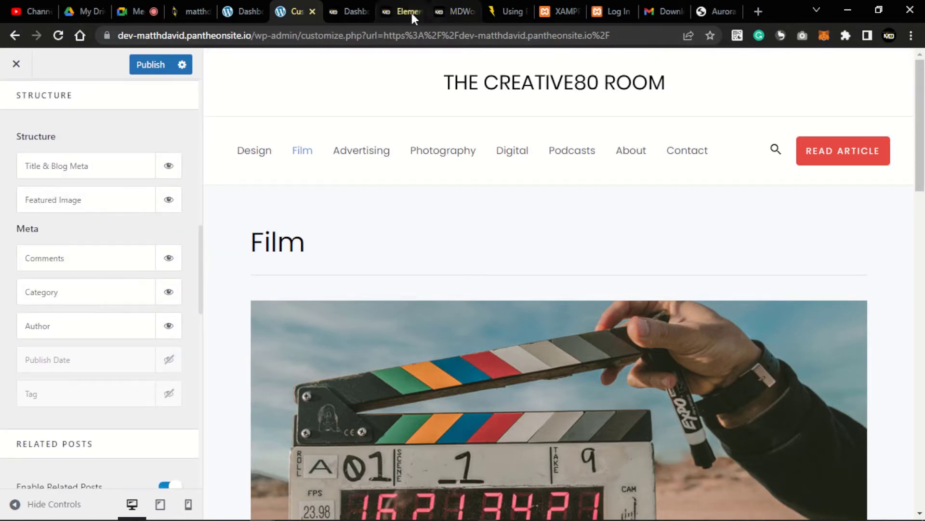
- Switch to the MDWordpress demo site, open the "Don't Miss the Film Festival" post, and examine its single-post layout and sidebar
click(453, 12)
scroll(361, 212, up, 6)
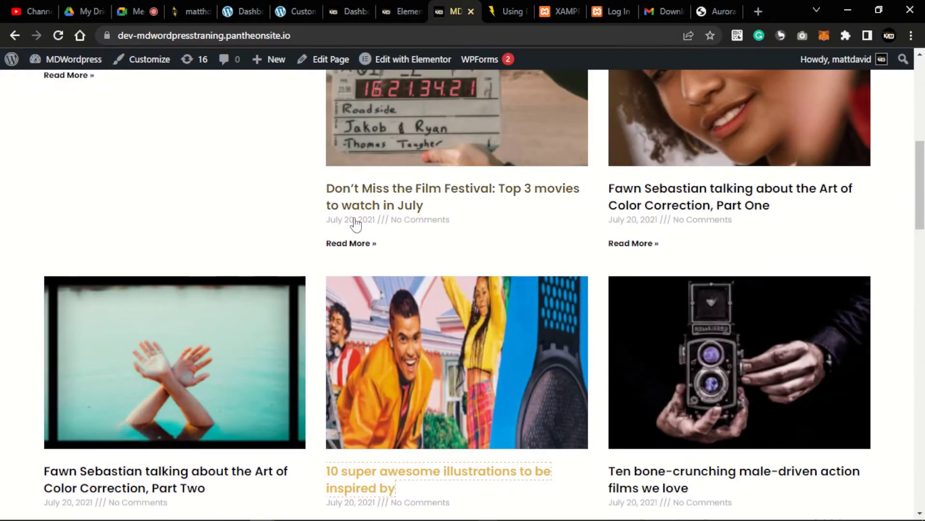
click(365, 208)
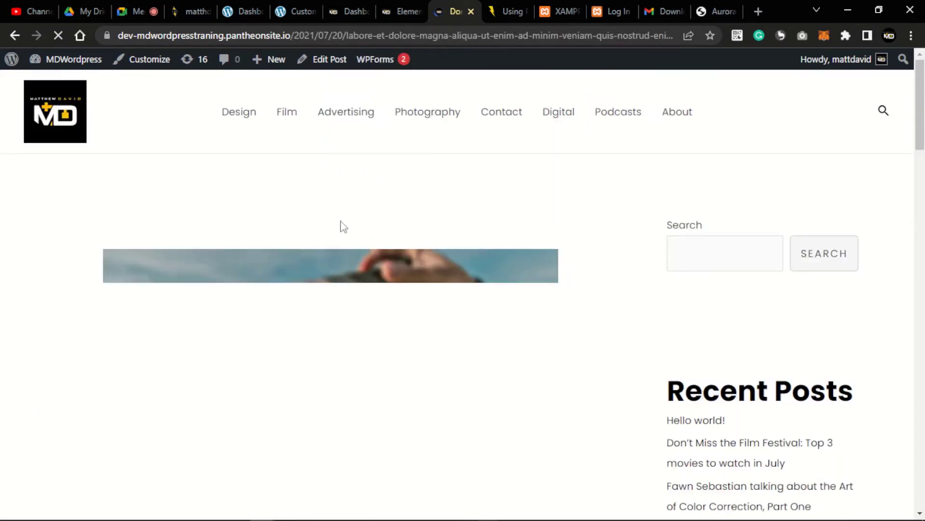
scroll(342, 225, down, 5)
scroll(581, 237, down, 7)
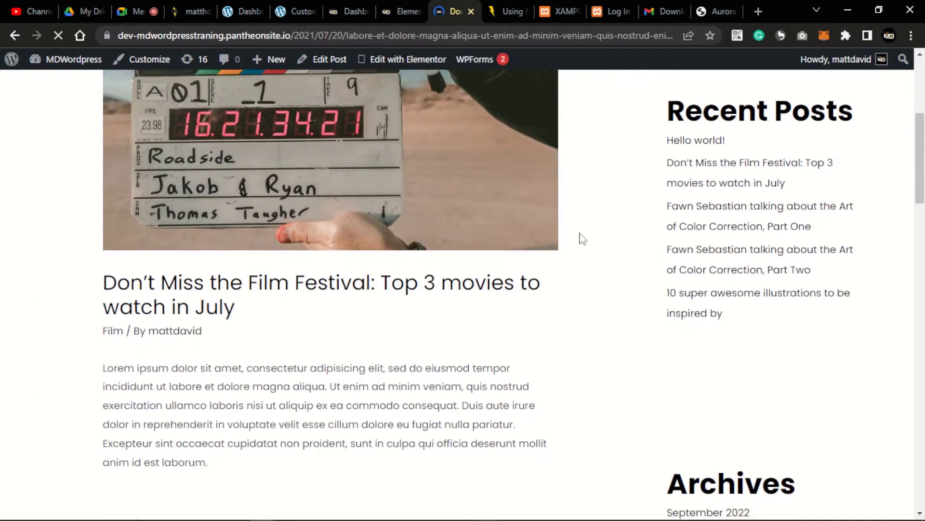
scroll(579, 238, down, 6)
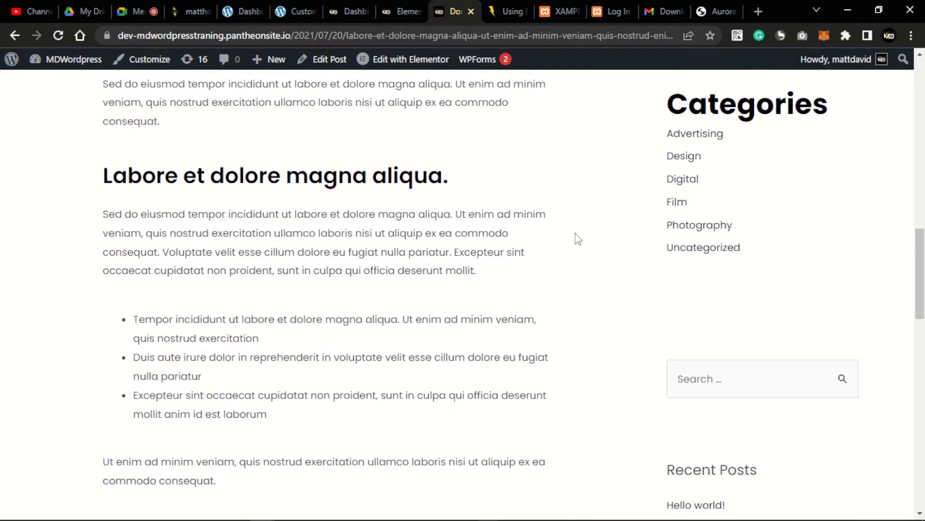
- Review the demo post's featured image, title, category and author meta, and the order of its sidebar widgets
scroll(579, 239, up, 10)
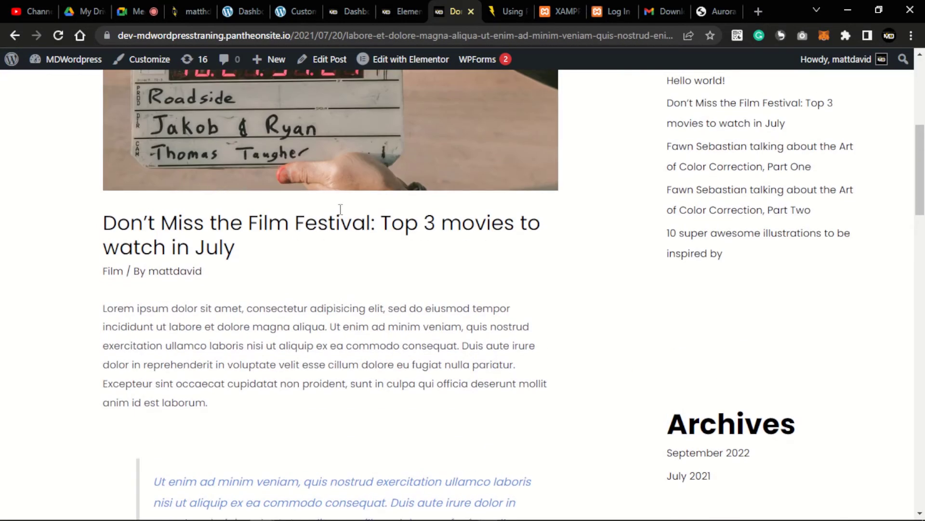
scroll(340, 209, up, 4)
scroll(233, 210, down, 5)
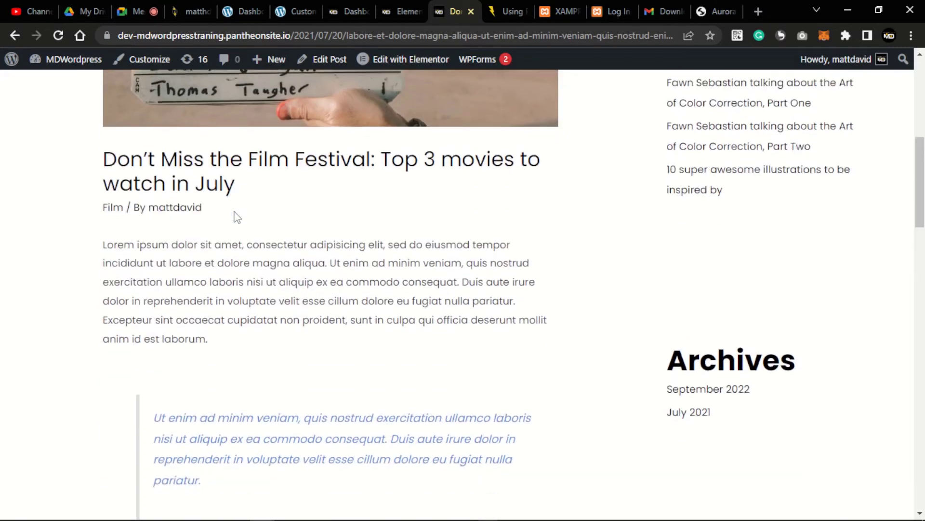
scroll(234, 212, up, 7)
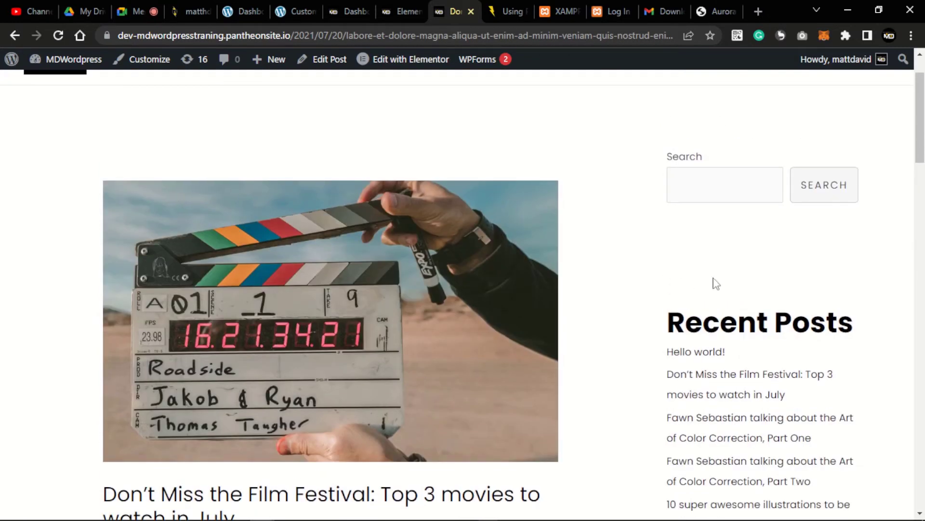
scroll(707, 277, down, 7)
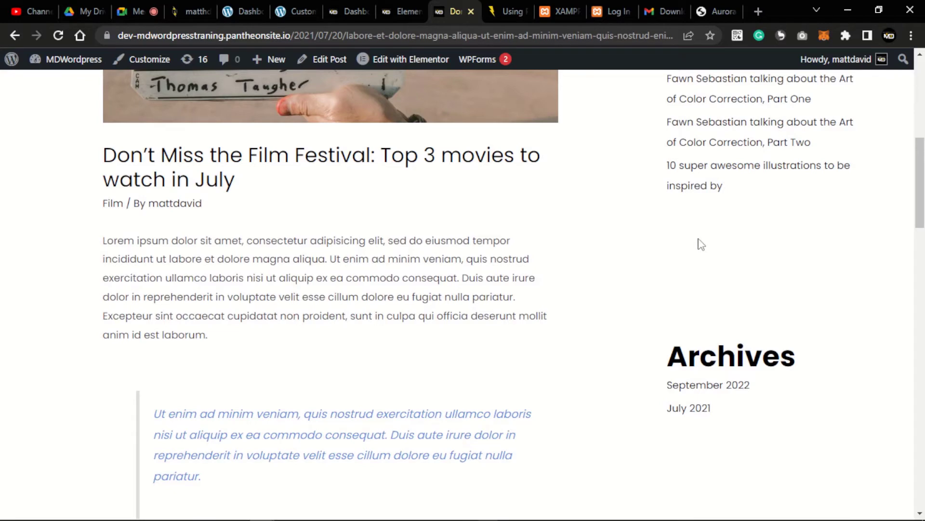
scroll(703, 245, up, 9)
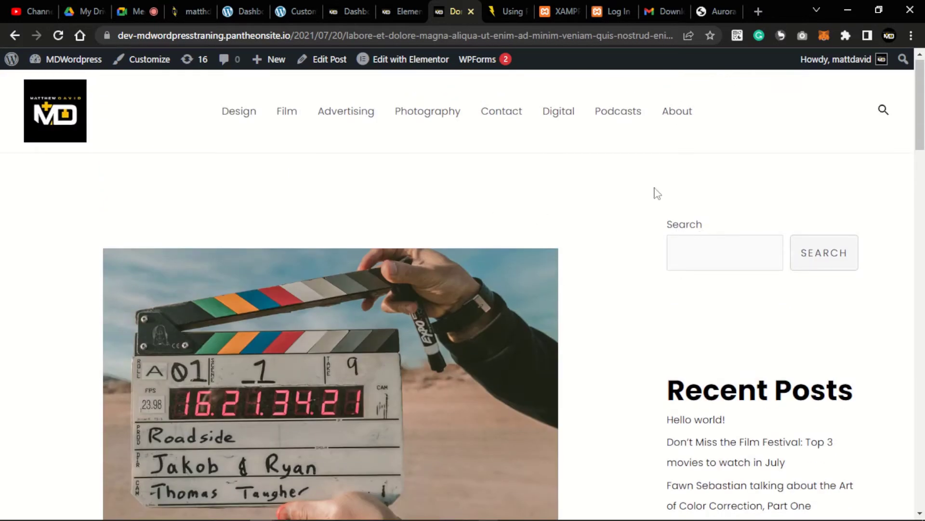
- Return to the Customizer's Single Post settings and compare the structure, meta, container layout and sidebar layout options with the demo post
click(243, 11)
click(289, 12)
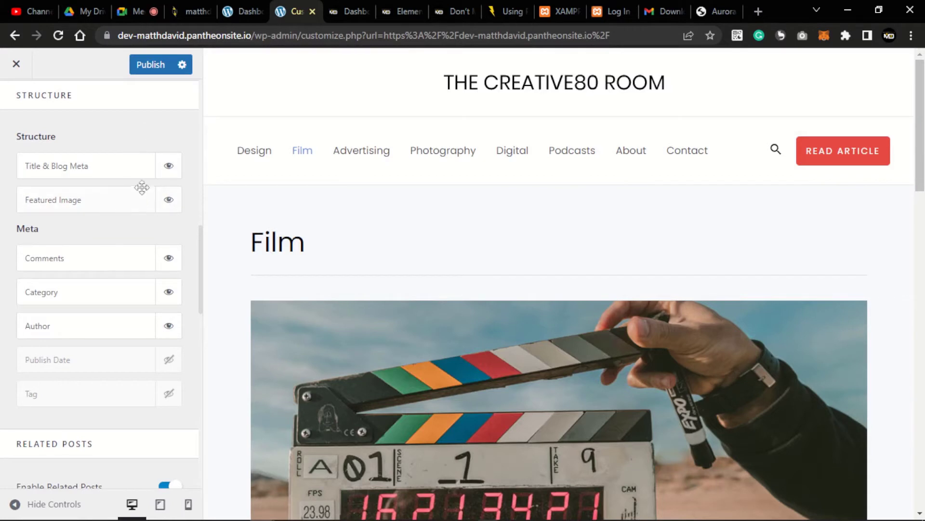
scroll(76, 248, down, 5)
scroll(80, 241, up, 7)
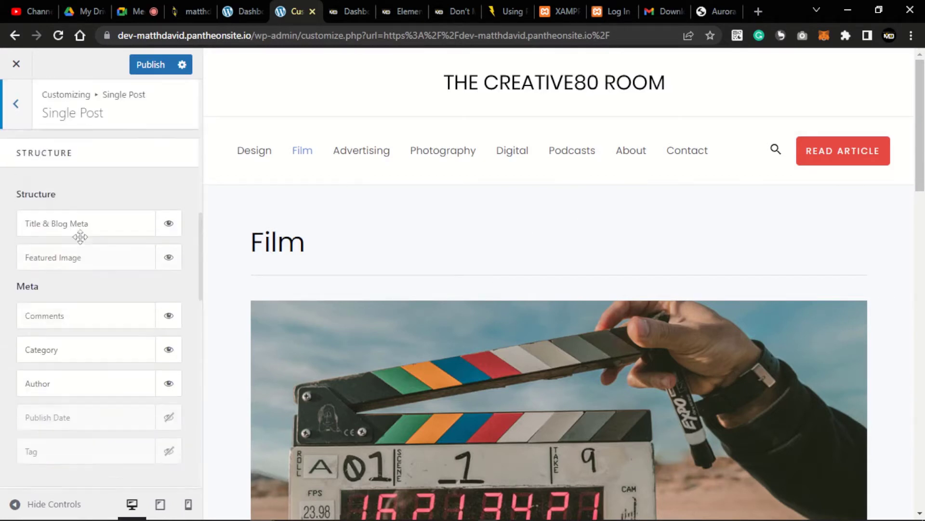
scroll(80, 236, up, 2)
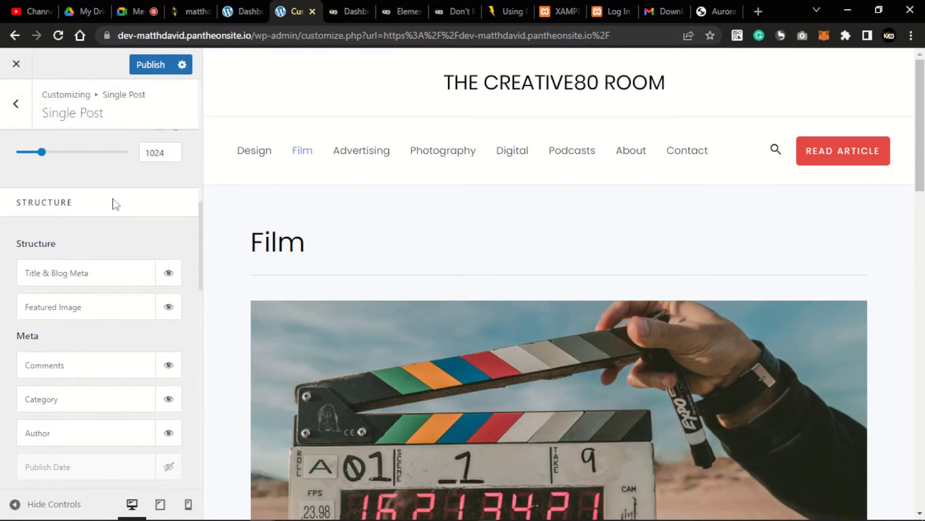
scroll(136, 227, up, 5)
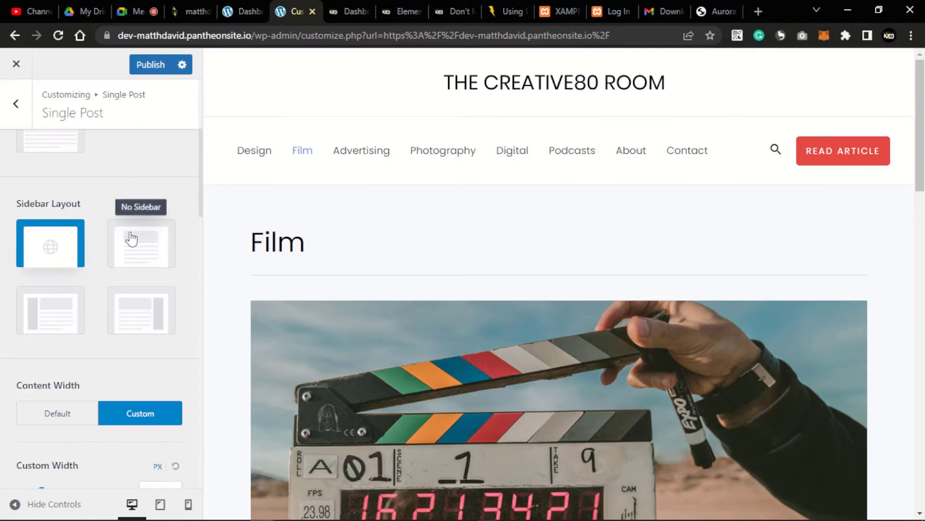
scroll(132, 240, up, 4)
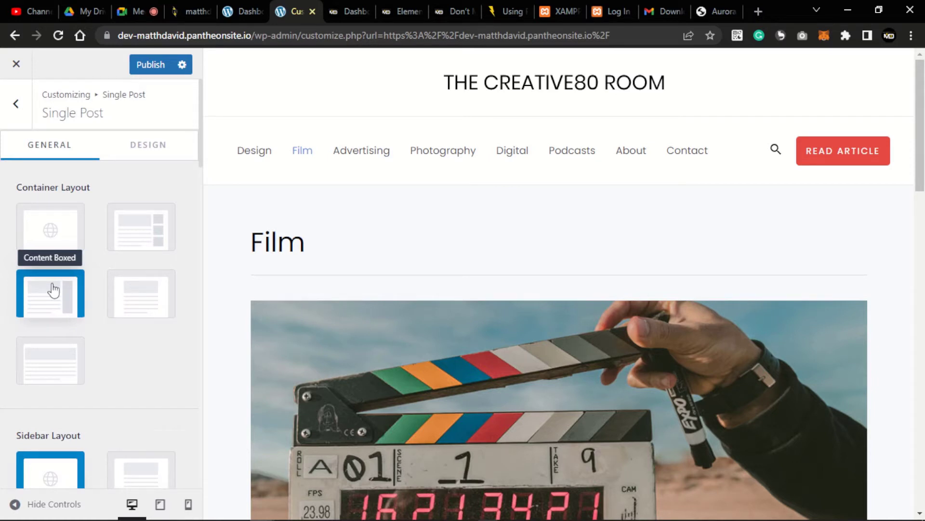
scroll(53, 289, down, 4)
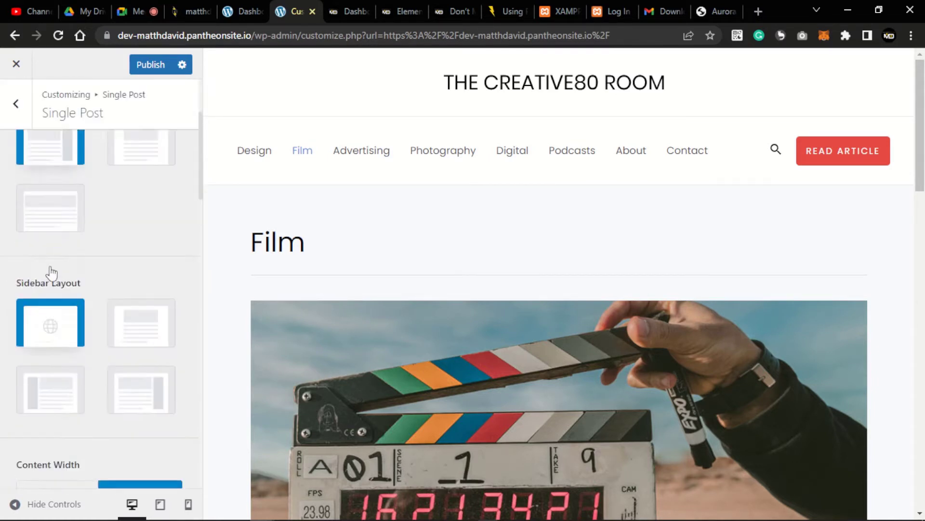
scroll(51, 289, up, 4)
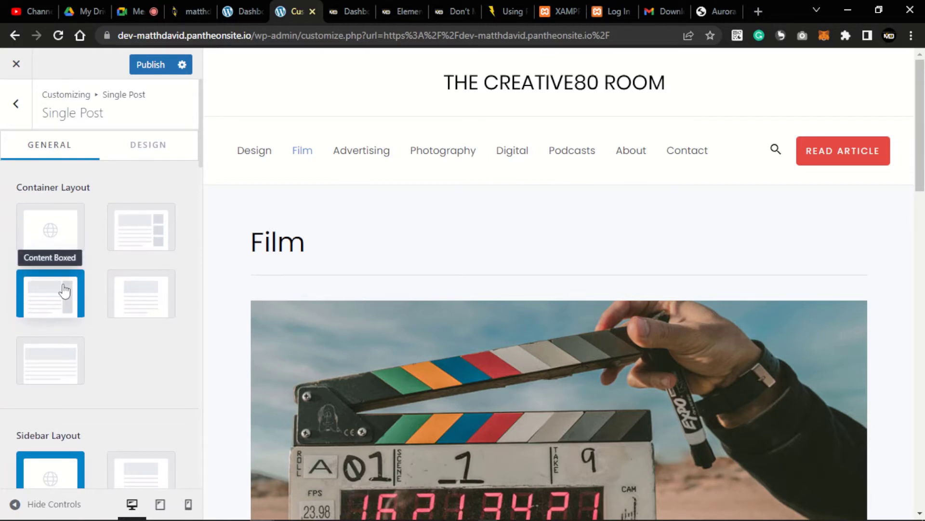
scroll(61, 308, down, 4)
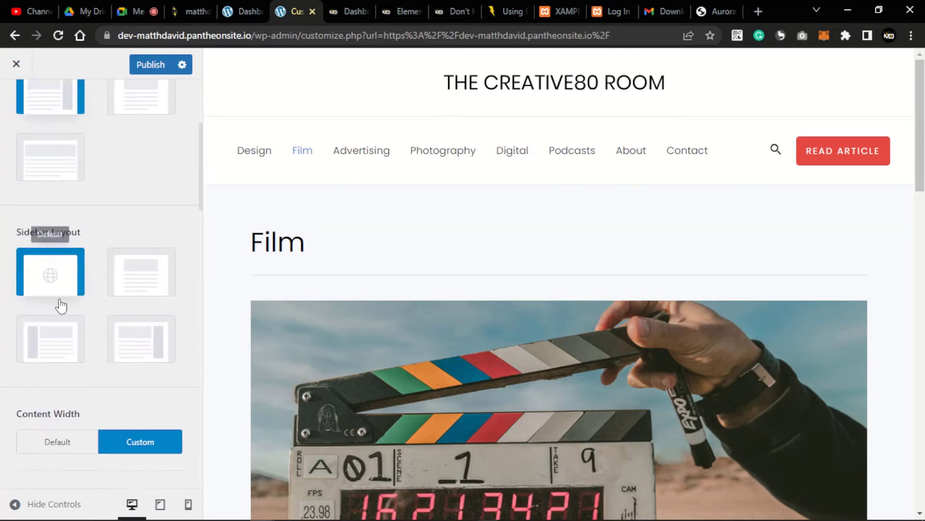
- Examine the container layout and sidebar layout options in the Single Post settings
scroll(61, 304, up, 4)
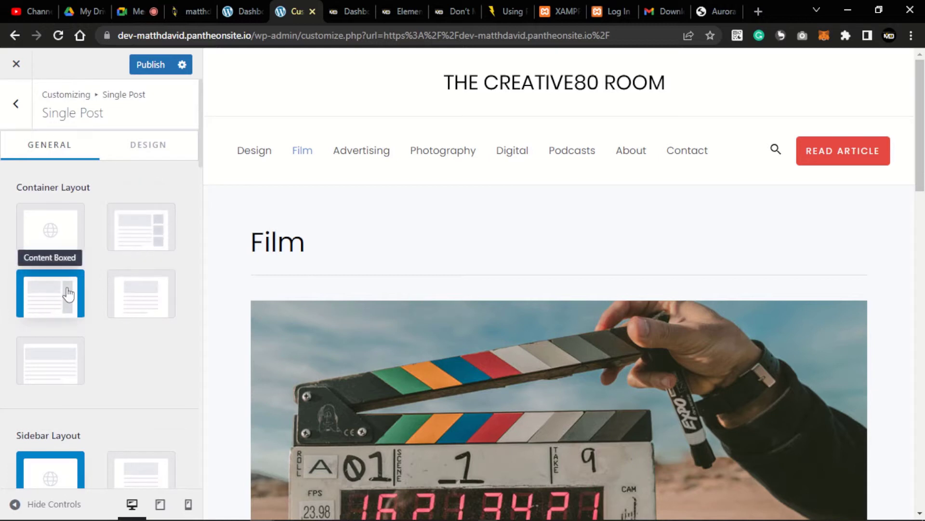
scroll(30, 322, down, 4)
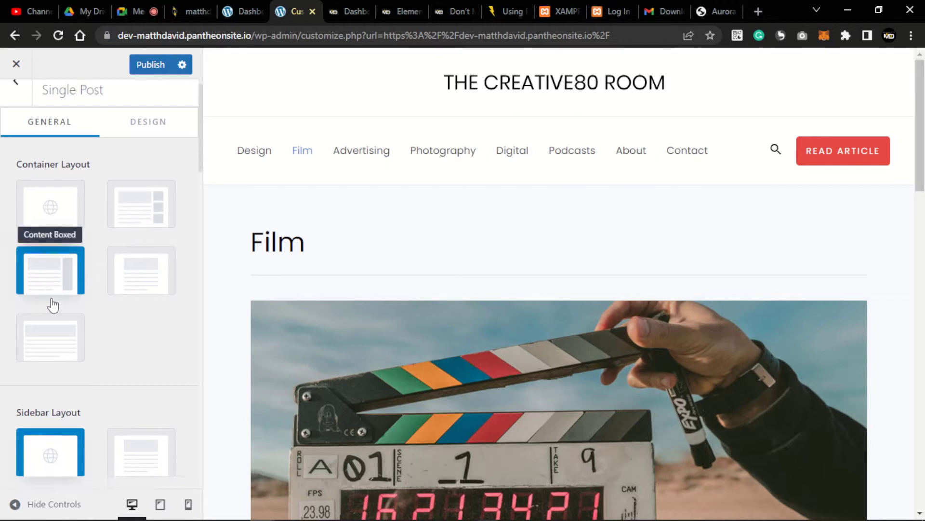
scroll(48, 207, up, 2)
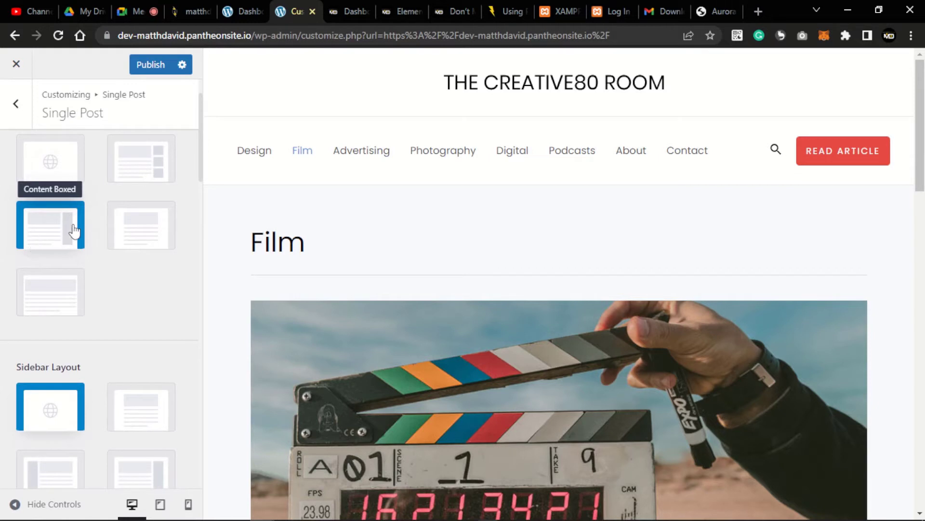
scroll(156, 283, down, 2)
scroll(97, 275, up, 1)
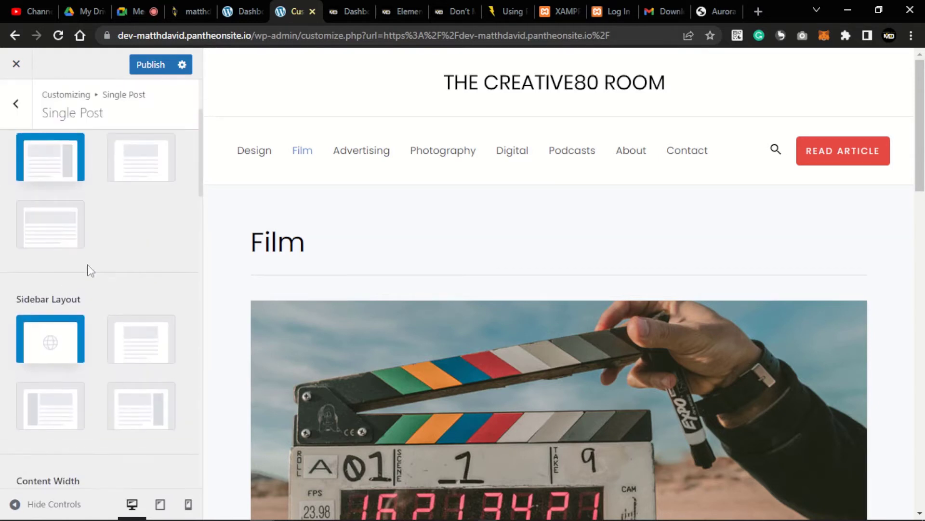
scroll(97, 323, down, 3)
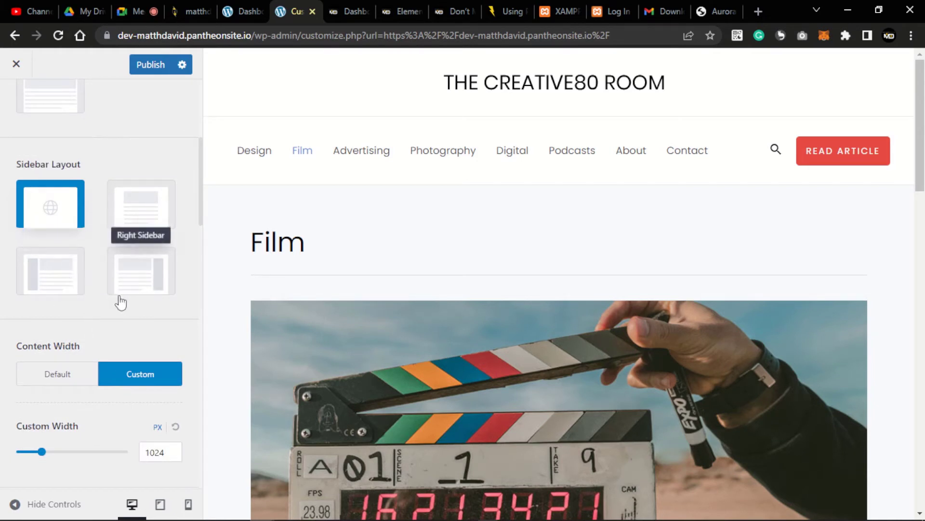
- Look through the Single Post settings for content width, structure, meta elements and related posts
scroll(46, 333, down, 5)
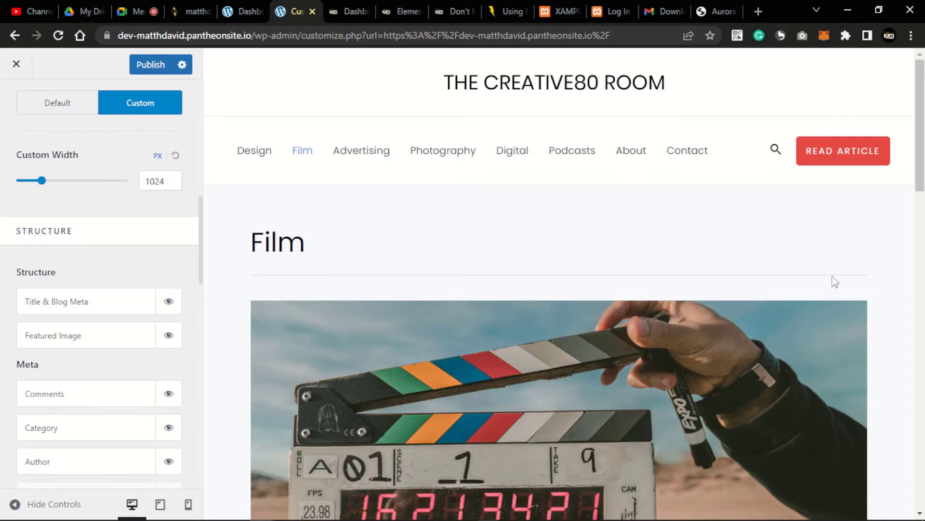
scroll(114, 239, down, 4)
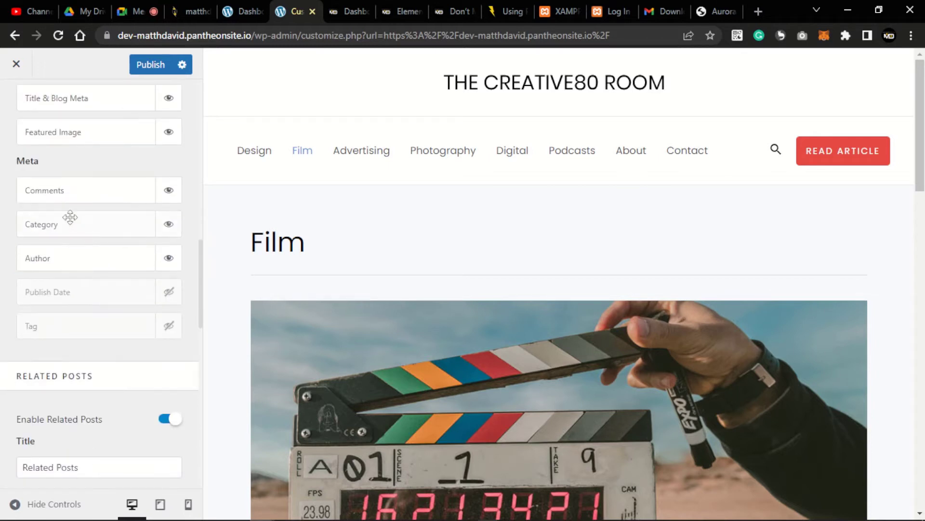
scroll(91, 174, up, 3)
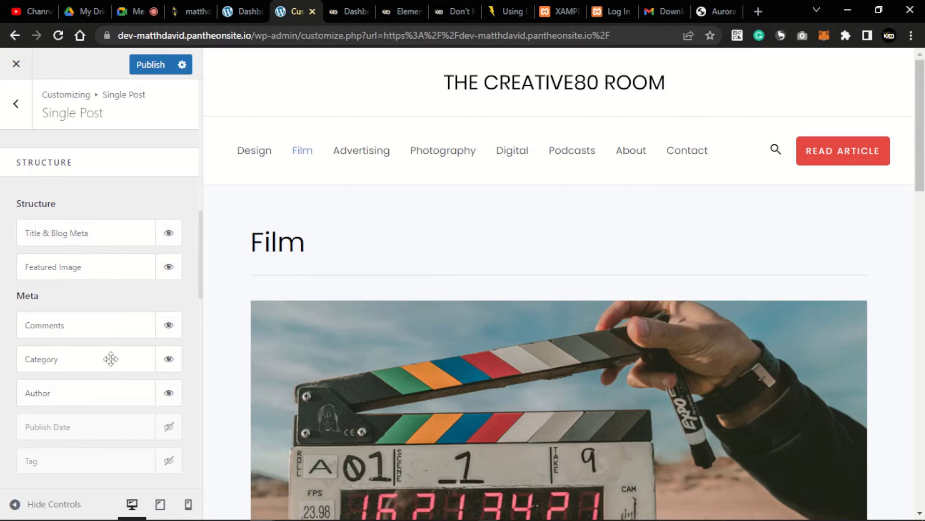
scroll(111, 294, down, 6)
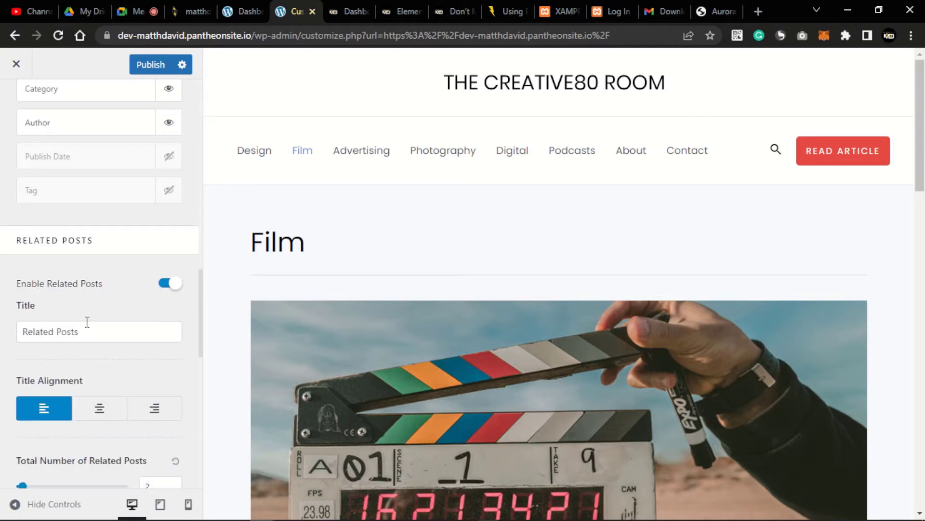
scroll(84, 321, down, 4)
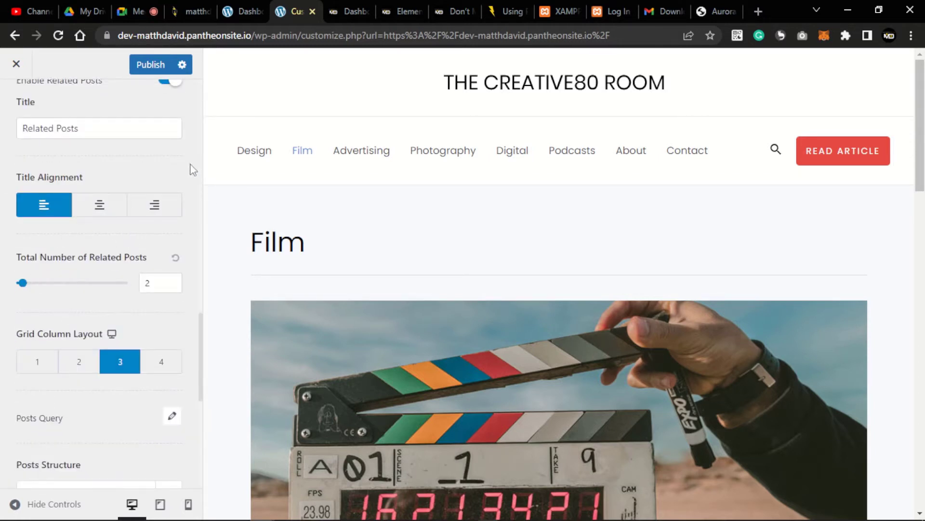
- Check the Related Posts section on the example film festival post, then return to the site customizer
click(451, 11)
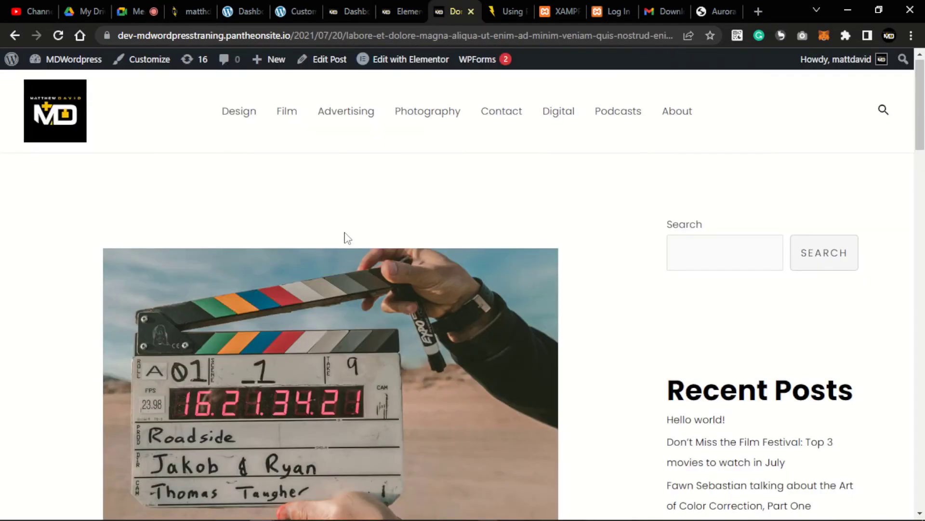
scroll(347, 244, down, 20)
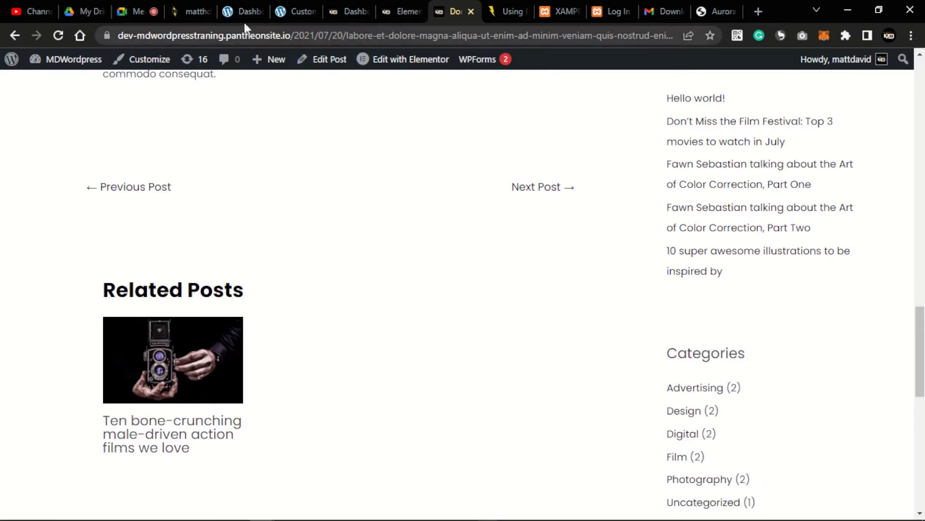
click(242, 10)
click(296, 9)
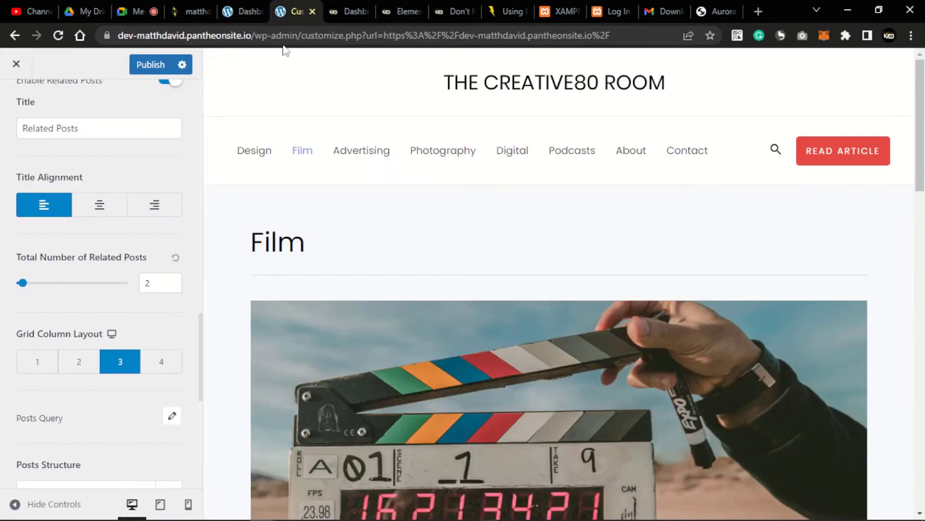
- Review the Single Post related posts options and go back to the customizer's main list
scroll(121, 295, down, 6)
scroll(183, 285, up, 8)
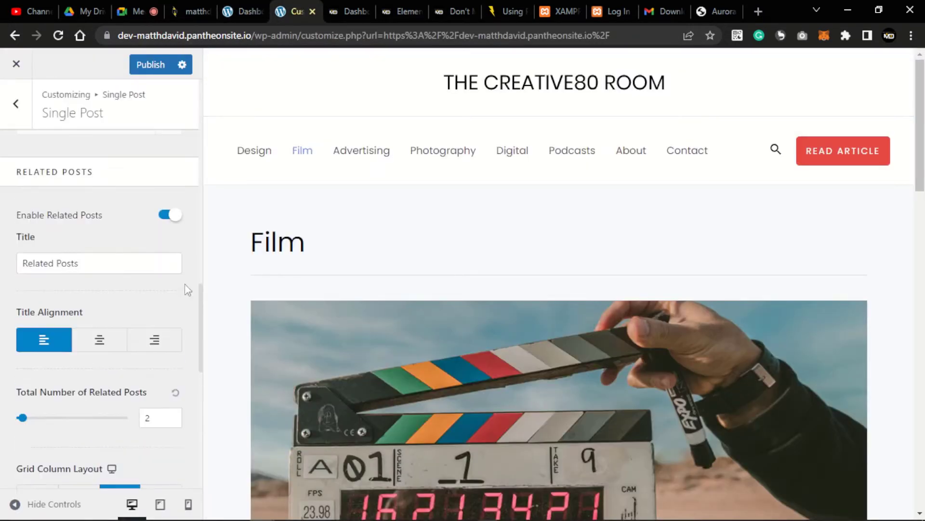
scroll(128, 316, down, 10)
scroll(120, 289, up, 8)
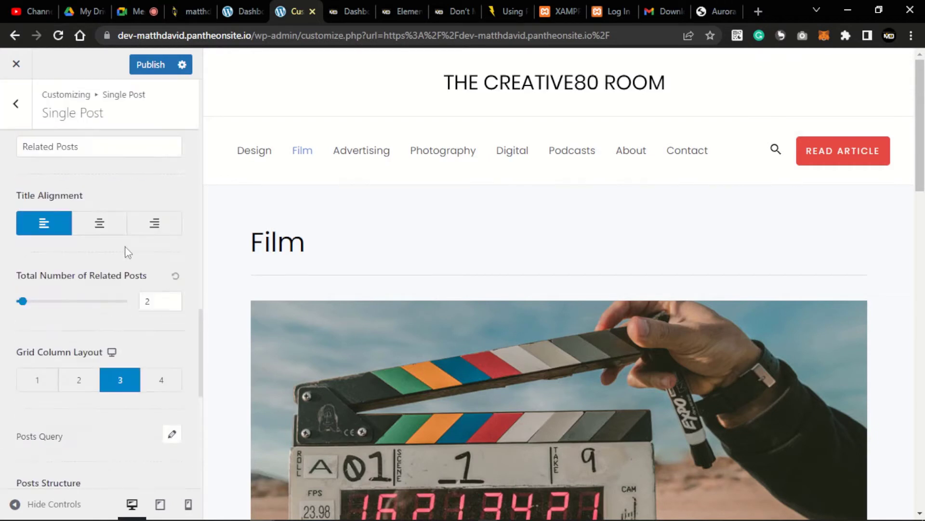
scroll(128, 246, up, 10)
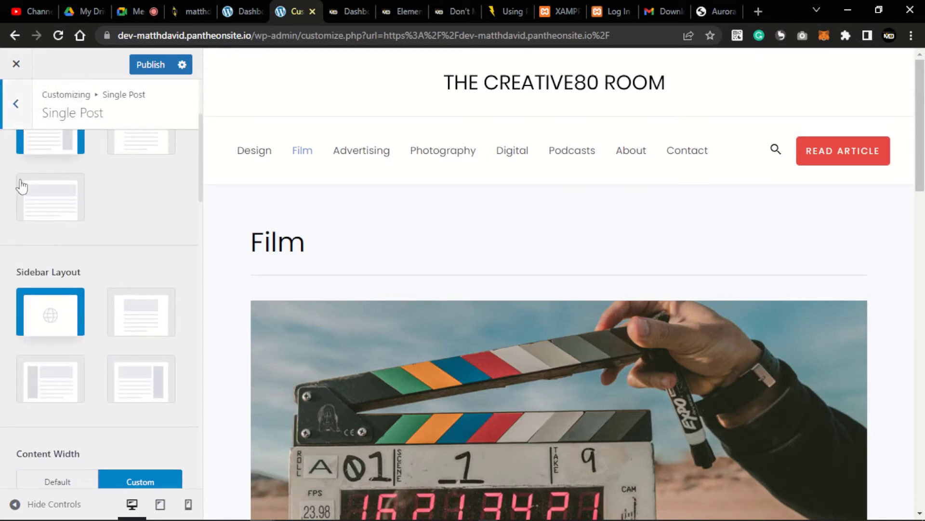
key(Escape)
click(19, 120)
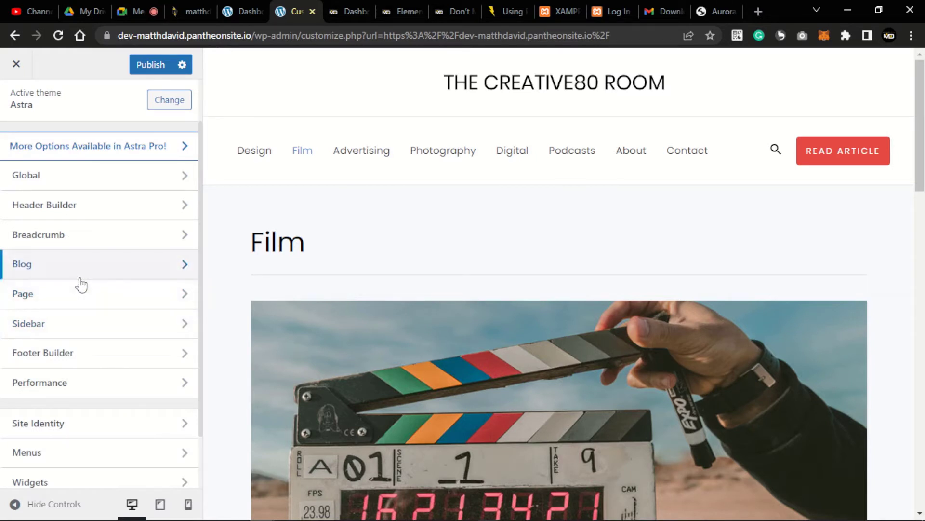
- Open the Page settings, examine their container and sidebar layout options, and return to the main list
scroll(79, 284, down, 2)
click(49, 228)
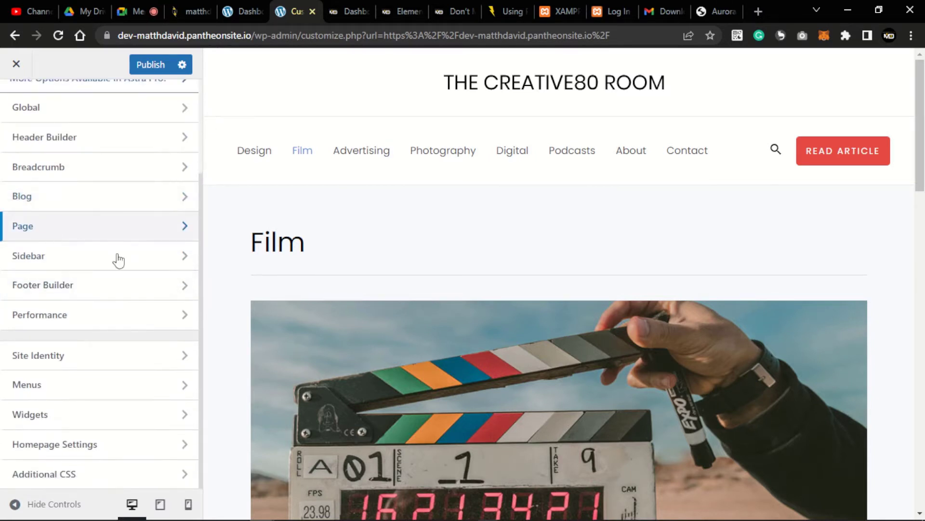
scroll(84, 273, down, 3)
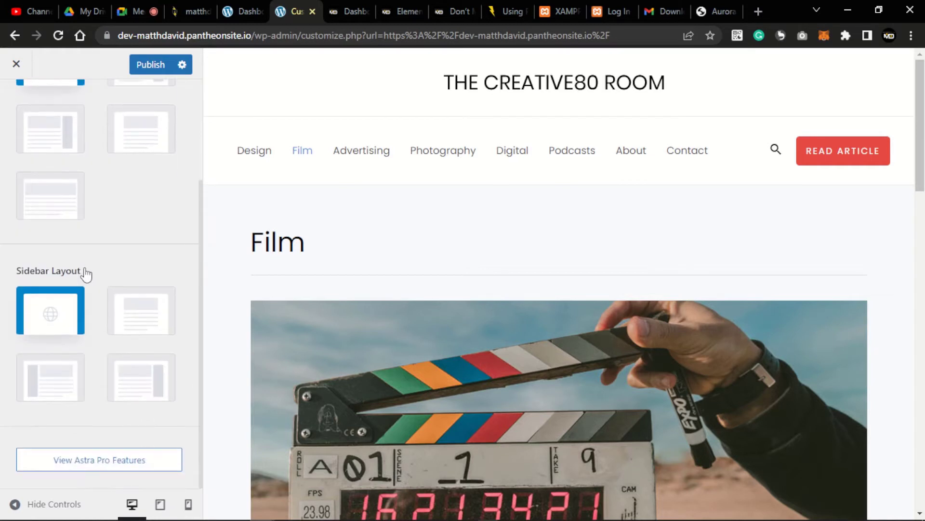
scroll(87, 267, up, 3)
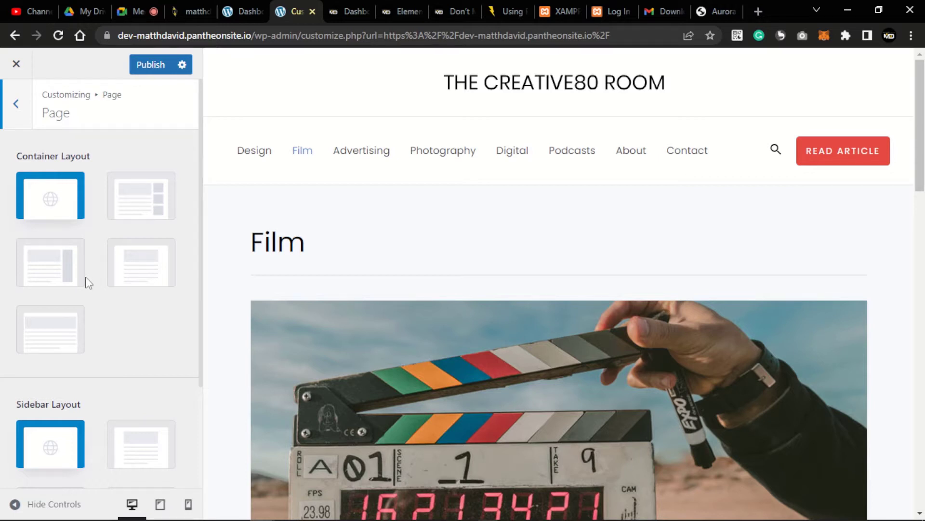
scroll(88, 405, down, 3)
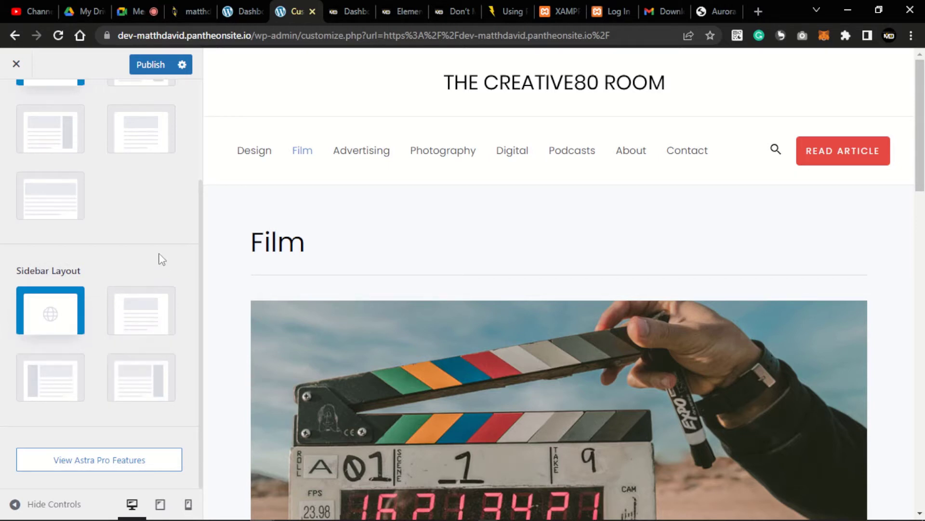
scroll(73, 324, up, 3)
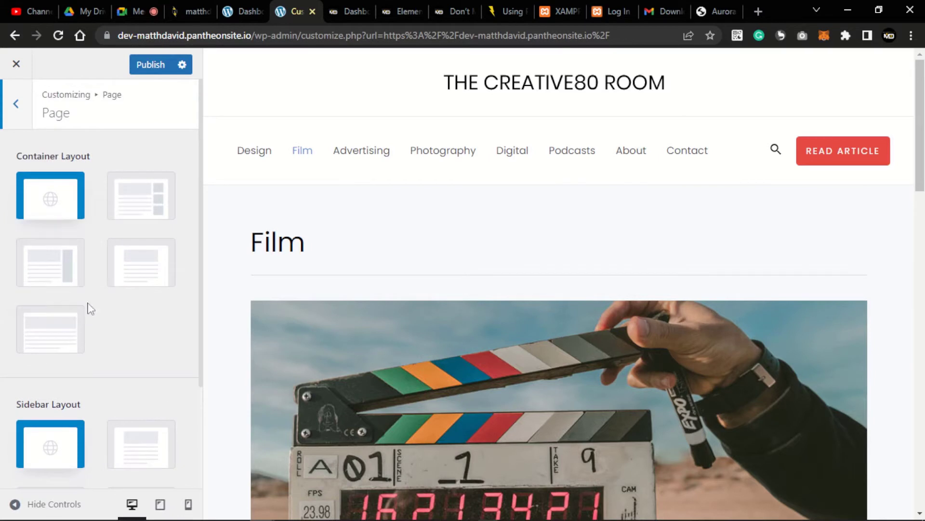
scroll(110, 375, down, 3)
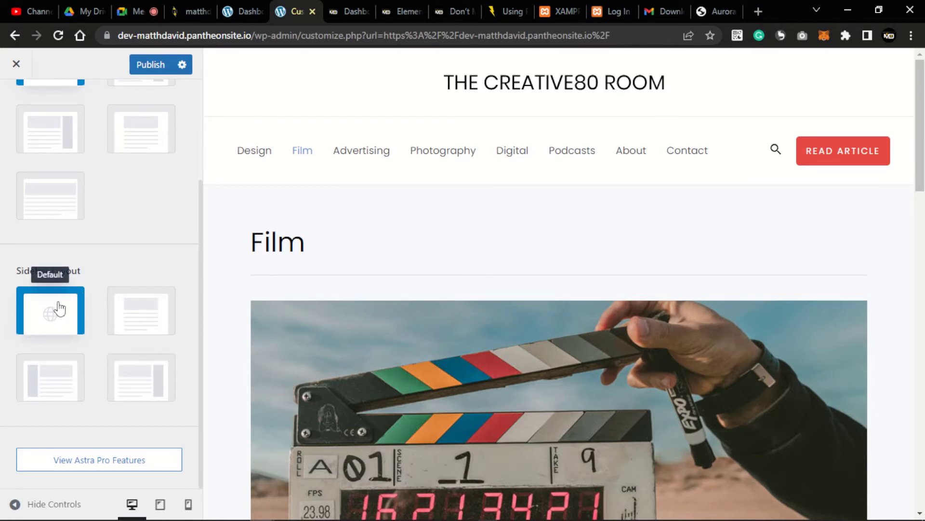
scroll(103, 350, up, 3)
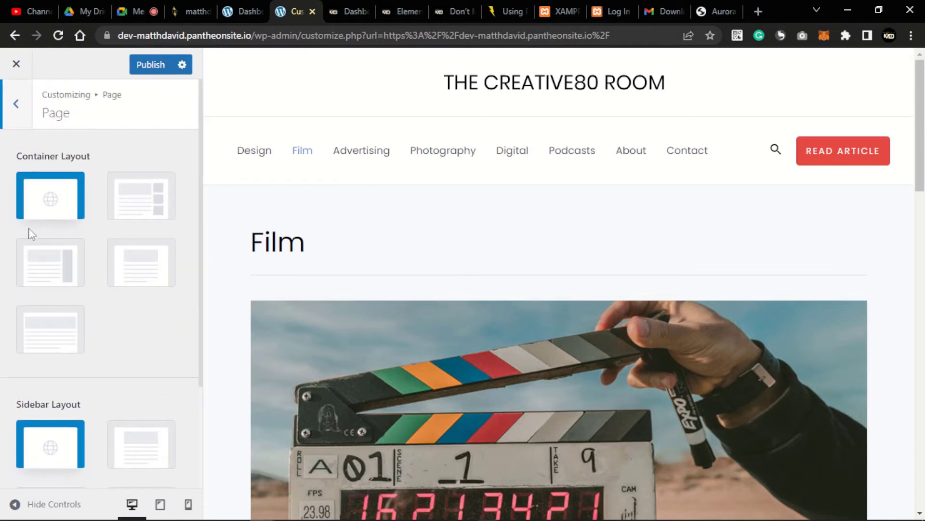
click(15, 104)
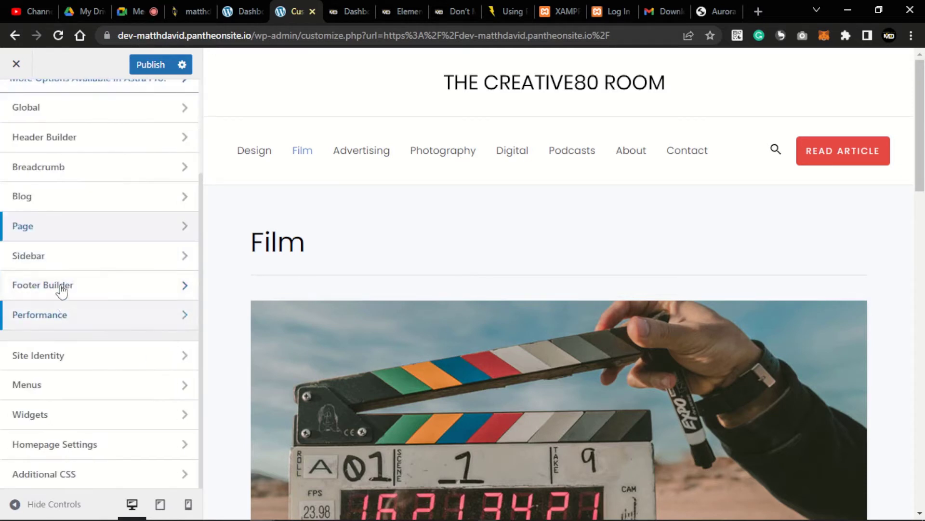
- Open the Sidebar settings, examine the default layout and sidebar width options, and return to the main list
click(67, 266)
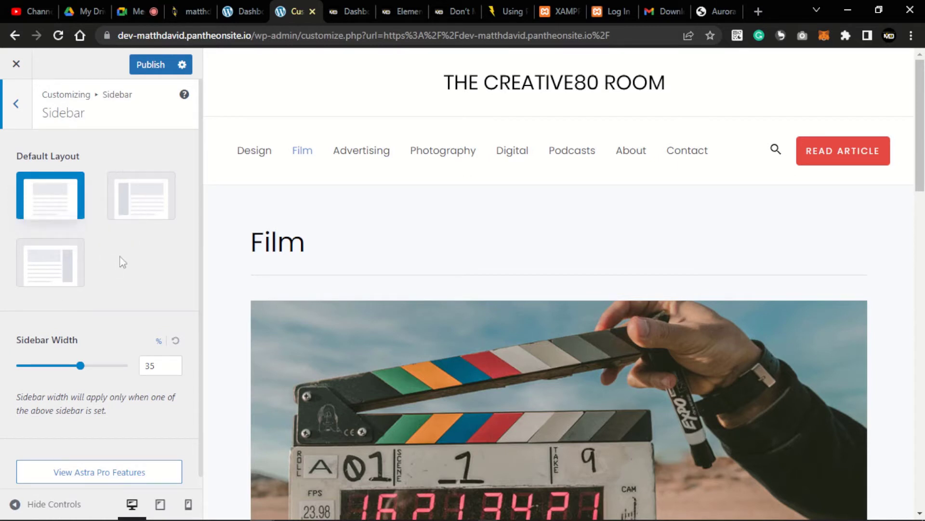
scroll(89, 302, down, 1)
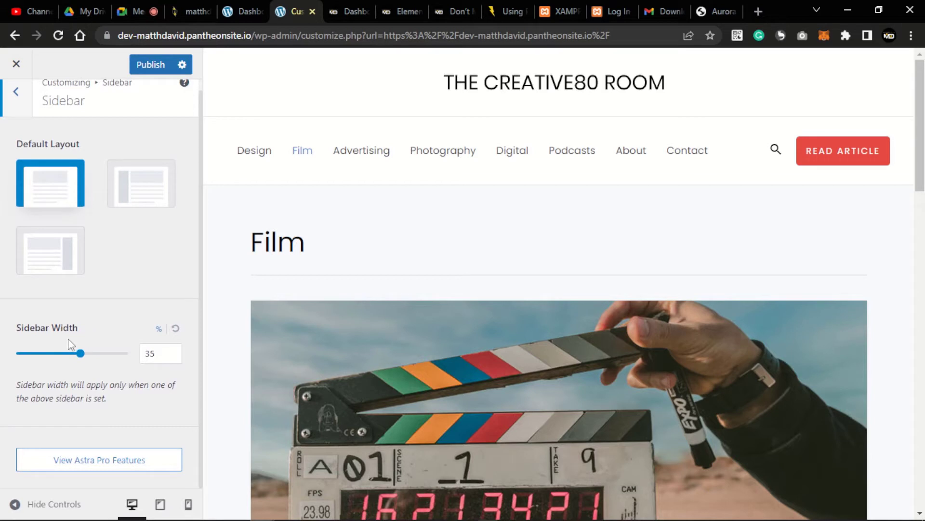
scroll(69, 336, up, 1)
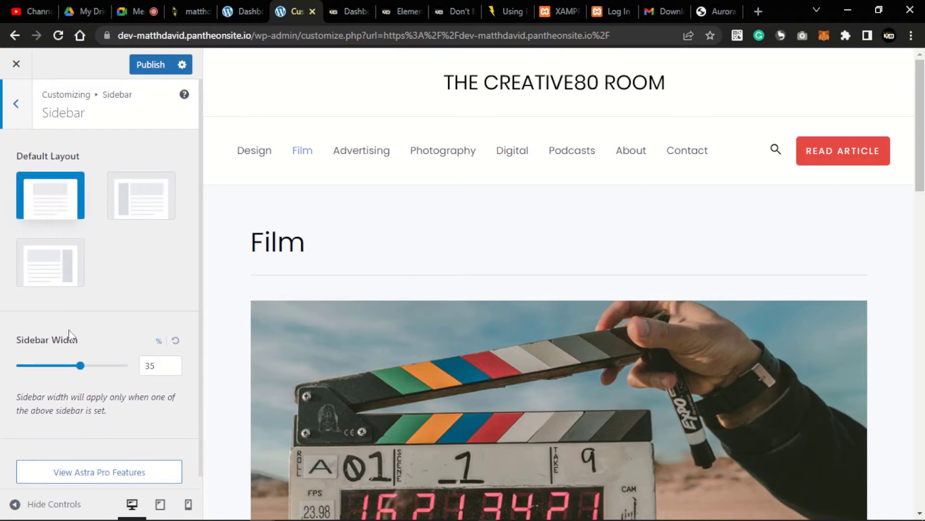
scroll(91, 353, down, 1)
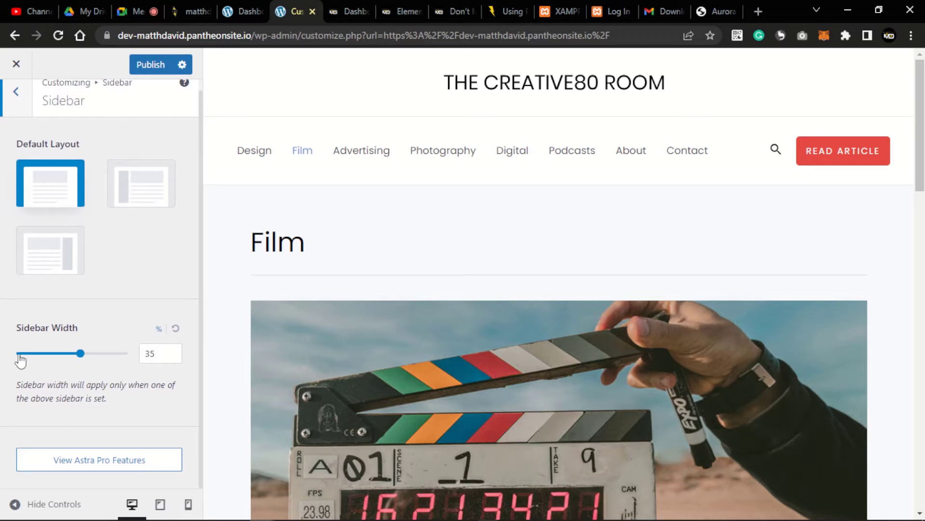
scroll(94, 298, up, 1)
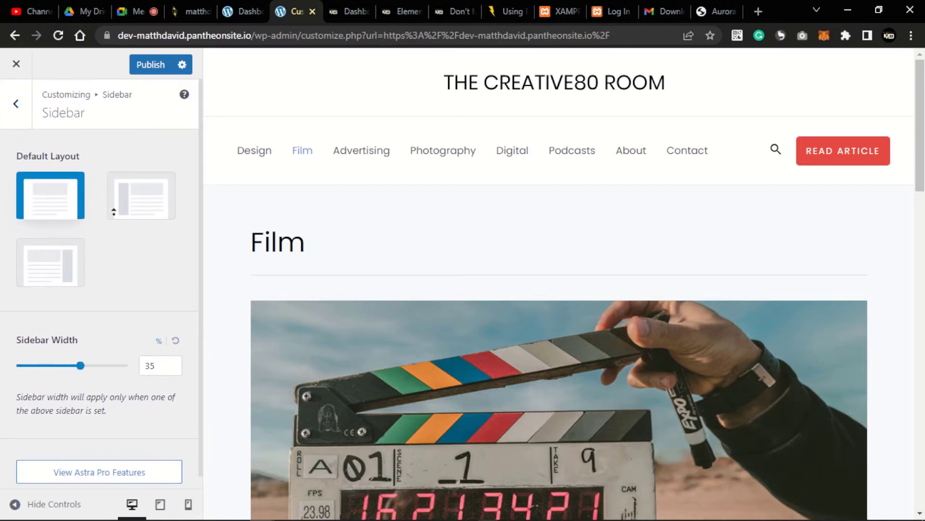
click(15, 104)
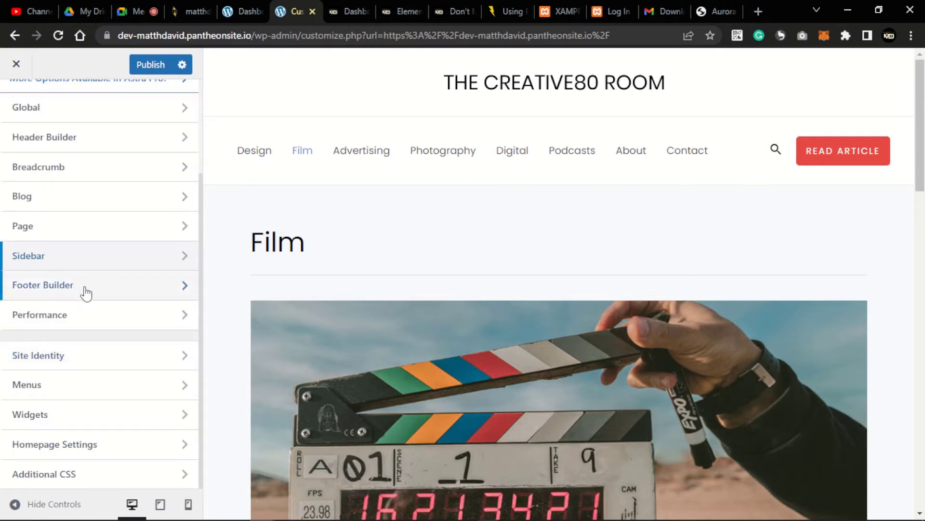
- Open the Footer Builder, examine the footer rows and their elements in the preview, and return to the main list
click(141, 285)
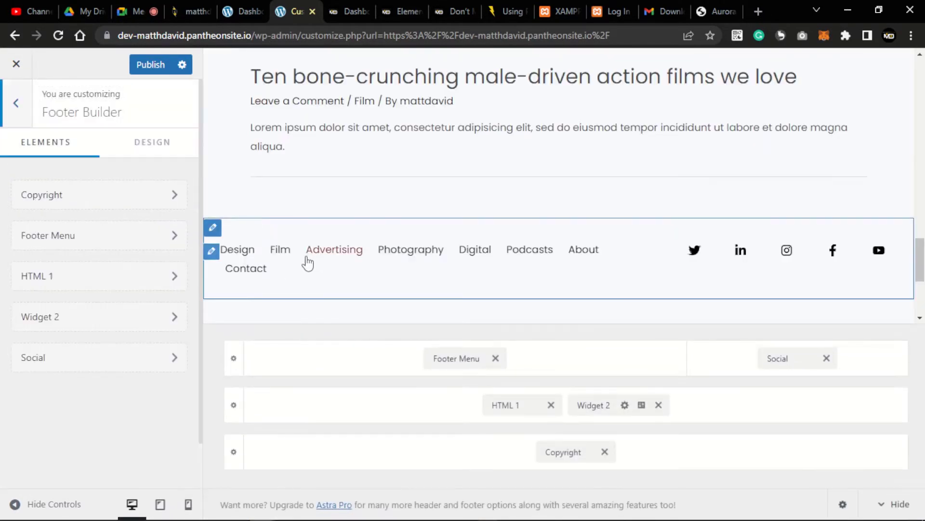
scroll(438, 268, down, 4)
scroll(424, 243, up, 1)
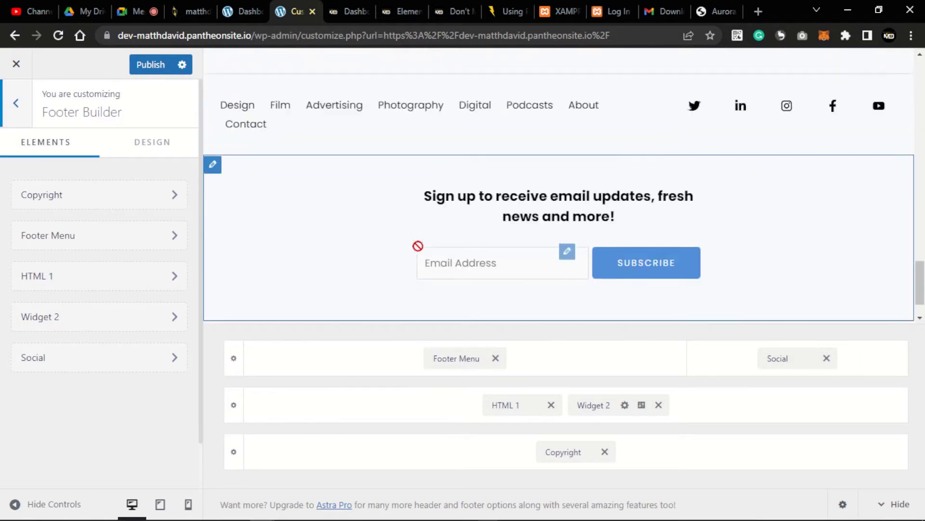
scroll(418, 246, down, 1)
scroll(312, 270, up, 6)
scroll(316, 271, down, 6)
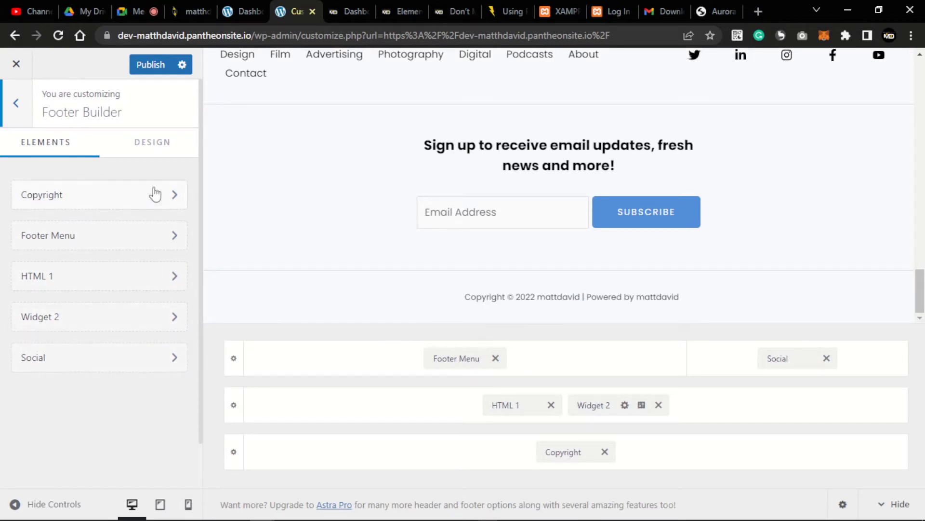
click(16, 103)
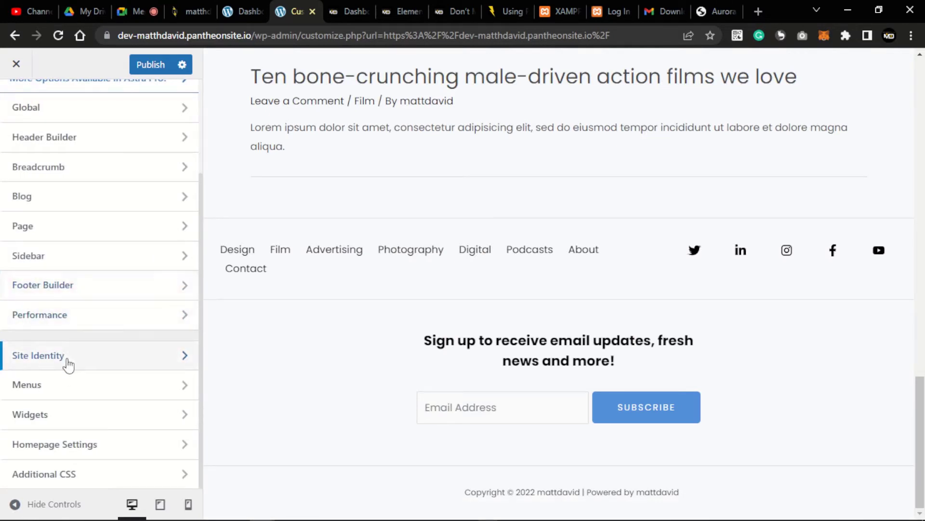
- Open Site Identity, examine its title, logo and site icon options, glance at the post on the training site, and return to the main list
click(68, 365)
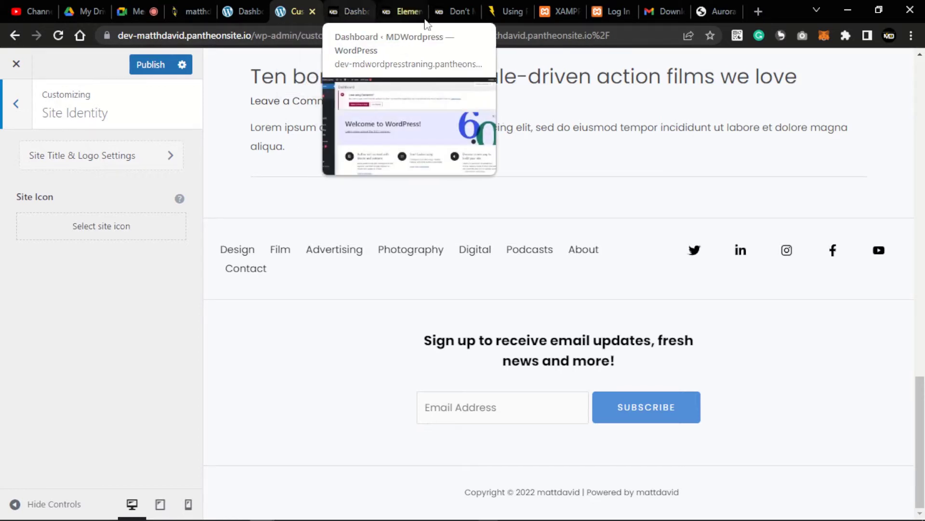
click(446, 13)
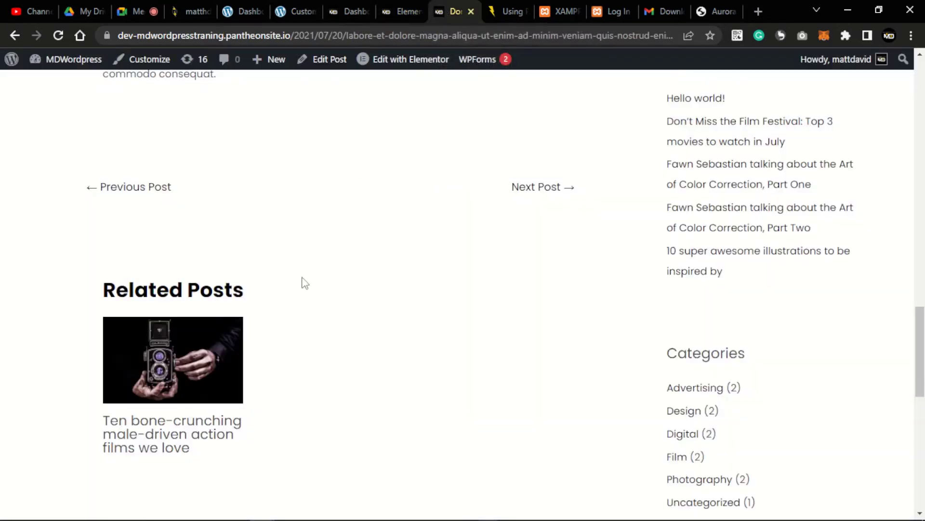
click(291, 13)
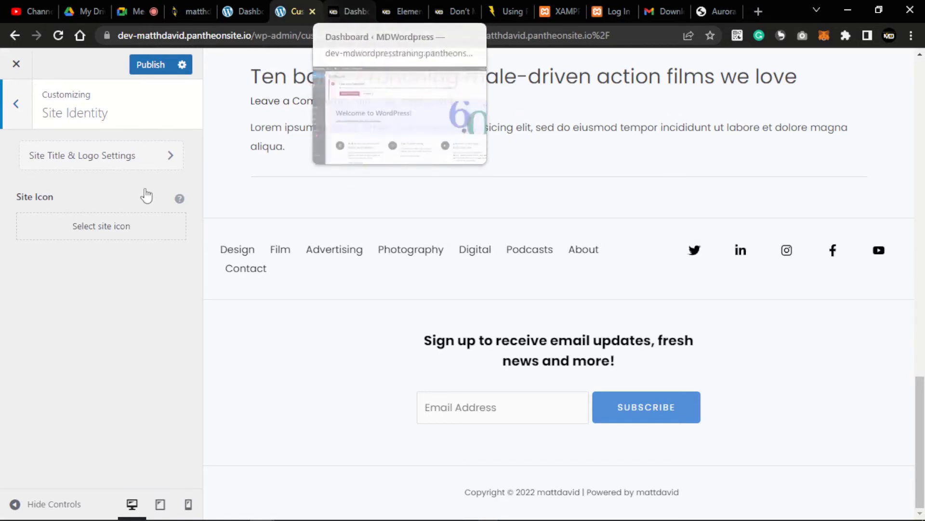
click(15, 105)
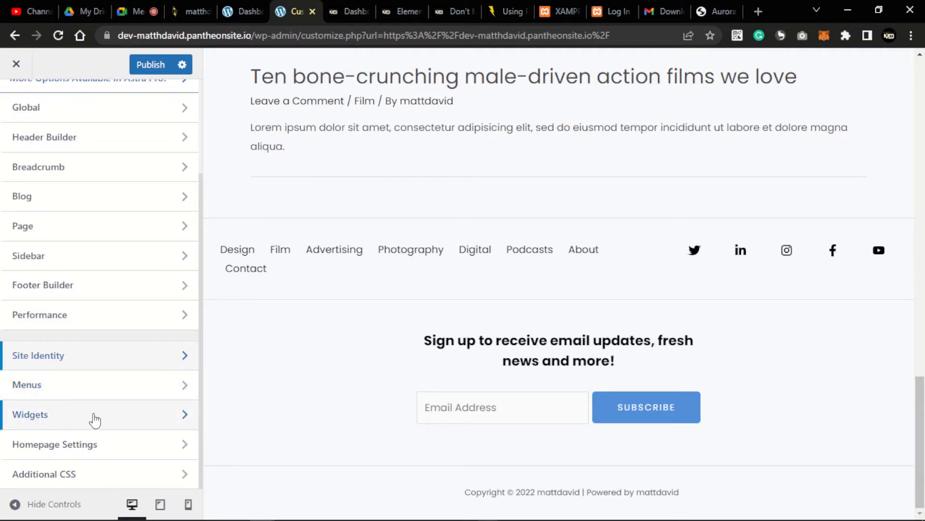
- Open the Widgets settings, check which widget areas are available for the Film page, and return to the main list
click(41, 424)
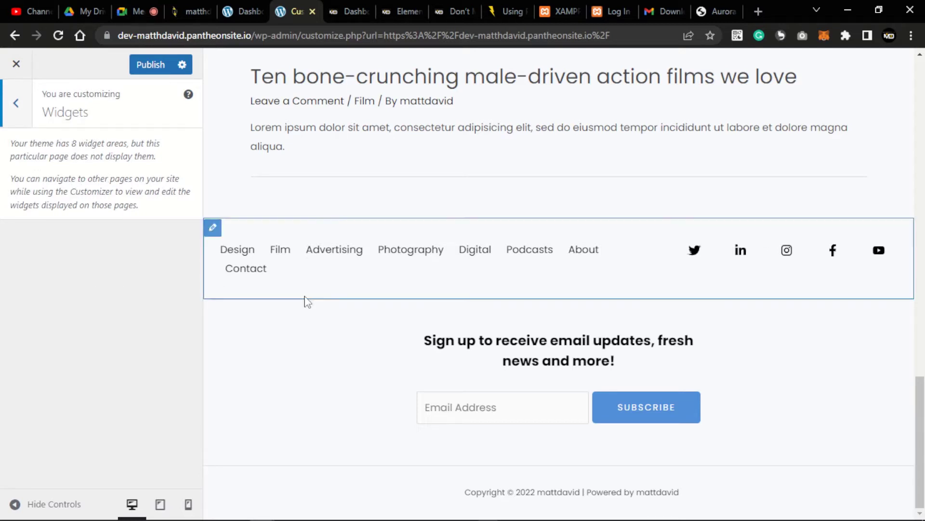
scroll(337, 260, up, 20)
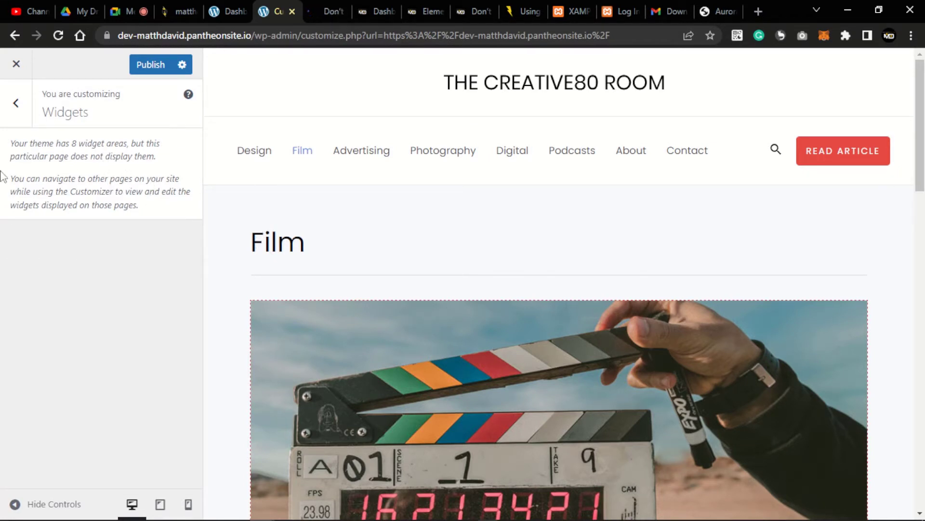
click(16, 102)
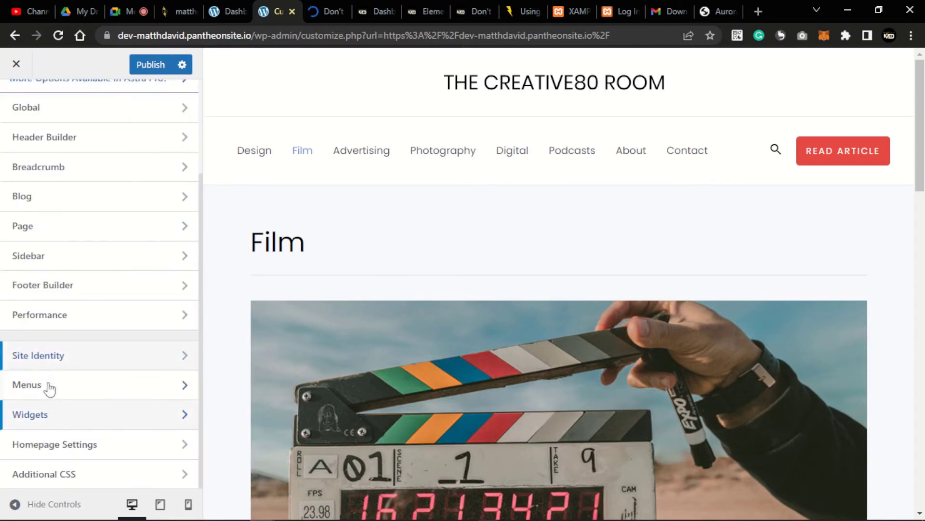
- Open the Homepage Settings and load the site's home page in the preview
click(91, 451)
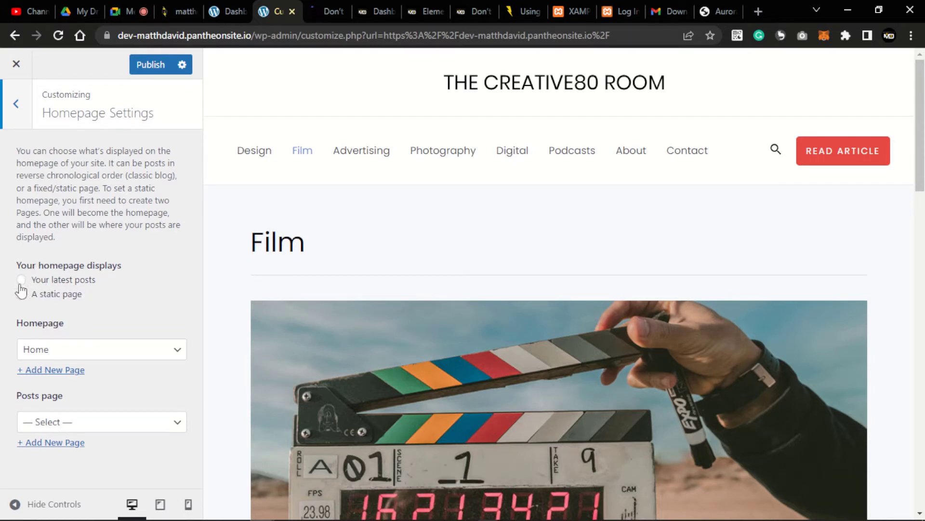
click(566, 83)
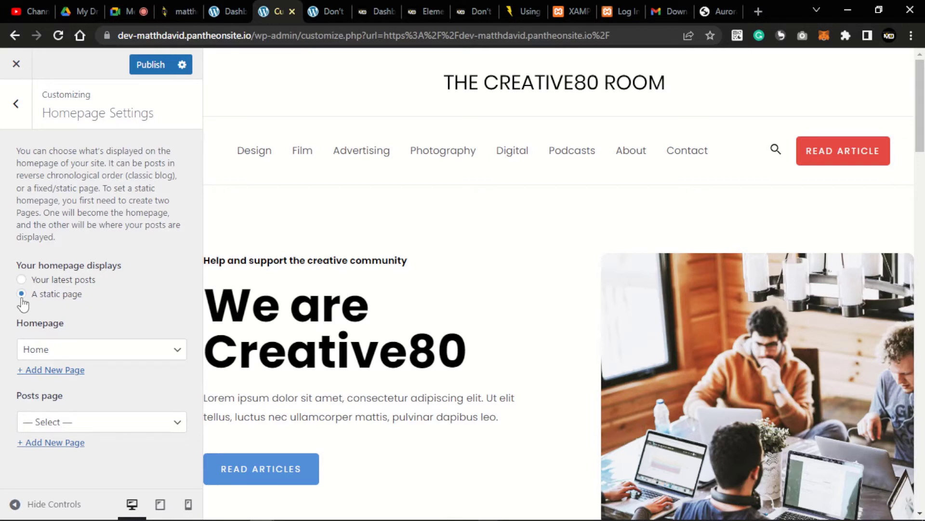
- Set the homepage to display the latest posts and look through the post list in the preview
click(21, 280)
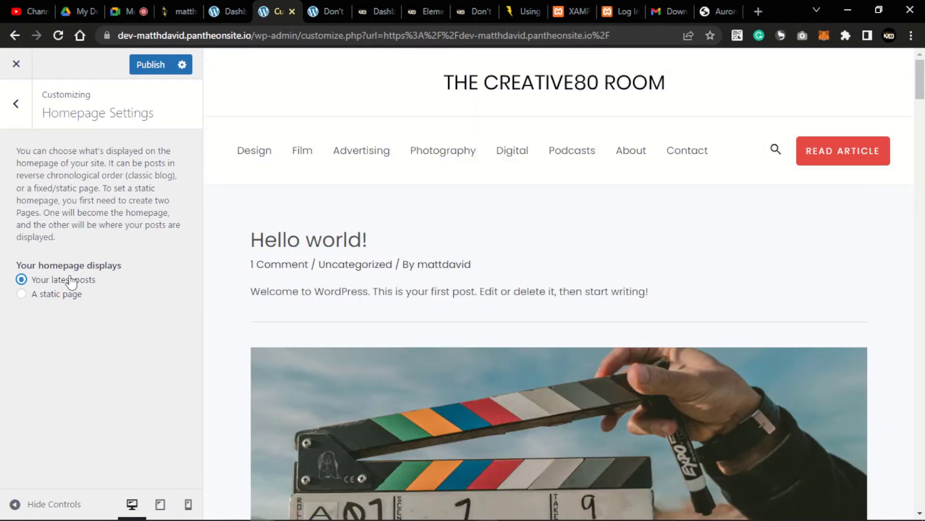
scroll(425, 278, down, 9)
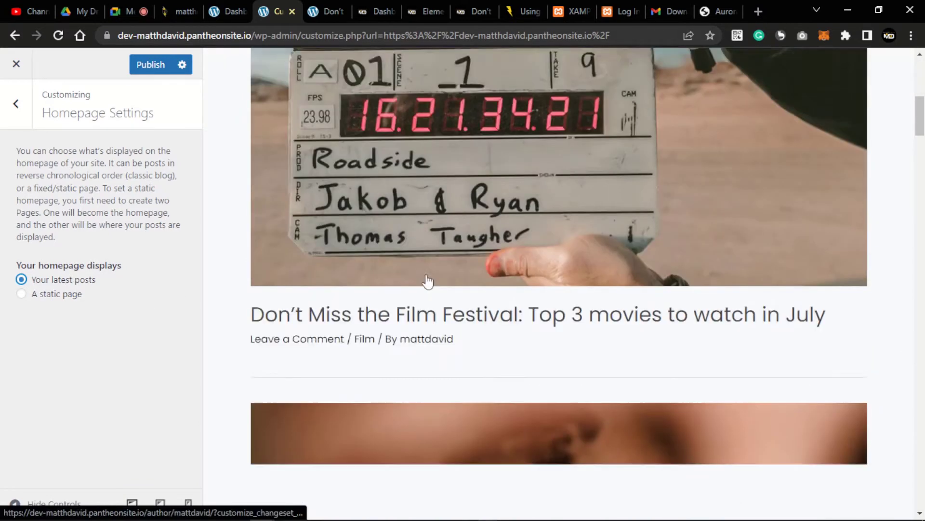
scroll(428, 280, down, 10)
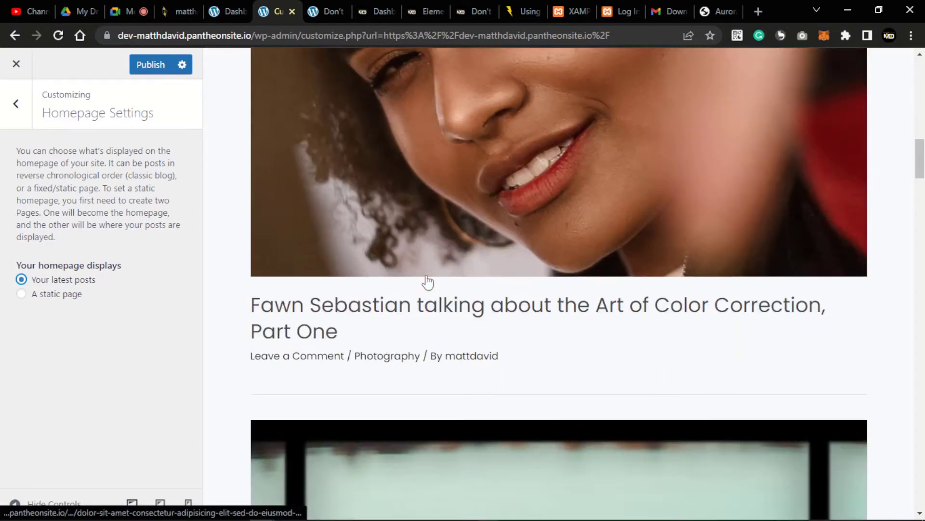
scroll(428, 281, down, 12)
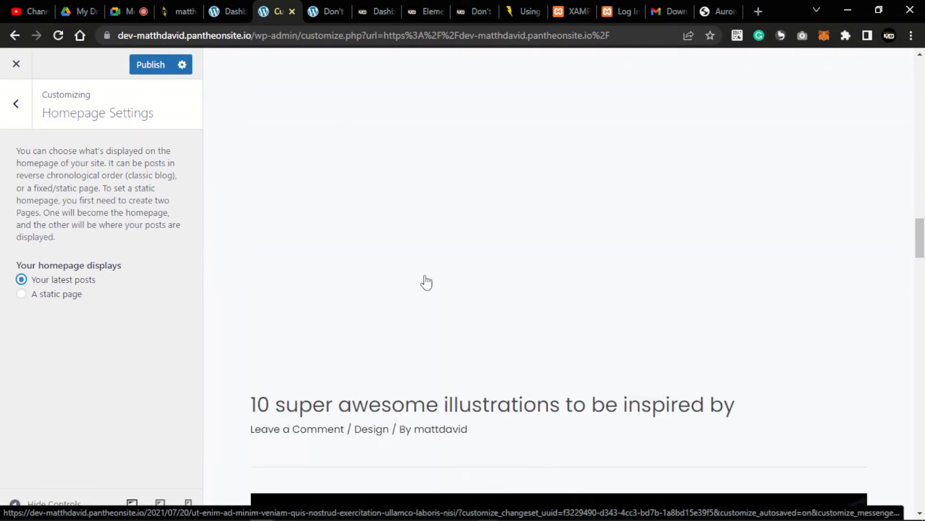
scroll(427, 282, down, 12)
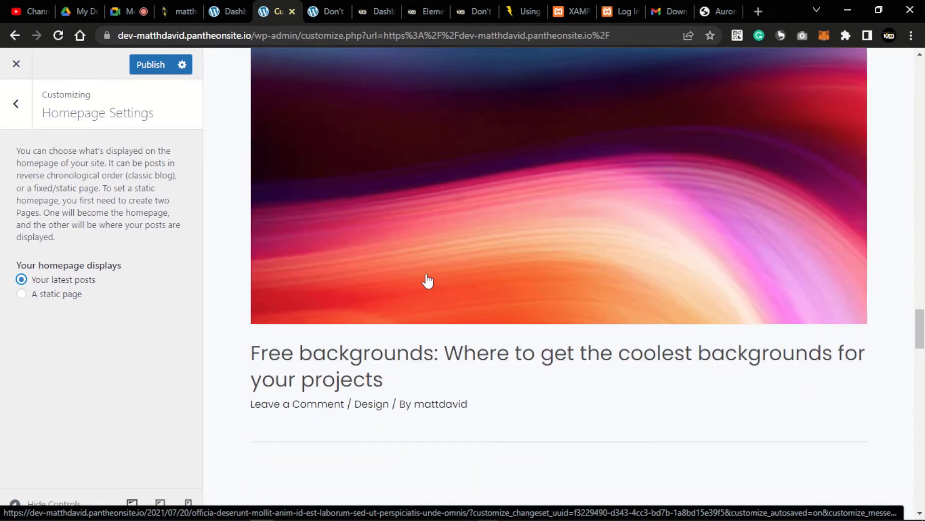
scroll(427, 281, down, 7)
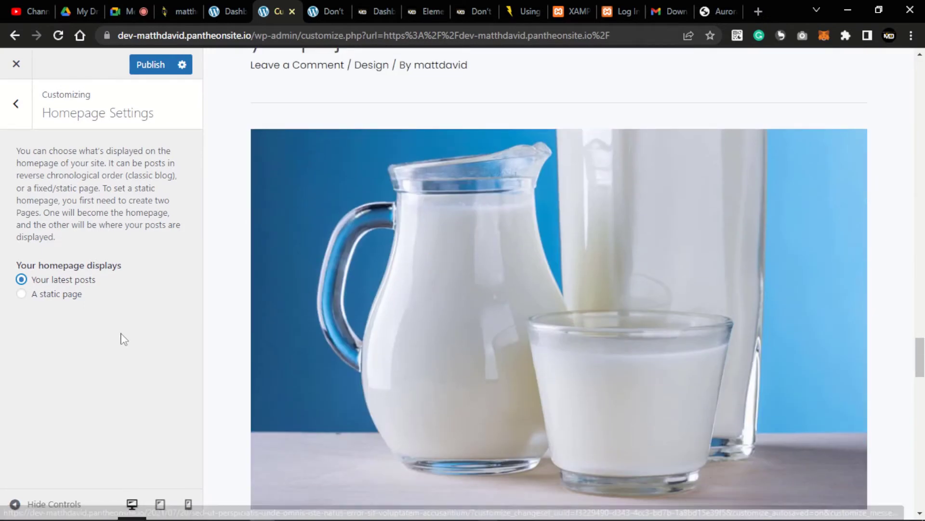
- Hide the customizer controls and examine the latest posts homepage at full width
click(15, 504)
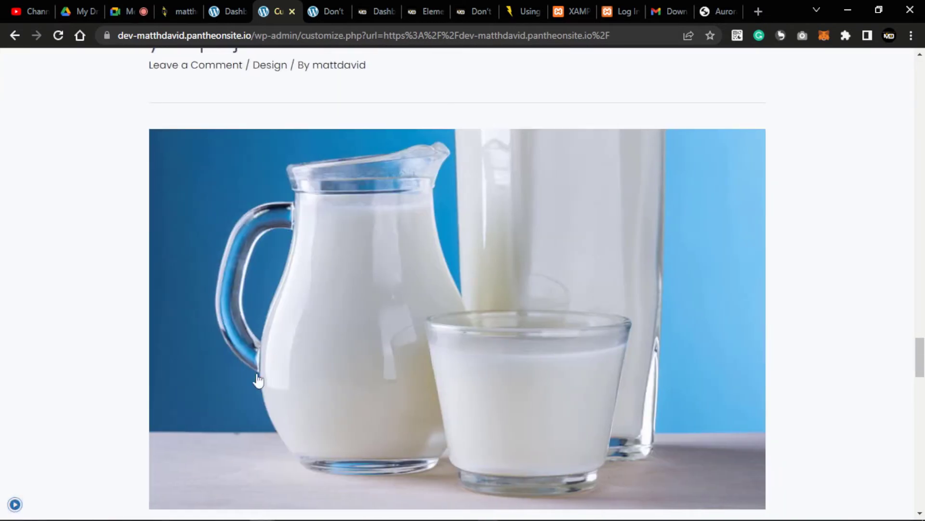
scroll(275, 357, up, 20)
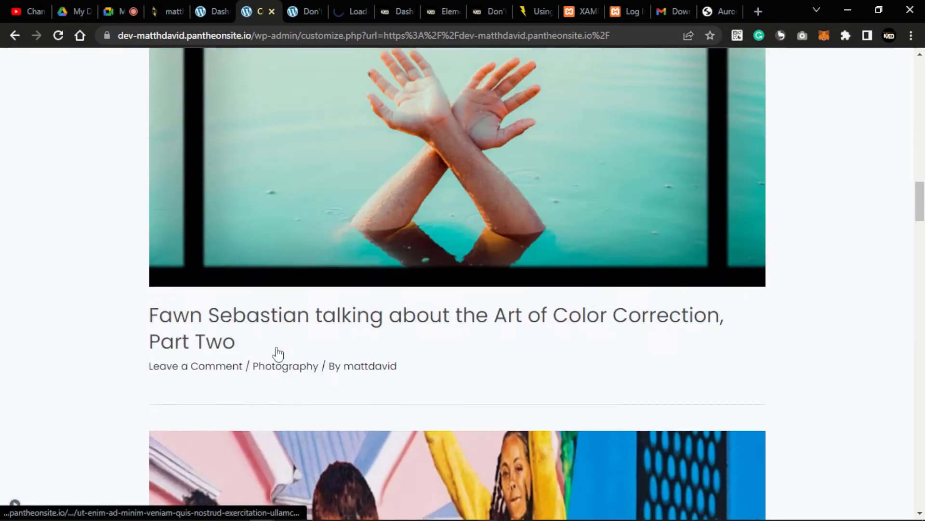
scroll(278, 355, up, 15)
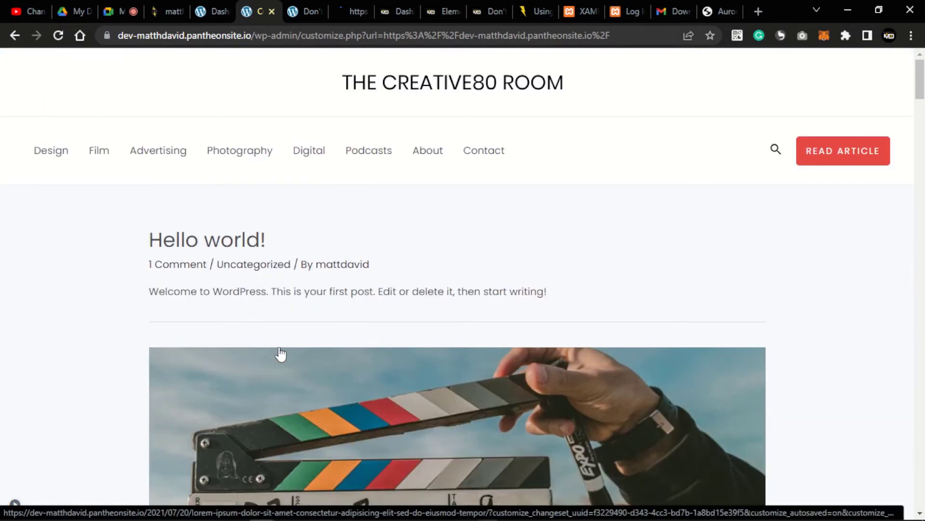
scroll(281, 354, down, 15)
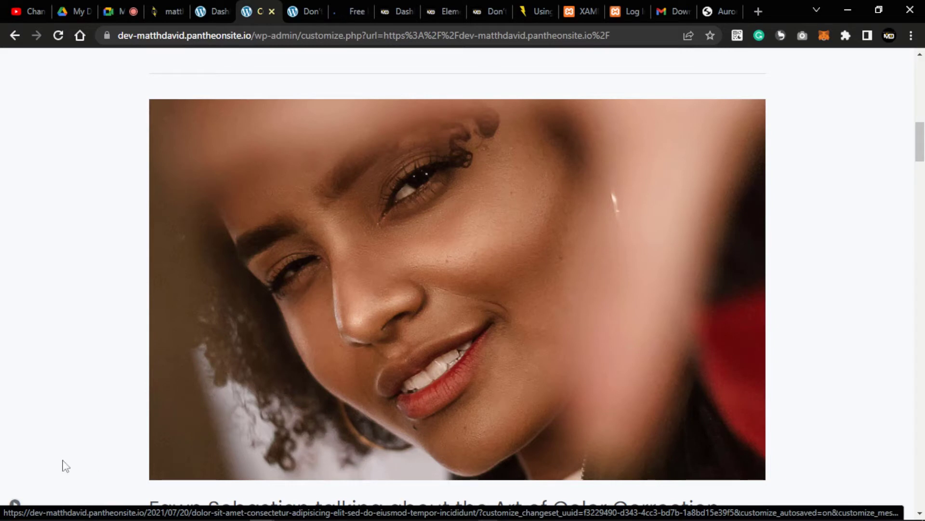
- Show the customizer controls again and set the homepage to display a static page
click(16, 505)
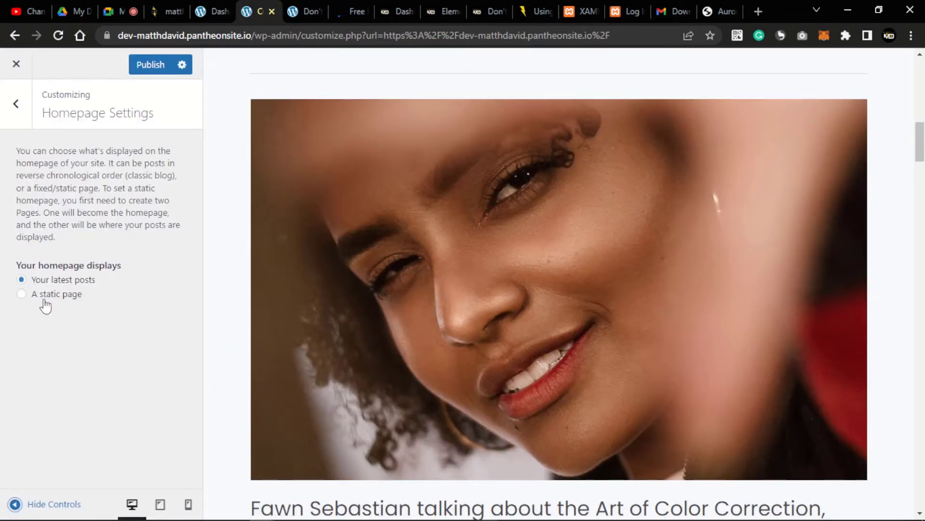
click(21, 295)
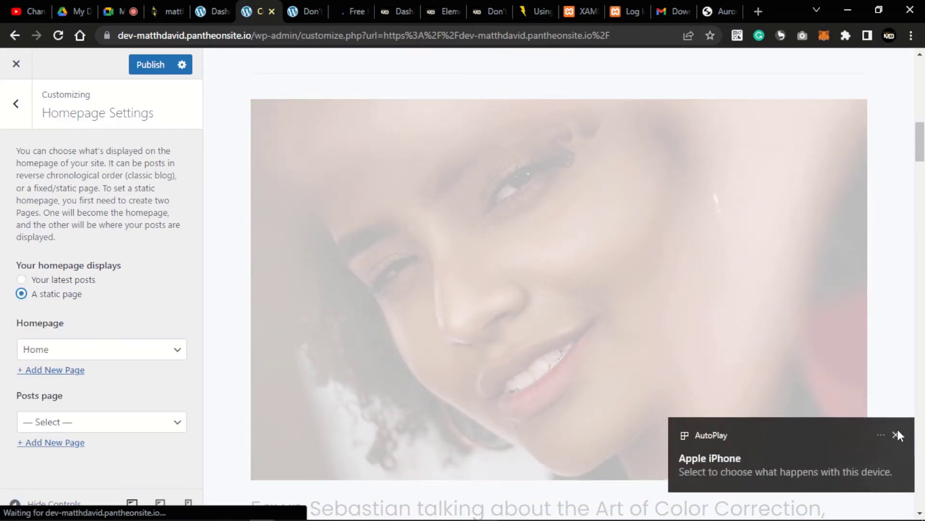
click(898, 434)
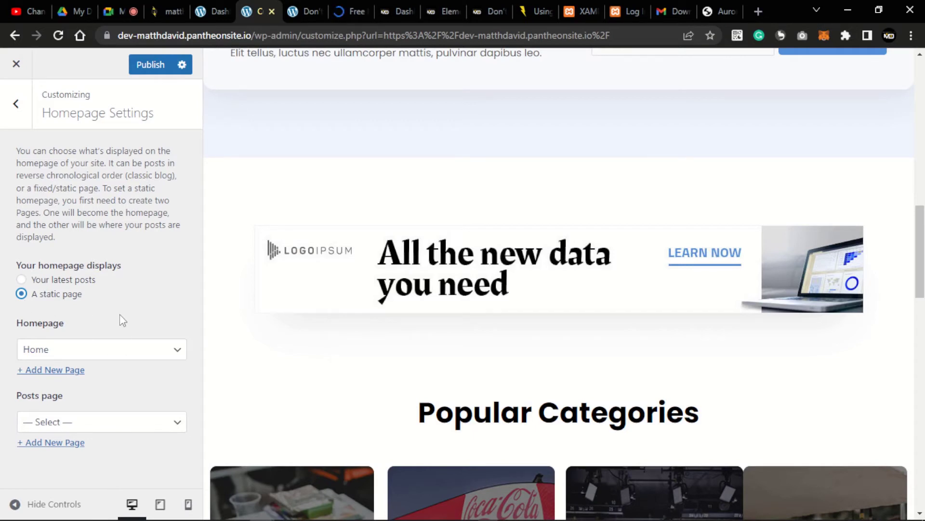
- Examine which pages can be chosen as the posts page without selecting one, and return to the main list
click(179, 423)
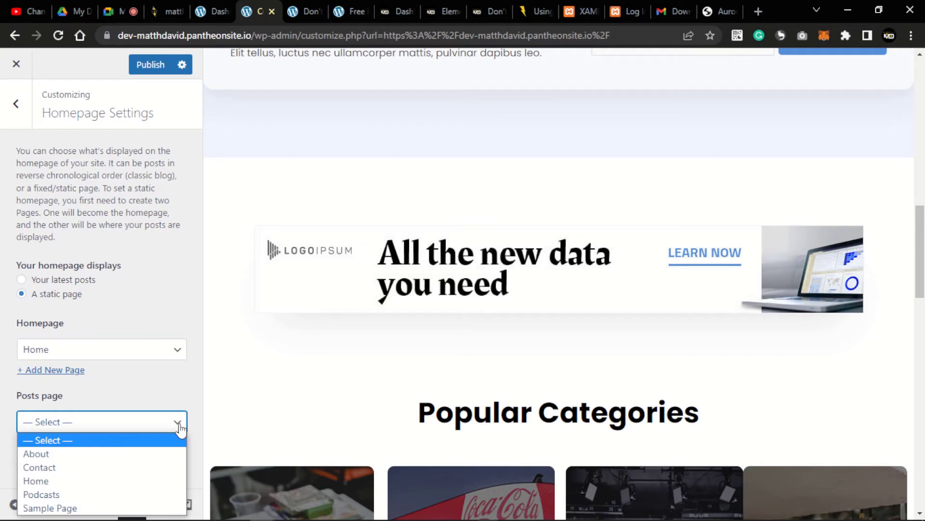
click(179, 427)
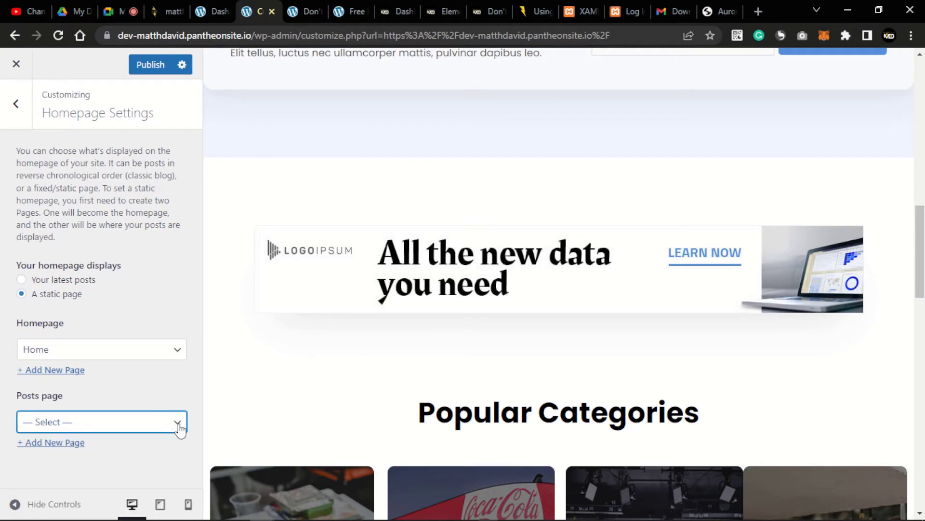
click(180, 427)
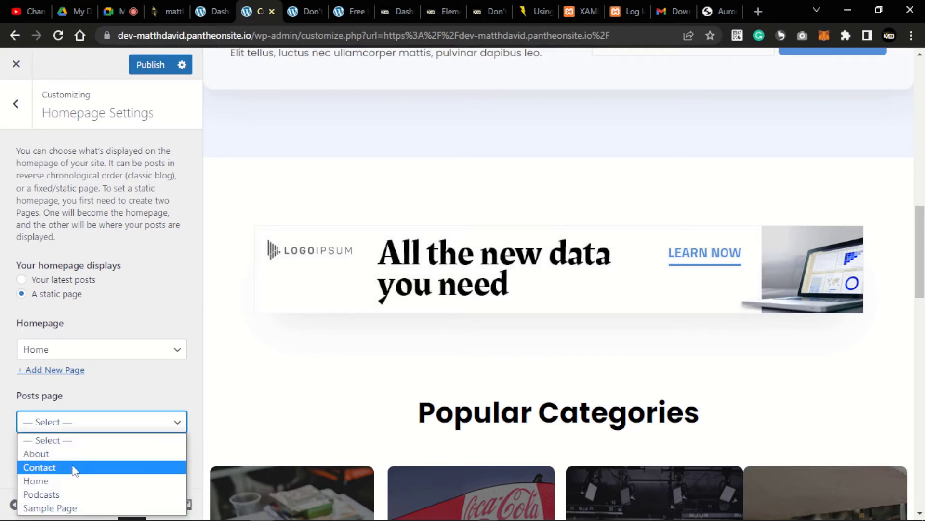
click(96, 422)
click(122, 426)
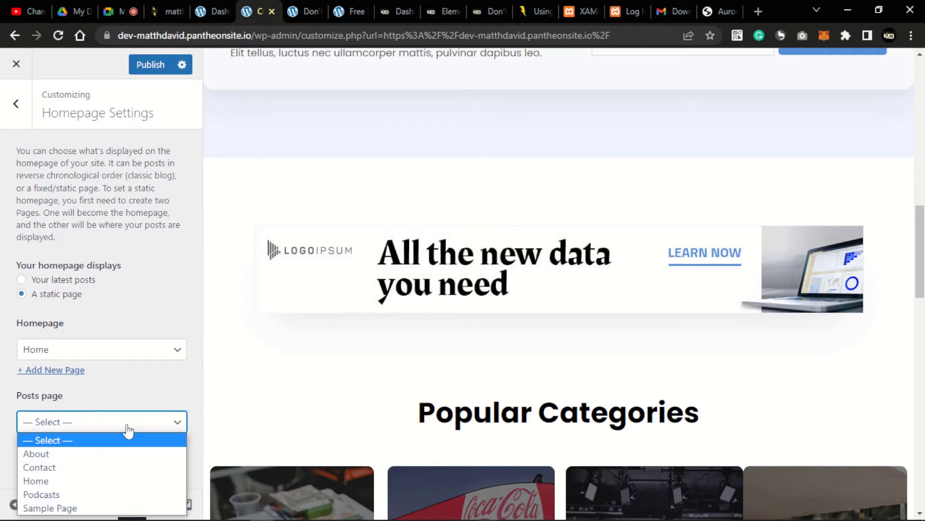
click(129, 426)
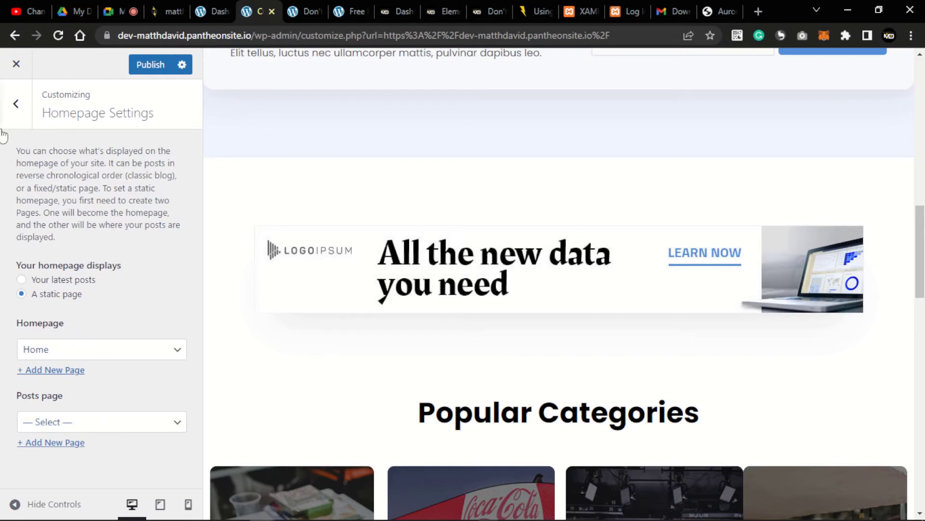
click(16, 103)
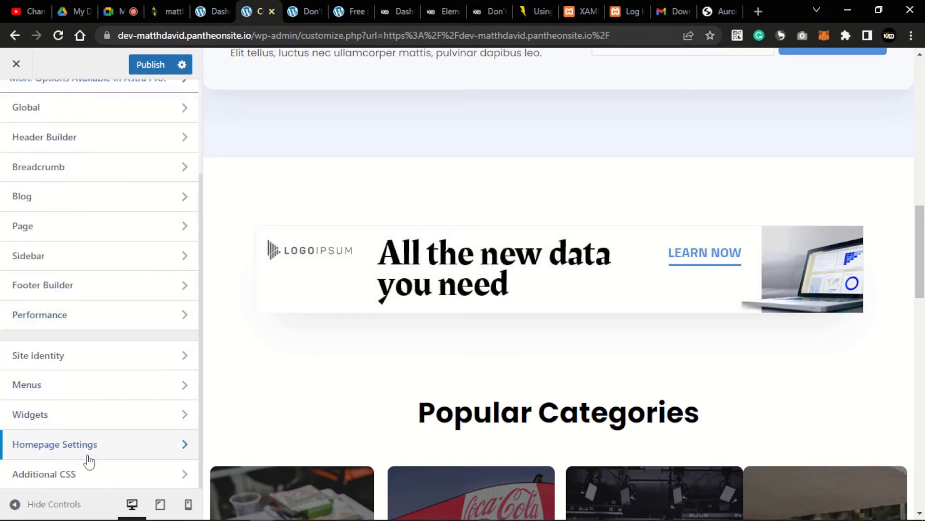
- Open Additional CSS, examine the code editing area, and return to the main list
click(76, 483)
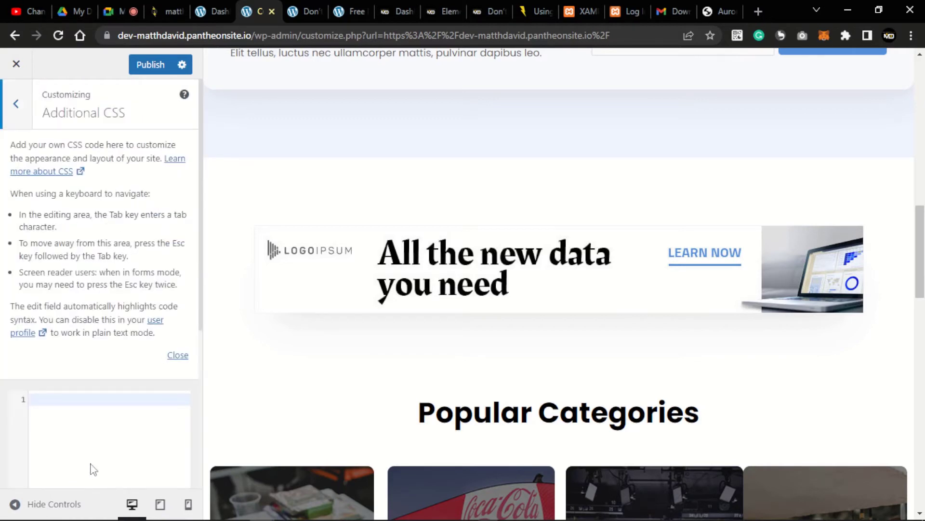
click(79, 401)
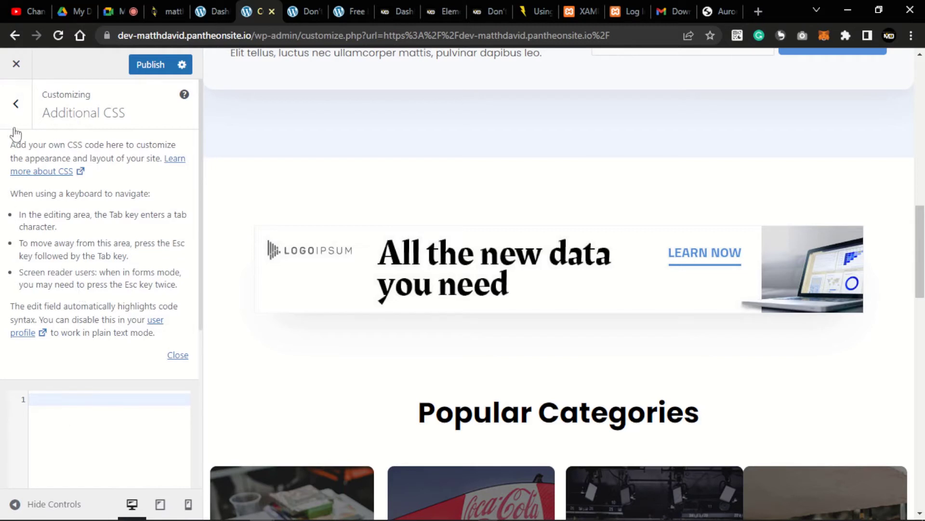
click(16, 104)
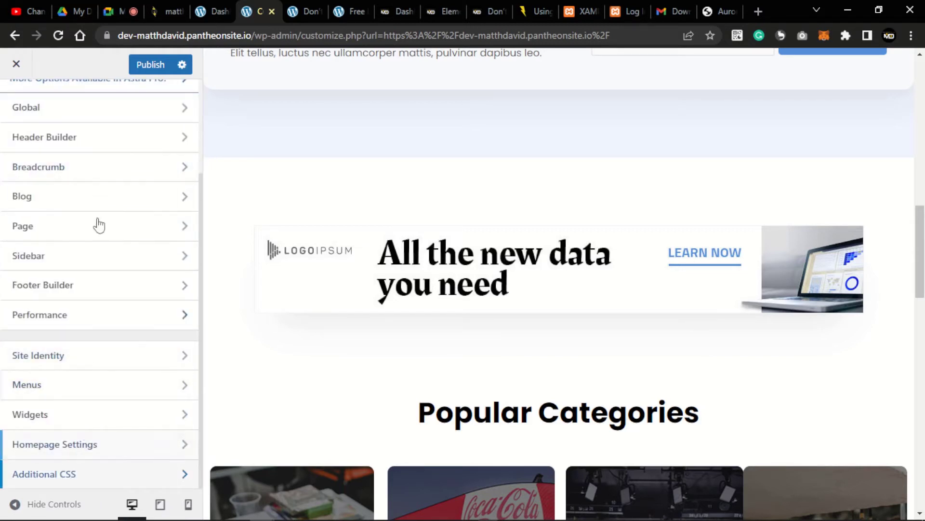
scroll(77, 243, up, 3)
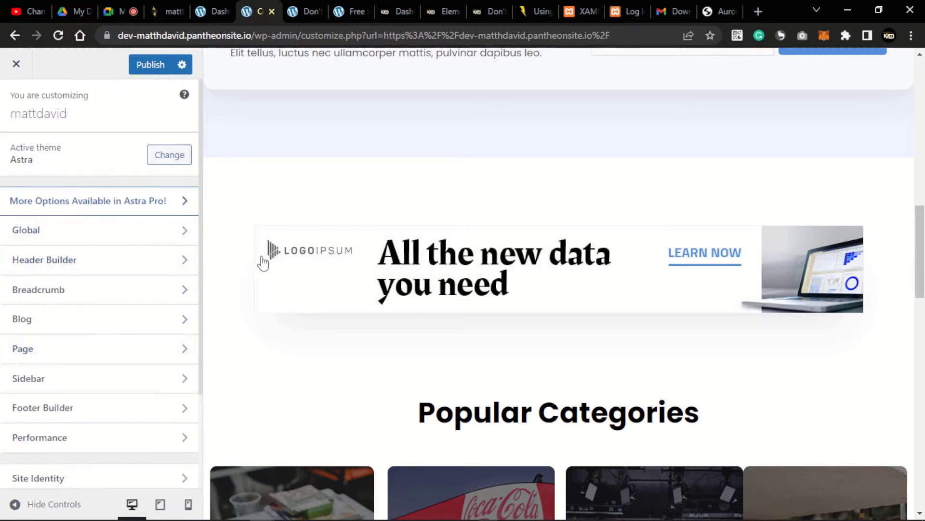
scroll(320, 285, up, 10)
scroll(341, 283, down, 12)
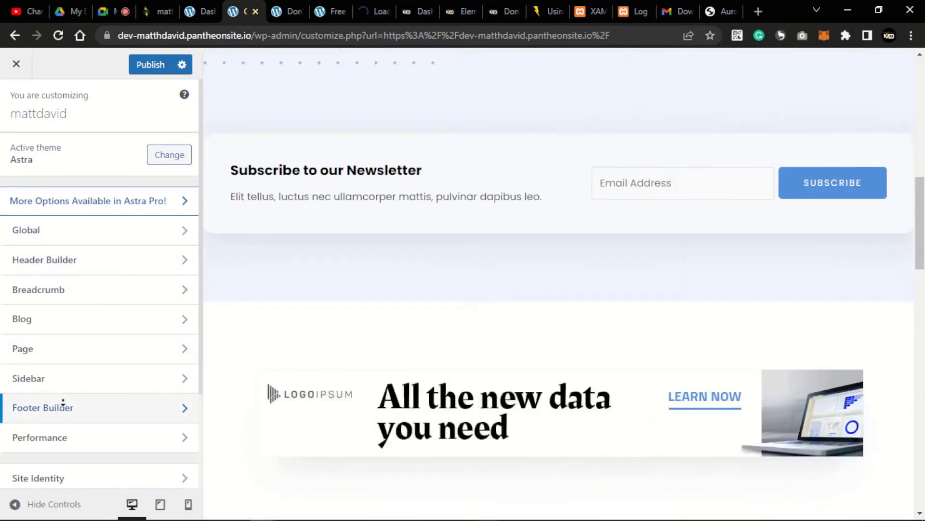
scroll(346, 222, up, 4)
scroll(346, 223, up, 5)
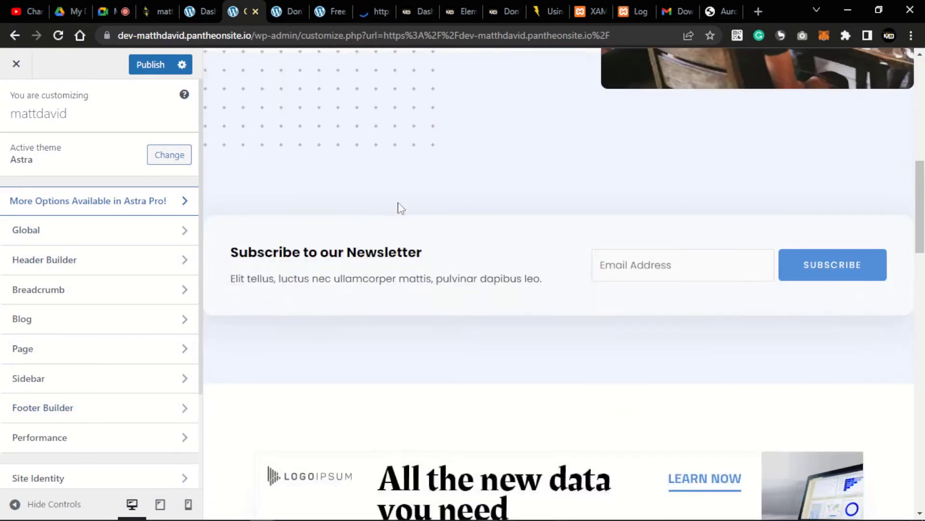
scroll(358, 211, up, 1)
middle_click(355, 209)
middle_click(545, 224)
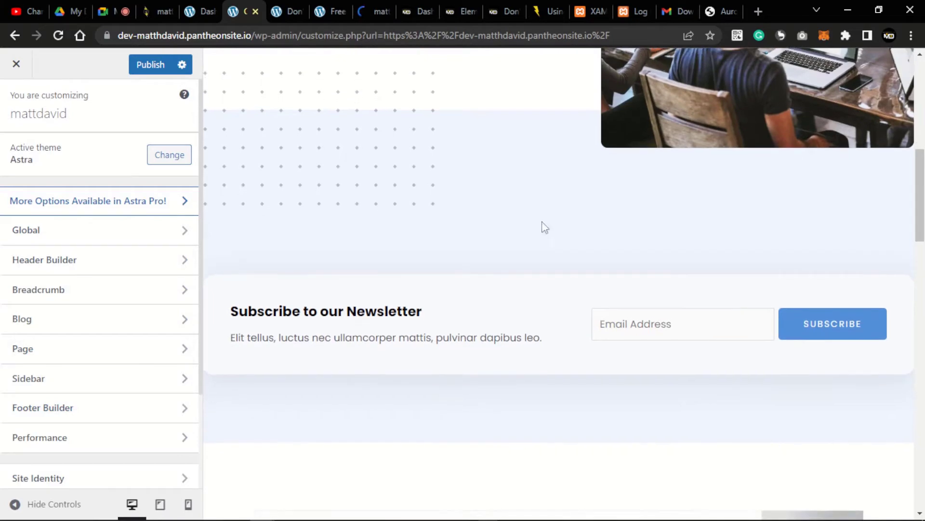
- Open the Site Title & Logo settings within Site Identity
middle_click(530, 216)
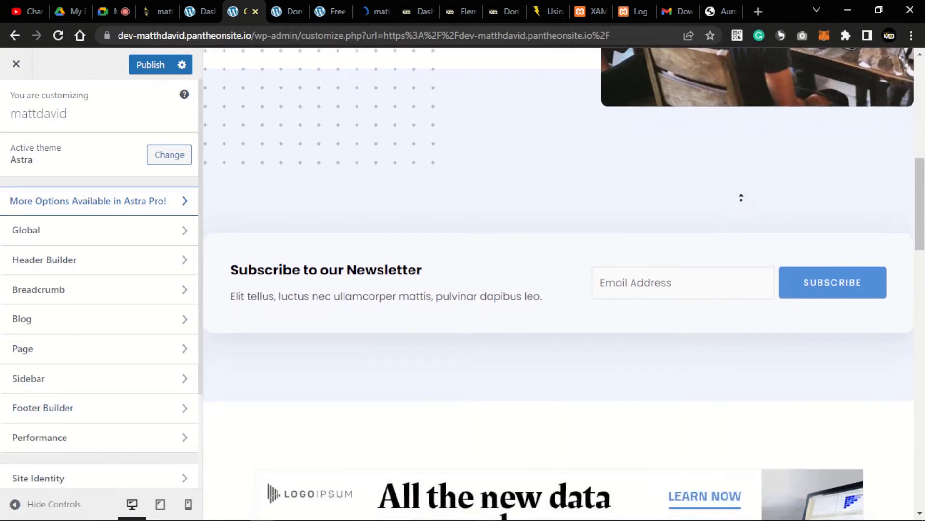
middle_click(788, 224)
drag(922, 220, 924, 115)
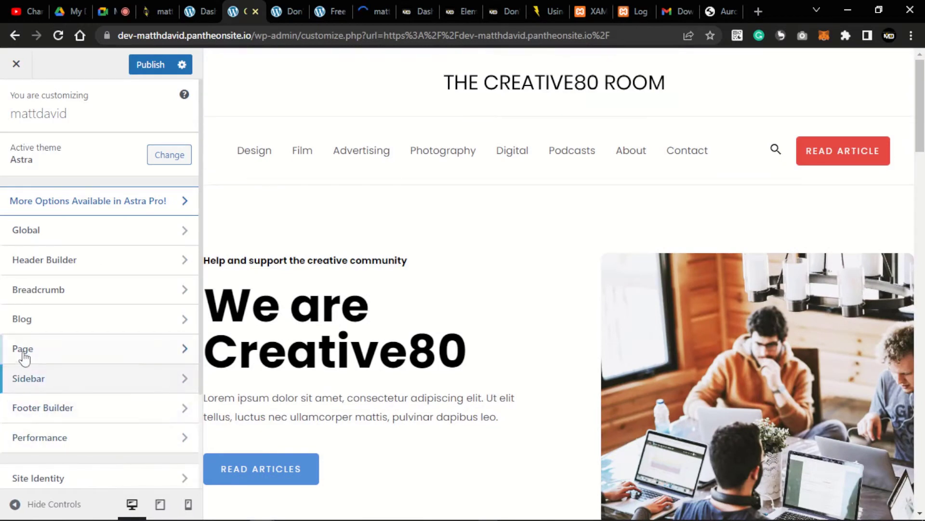
click(52, 485)
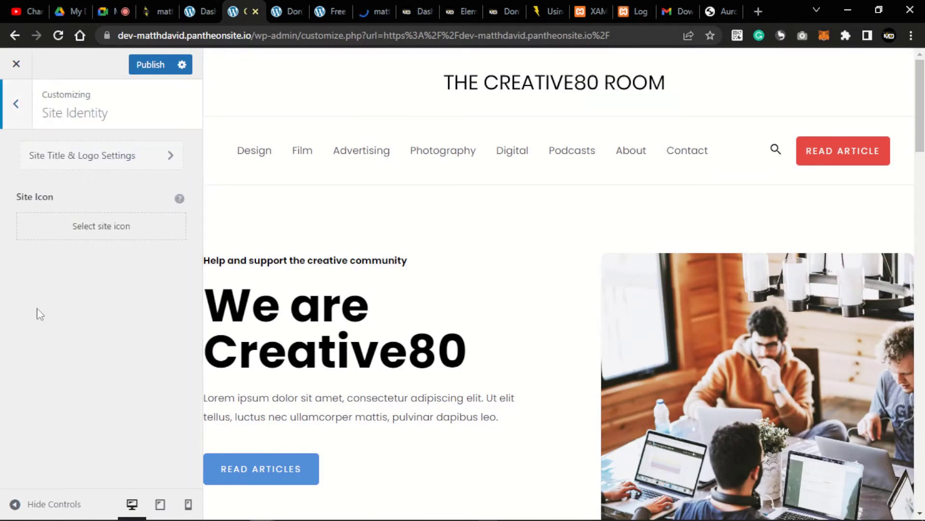
click(94, 156)
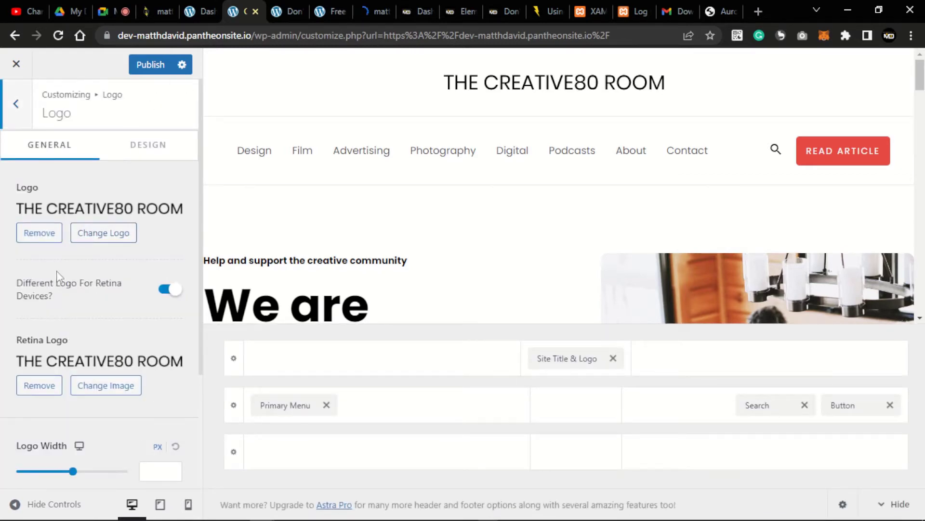
- Upload the image "channel-watermark copy" from a Documents subfolder as the replacement site logo
click(120, 233)
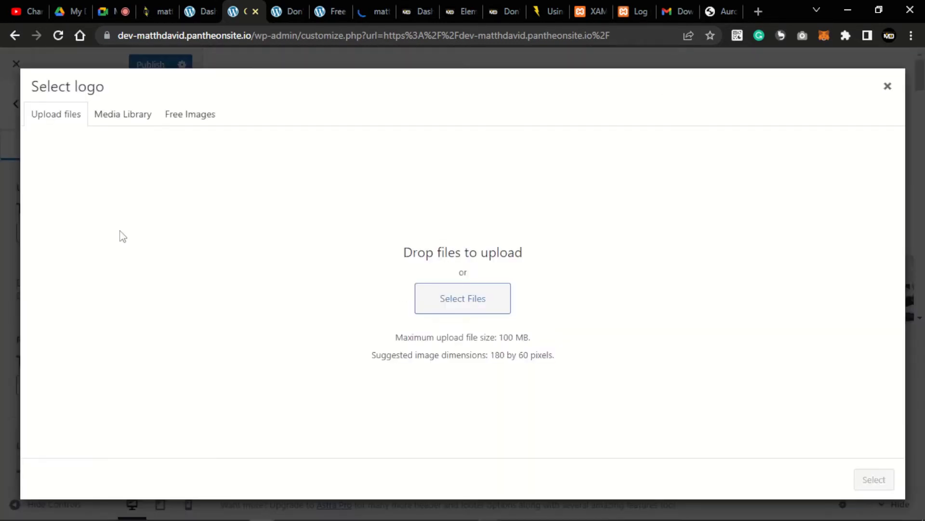
click(461, 309)
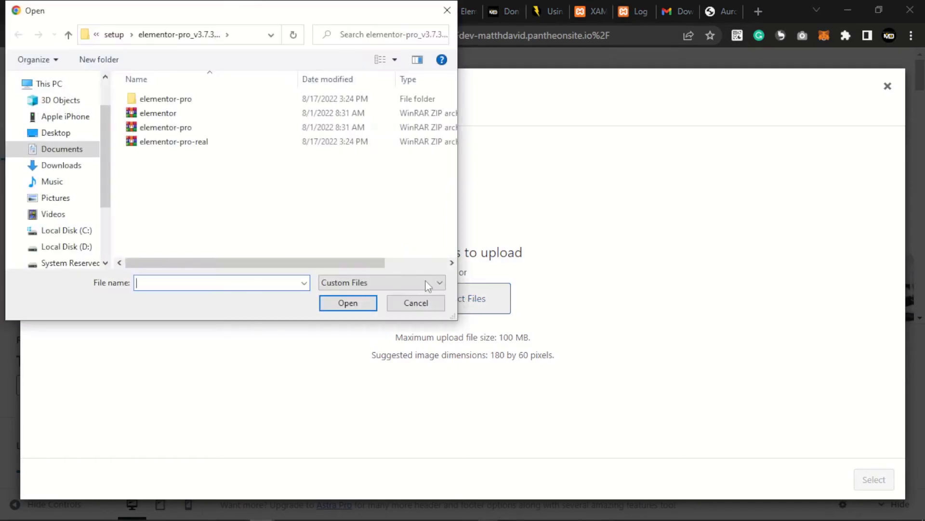
click(78, 153)
scroll(344, 197, down, 7)
scroll(209, 213, up, 4)
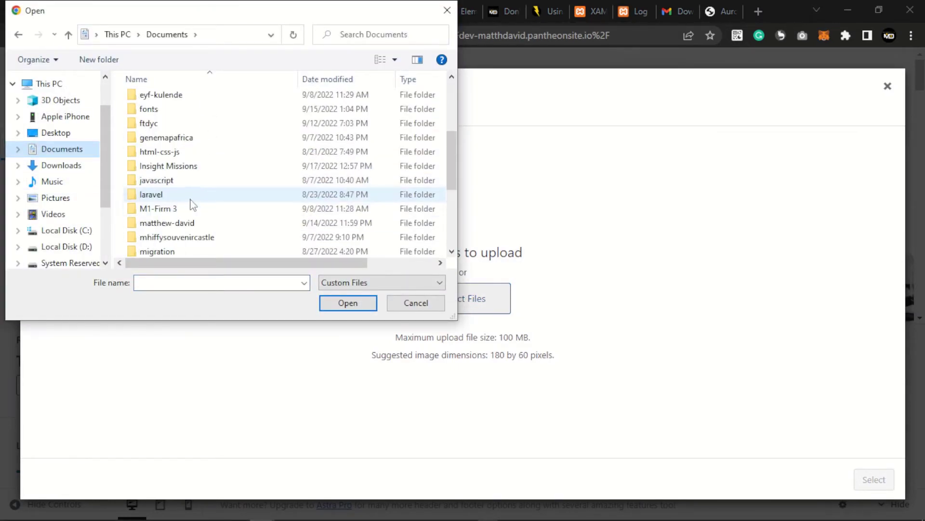
double_click(188, 222)
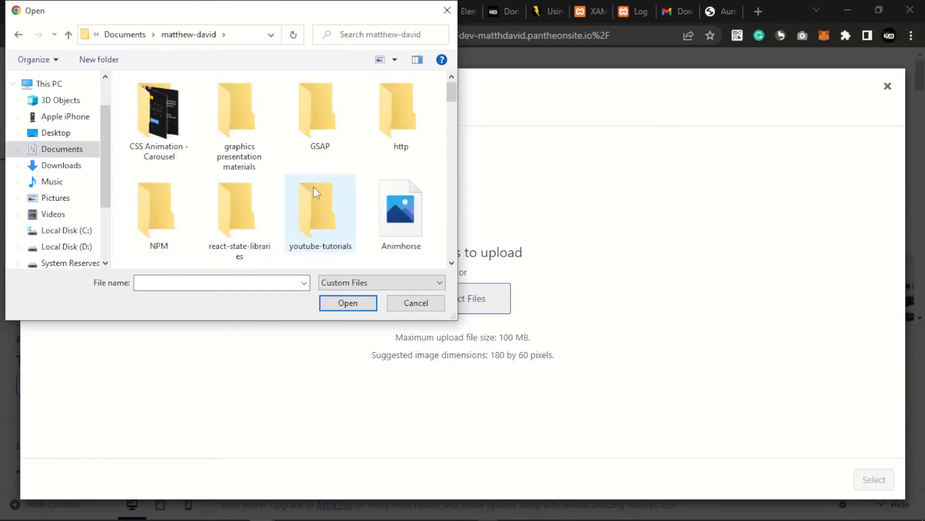
scroll(381, 164, down, 3)
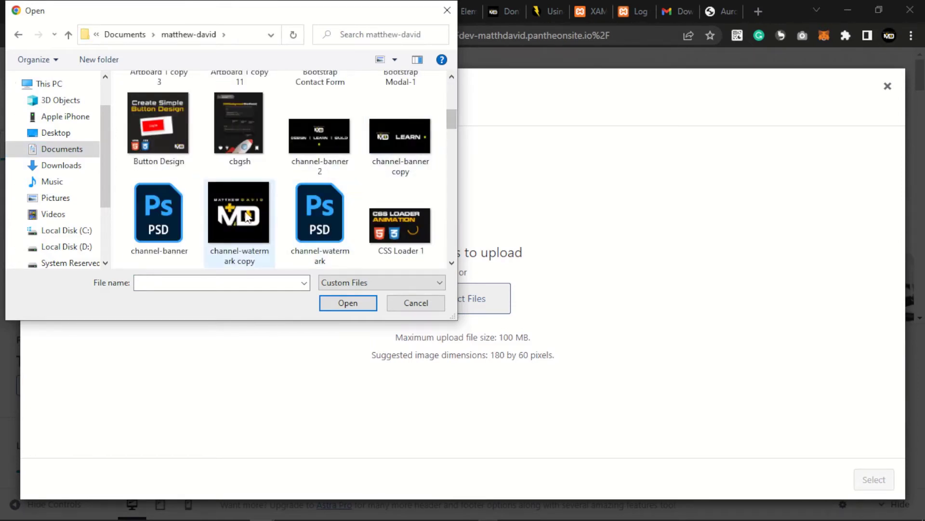
click(243, 217)
click(365, 304)
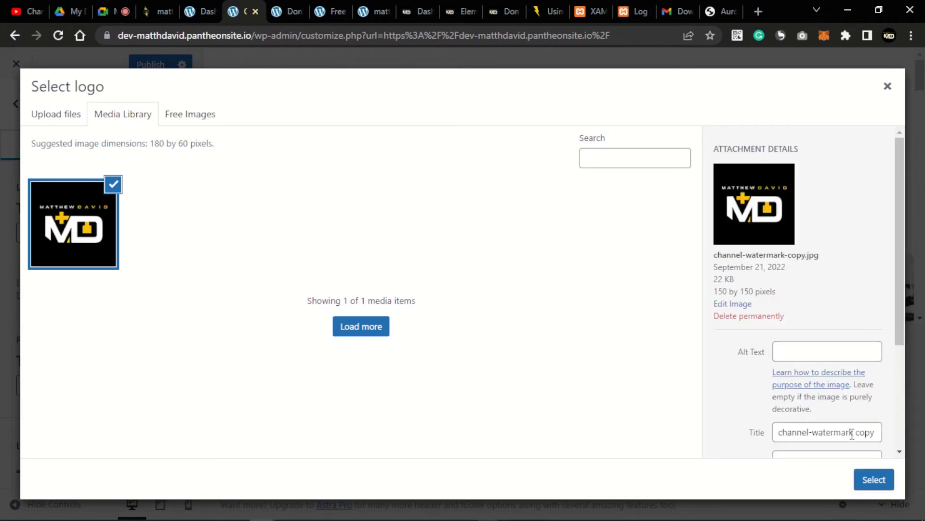
- Use the uploaded image as the logo, extending the crop area to cover the whole picture
click(883, 486)
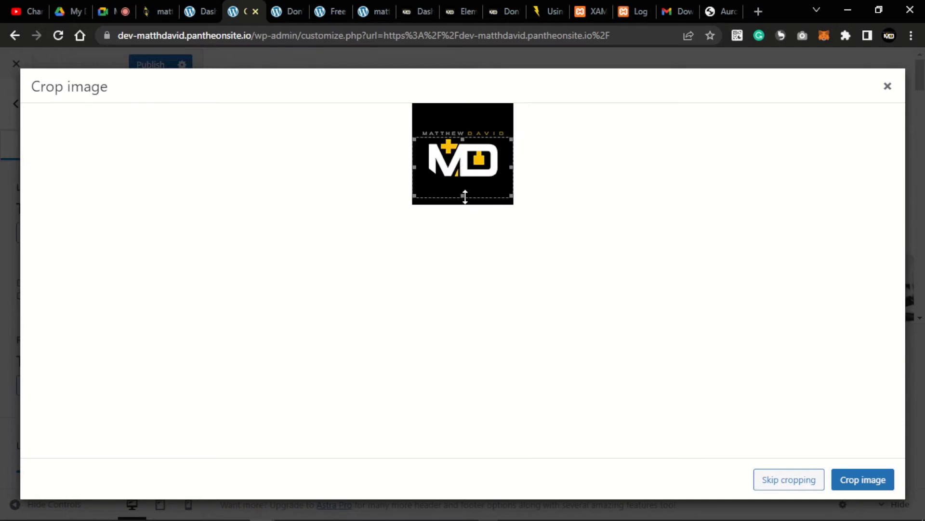
drag(465, 197, 464, 206)
drag(460, 138, 464, 101)
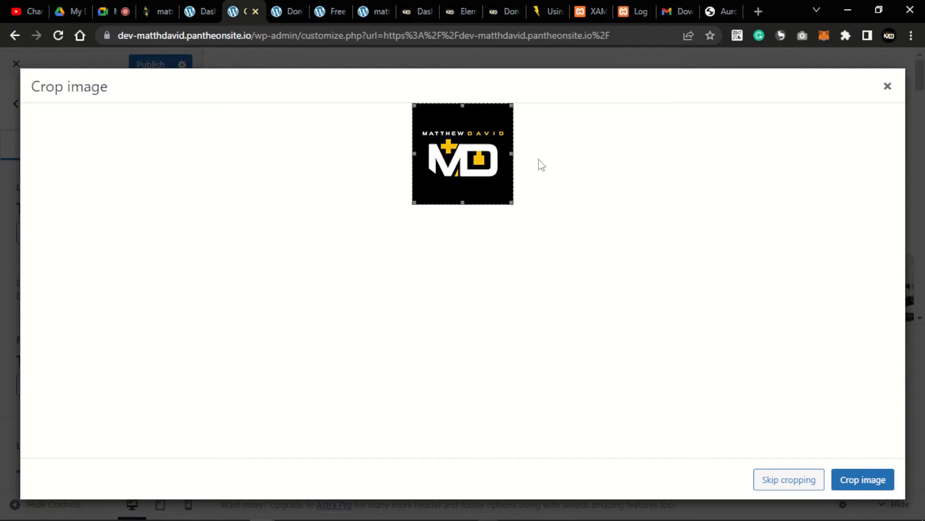
click(874, 479)
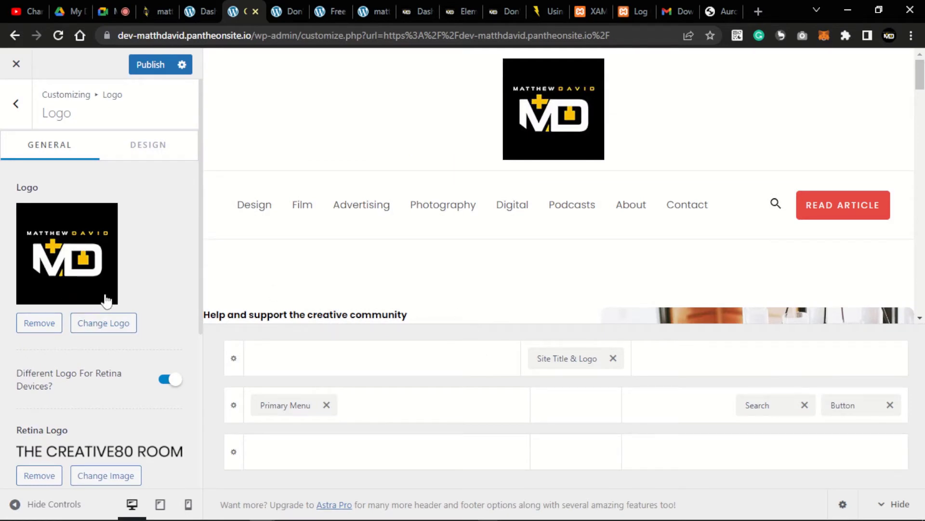
- Replace the retina logo with the "channel-watermark copy" image from the media library
scroll(107, 318, down, 3)
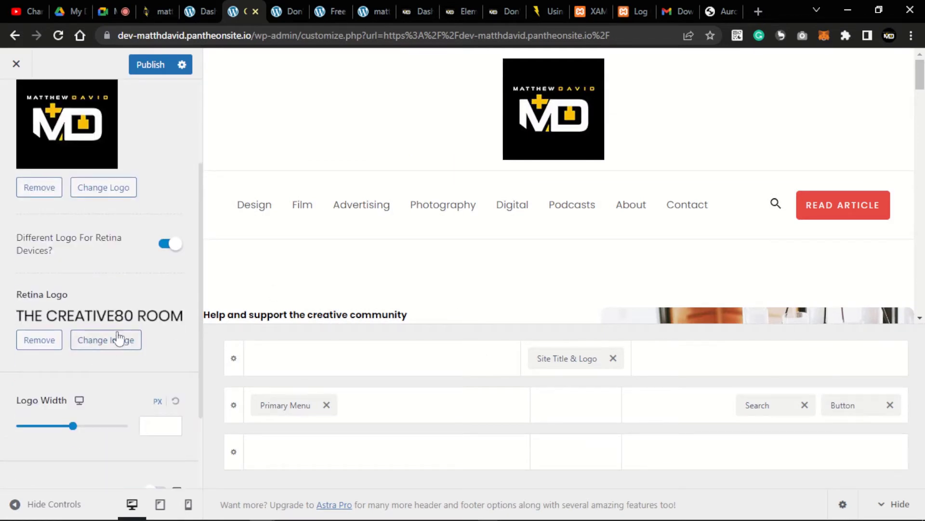
click(118, 348)
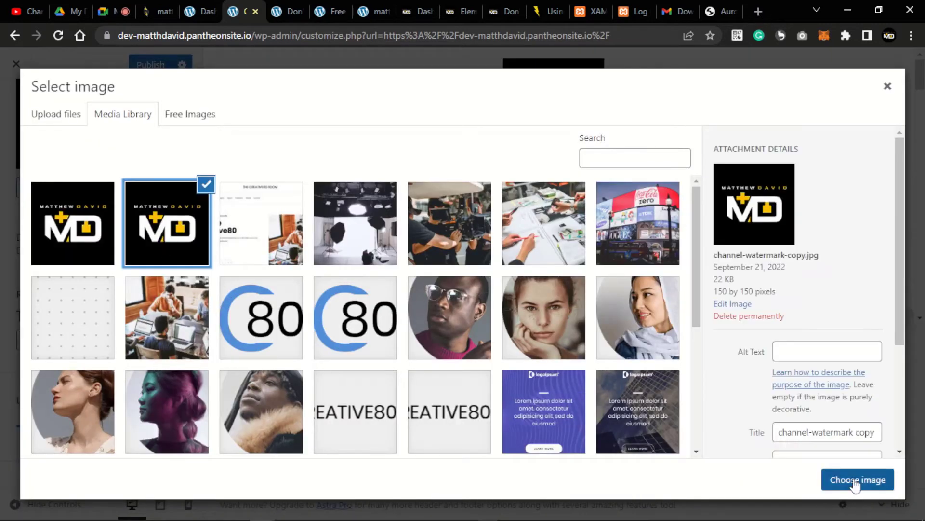
click(838, 478)
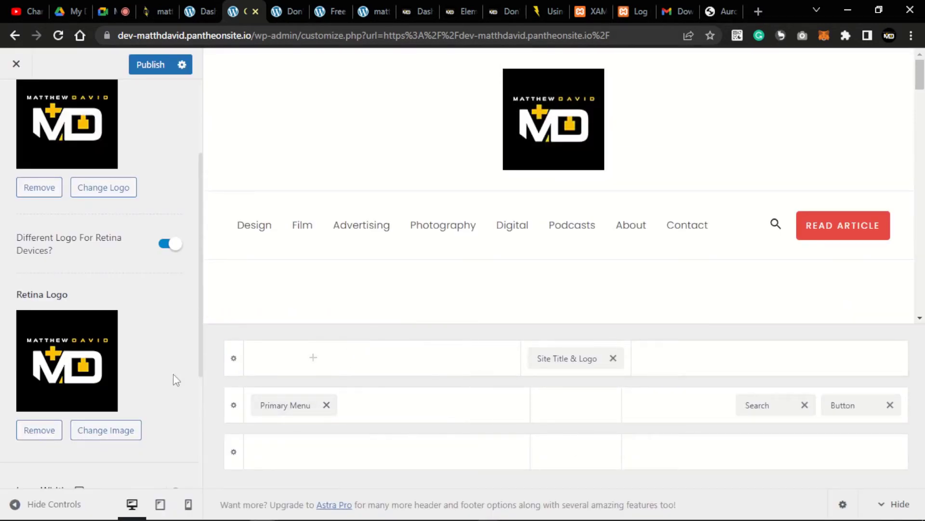
- Switch to the tablet preview and set the logo width to 72 px
scroll(169, 367, down, 4)
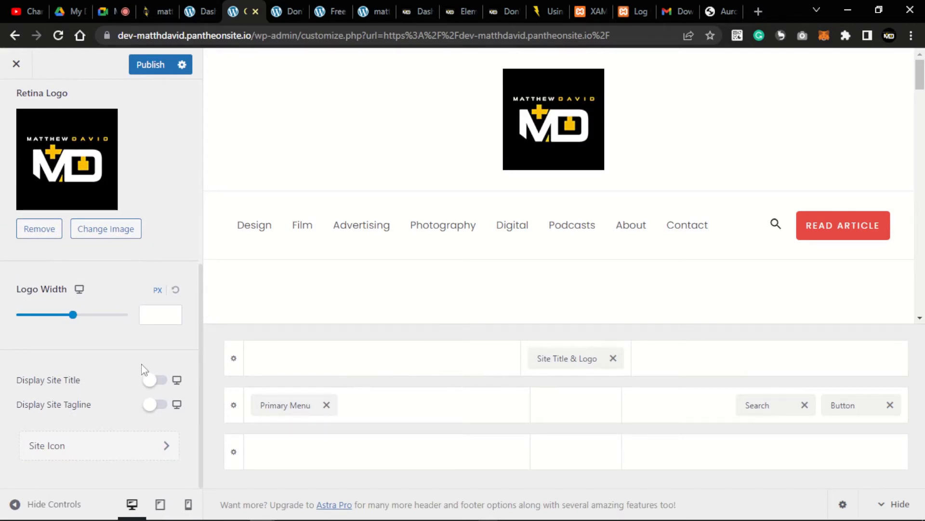
scroll(144, 369, up, 4)
scroll(154, 376, down, 4)
click(161, 506)
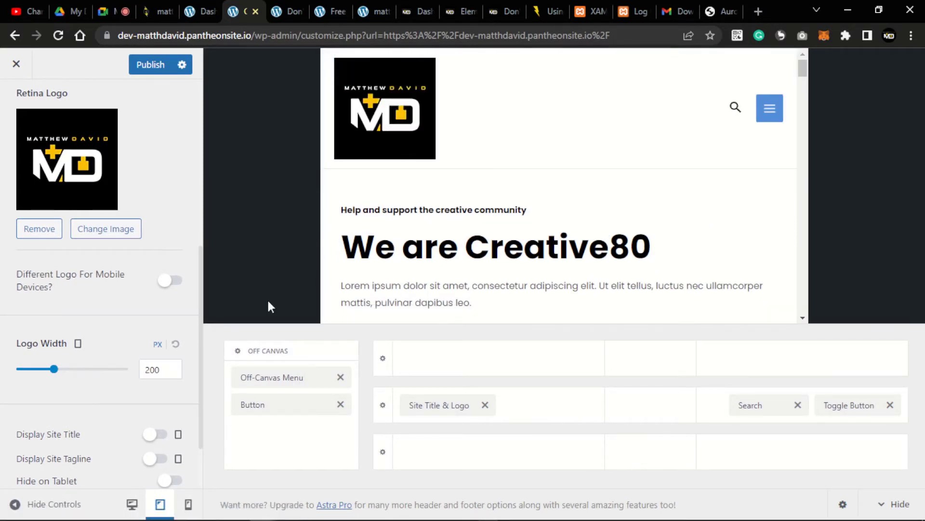
drag(53, 373, 36, 377)
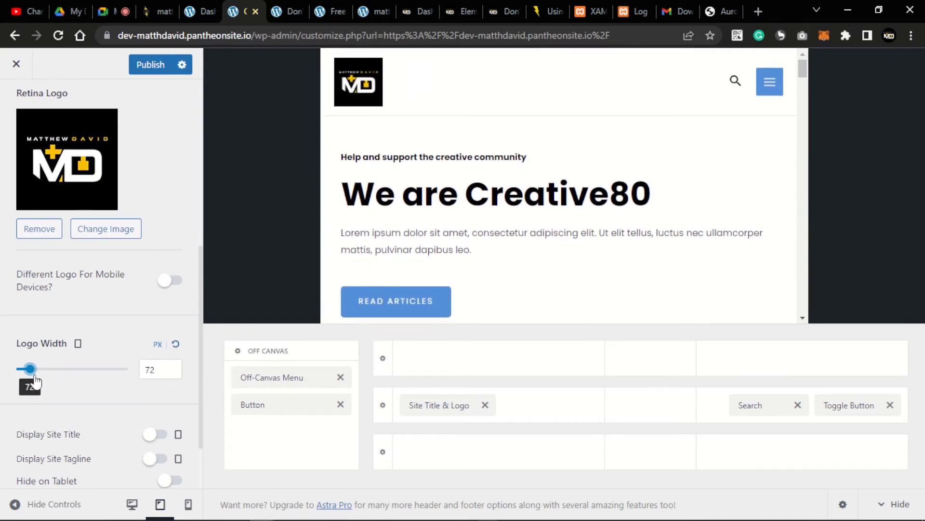
- Set the logo width for mobile to 44 px and return to the tablet preview
click(188, 503)
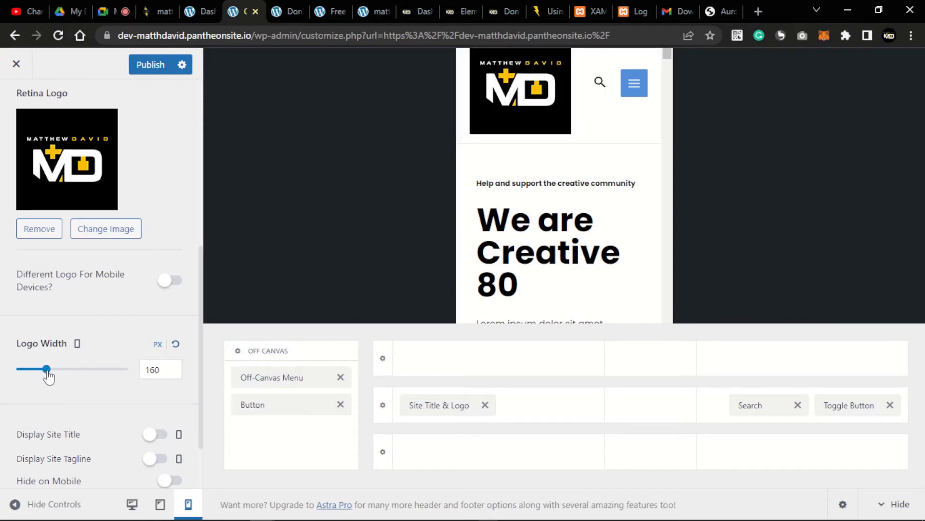
drag(46, 369, 31, 384)
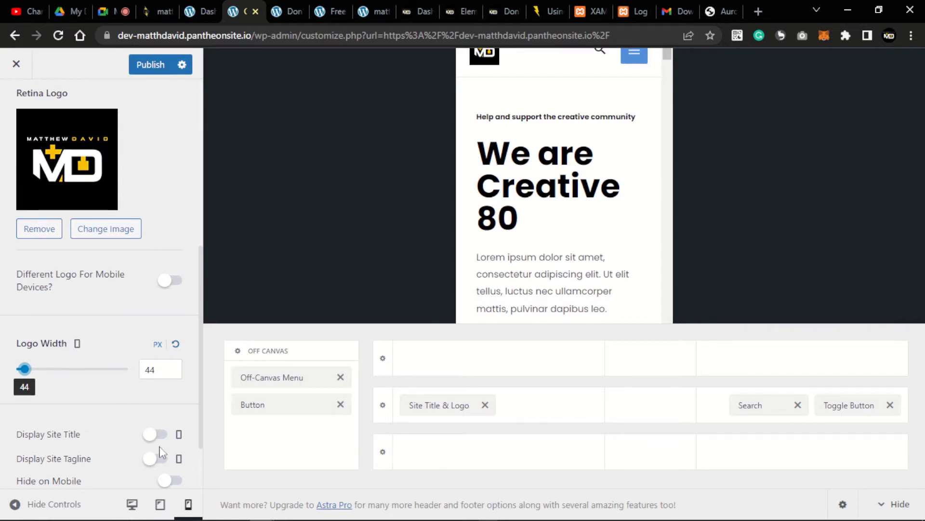
click(162, 507)
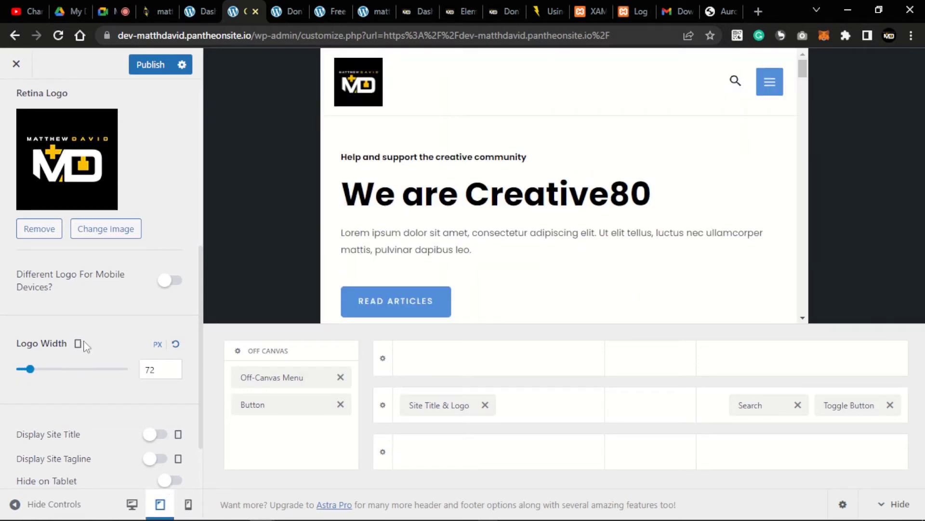
- Set the logo width for desktop to 81 px
click(132, 504)
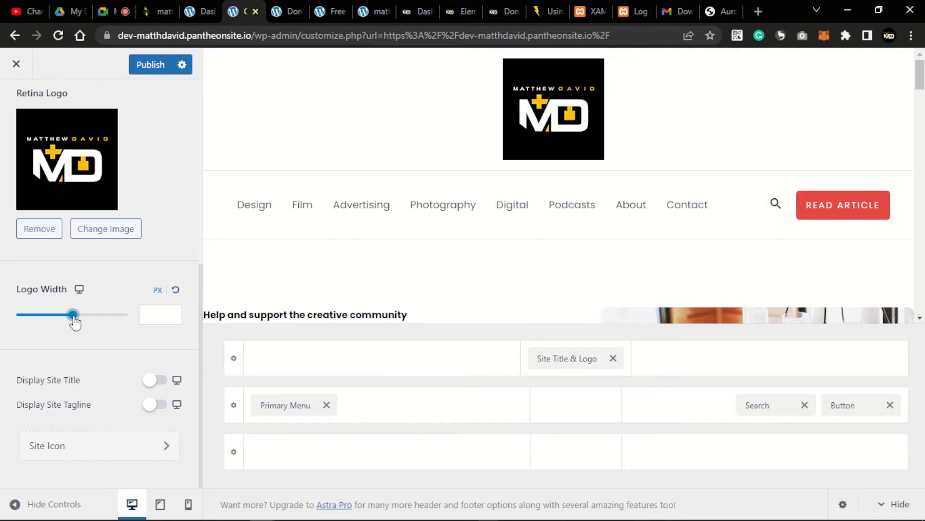
drag(76, 315, 52, 320)
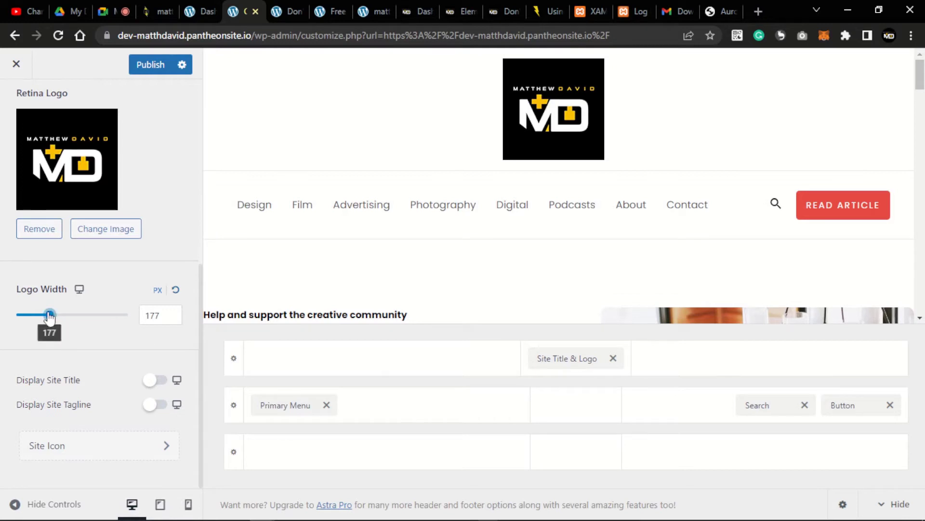
drag(50, 314, 33, 317)
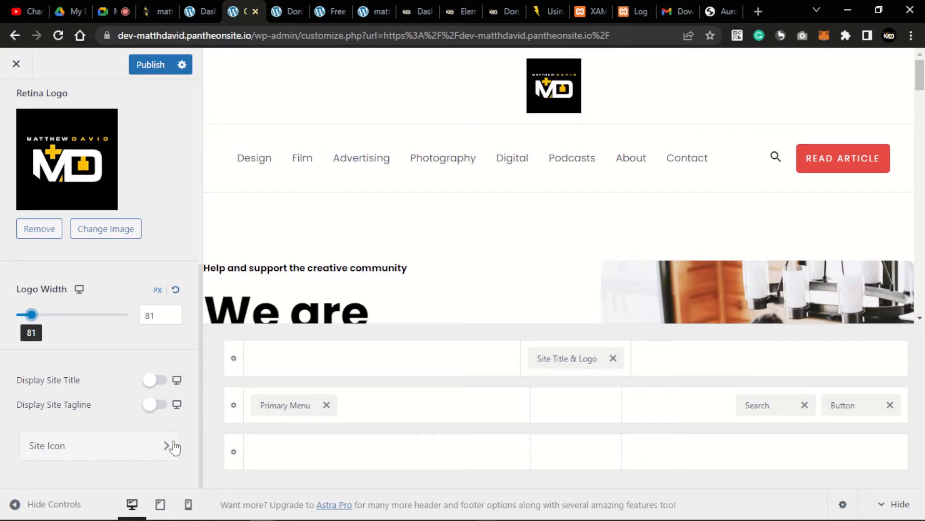
- Check the resized logo in the mobile and tablet previews, ending on the desktop preview
click(160, 503)
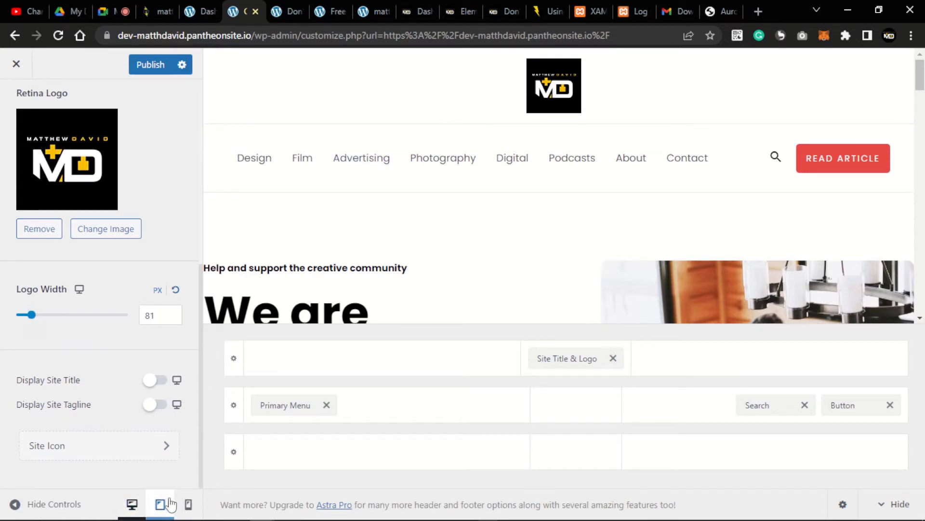
click(188, 504)
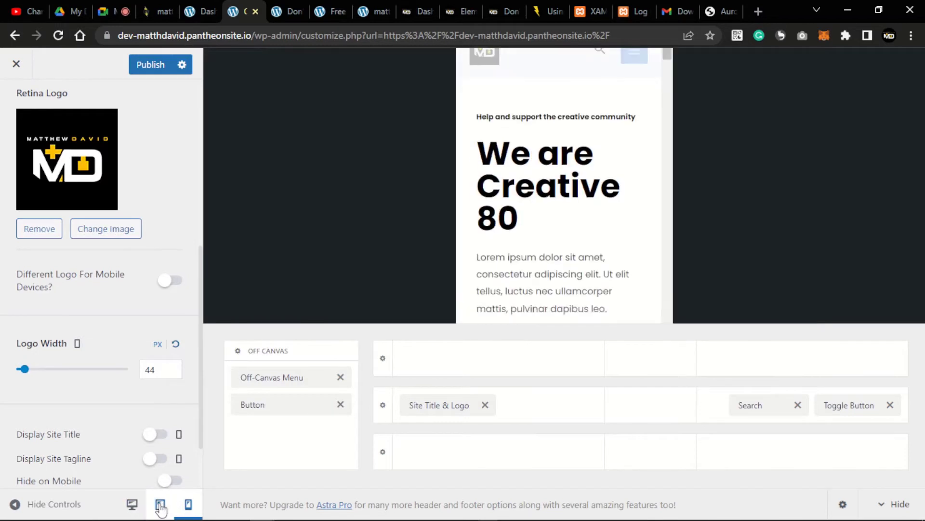
click(147, 505)
click(132, 503)
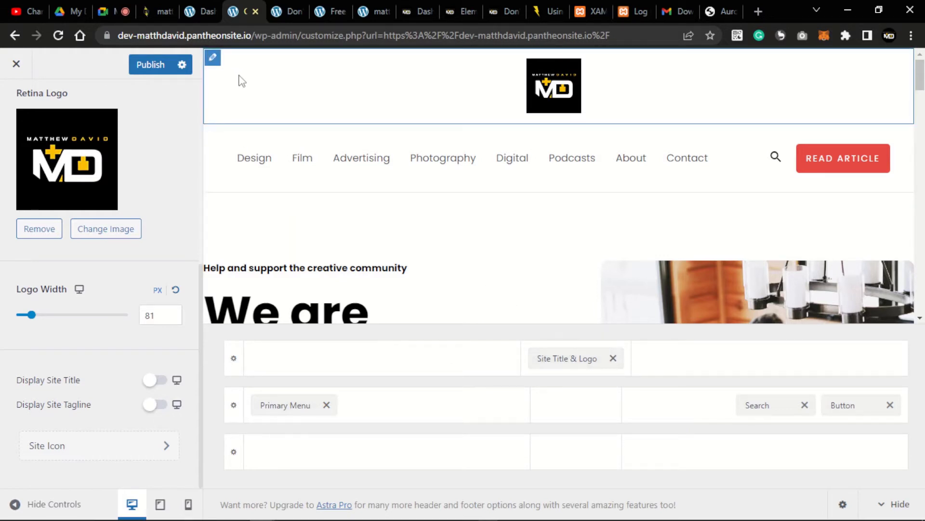
- Move Site Title & Logo to the left section of the top header row and Primary Menu to that row's center section
drag(556, 360, 291, 371)
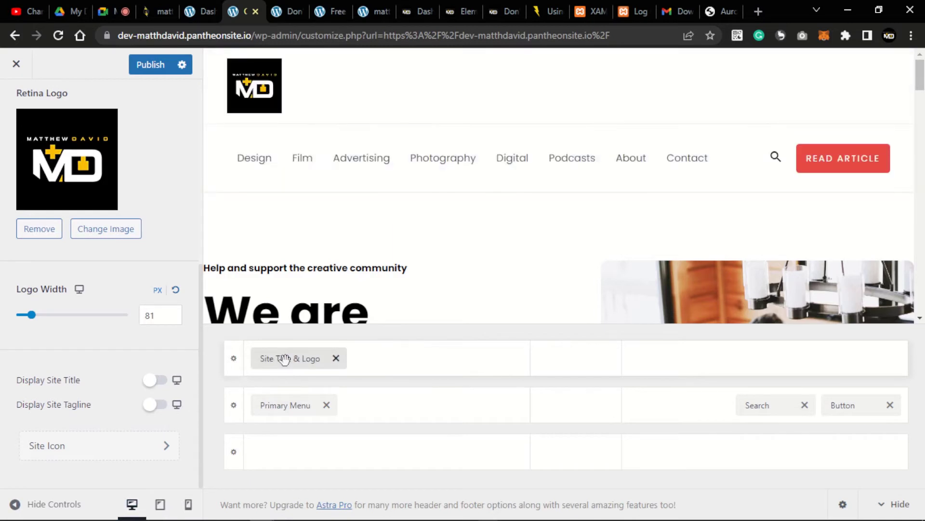
drag(288, 407, 569, 366)
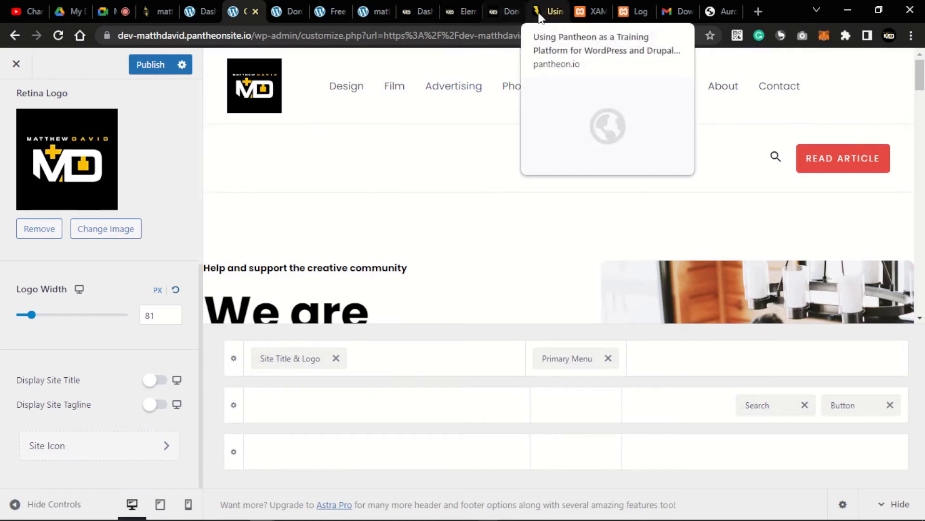
- Examine the header layout on the existing training site's blog post, then return to the customizer
click(506, 11)
mouse_move(478, 59)
scroll(472, 154, up, 20)
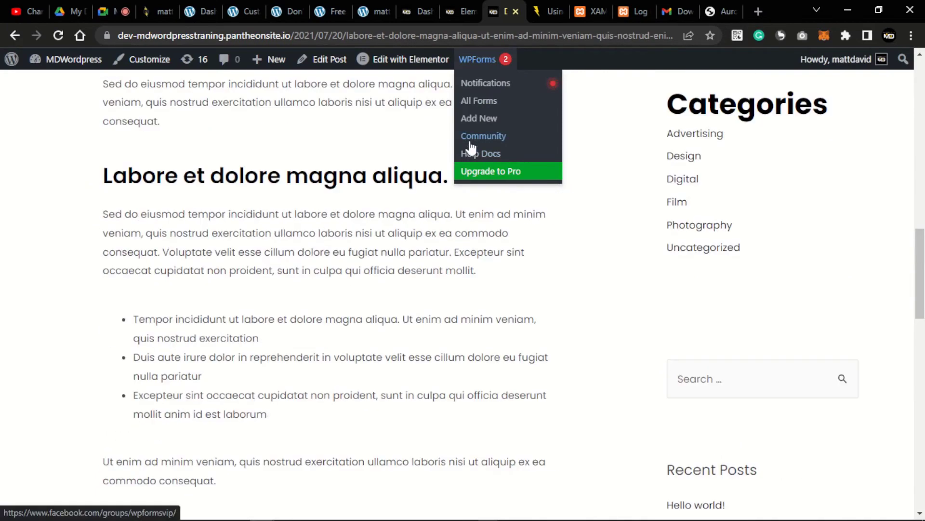
scroll(366, 167, up, 4)
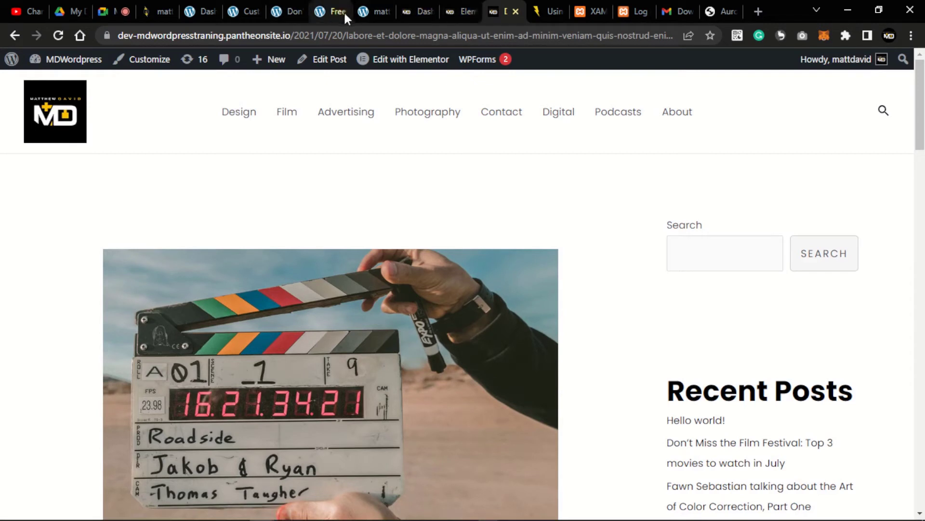
click(242, 11)
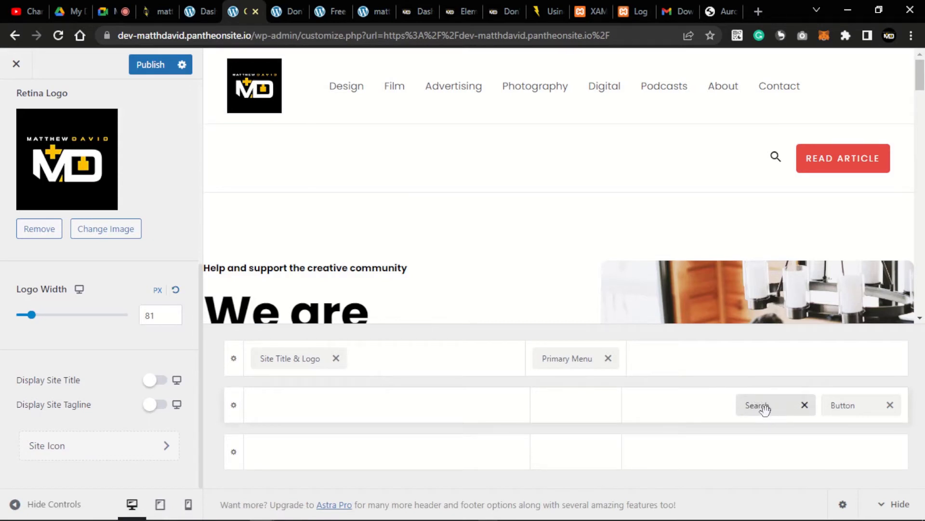
- Move Search into the right section of the top header row and remove the Button element from the header
drag(765, 409, 759, 379)
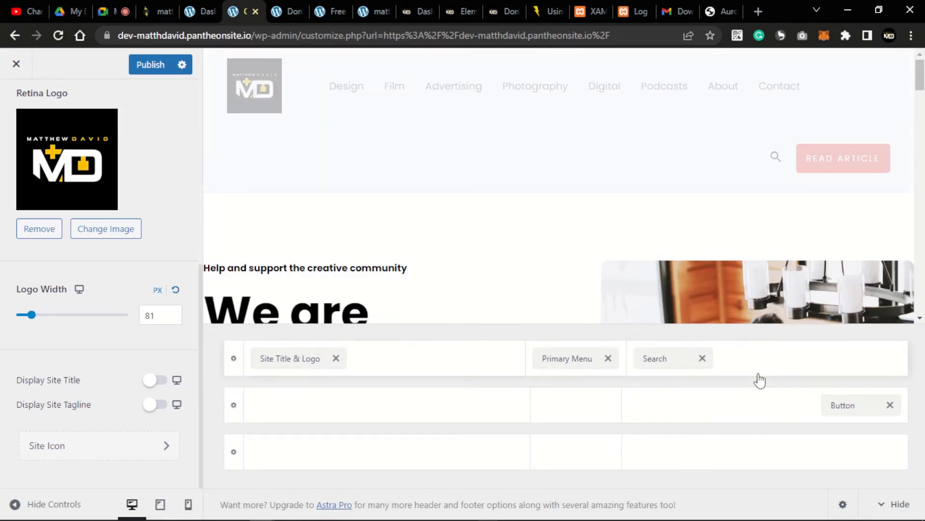
click(849, 409)
click(890, 406)
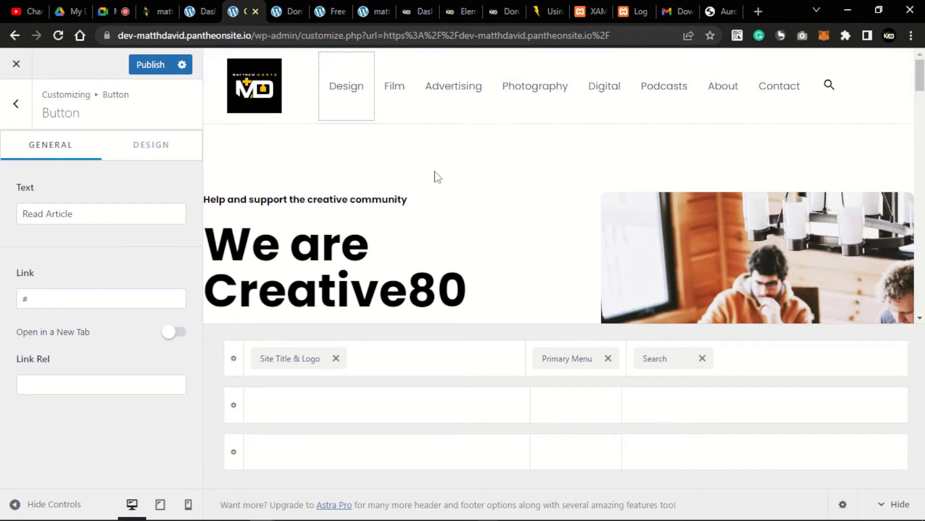
- Examine the training site's home page from its header down to the footer, then return to the customizer
click(504, 9)
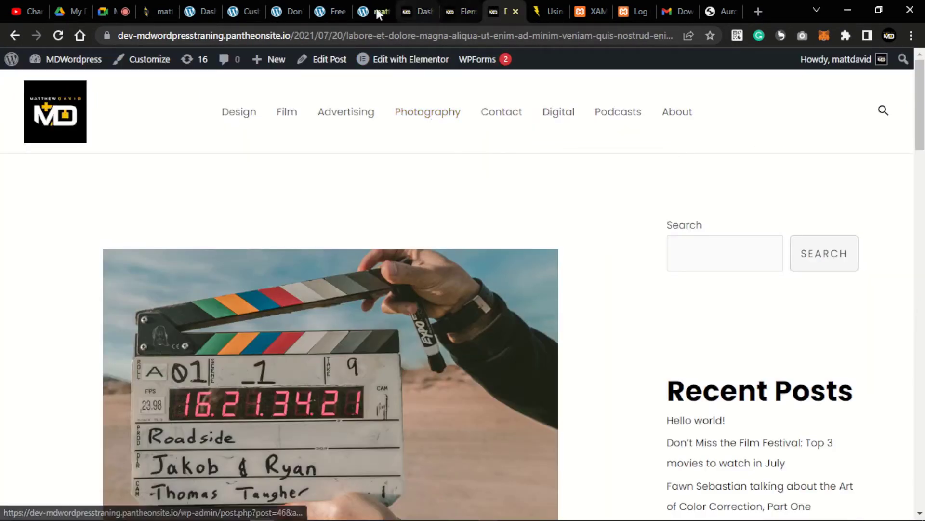
click(322, 29)
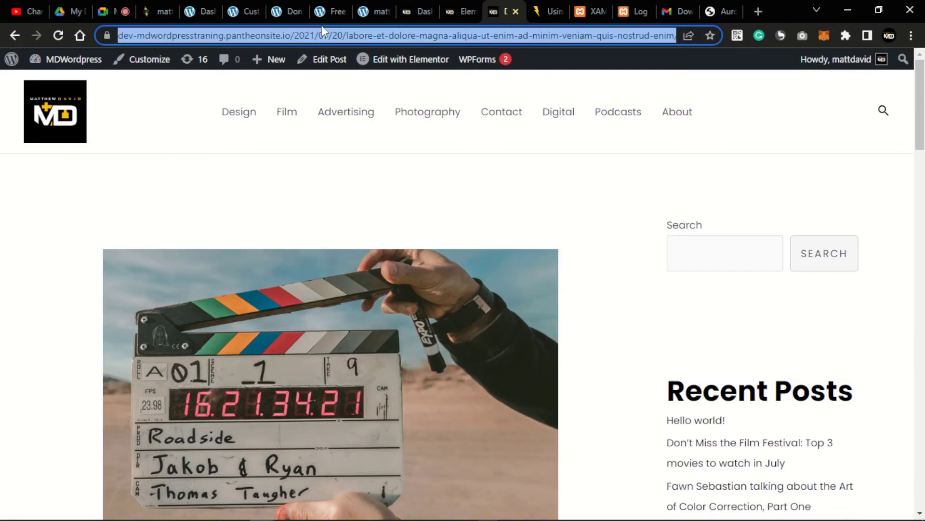
click(491, 165)
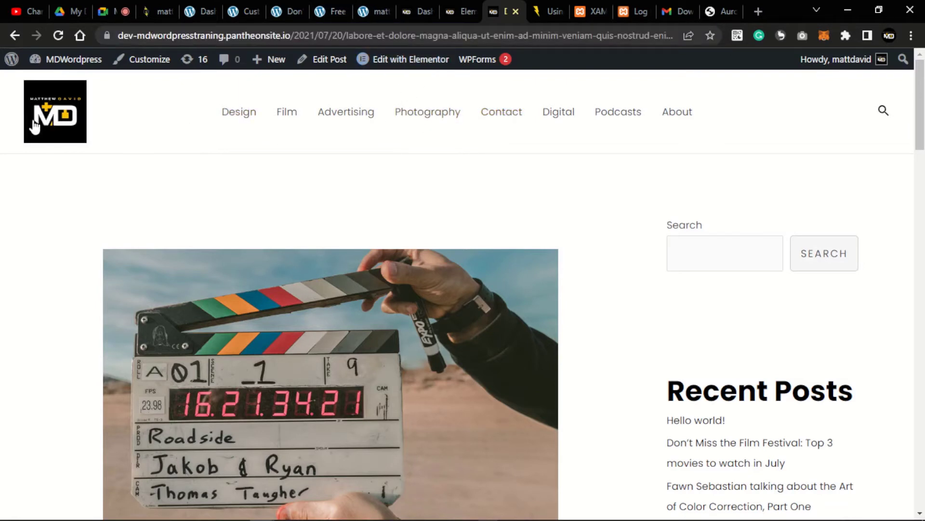
click(56, 121)
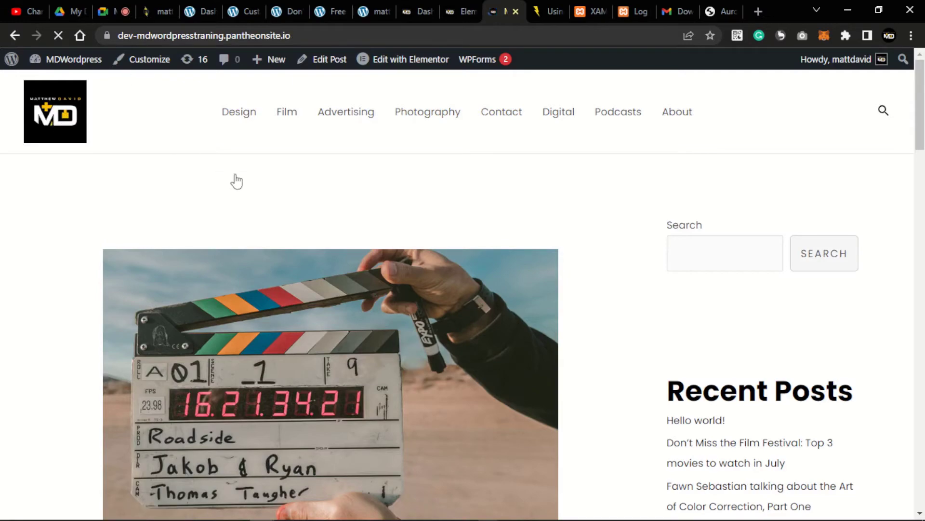
scroll(255, 232, down, 5)
scroll(260, 250, down, 5)
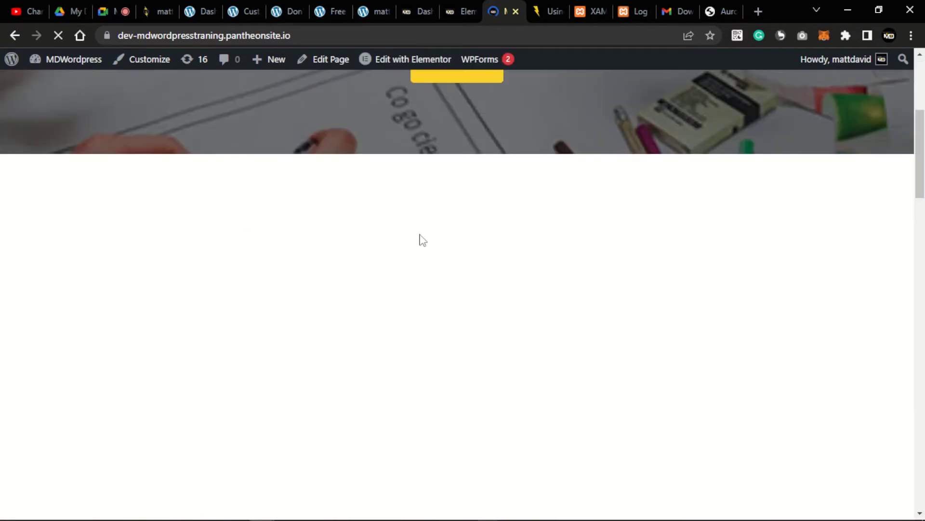
scroll(900, 486, down, 15)
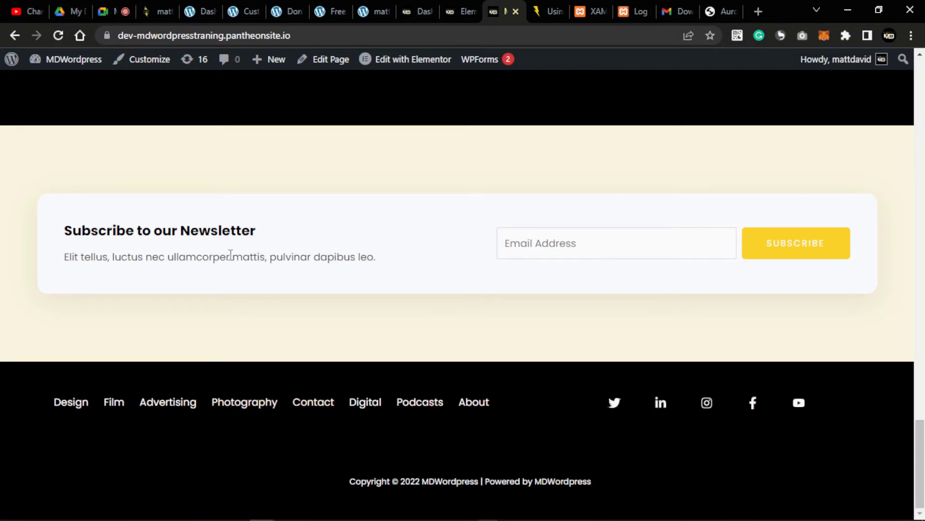
scroll(224, 245, up, 20)
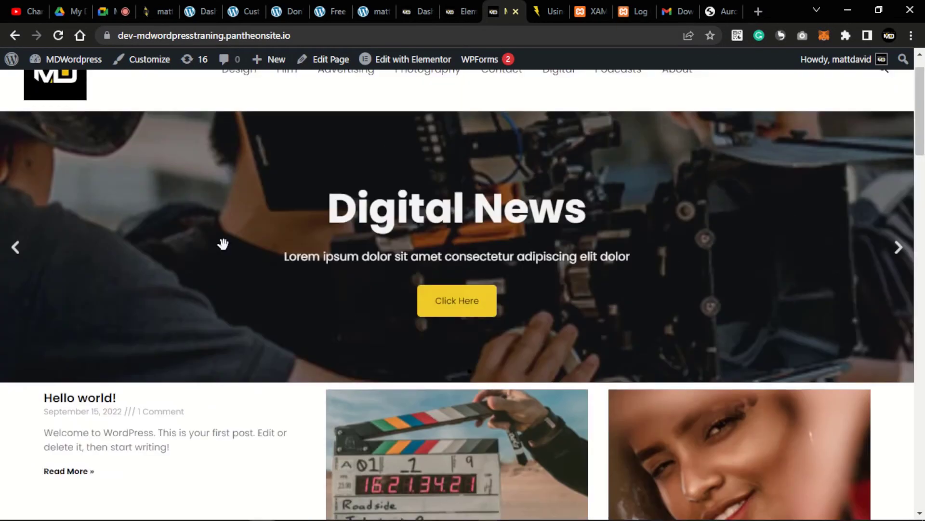
scroll(223, 245, up, 2)
click(244, 13)
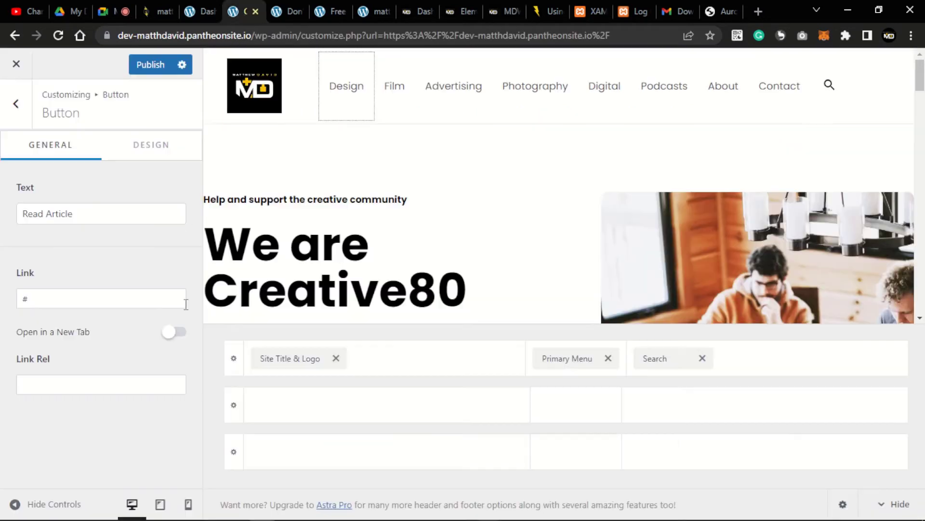
- Review the footer area in the customizer's home page preview and open the Above Footer row settings
scroll(384, 227, down, 6)
middle_click(385, 227)
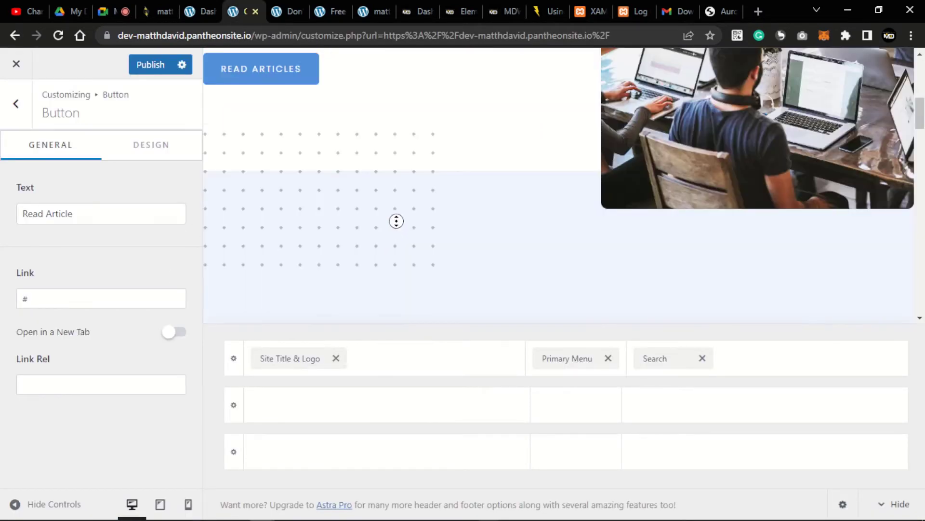
middle_click(495, 190)
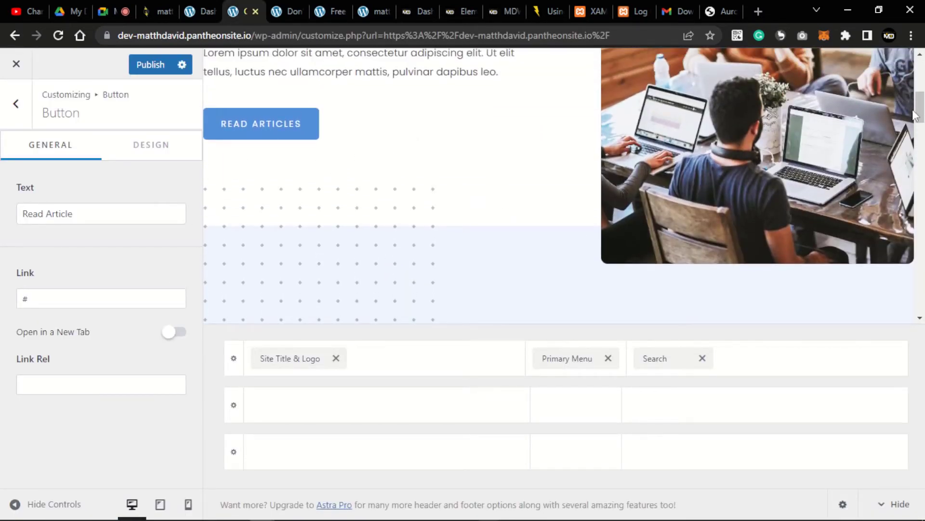
drag(915, 112, 914, 302)
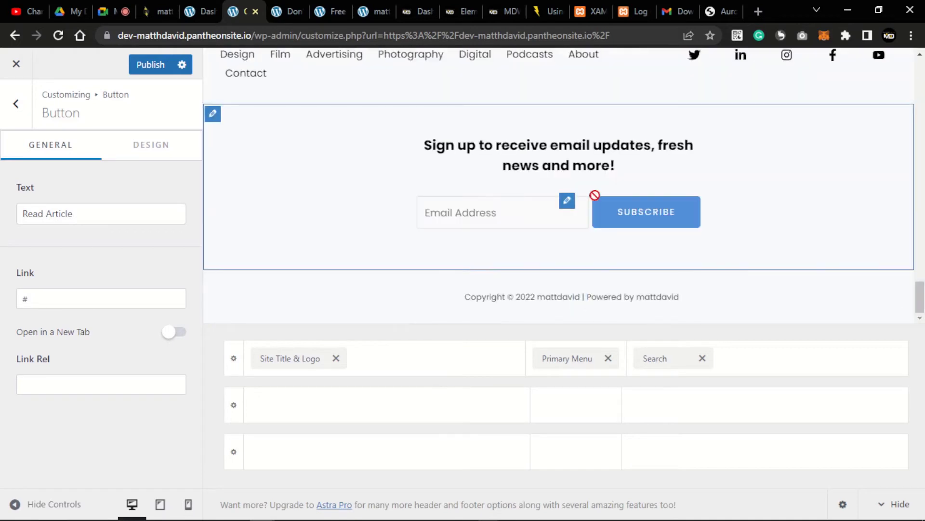
scroll(744, 192, up, 4)
scroll(676, 227, down, 3)
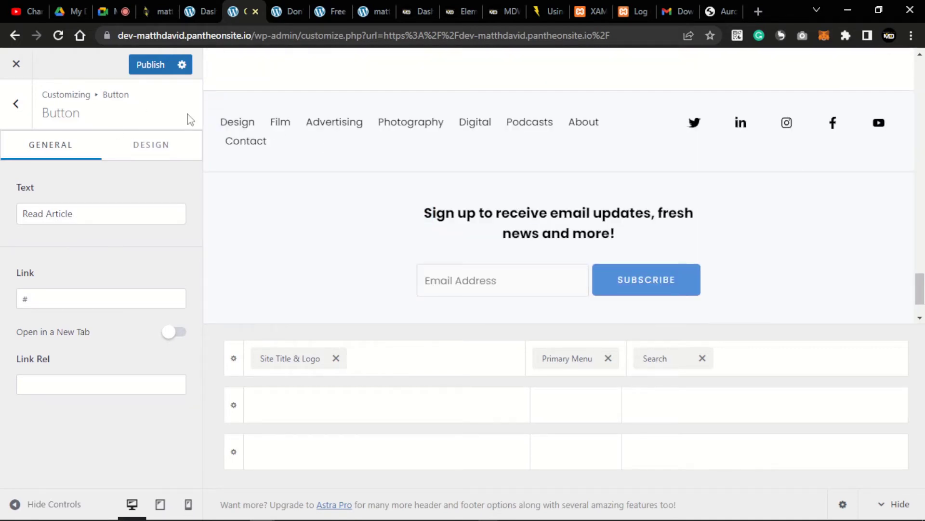
click(270, 154)
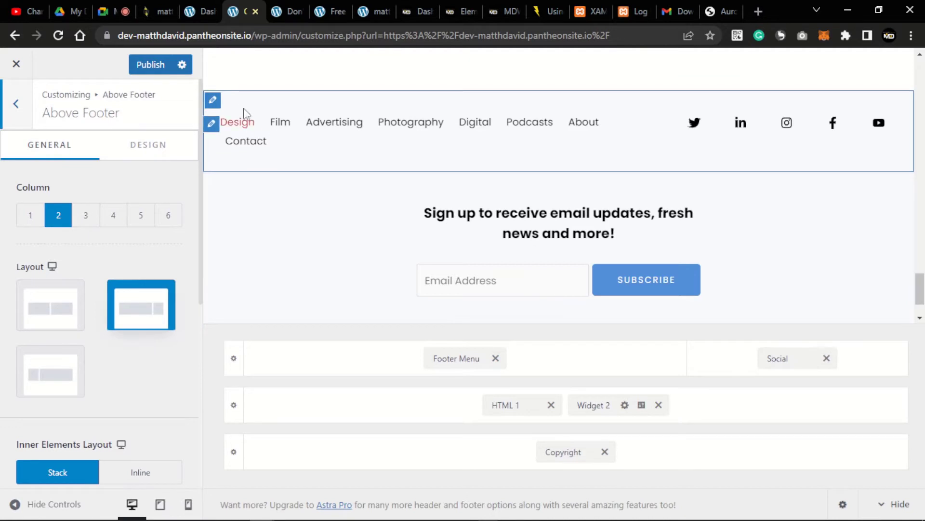
scroll(424, 211, down, 1)
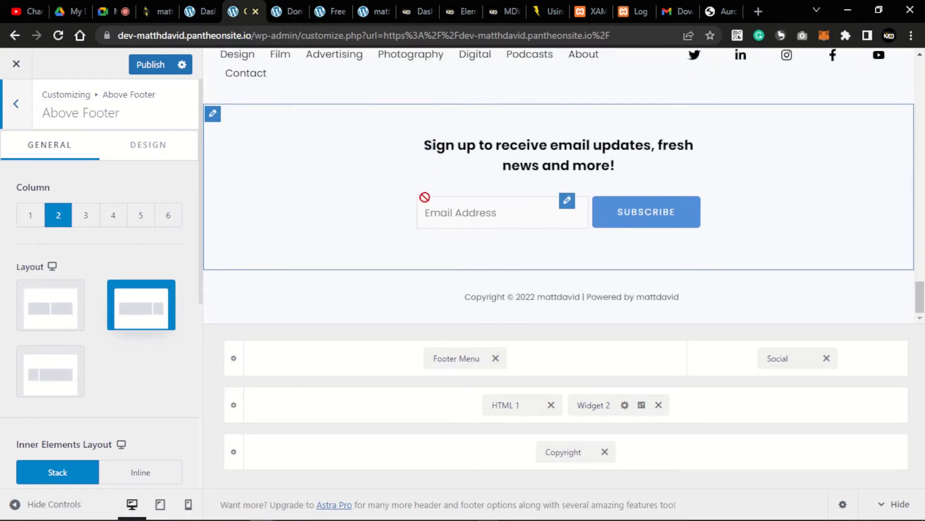
scroll(371, 178, up, 3)
scroll(368, 178, down, 3)
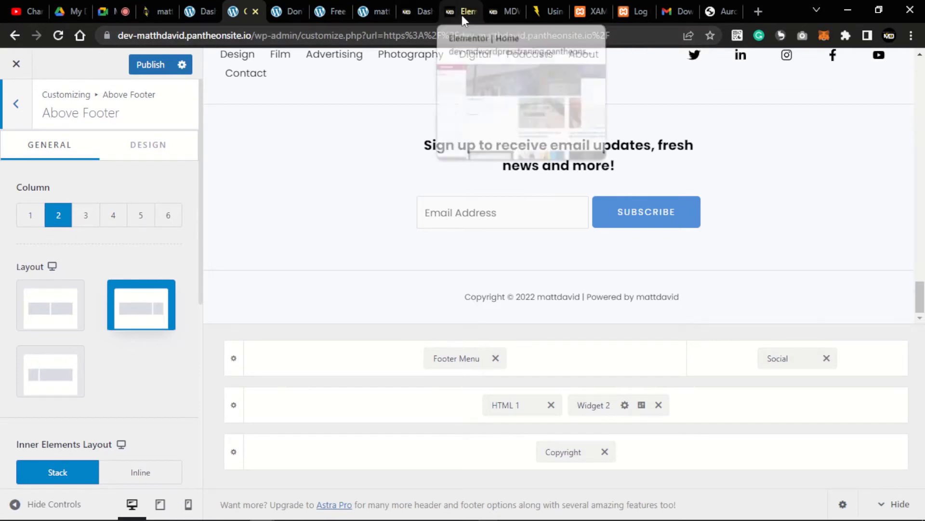
- Check the newsletter and footer design at the end of the training site's home page, then return to the customizer
click(493, 15)
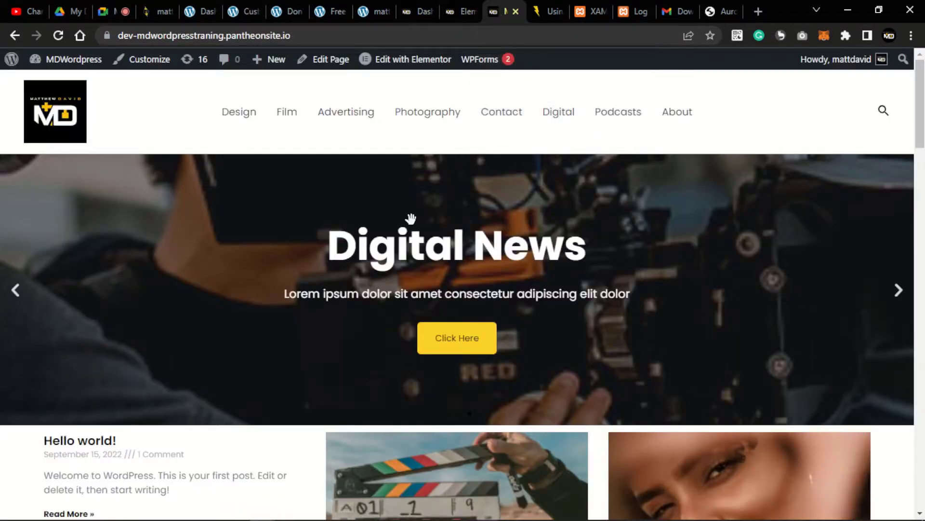
scroll(418, 217, down, 20)
scroll(419, 219, down, 5)
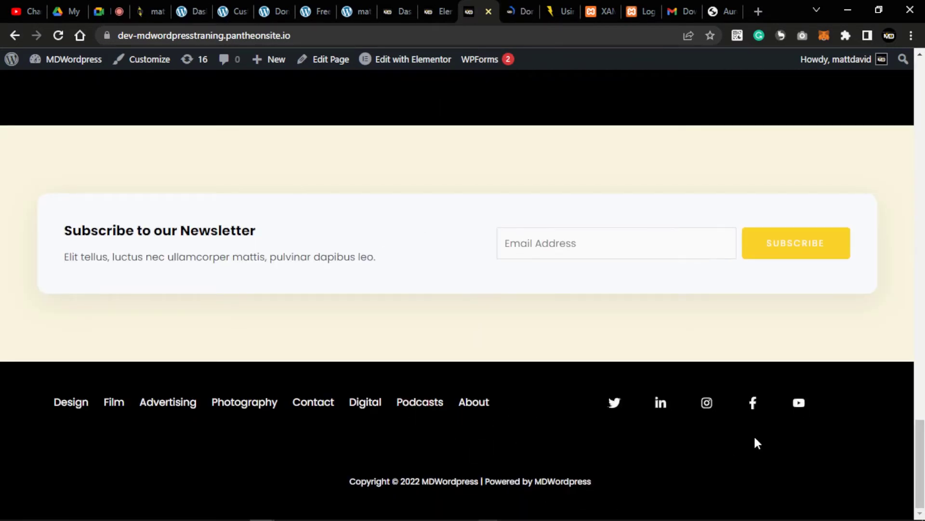
click(229, 12)
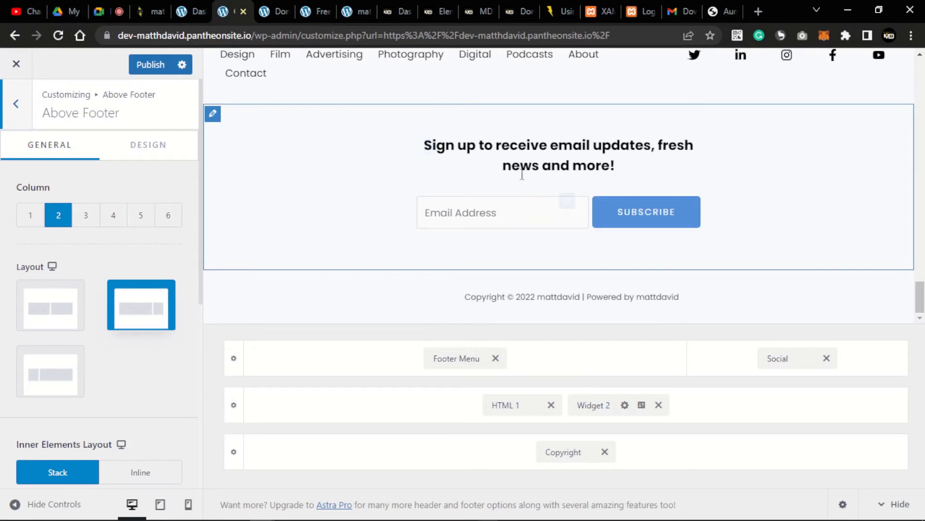
- Compare the Subscribe to our Newsletter section in the page content with the signup form in the footer preview
scroll(514, 191, up, 10)
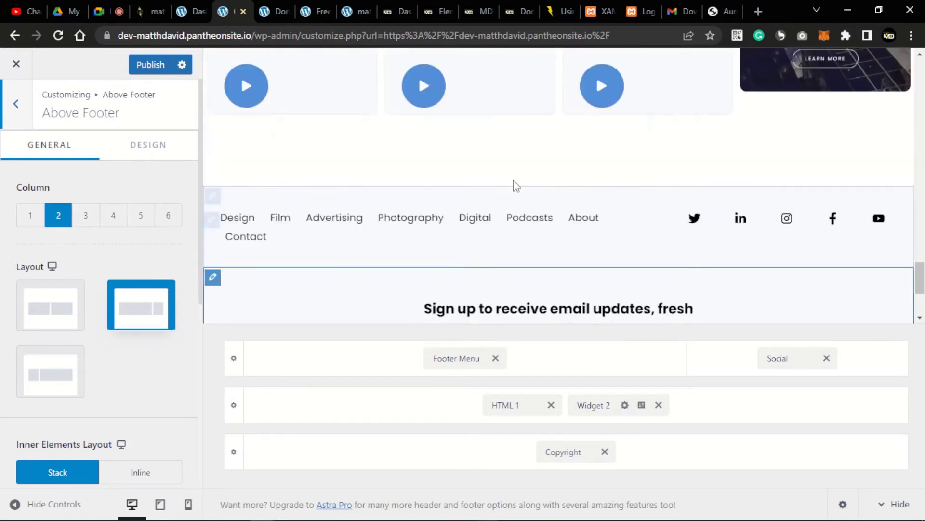
scroll(517, 198, up, 15)
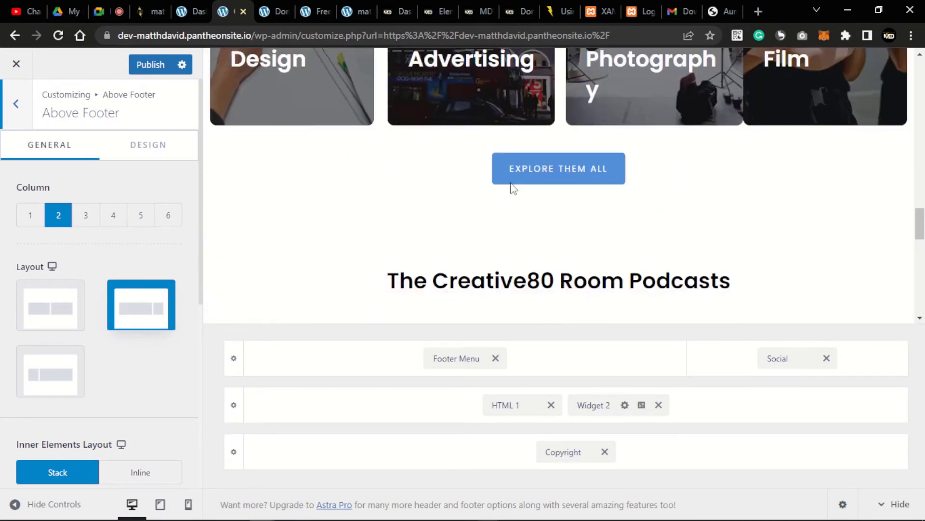
scroll(512, 183, up, 1)
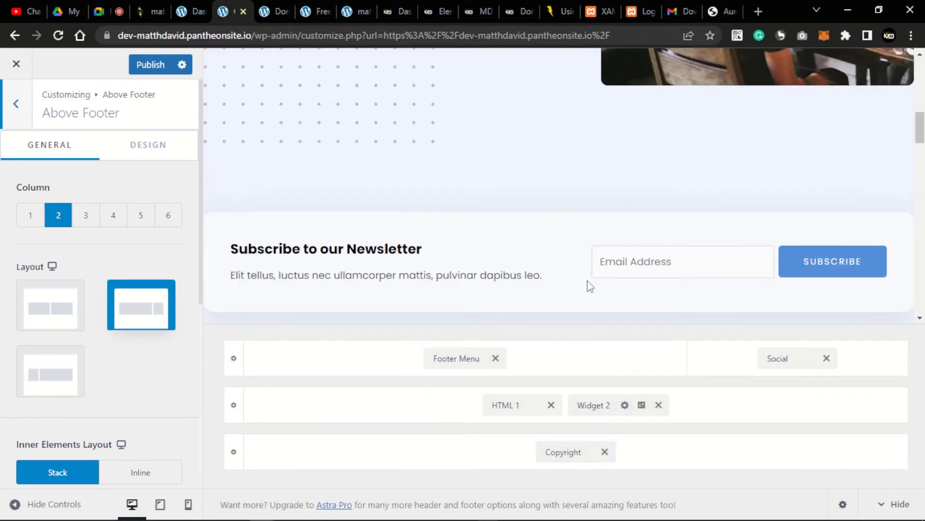
scroll(511, 253, down, 5)
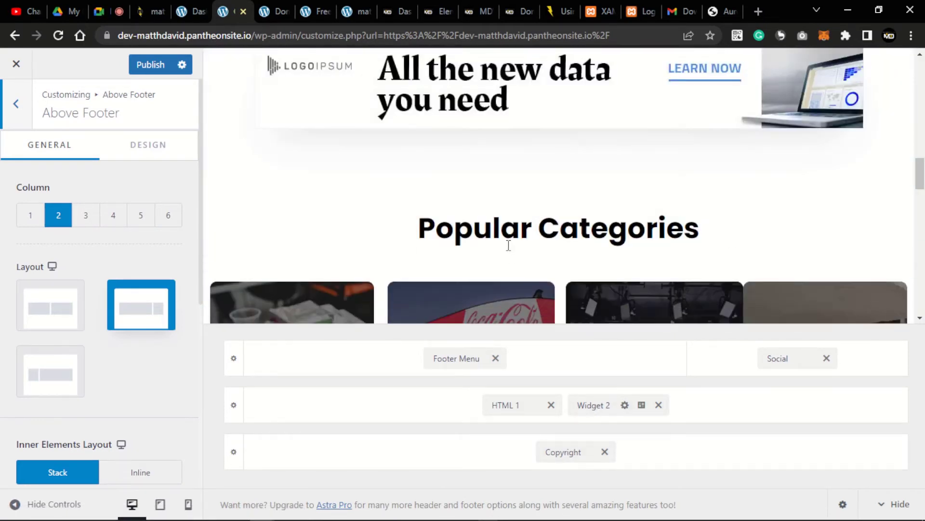
scroll(503, 241, up, 5)
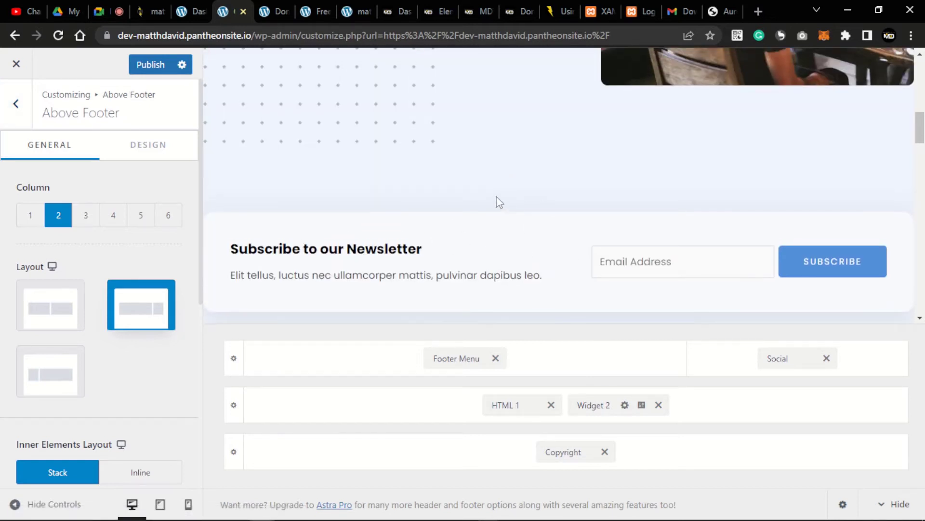
scroll(506, 222, down, 5)
scroll(885, 204, up, 3)
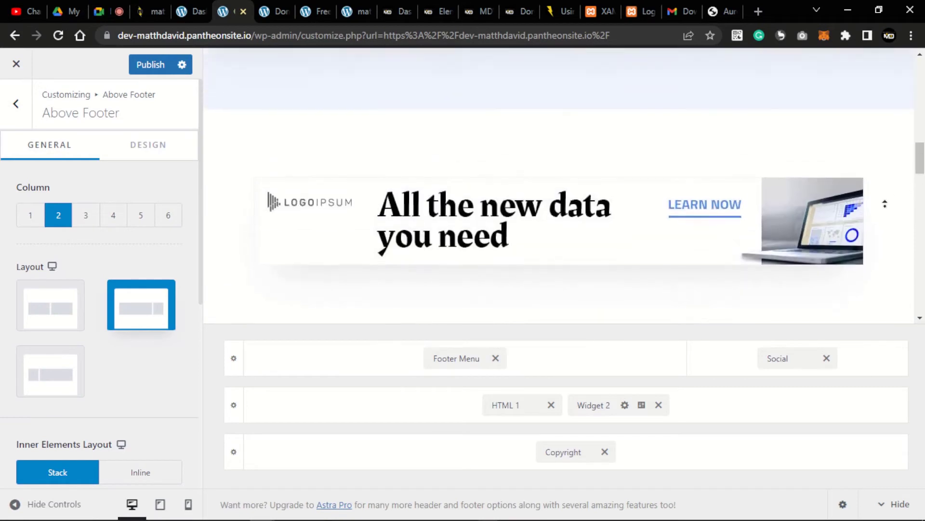
drag(919, 159, 921, 316)
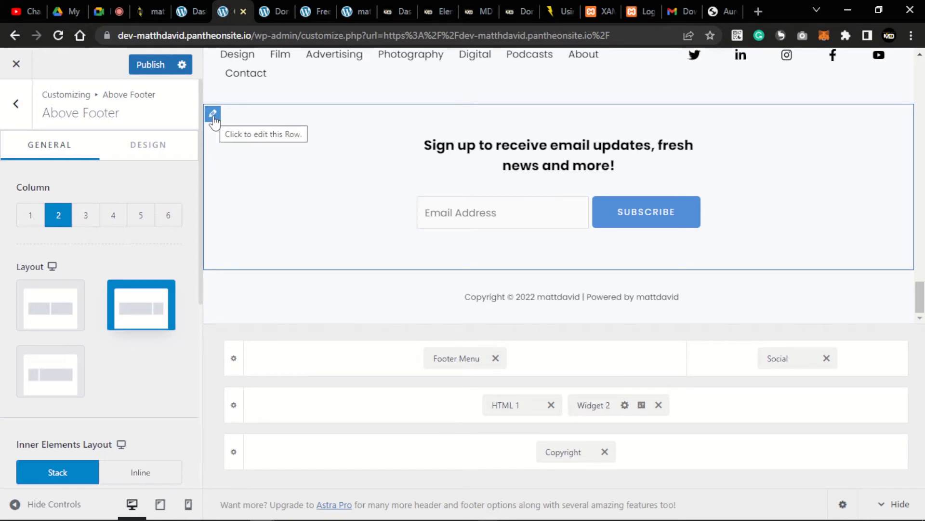
- Remove the Widget 2 signup form and the HTML 1 element from the primary footer row
click(213, 116)
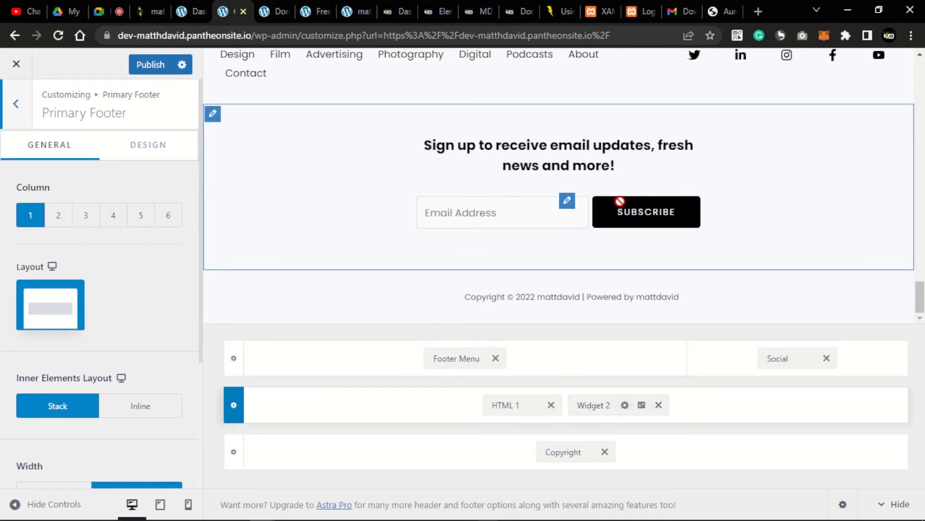
click(567, 200)
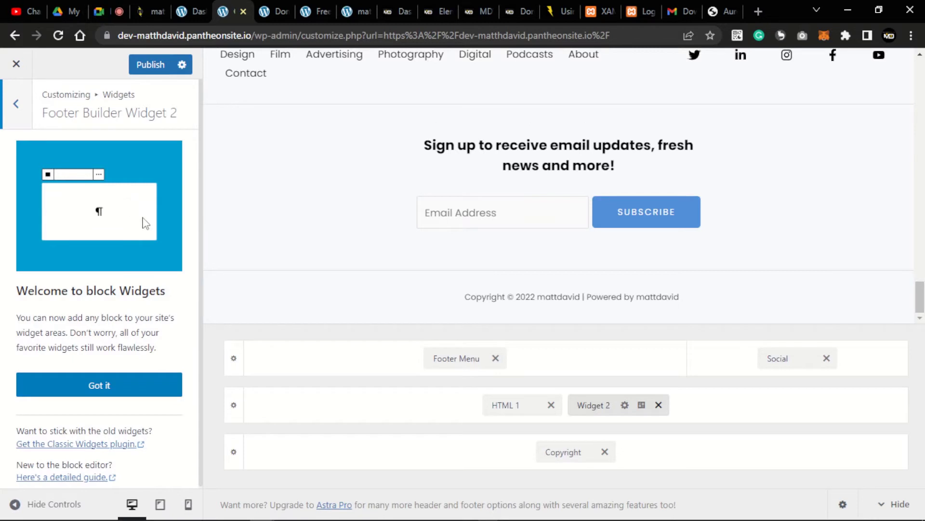
click(119, 393)
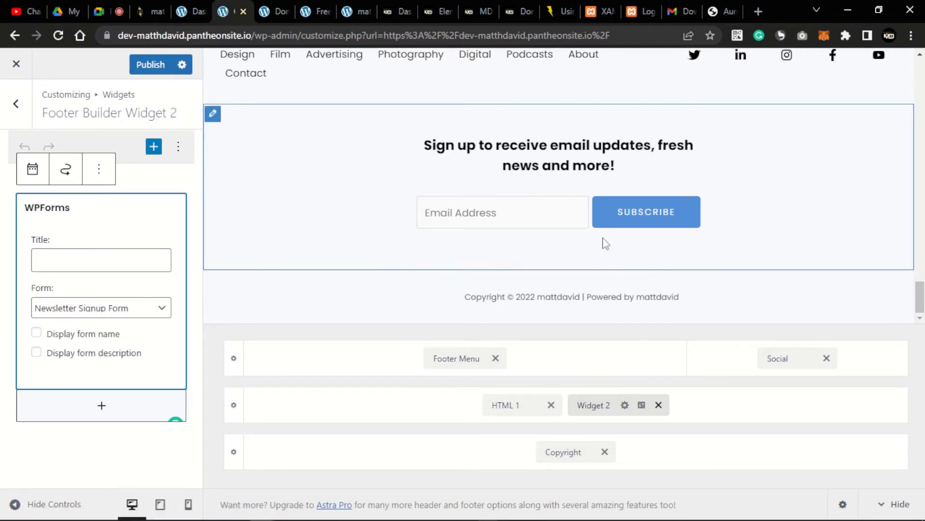
click(657, 405)
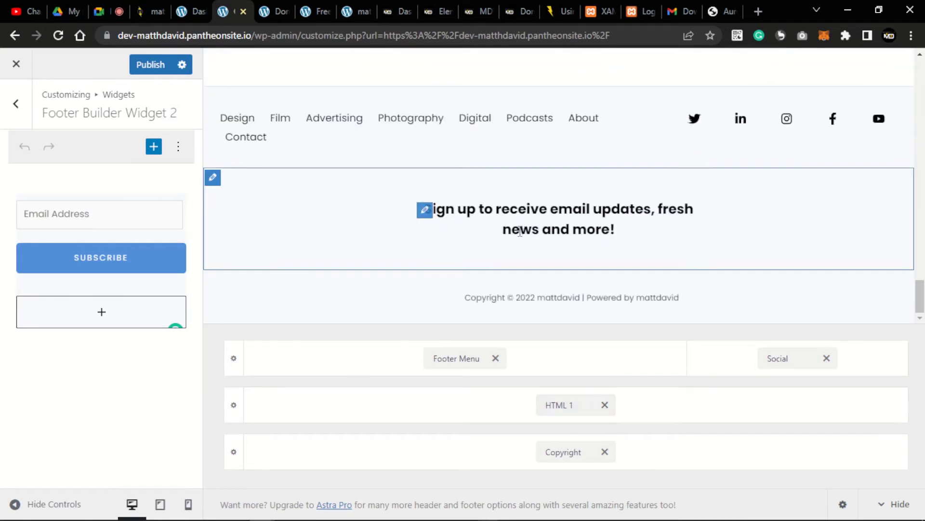
click(606, 406)
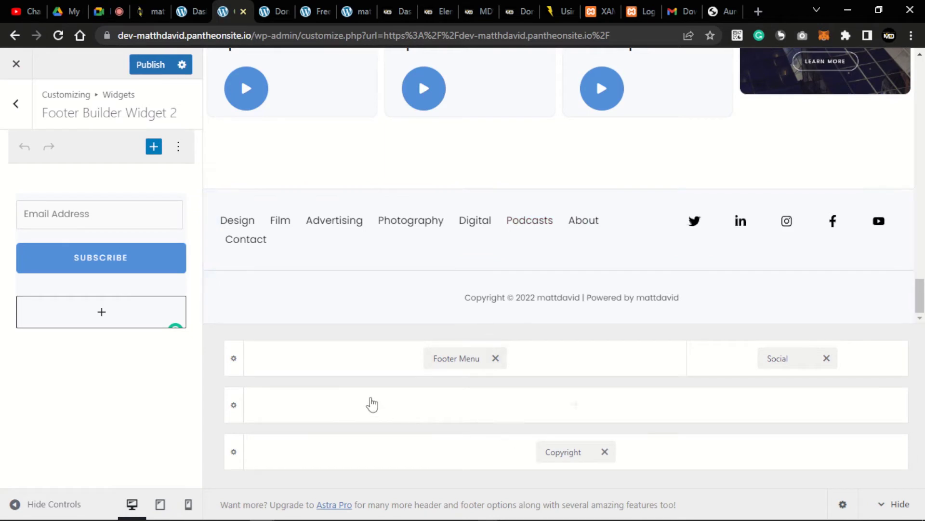
- Review the Primary Footer and Above Footer row settings, including the Above Footer's background color options
click(233, 405)
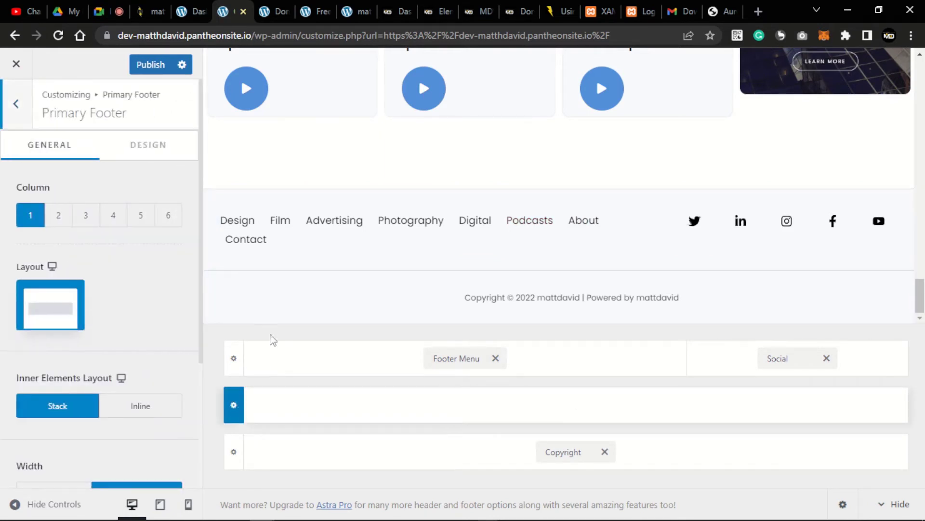
click(234, 358)
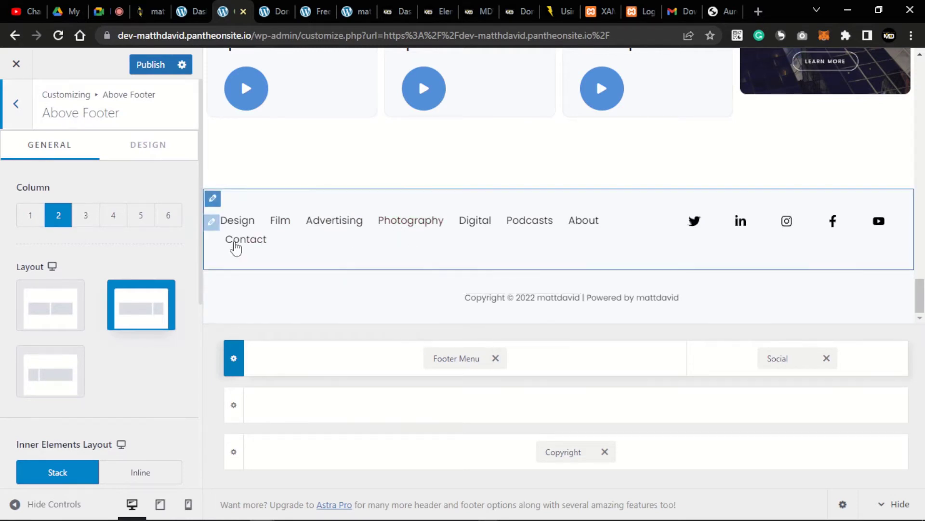
click(148, 152)
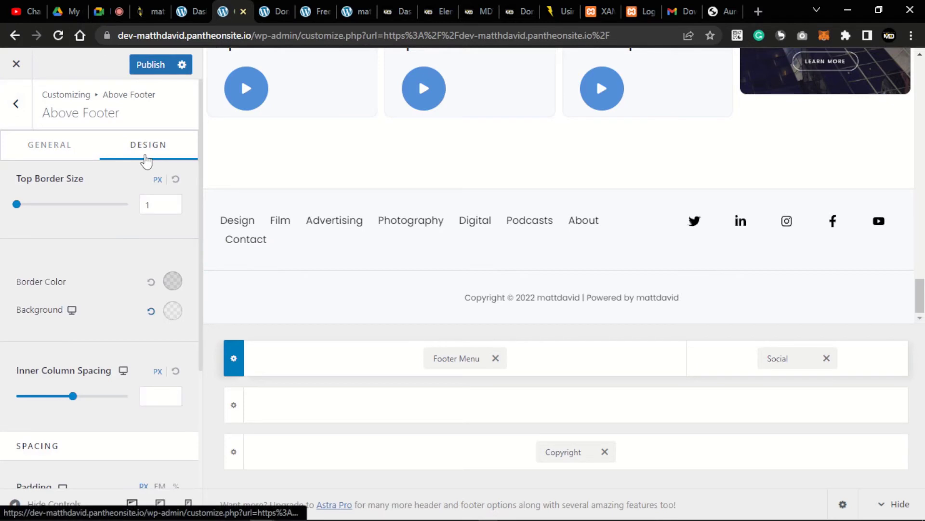
click(174, 311)
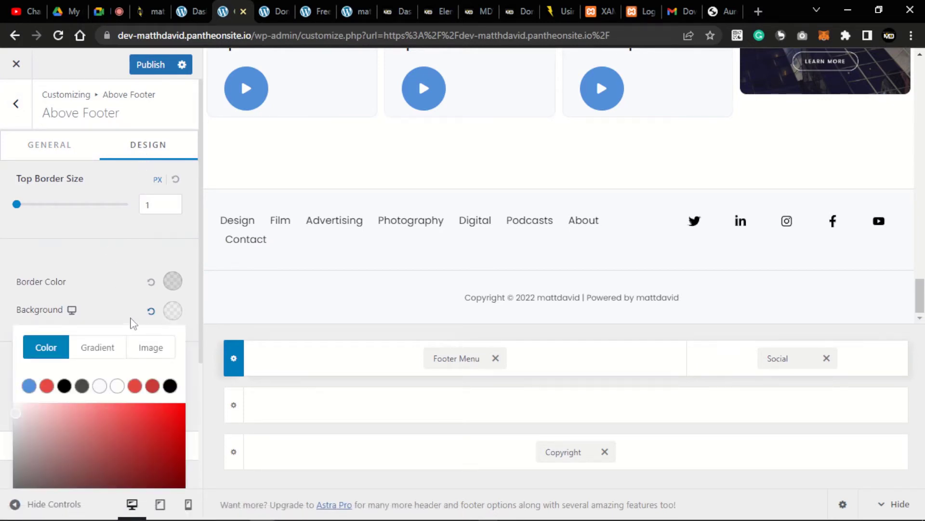
scroll(116, 300, down, 3)
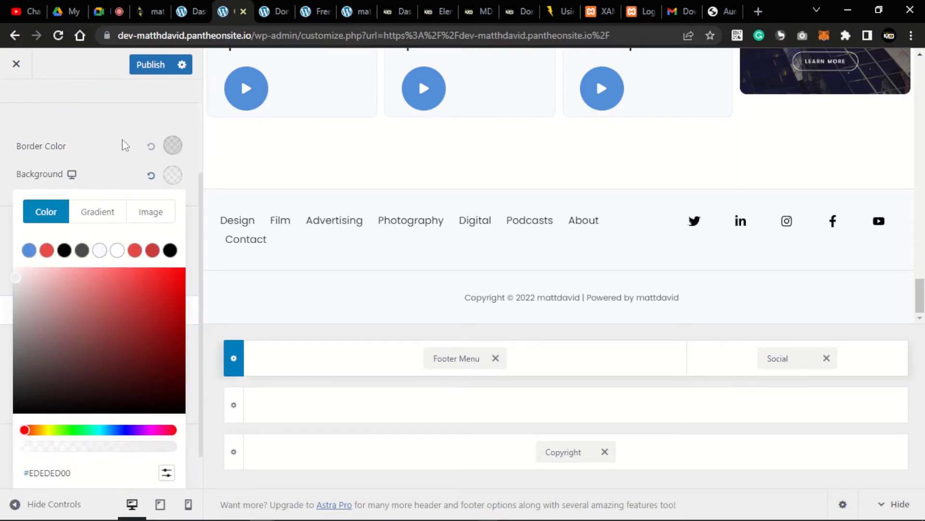
click(139, 119)
scroll(156, 220, up, 3)
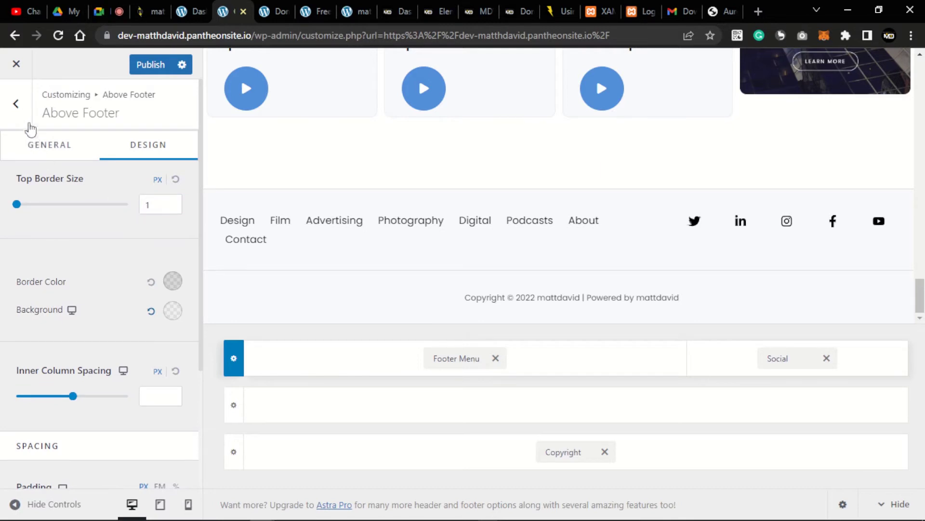
- Go back to the main customizer options, open the global color settings and change palette Color 1 to yellow #D9C452
click(16, 104)
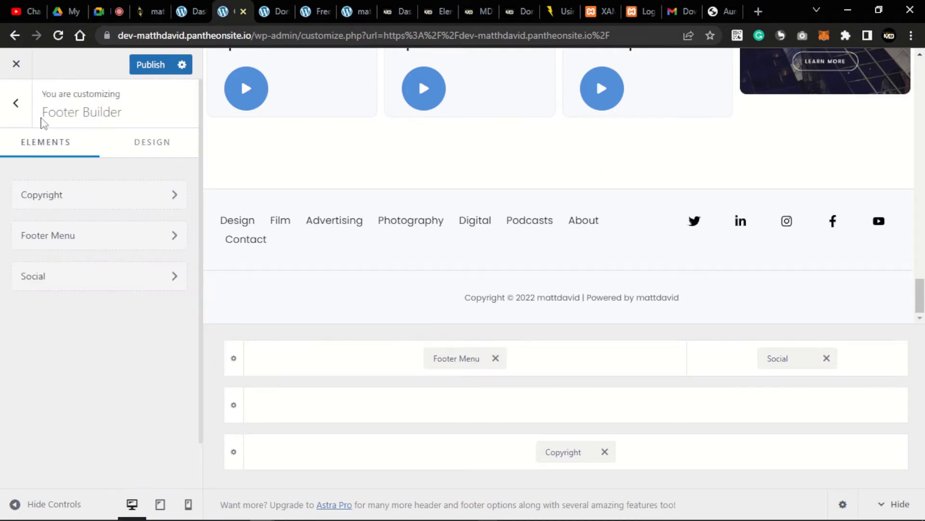
click(16, 103)
scroll(62, 277, up, 3)
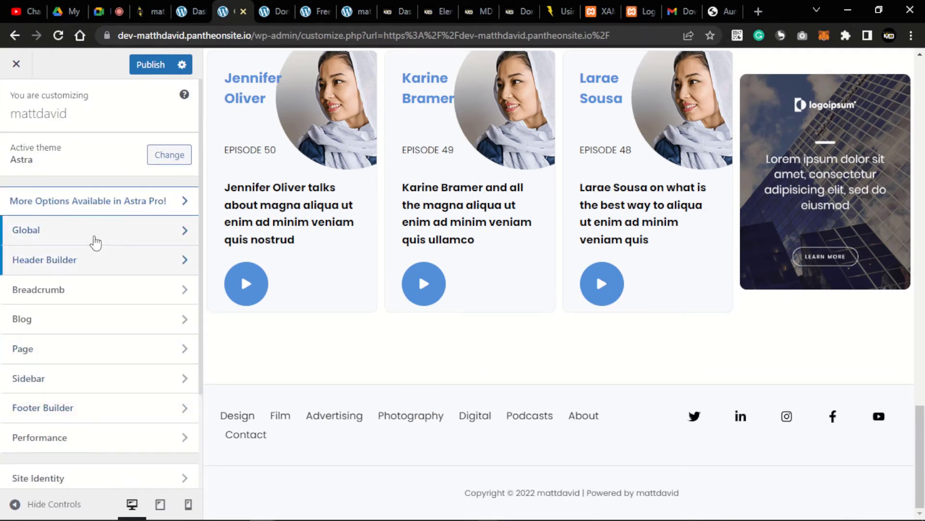
click(157, 235)
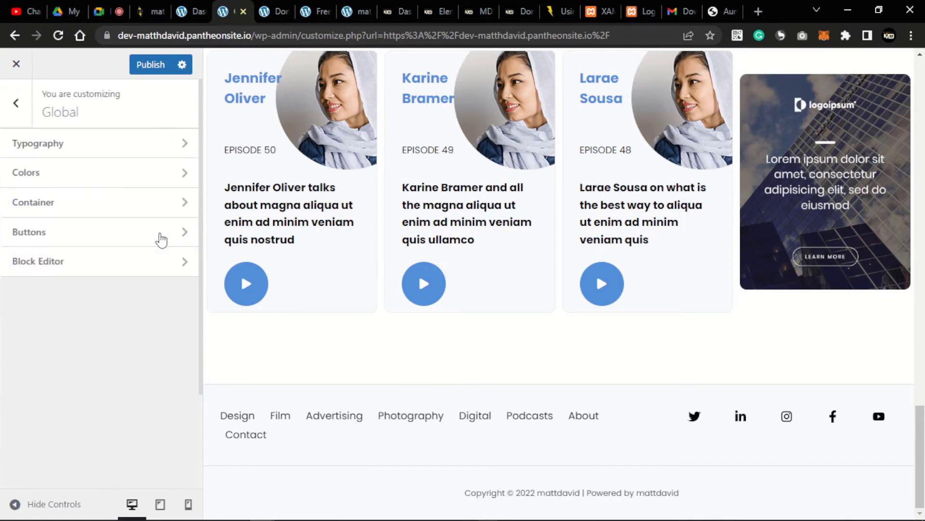
click(62, 174)
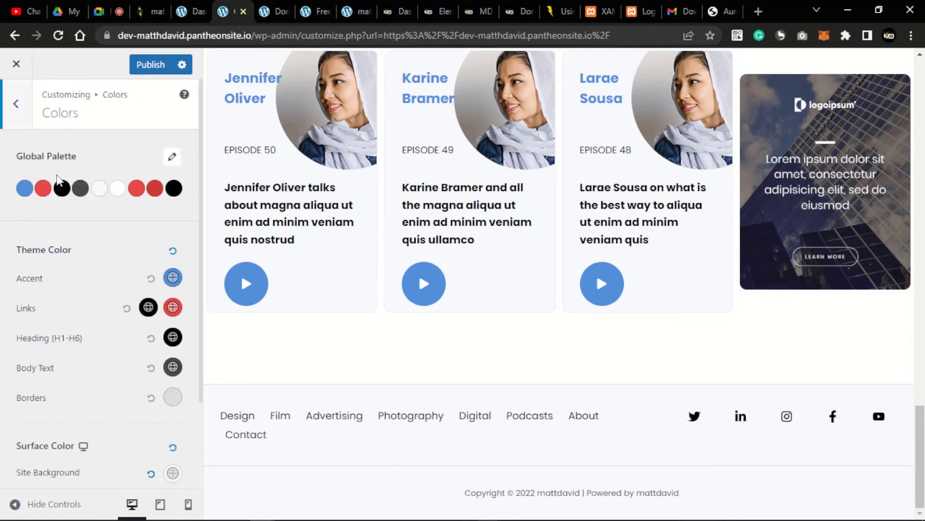
click(24, 188)
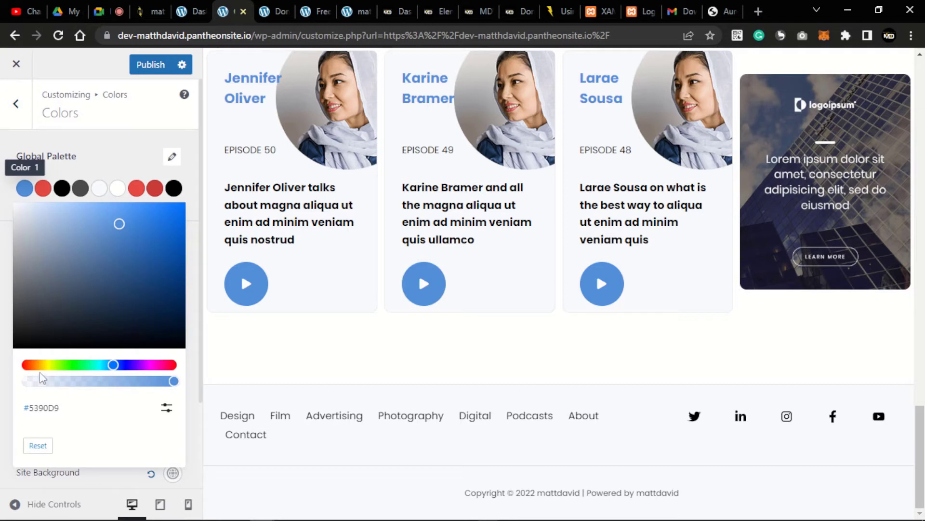
drag(41, 366, 44, 365)
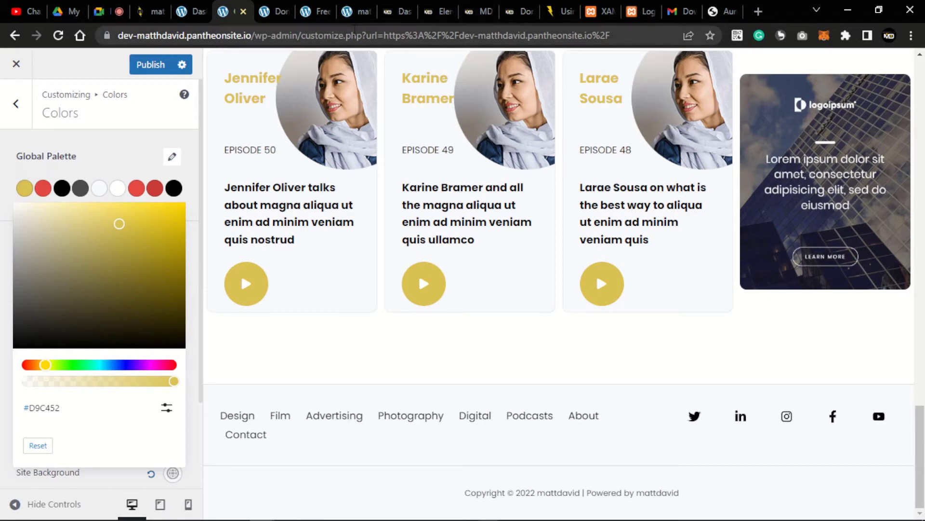
- Sample the yellow of the Post Comment button on the training site's blog post with ColorPick Eyedropper
click(515, 10)
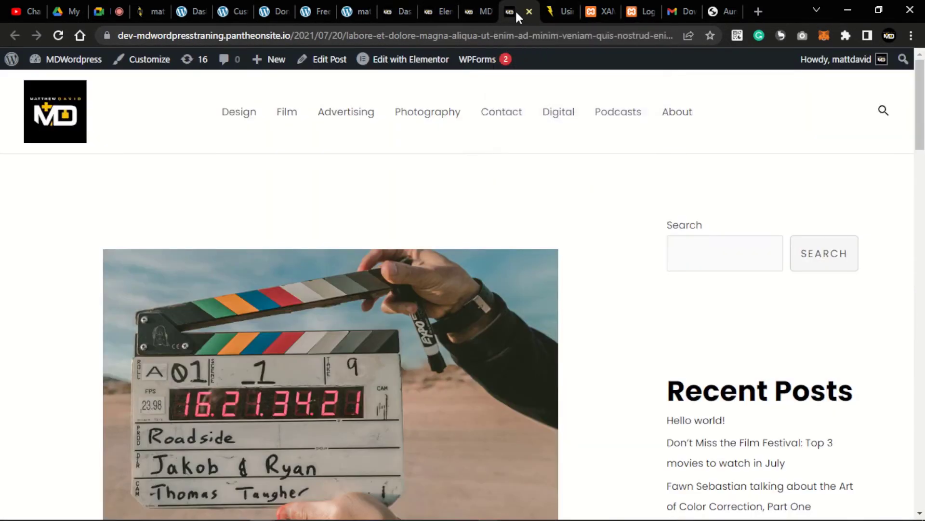
scroll(482, 180, down, 15)
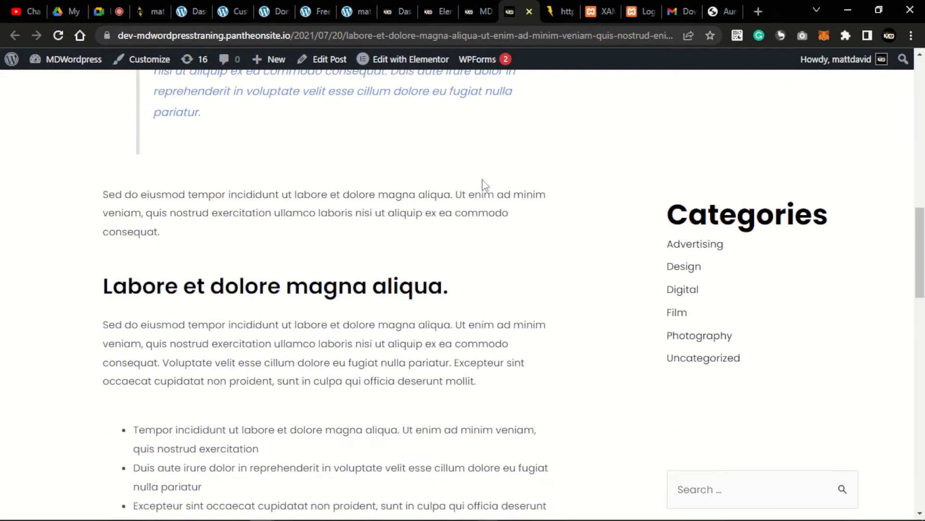
scroll(484, 184, down, 15)
scroll(480, 173, up, 11)
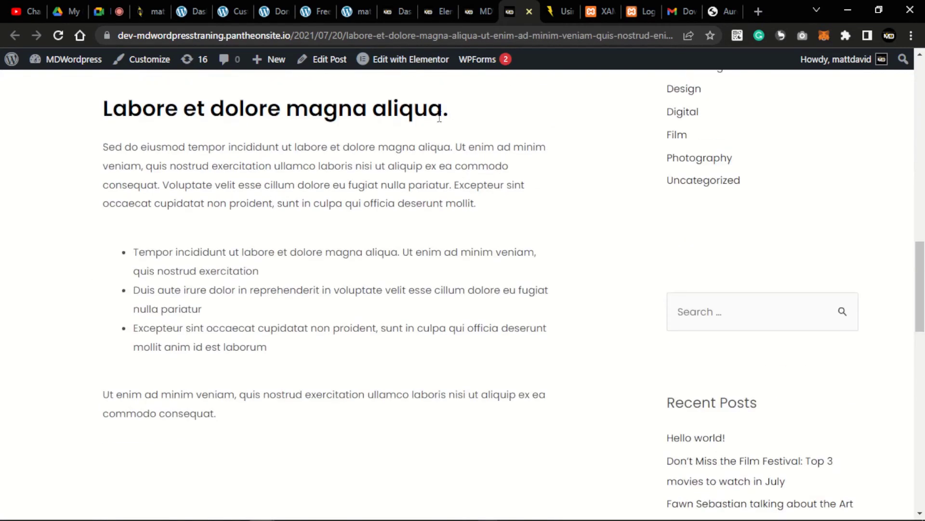
scroll(436, 114, up, 1)
scroll(443, 174, down, 1)
scroll(569, 141, down, 2)
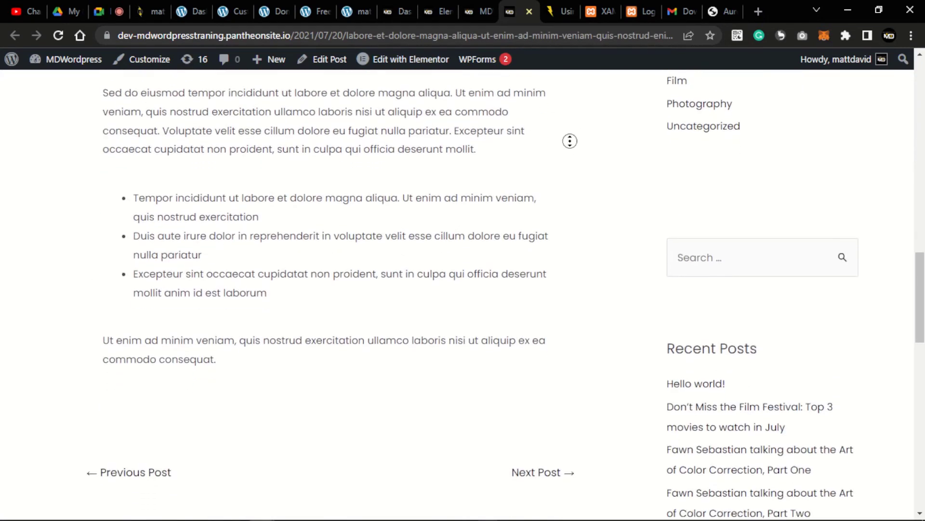
scroll(569, 141, up, 1)
scroll(569, 141, down, 12)
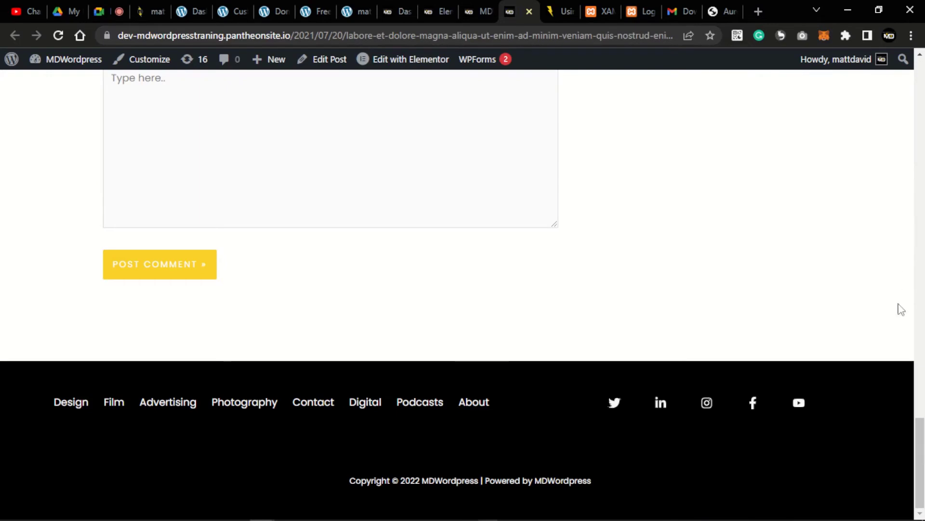
mouse_move(923, 413)
mouse_down()
mouse_move(923, 277)
mouse_move(923, 415)
mouse_up()
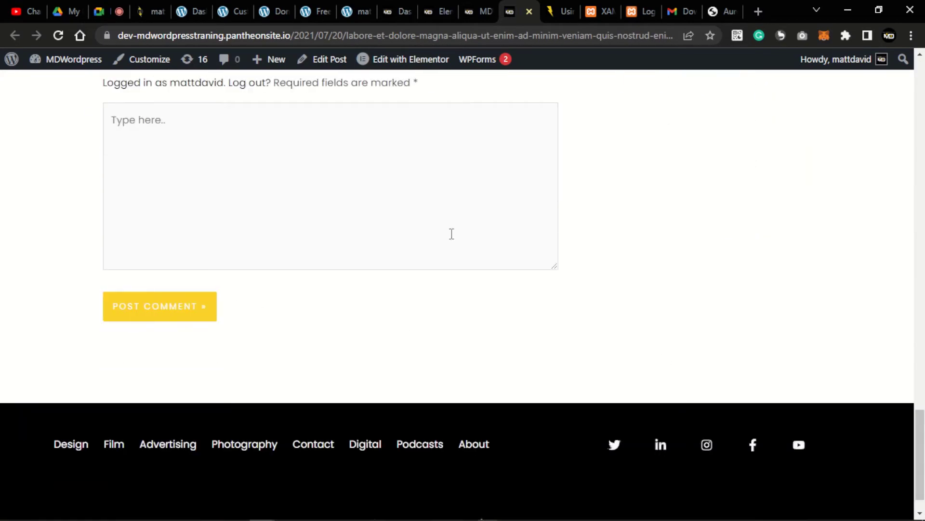
click(845, 35)
click(723, 164)
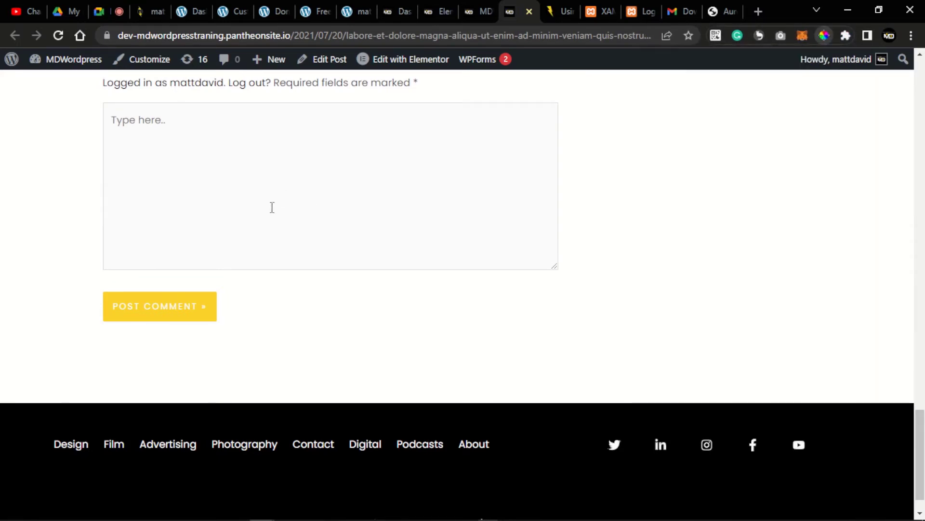
click(208, 312)
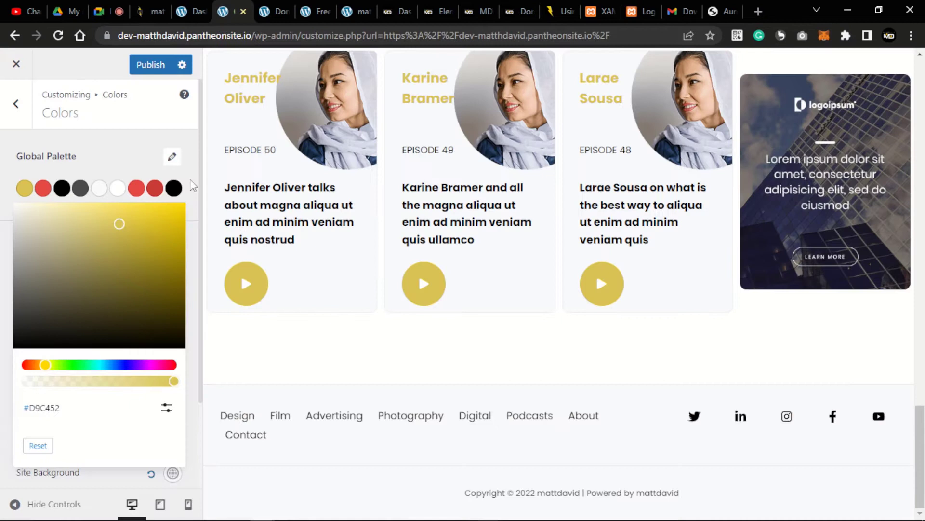
- Return to the customizer, copy palette Color 1's code and reset that color to its default
click(225, 12)
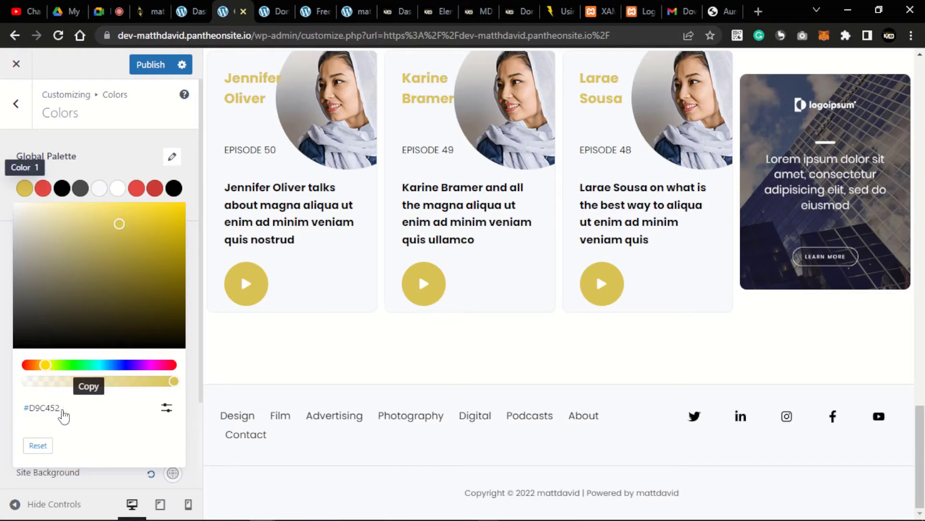
click(44, 415)
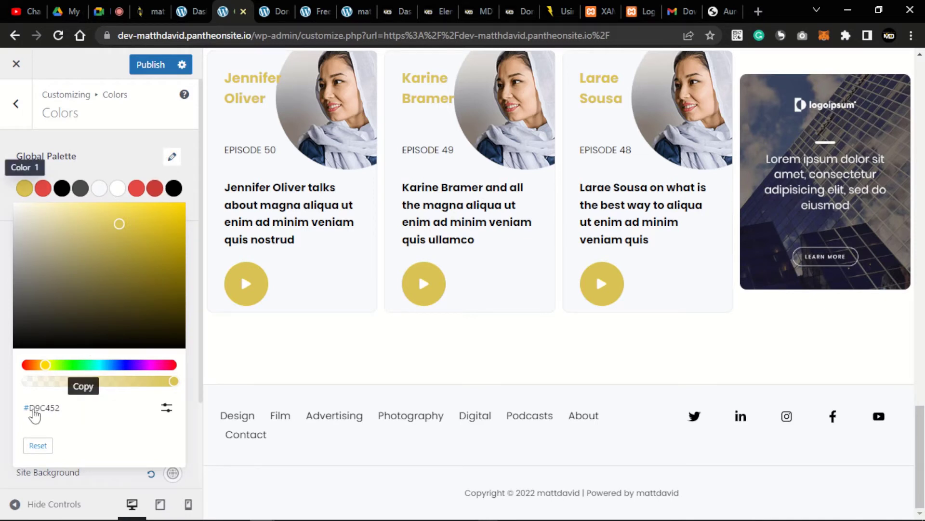
click(52, 410)
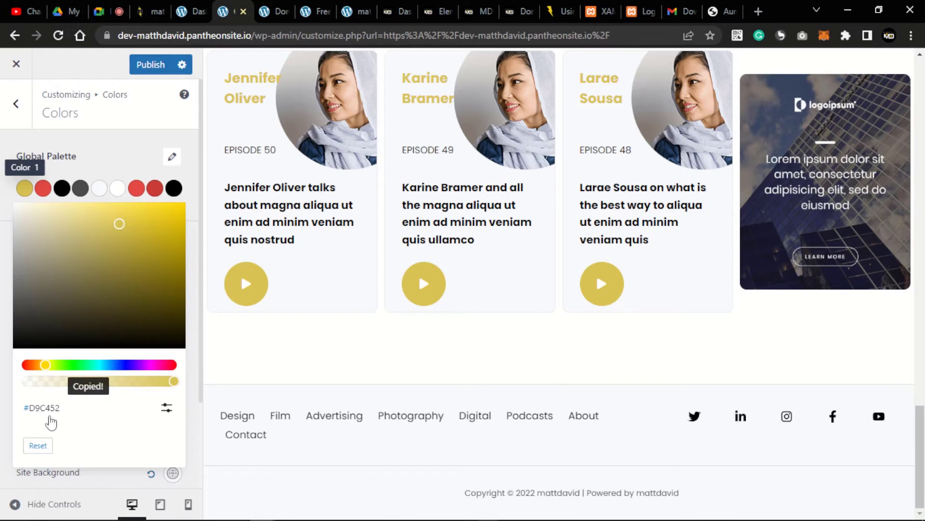
click(44, 443)
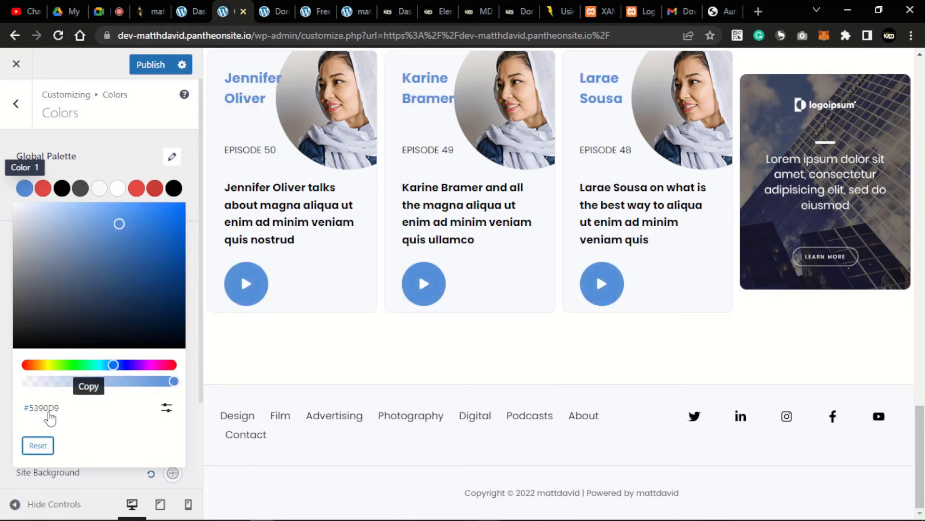
- Reveal the editable hex value for palette Color 1 and try to paste the copied color code into it
click(50, 418)
click(167, 409)
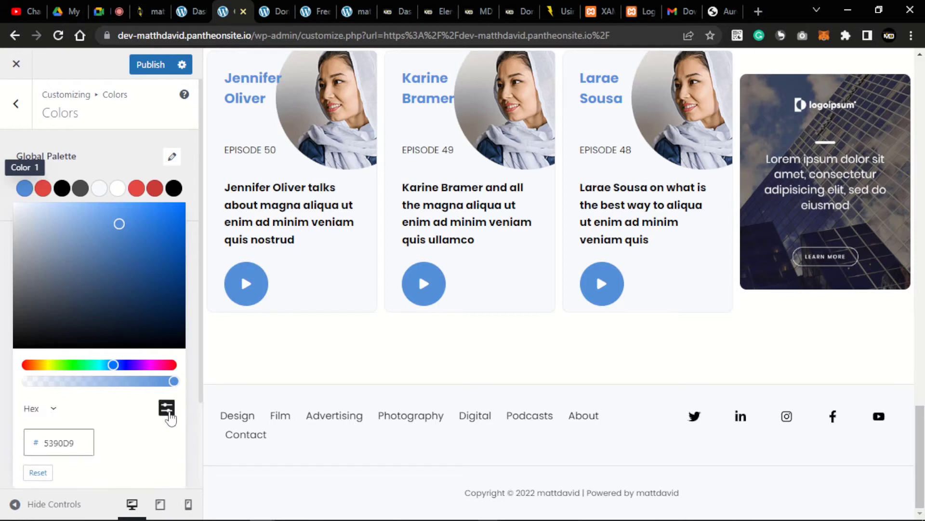
click(62, 442)
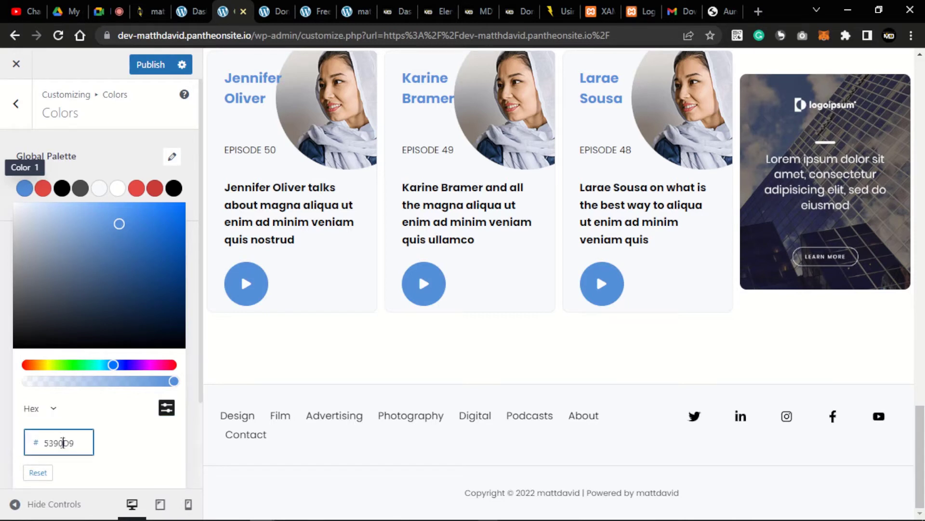
double_click(62, 442)
key(ctrl+v)
key(ctrl+a)
click(88, 442)
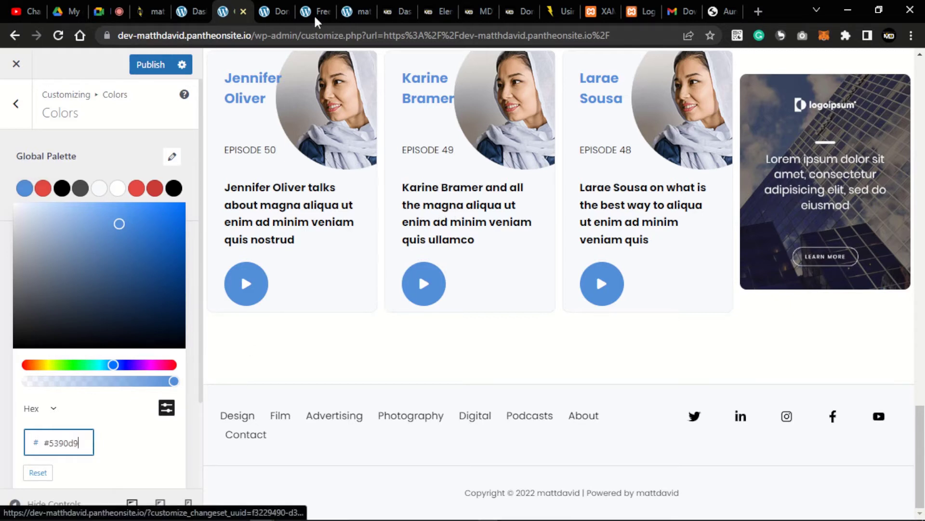
- Copy the sampled hex code F9D329 from the training site and set palette Color 1 in the customizer to it
click(513, 15)
right_click(263, 258)
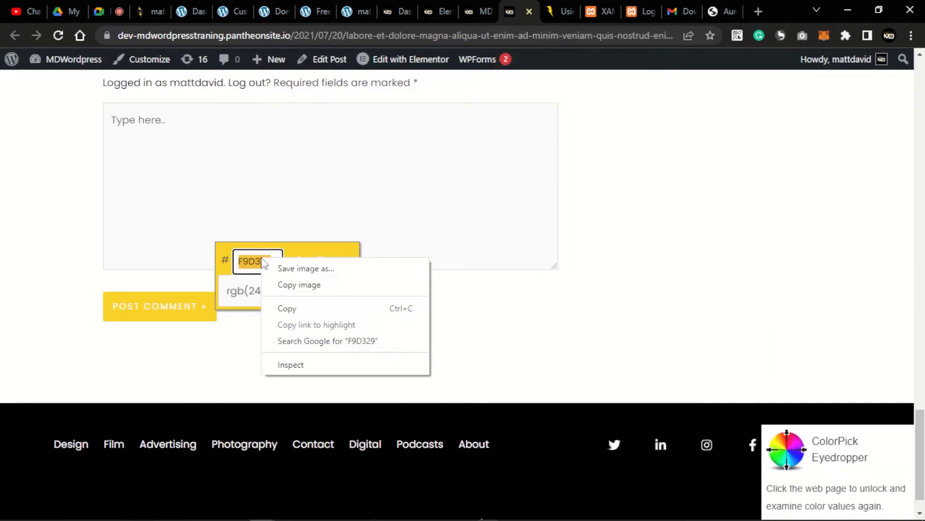
click(285, 309)
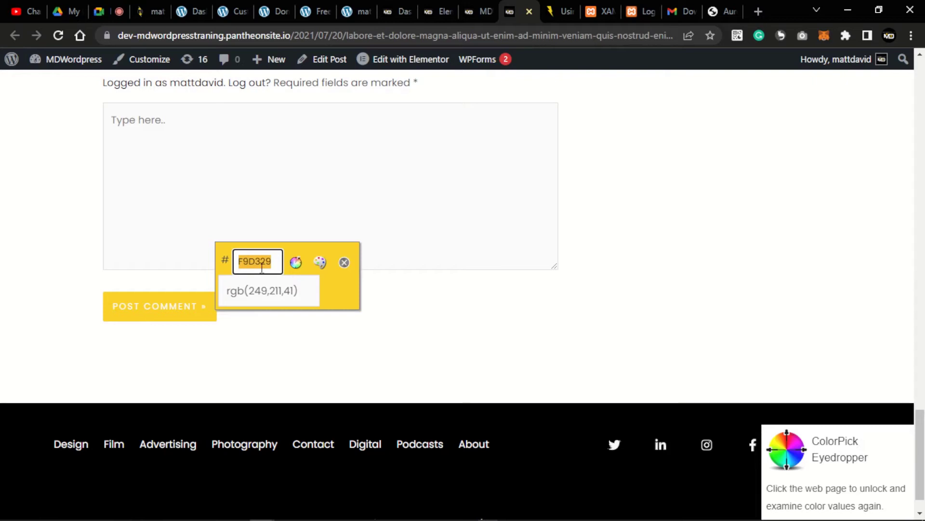
click(234, 11)
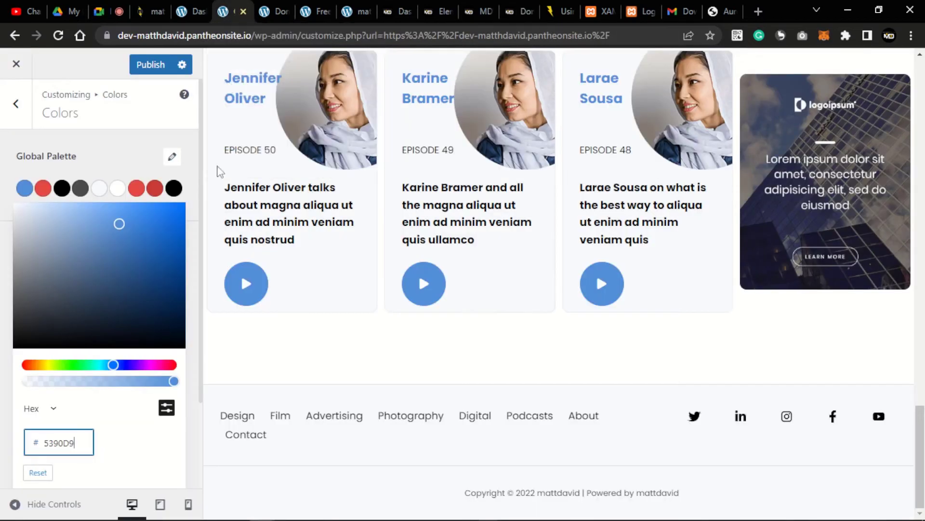
double_click(58, 443)
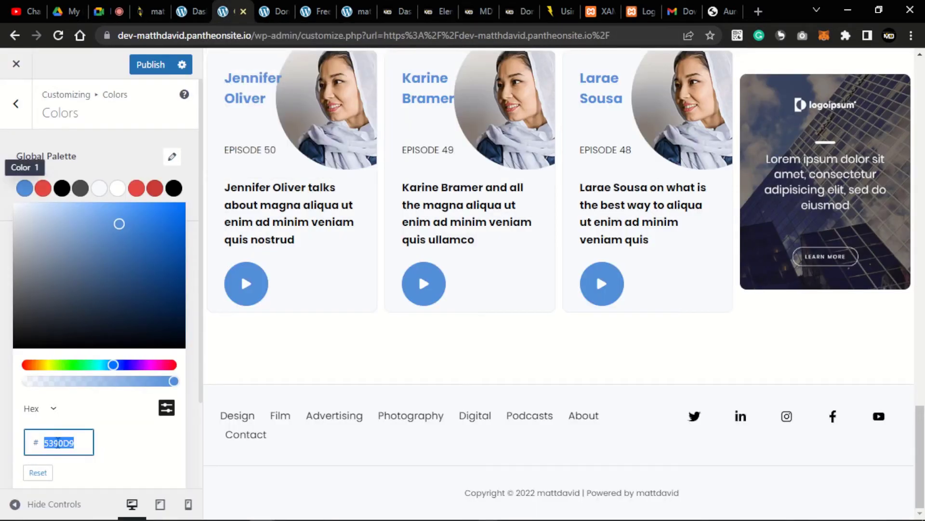
key(ctrl+v)
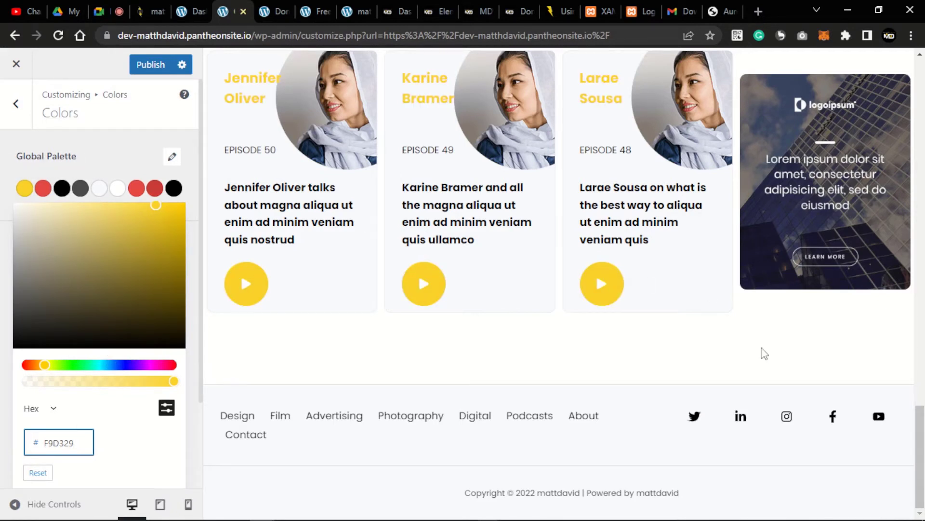
- Set palette Color 2 to the copied hex code F9D329 and adjust its shade and hue to the orange-yellow F2BA2E
drag(920, 426, 920, 345)
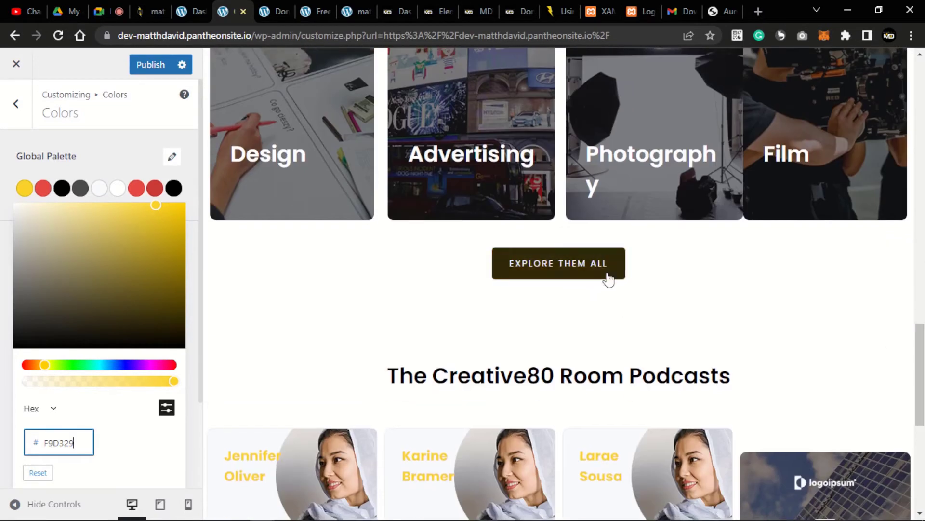
mouse_move(920, 366)
mouse_down()
mouse_move(920, 301)
mouse_move(920, 378)
mouse_up()
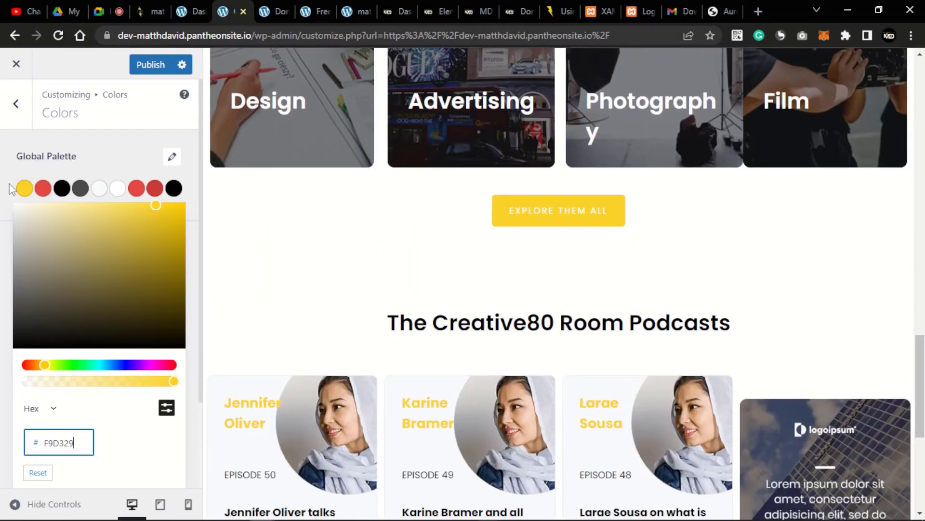
click(43, 189)
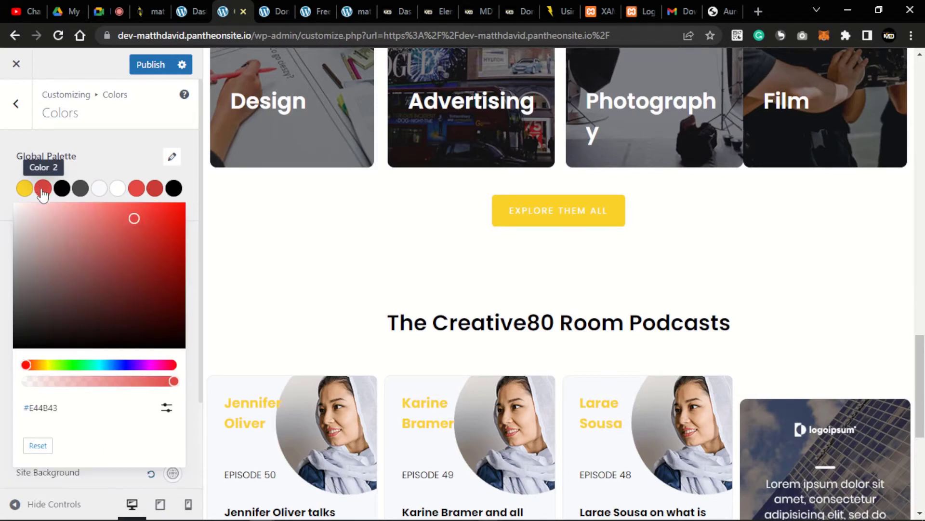
click(44, 365)
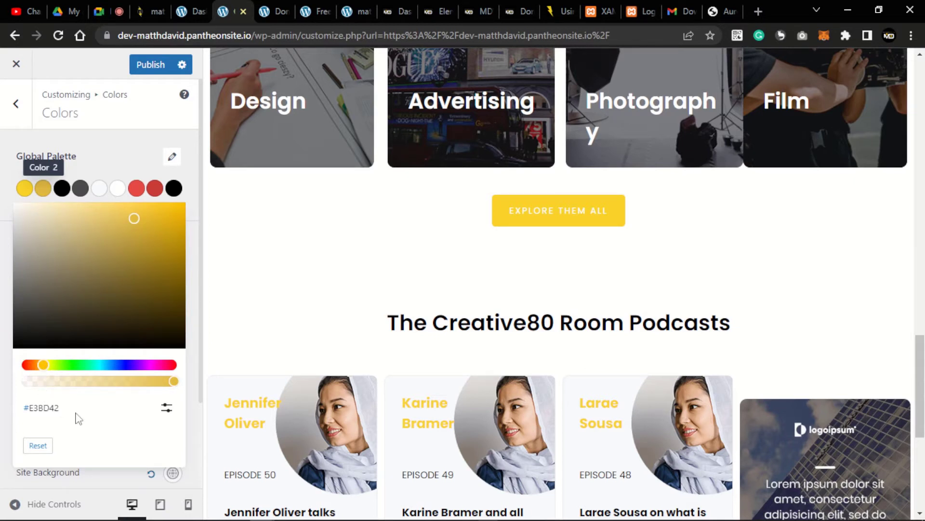
click(172, 416)
double_click(59, 443)
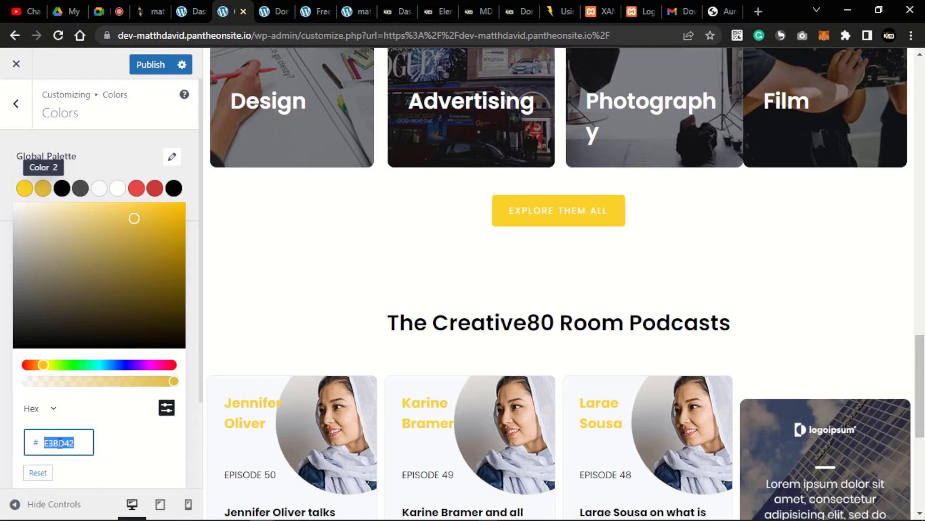
key(ctrl+v)
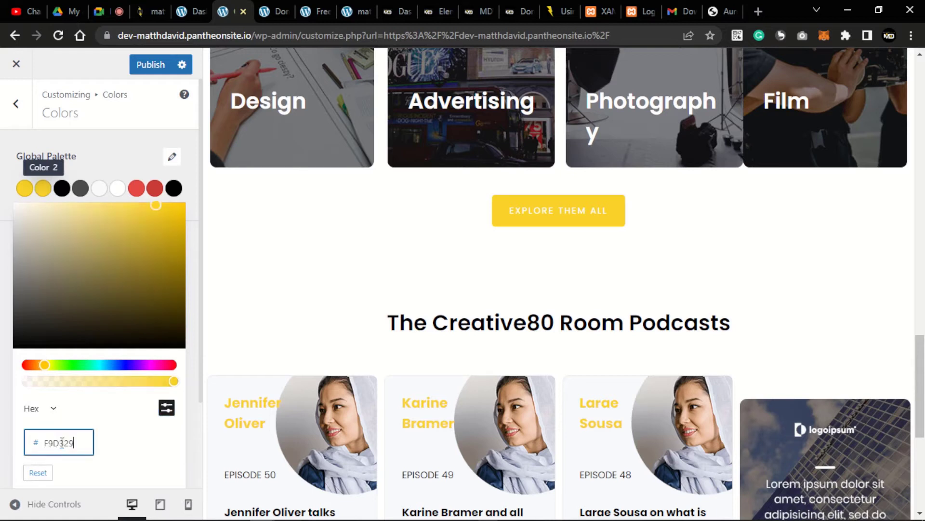
click(152, 211)
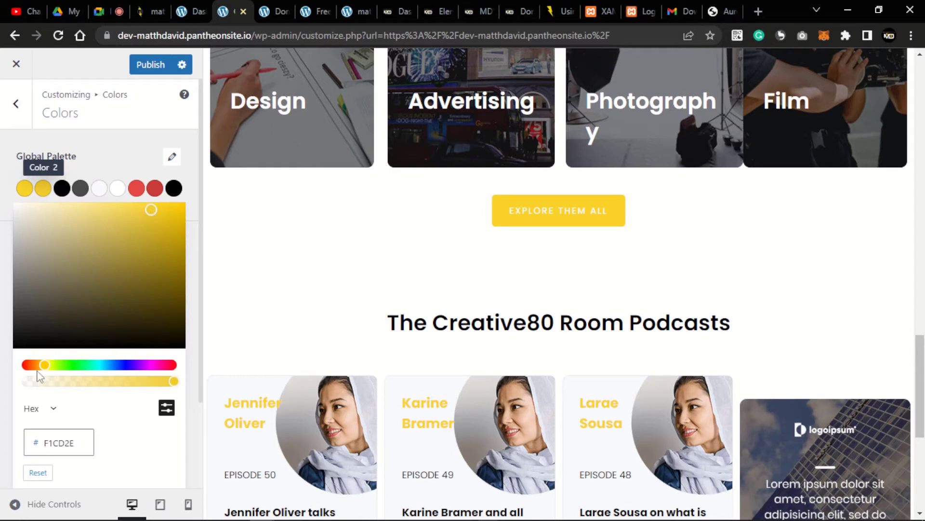
drag(44, 367, 43, 368)
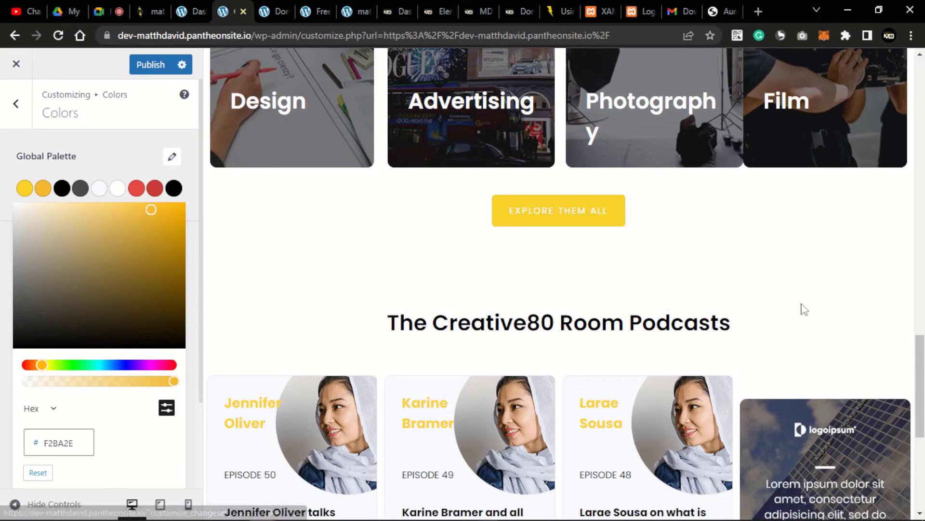
- Set palette Color 7 to the copied hex code F9D329
drag(919, 363, 921, 178)
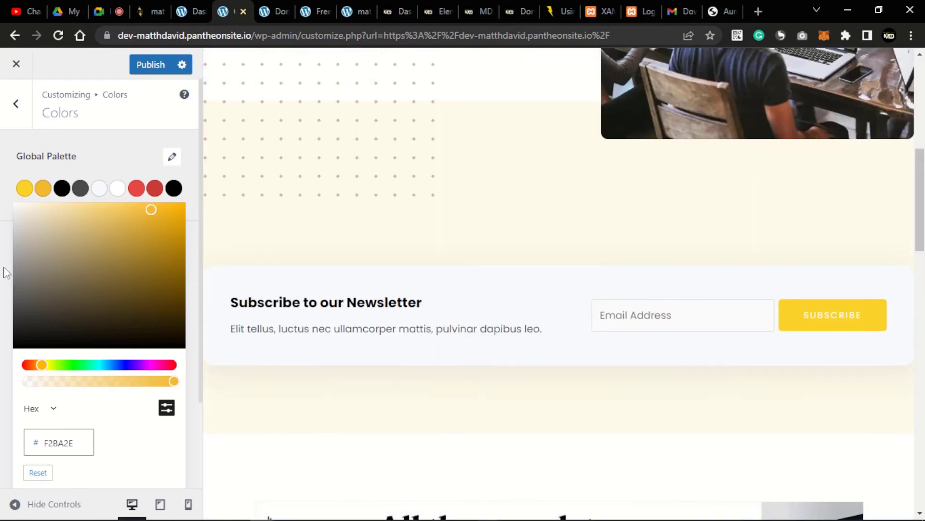
click(136, 188)
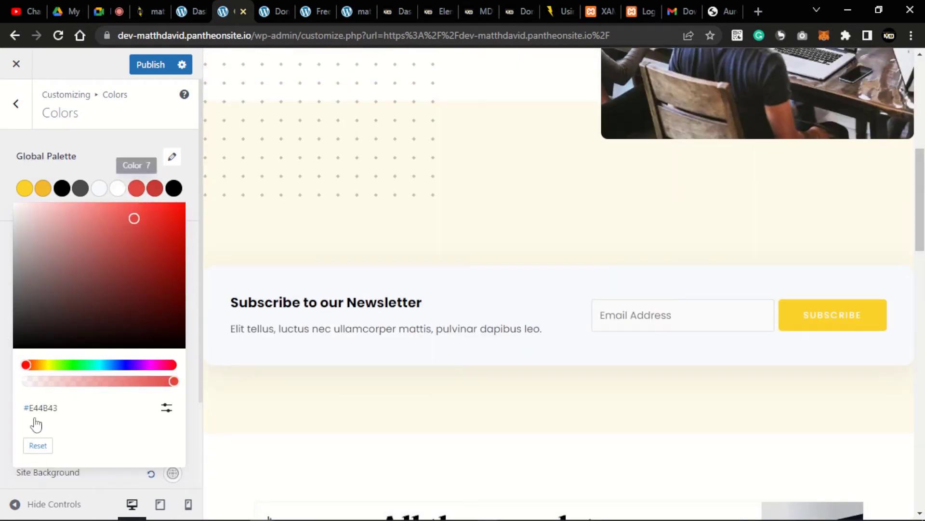
click(166, 407)
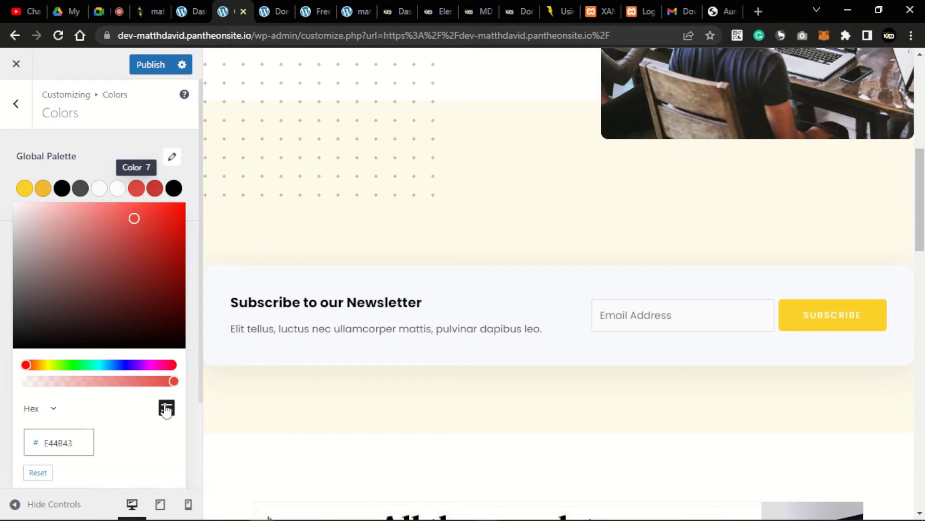
click(60, 444)
double_click(65, 443)
key(ctrl+v)
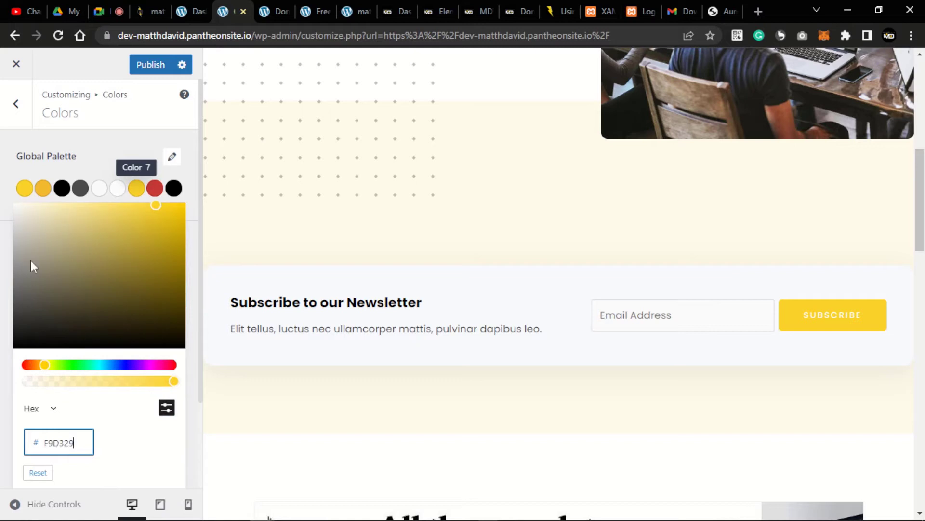
- Copy palette Color 2's code F2BA2E and set palette Color 8 to it
click(154, 188)
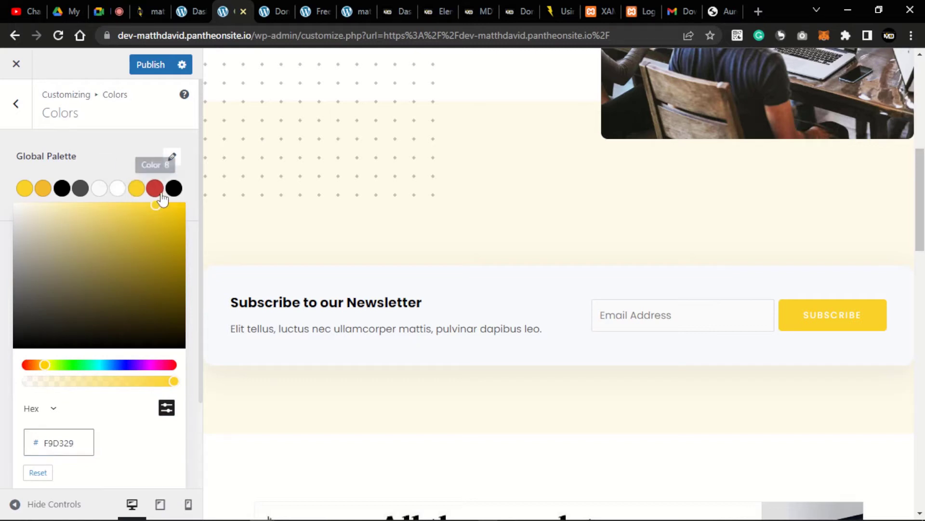
click(42, 189)
click(43, 409)
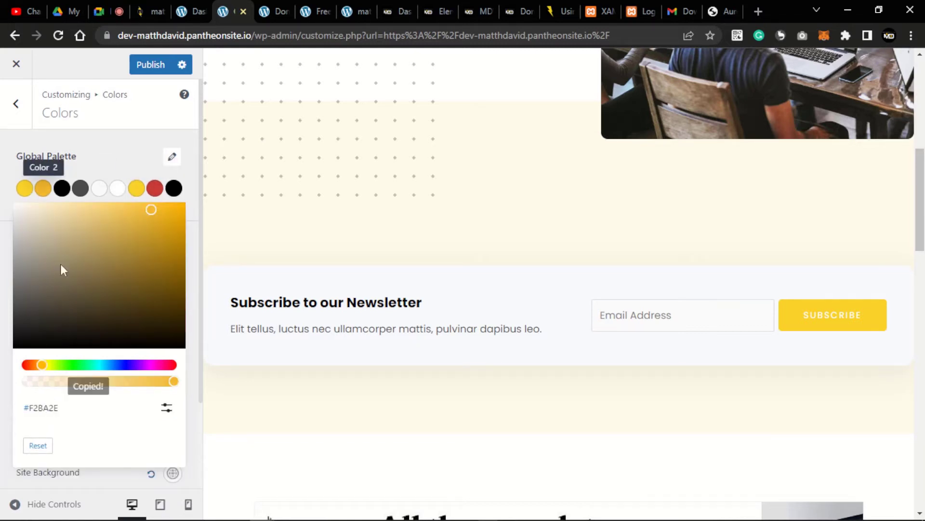
click(155, 188)
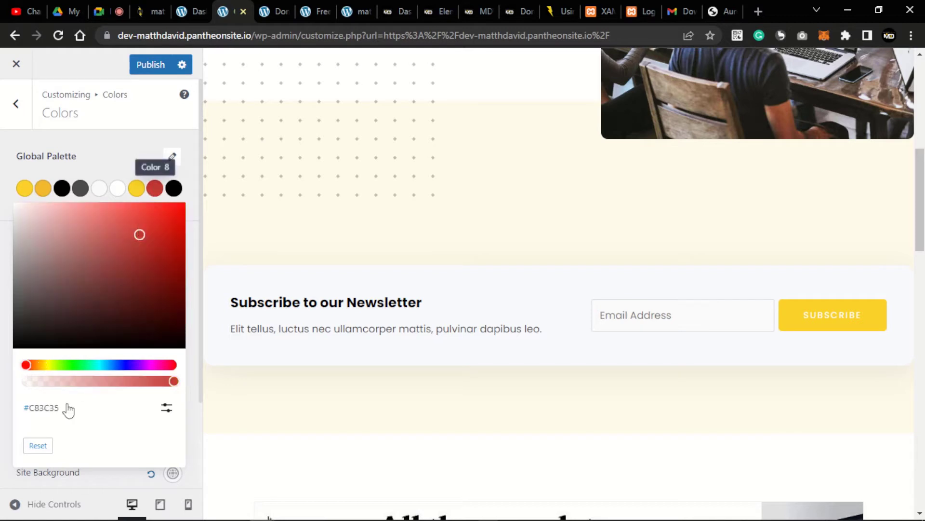
click(166, 408)
click(61, 440)
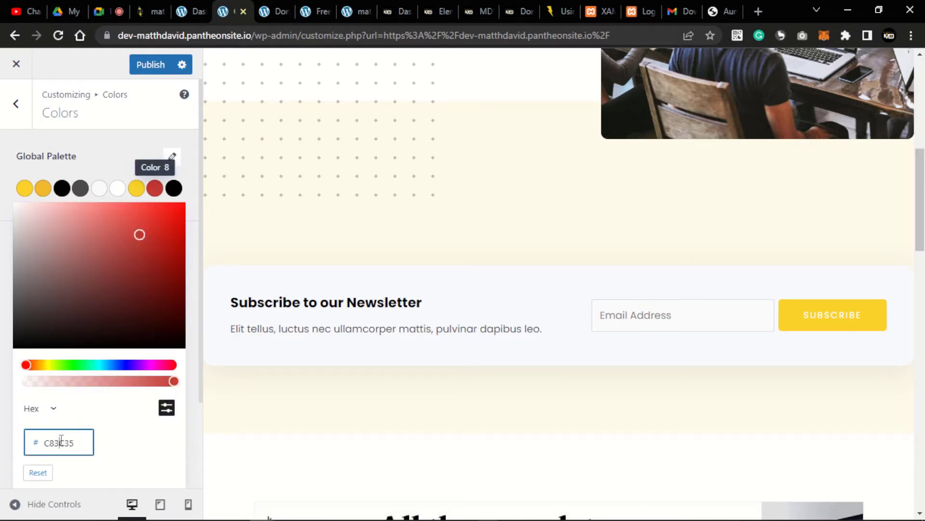
double_click(61, 440)
key(ctrl+v)
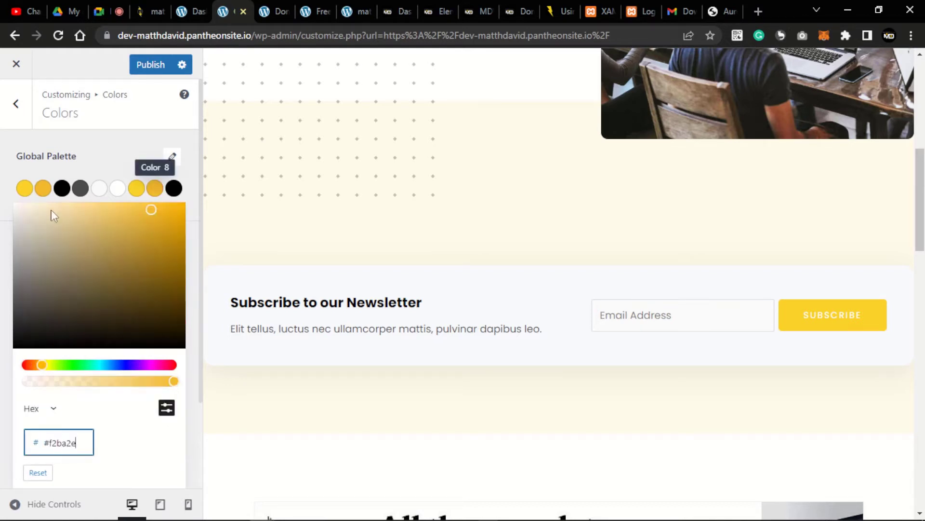
click(102, 169)
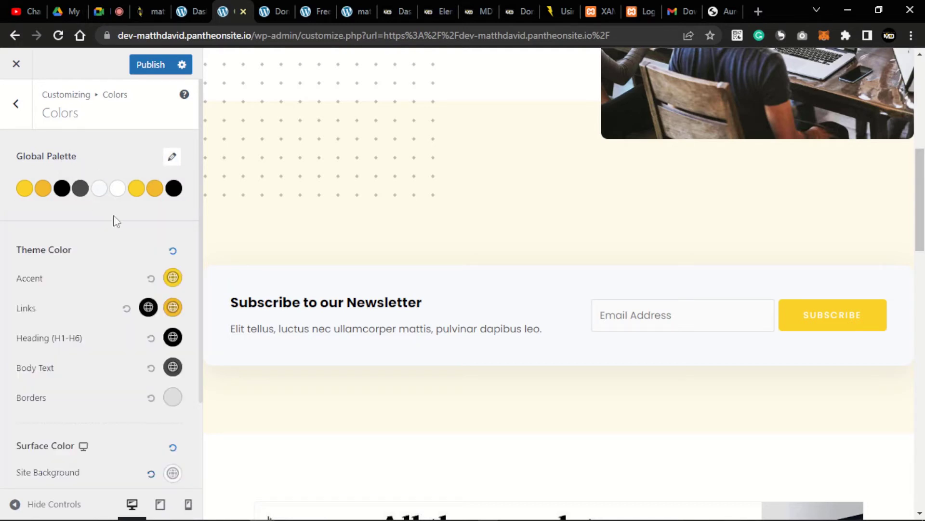
- Leave the global color settings and set the Above Footer row's background to the black palette Color 3
scroll(534, 287, up, 6)
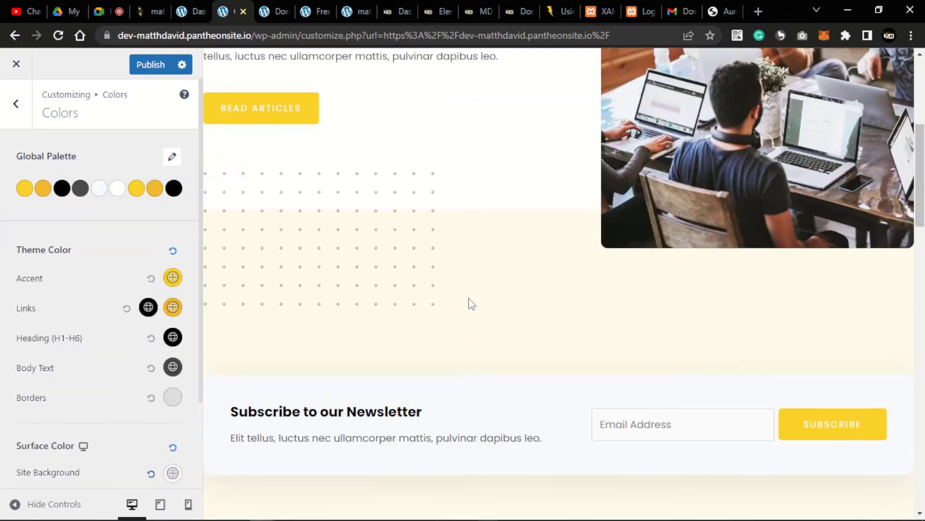
click(20, 124)
click(22, 126)
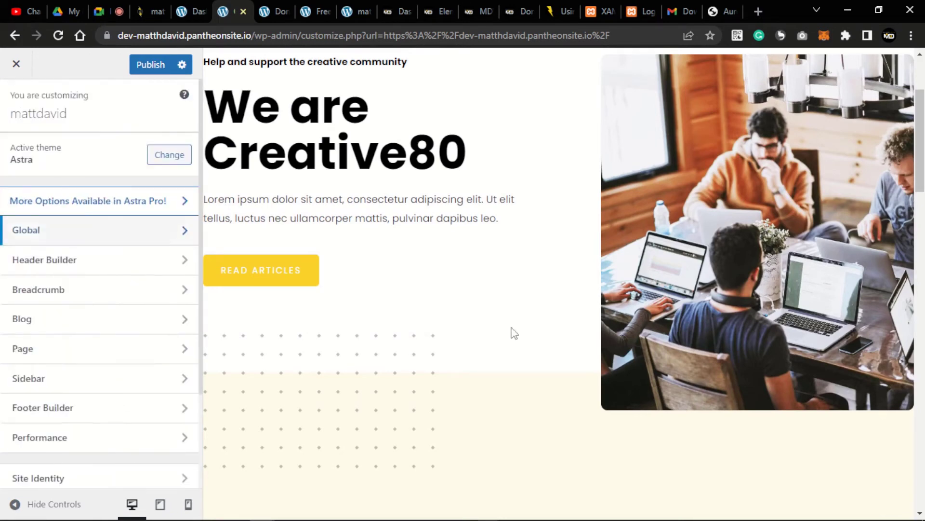
scroll(534, 345, down, 6)
drag(919, 226, 920, 469)
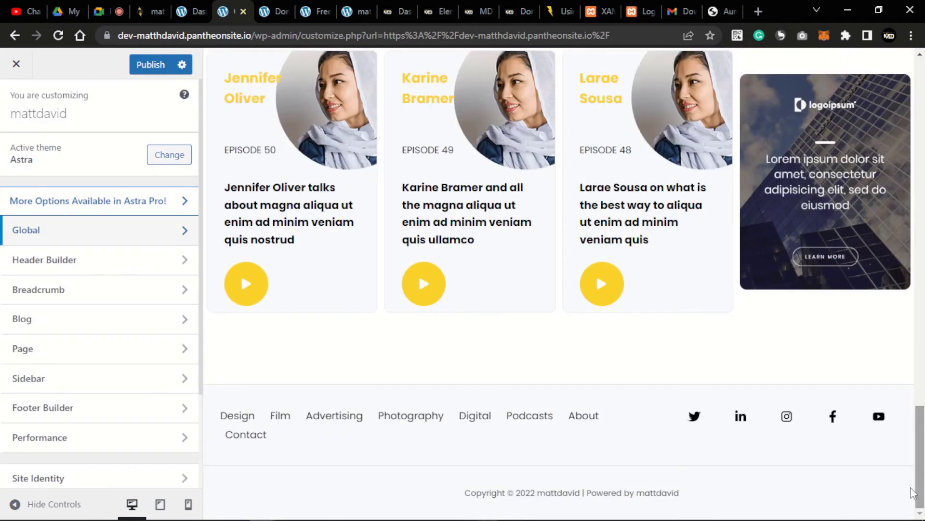
click(212, 394)
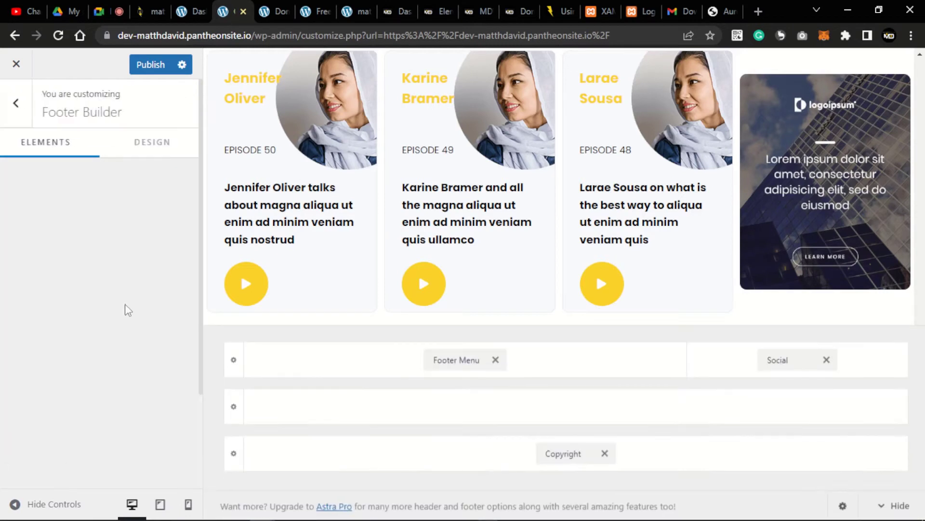
click(138, 159)
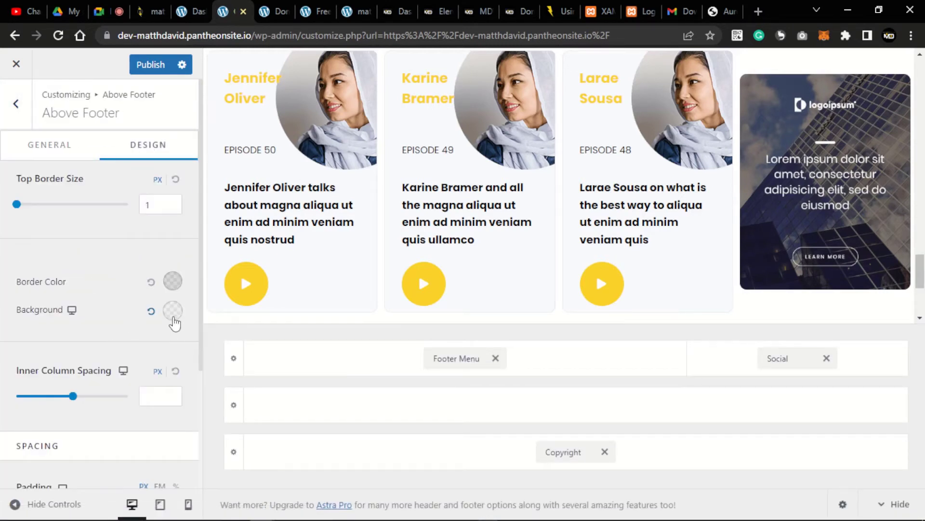
click(173, 310)
click(65, 386)
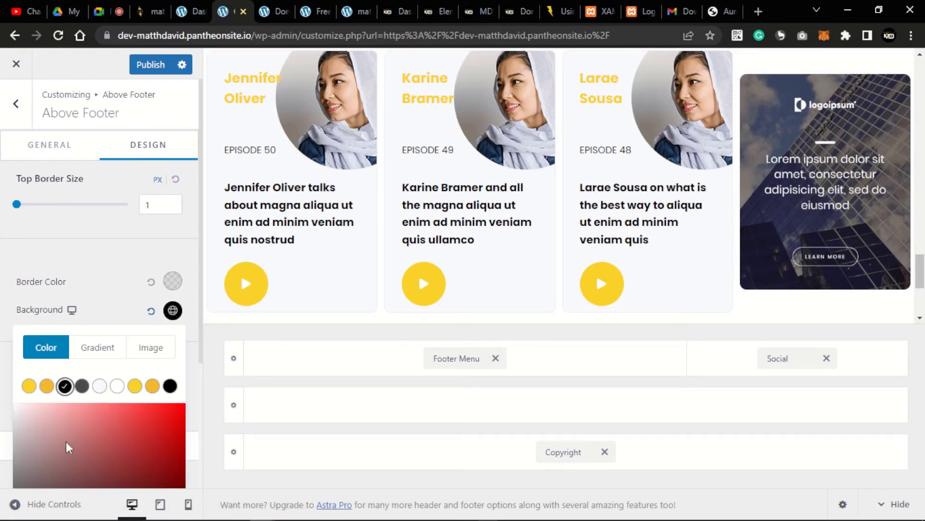
scroll(545, 250, down, 4)
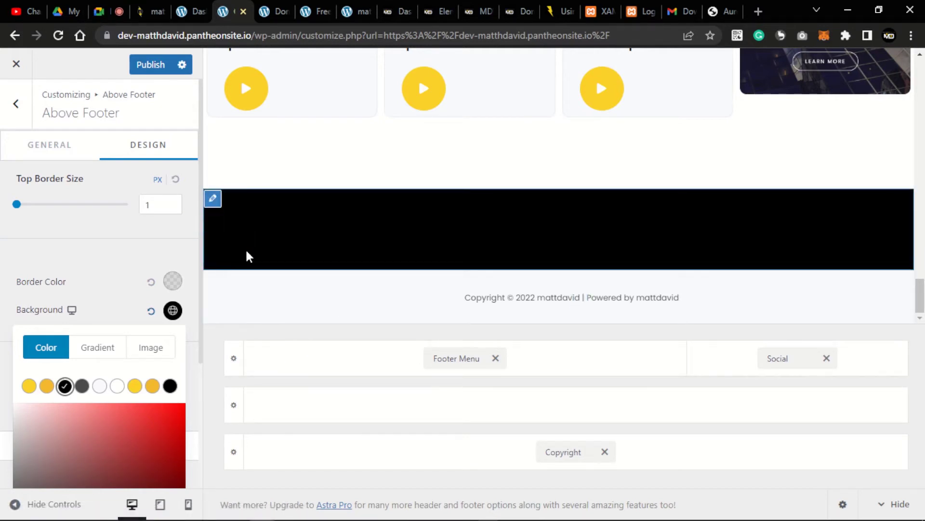
- Set the Footer Menu's normal link text color to the light palette color F7F9FB
click(458, 357)
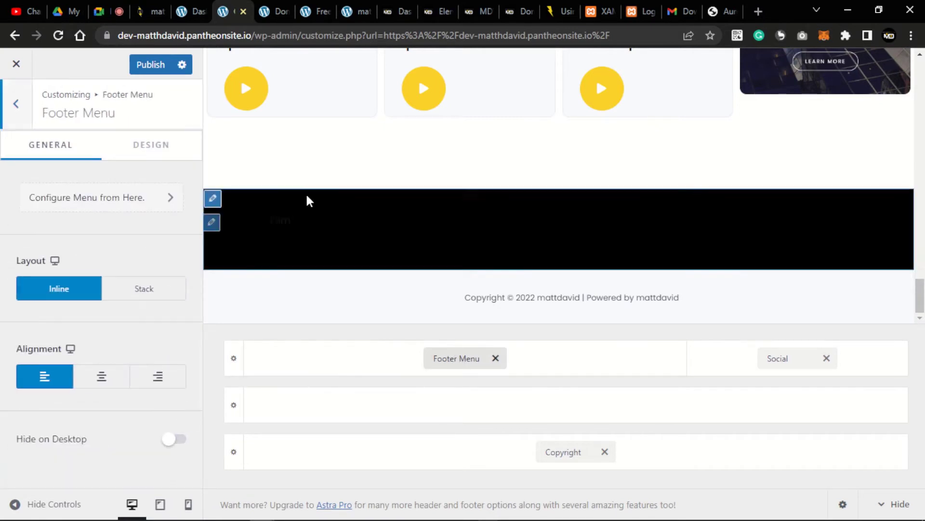
click(145, 152)
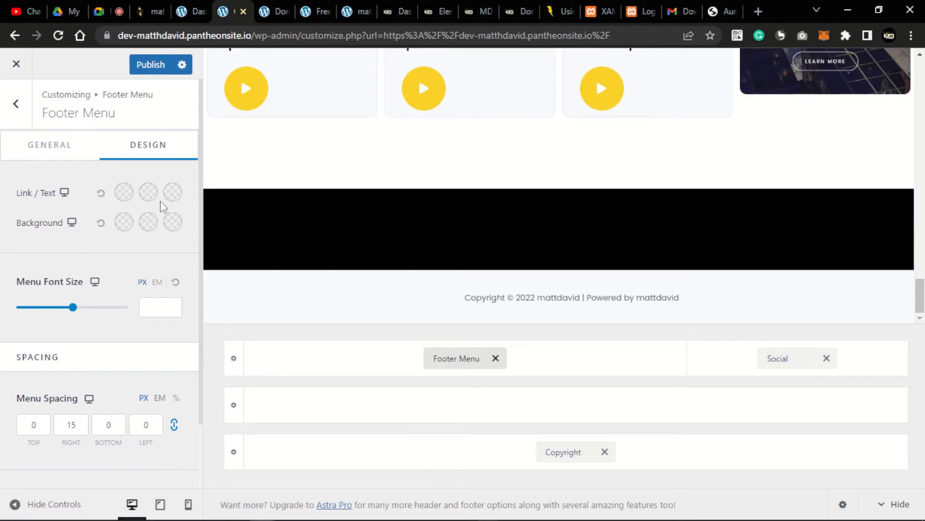
click(127, 198)
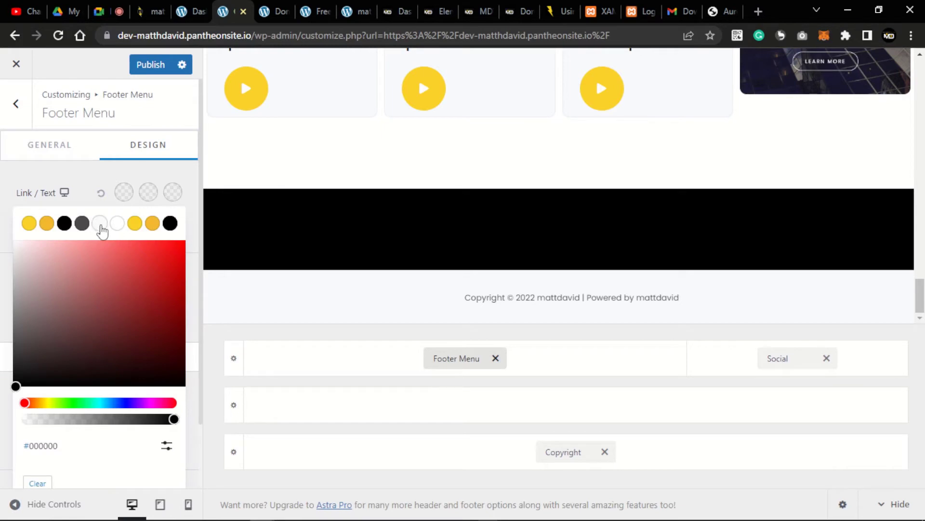
click(100, 224)
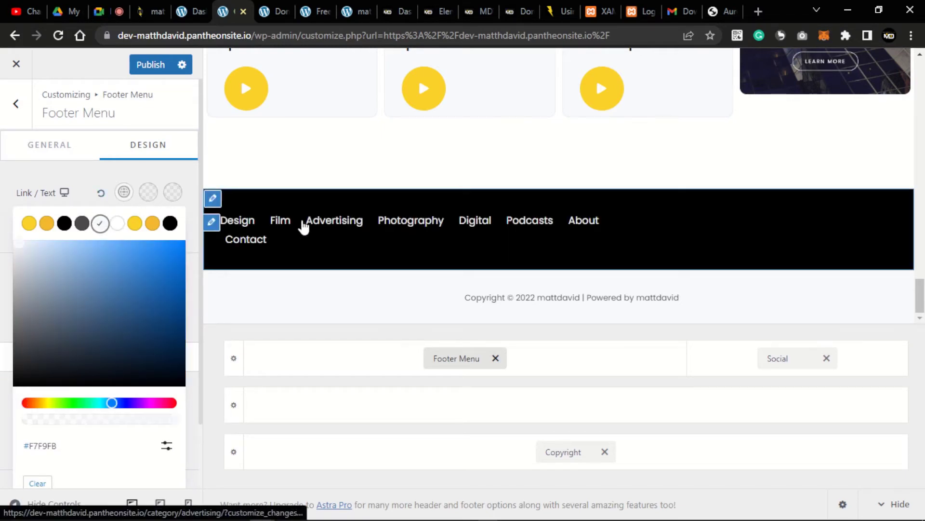
- Set the Footer Menu's hover and active link text colors to the orange-yellow palette color F2BA2E
click(147, 194)
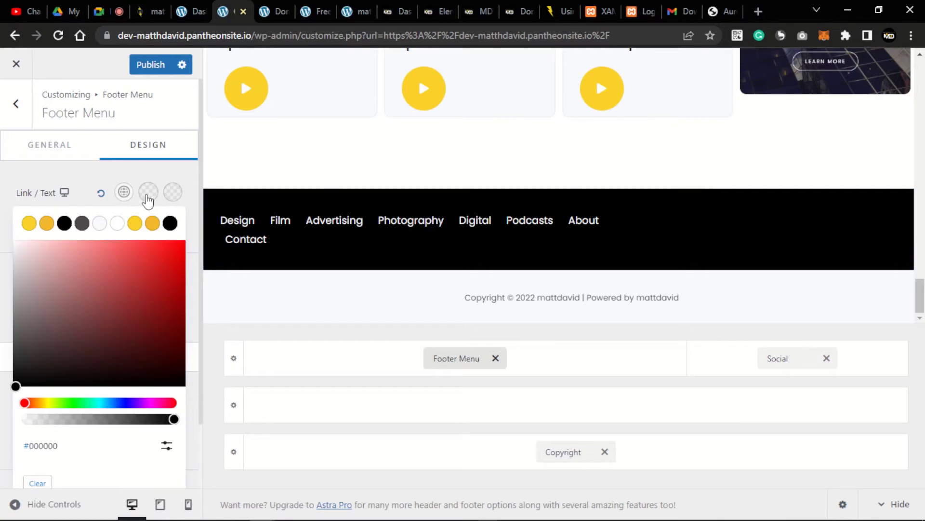
click(46, 225)
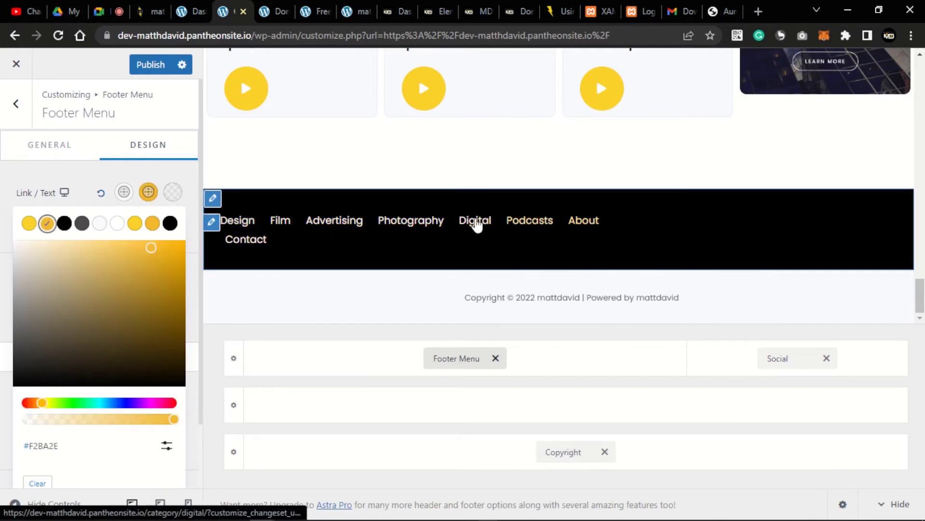
click(173, 192)
click(46, 223)
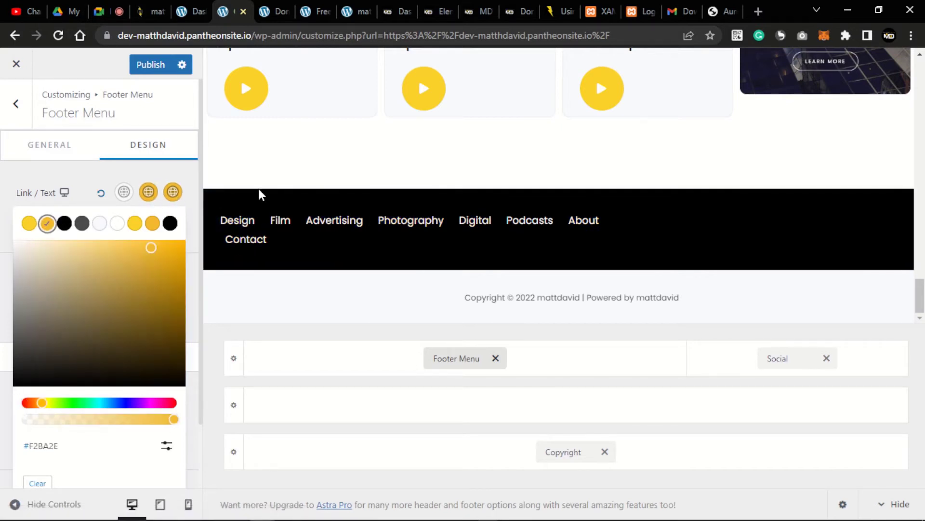
click(150, 197)
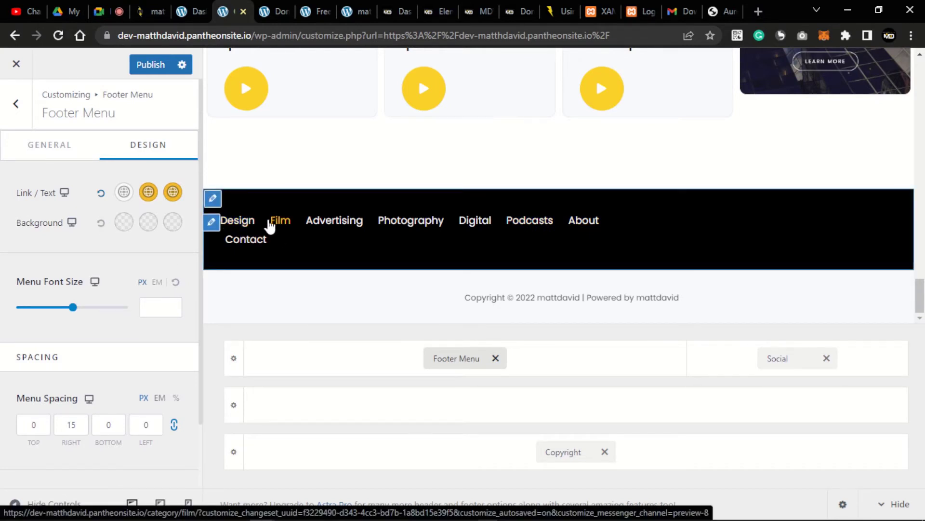
- Set the Footer Menu's normal background to the yellow palette Color 1
click(136, 225)
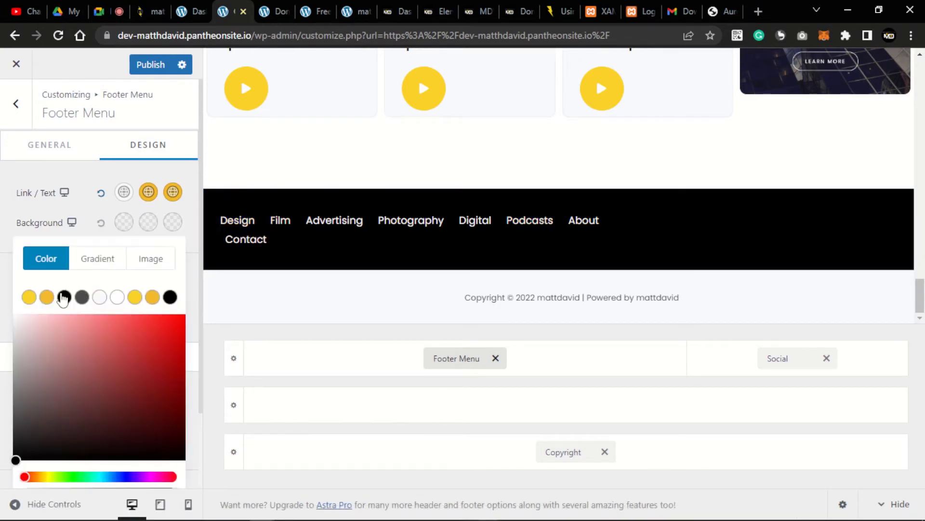
click(29, 297)
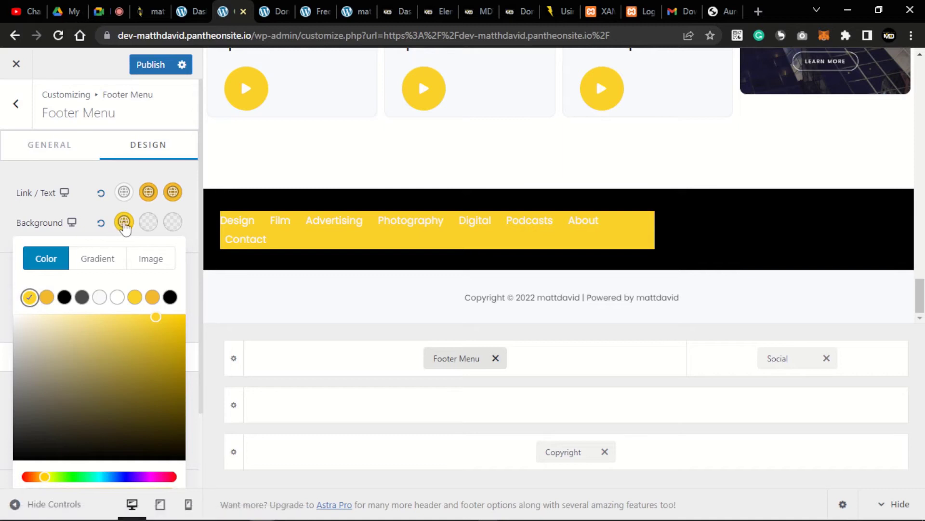
- Reset the Footer Menu's background colors to their default
click(101, 223)
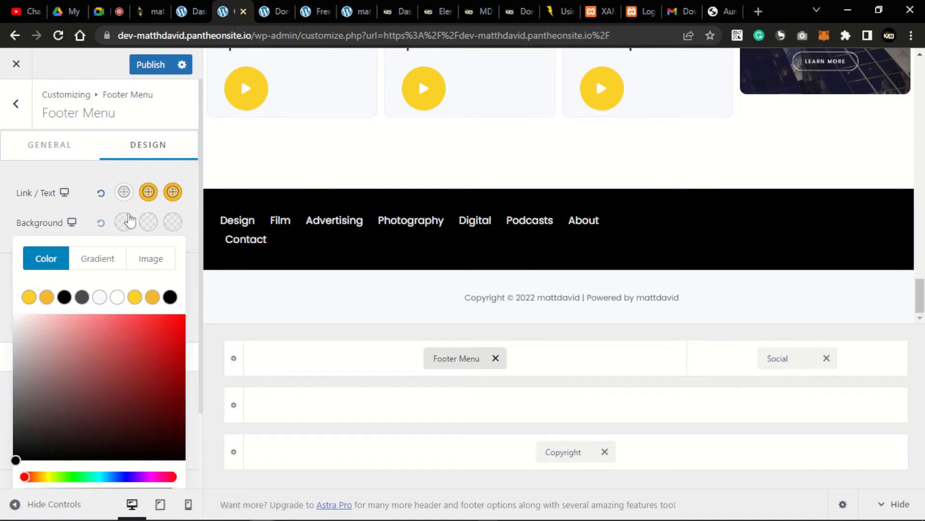
click(99, 208)
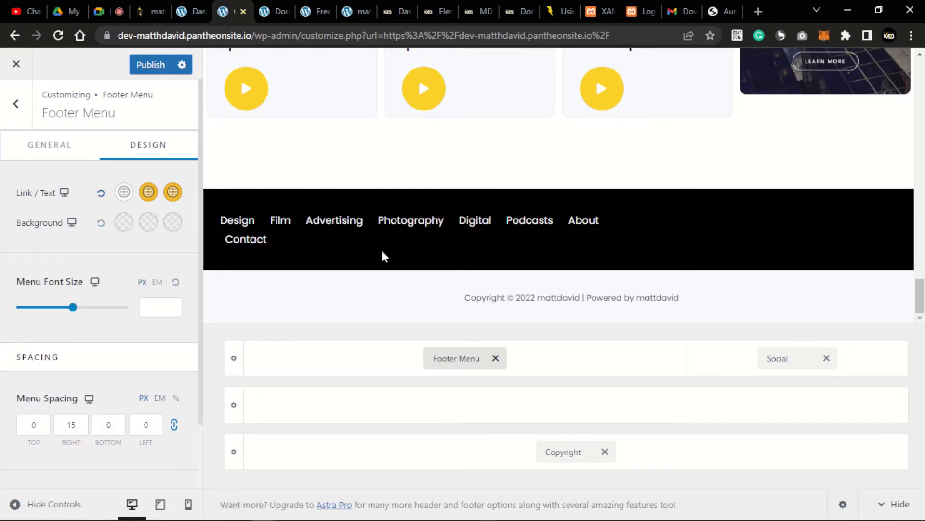
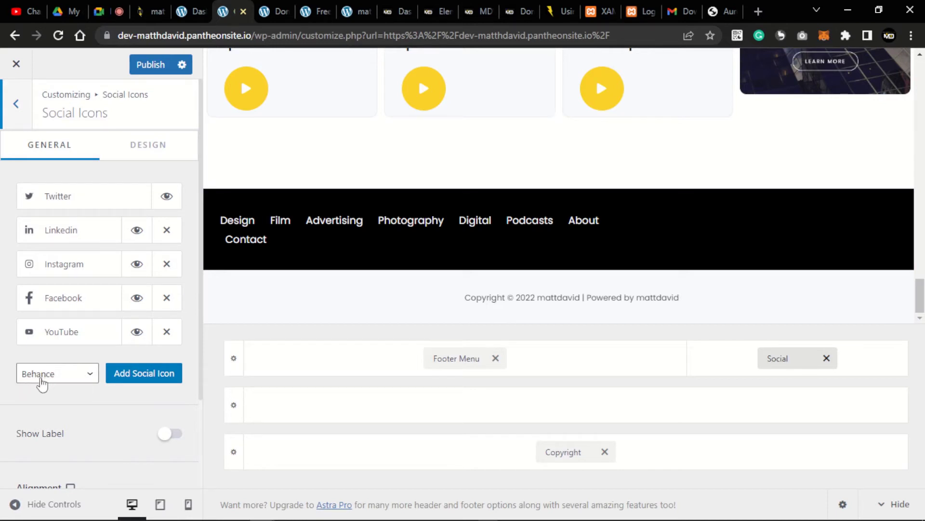
- Add a Telegram icon to the footer's social icons
click(90, 379)
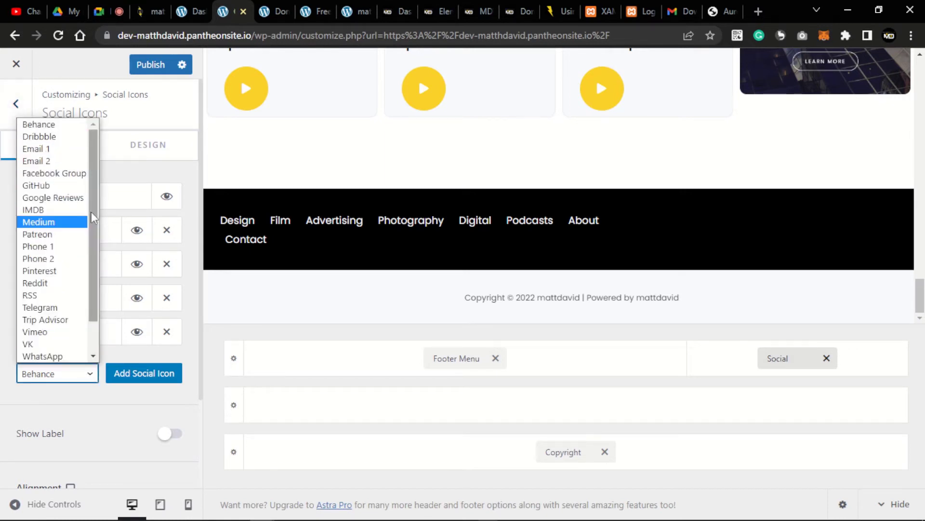
drag(91, 212, 91, 172)
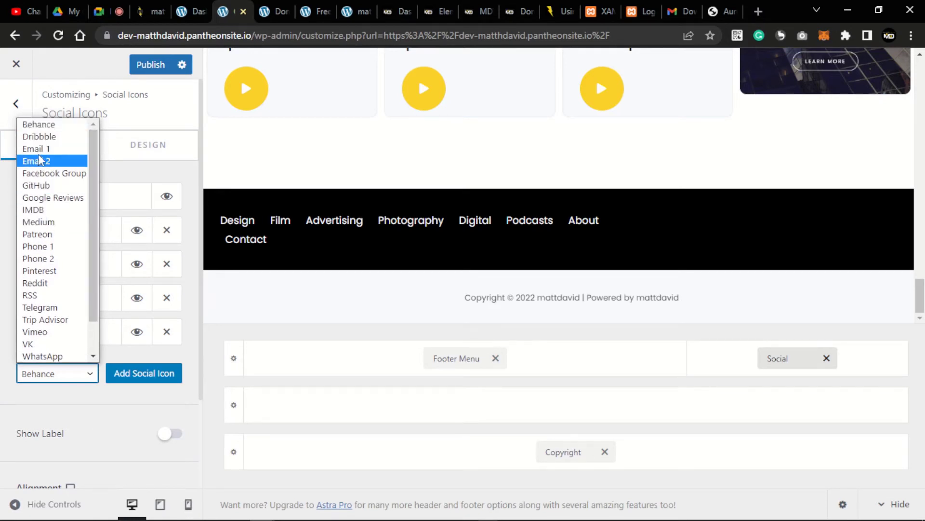
click(53, 309)
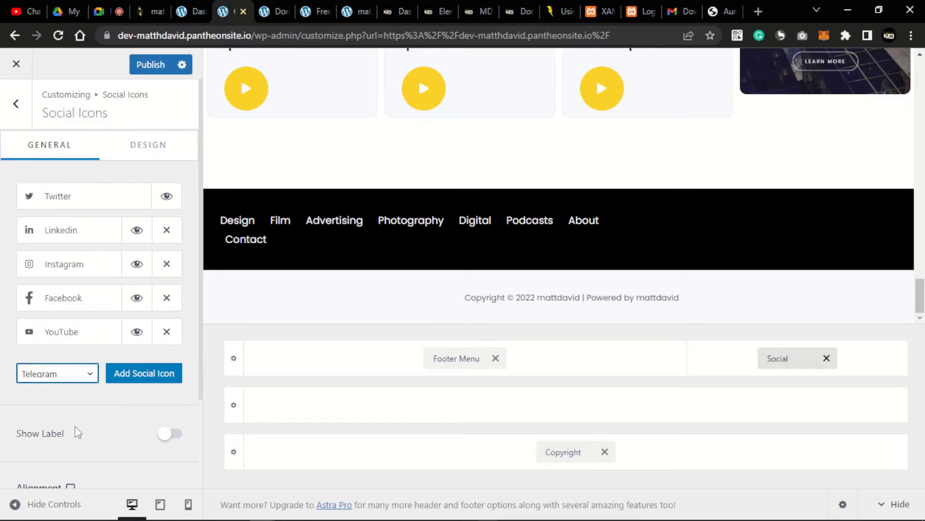
click(143, 373)
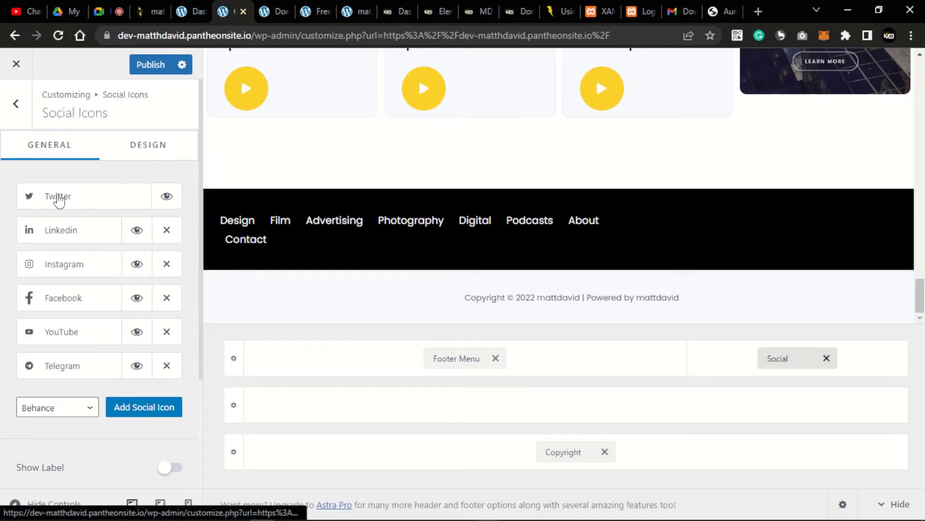
- Set the footer social icons' normal icon color to the light off-white fifth palette color
click(166, 145)
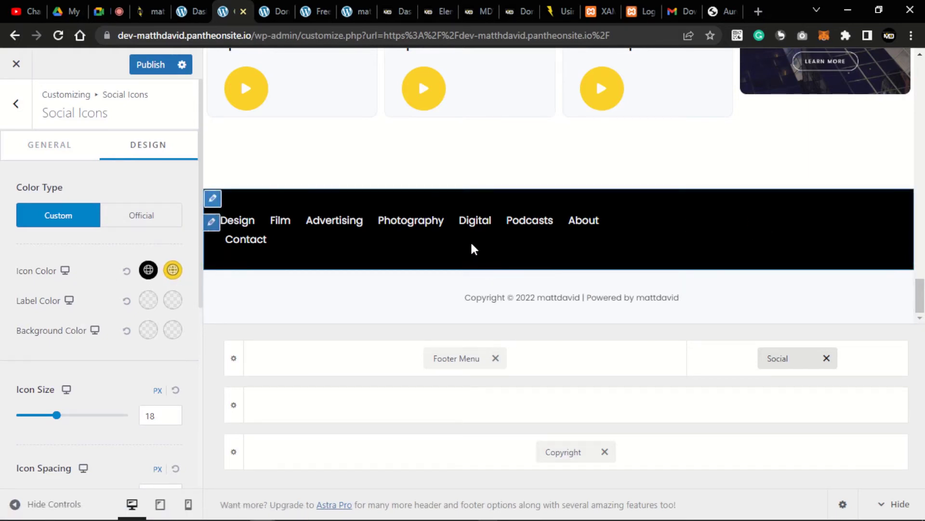
click(148, 270)
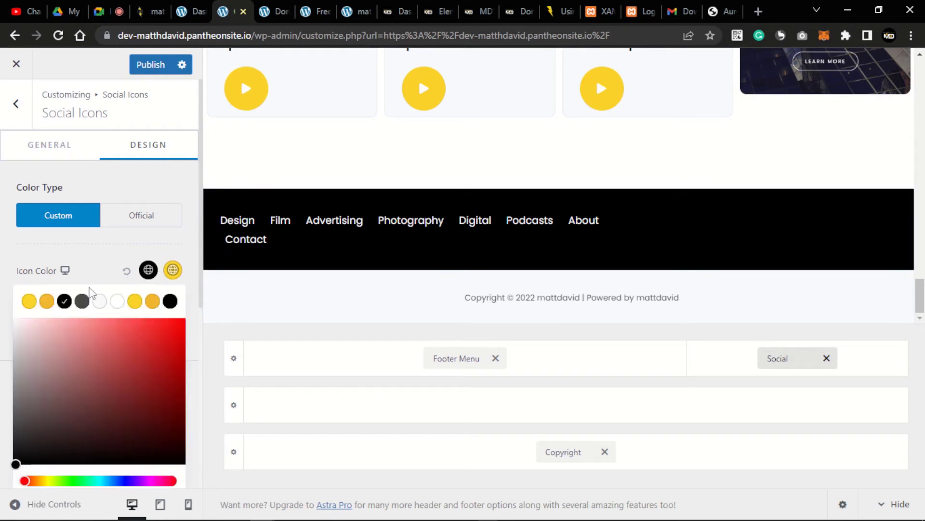
click(98, 304)
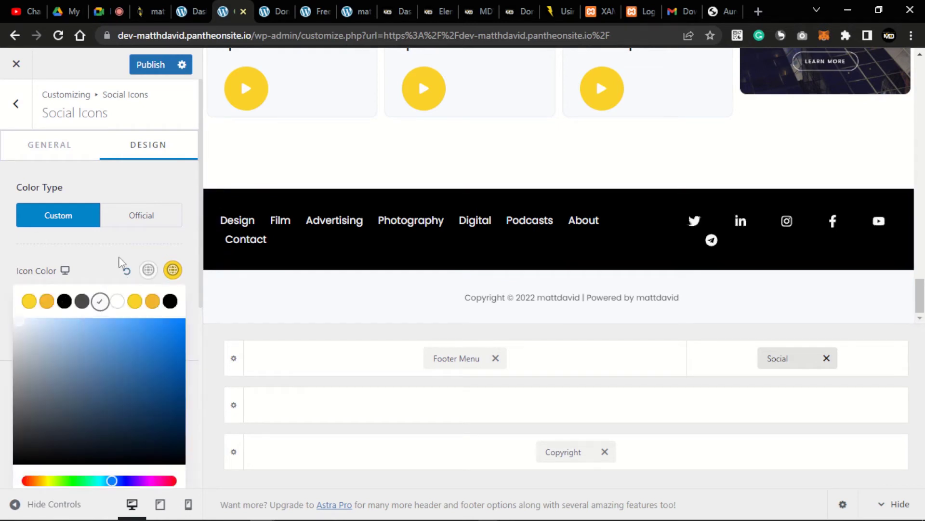
click(161, 245)
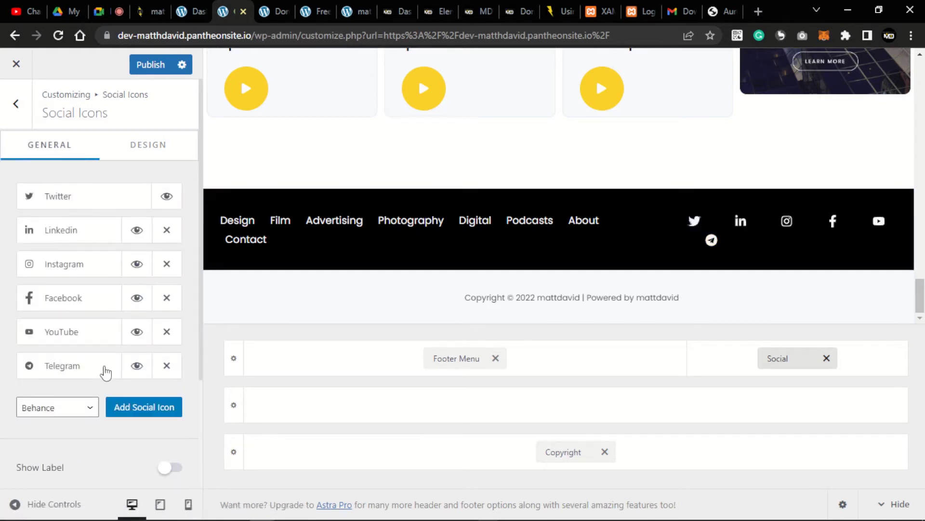
- Hide the Linkedin and Instagram icons in the footer's social icons and remove the YouTube icon
click(138, 230)
click(136, 264)
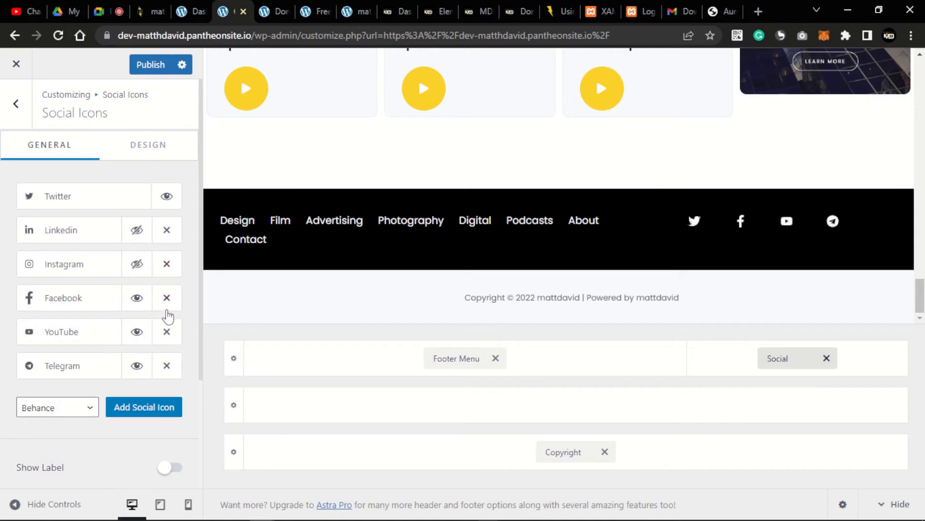
click(166, 332)
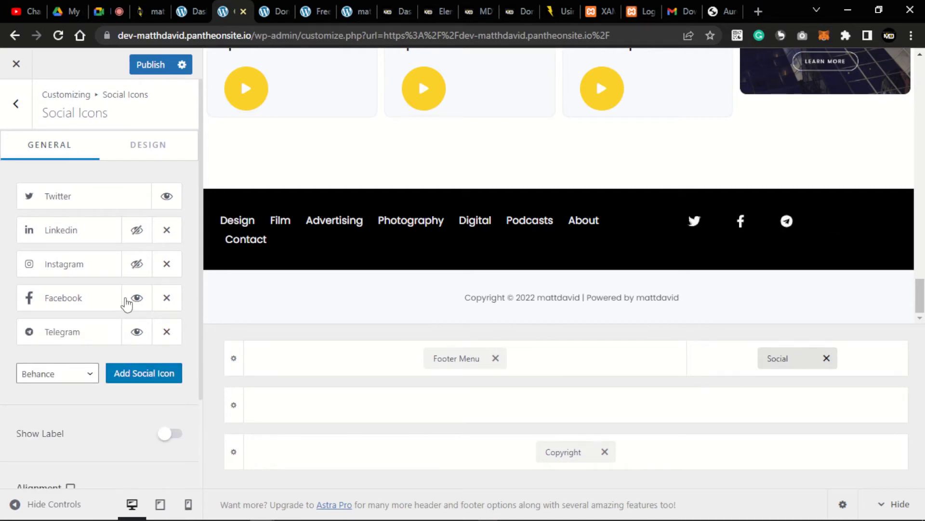
- Add a YouTube icon to the footer's social icons and move it directly above Facebook
click(82, 374)
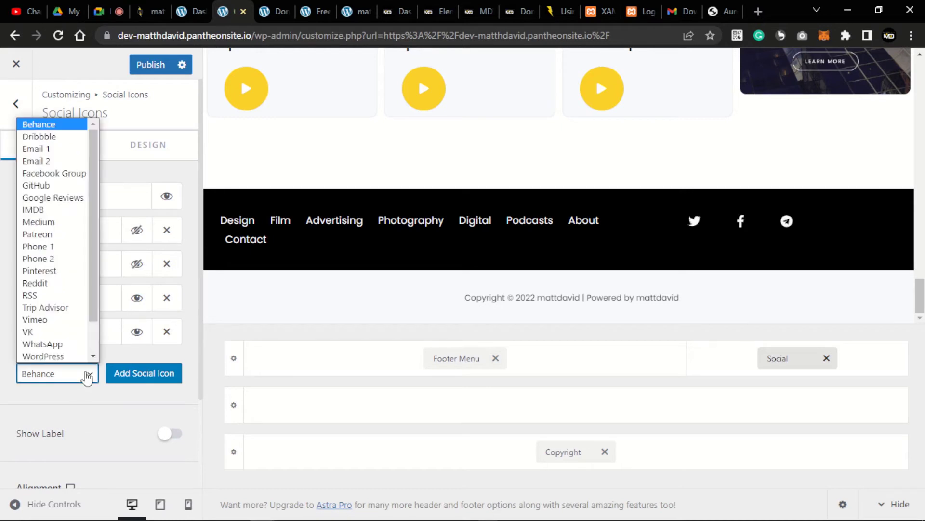
scroll(48, 337, down, 1)
click(41, 357)
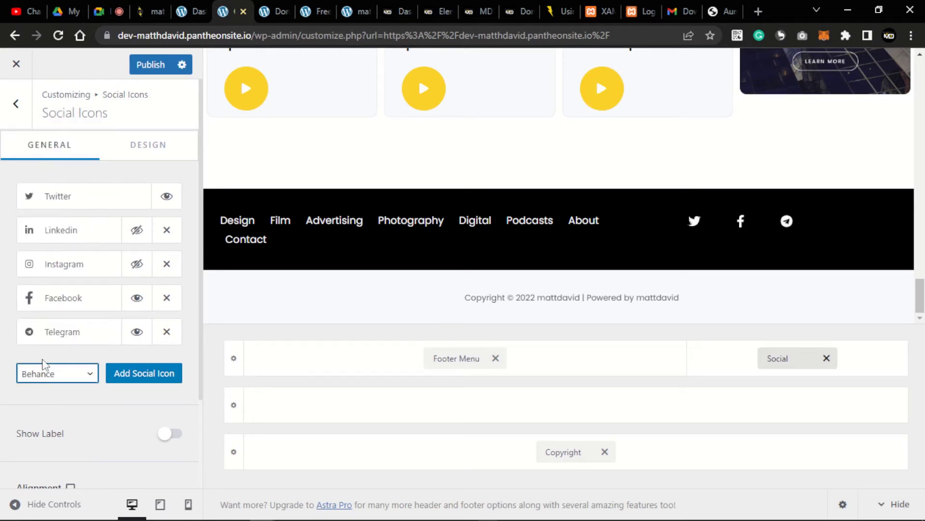
click(147, 380)
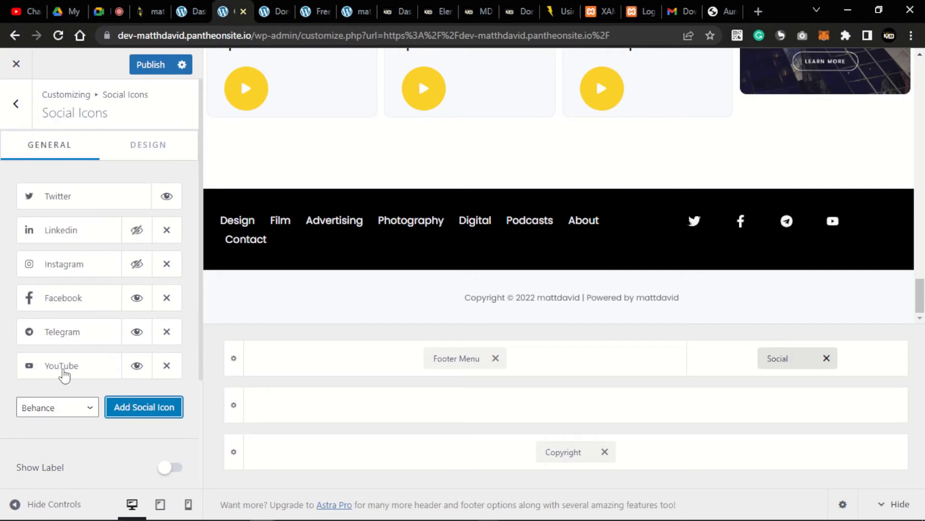
drag(62, 374, 68, 306)
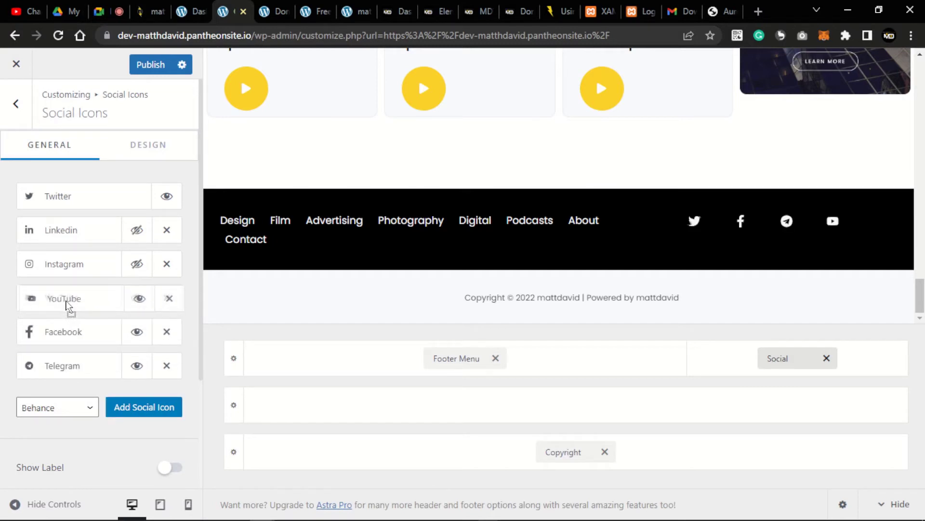
- Examine the Facebook social icon's label, URL and icon settings, leaving its link as it is
mouse_move(68, 339)
mouse_down()
mouse_move(64, 374)
mouse_move(65, 331)
mouse_up()
click(67, 340)
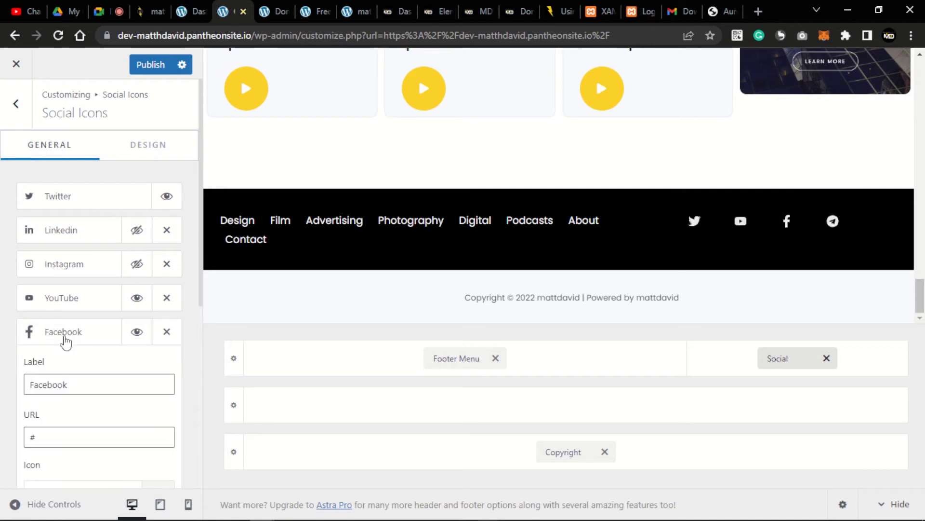
click(69, 338)
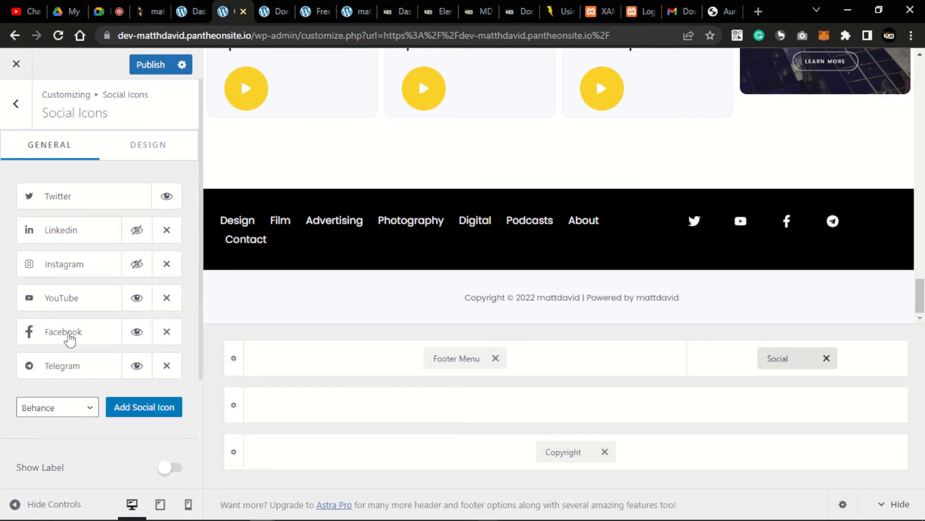
click(69, 339)
click(68, 340)
click(67, 340)
scroll(48, 376, down, 4)
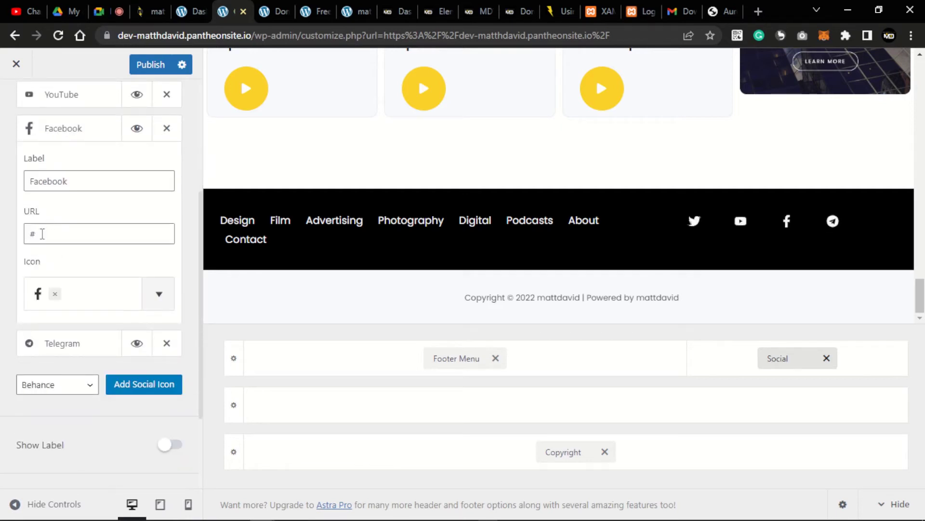
drag(41, 234, 15, 243)
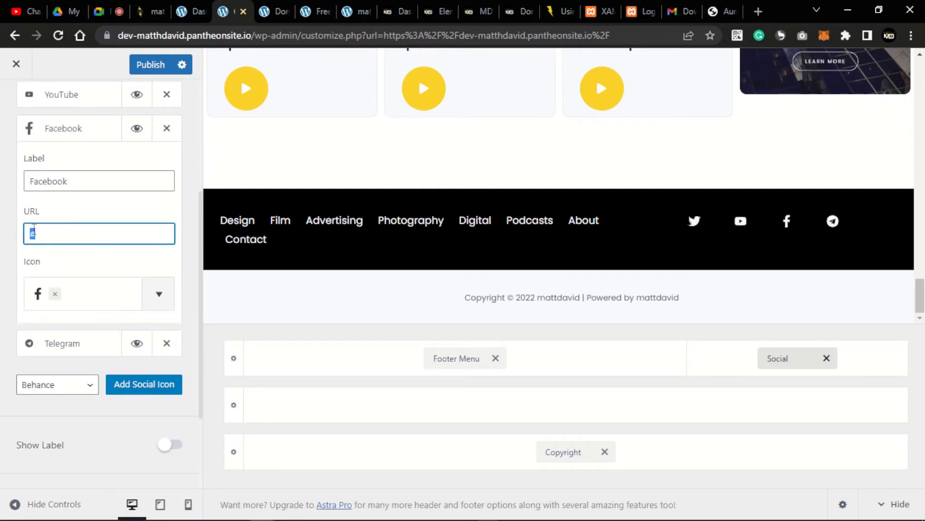
scroll(43, 237, up, 3)
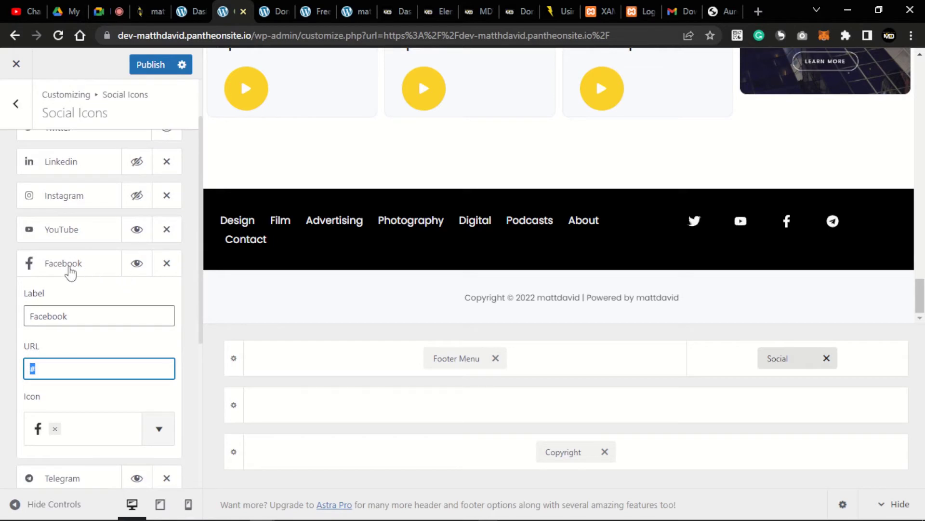
click(81, 266)
scroll(79, 322, up, 2)
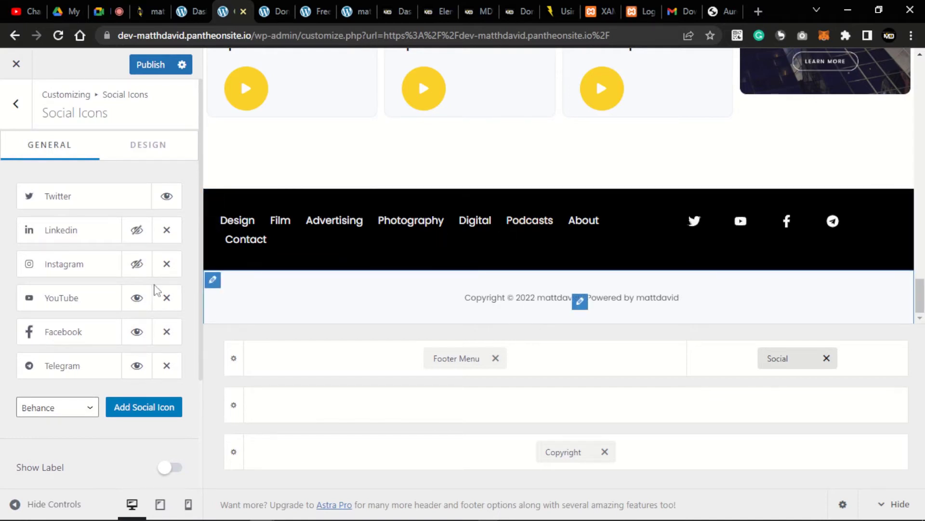
- Set the Below Footer row's background to the black third palette color
click(212, 281)
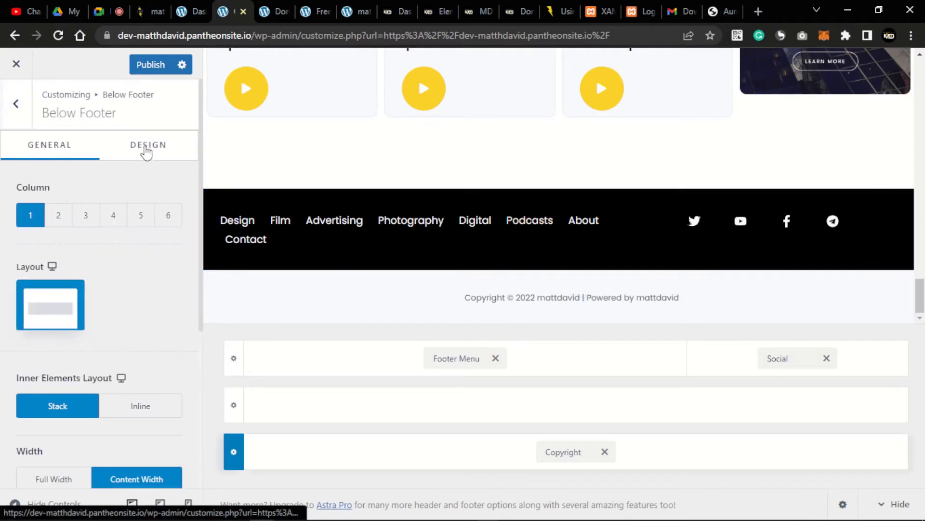
click(146, 154)
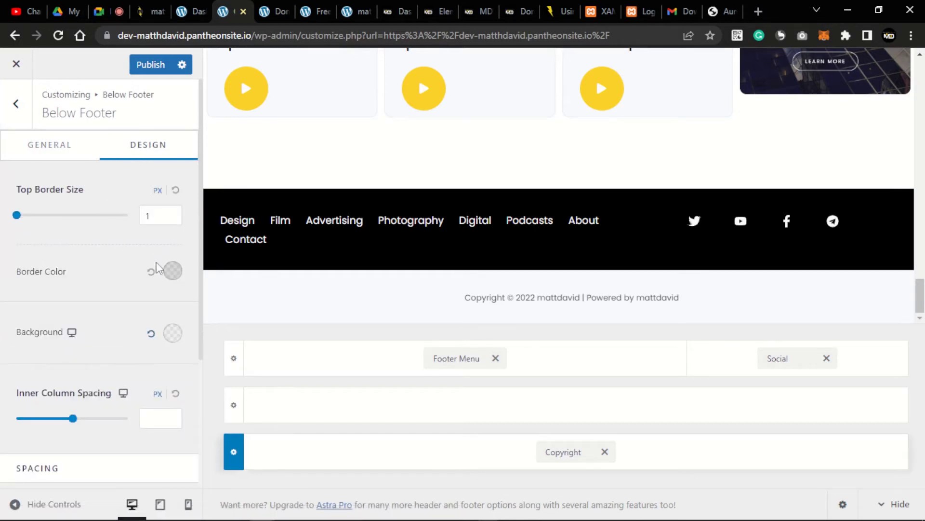
click(172, 344)
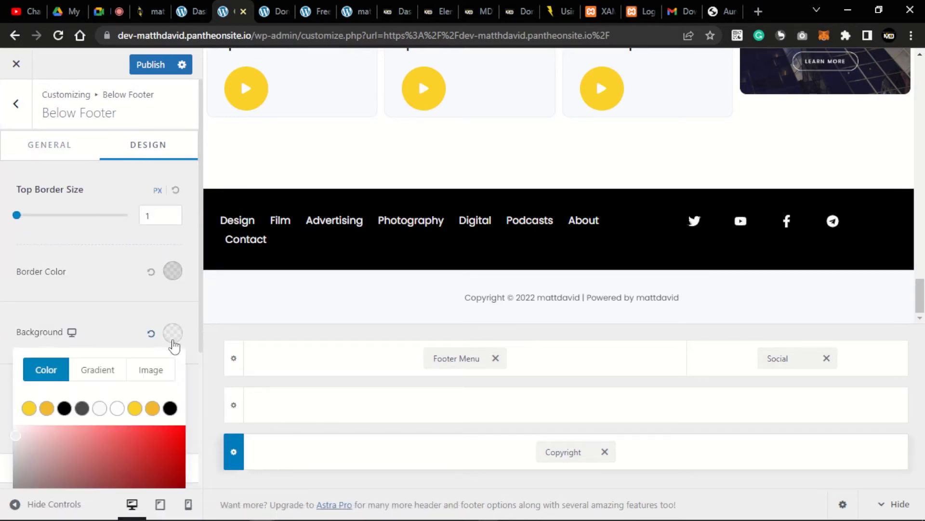
click(65, 408)
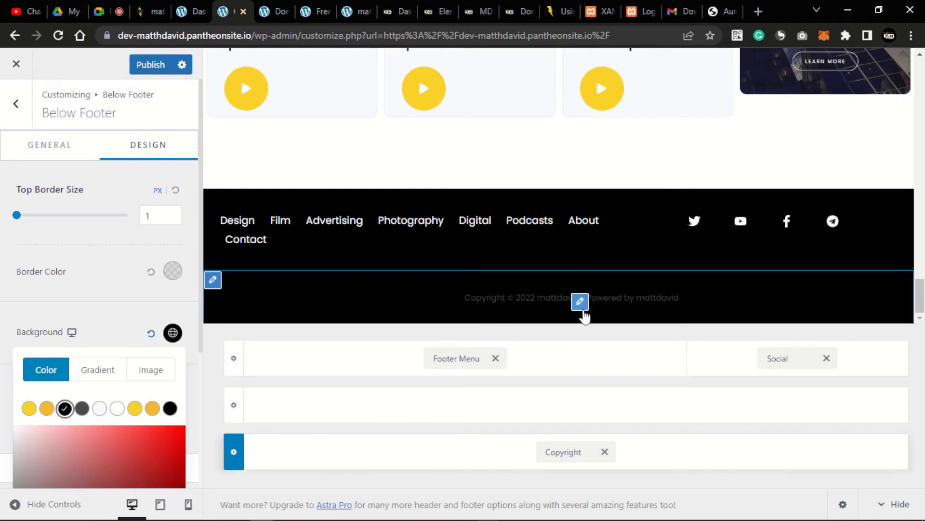
- Set the Copyright text color to the light palette color F7F9FB and compare the footer with the reference training site's
click(582, 308)
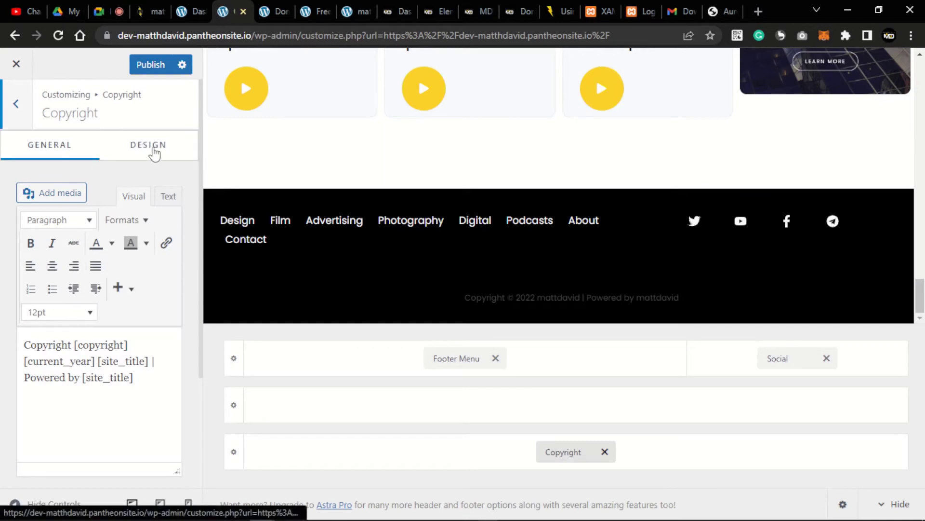
drag(148, 372, 30, 337)
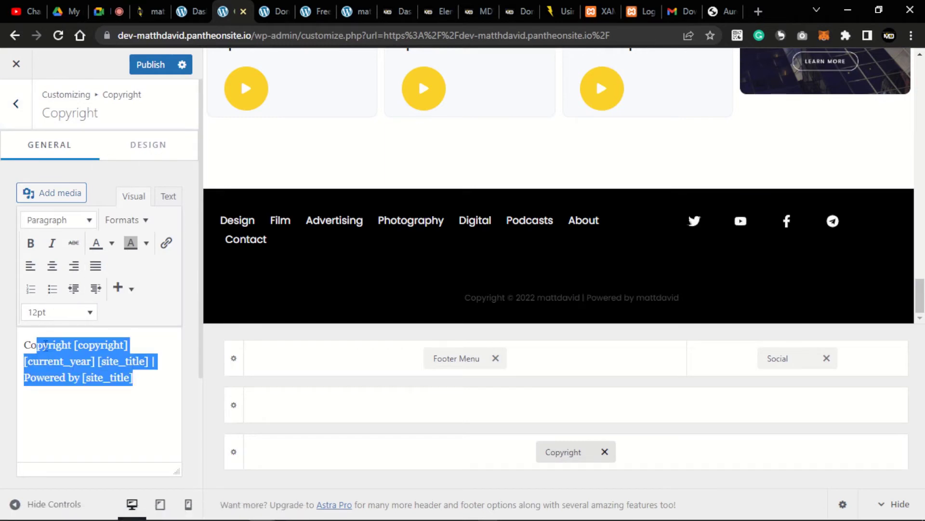
click(147, 390)
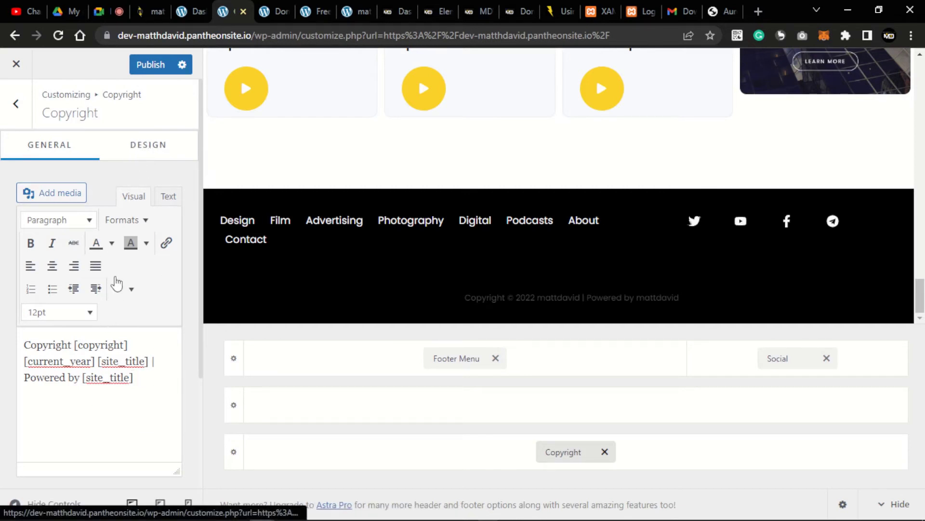
click(144, 145)
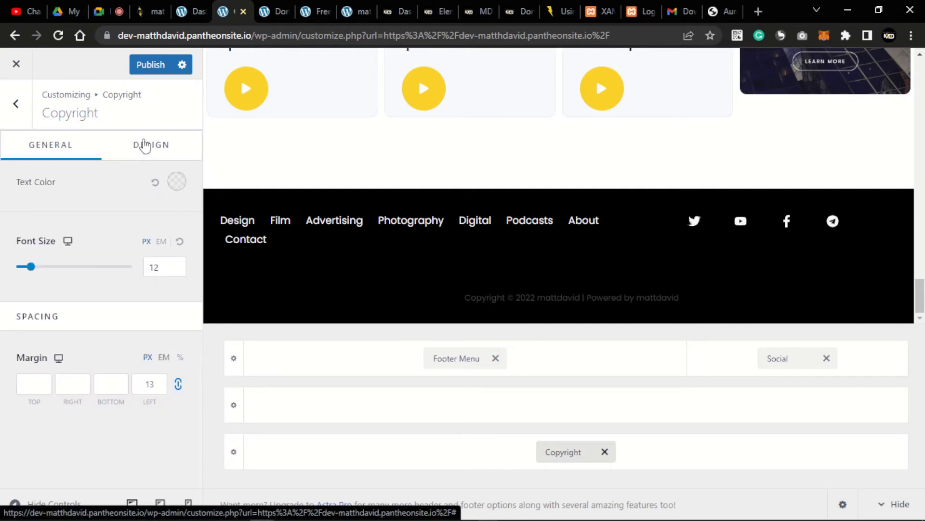
click(177, 182)
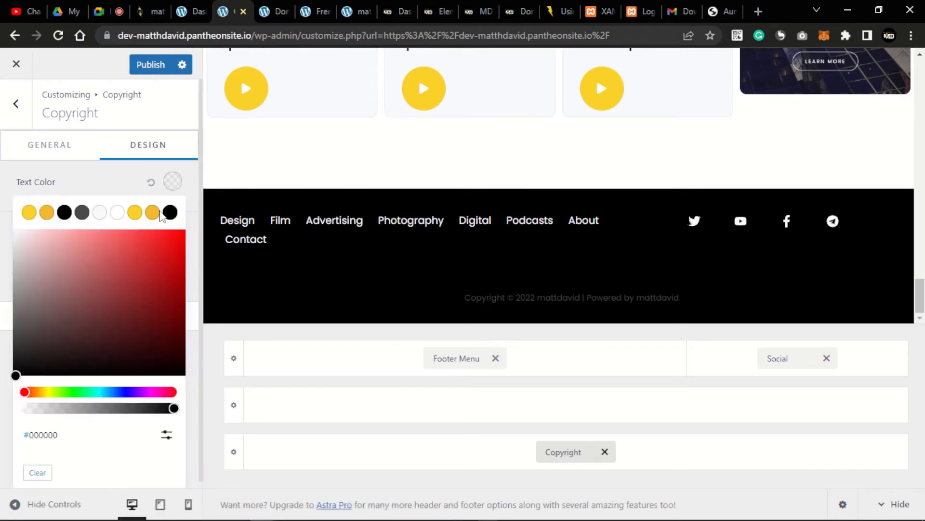
click(100, 215)
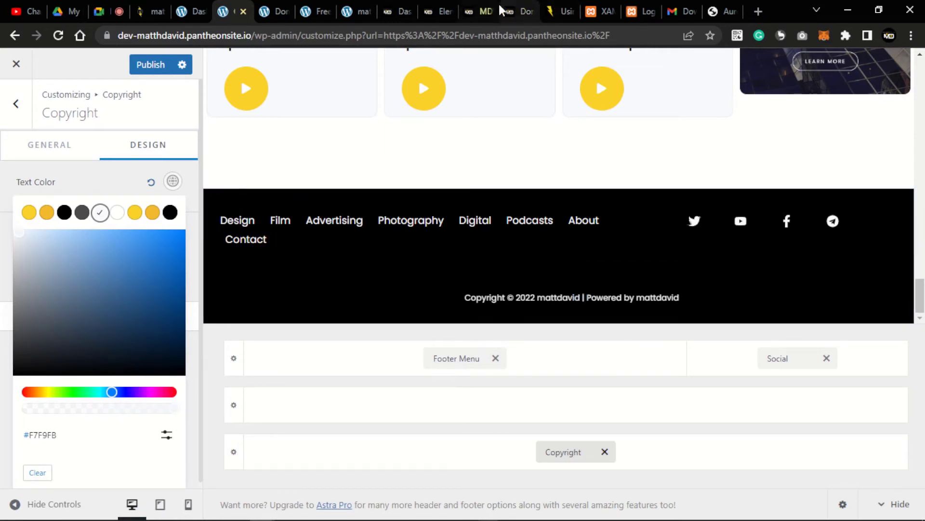
click(480, 15)
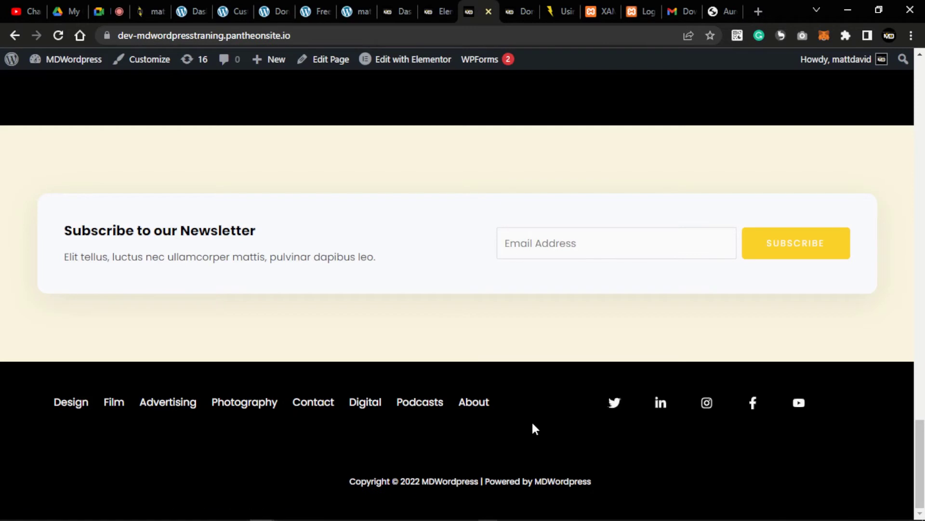
click(236, 16)
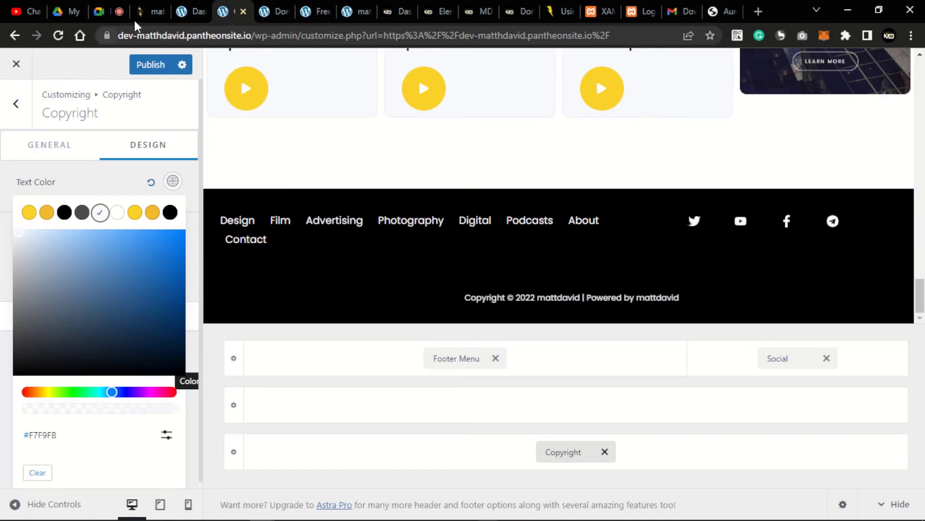
- Examine the restyled footer in the preview, at full width with the customizer controls and footer builder hidden and with them shown
scroll(465, 249, up, 5)
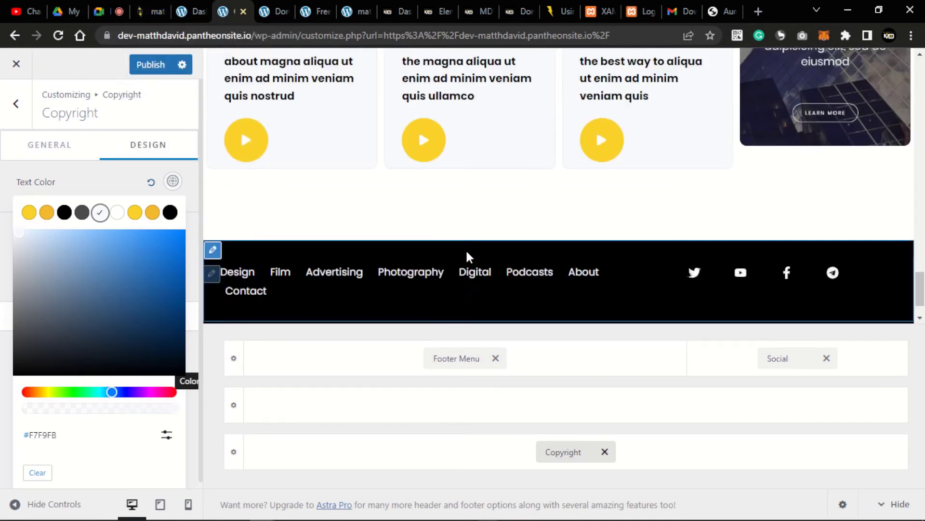
scroll(467, 255, down, 4)
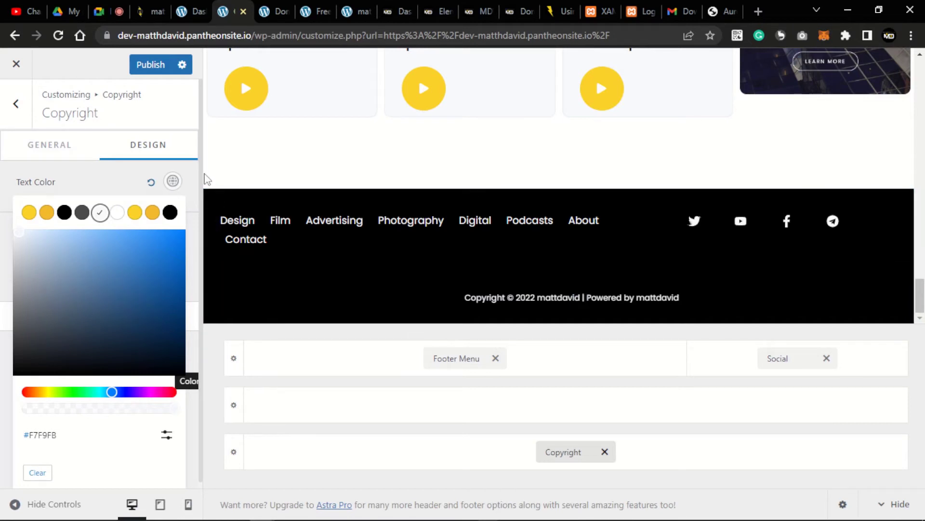
click(15, 504)
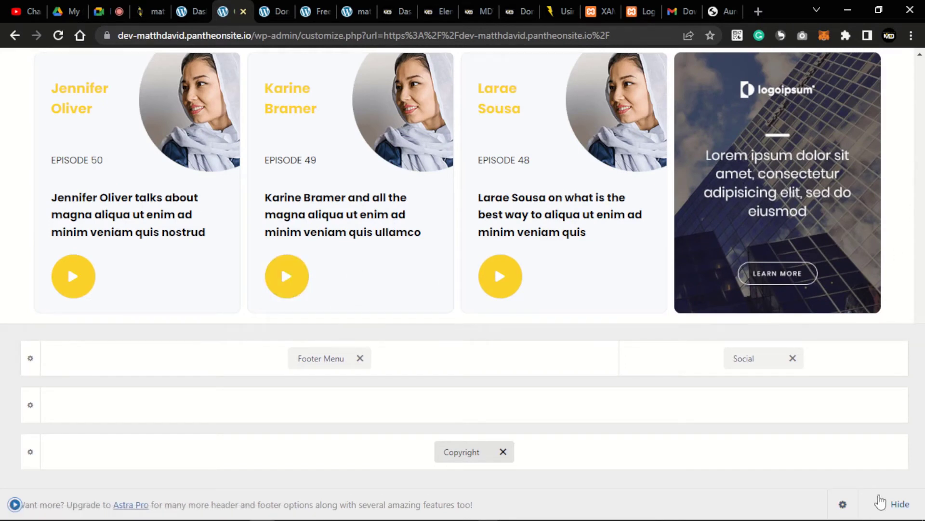
click(885, 504)
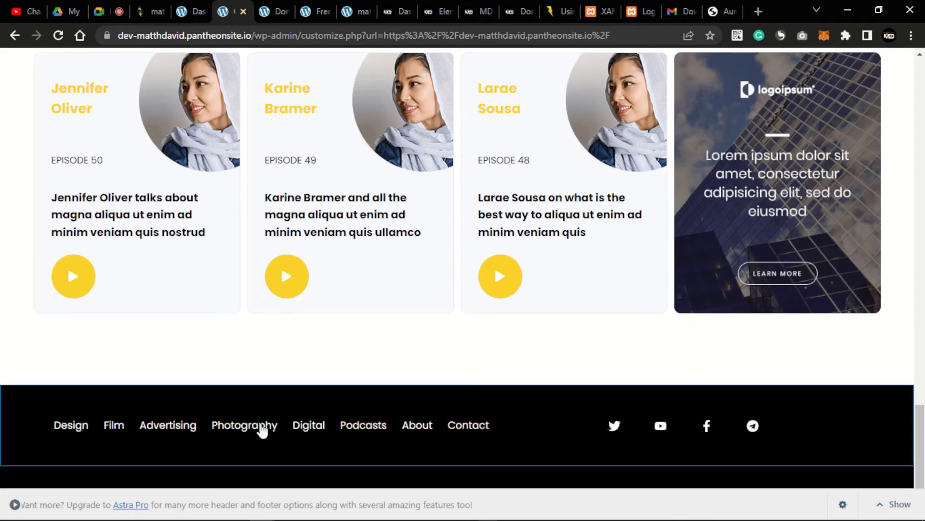
click(15, 505)
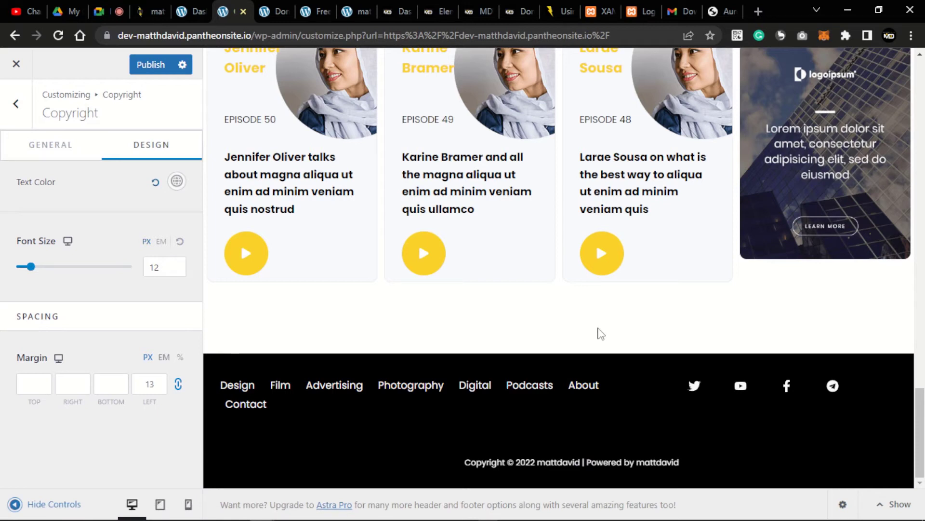
click(14, 504)
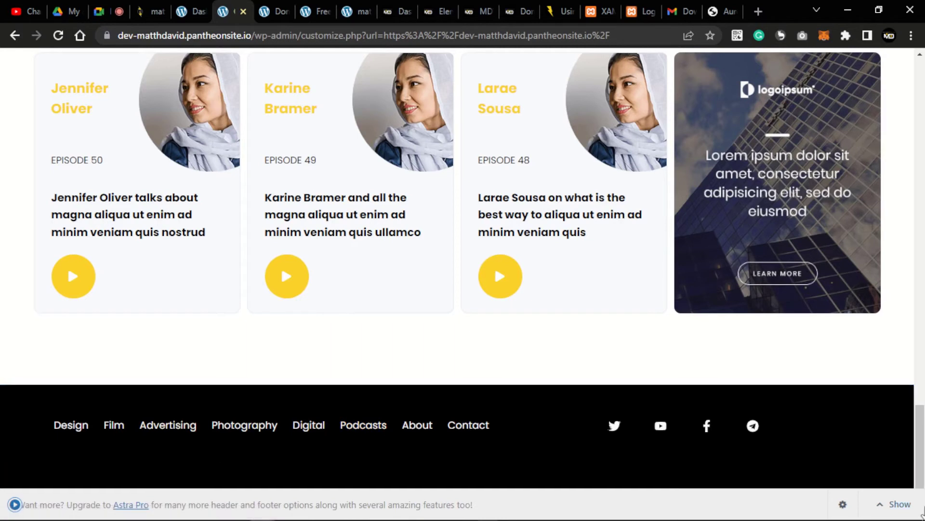
click(884, 503)
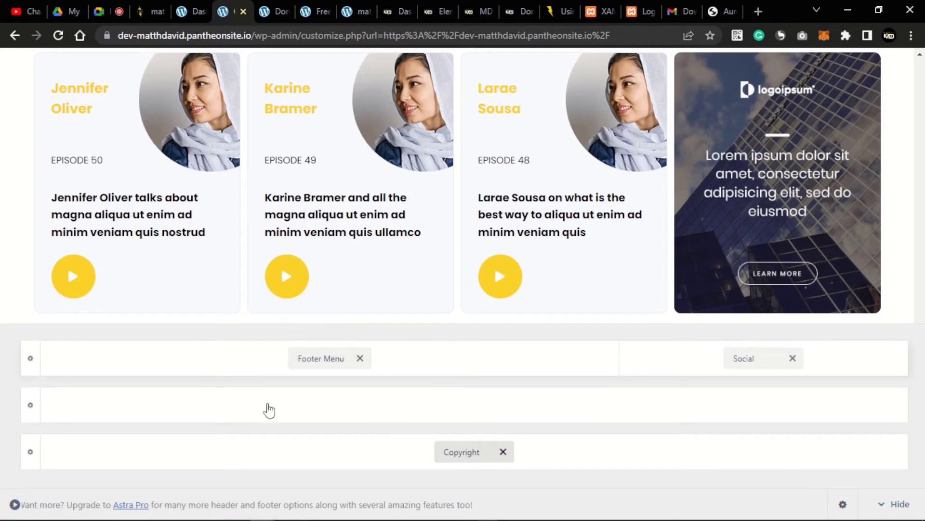
click(887, 504)
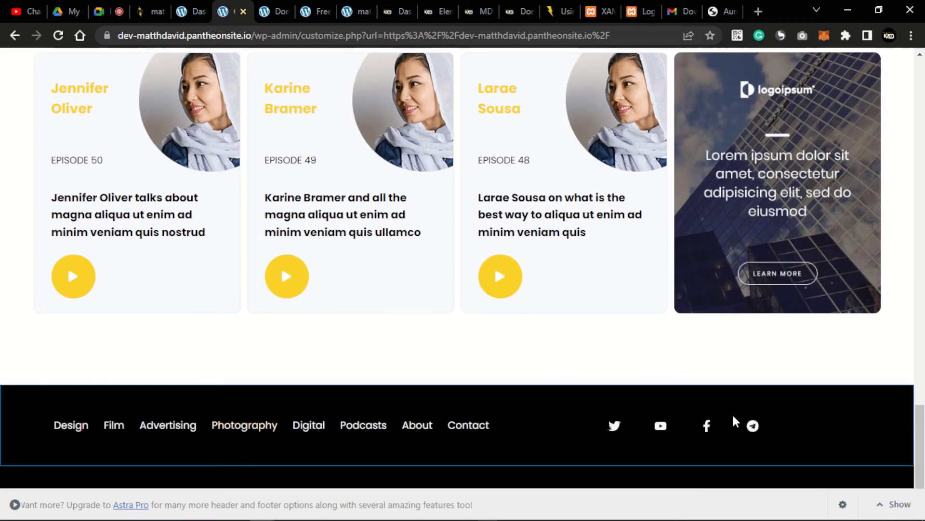
click(13, 504)
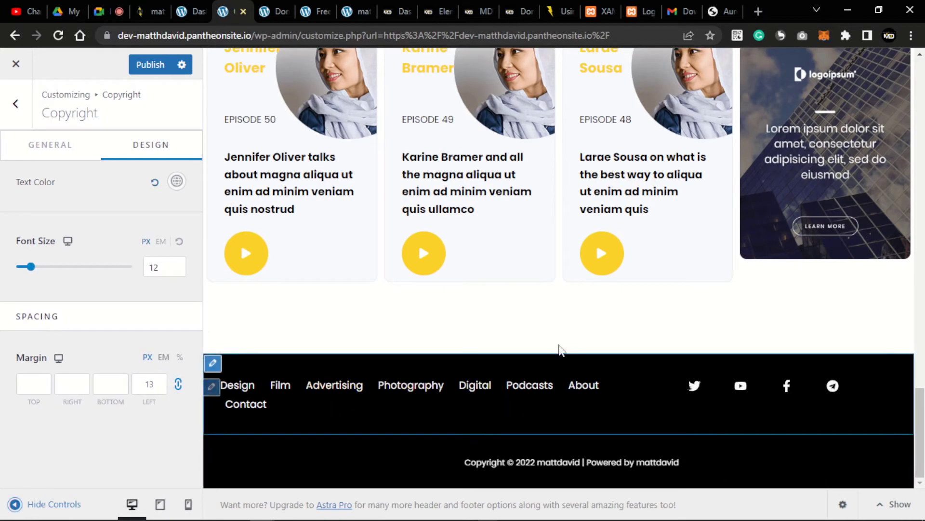
scroll(419, 294, up, 4)
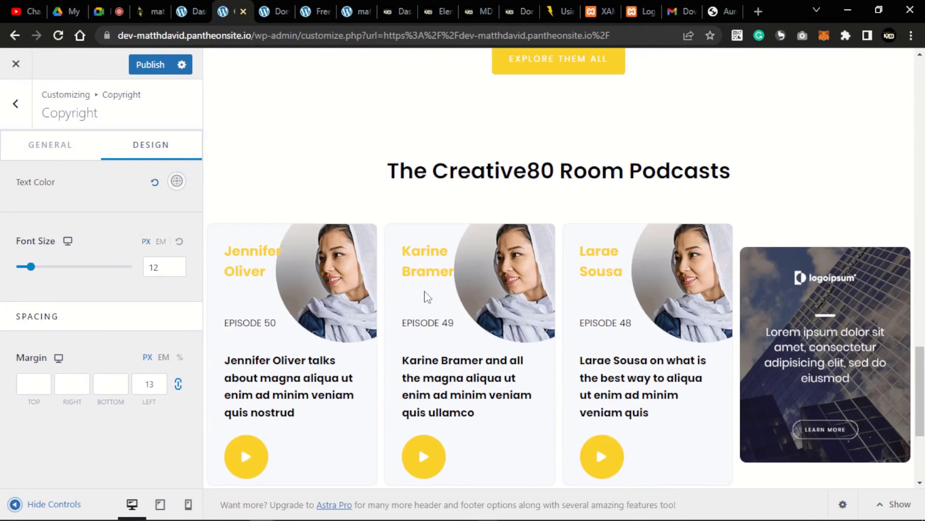
scroll(424, 299, down, 4)
scroll(424, 299, up, 3)
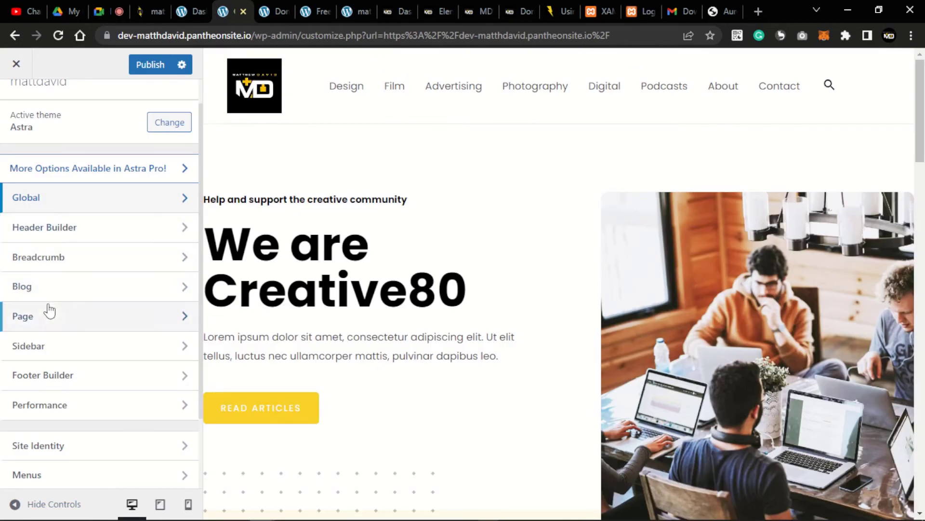
- Set the global Buttons text color to the dark gray palette color 4A4A4A
scroll(52, 320, down, 2)
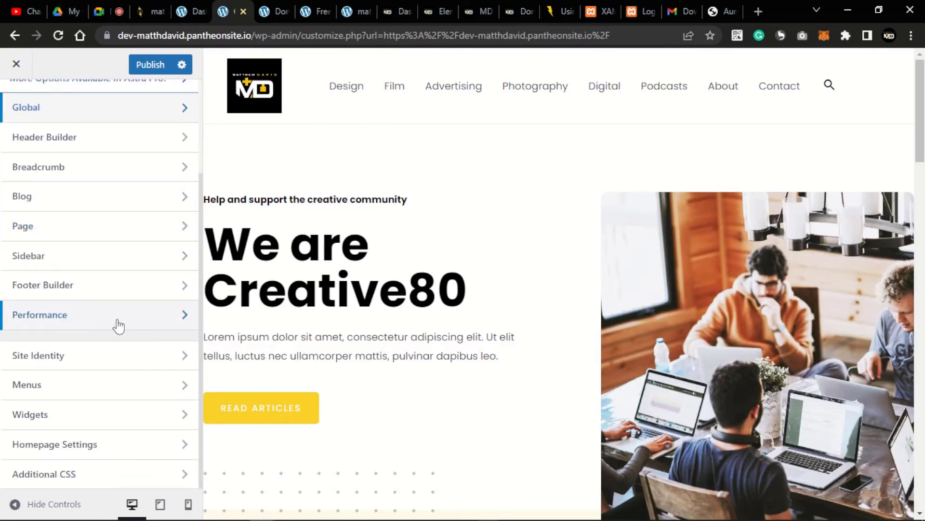
click(54, 114)
click(51, 239)
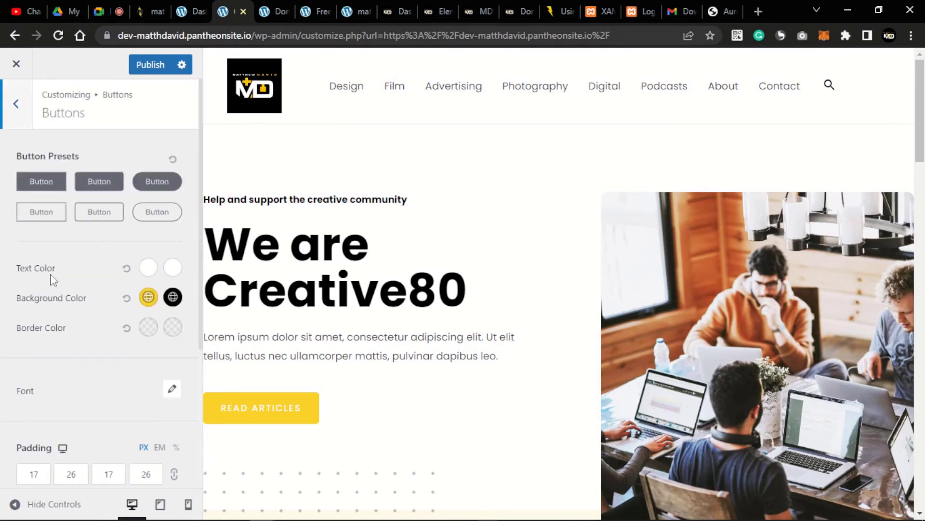
scroll(53, 277, down, 3)
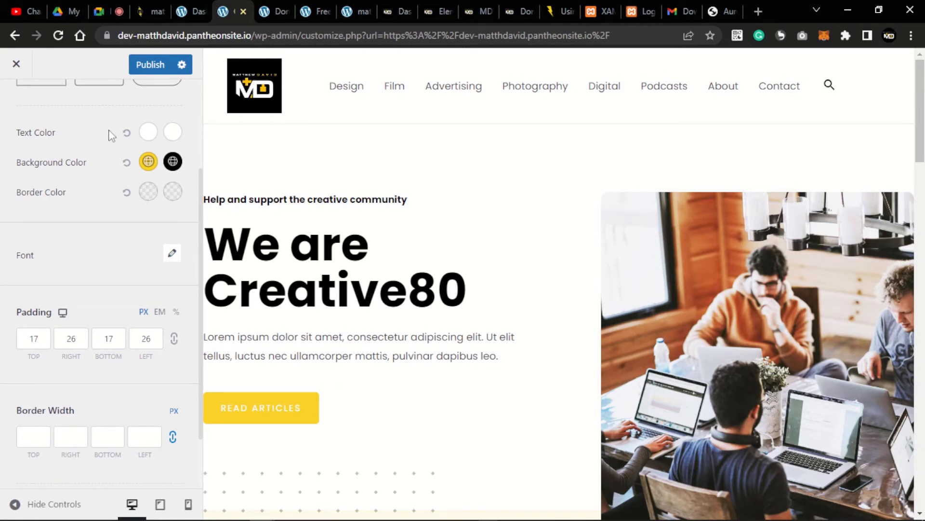
click(153, 137)
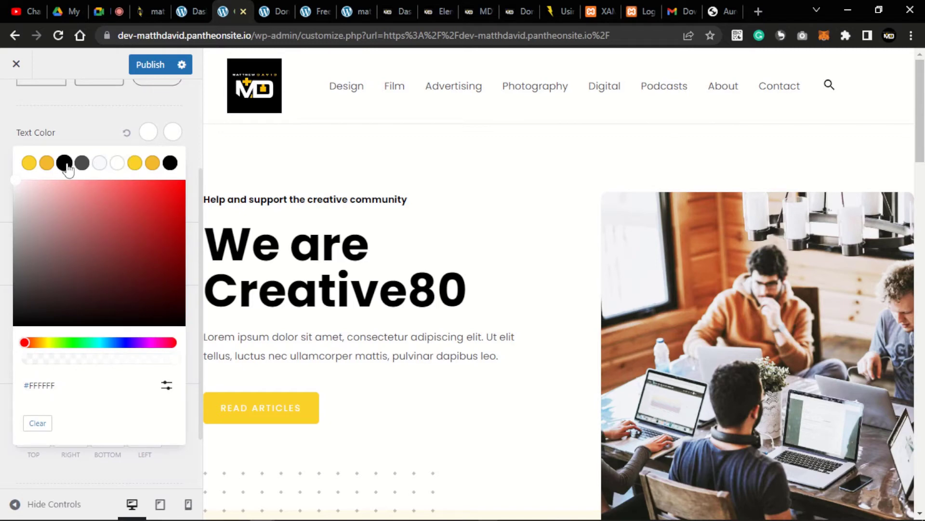
click(82, 163)
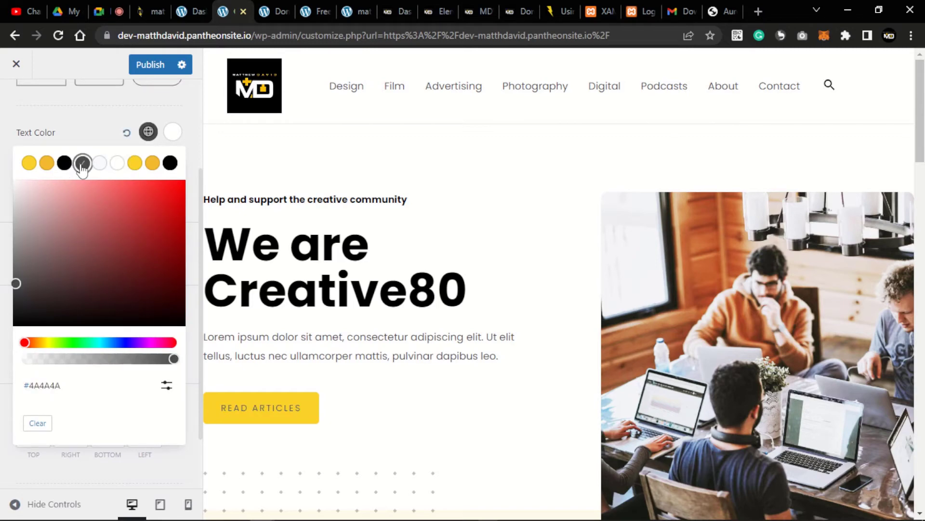
click(179, 114)
- Review the button text color throughout the homepage preview, from the hero and newsletter sections to the categories and podcasts sections
scroll(434, 273, down, 15)
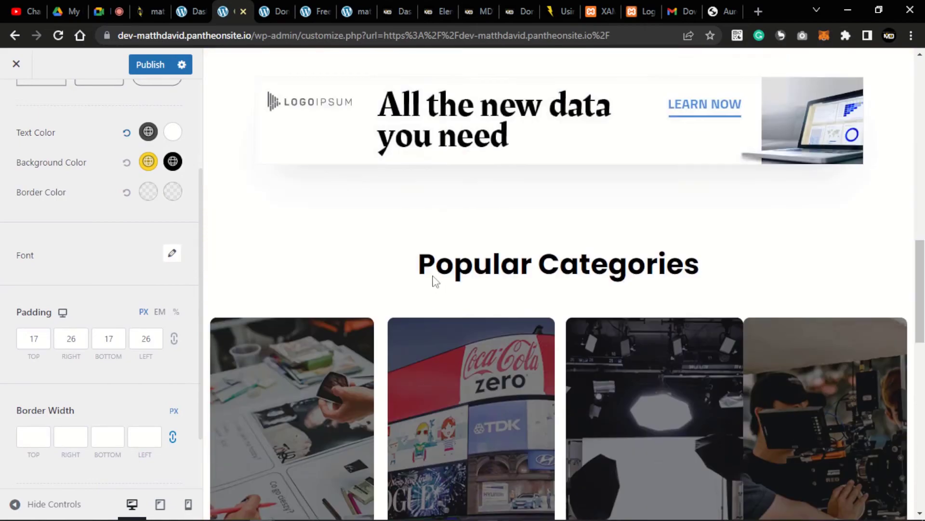
scroll(436, 281, down, 15)
scroll(434, 277, up, 3)
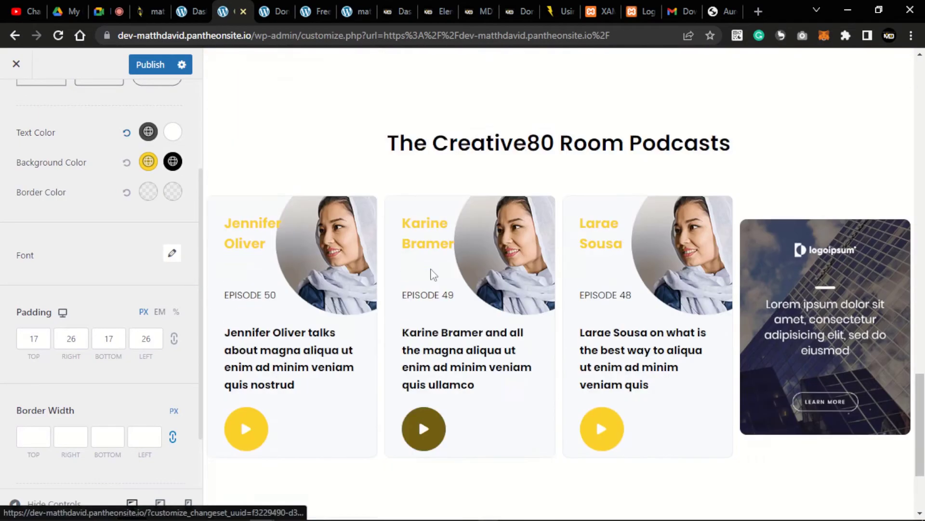
scroll(433, 275, up, 4)
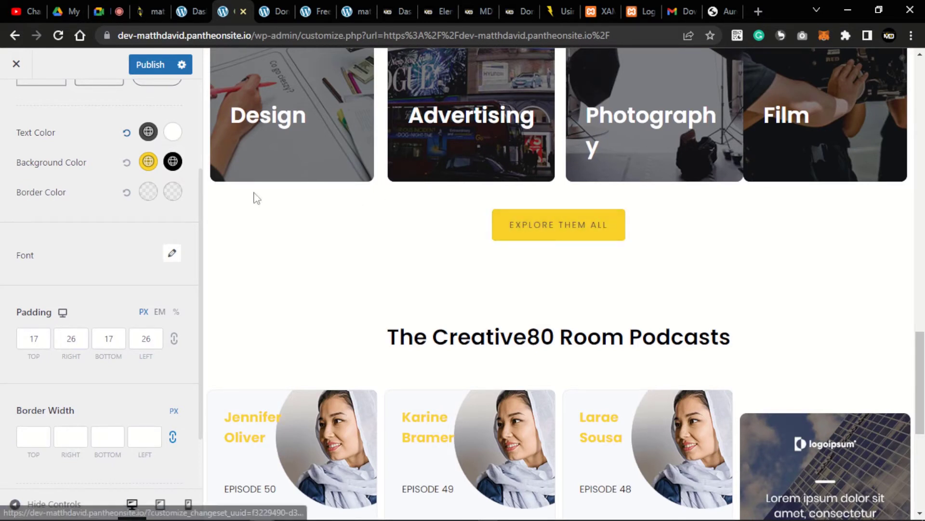
scroll(159, 170, up, 3)
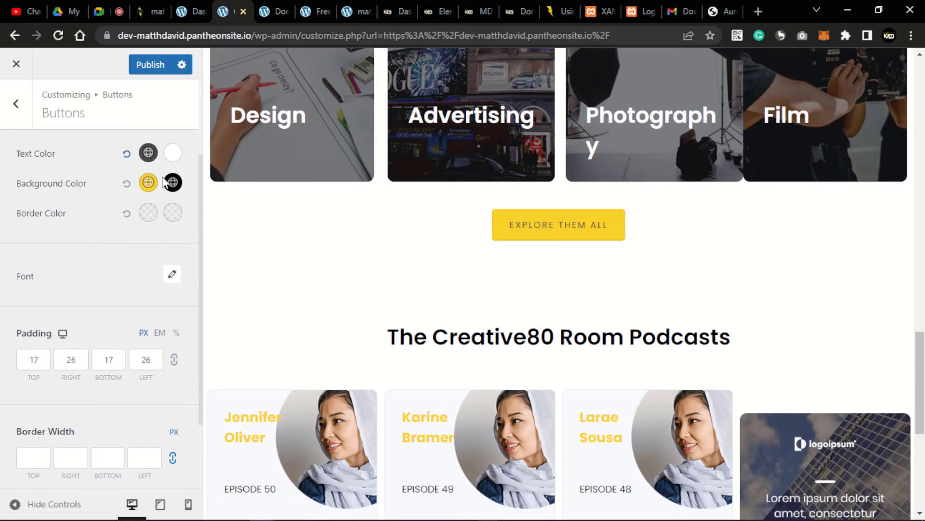
click(16, 104)
scroll(429, 288, up, 5)
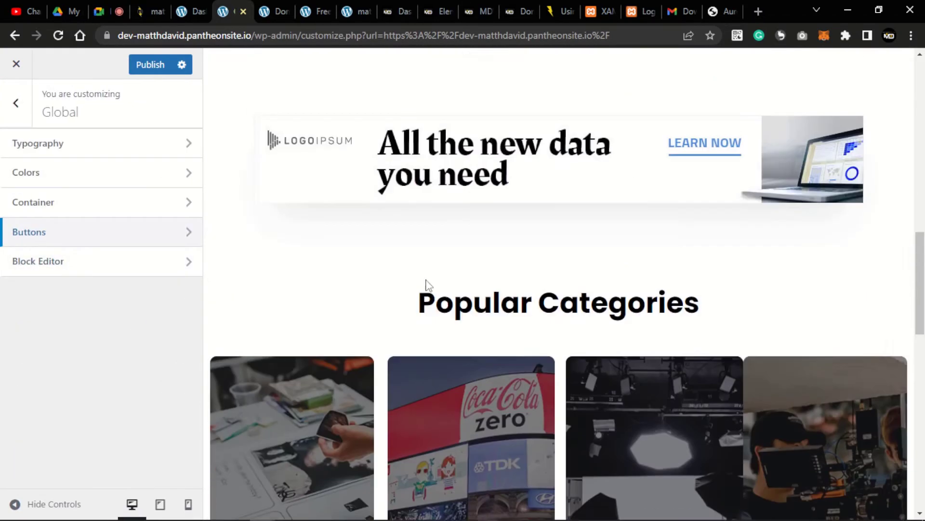
scroll(429, 285, up, 10)
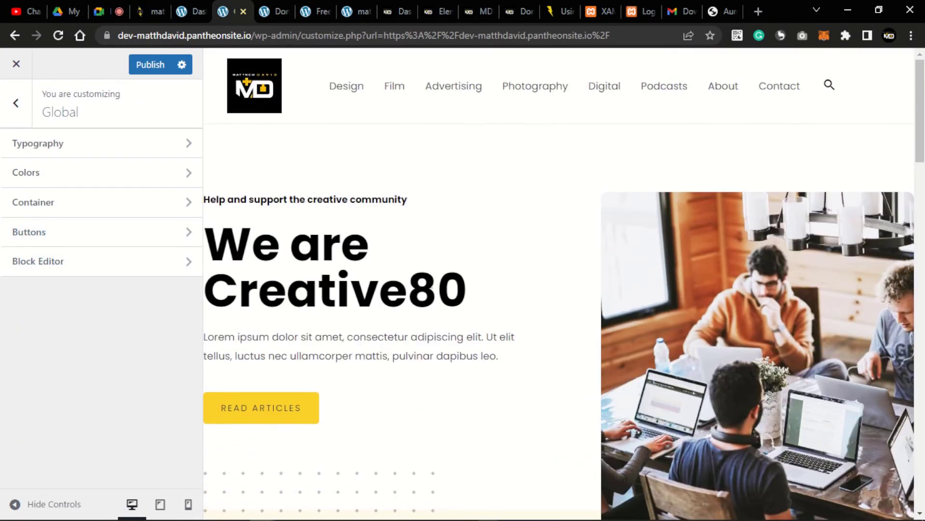
scroll(439, 276, down, 15)
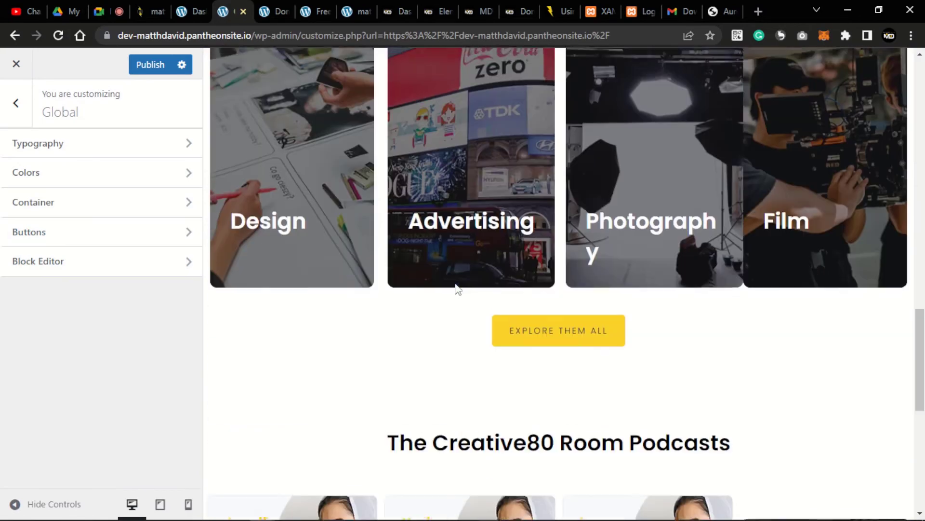
scroll(456, 289, down, 5)
scroll(455, 286, up, 12)
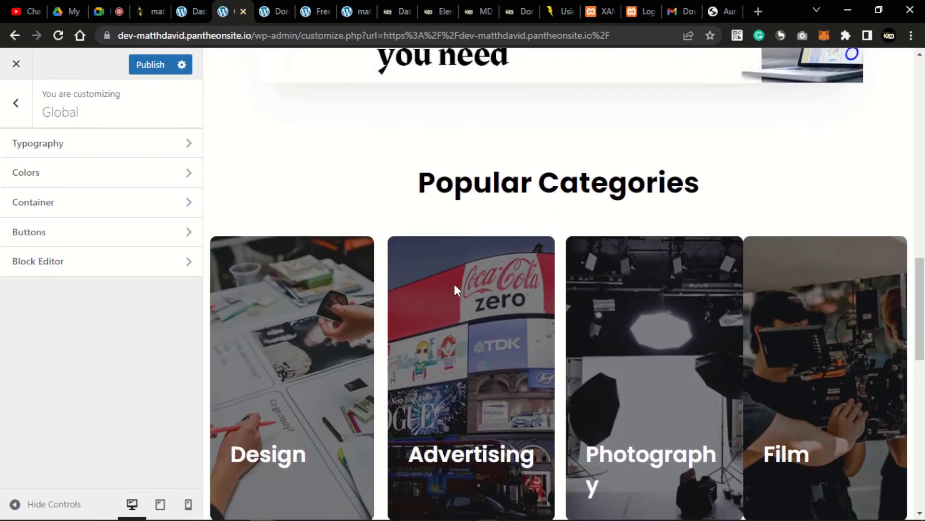
scroll(457, 290, up, 8)
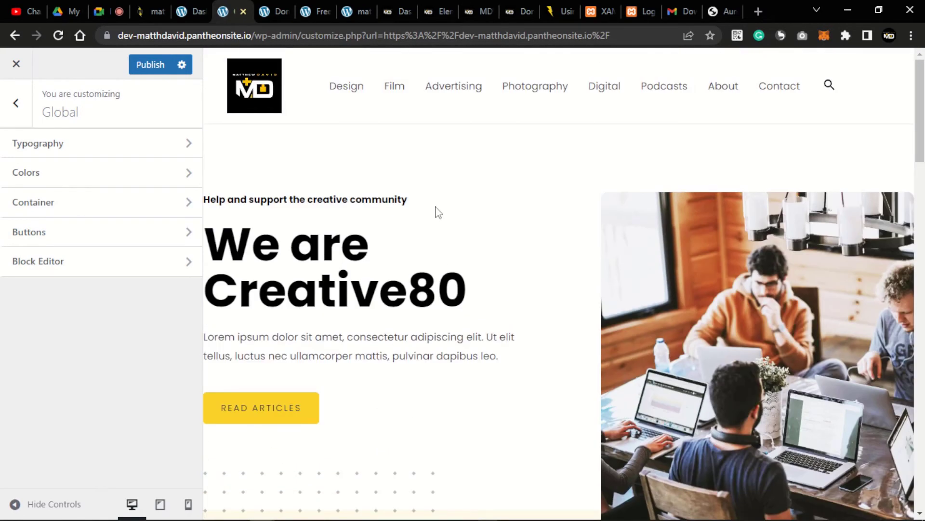
scroll(434, 219, down, 5)
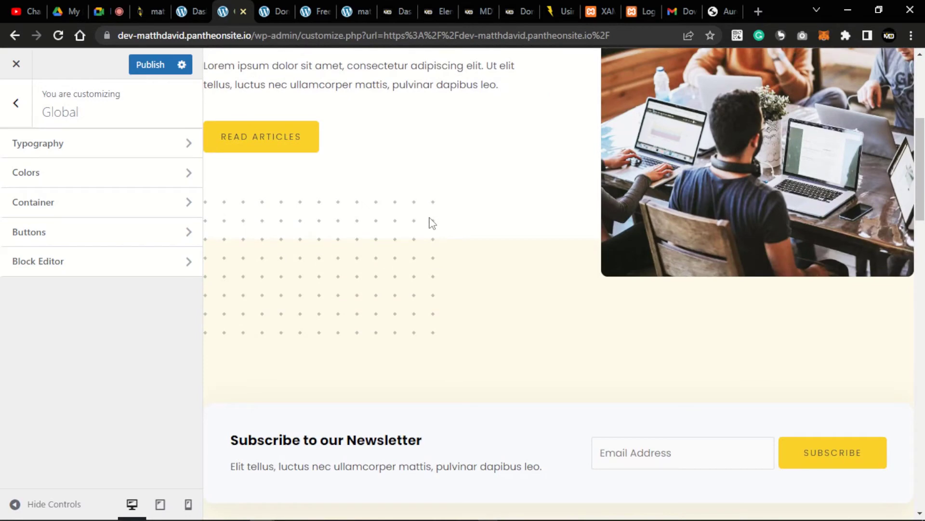
scroll(432, 222, up, 5)
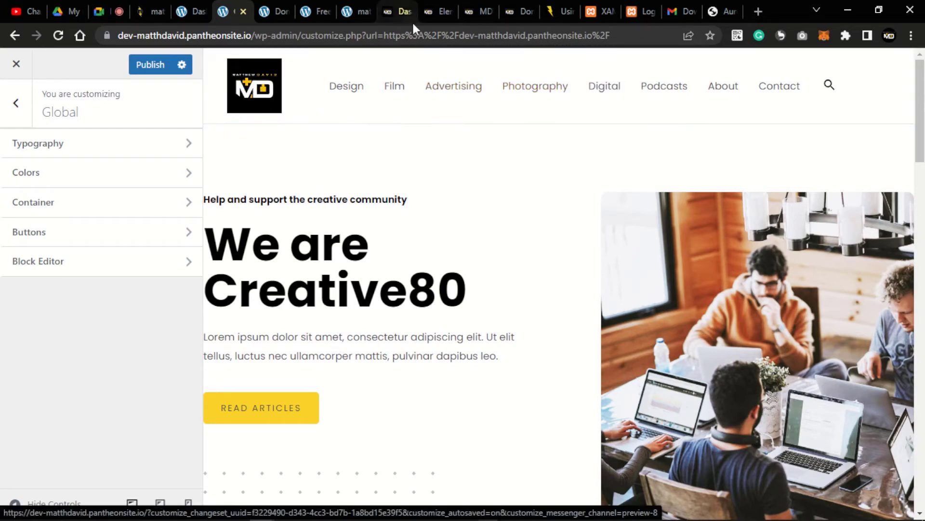
- Switch to the WordPress dashboard and open the Menus management page
click(185, 11)
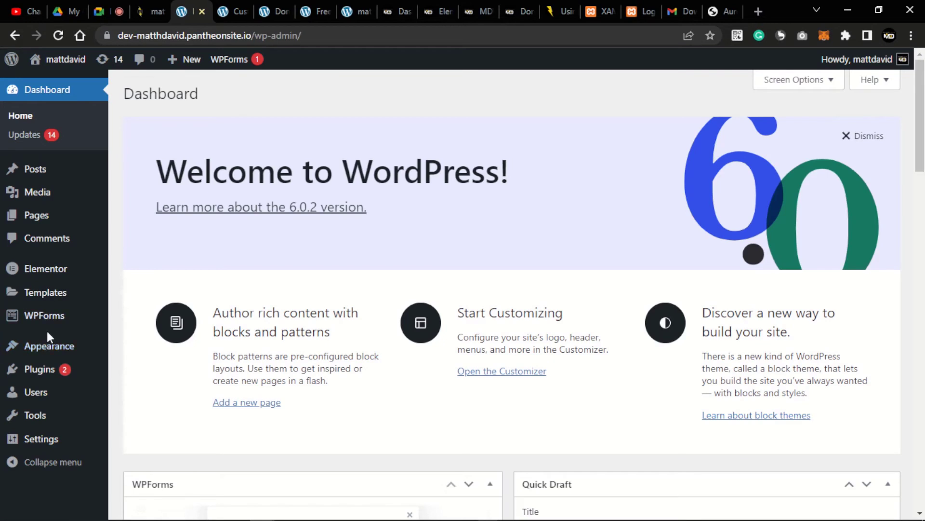
mouse_move(48, 346)
click(144, 411)
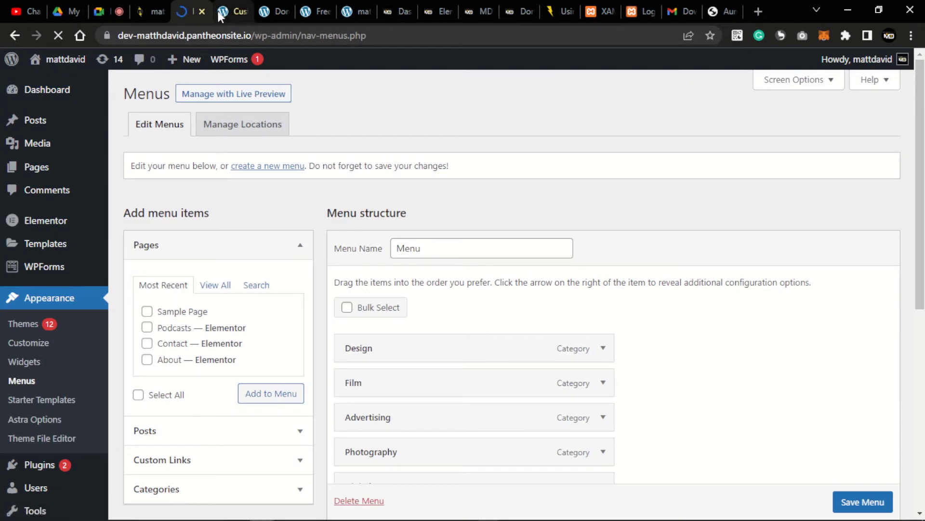
- Return to the customizer and examine the menu assigned to each theme location, starting from the header's Primary Menu settings
click(225, 13)
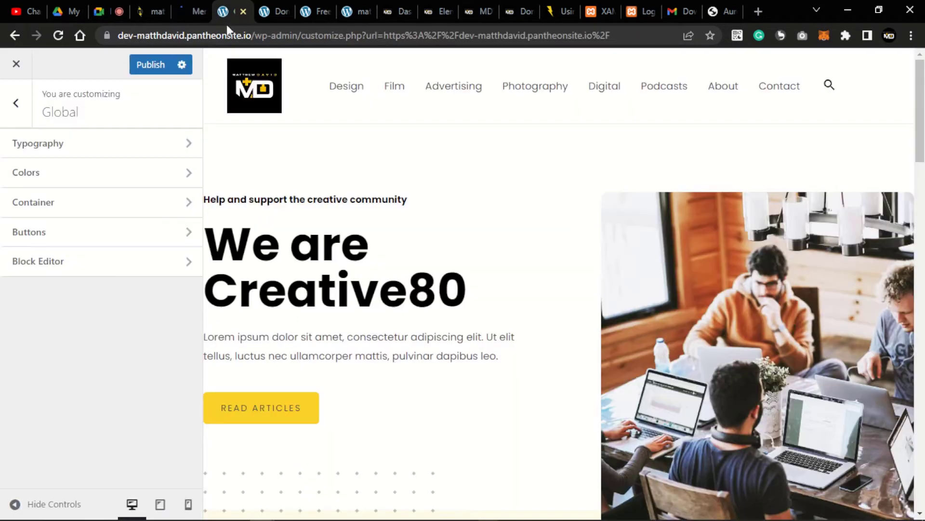
click(324, 64)
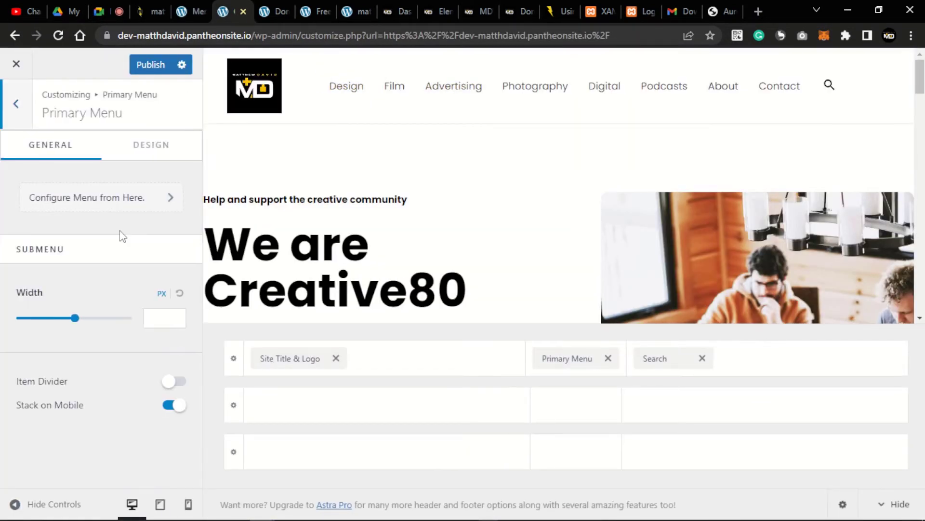
click(112, 205)
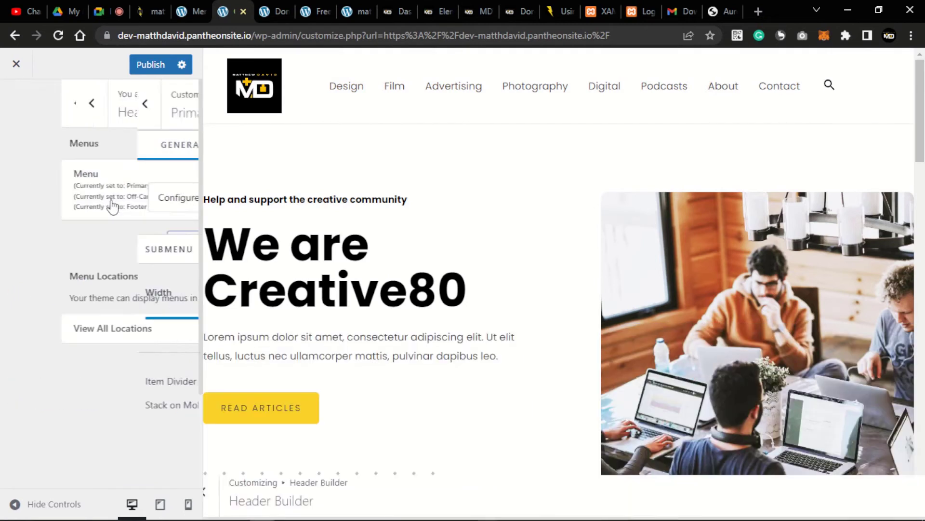
click(97, 328)
scroll(95, 188, down, 3)
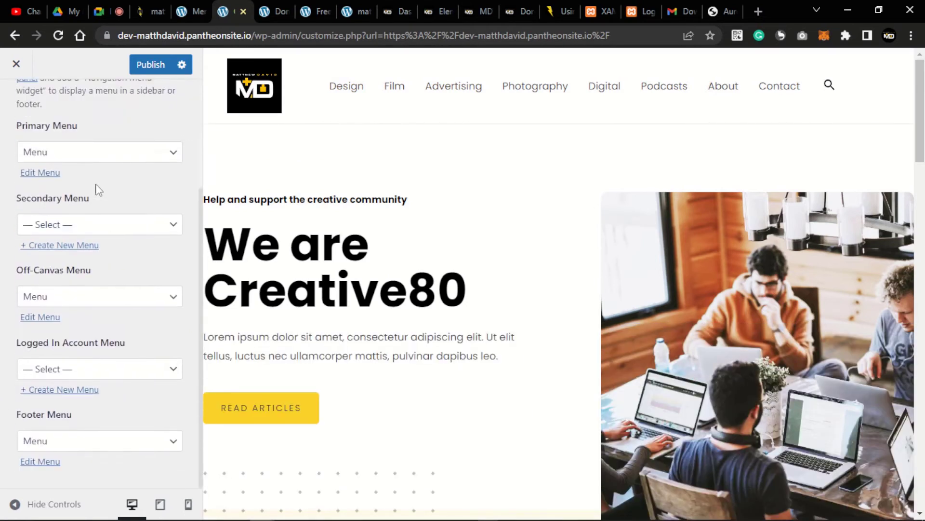
click(106, 154)
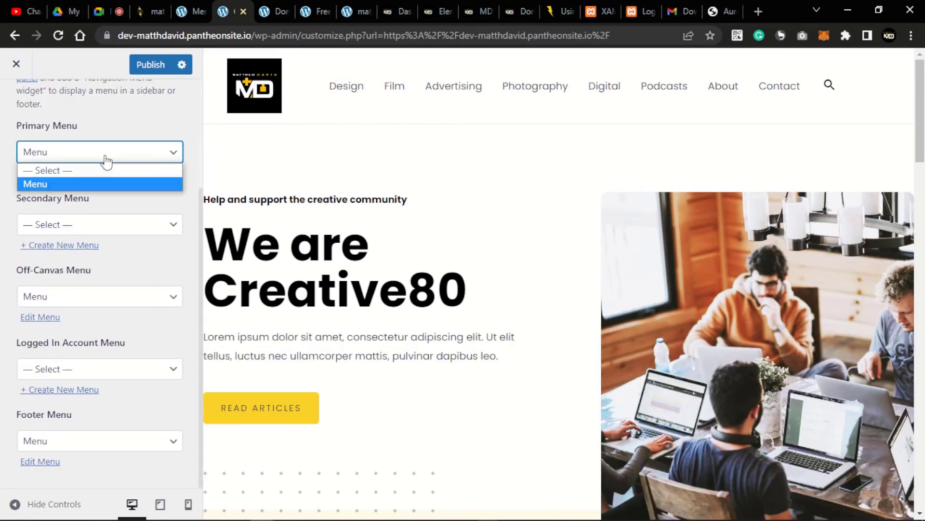
click(126, 208)
scroll(104, 232, up, 3)
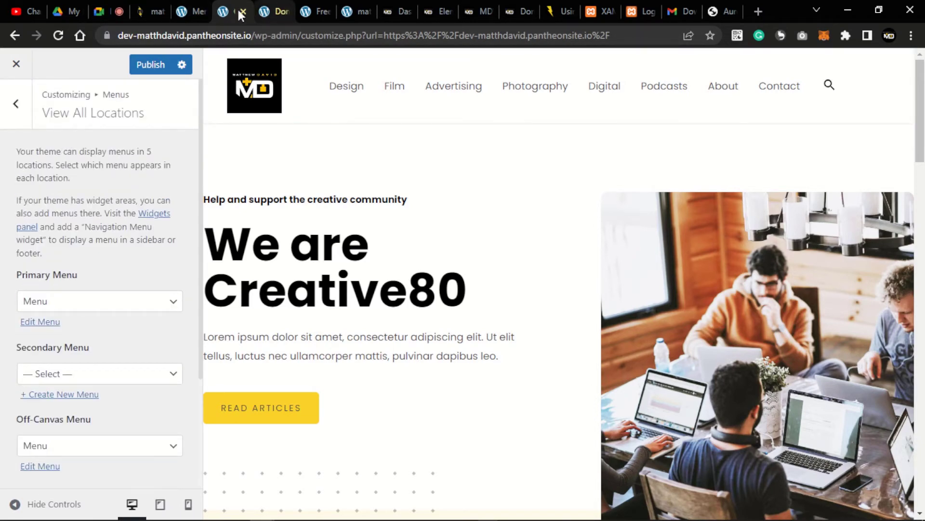
- Switch to the dashboard's Menus page and examine the existing menu's structure, available items and display location settings
click(185, 10)
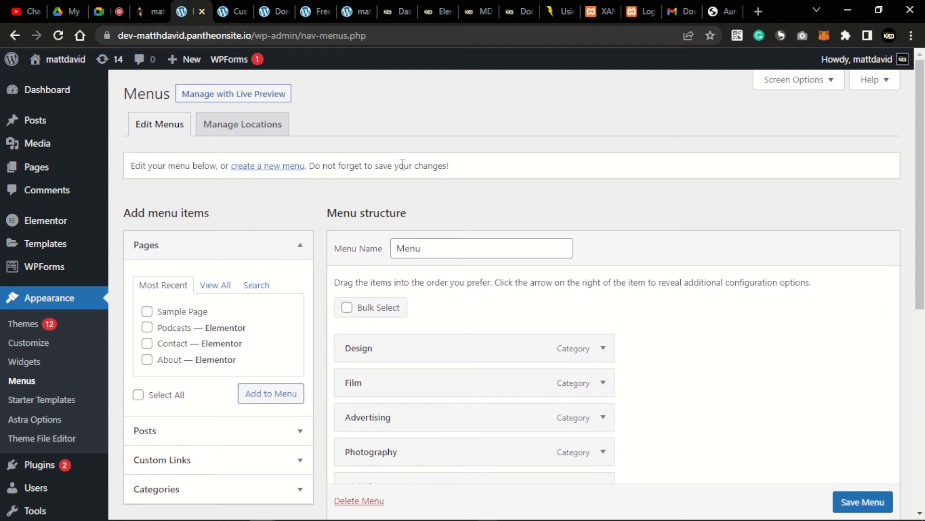
scroll(618, 267, down, 6)
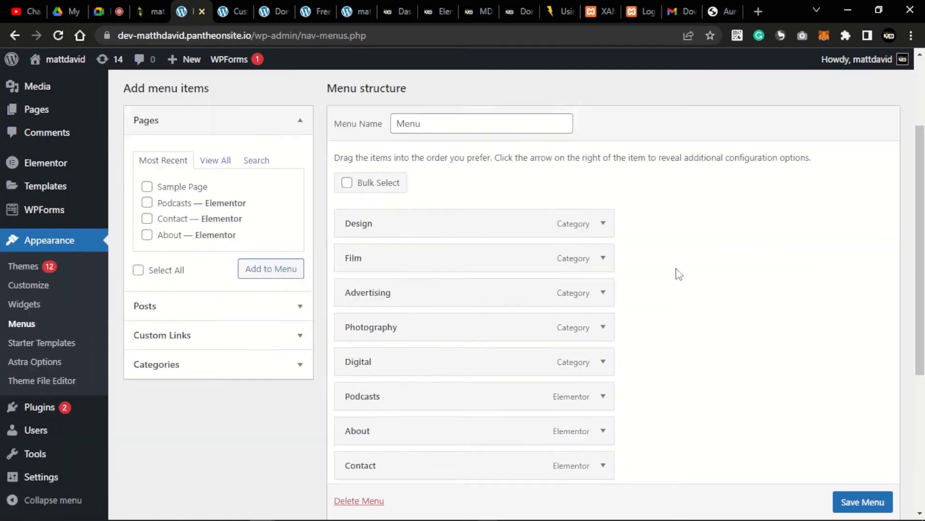
scroll(641, 242, up, 5)
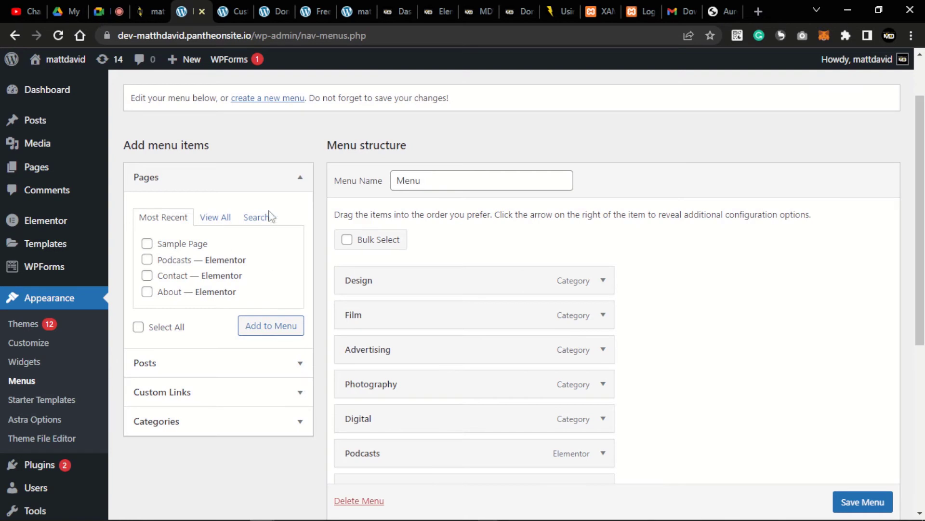
scroll(267, 215, up, 2)
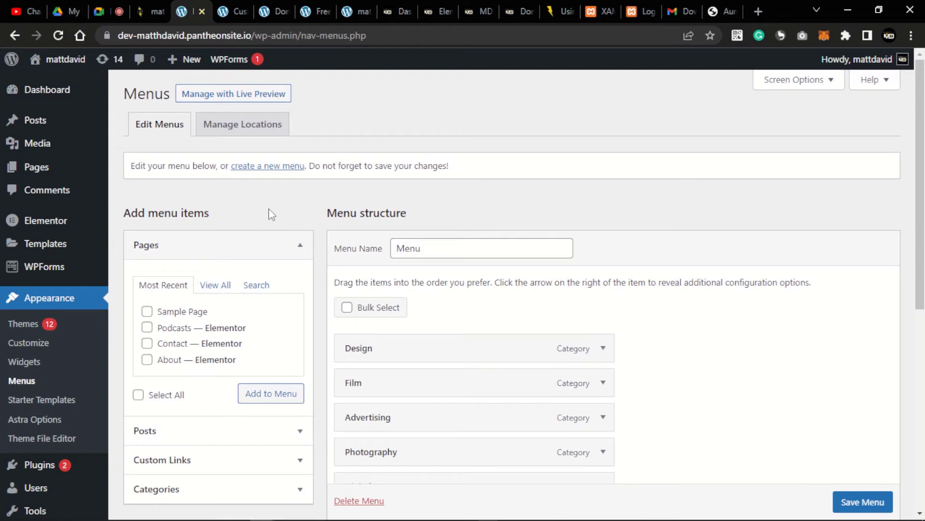
scroll(270, 215, down, 4)
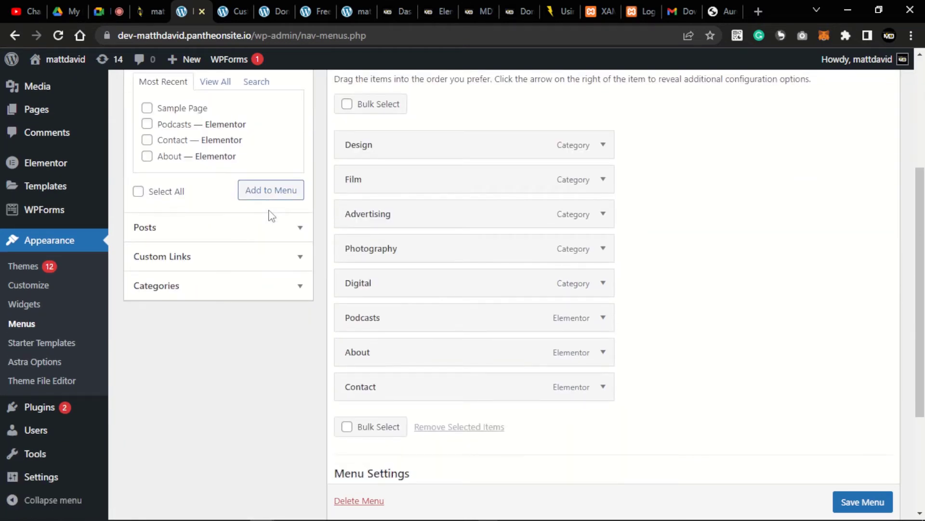
scroll(270, 214, up, 4)
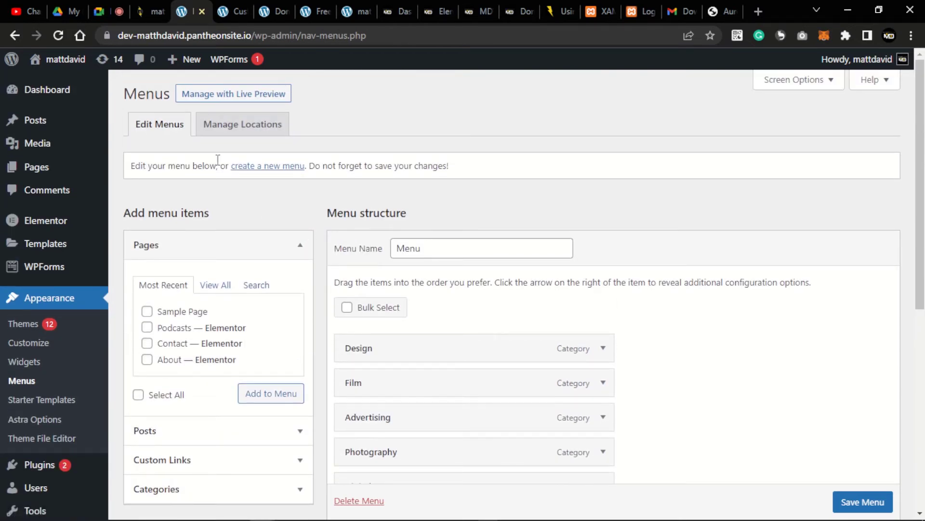
scroll(580, 338, down, 7)
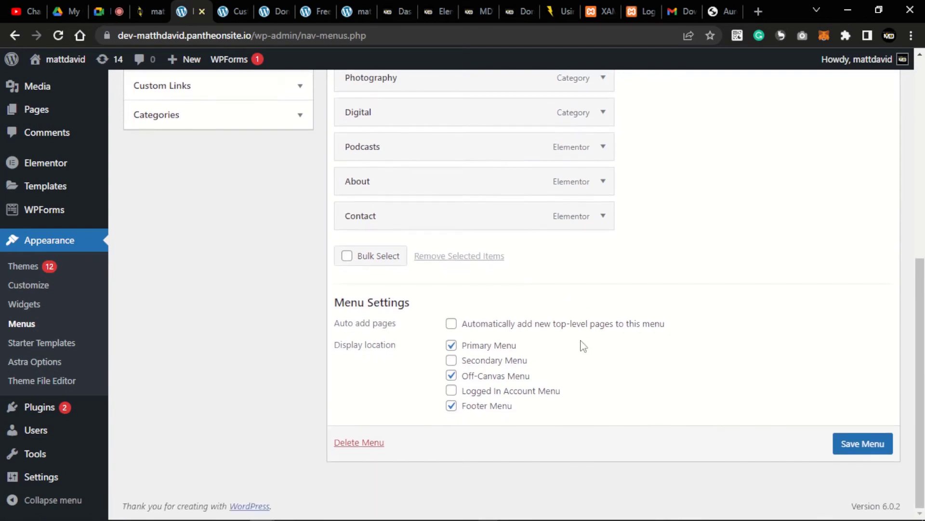
scroll(163, 281, up, 7)
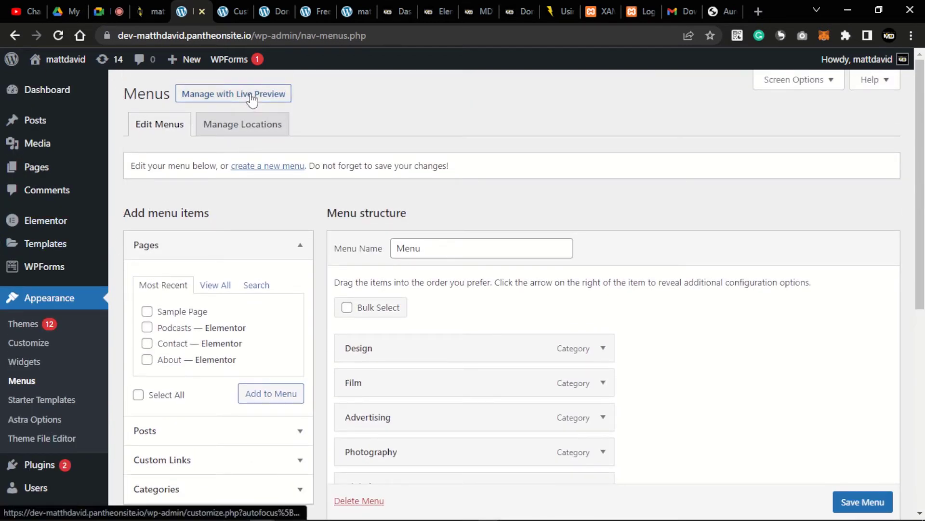
click(238, 128)
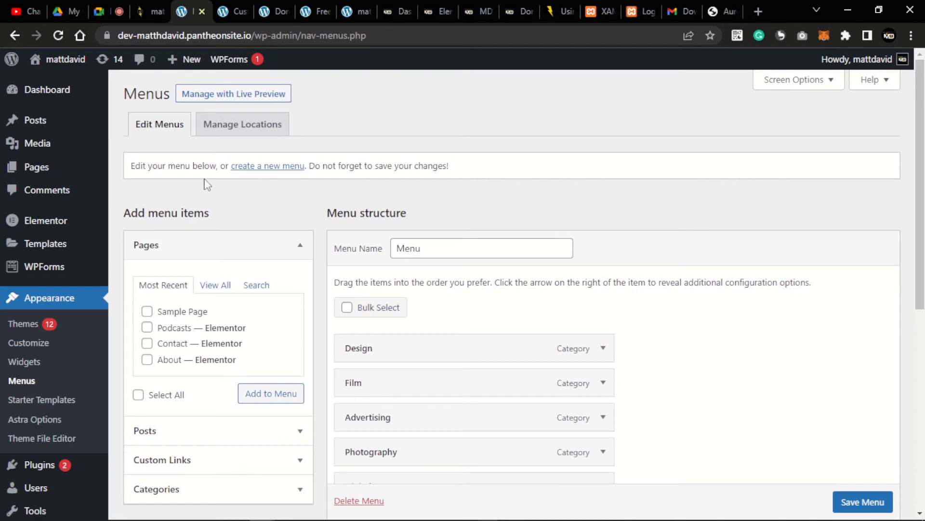
- Open the form for creating a new menu, examine its settings, and return to the existing menu
click(279, 166)
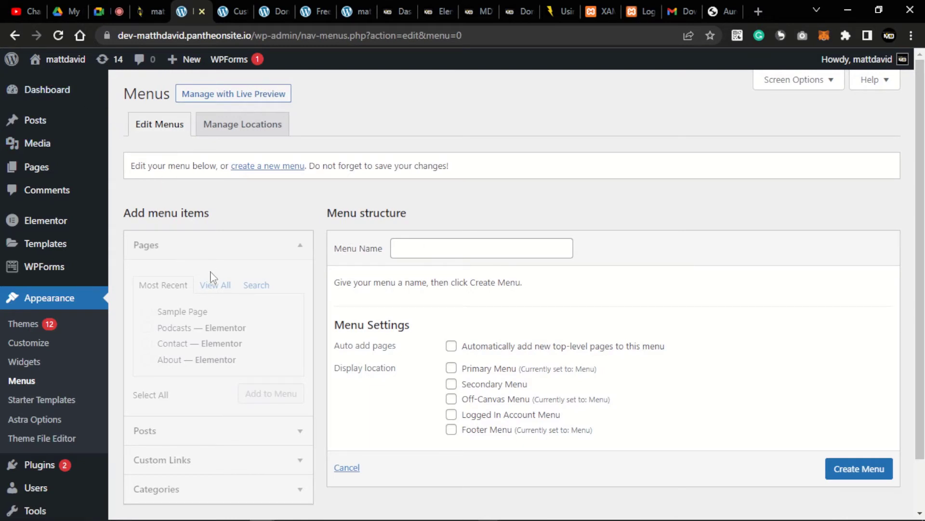
scroll(262, 300, down, 1)
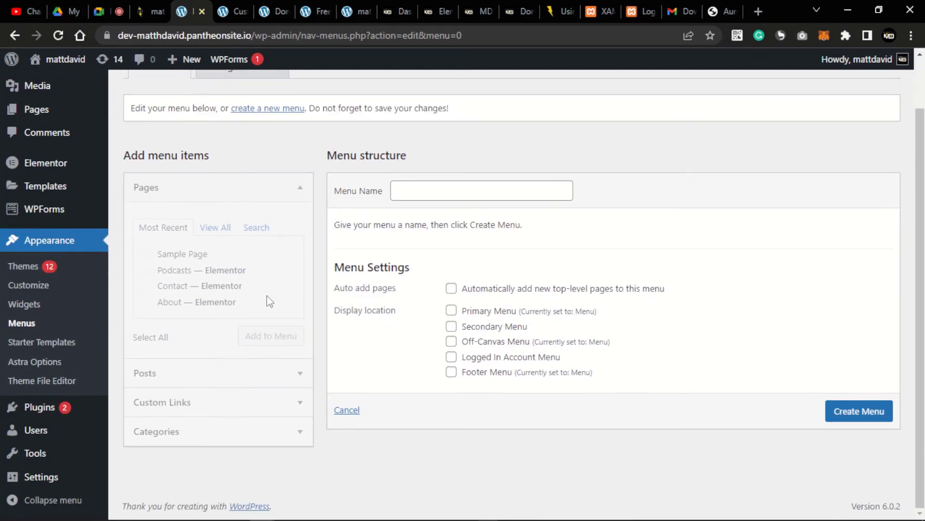
scroll(263, 292, up, 1)
click(27, 383)
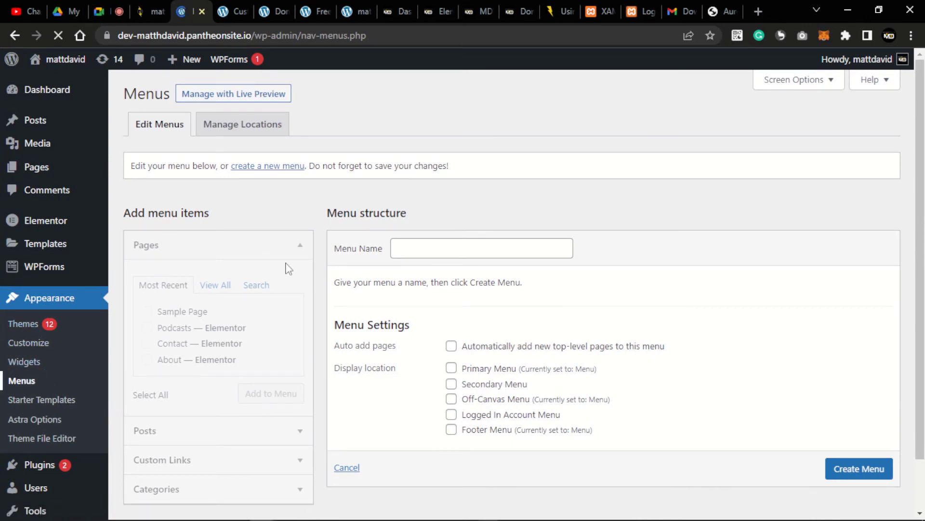
- Review the existing menu's items and the Pages, Posts, Custom Links and Categories sources available for adding items
scroll(383, 291, down, 5)
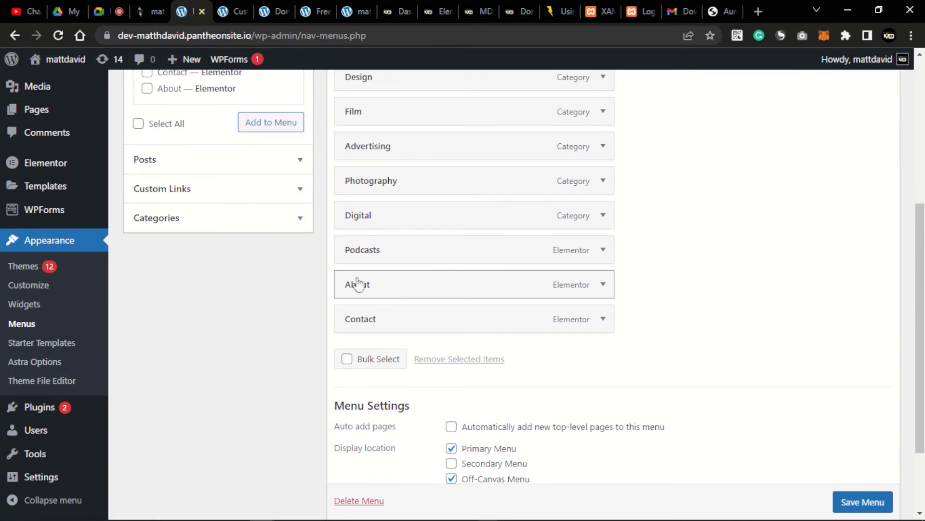
scroll(188, 244, up, 4)
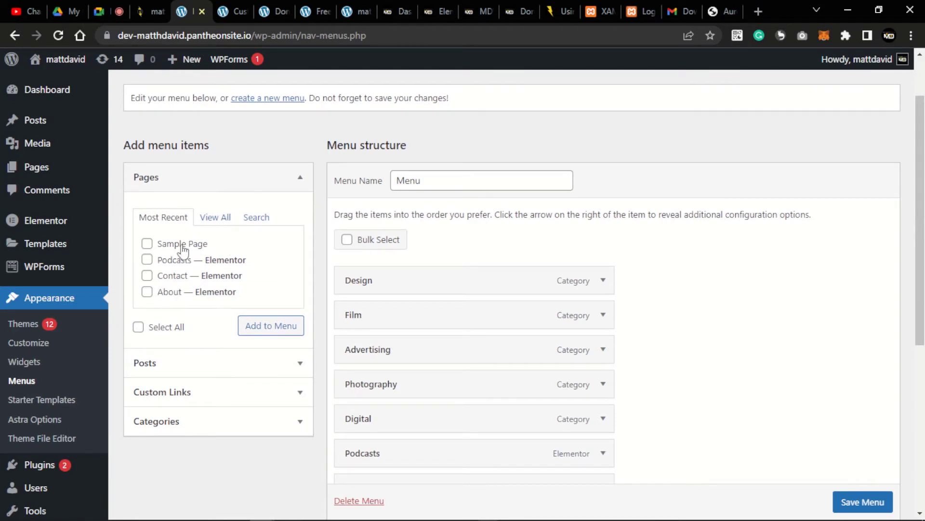
click(236, 187)
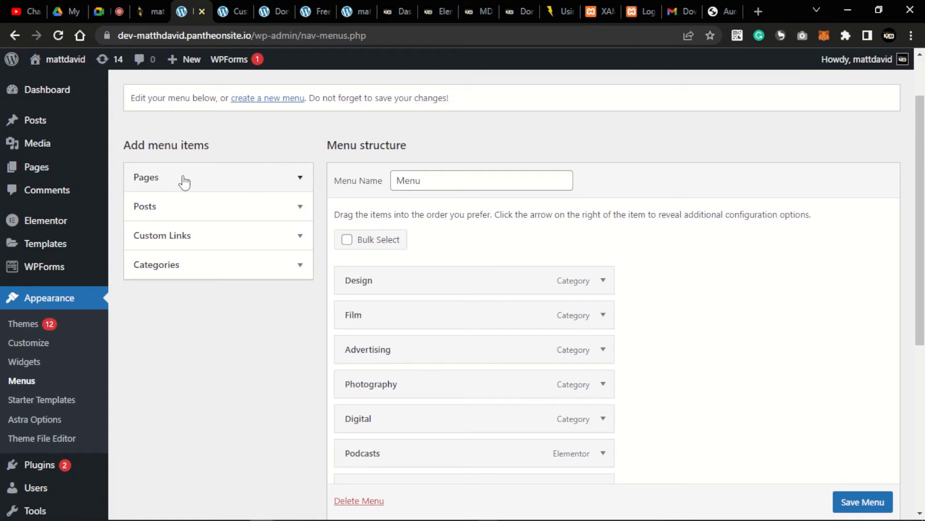
click(260, 188)
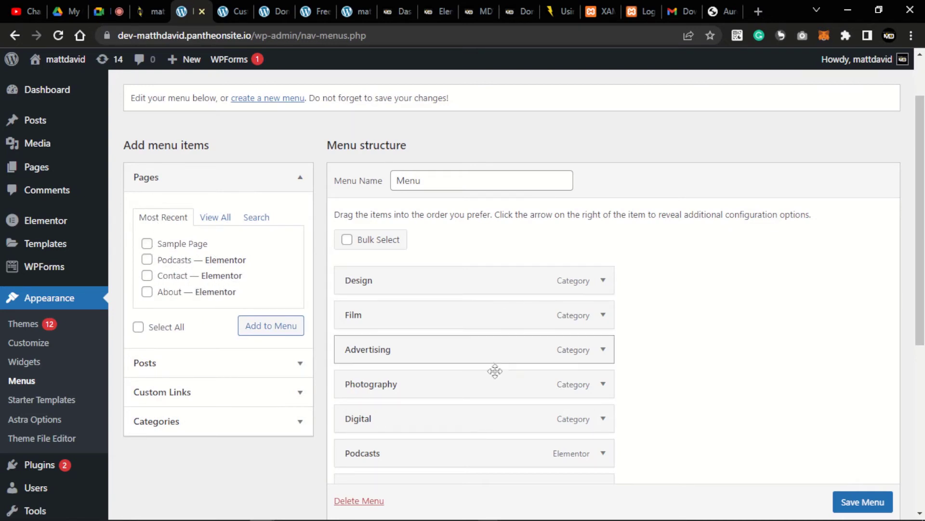
- Look through the posts that can be added as menu items
click(166, 186)
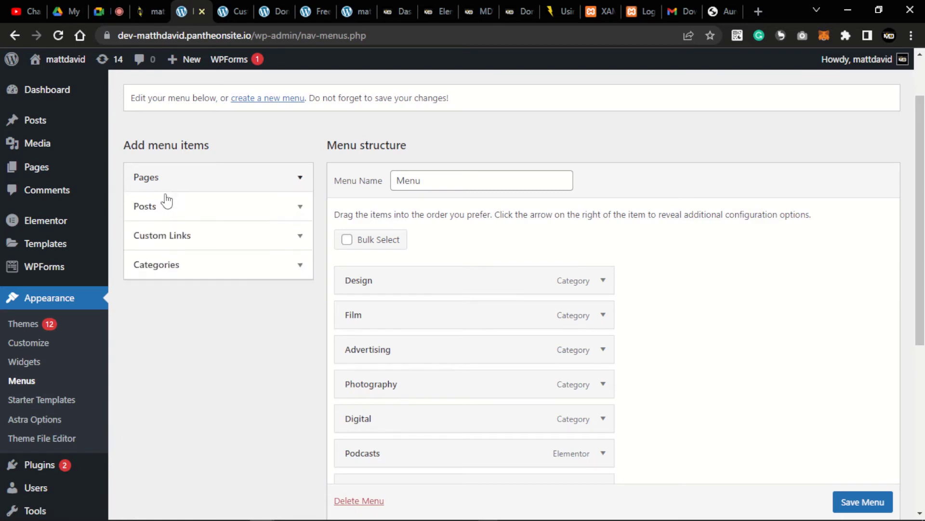
click(300, 208)
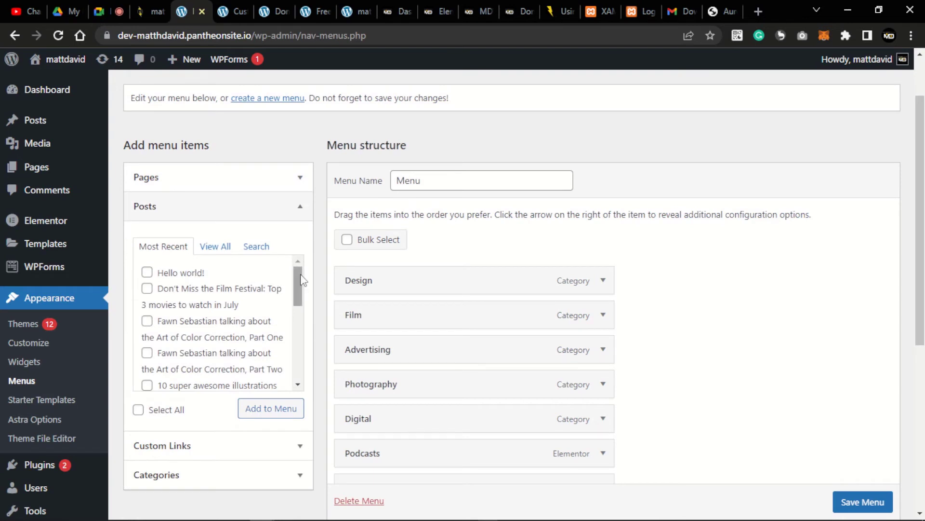
drag(301, 280, 283, 223)
click(289, 207)
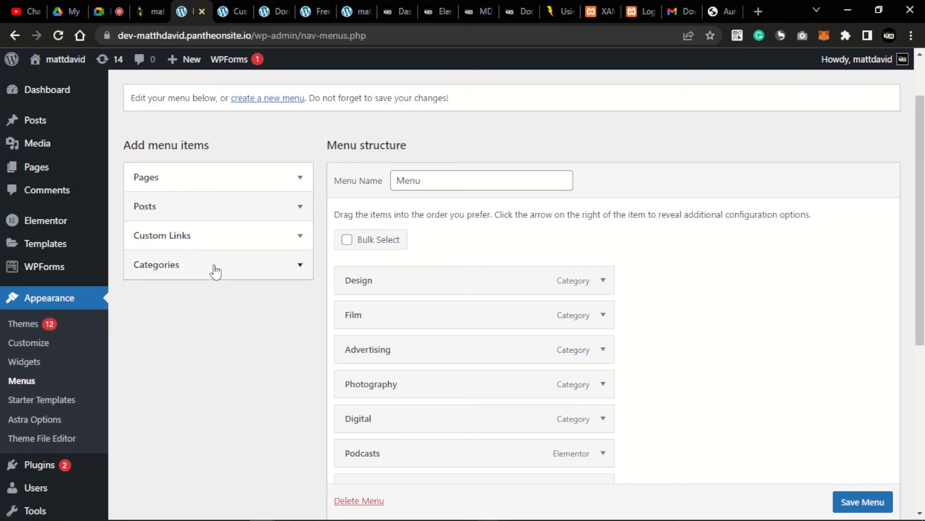
- Start a custom link menu item with the link text Facebook
click(207, 245)
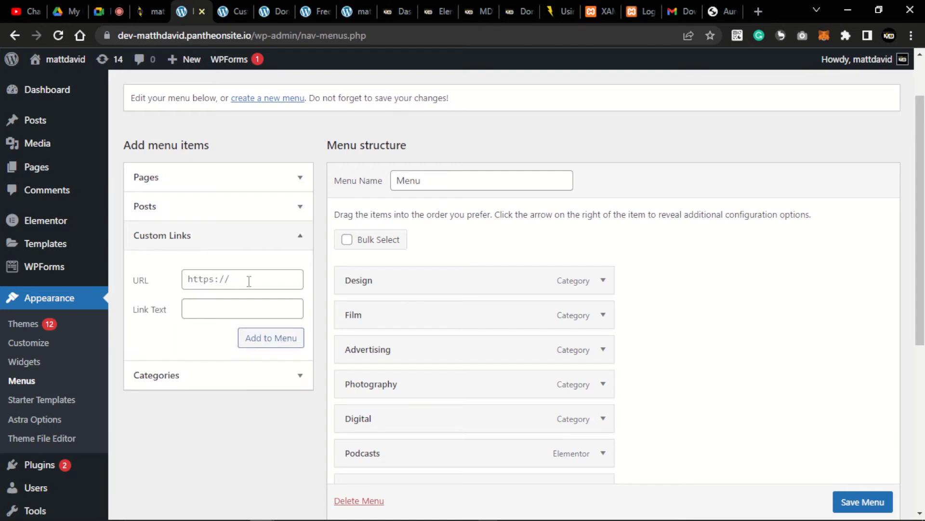
click(236, 309)
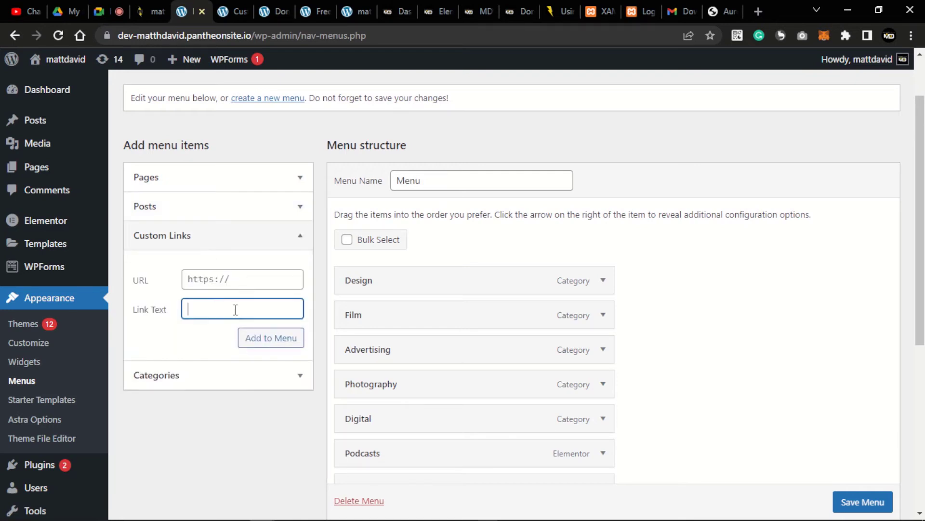
click(246, 279)
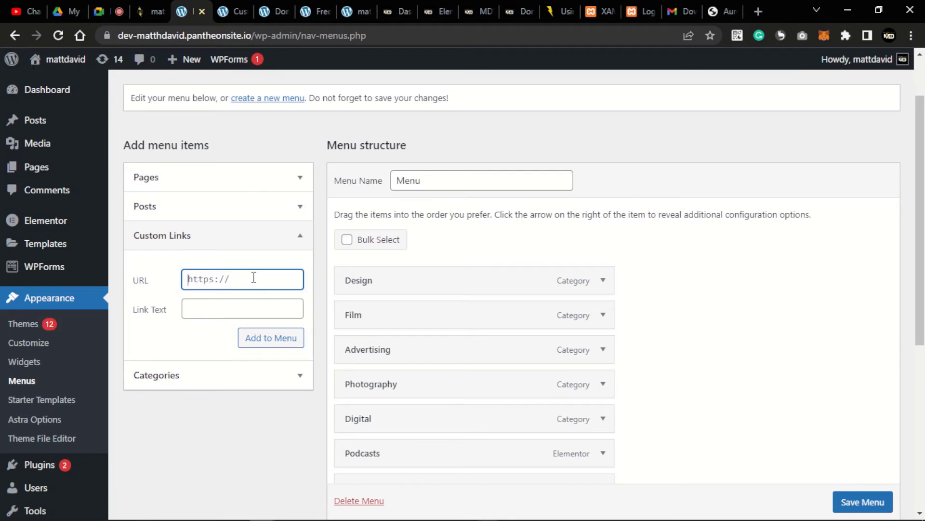
click(220, 310)
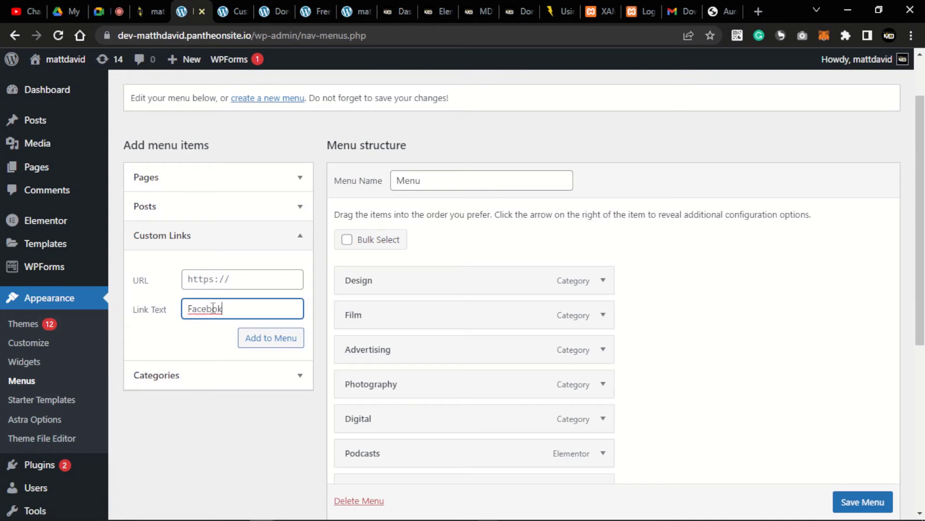
text(Facebok)
key(BackSpace)
text(ok)
click(215, 278)
click(240, 342)
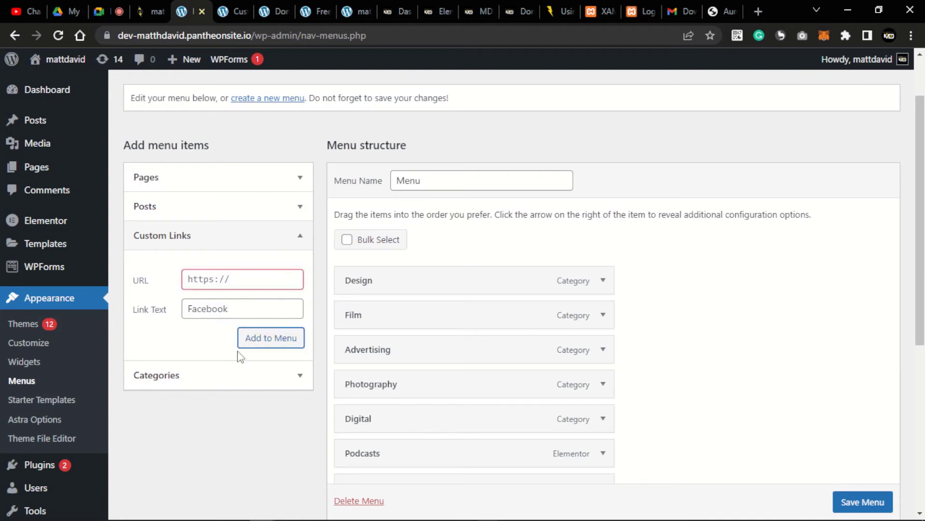
click(220, 283)
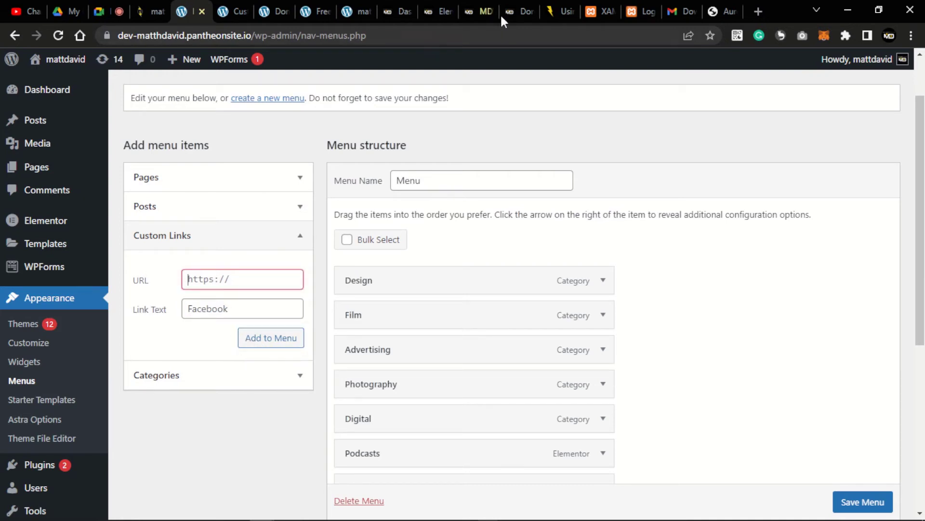
text(www.facebook.com)
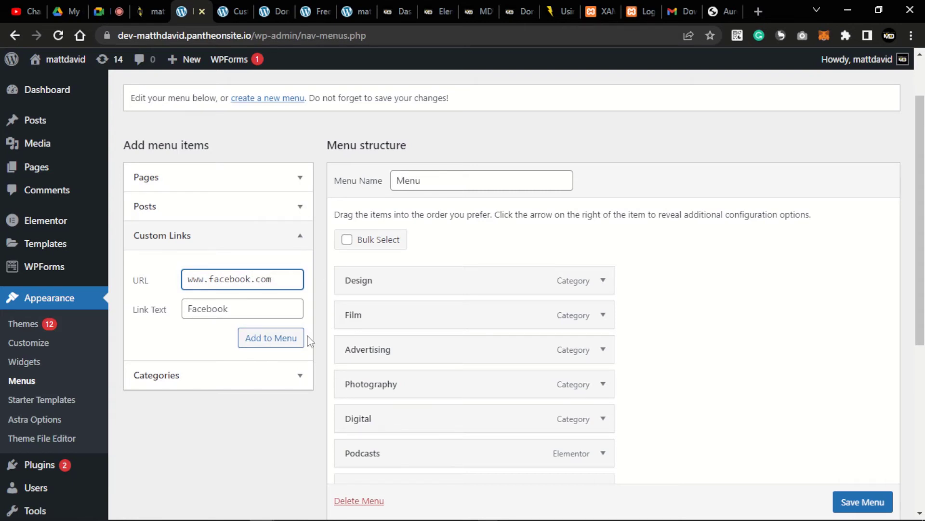
click(270, 345)
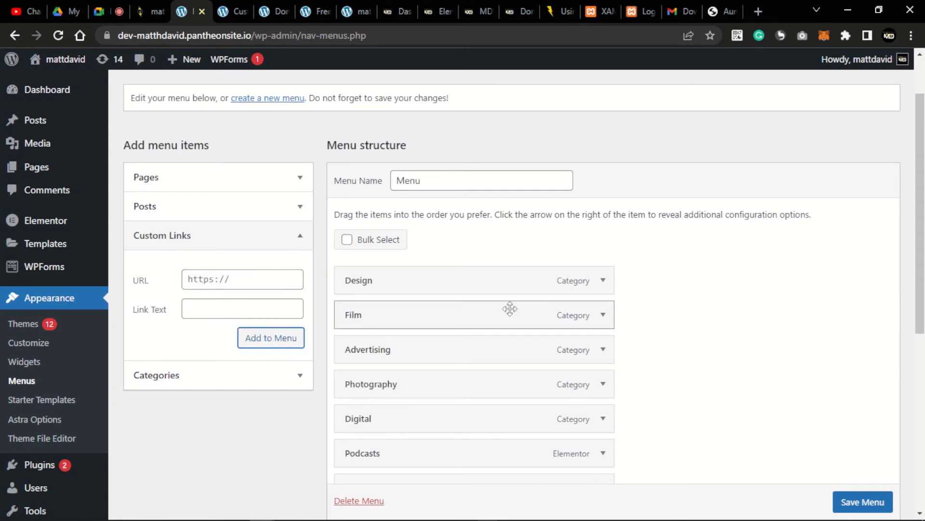
- Check the Facebook item in the menu structure, save the menu and visit the live site
scroll(508, 309, down, 7)
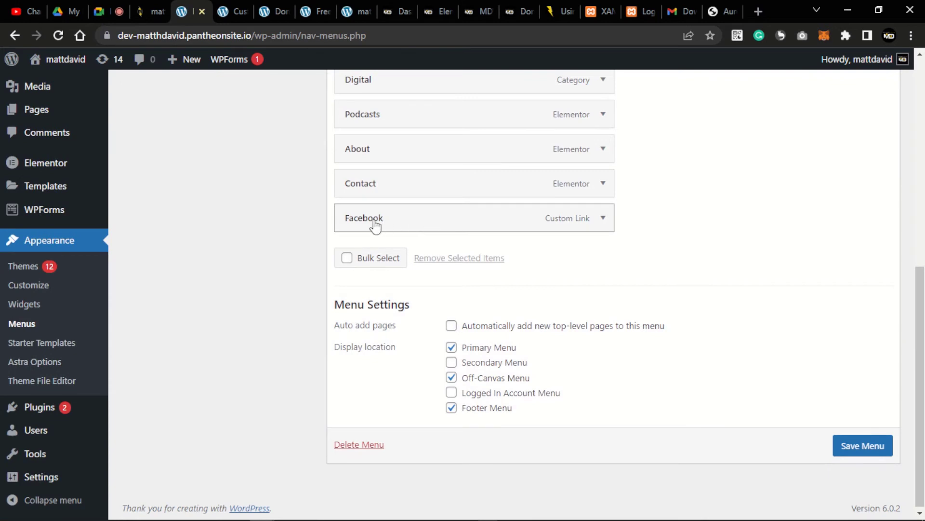
scroll(527, 241, up, 1)
scroll(527, 241, up, 3)
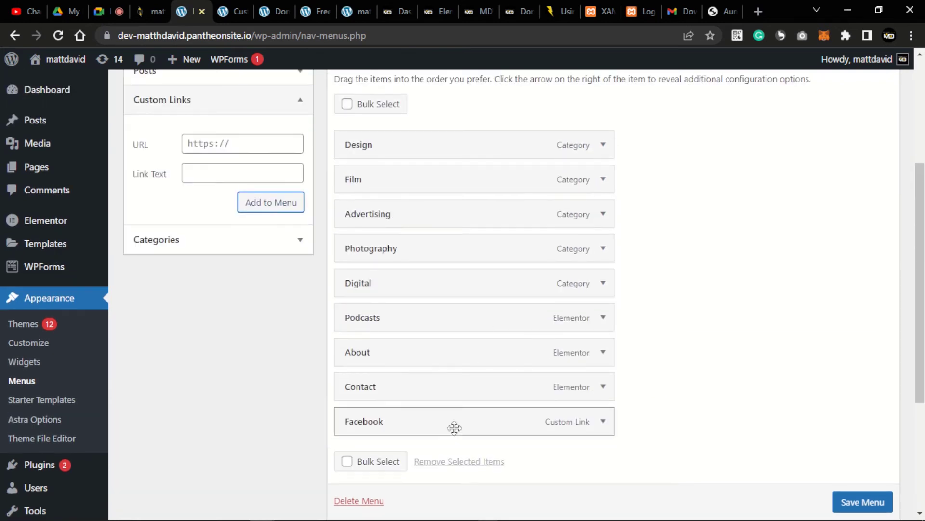
scroll(868, 506, down, 1)
click(864, 503)
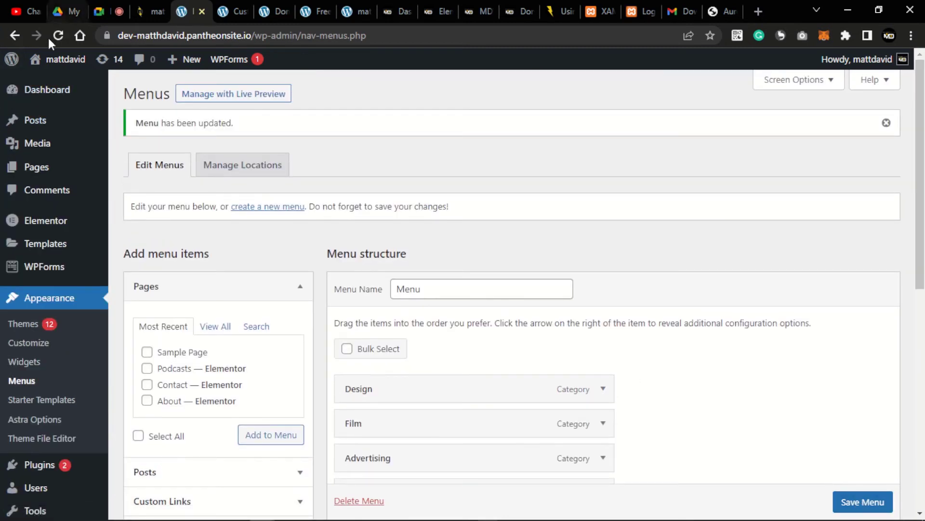
mouse_move(45, 60)
click(55, 82)
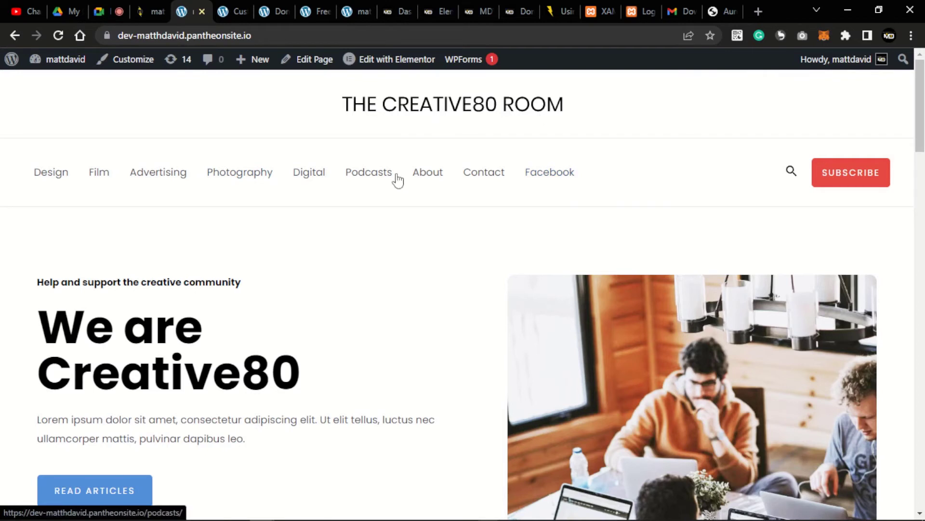
- Publish the pending changes in the theme customizer and return from the menu locations to its main options
click(227, 16)
click(143, 64)
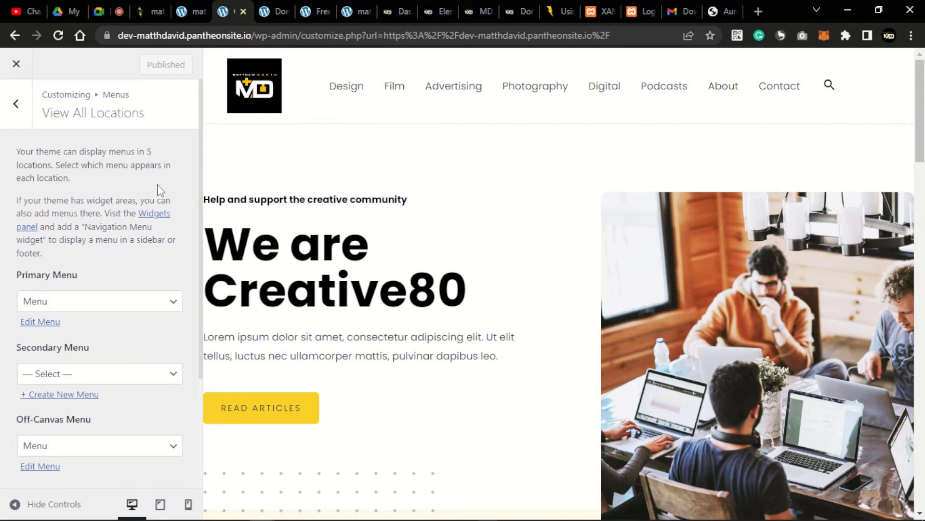
scroll(154, 191, down, 3)
scroll(151, 190, up, 3)
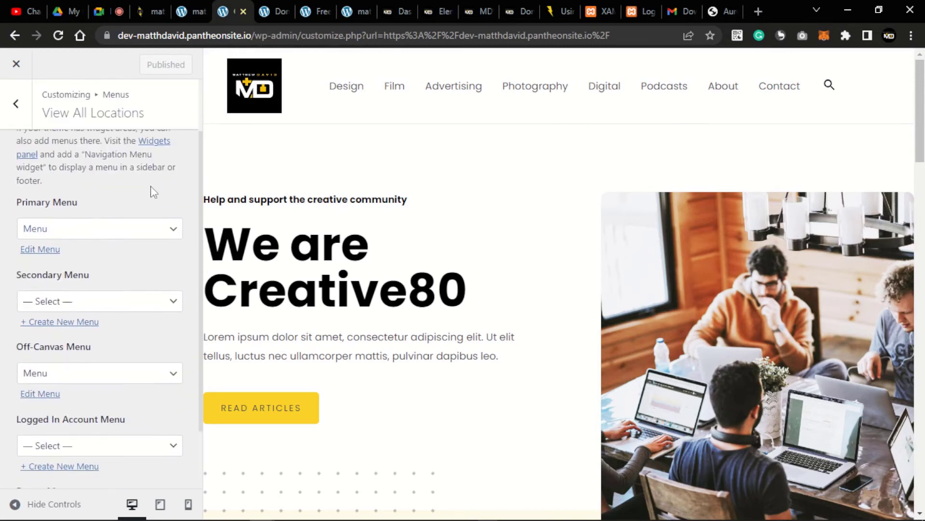
click(16, 105)
click(16, 103)
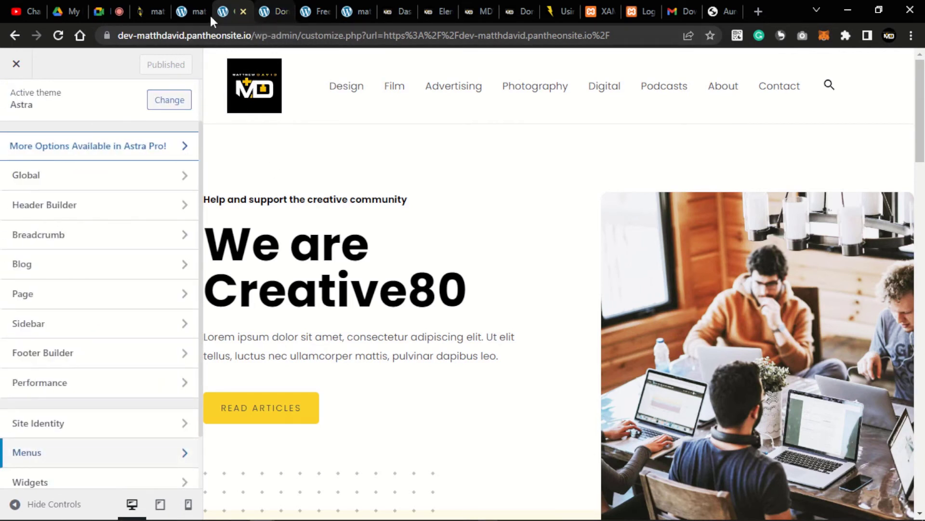
- Reload the live homepage and review it from the header menu down to the footer
click(190, 12)
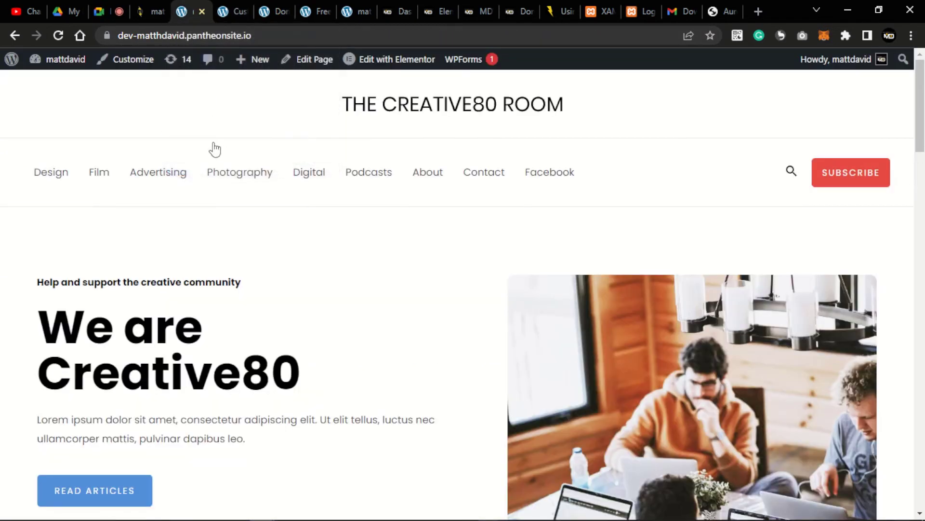
click(58, 33)
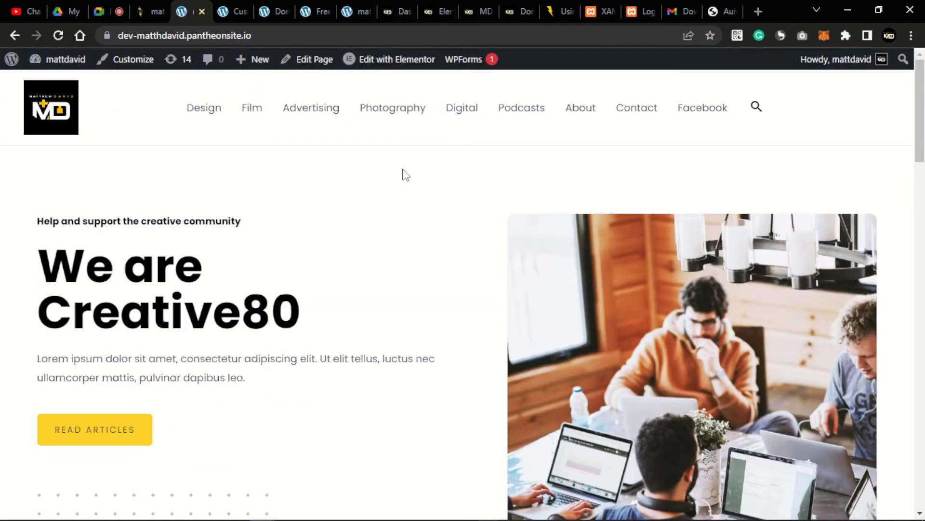
scroll(433, 237, down, 20)
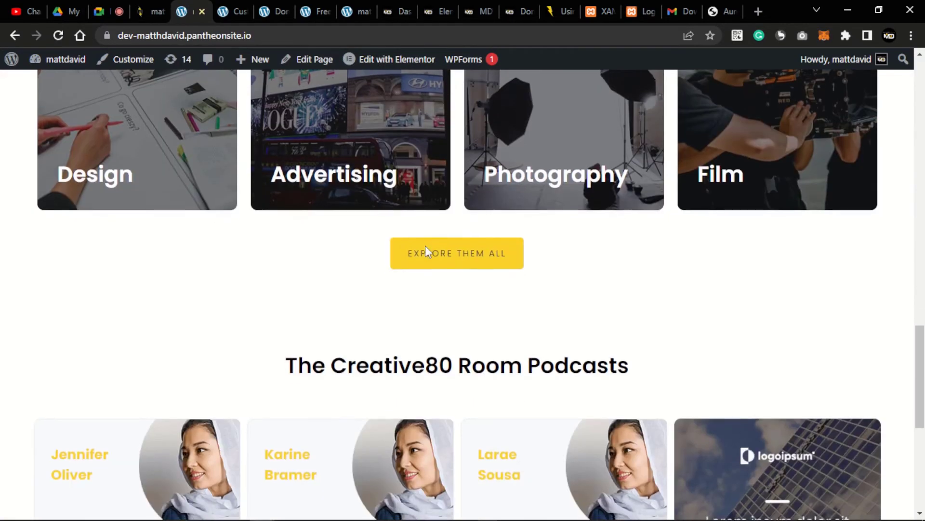
scroll(427, 241, up, 20)
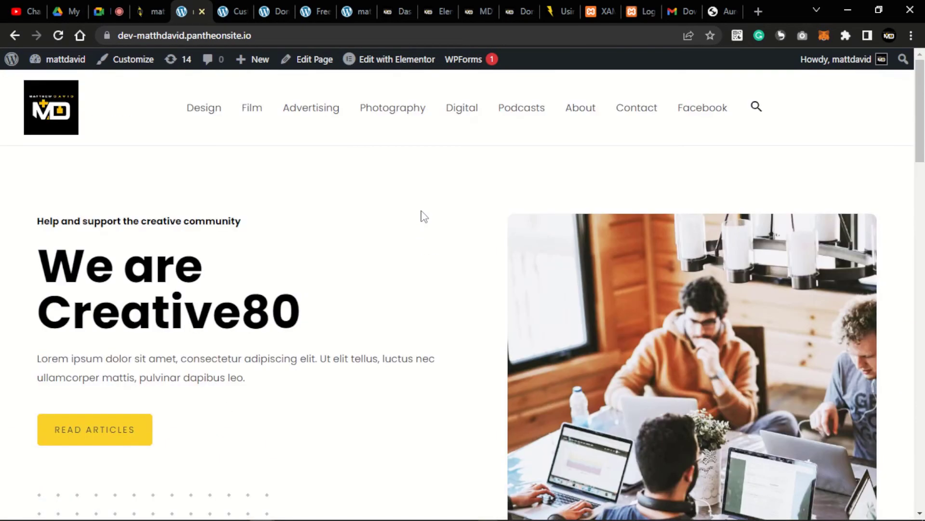
scroll(383, 207, down, 10)
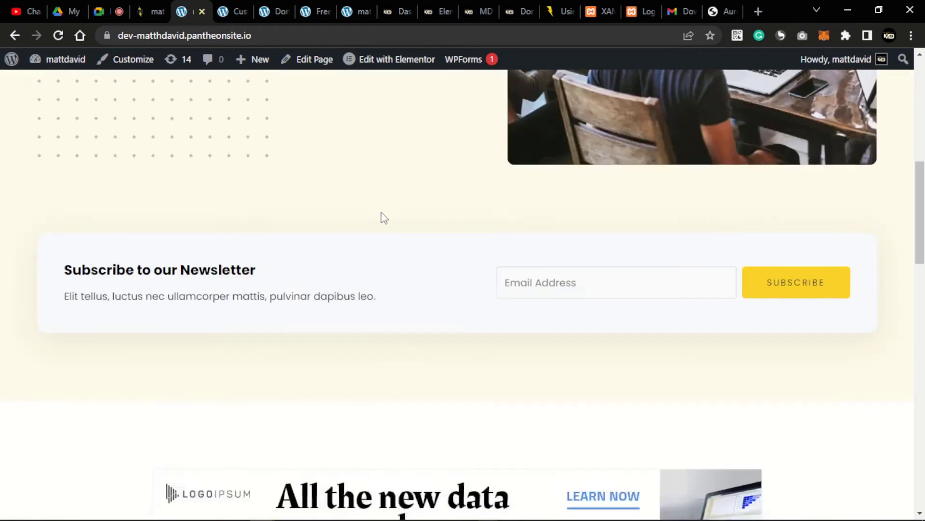
scroll(386, 217, down, 10)
scroll(370, 215, up, 1)
scroll(395, 337, down, 3)
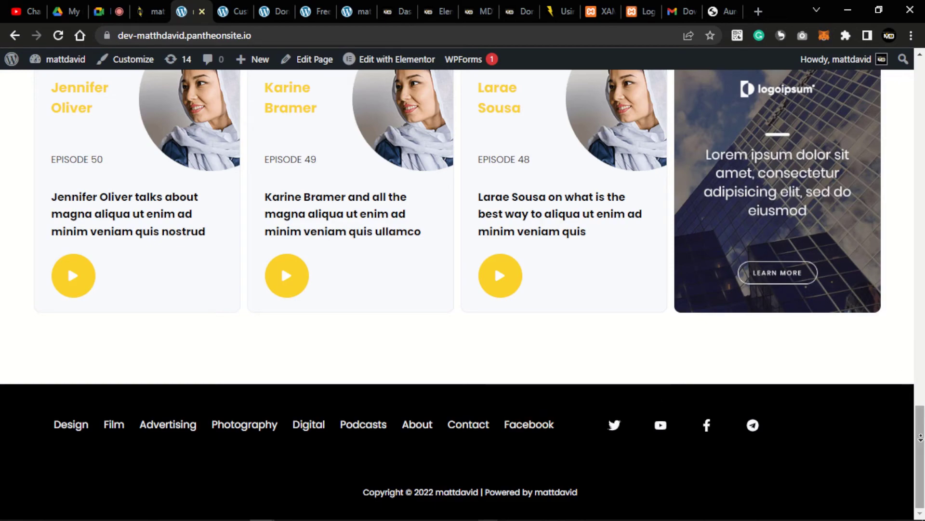
drag(918, 430, 919, 85)
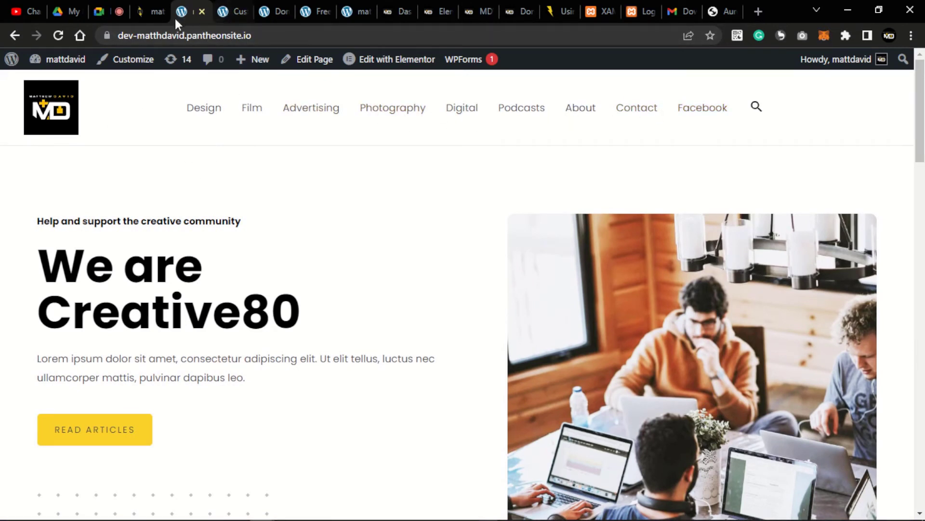
- Return to the site's menu editor and remove the Facebook custom link from the menu using bulk selection
mouse_move(53, 60)
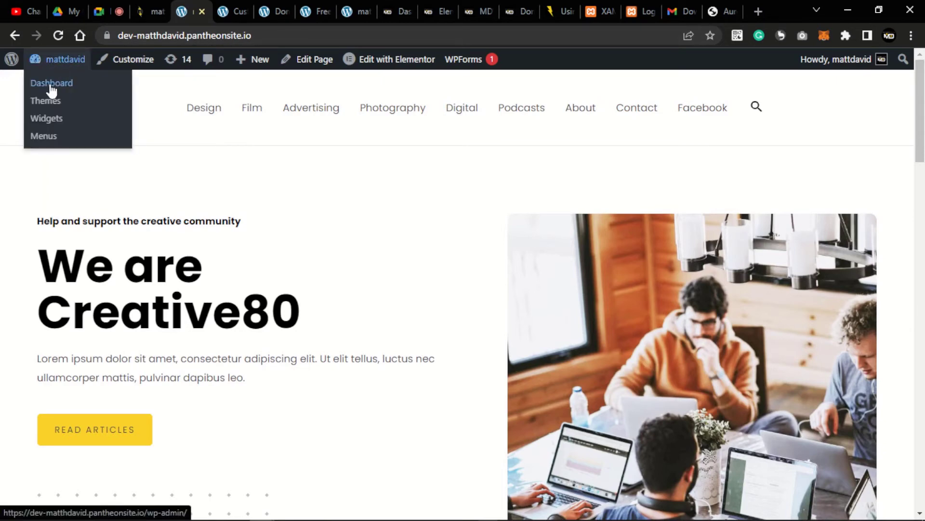
click(44, 135)
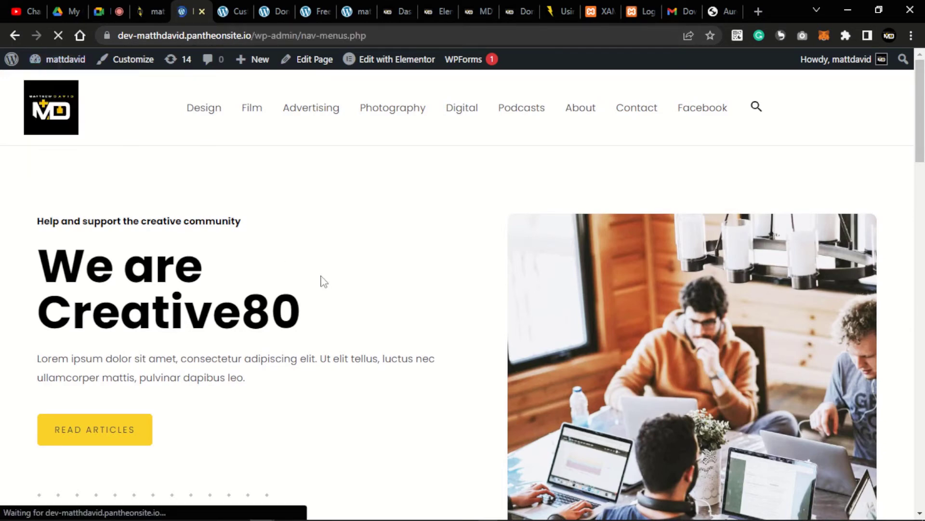
scroll(412, 304, down, 5)
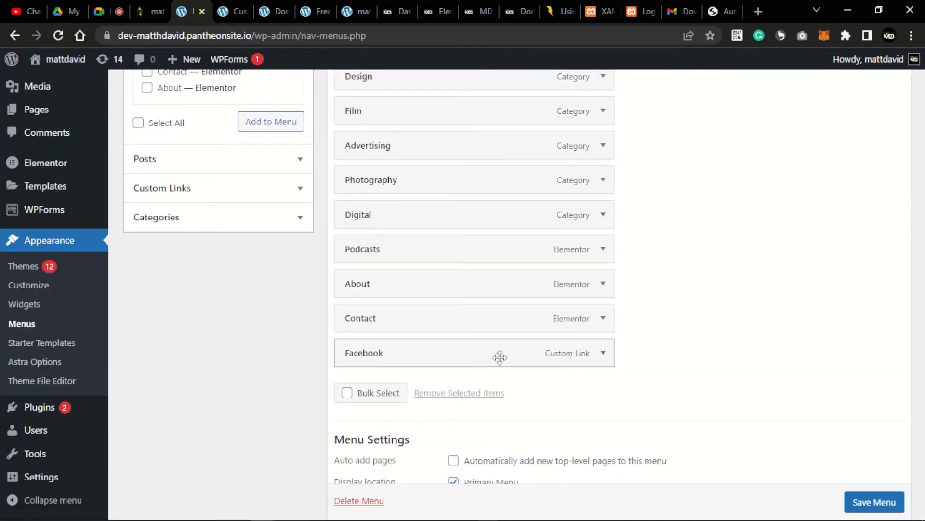
click(347, 394)
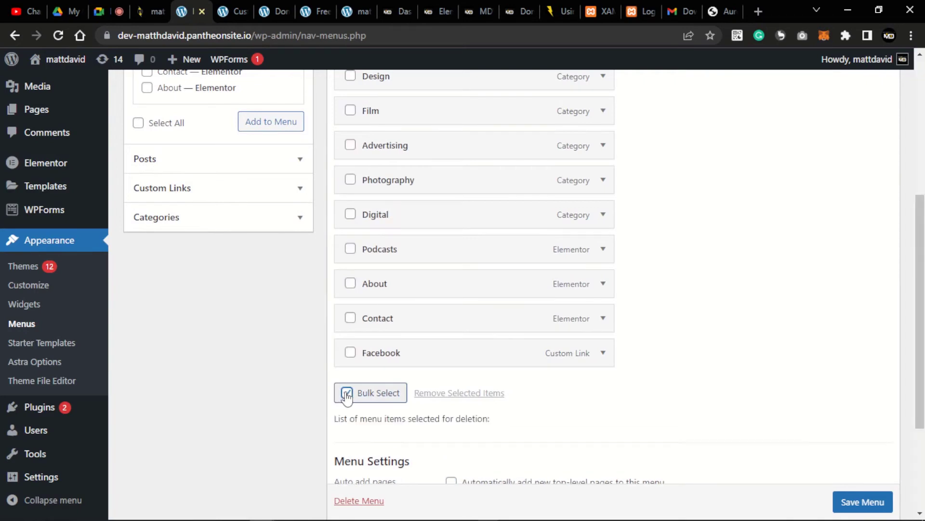
click(349, 354)
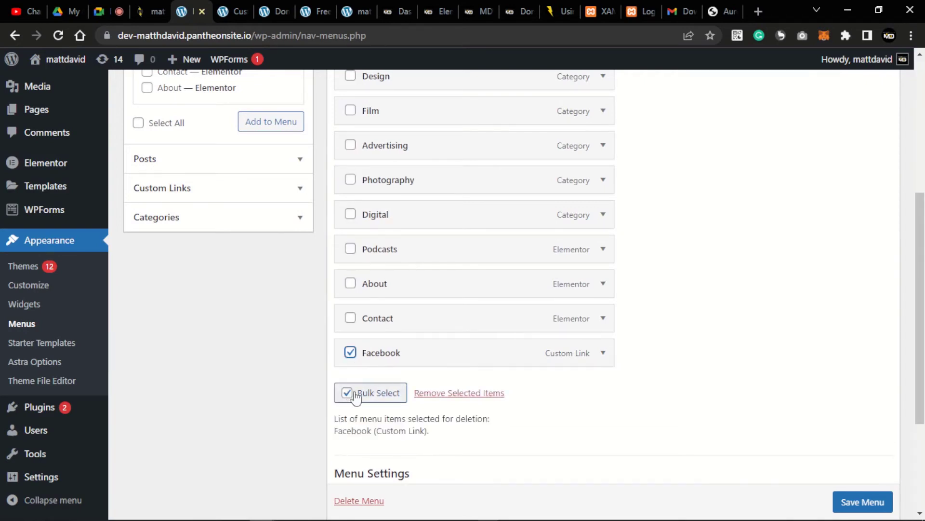
scroll(379, 378, up, 1)
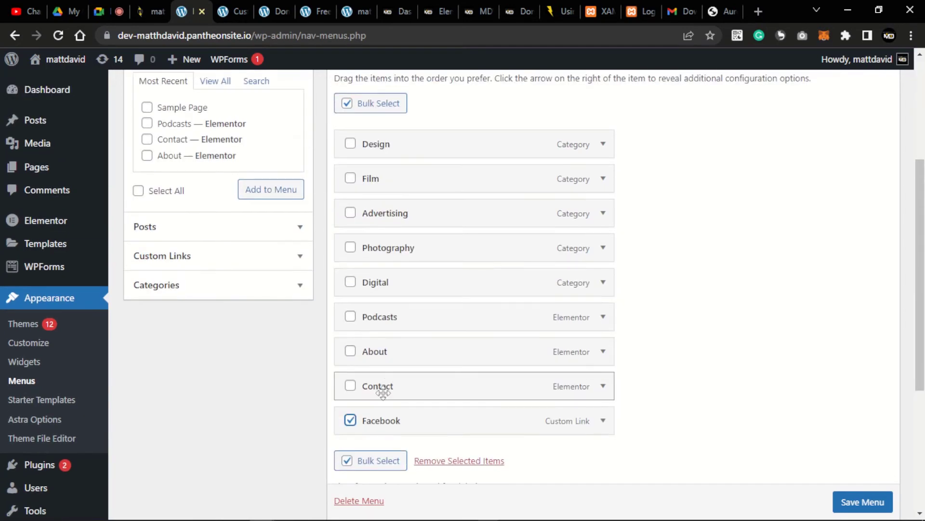
scroll(383, 393, down, 3)
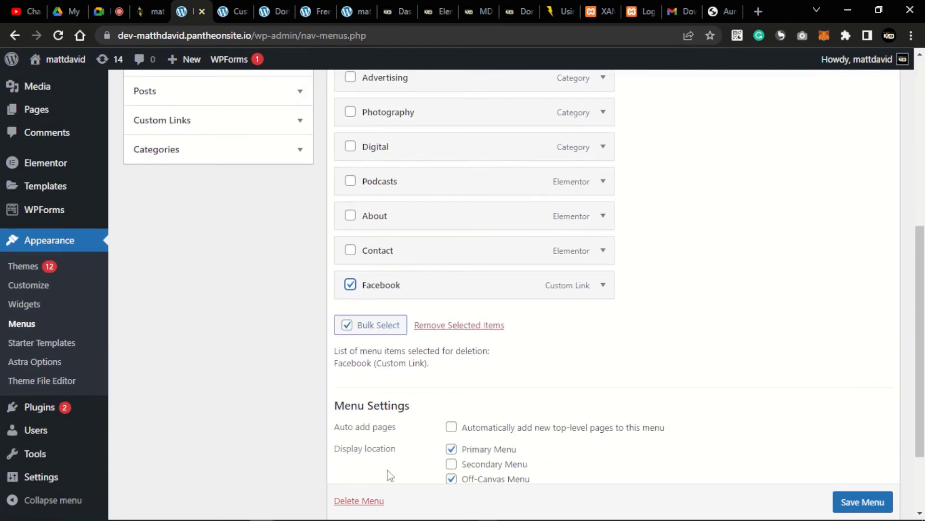
click(470, 328)
scroll(306, 261, up, 5)
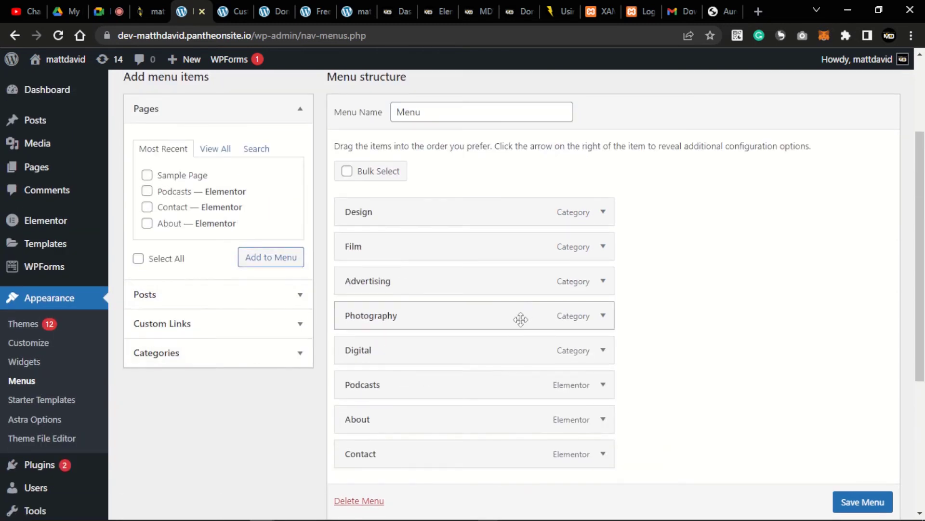
- Look through the posts and categories offered as menu items
click(298, 295)
click(299, 139)
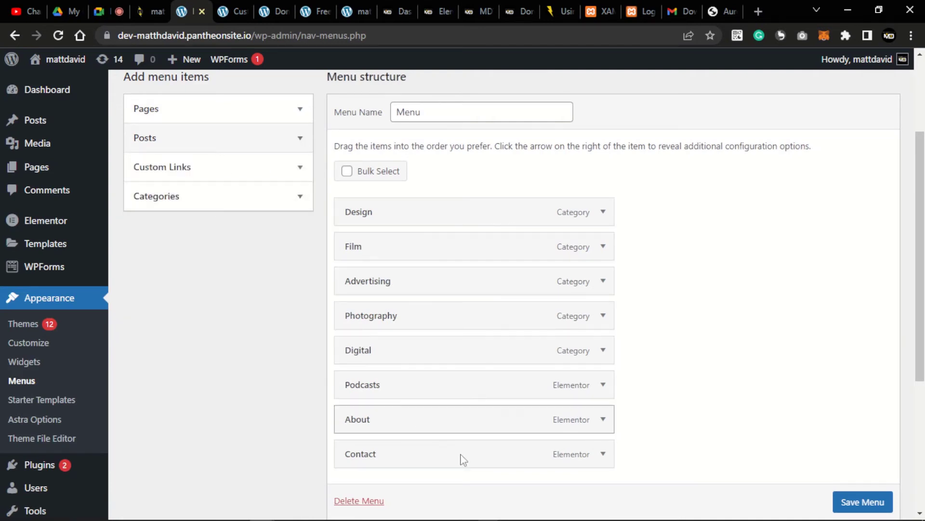
click(265, 198)
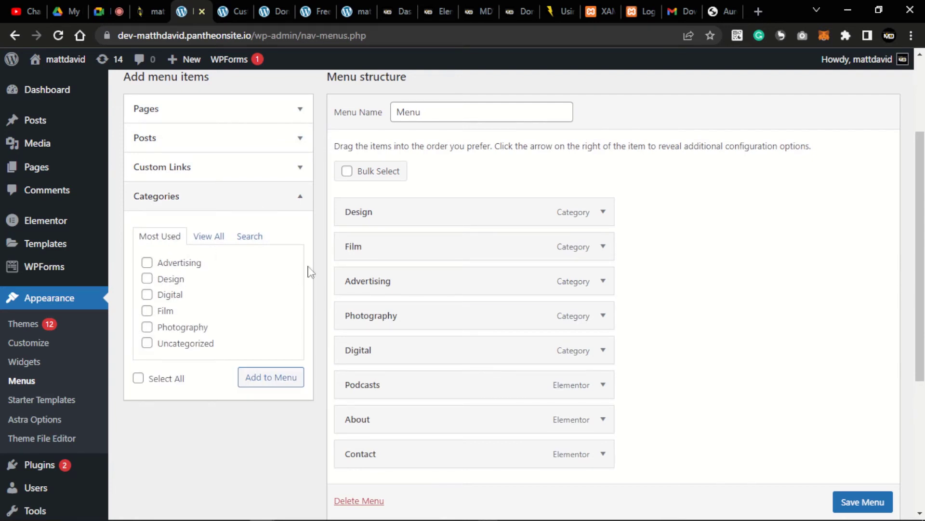
- Look over the menu structure, collapse the Categories list and briefly check the pages offered as menu items
scroll(415, 323, down, 4)
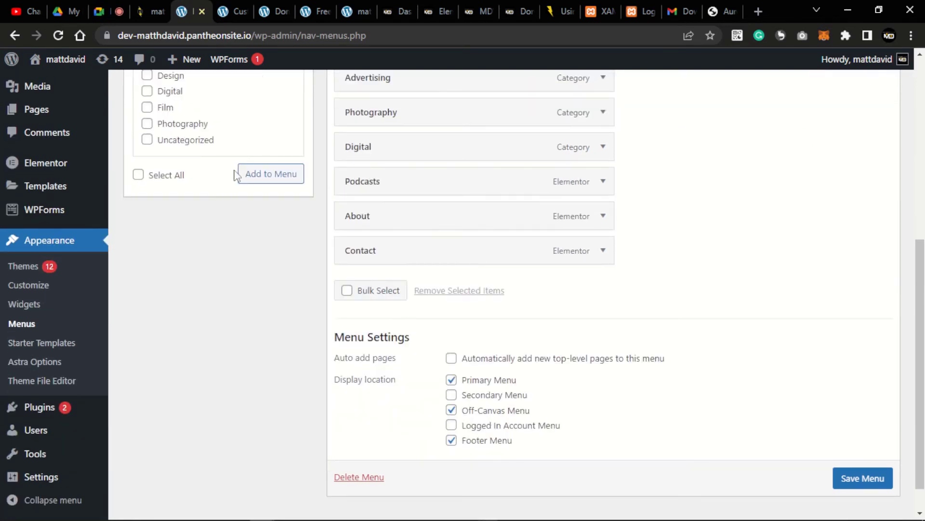
scroll(486, 256, up, 4)
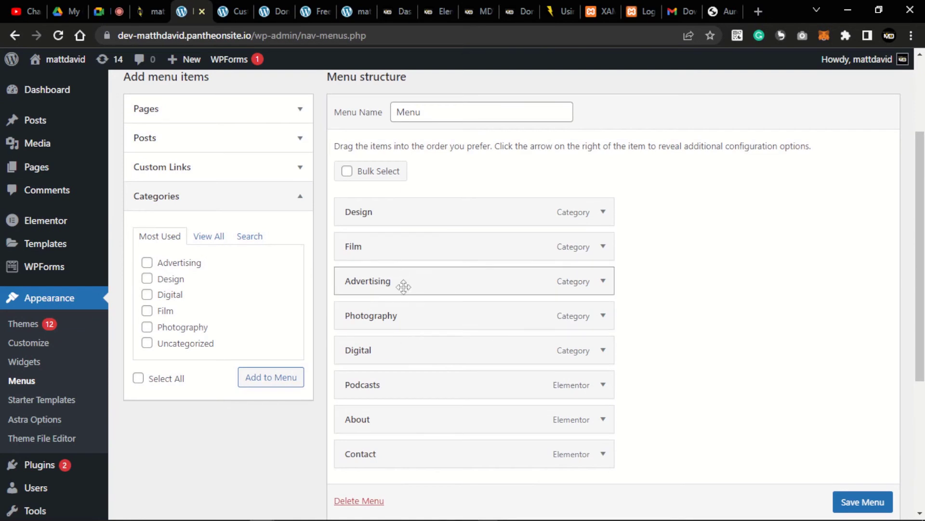
scroll(181, 293, up, 3)
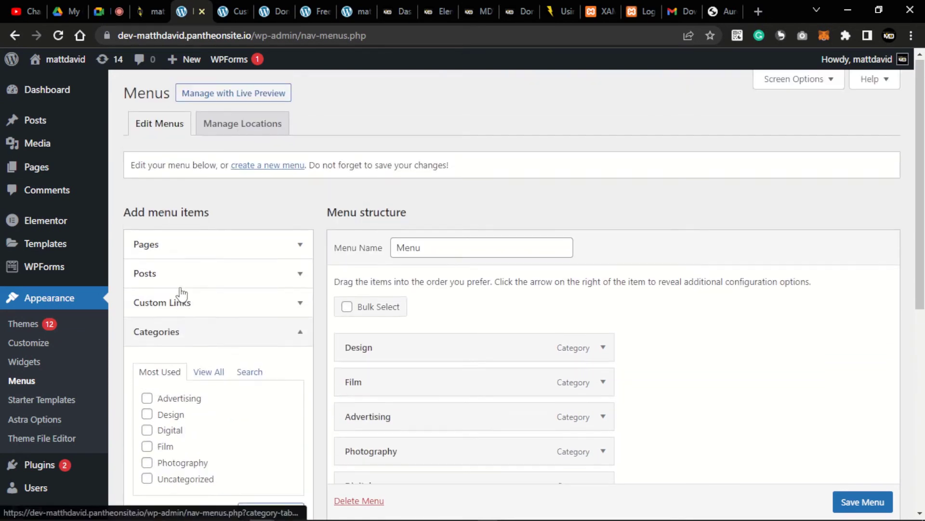
click(188, 338)
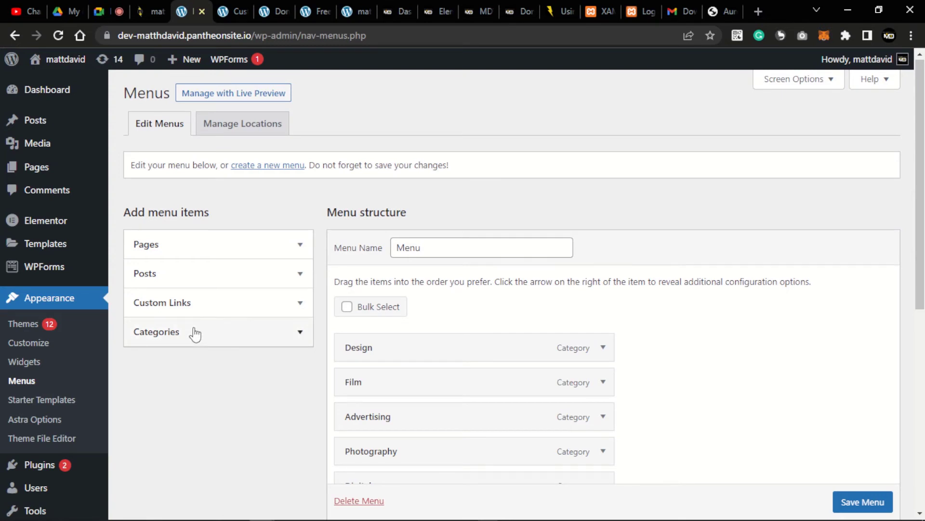
click(182, 255)
click(223, 241)
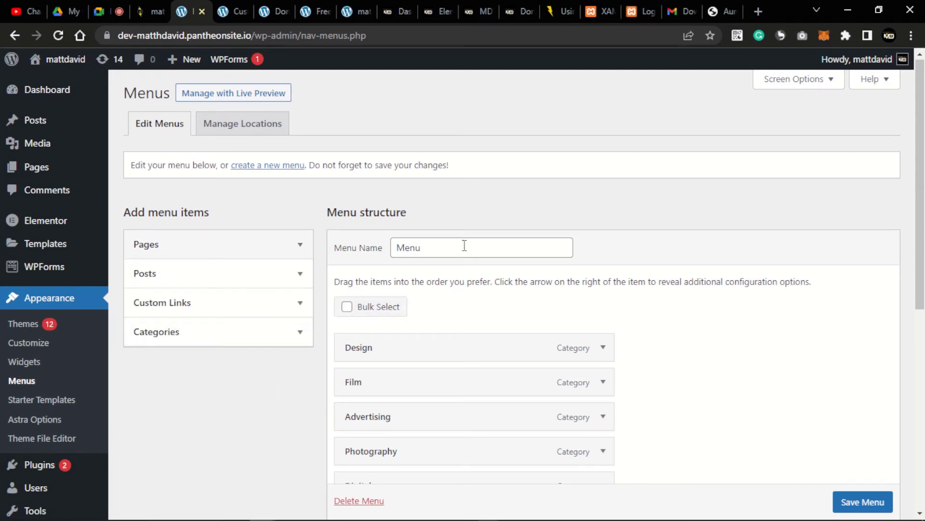
- Review the Menu Settings with the automatic page adding option and display locations below the menu structure
scroll(572, 315, down, 7)
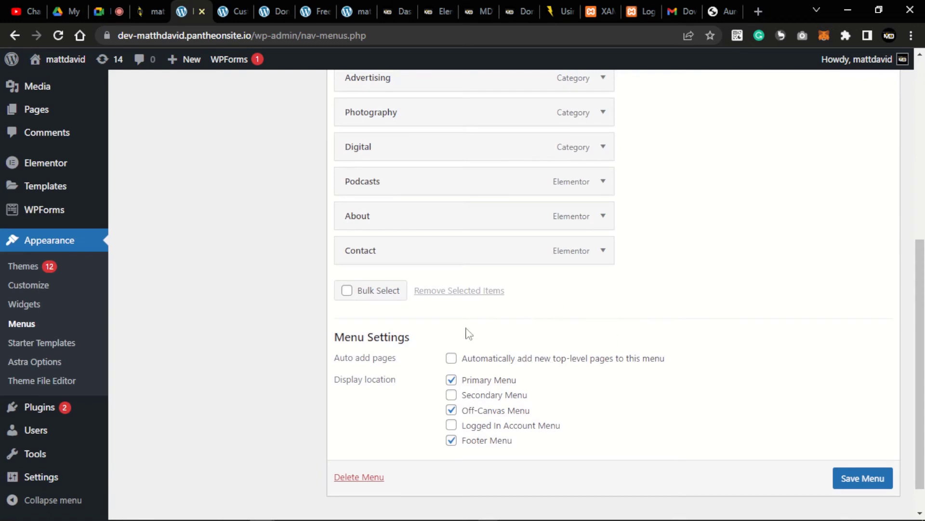
scroll(371, 386, down, 1)
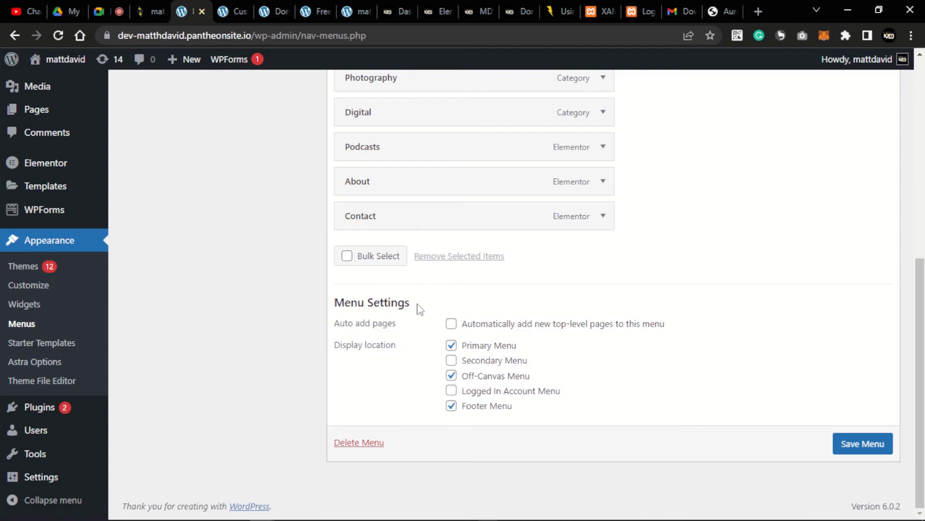
scroll(415, 304, up, 8)
scroll(361, 307, down, 7)
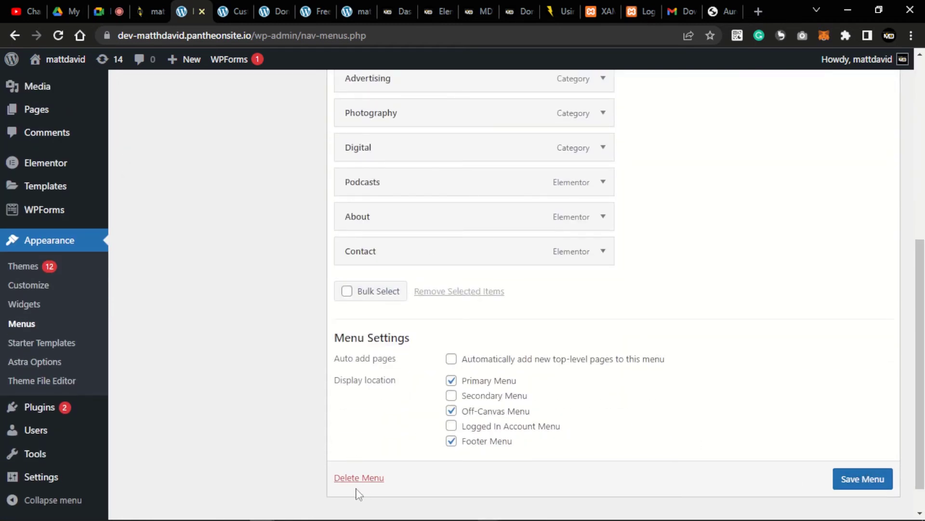
scroll(661, 273, up, 7)
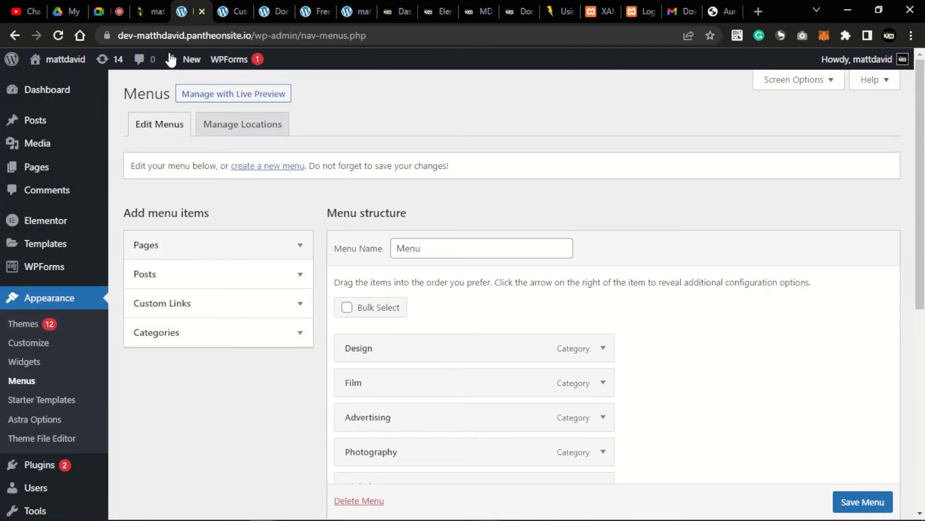
- Switch to the theme customizer and review the homepage preview from the header to Popular Categories
click(229, 13)
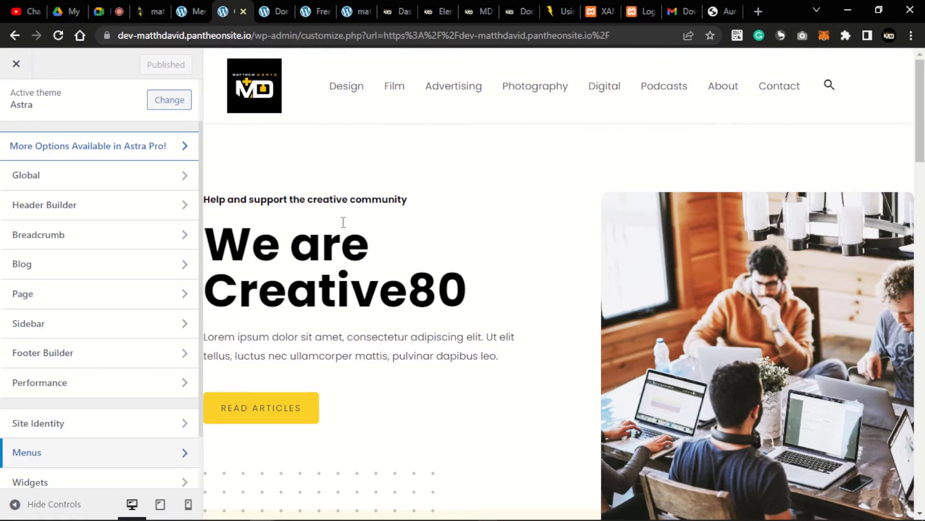
scroll(251, 178, down, 12)
scroll(275, 180, down, 15)
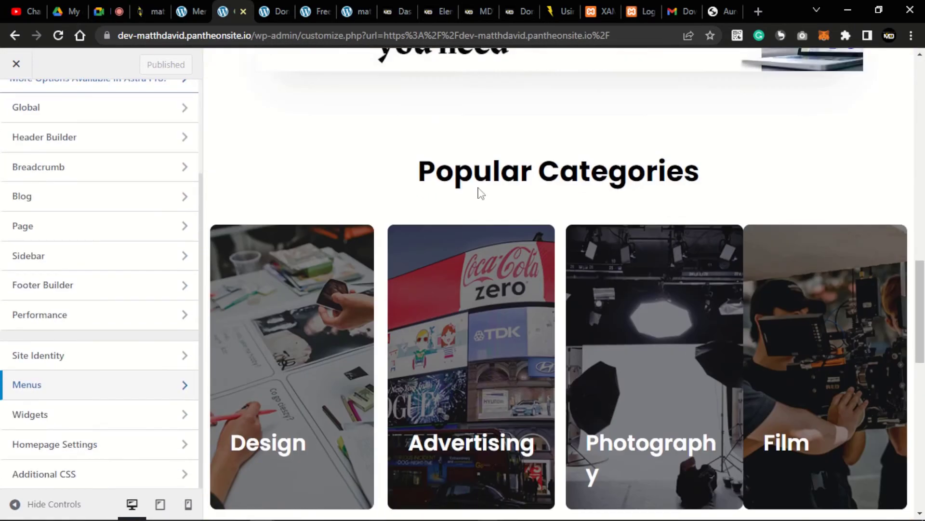
scroll(476, 194, up, 20)
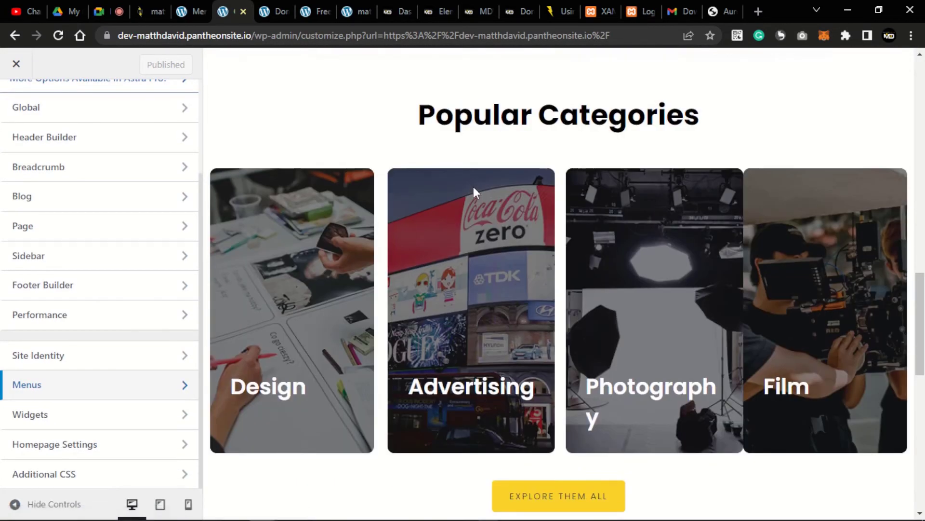
scroll(475, 193, up, 10)
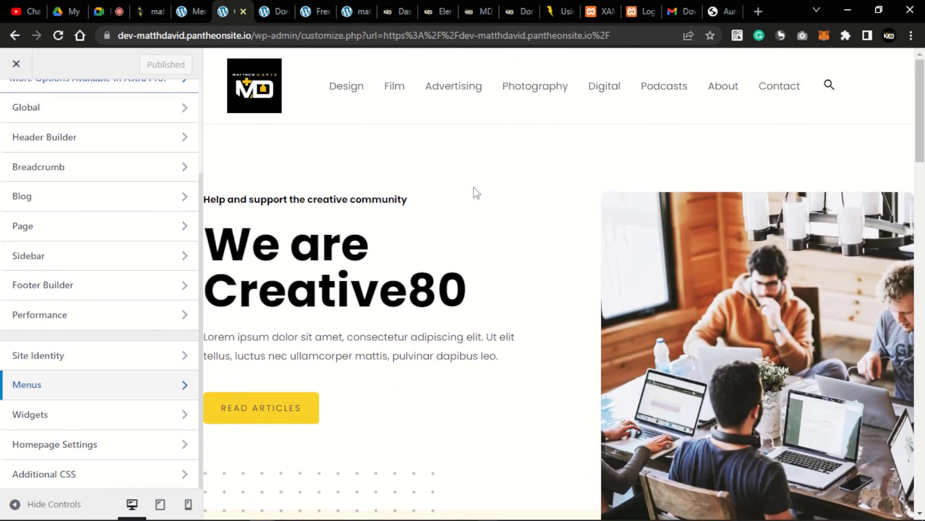
scroll(475, 193, down, 12)
scroll(475, 193, down, 3)
scroll(472, 189, up, 12)
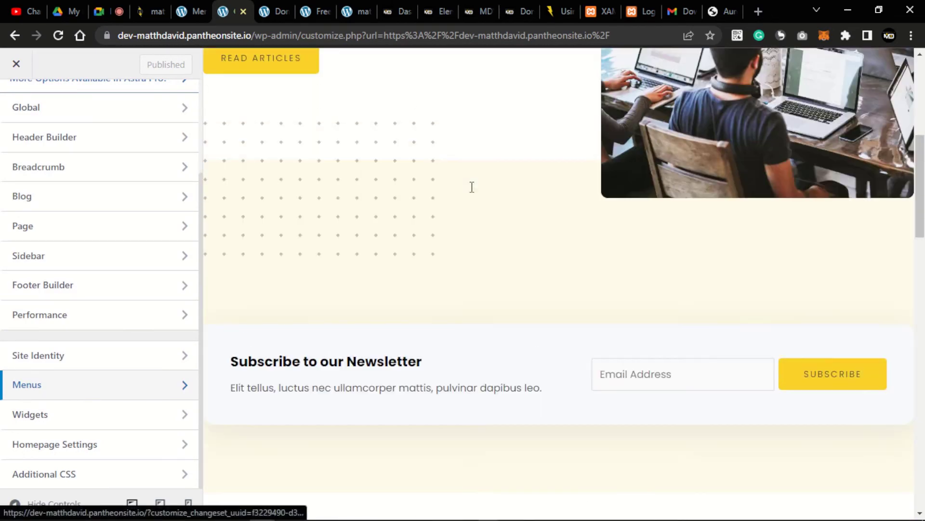
scroll(476, 197, up, 3)
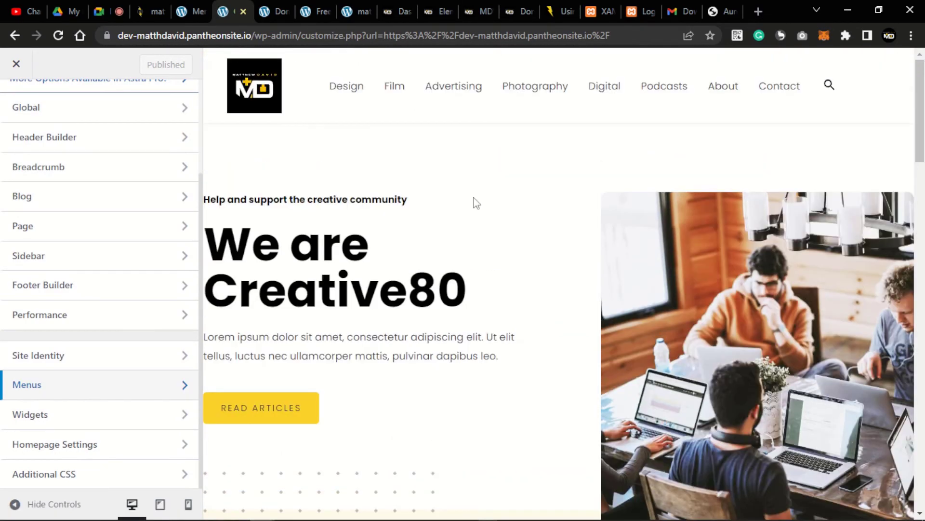
scroll(108, 176, up, 3)
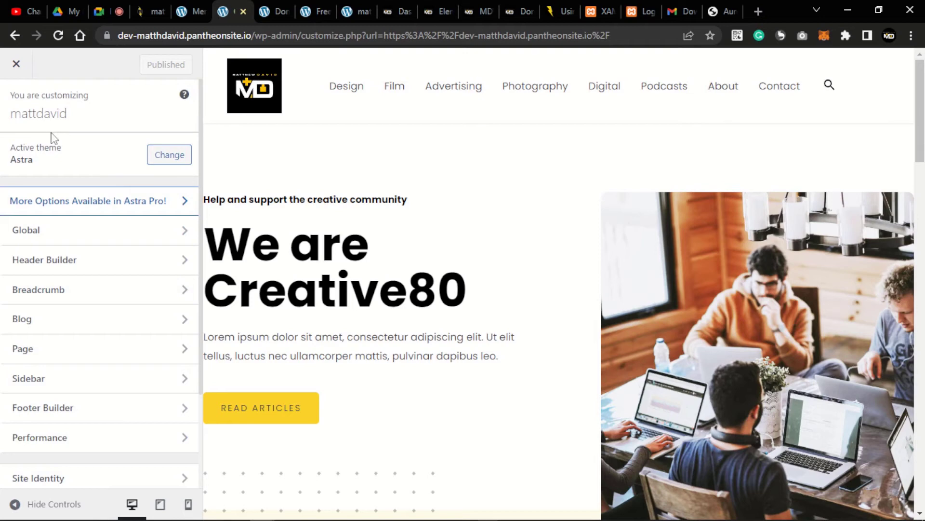
- Close the theme customizer, look over the live homepage and open it for editing with Elementor
click(16, 64)
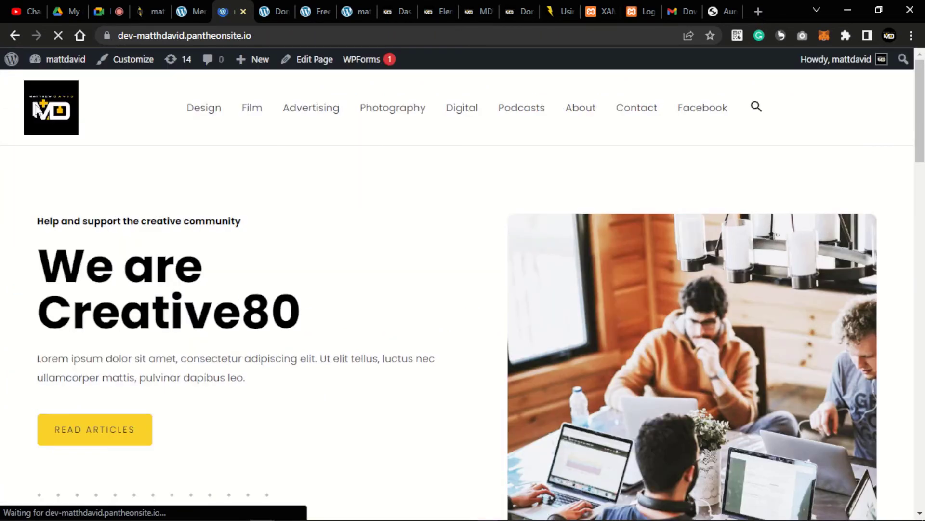
scroll(350, 226, down, 7)
scroll(350, 226, down, 6)
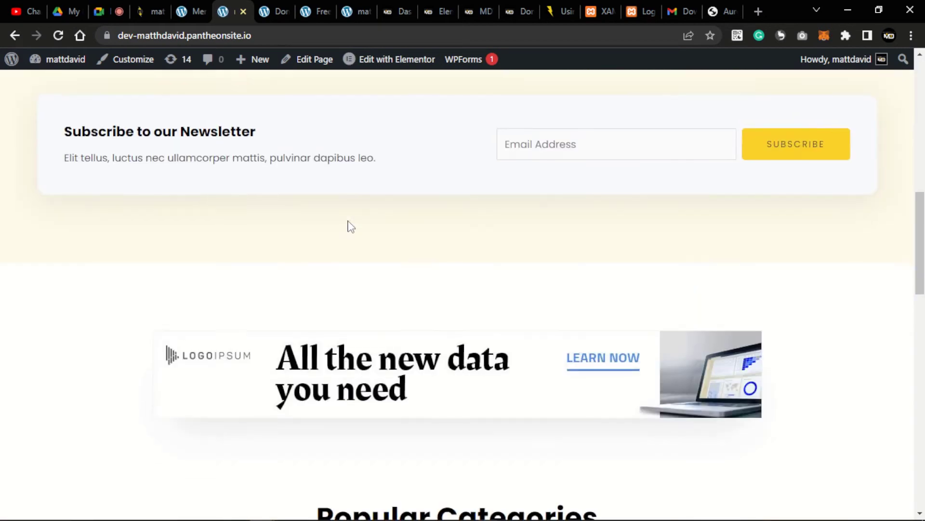
scroll(348, 224, up, 10)
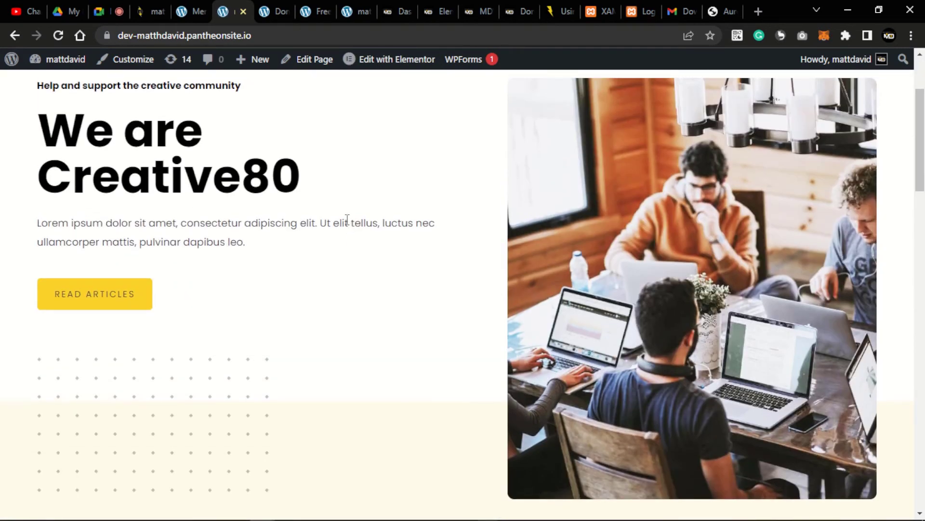
scroll(356, 216, up, 3)
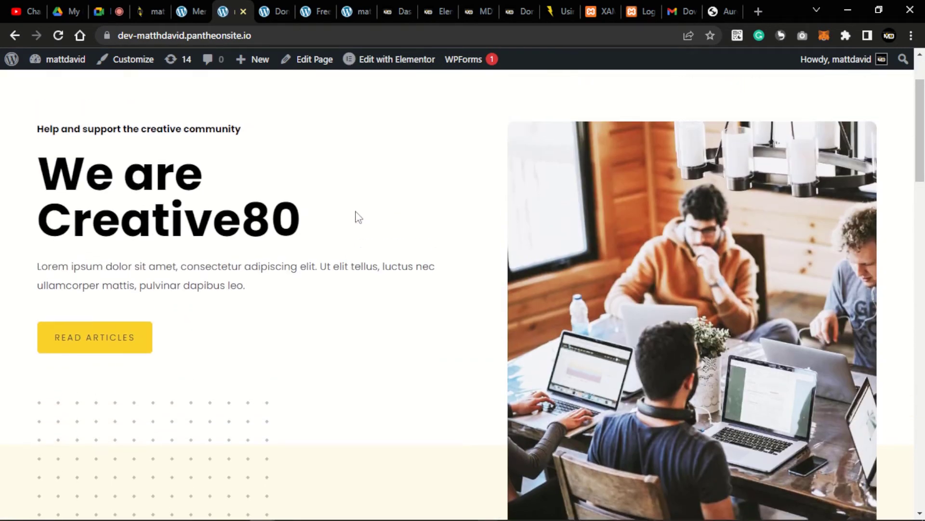
click(377, 65)
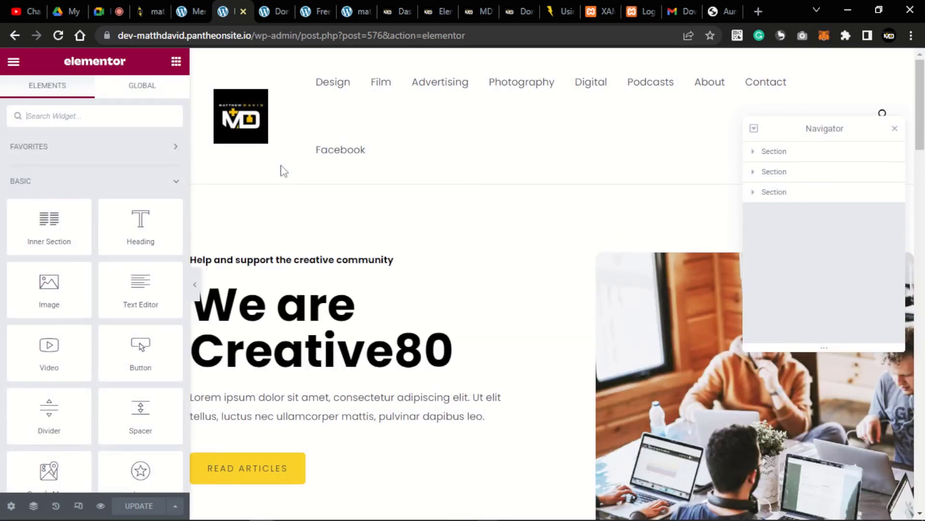
- Compare the homepage's header and hero area in the editor with the MDWordpress site's homepage, dismissing the ColorPick overlay there
scroll(511, 190, down, 4)
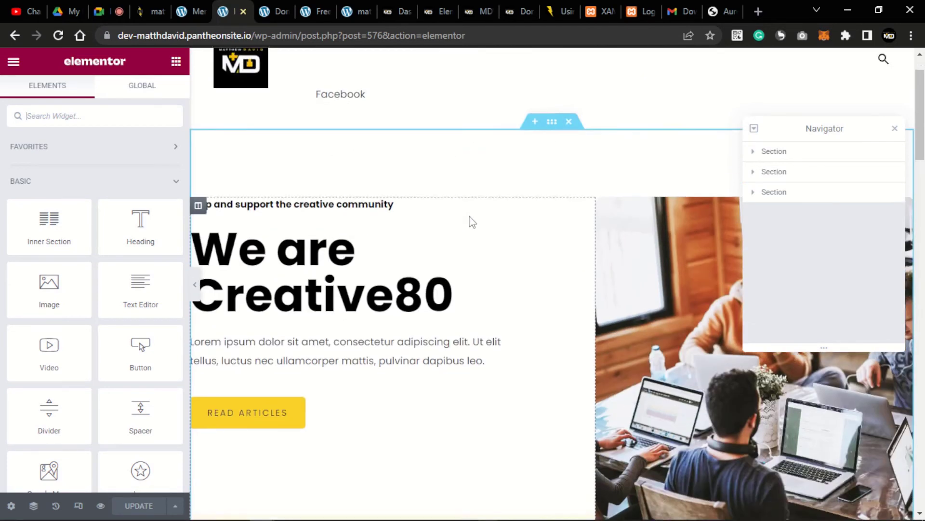
scroll(423, 203, up, 4)
scroll(440, 242, down, 6)
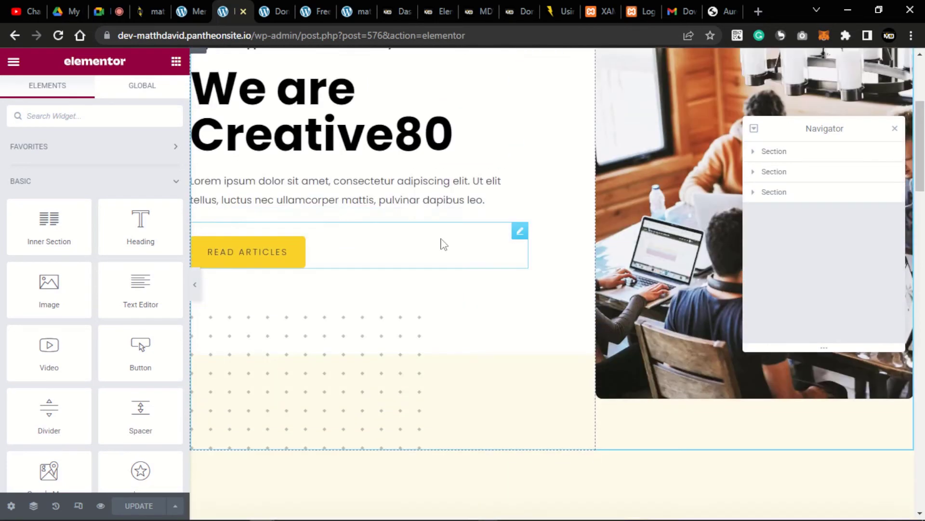
scroll(434, 239, up, 6)
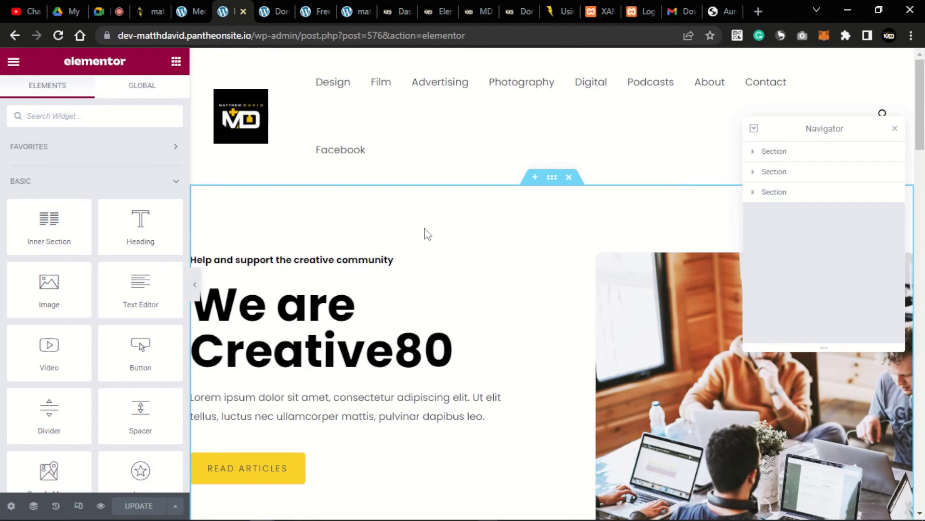
scroll(428, 235, down, 5)
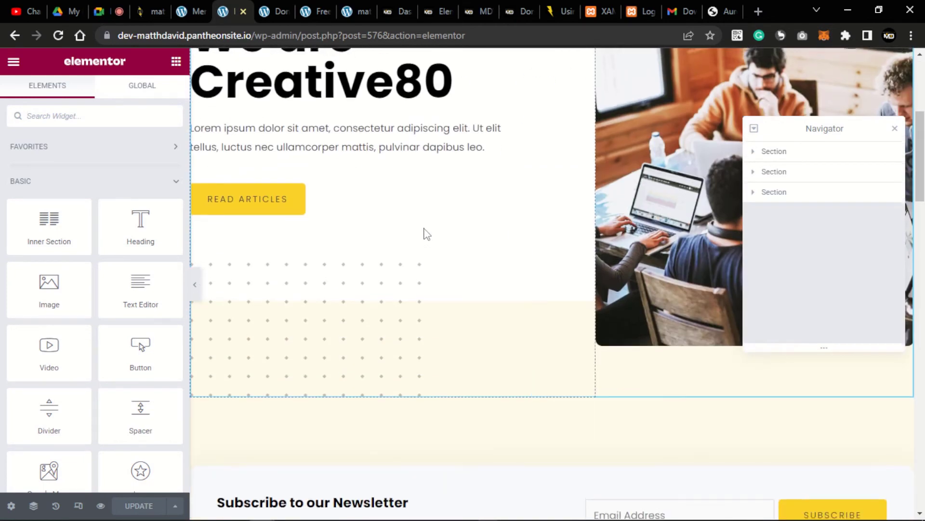
scroll(424, 233, up, 4)
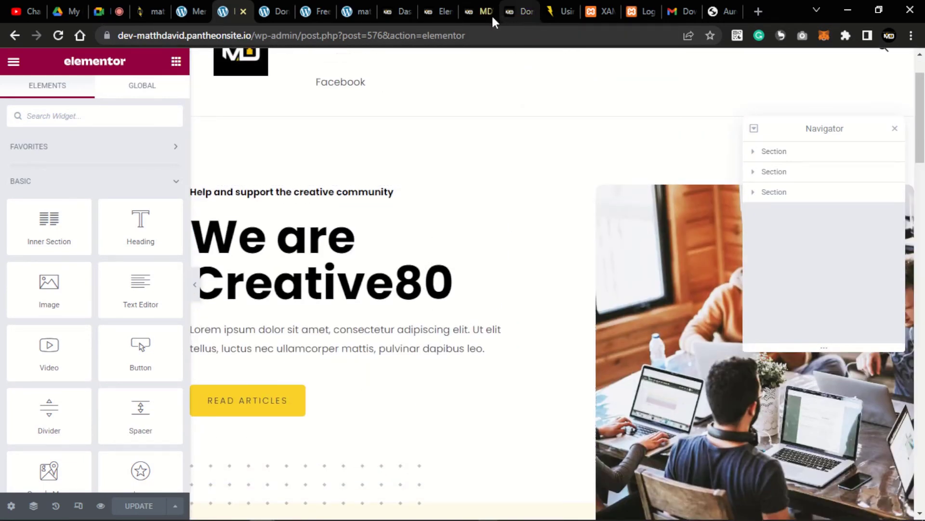
click(521, 13)
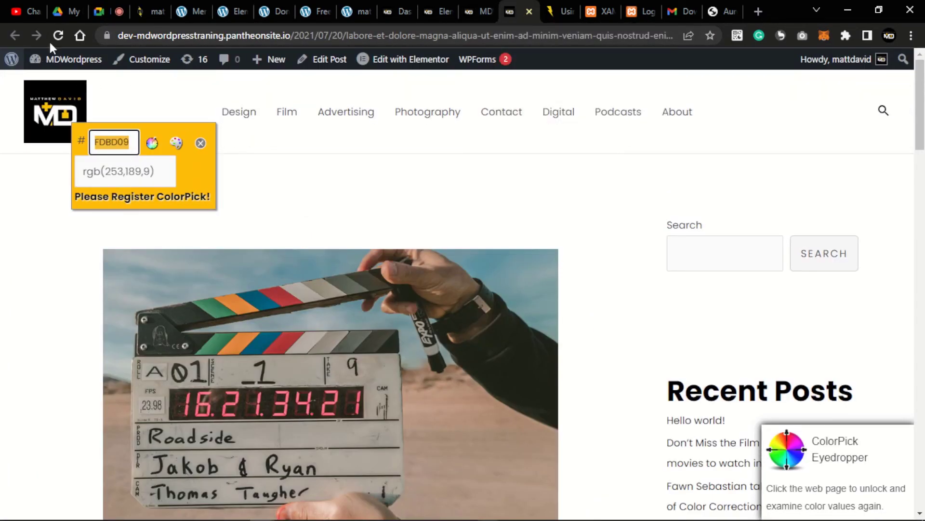
click(201, 143)
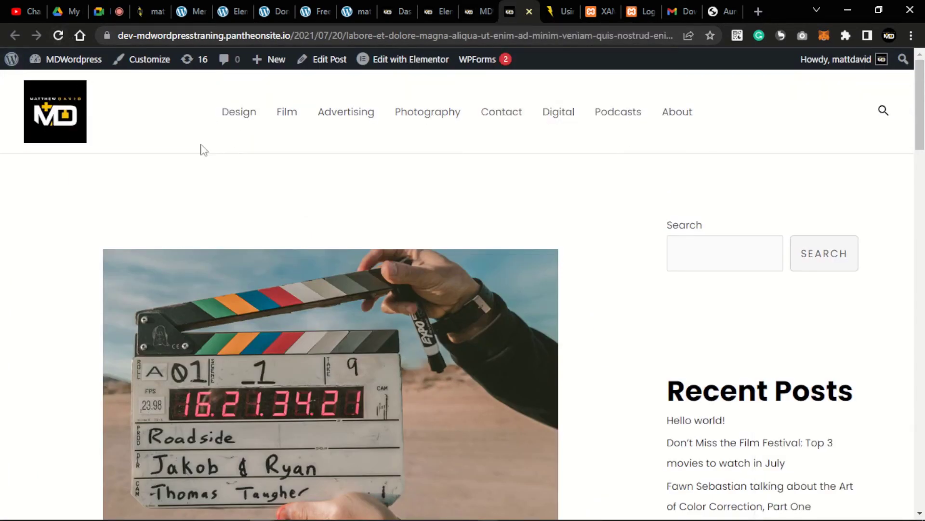
click(87, 137)
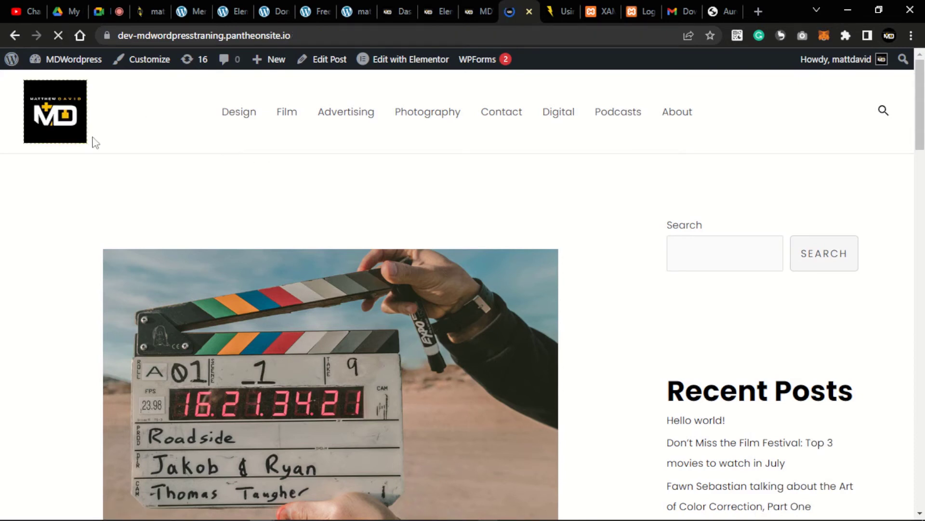
scroll(446, 224, down, 5)
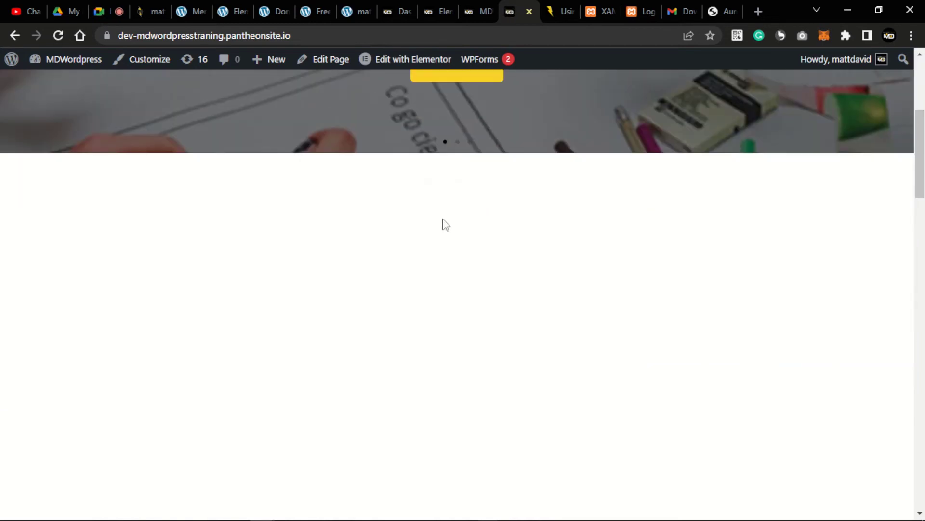
scroll(446, 225, down, 5)
scroll(341, 192, up, 10)
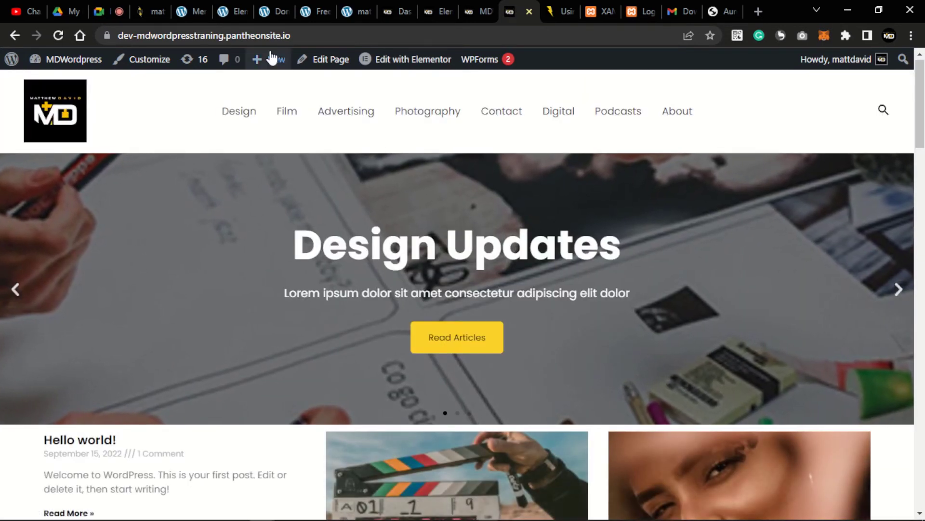
- Return to the Elementor editor, search the widgets for "slider" and add a single-column section above the hero
click(230, 10)
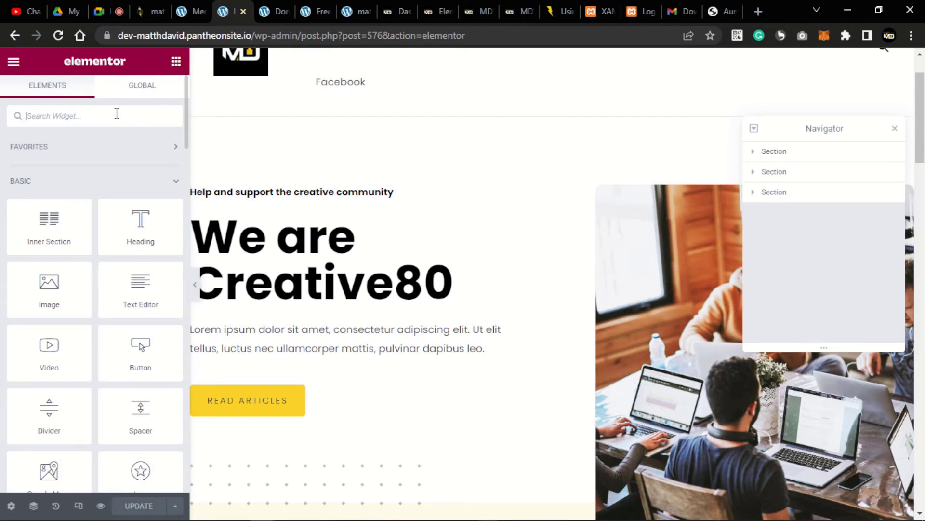
text(slider)
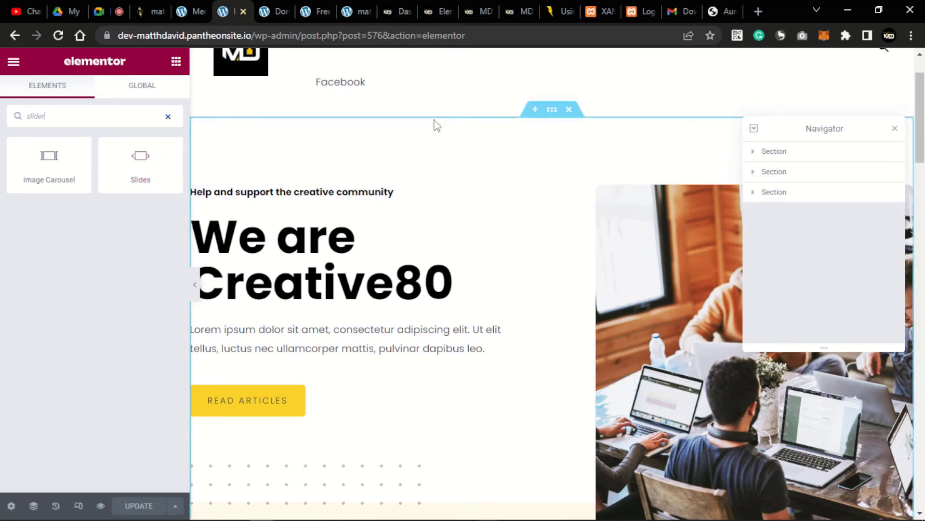
click(532, 111)
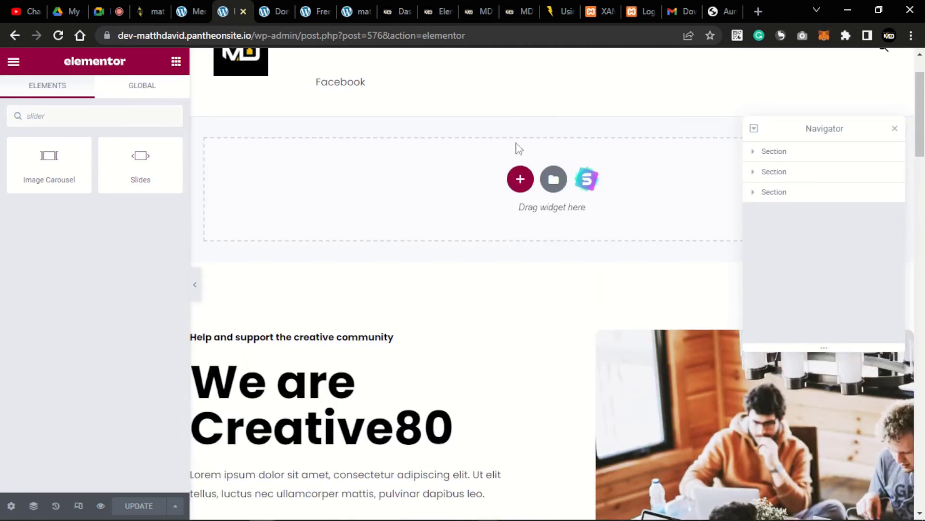
click(521, 178)
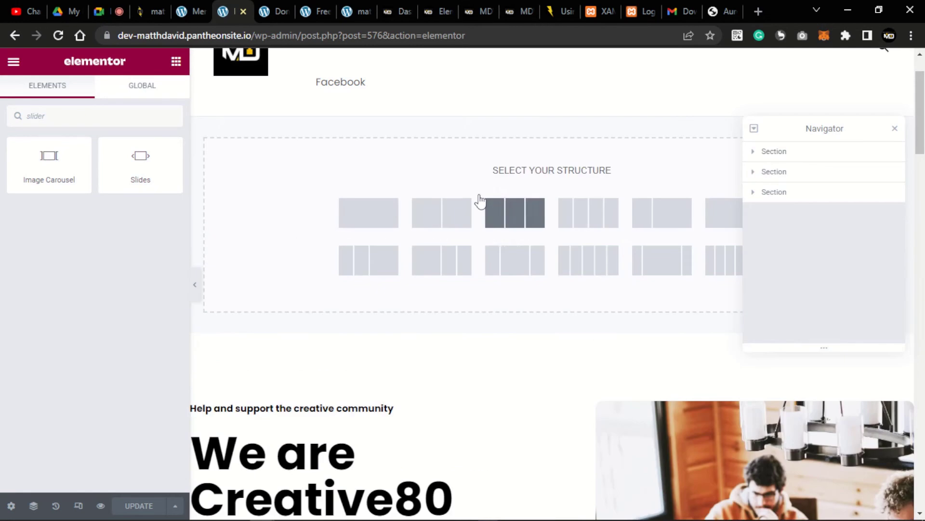
click(351, 215)
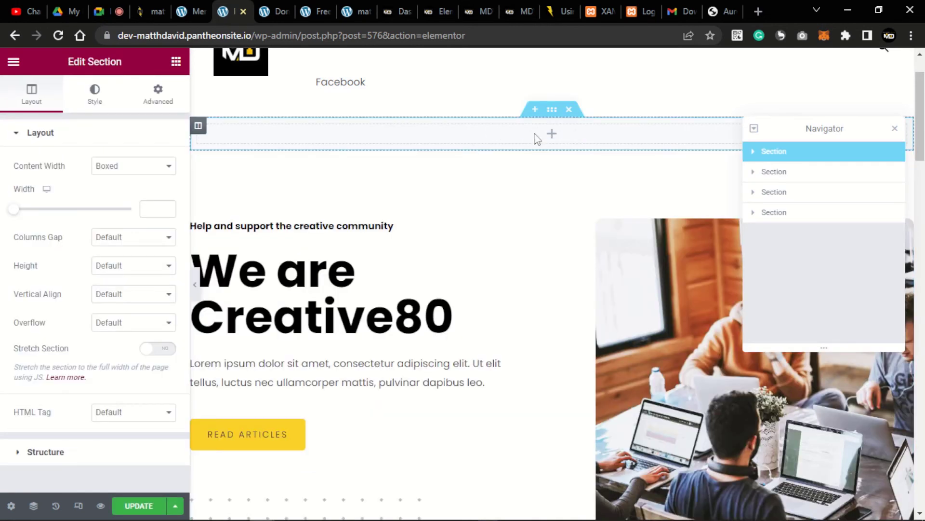
- Find the Slides widget by searching for "slide" and place it in the new section above the hero
click(176, 61)
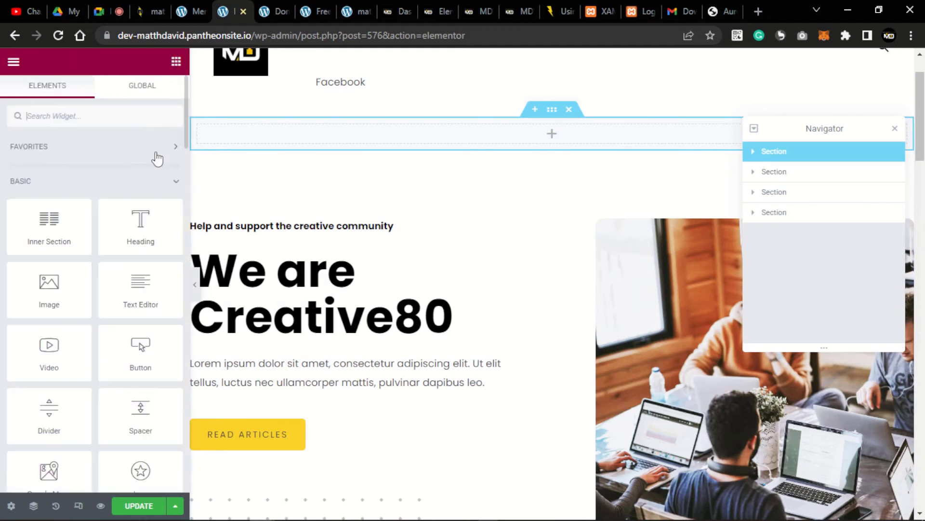
click(146, 118)
text(slide)
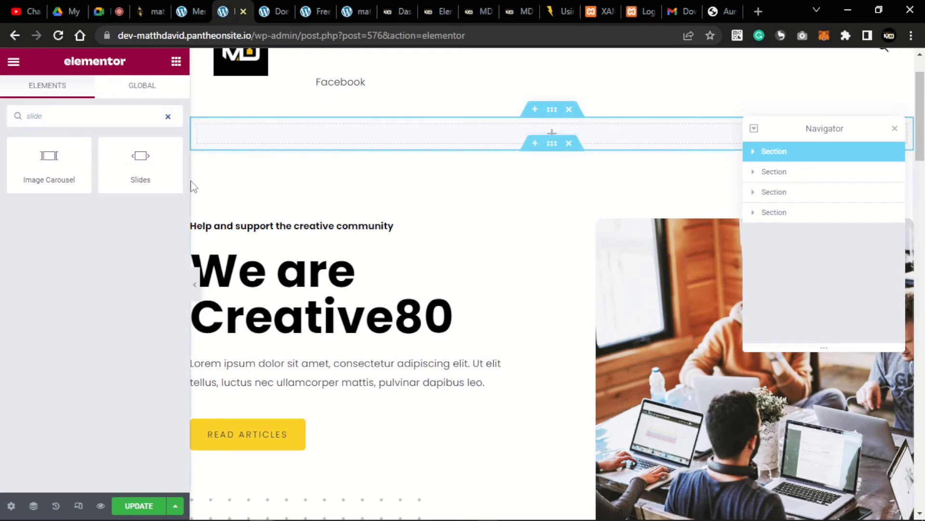
drag(139, 157, 366, 128)
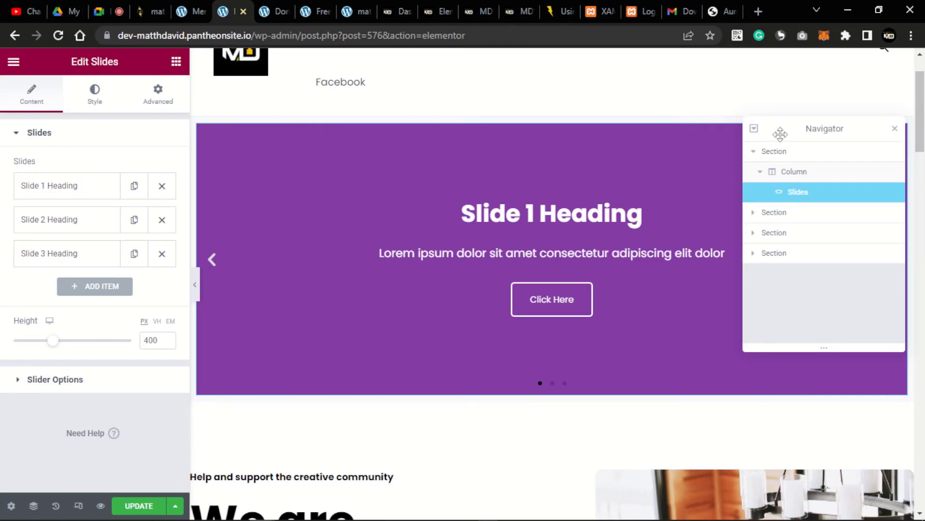
- Compare the new slider with the MDWordpress homepage's slider, moving the Navigator clear of the slide content
drag(783, 129, 494, 287)
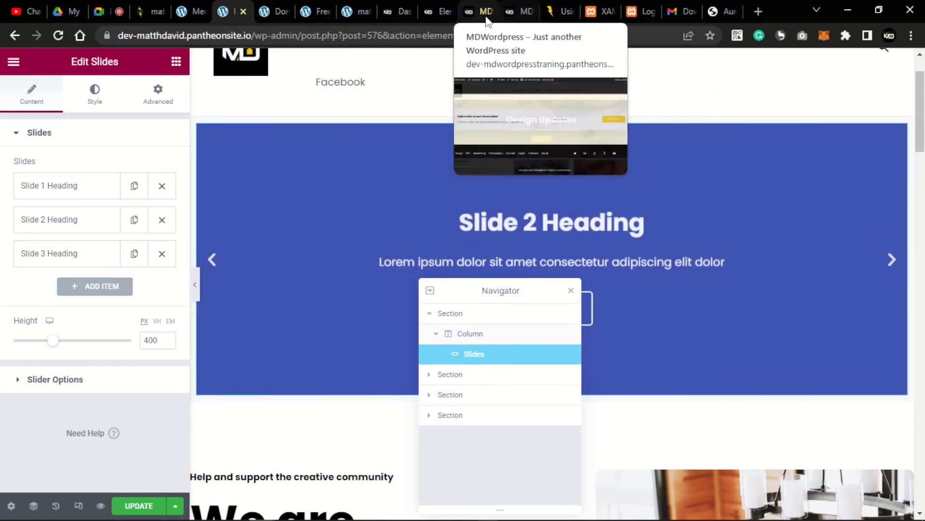
click(516, 13)
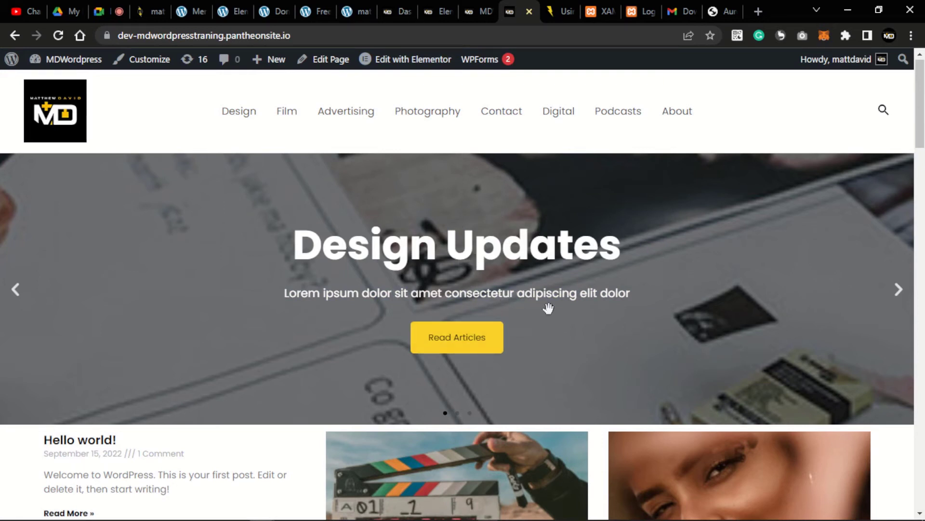
mouse_move(409, 62)
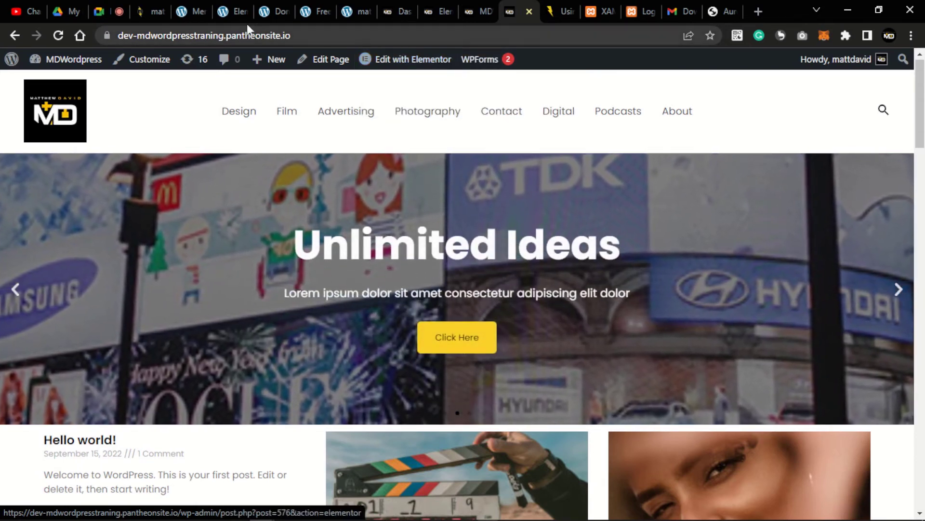
click(227, 10)
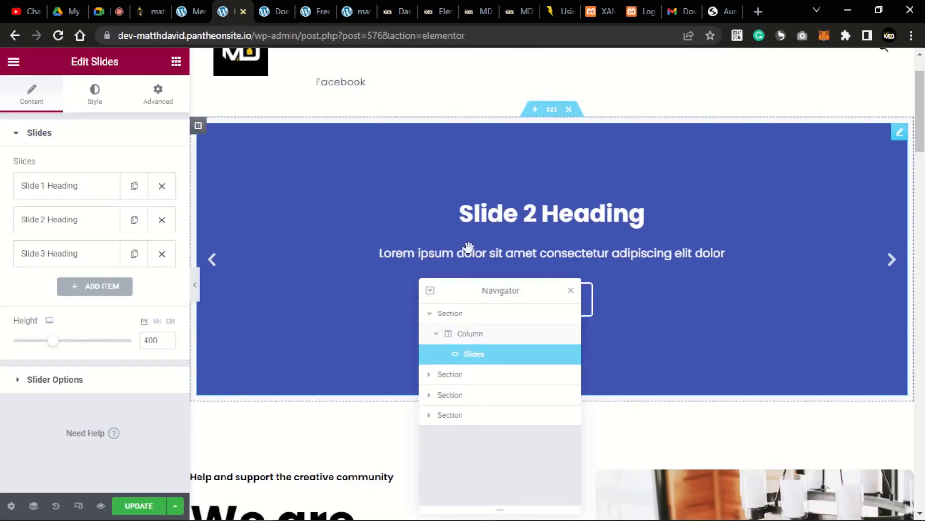
scroll(470, 202, up, 2)
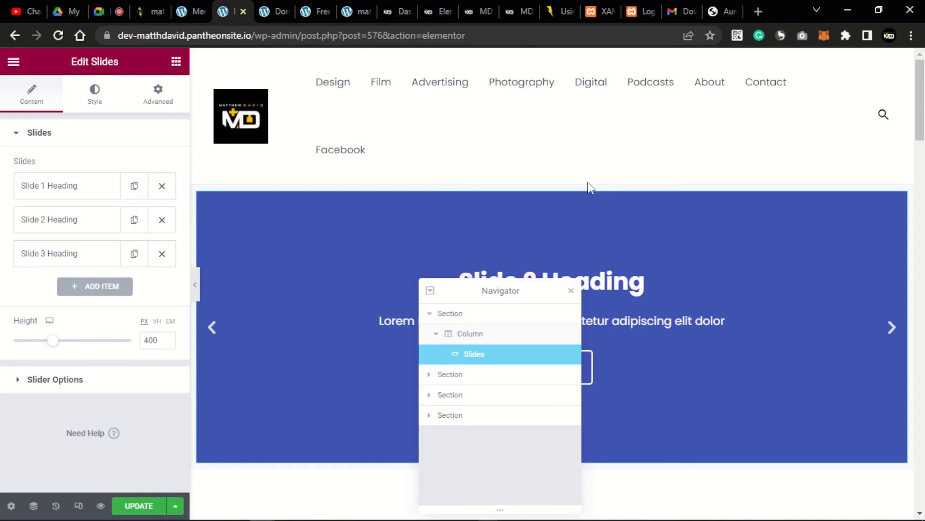
scroll(392, 212, down, 4)
scroll(351, 211, up, 4)
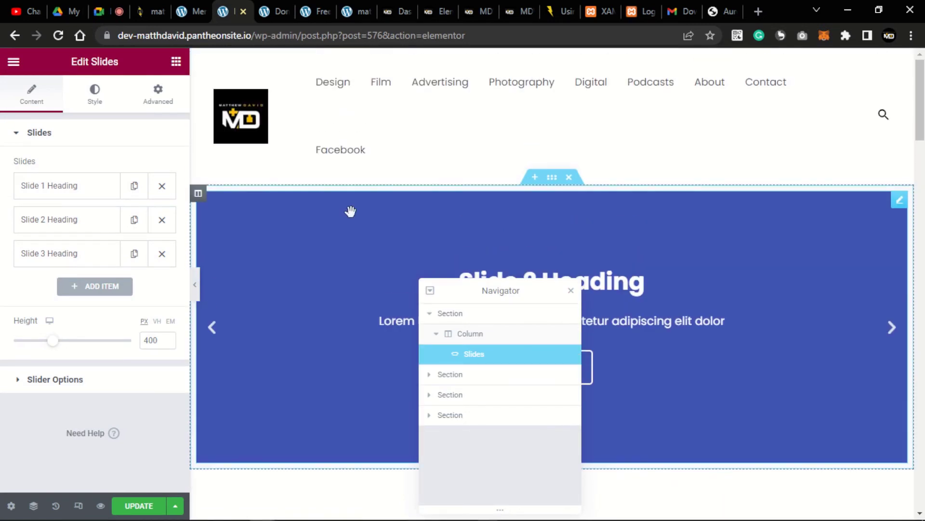
drag(491, 290, 843, 110)
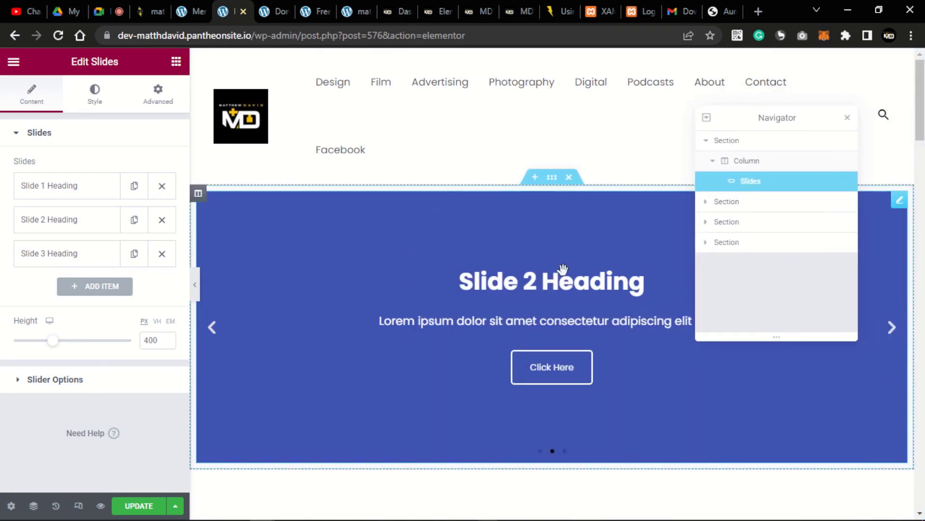
- Try adding a fourth slide to the slider, page back through the slides and delete the added one
click(210, 333)
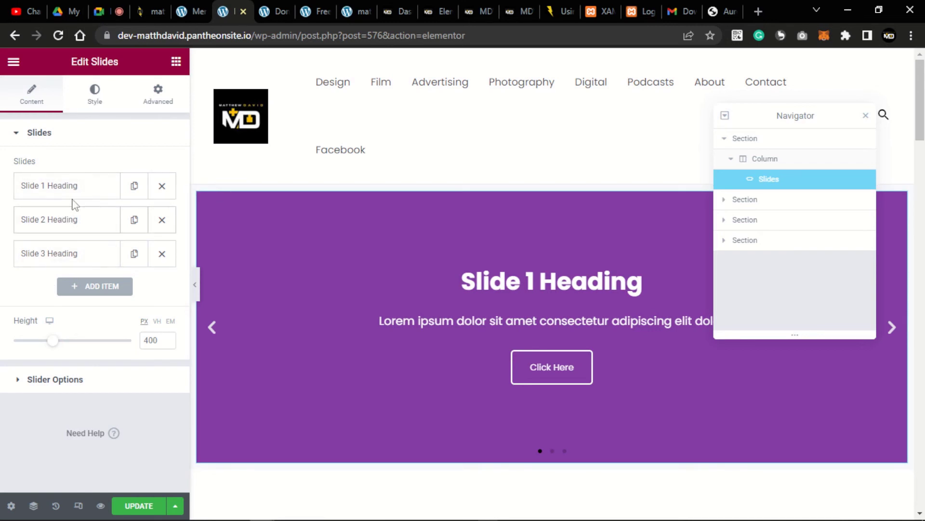
click(89, 289)
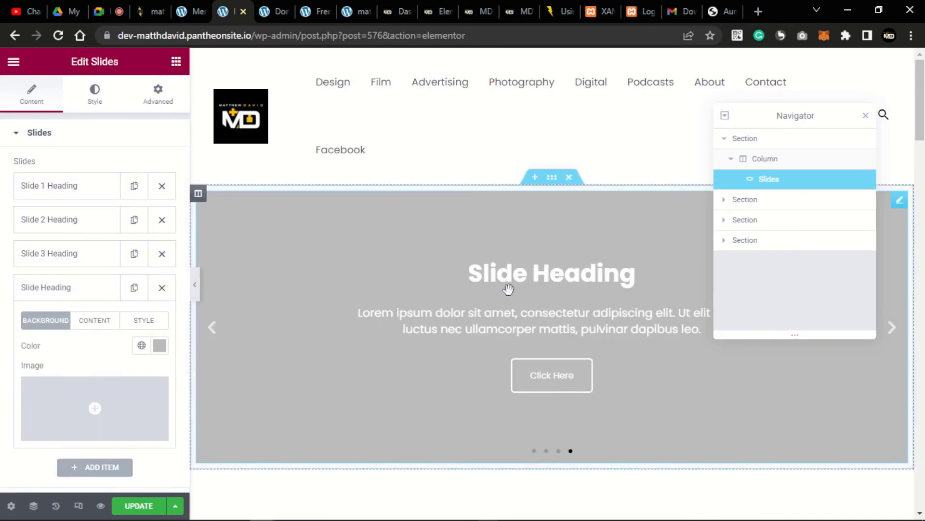
click(211, 328)
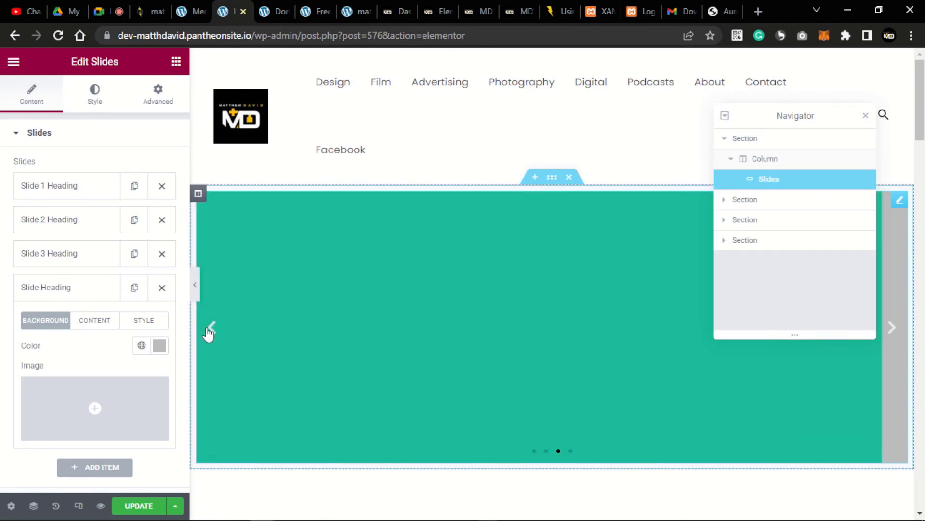
click(211, 327)
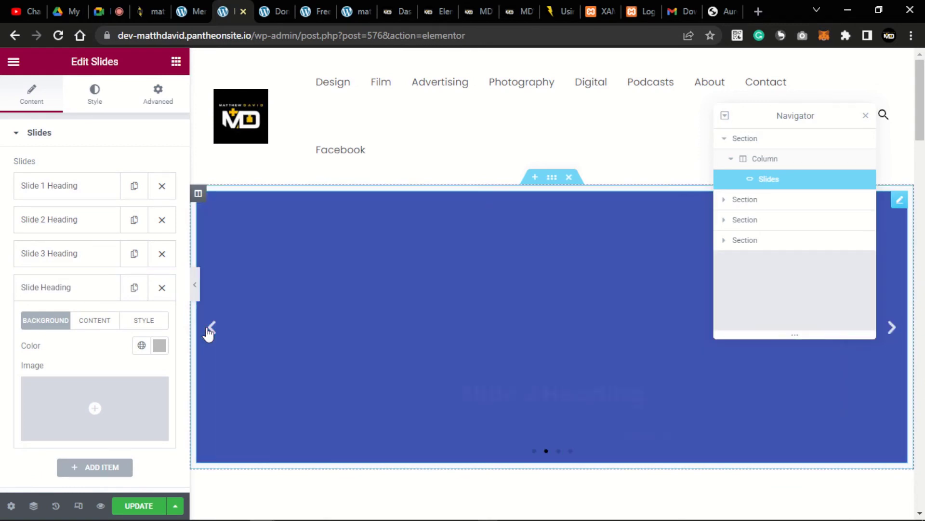
click(212, 328)
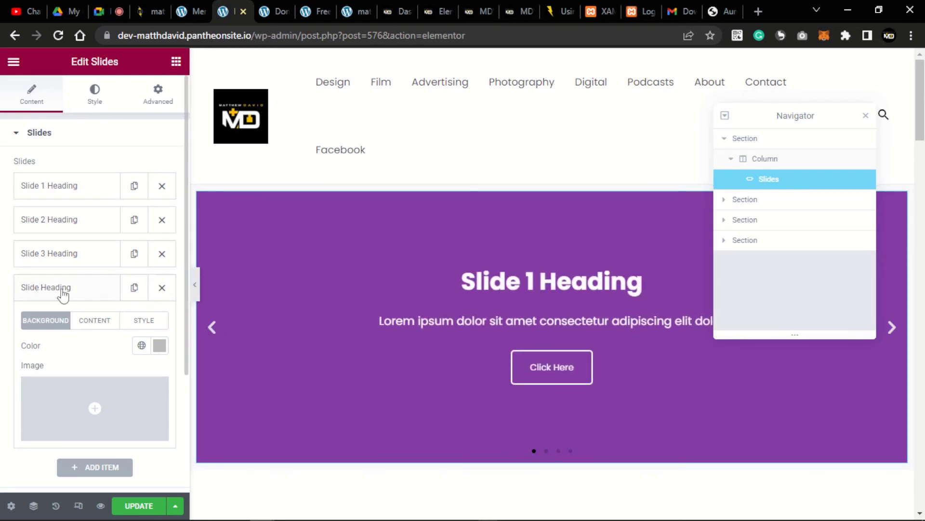
scroll(121, 412, down, 2)
scroll(79, 372, up, 2)
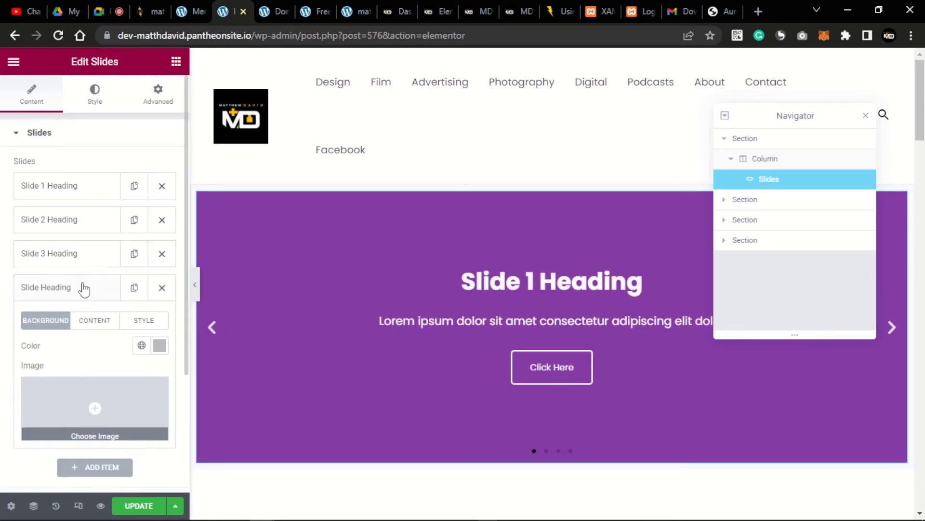
click(162, 288)
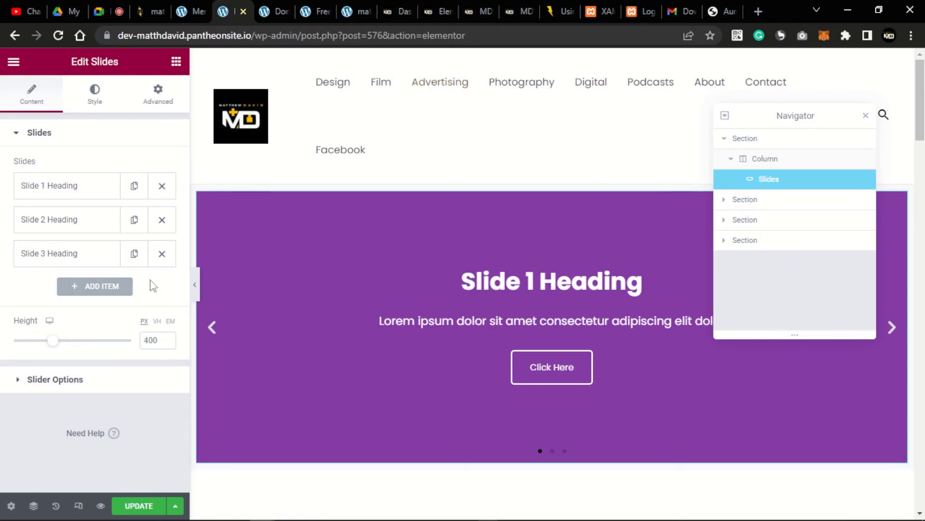
- Preview the slider with the editor panel collapsed and compare its width with the MDWordpress site's slider
click(195, 287)
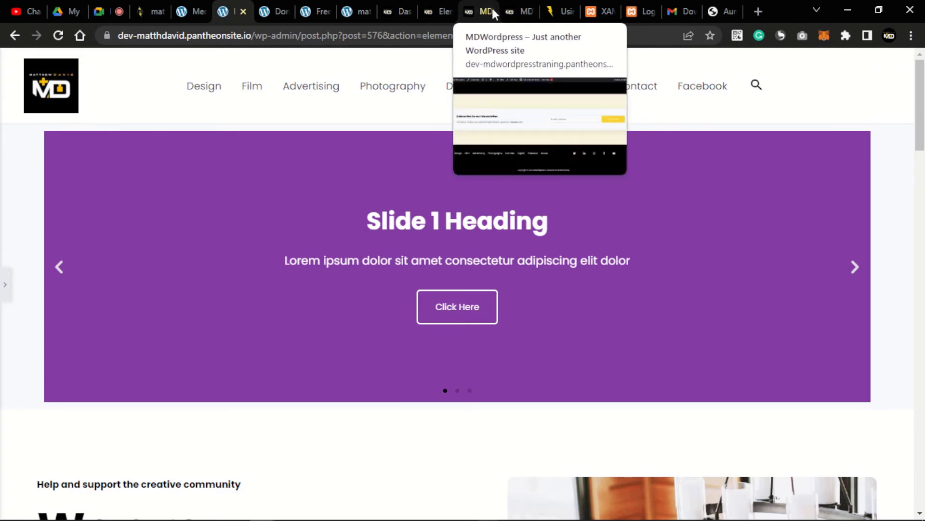
click(516, 11)
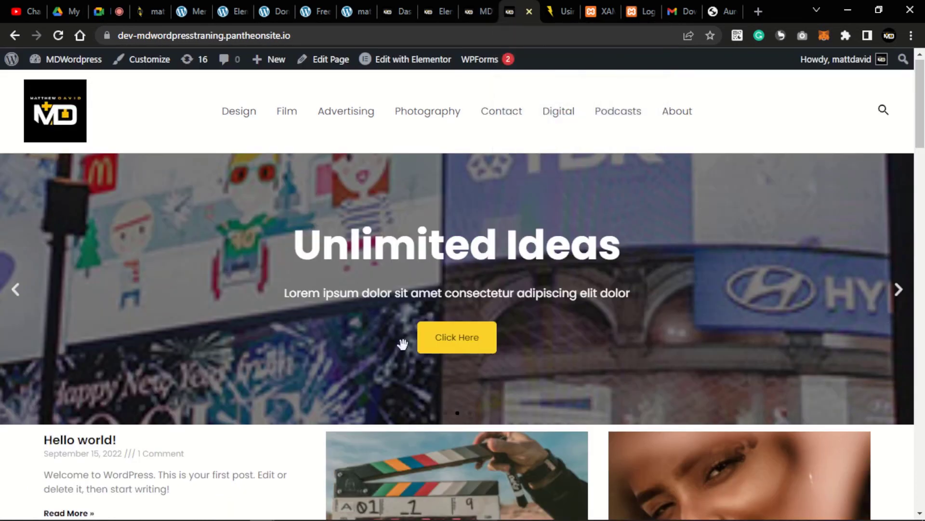
click(230, 12)
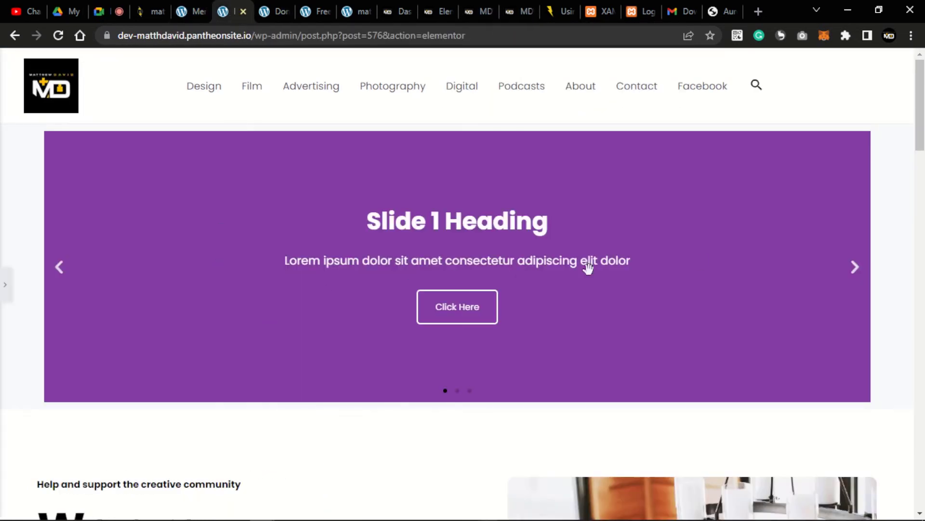
click(6, 289)
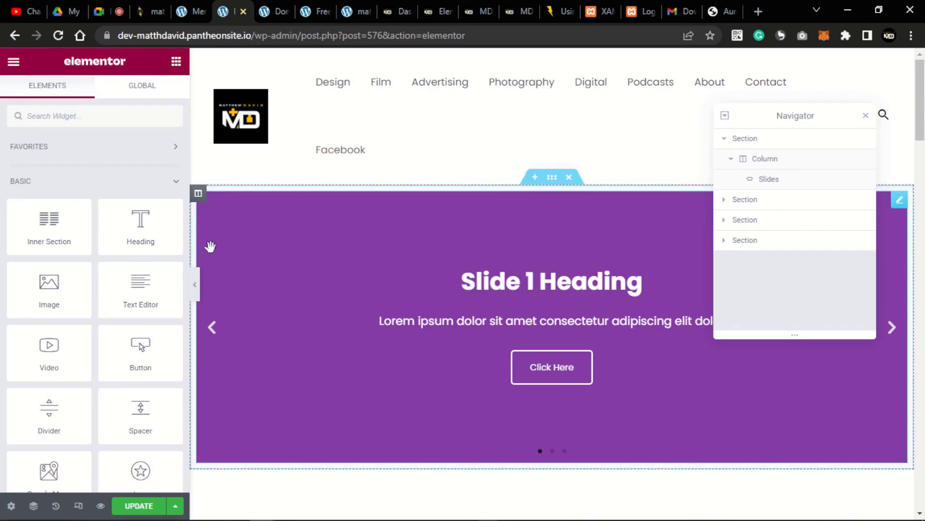
- Set the Slides widget's margin to 0 px, and its column's margin and padding to 0 px on all sides
click(899, 201)
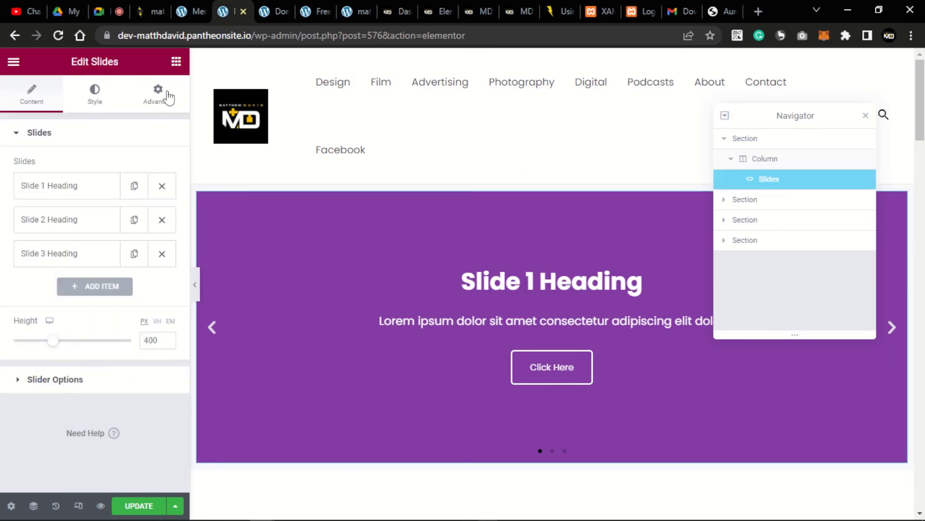
click(168, 98)
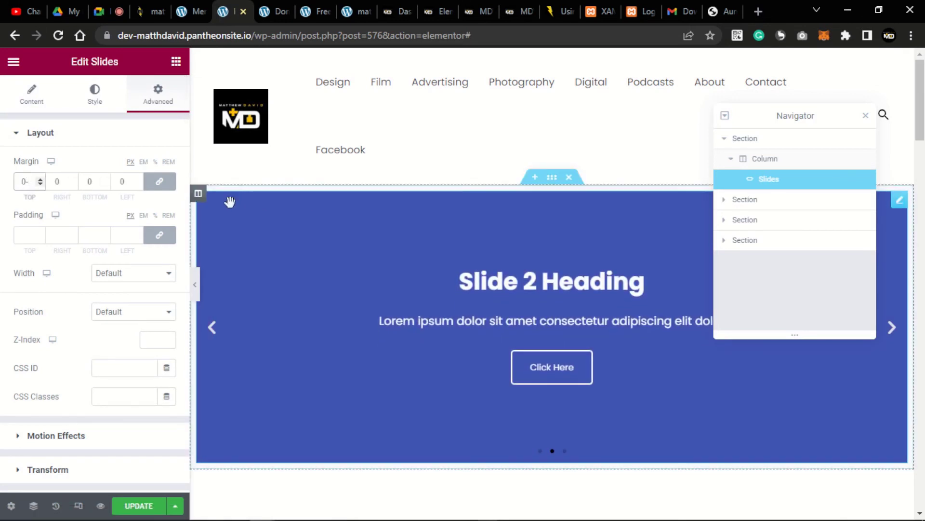
click(199, 196)
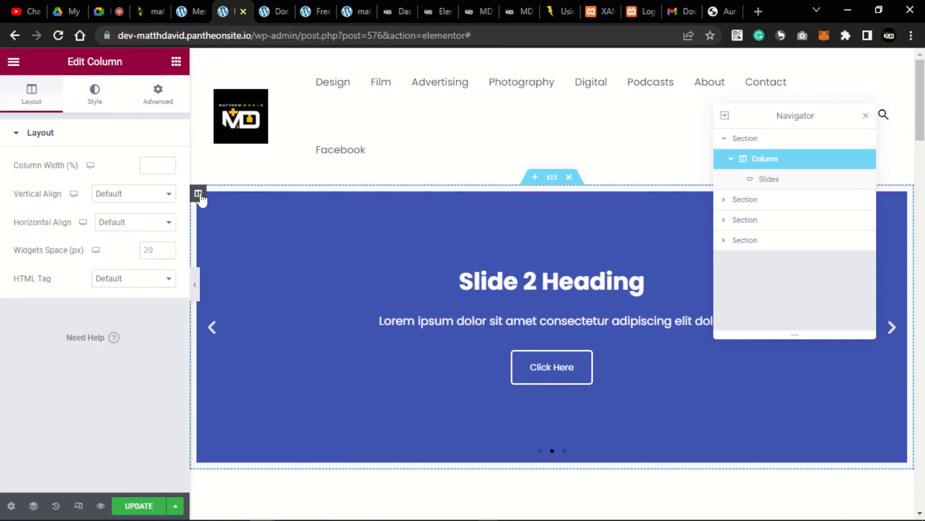
click(87, 100)
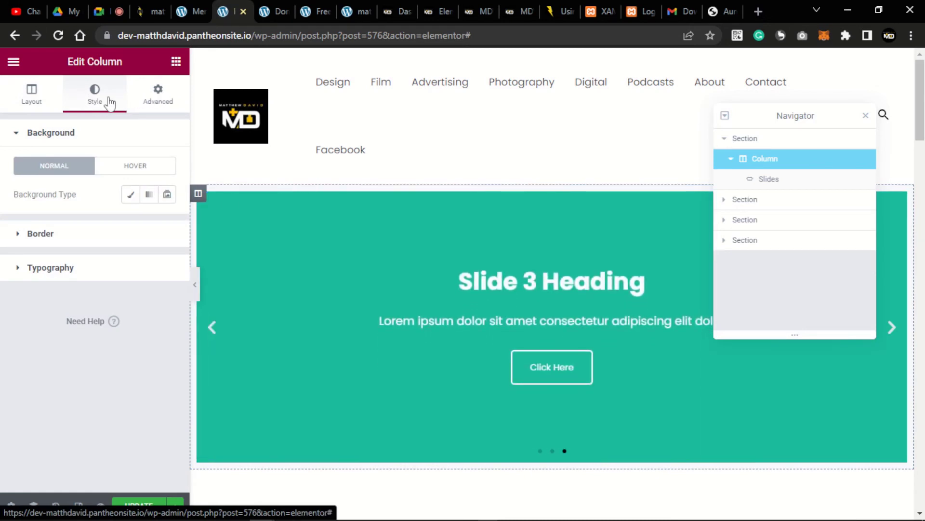
click(157, 95)
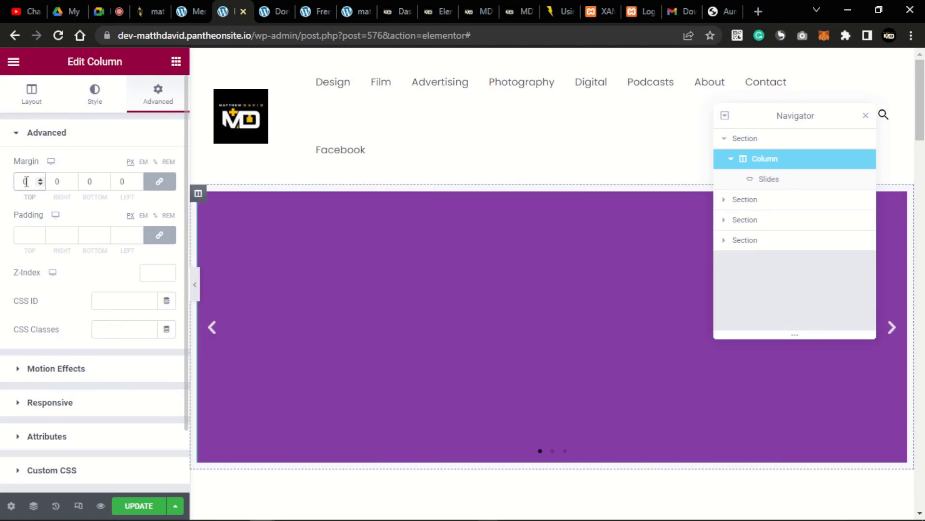
click(22, 229)
text(0)
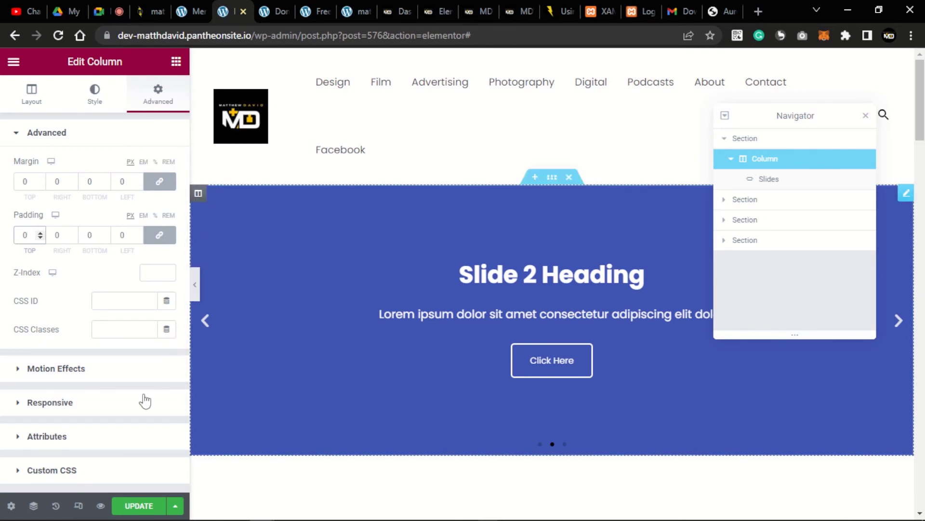
- Preview the slider's width on the page with the editor panel collapsed, and bring the panel back
click(194, 287)
click(195, 288)
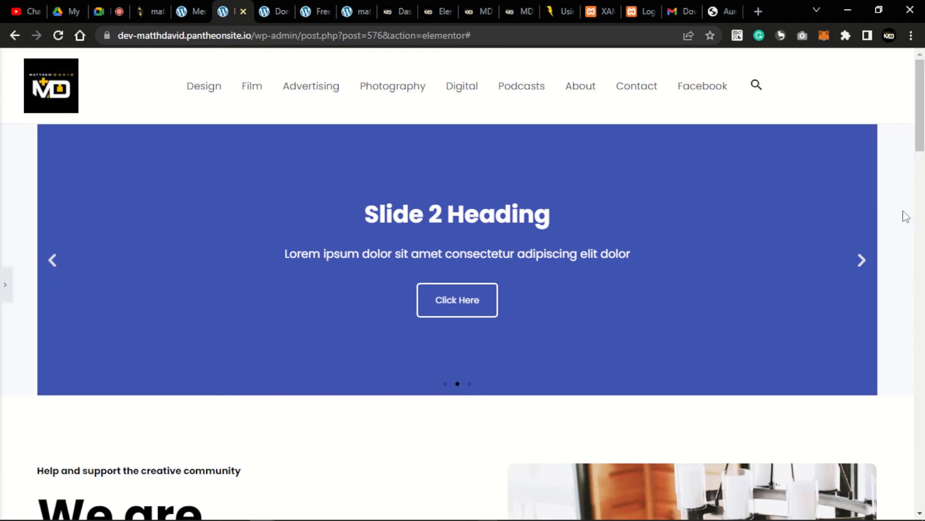
click(5, 286)
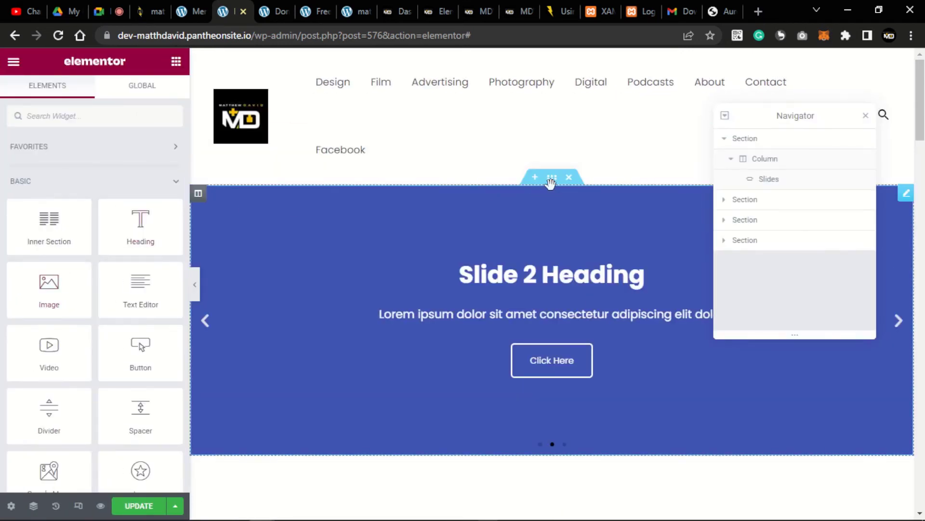
- Check the Content Width options of the slider's section and preview the boxed slider without the editor panel
click(552, 180)
click(552, 179)
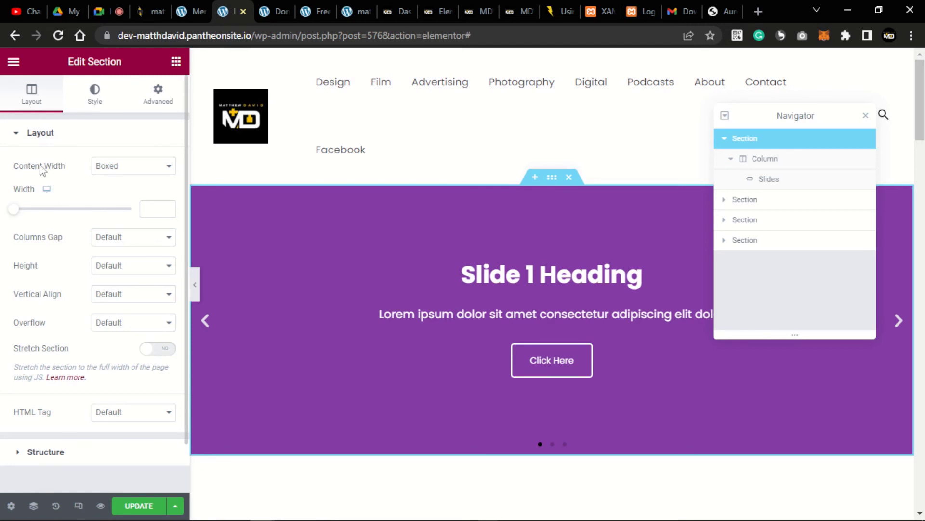
click(110, 168)
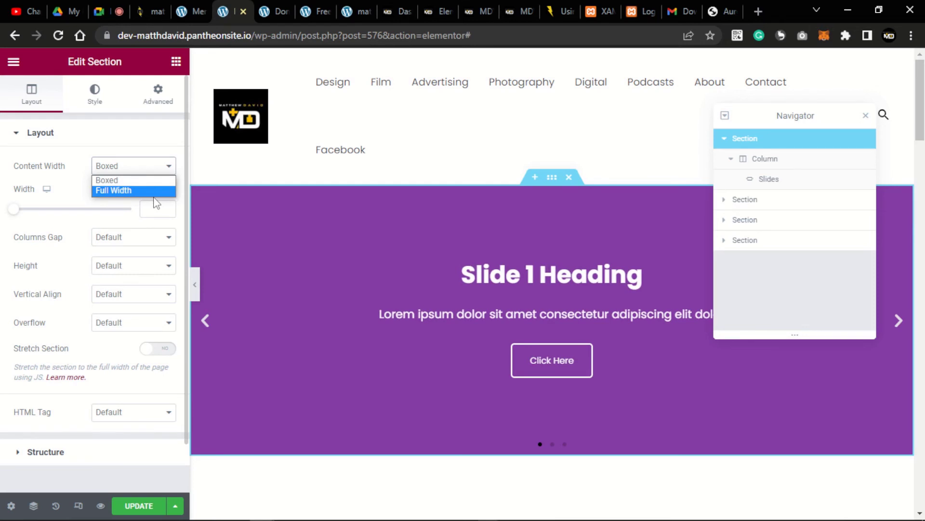
click(197, 286)
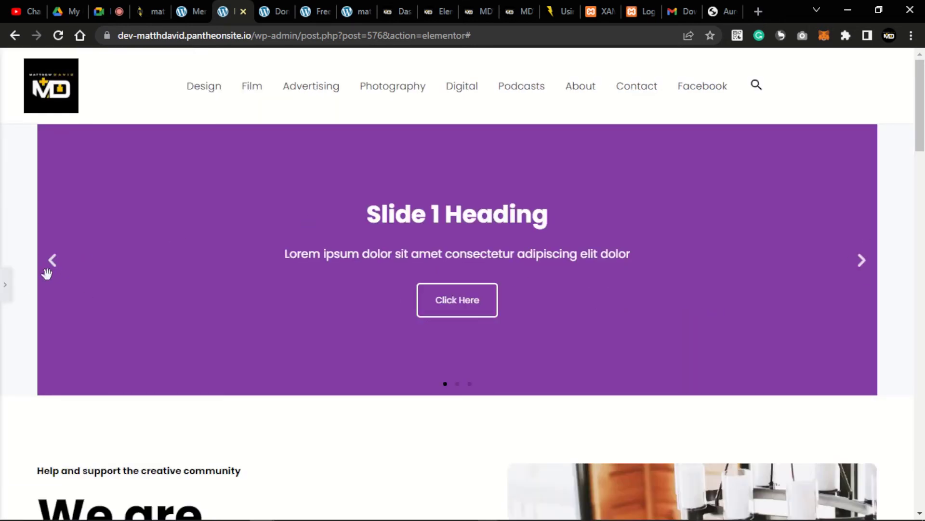
click(5, 285)
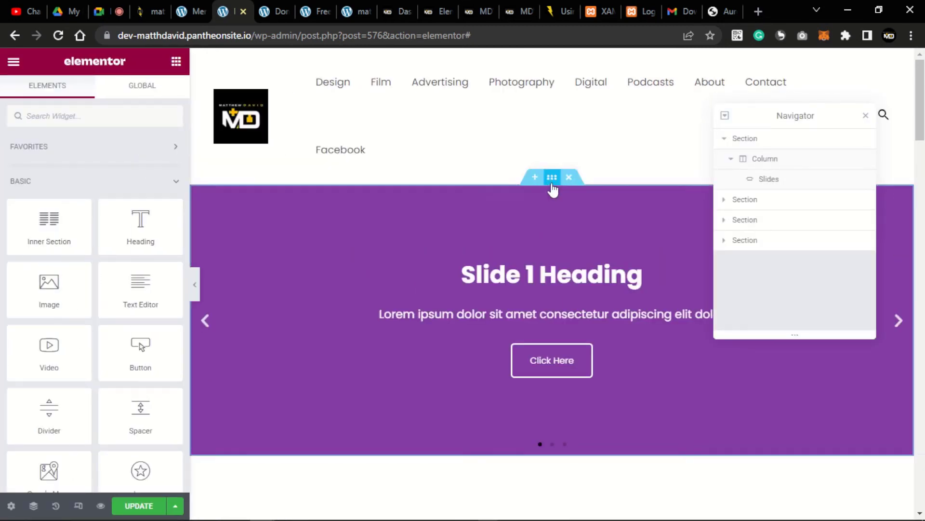
- Set the slider section's Content Width to Full Width and preview the page with the editor panel collapsed
click(471, 186)
click(143, 168)
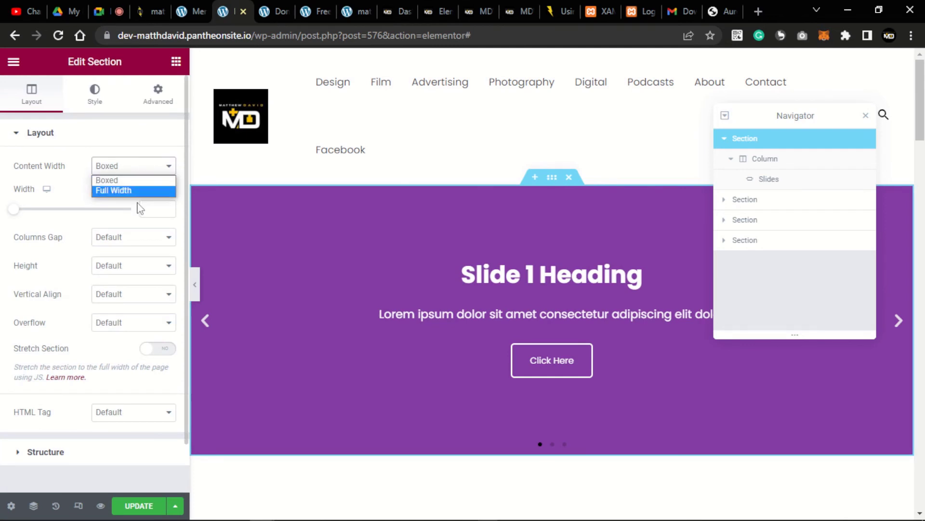
click(141, 191)
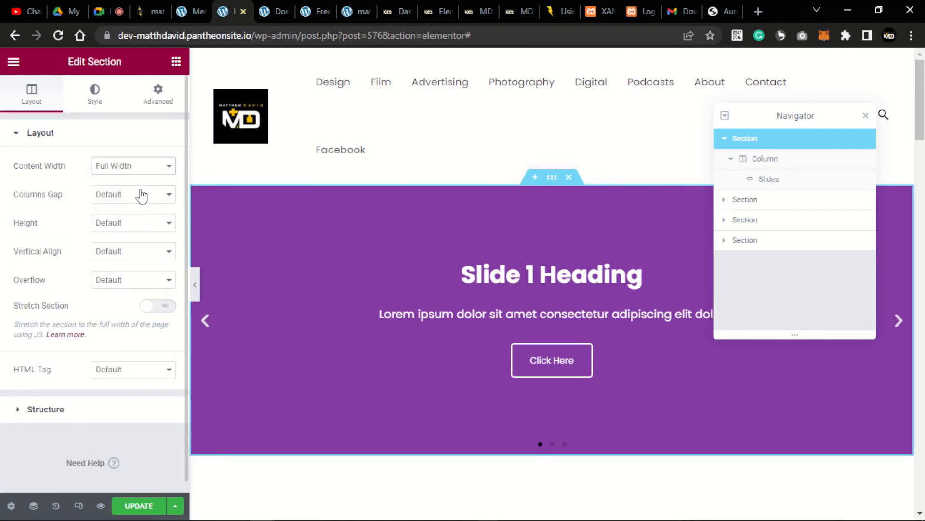
click(196, 286)
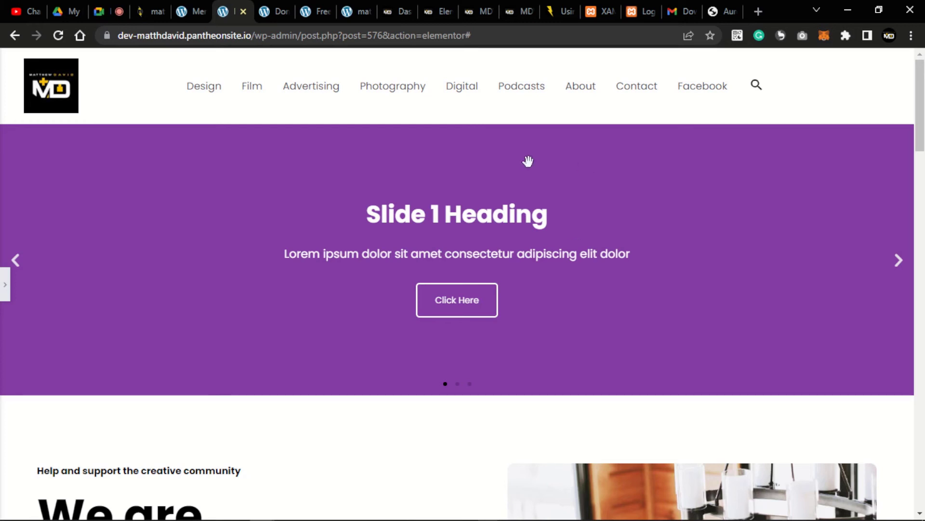
click(7, 289)
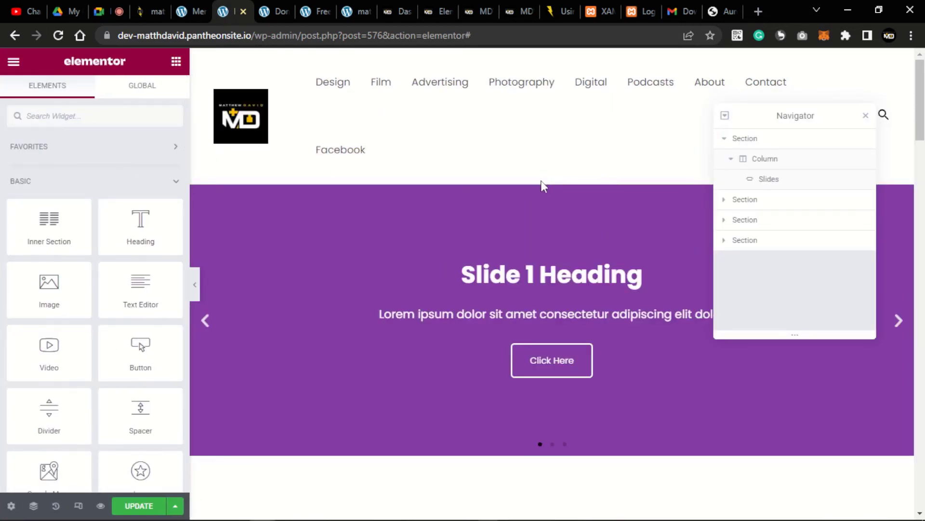
- Review the slider section's Content Width choices again, keeping Full Width selected
click(551, 182)
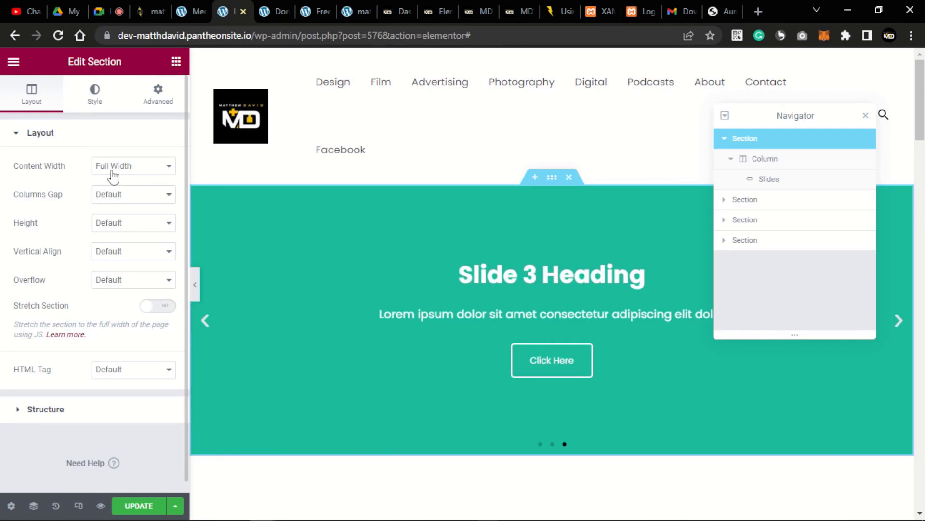
click(123, 165)
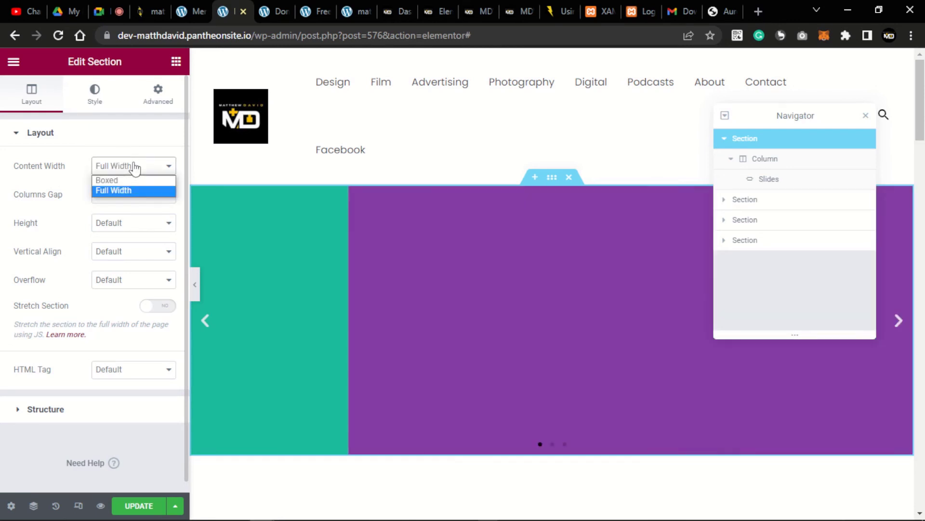
click(138, 195)
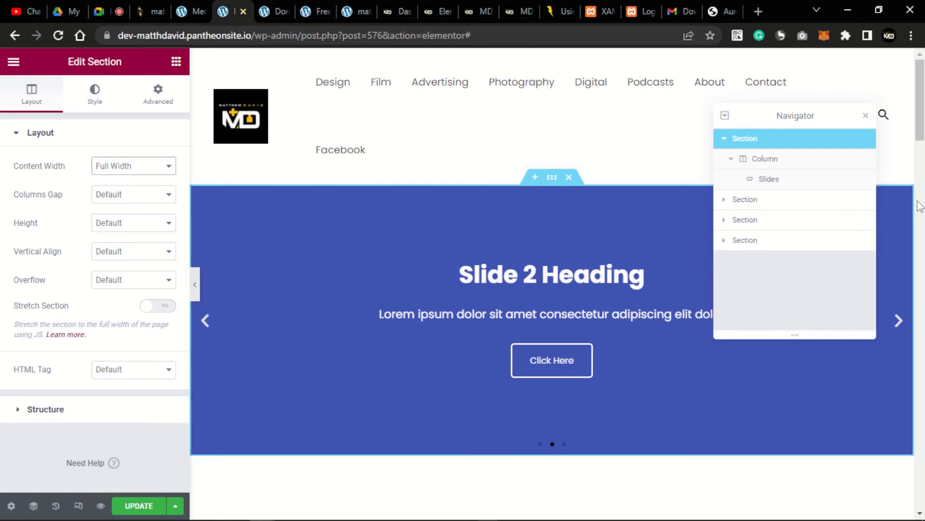
- Select the Slides widget and examine the background, content and style options of its first slide
click(673, 233)
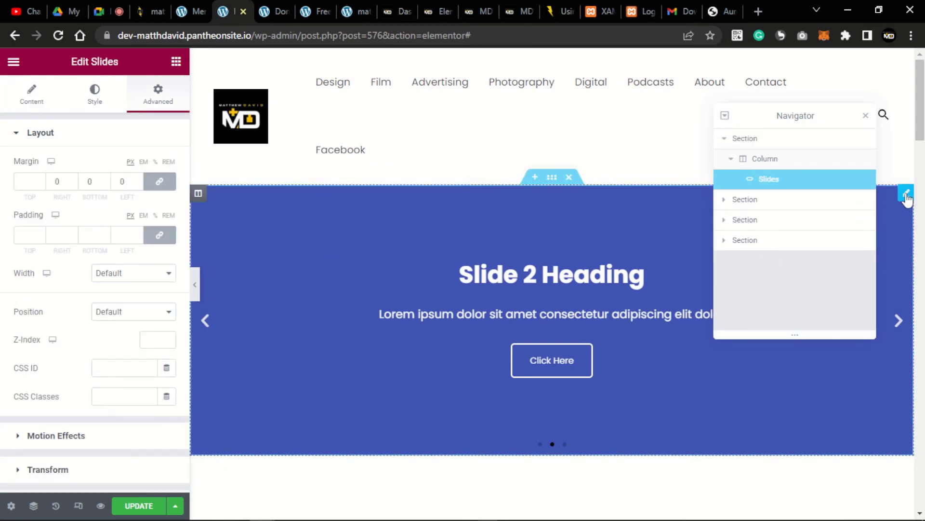
scroll(422, 296, down, 5)
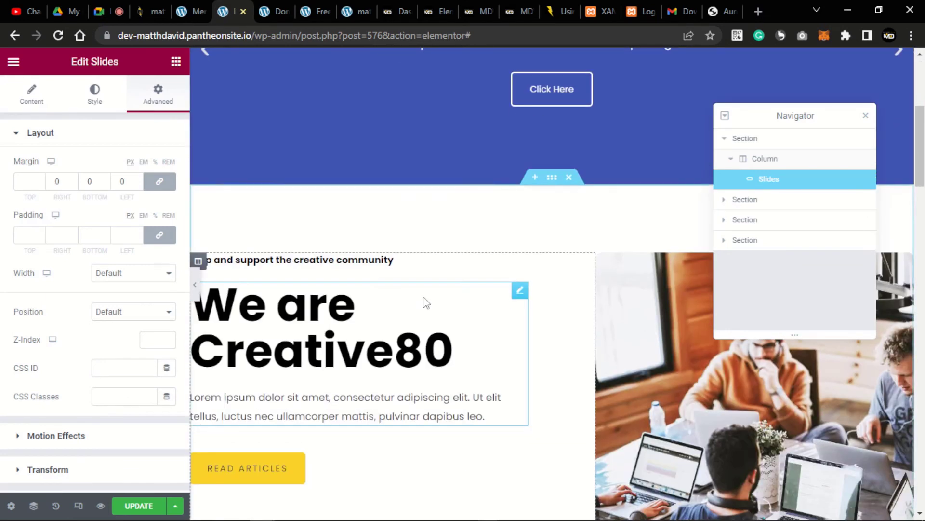
scroll(423, 298, up, 5)
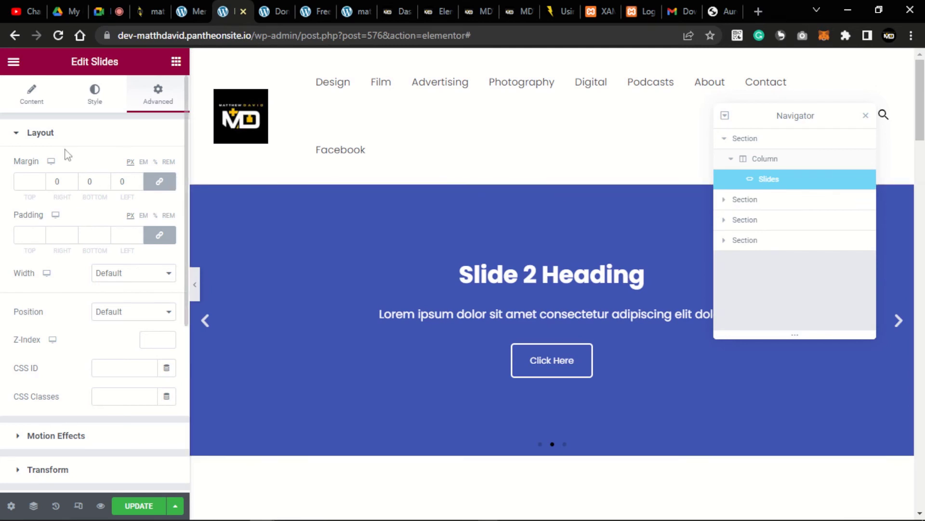
click(19, 97)
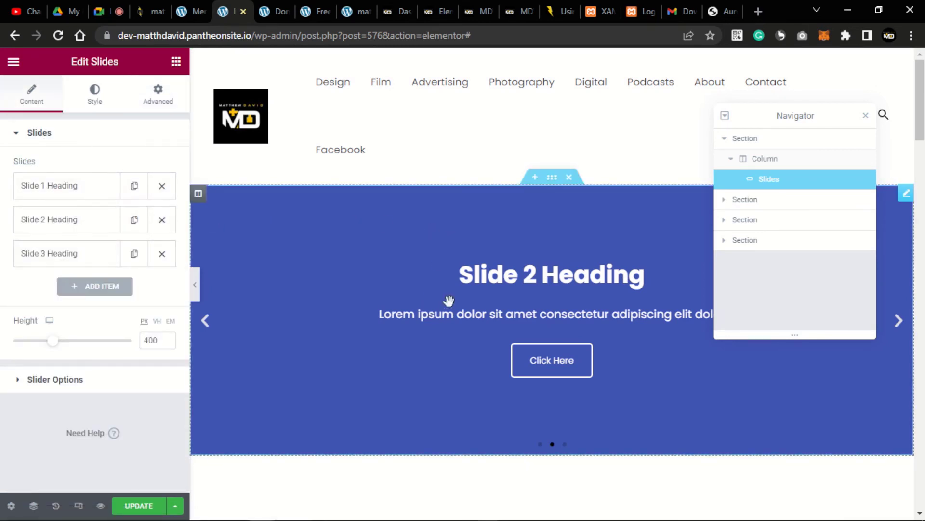
click(205, 320)
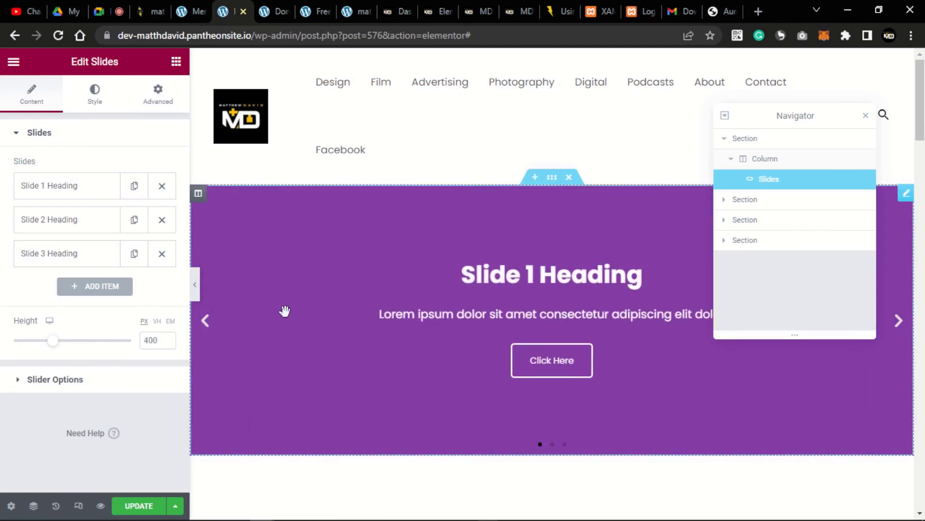
click(29, 189)
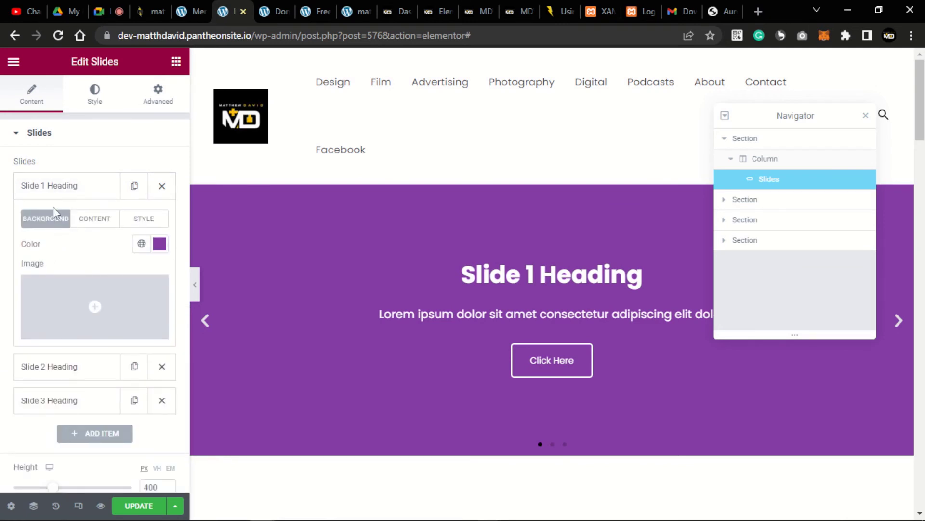
click(86, 221)
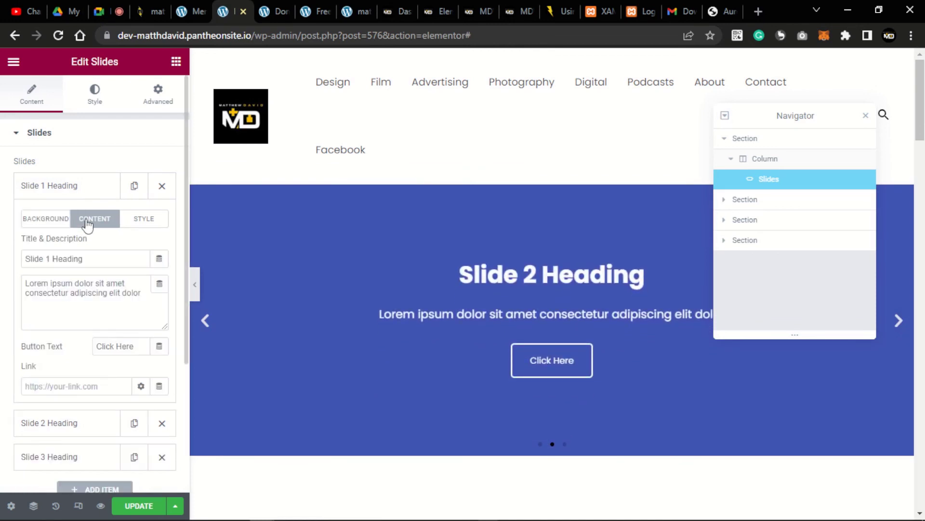
click(142, 220)
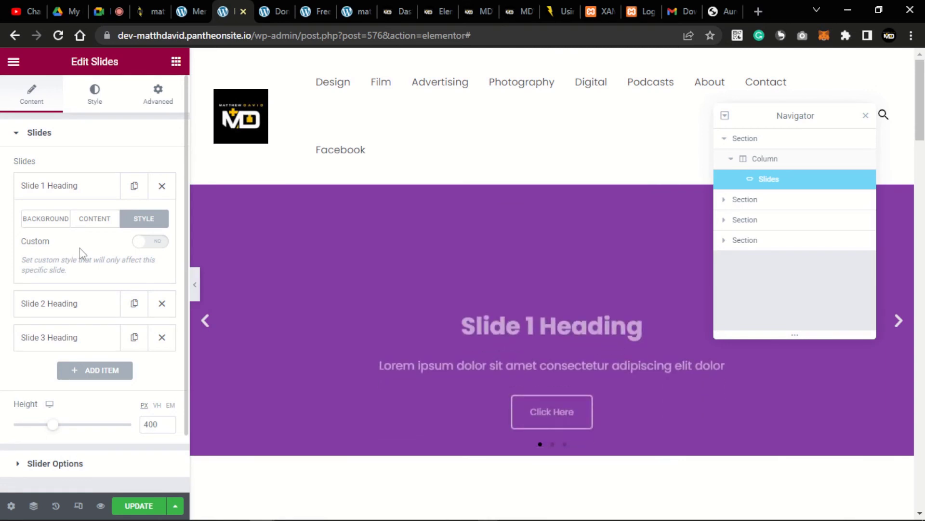
- Try a custom style on slide 1 with Left horizontal position and Top vertical position
click(162, 246)
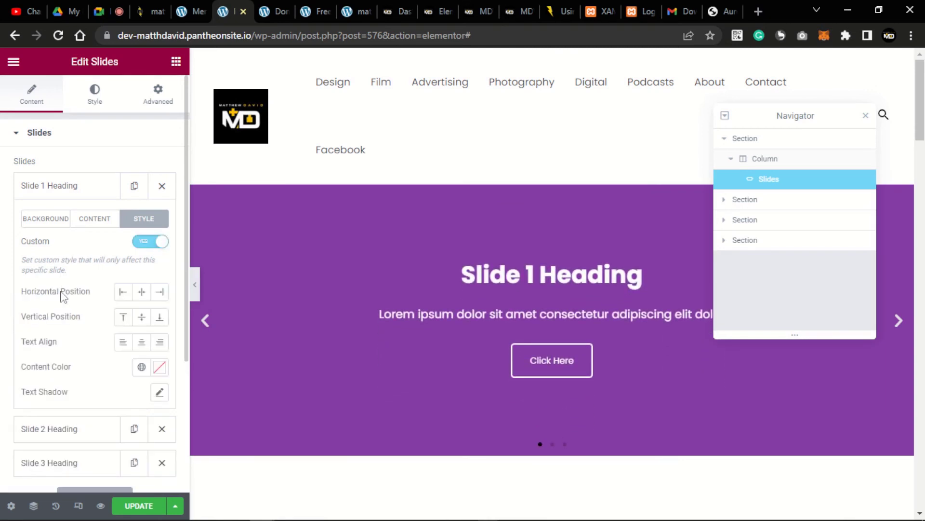
scroll(63, 297, down, 1)
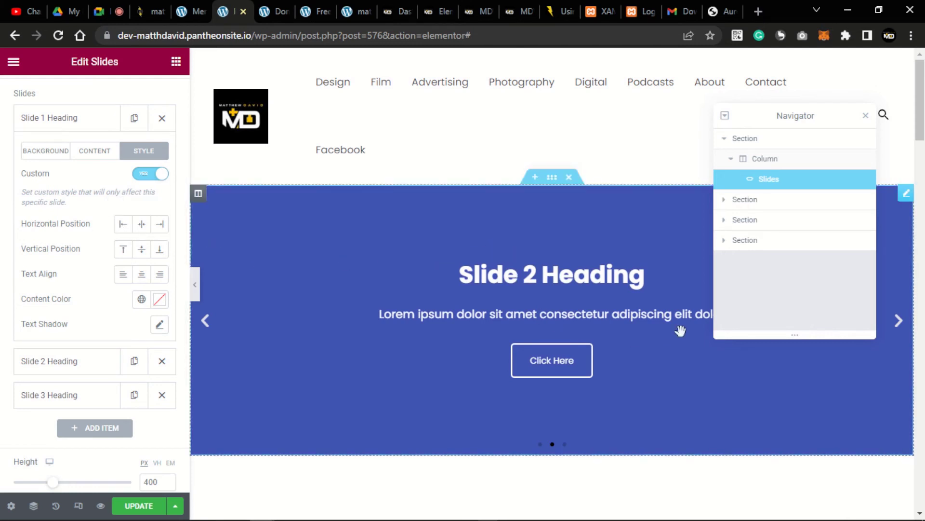
click(123, 227)
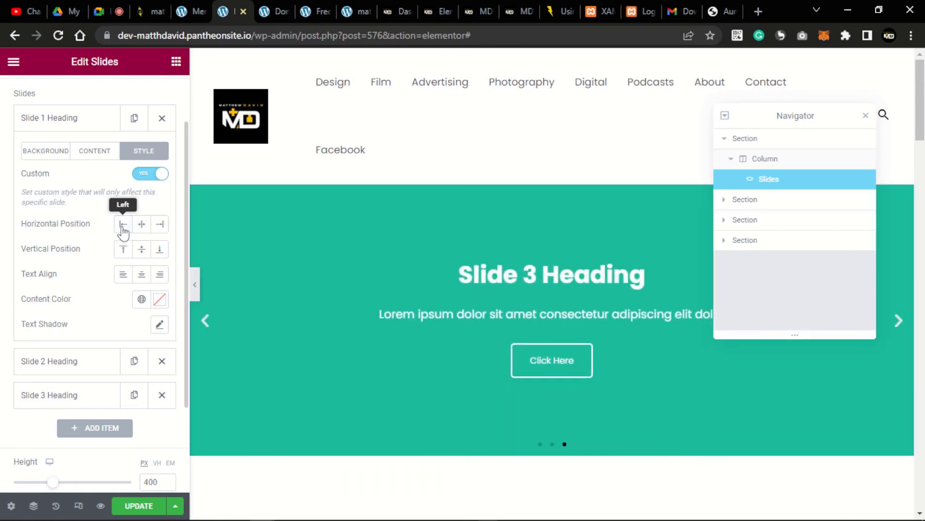
click(123, 227)
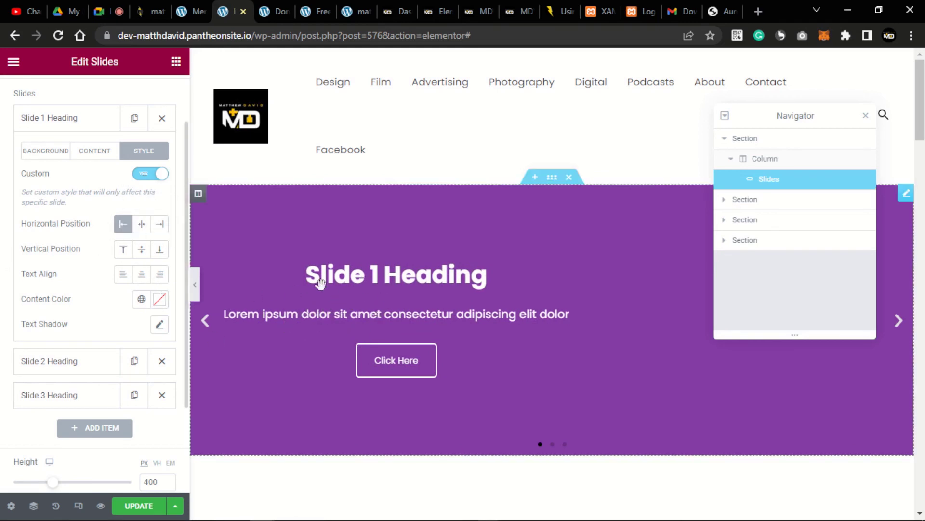
click(124, 255)
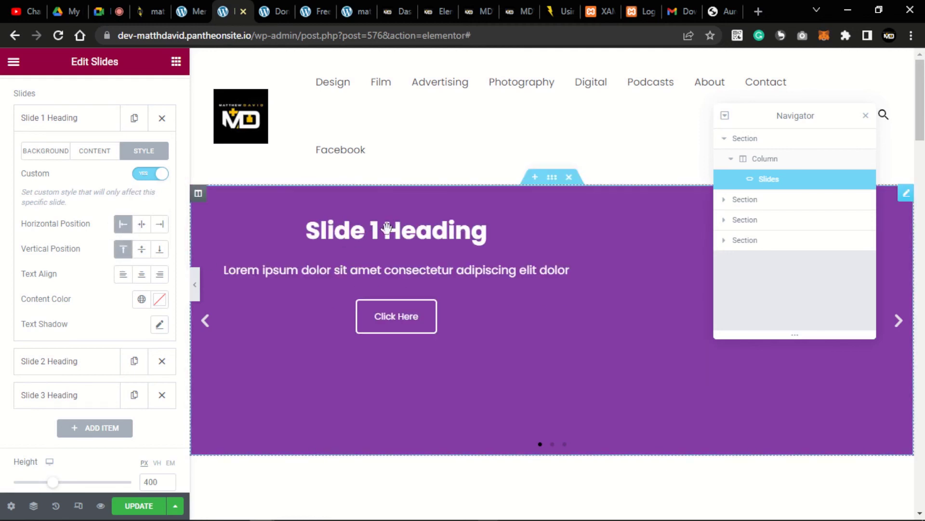
- Try the different text alignments on slide 1, clear the custom alignment and turn its custom style off
click(123, 282)
click(142, 280)
click(160, 282)
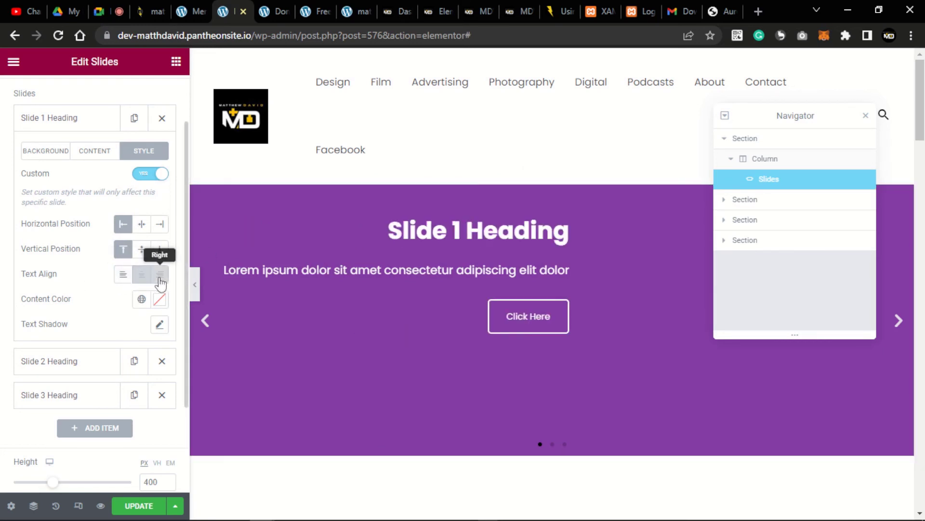
click(122, 280)
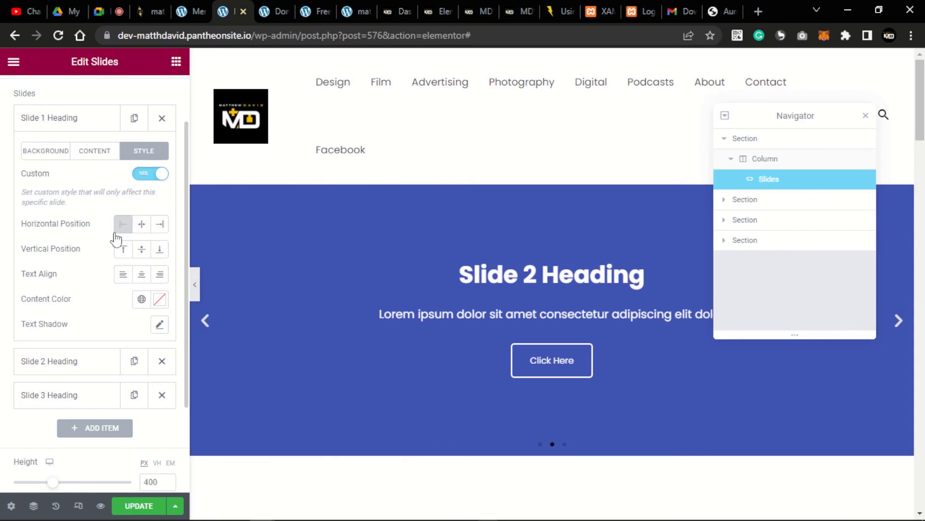
click(147, 174)
scroll(116, 202, up, 2)
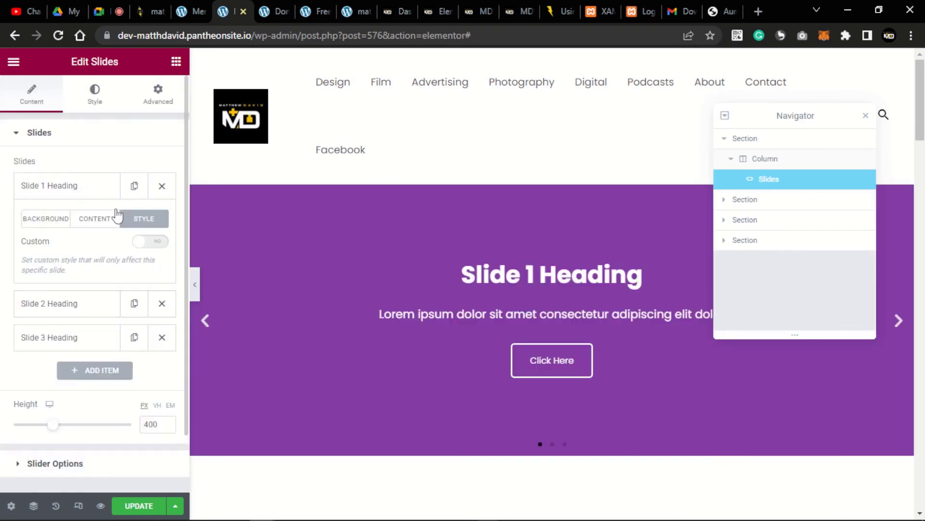
- Compare the Slides widget's overall style settings with slide 1's own style options, and reopen slide 1's background settings
click(66, 189)
click(95, 91)
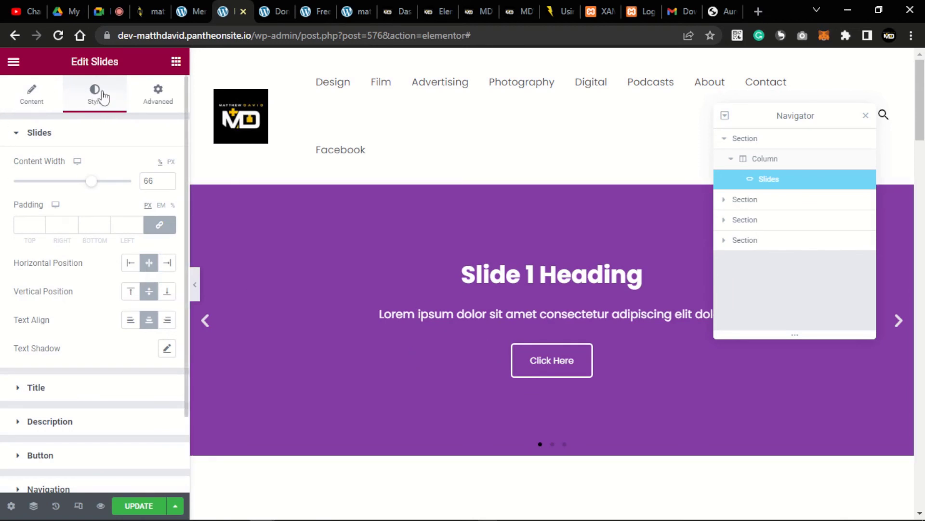
click(26, 110)
click(68, 188)
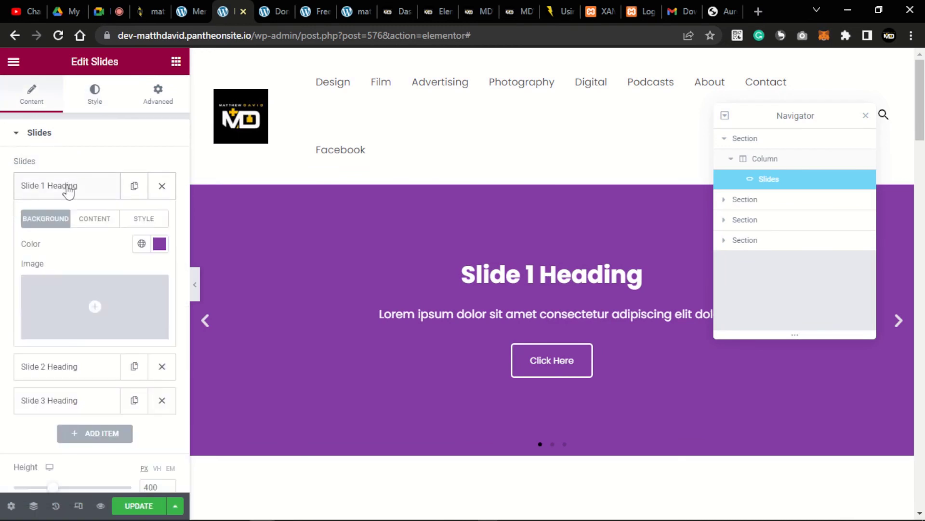
click(140, 221)
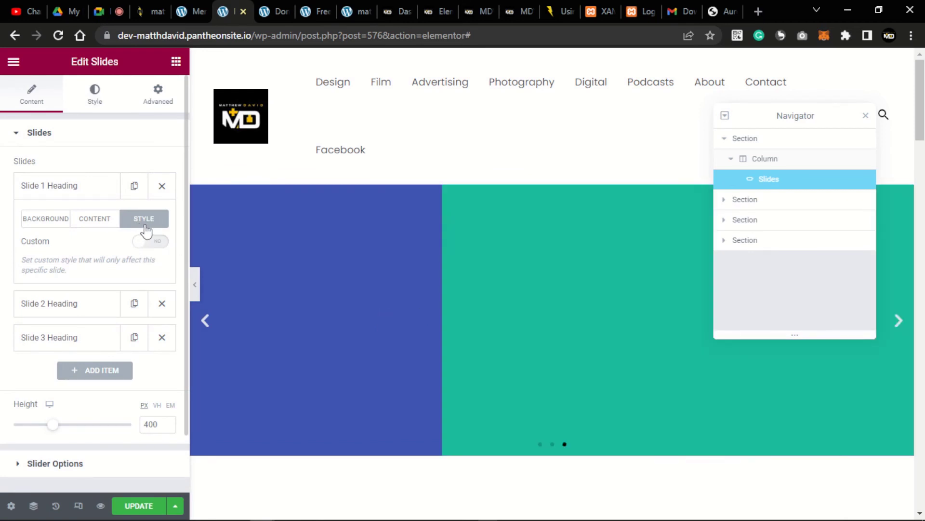
click(89, 96)
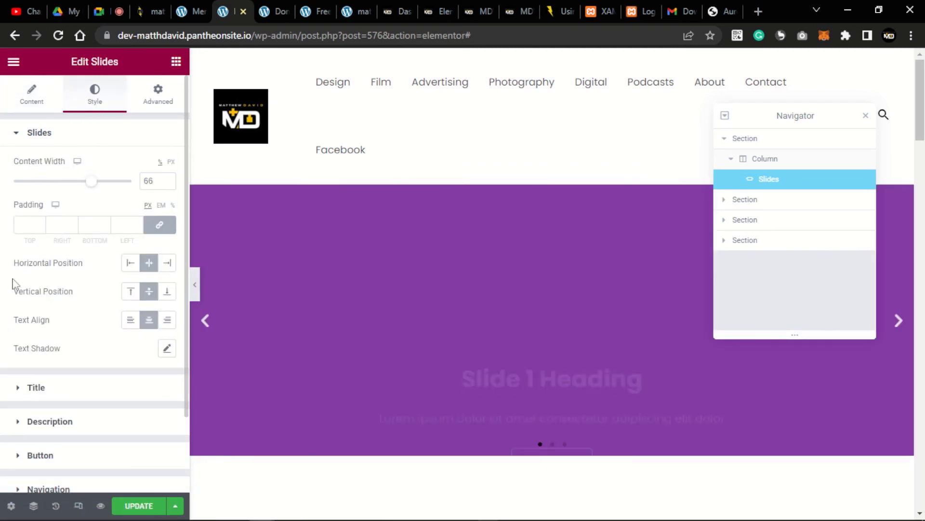
click(28, 102)
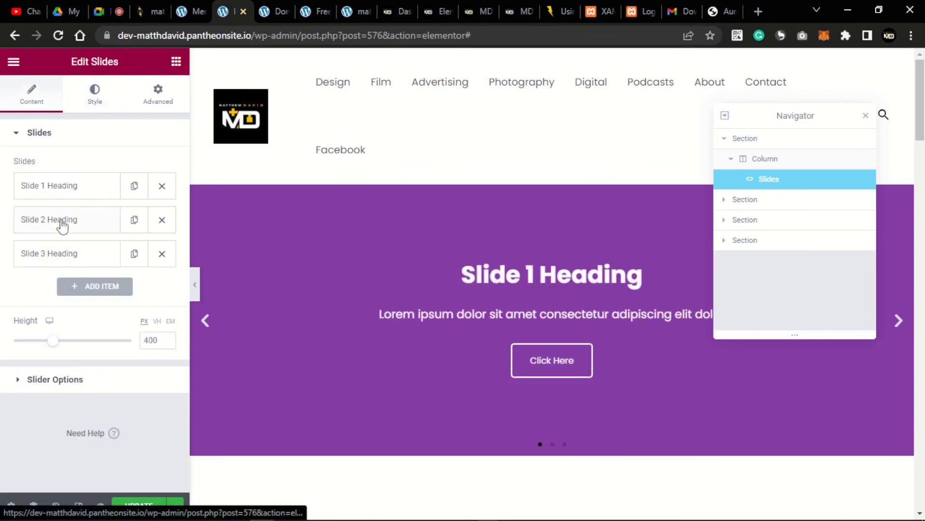
click(79, 188)
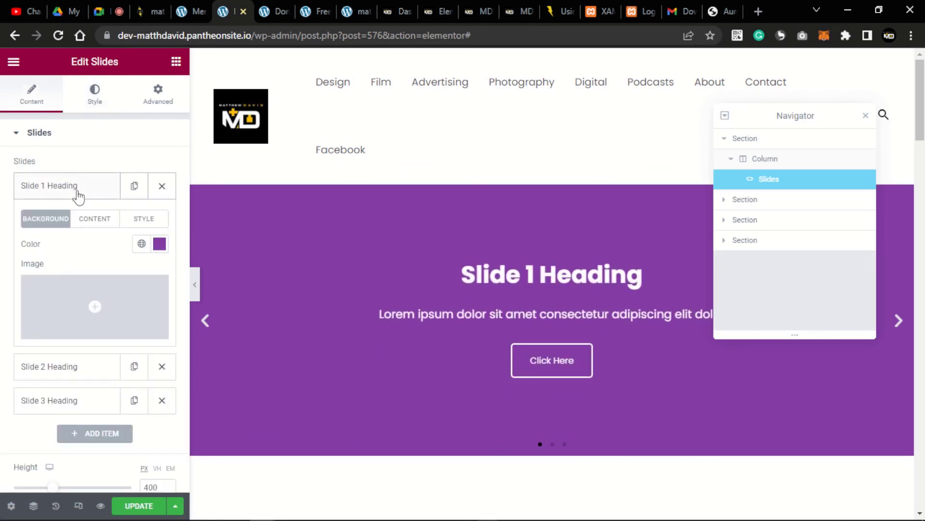
- Make slide 1's background colour fully transparent, #833CA300, and preview the slide
click(144, 219)
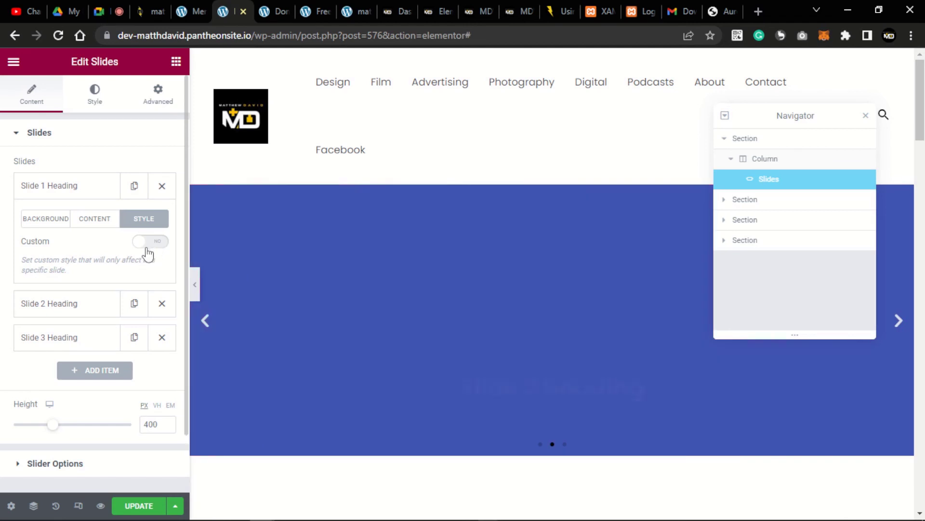
click(95, 222)
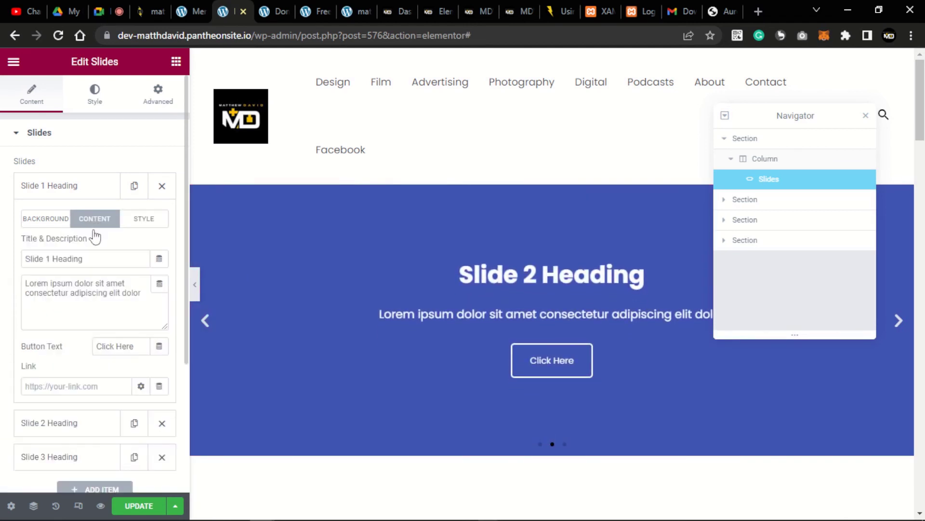
click(46, 218)
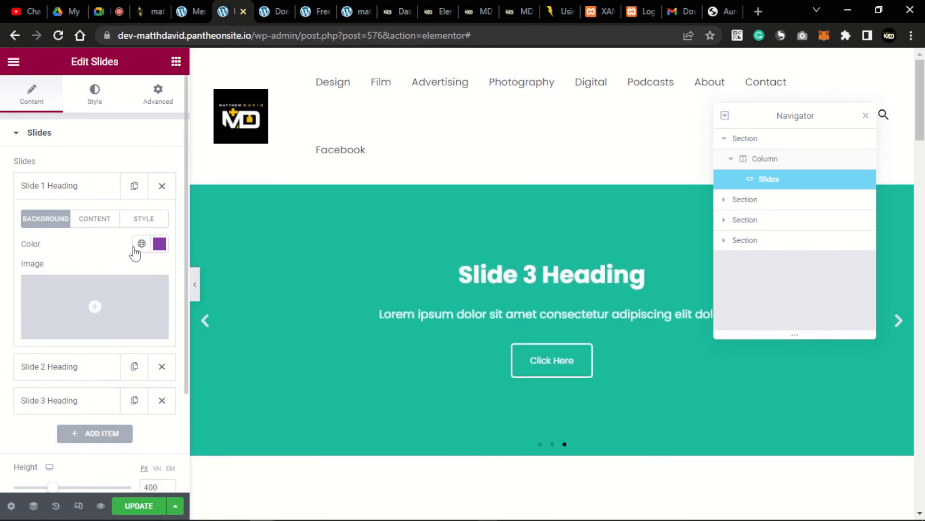
click(161, 247)
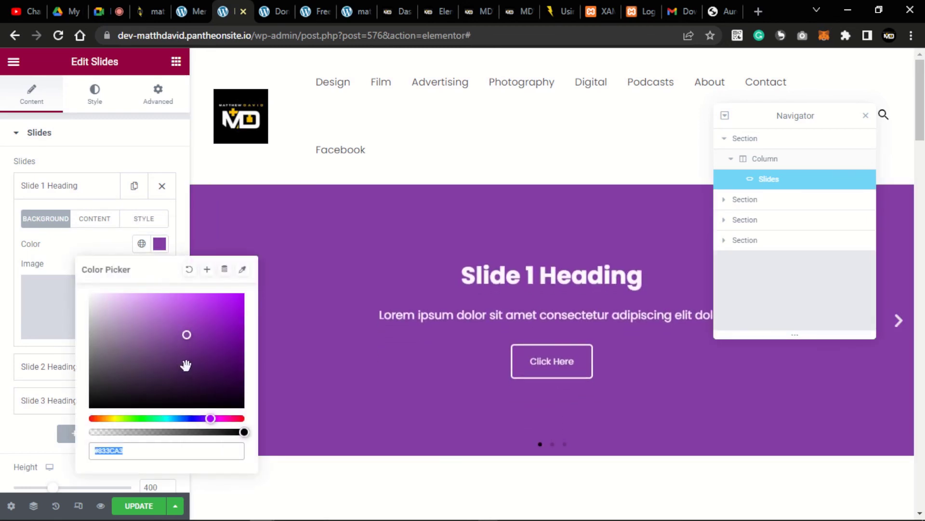
drag(244, 434, 75, 451)
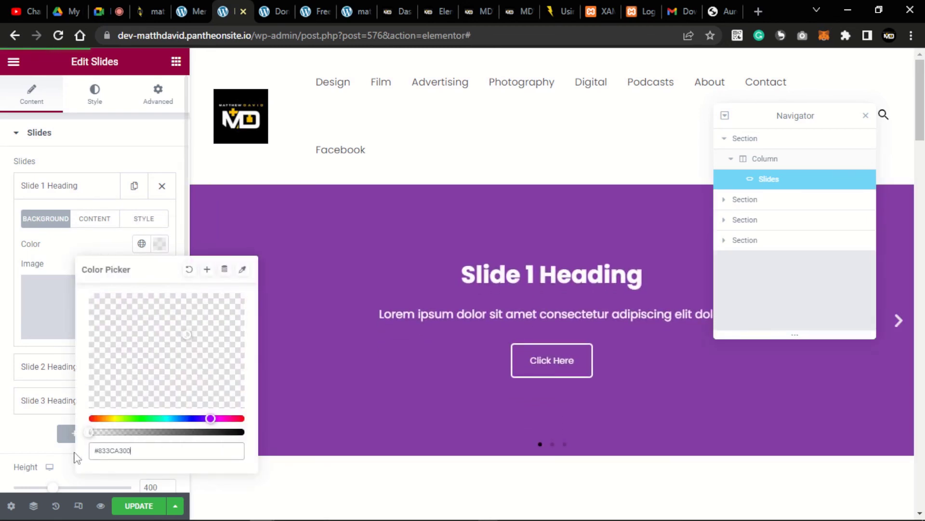
click(50, 246)
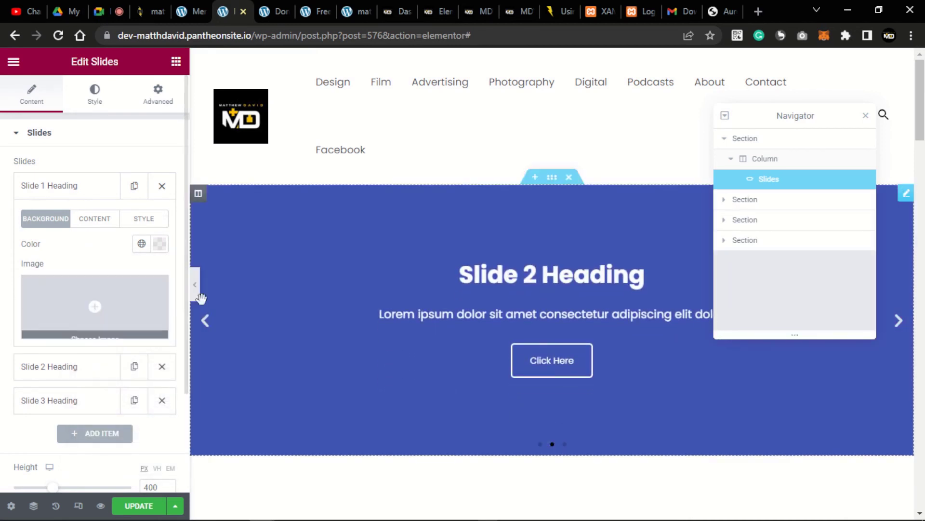
click(205, 330)
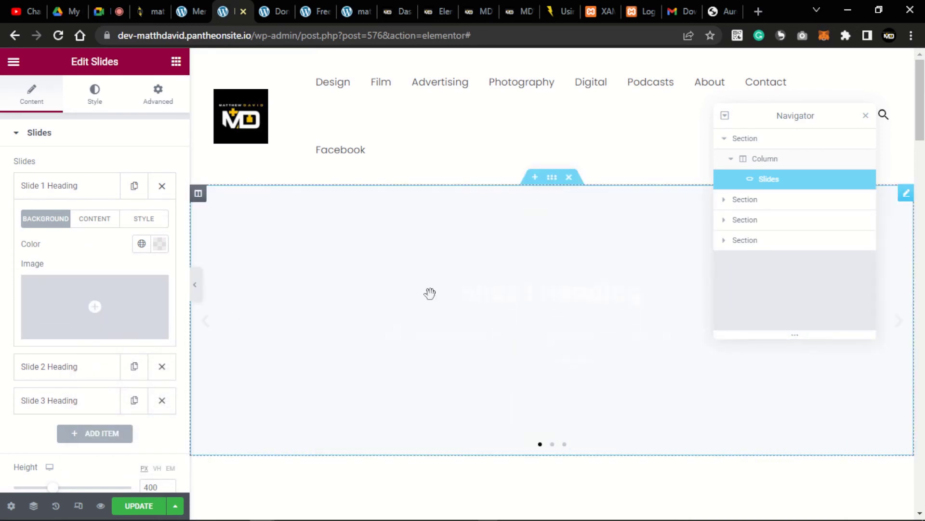
- Set film-category.jpg from the media library as slide 1's background image and preview the slide
click(87, 332)
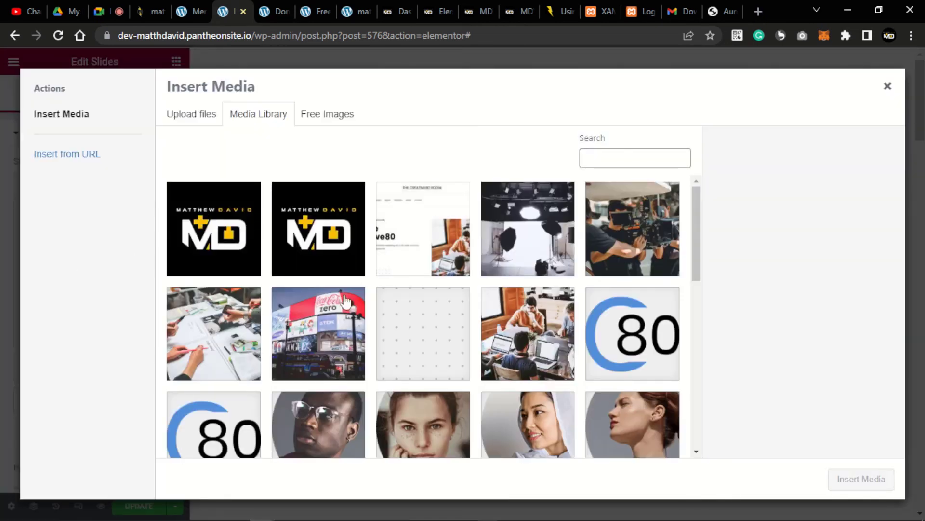
scroll(474, 281, down, 2)
scroll(474, 281, up, 2)
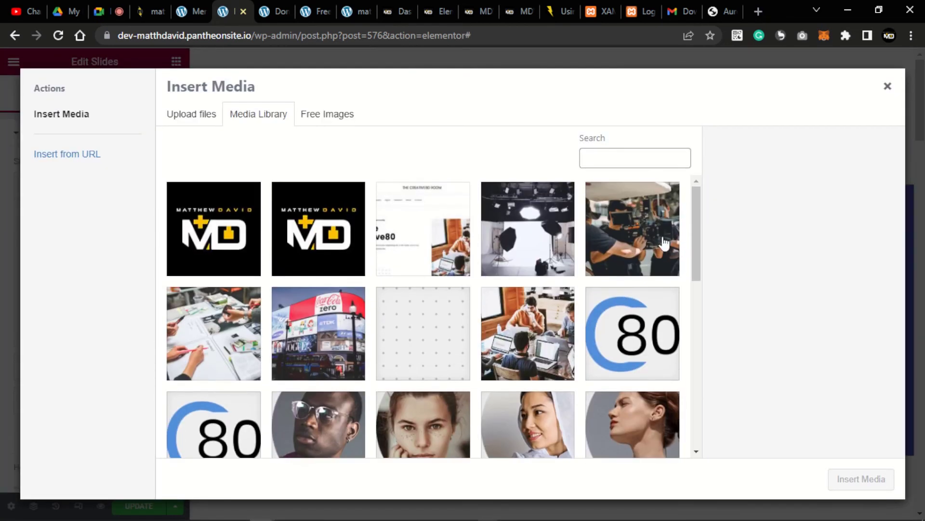
click(640, 252)
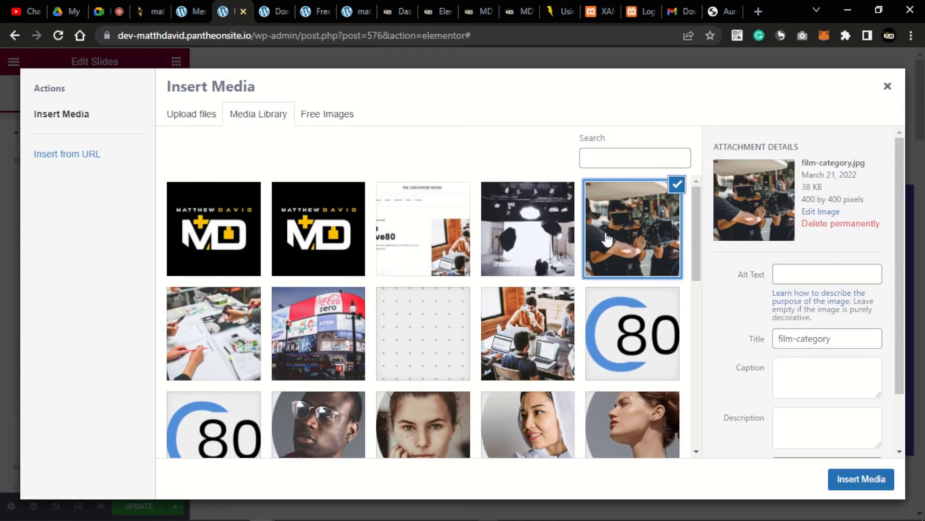
click(854, 480)
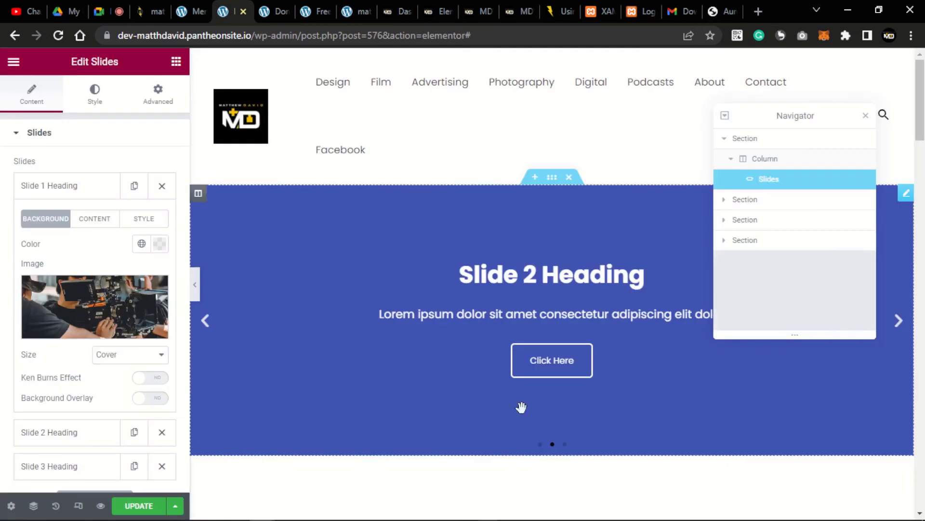
click(211, 329)
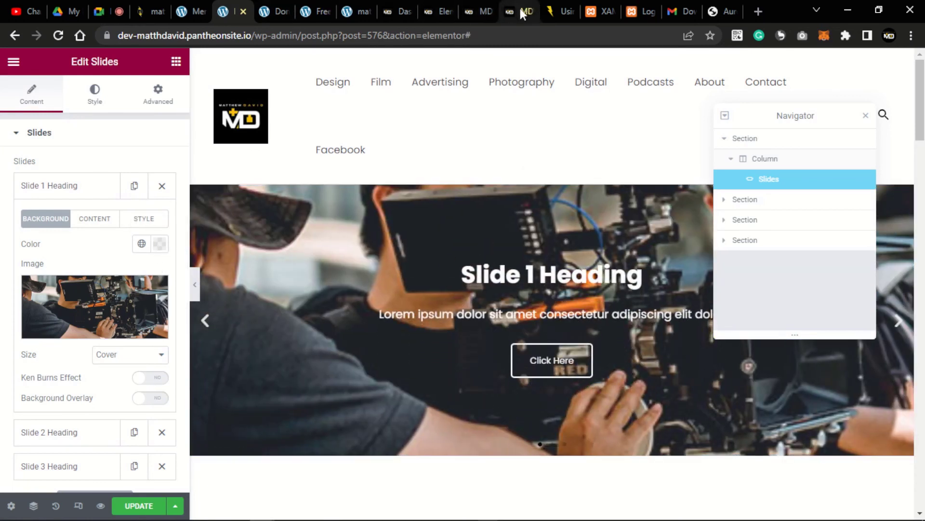
- Check the MDWordpress site's slider for reference, and turn on slide 1's background overlay with the colour #0000008A
click(81, 193)
click(77, 221)
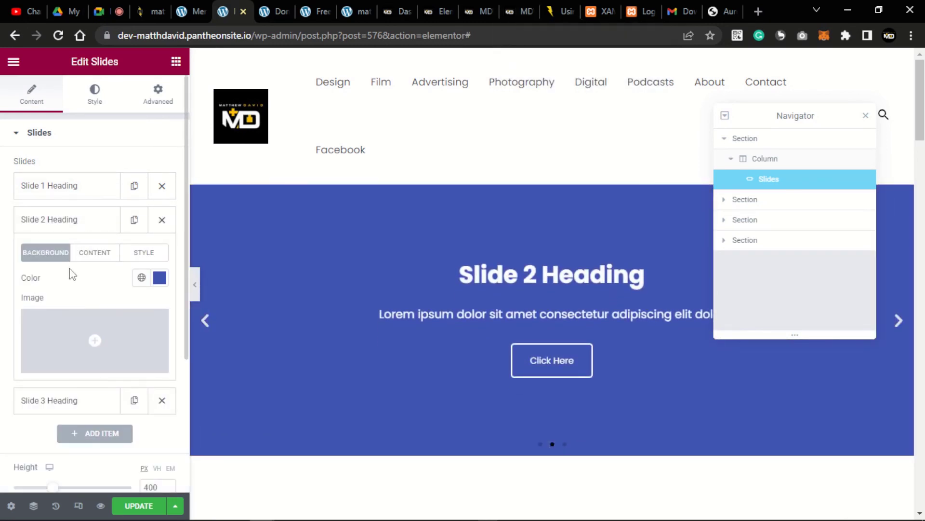
click(75, 189)
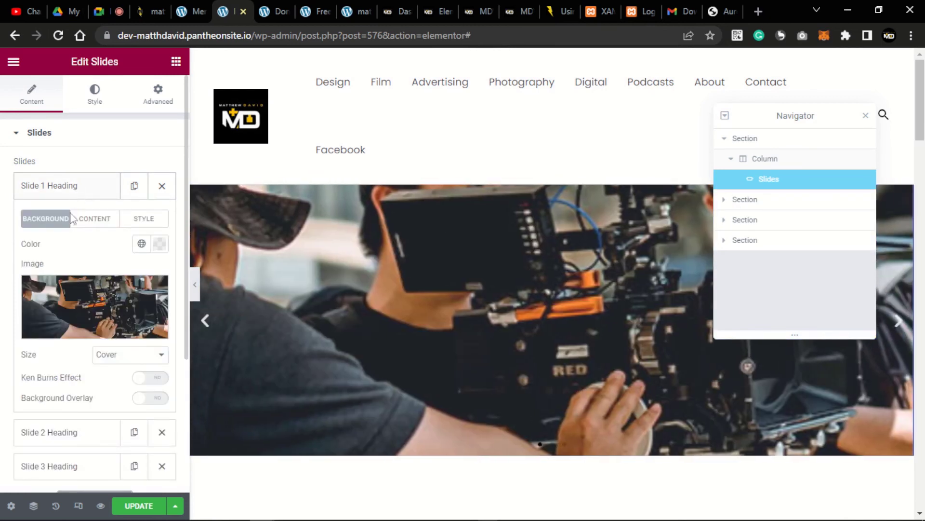
scroll(114, 303, down, 3)
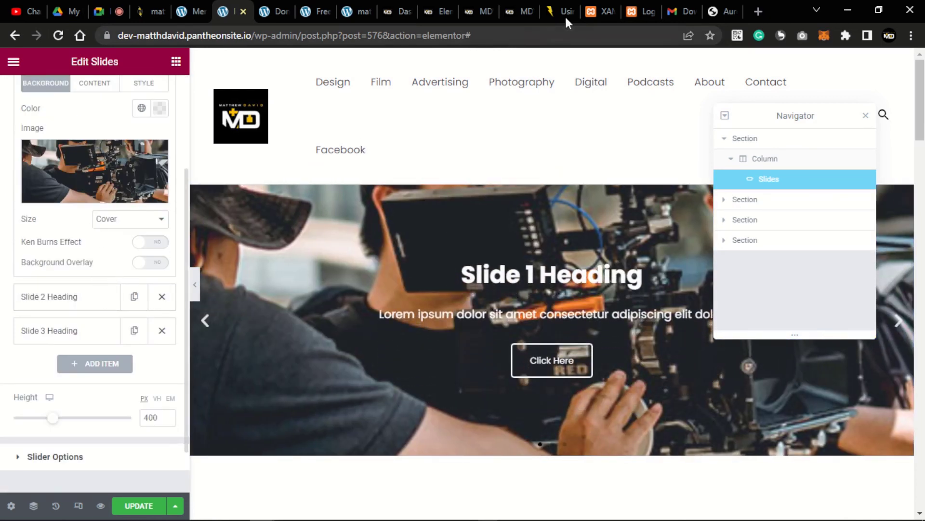
click(518, 11)
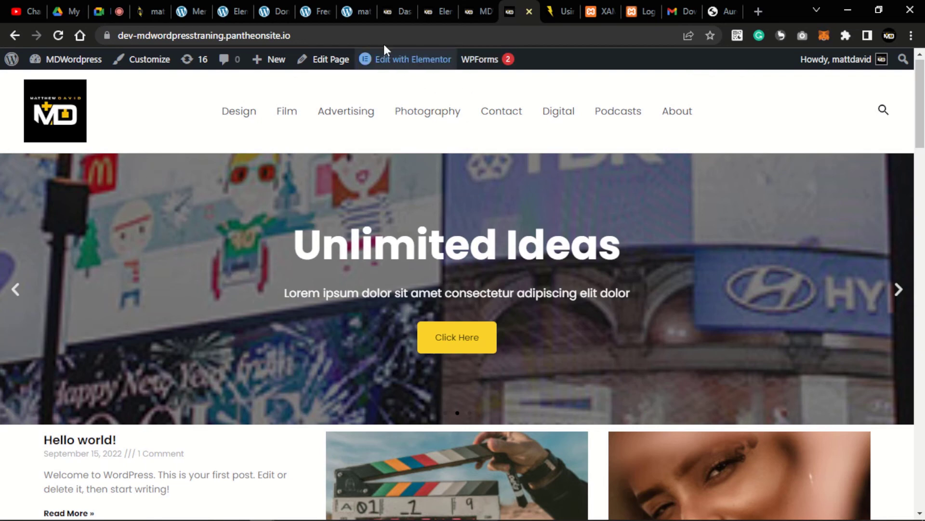
click(228, 11)
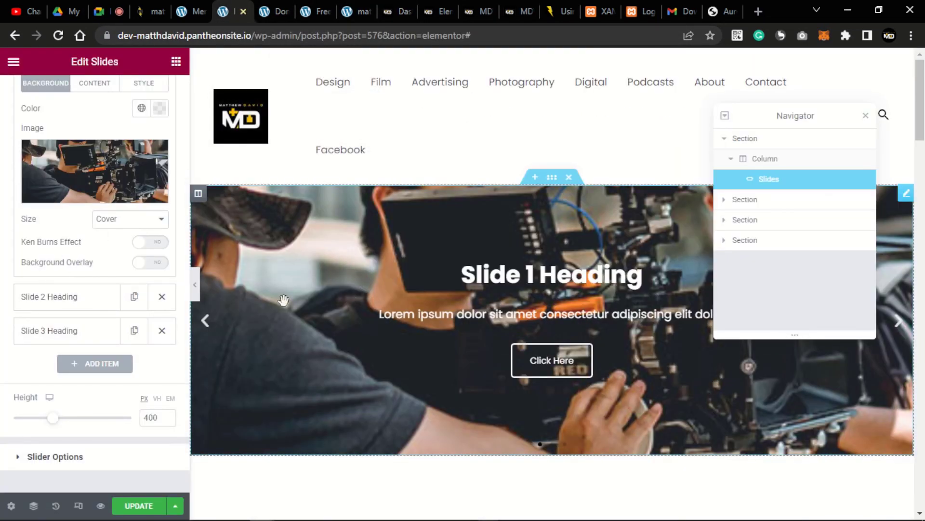
click(156, 266)
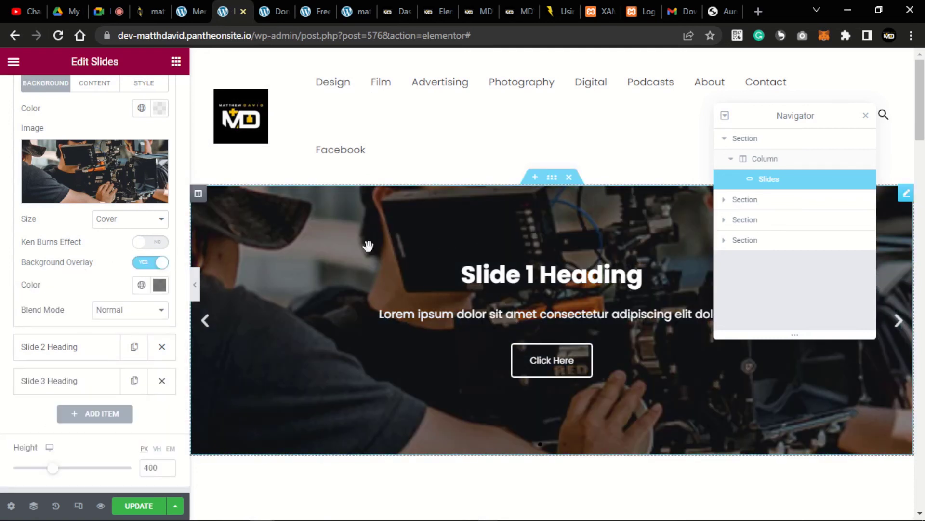
click(160, 285)
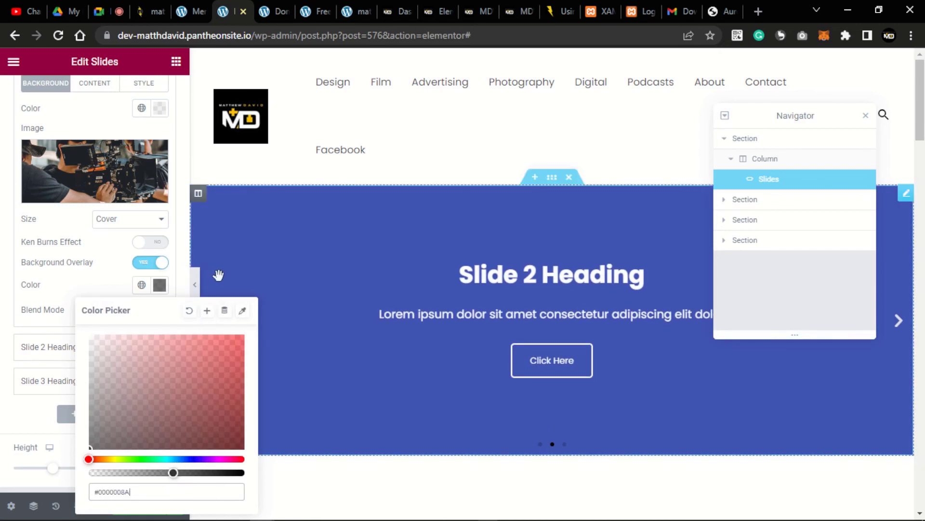
click(898, 321)
click(898, 320)
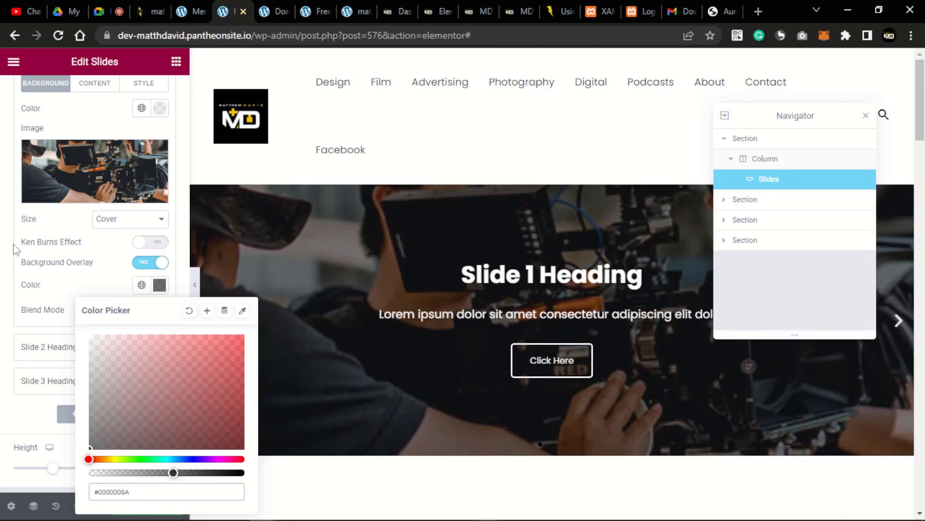
- Enable the Ken Burns effect on slide 1 with zoom direction In and compare it with the MDWordpress site's slides
click(42, 243)
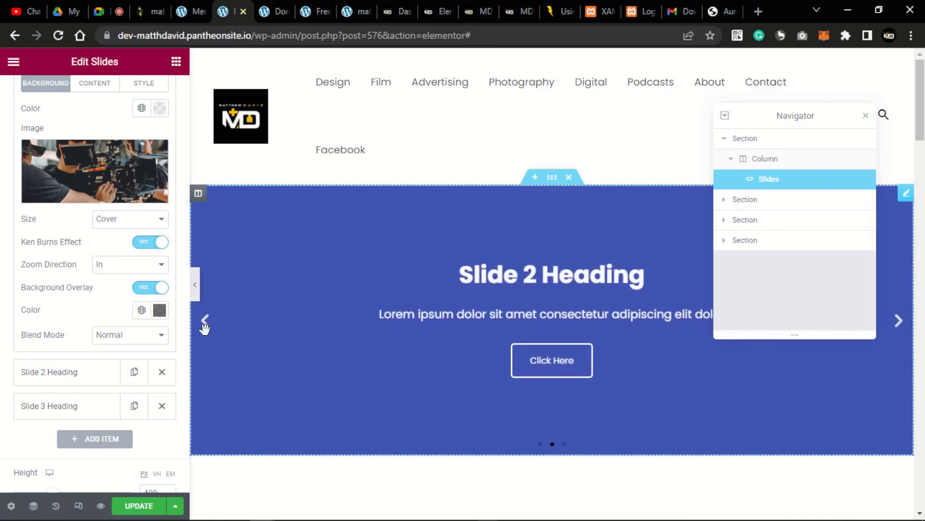
click(205, 322)
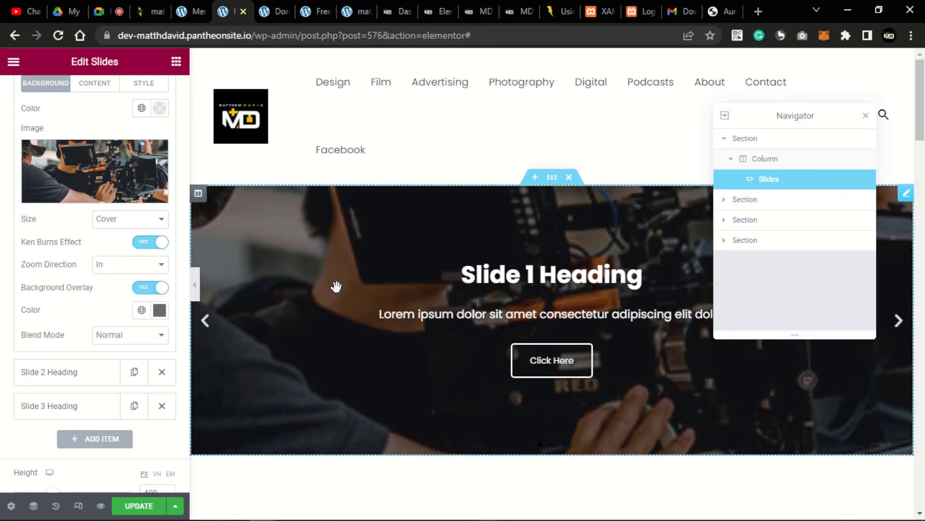
click(154, 243)
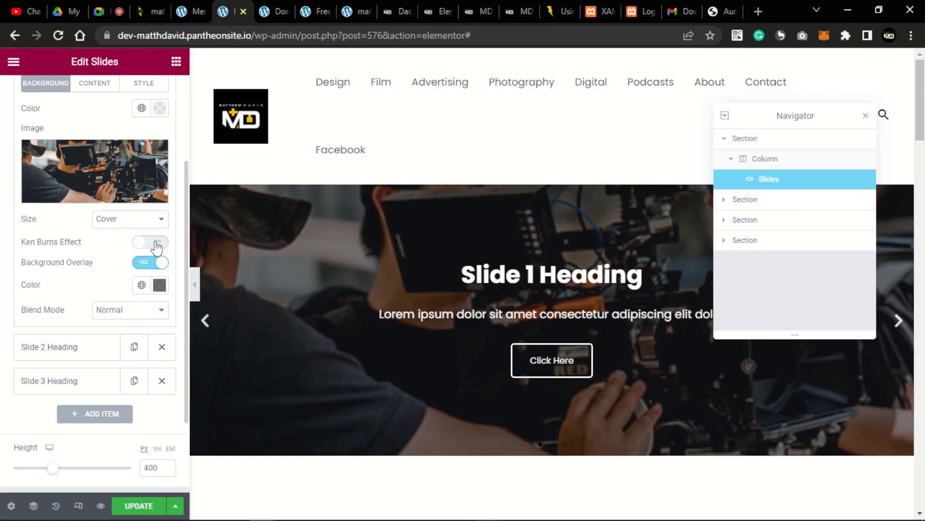
click(153, 243)
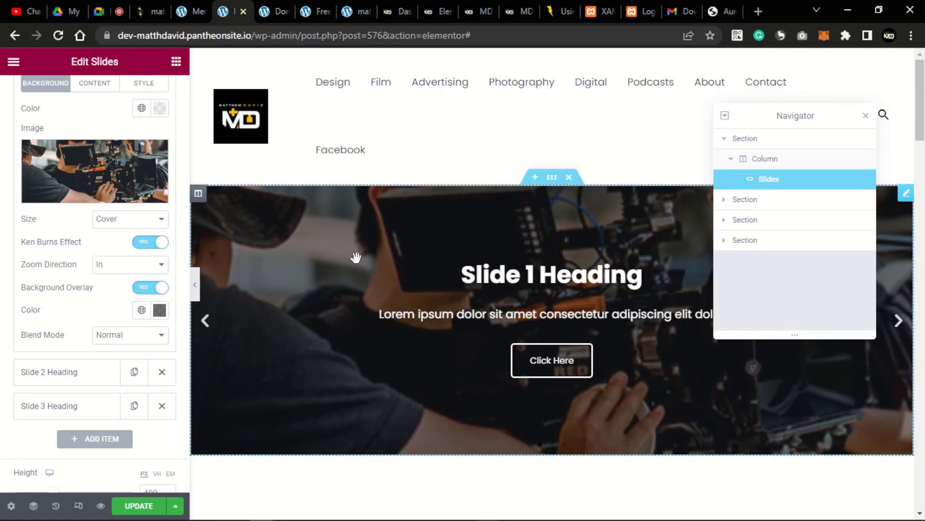
click(509, 13)
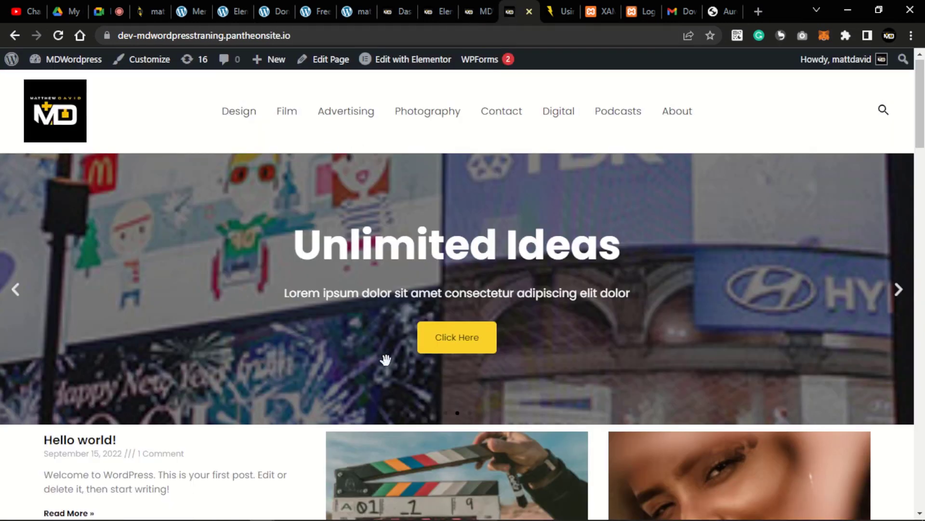
click(14, 295)
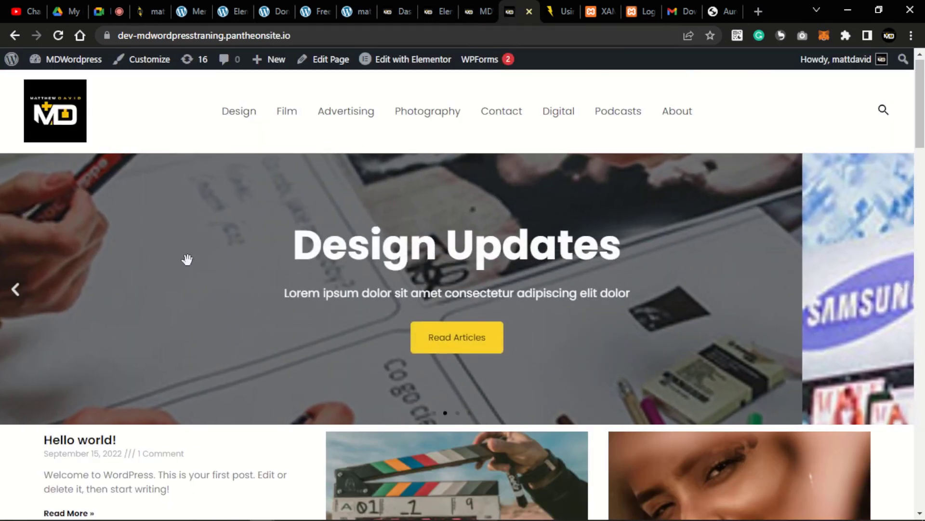
click(14, 293)
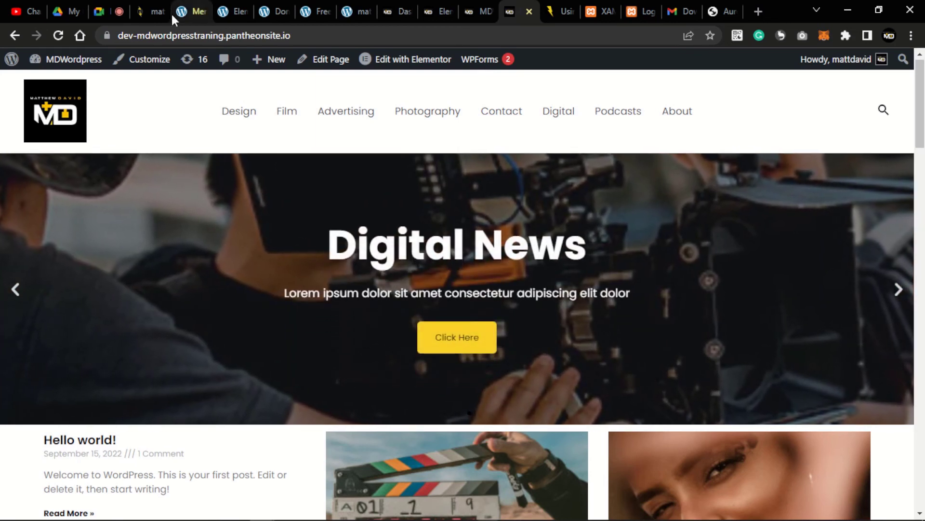
click(232, 11)
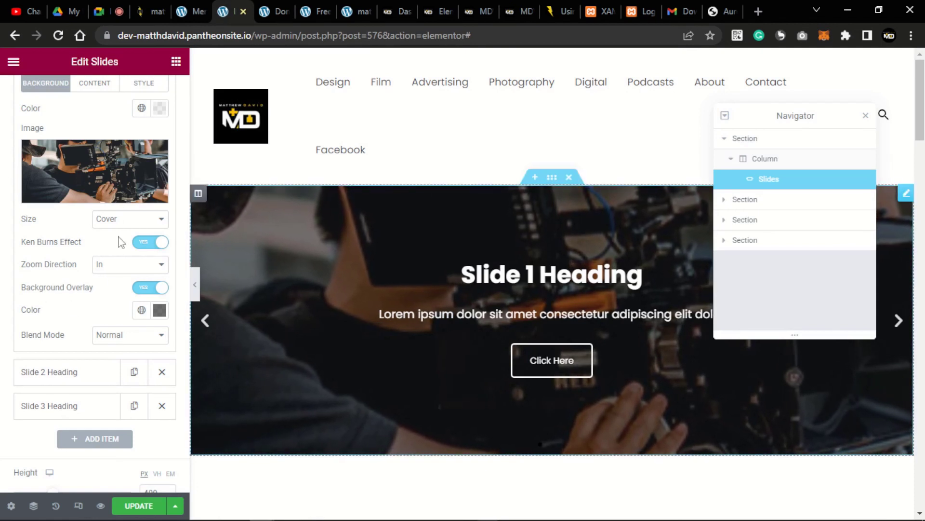
- Set photography-category.jpg from the media library as slide 2's background image
scroll(56, 128, up, 3)
click(70, 192)
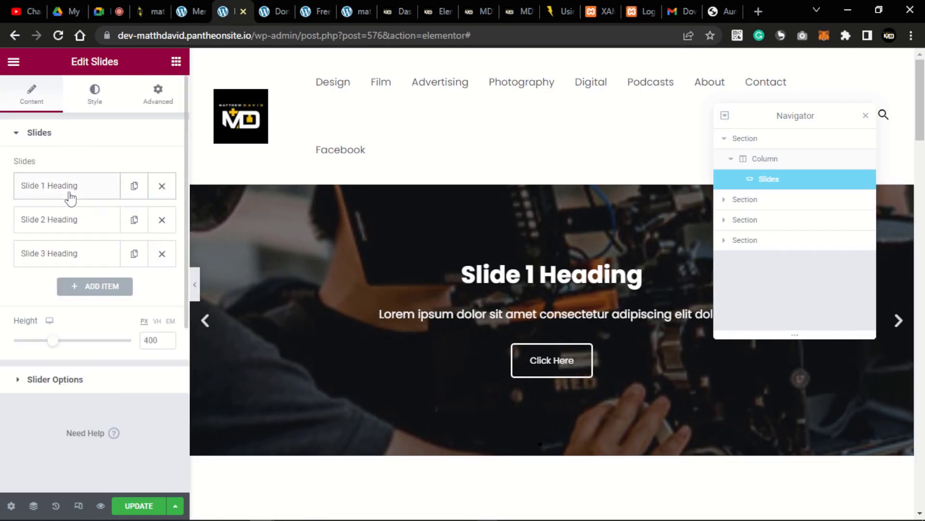
click(47, 222)
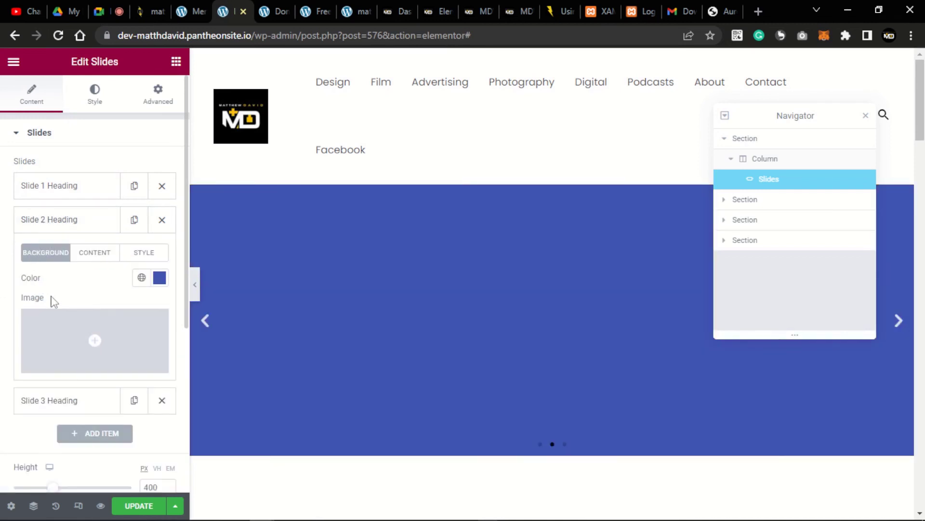
click(93, 366)
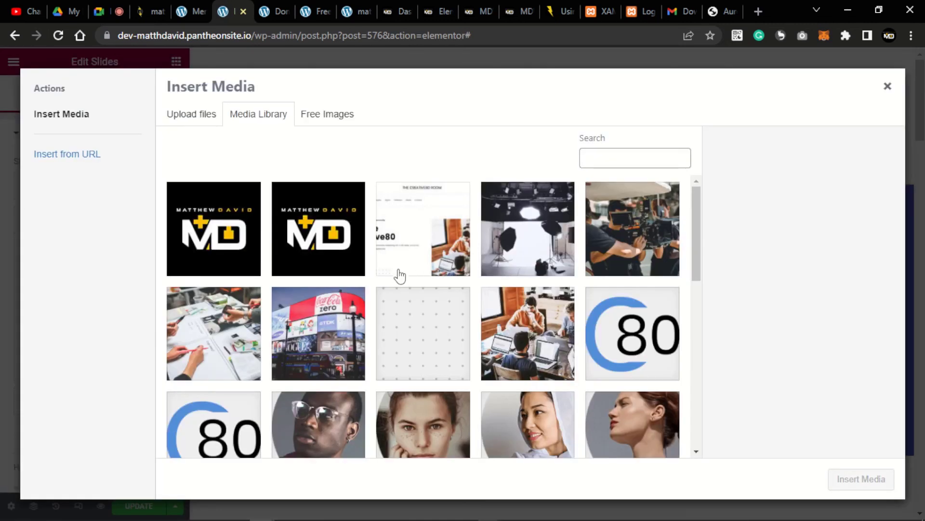
scroll(332, 324, down, 2)
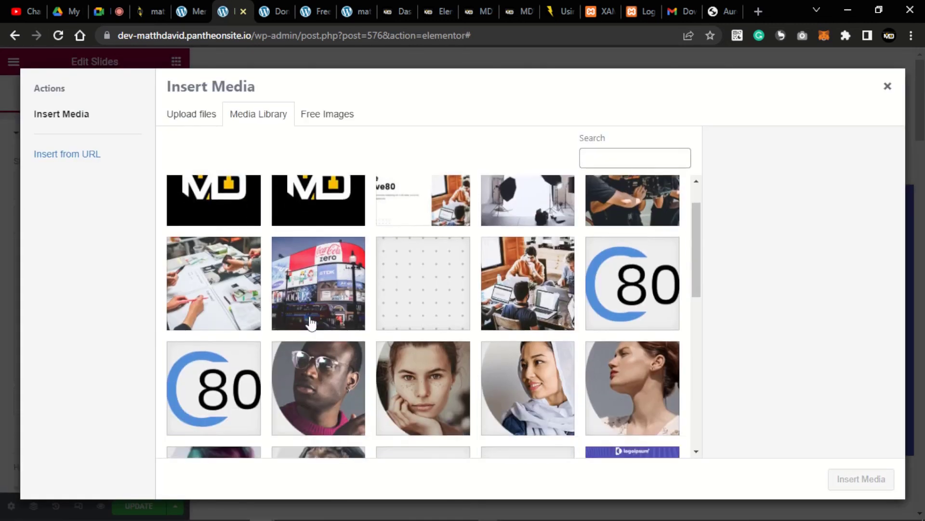
scroll(313, 321, up, 2)
click(564, 236)
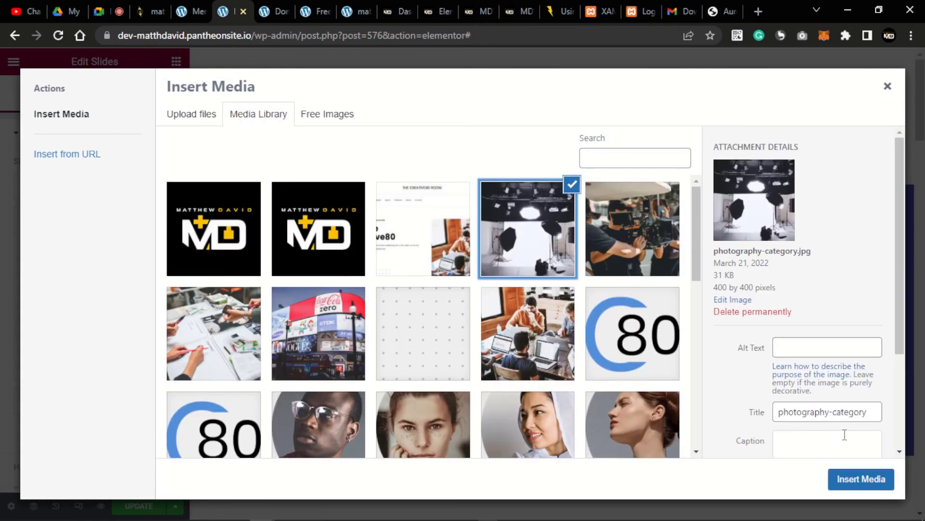
click(863, 482)
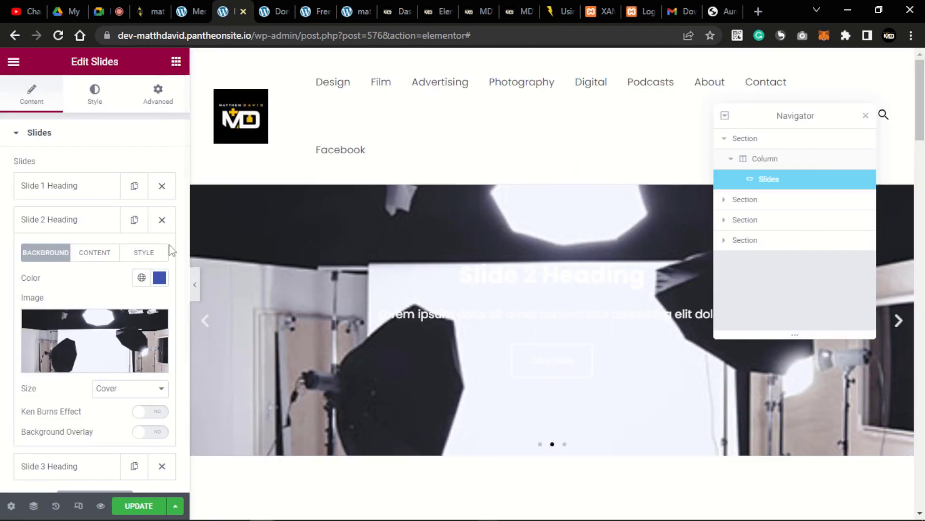
- Turn on slide 2's background overlay and enable its Ken Burns effect with zoom direction In
scroll(86, 368, down, 1)
click(167, 367)
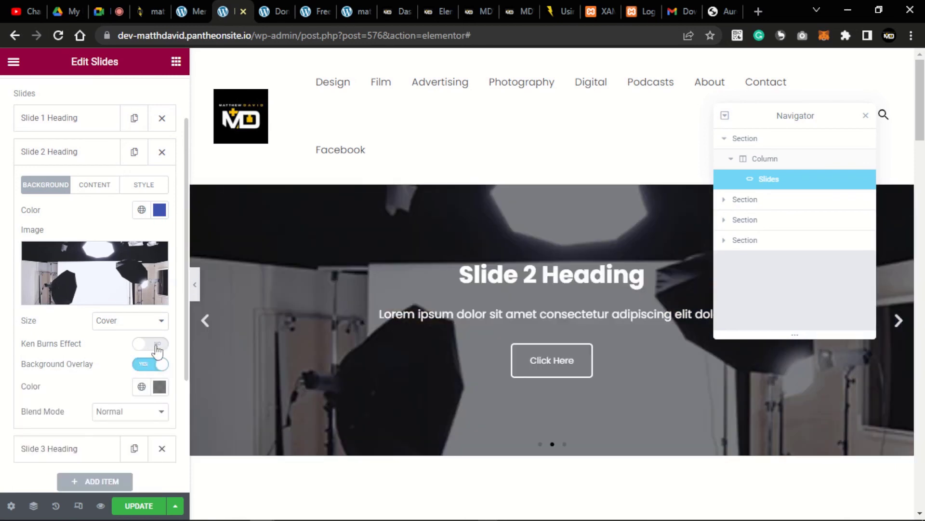
click(157, 346)
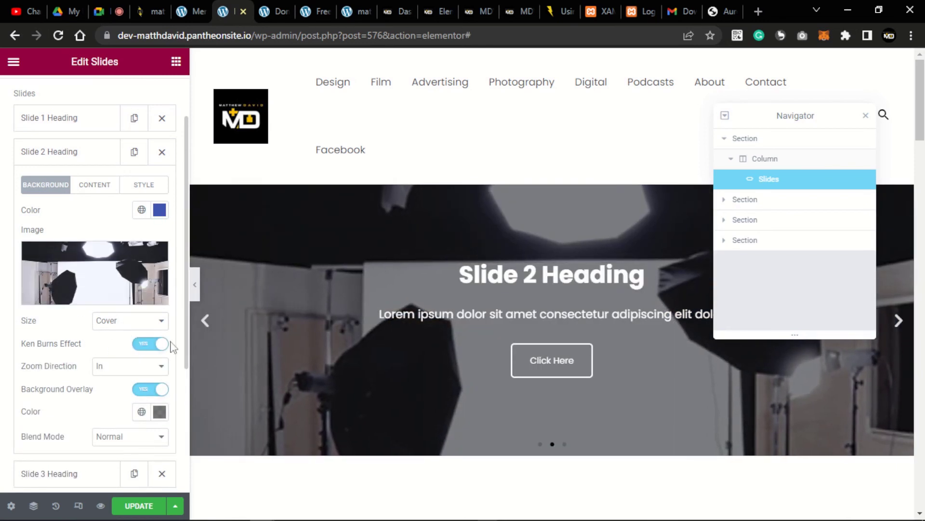
scroll(116, 349, down, 1)
scroll(87, 335, up, 2)
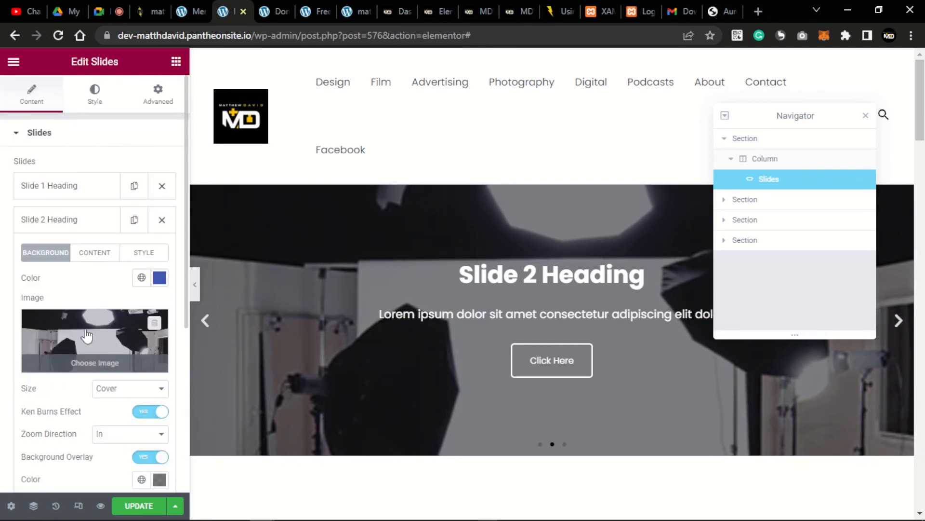
click(89, 221)
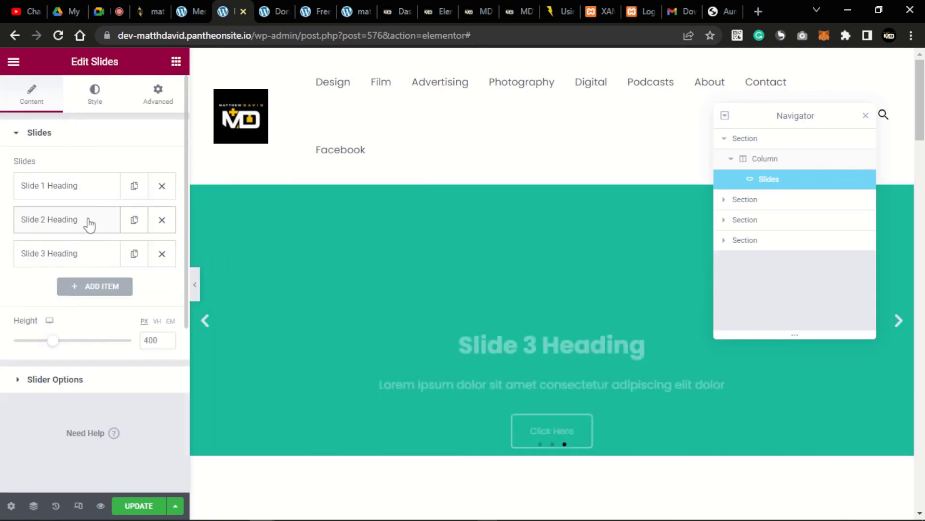
- Set advertising-category.jpg from the media library as slide 3's background image
click(56, 254)
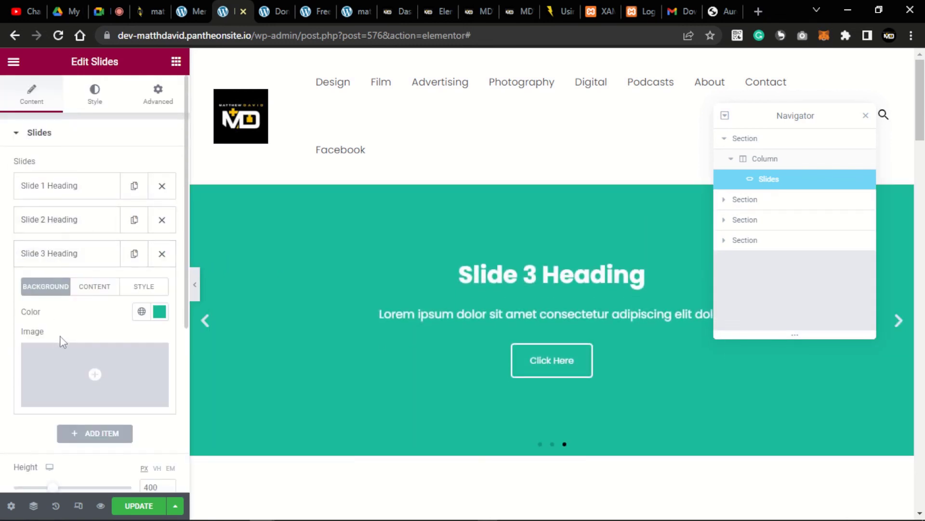
scroll(60, 335, down, 2)
click(76, 269)
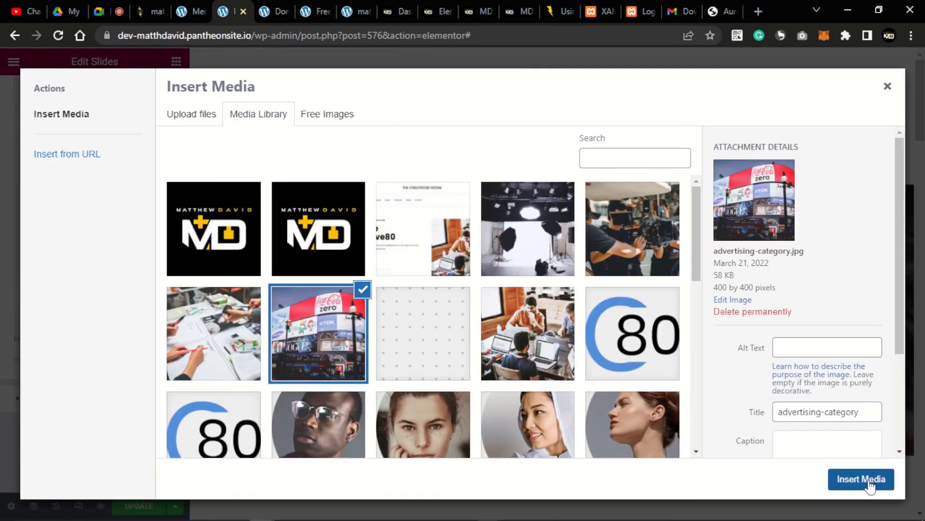
click(862, 479)
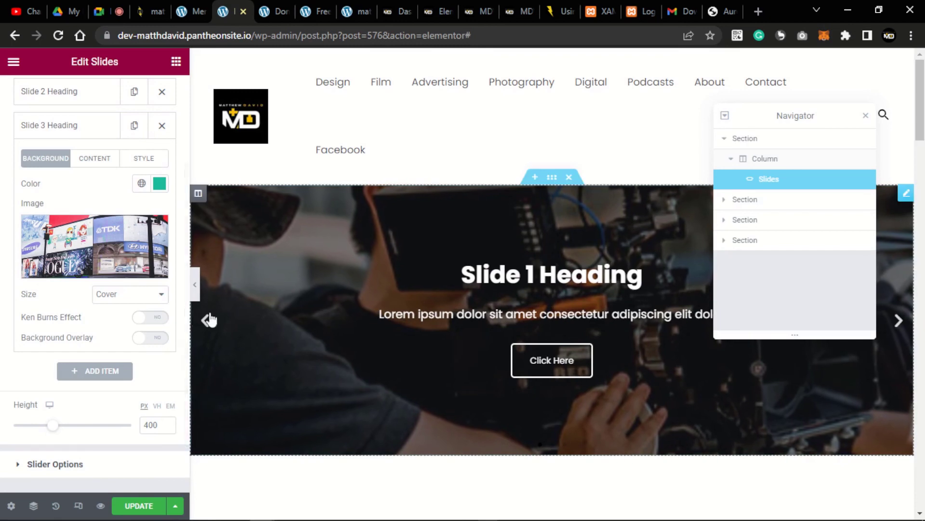
- Turn on slide 3's background overlay and Ken Burns effect with zoom direction In, and preview the slides back to slide 1
click(151, 339)
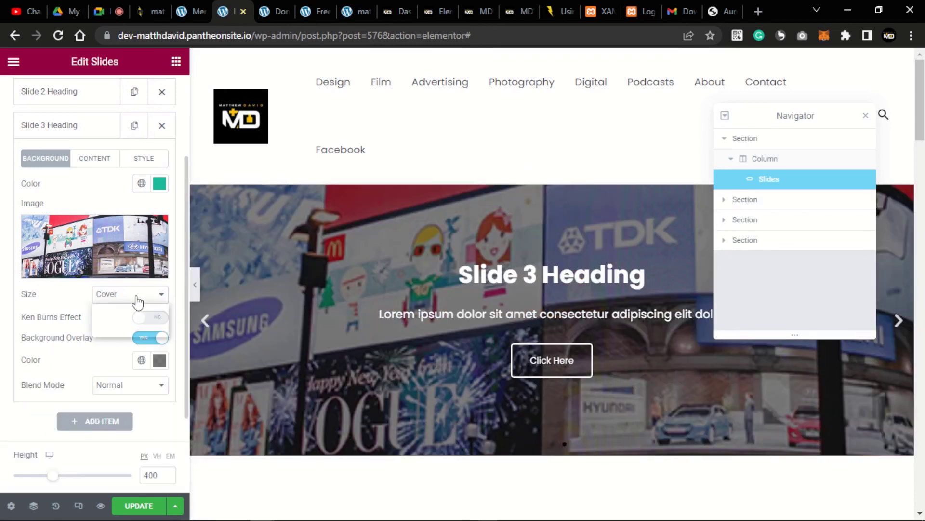
click(136, 308)
click(154, 318)
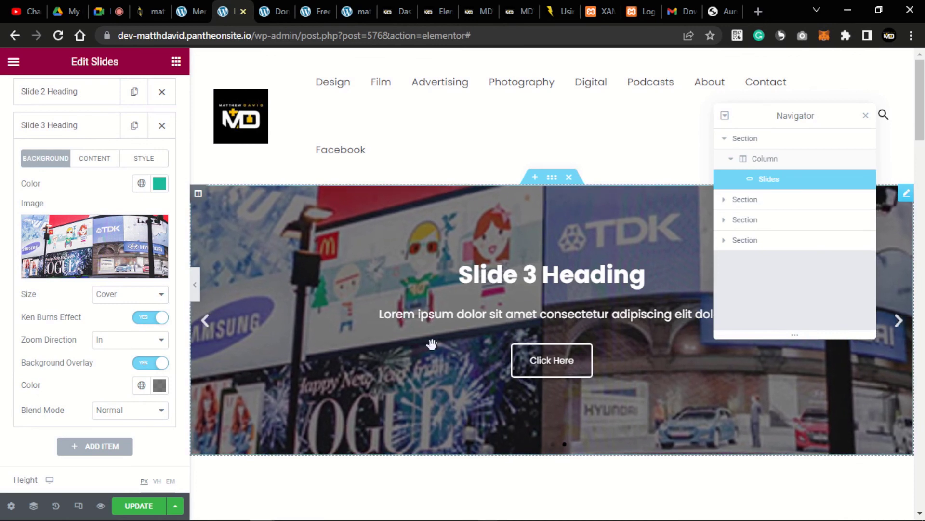
click(205, 331)
click(204, 328)
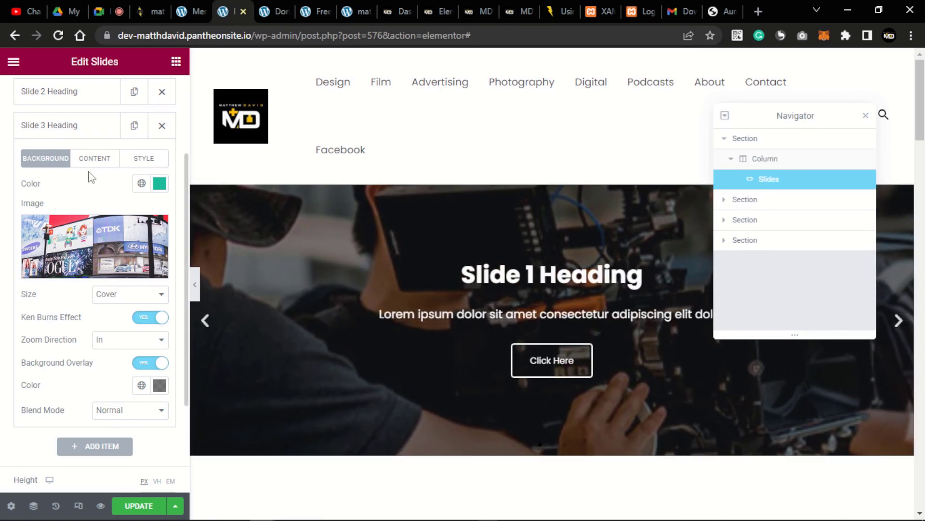
- Check the MDWordpress site's slider for reference, and set slide 1's title to "Digital News"
scroll(67, 152, up, 3)
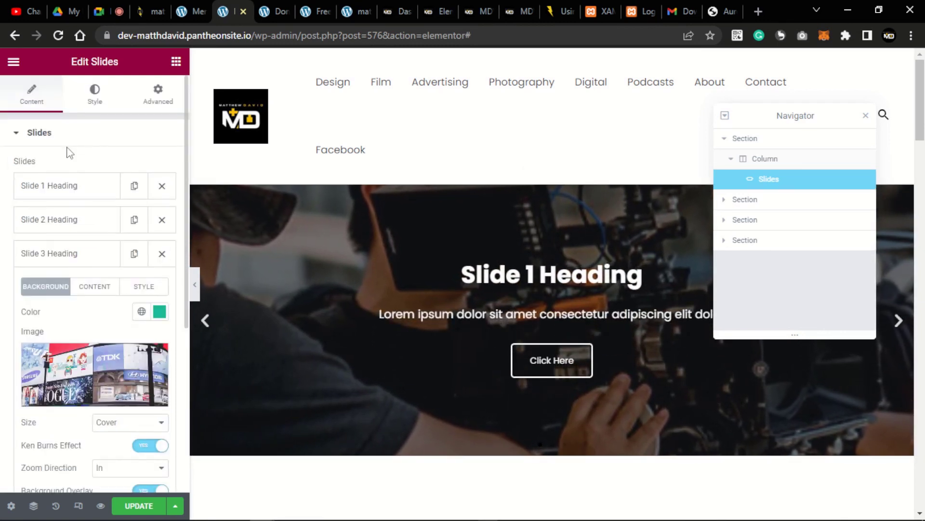
click(71, 188)
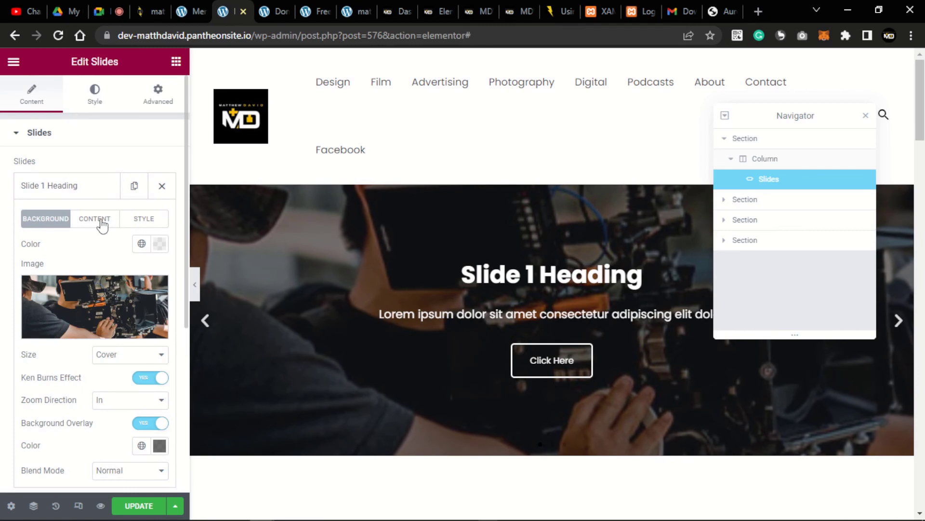
click(519, 11)
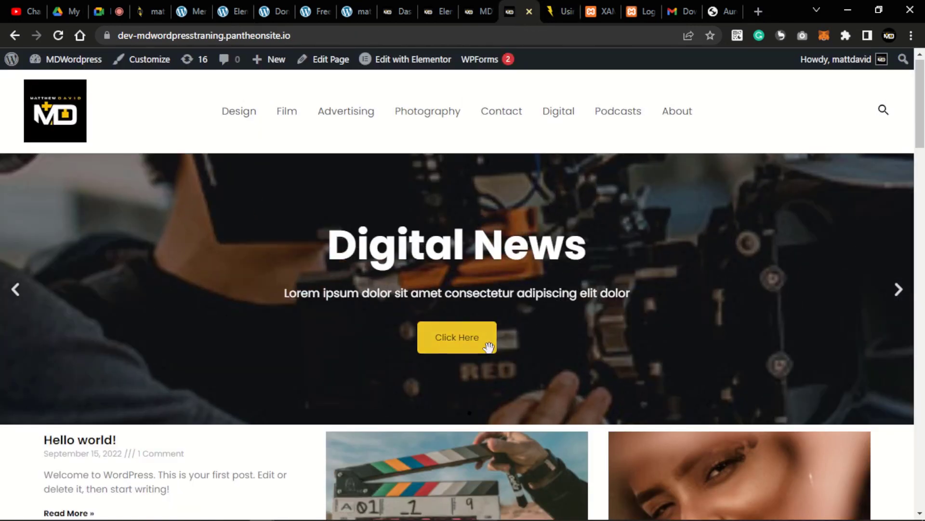
click(248, 12)
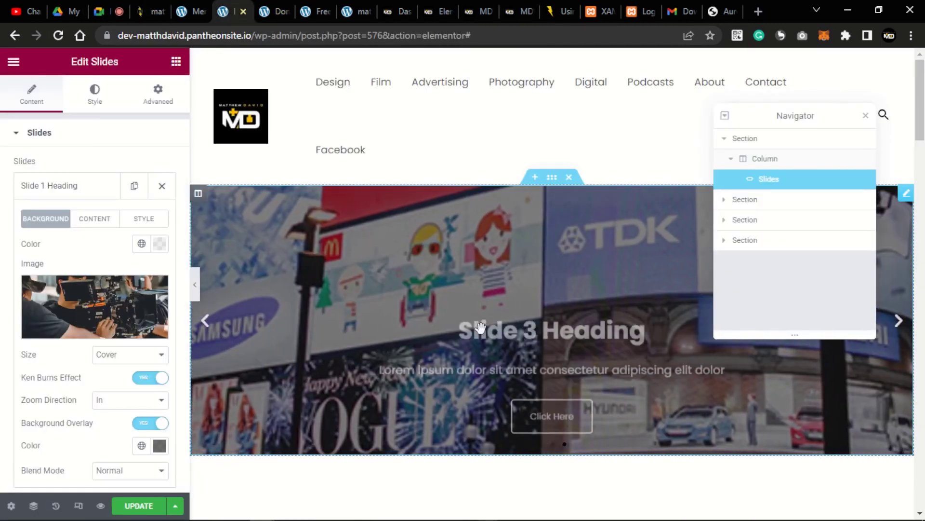
click(206, 327)
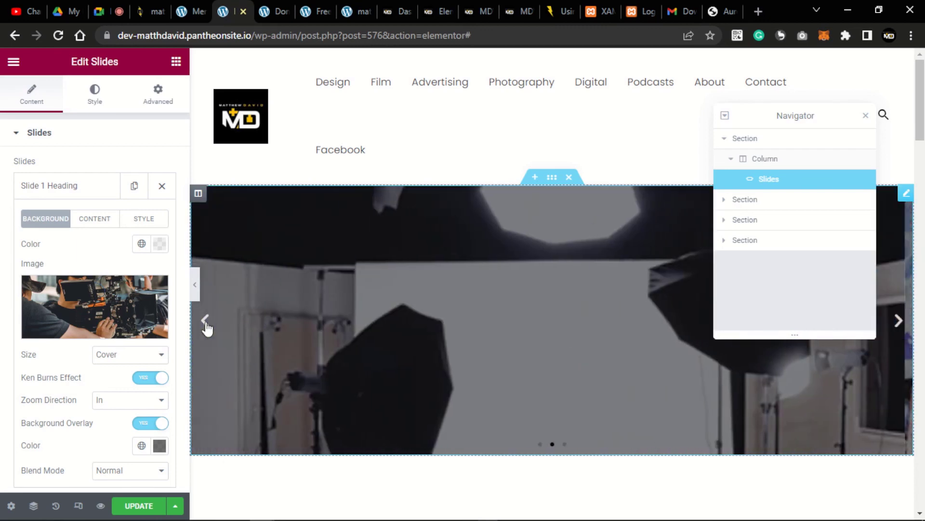
click(202, 328)
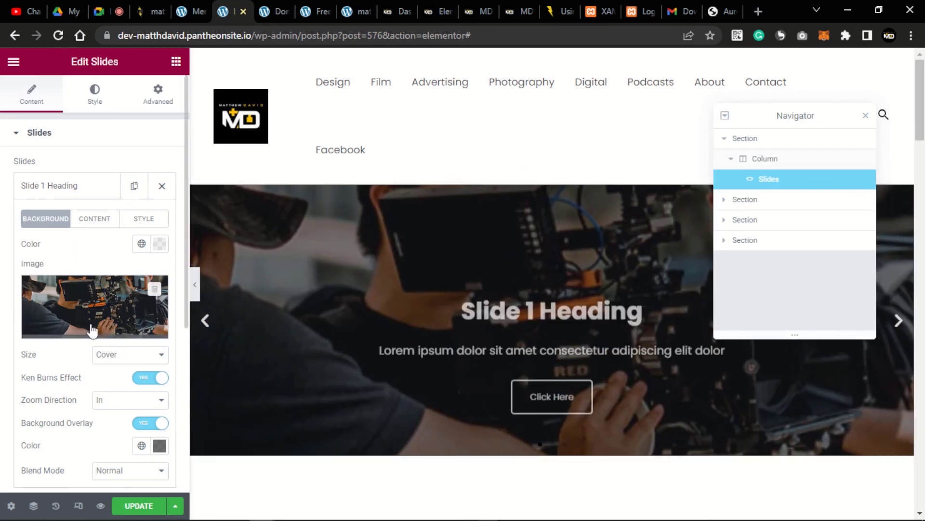
click(95, 218)
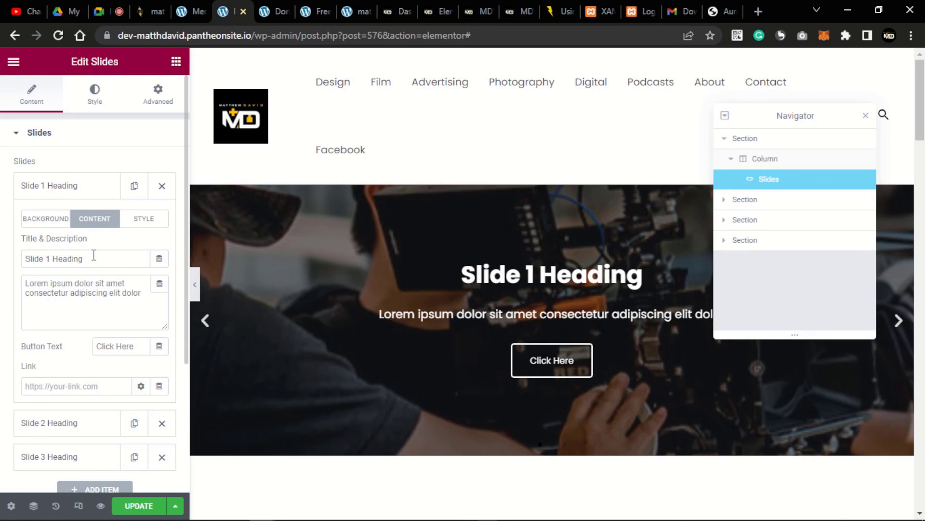
drag(93, 257, 17, 263)
text(Digi)
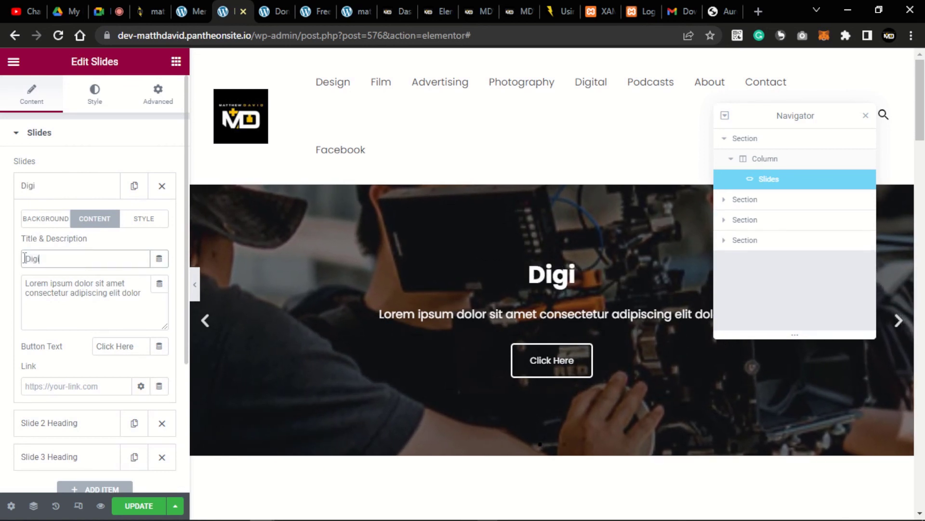
text(tal News)
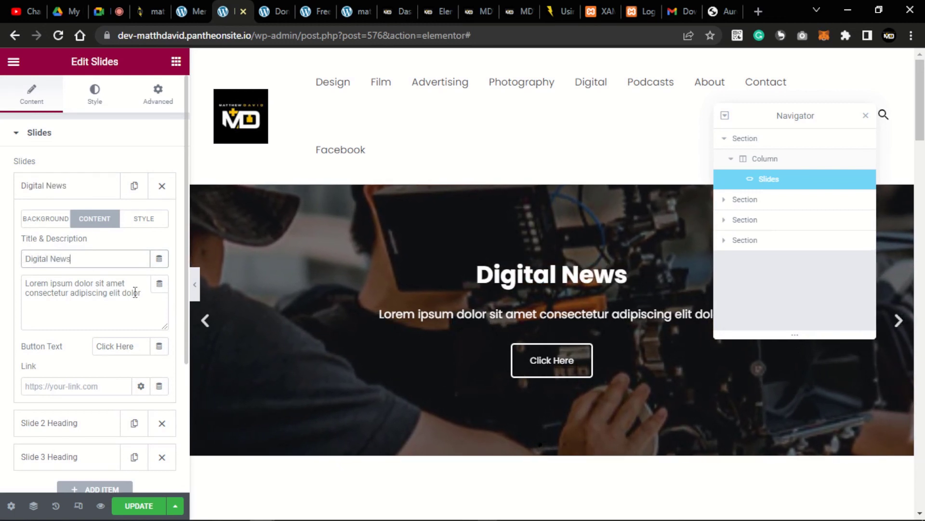
- Set the Digital News slide's button text to "Read Articles", keeping its placeholder description, and collapse the slide's settings
drag(136, 293, 119, 294)
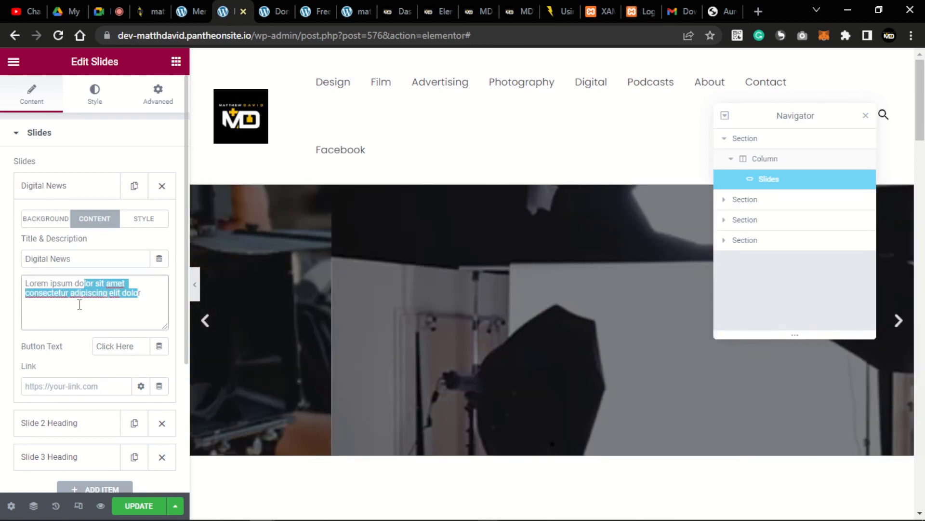
drag(139, 348, 82, 340)
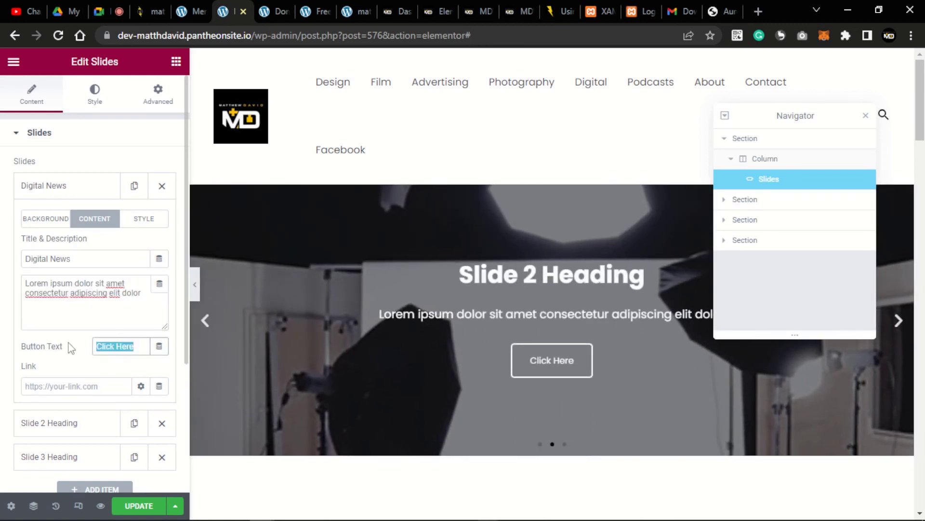
text(Read Articles)
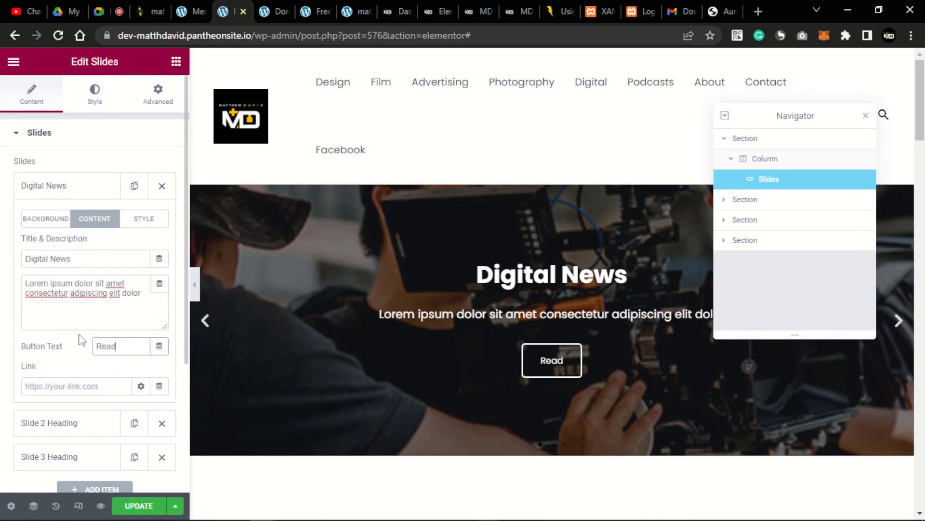
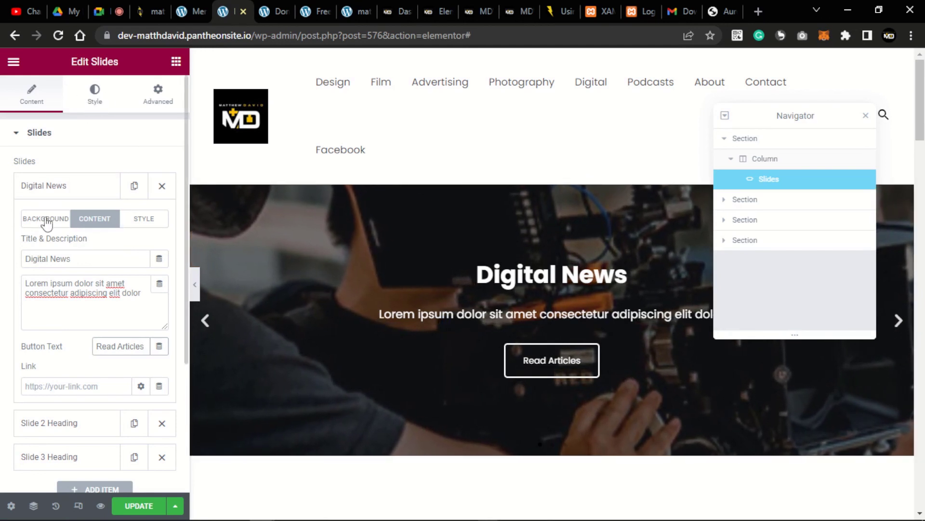
click(57, 188)
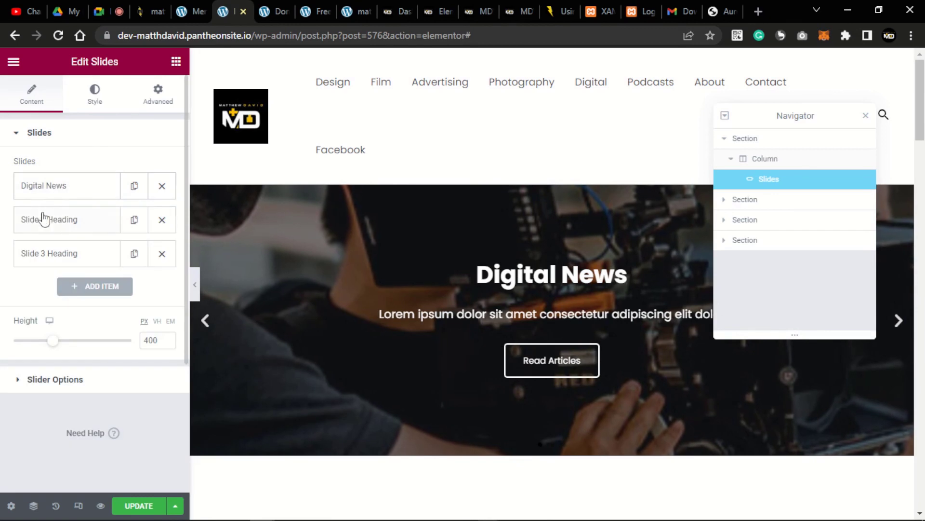
- Using the MDWordpress site's slider as reference, set slide 2's title to "Design Updates" and its button text to "Read Articles"
click(50, 219)
click(98, 254)
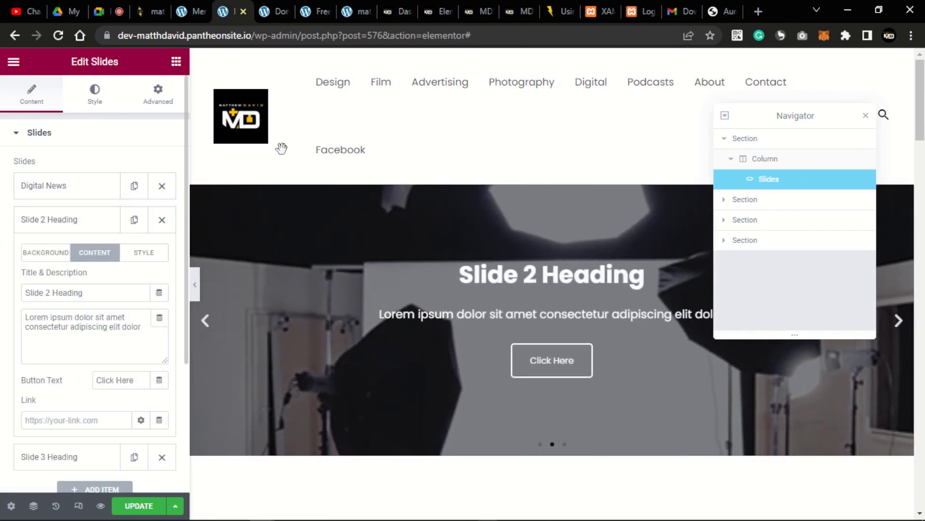
click(517, 16)
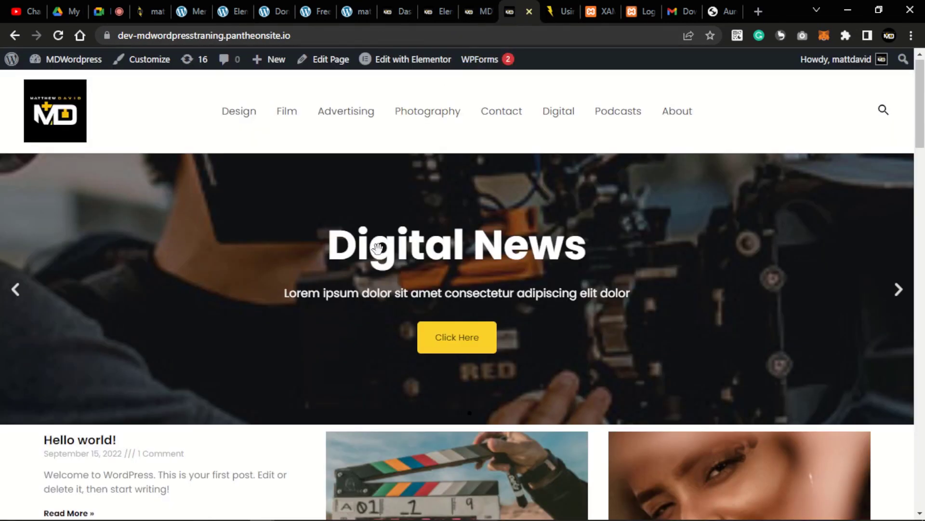
click(898, 292)
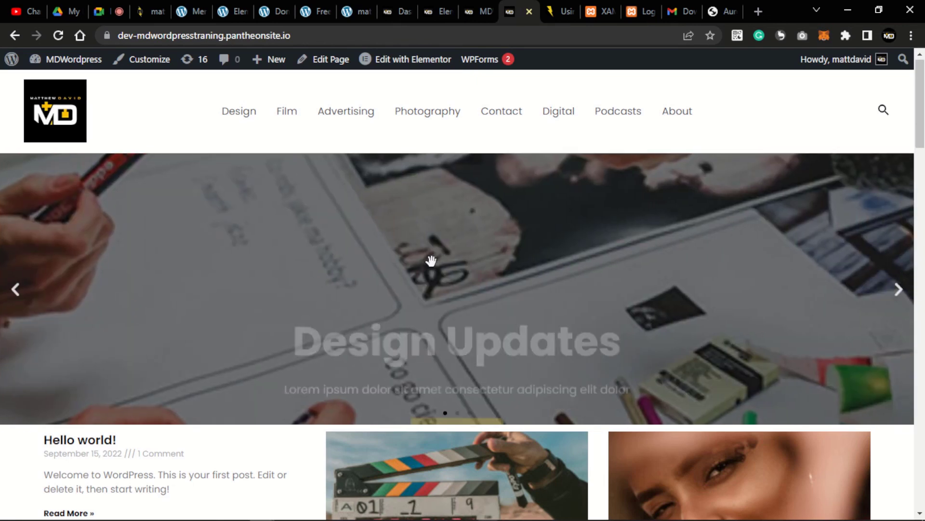
click(221, 12)
drag(90, 293, 22, 294)
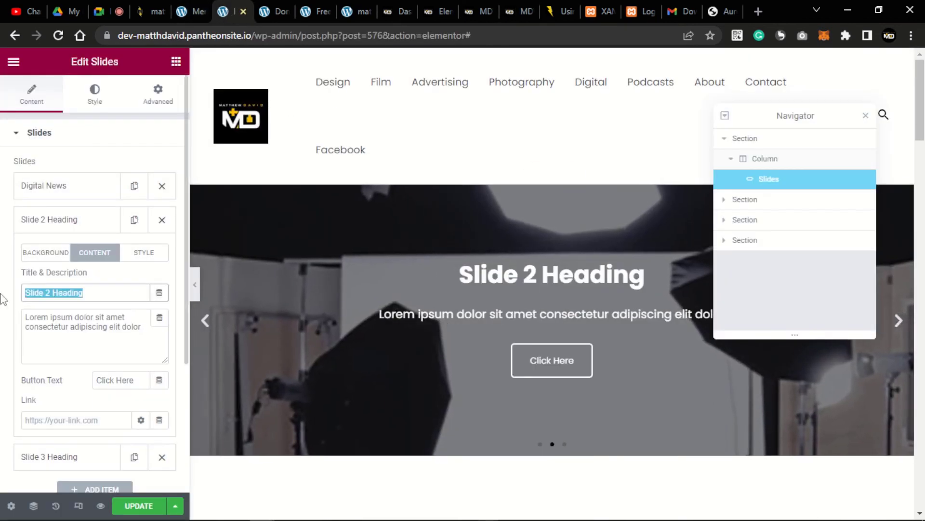
text(Desig)
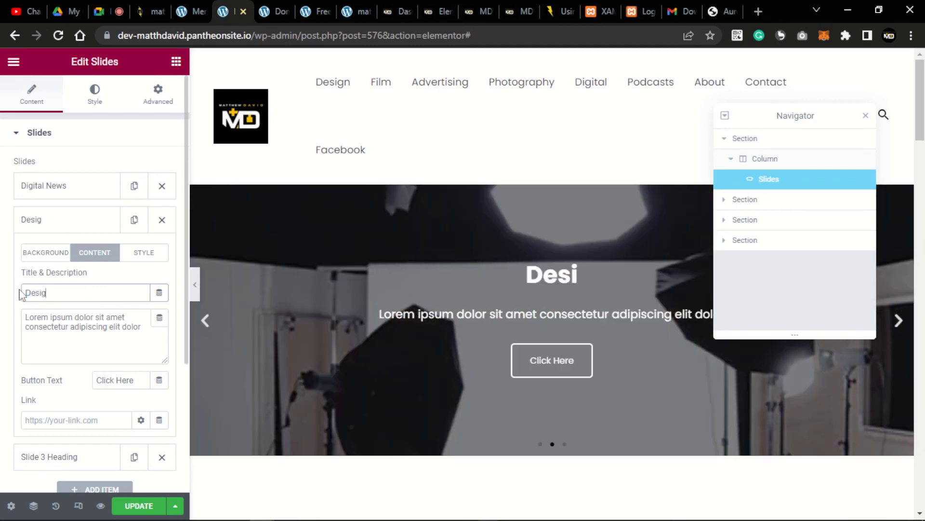
text(n Update)
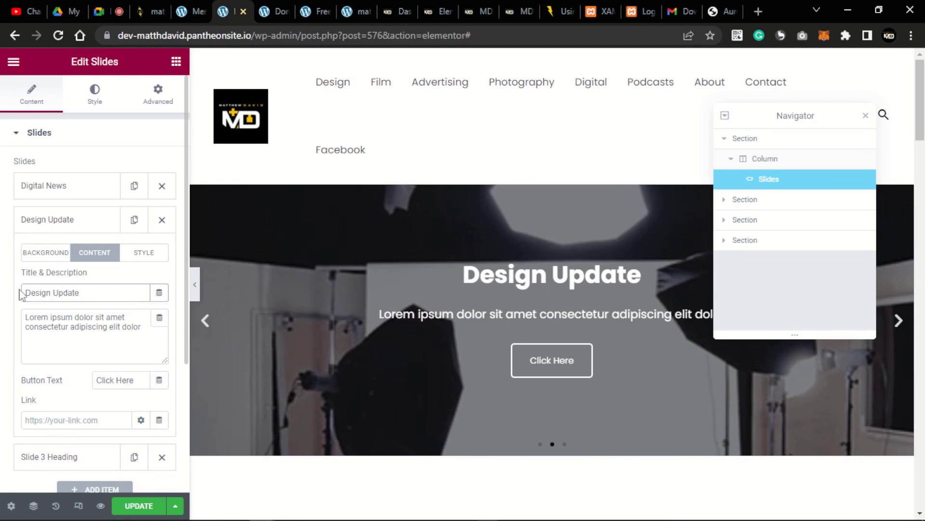
text(s)
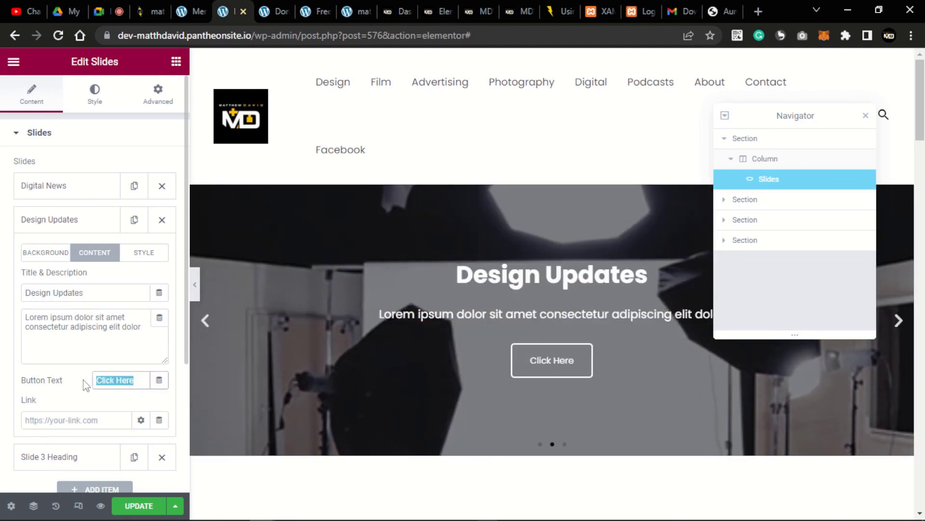
text(Read)
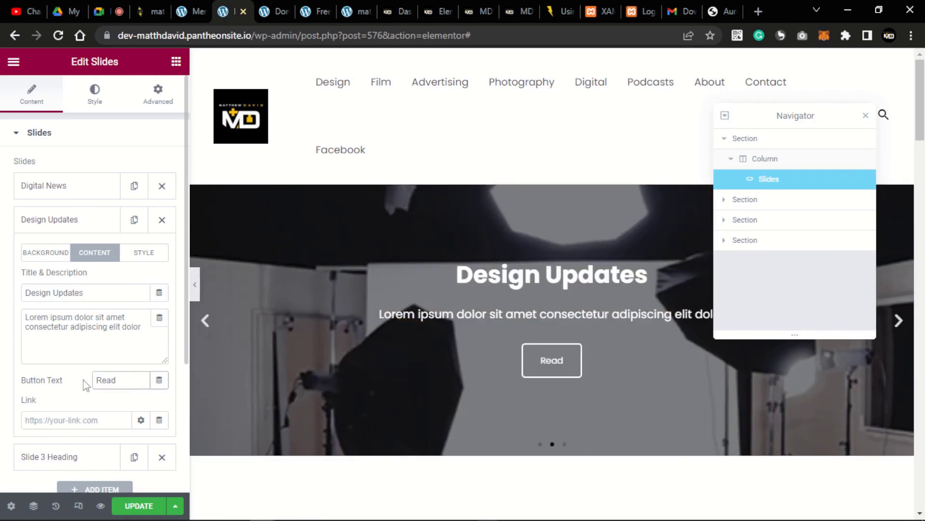
text( Articles)
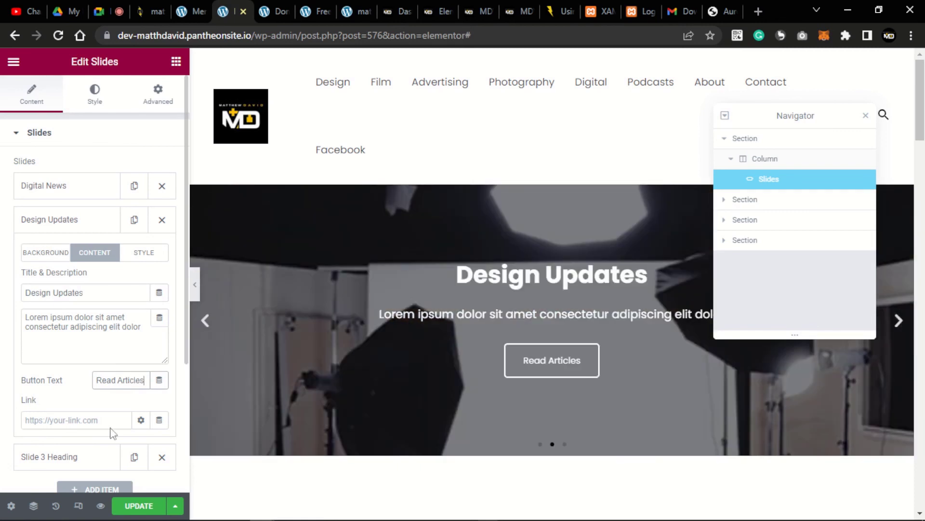
- Check the third slide of the MDWordpress site's slider for reference, and collapse the Design Updates slide's settings in the Elementor editor
click(526, 9)
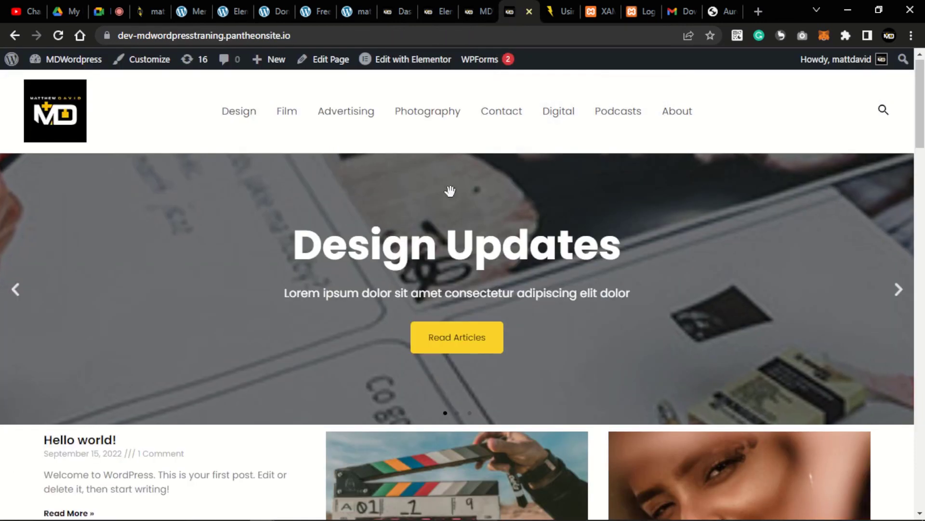
click(900, 296)
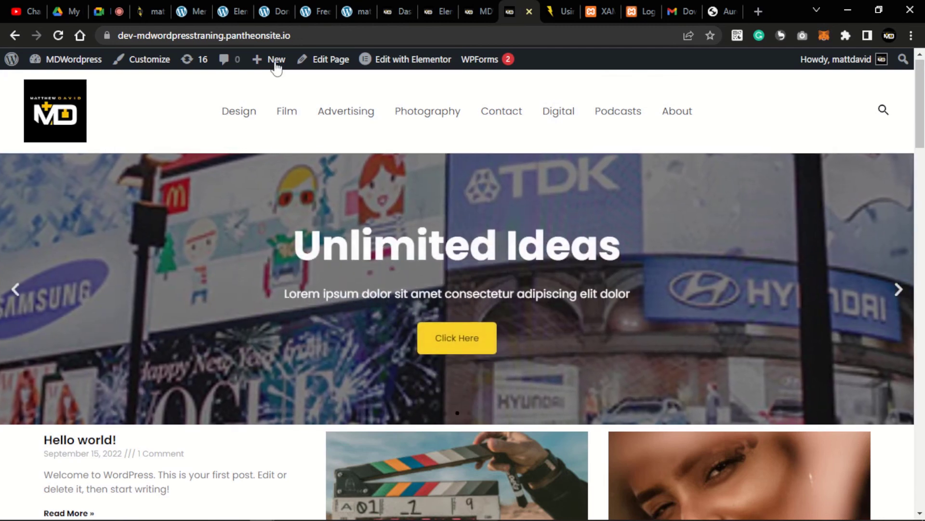
click(238, 10)
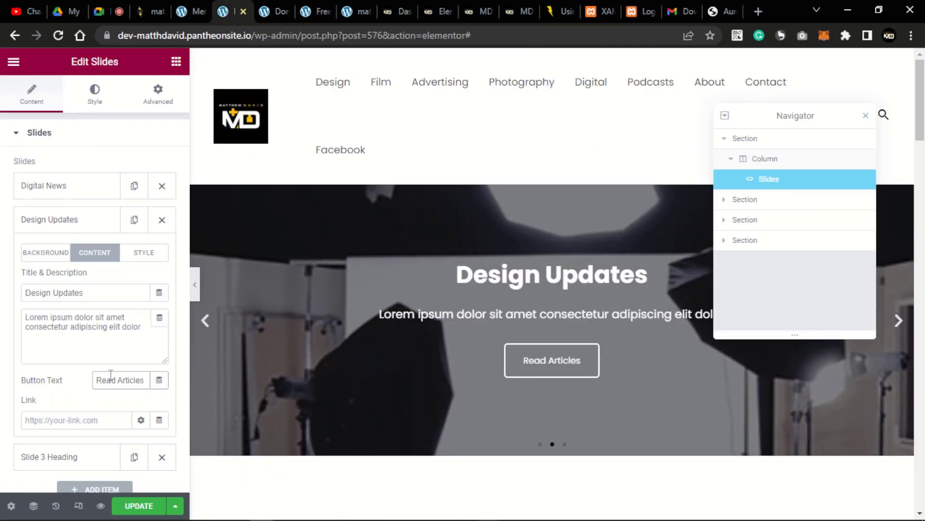
click(72, 230)
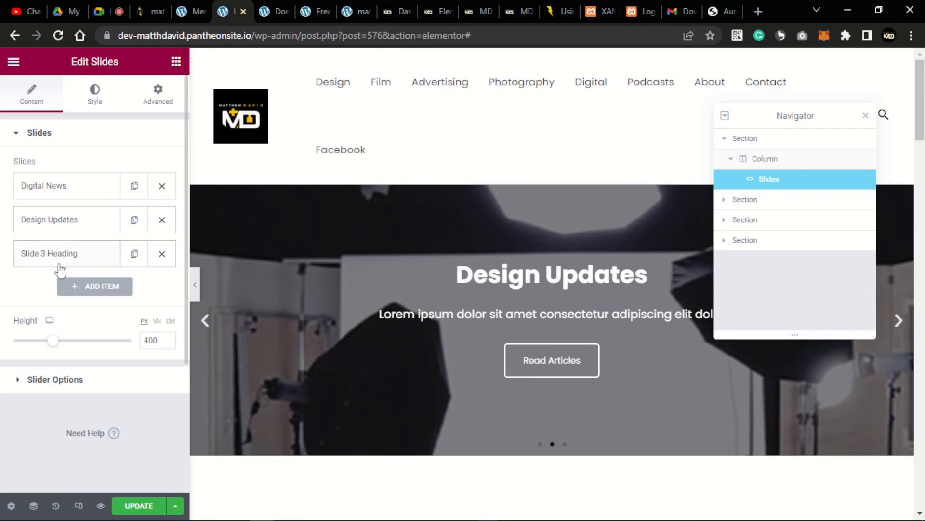
- Set slide 3's title to "Unlimited Ideas", keeping its placeholder description and button text, and collapse the slide's settings
click(58, 261)
scroll(97, 337, down, 3)
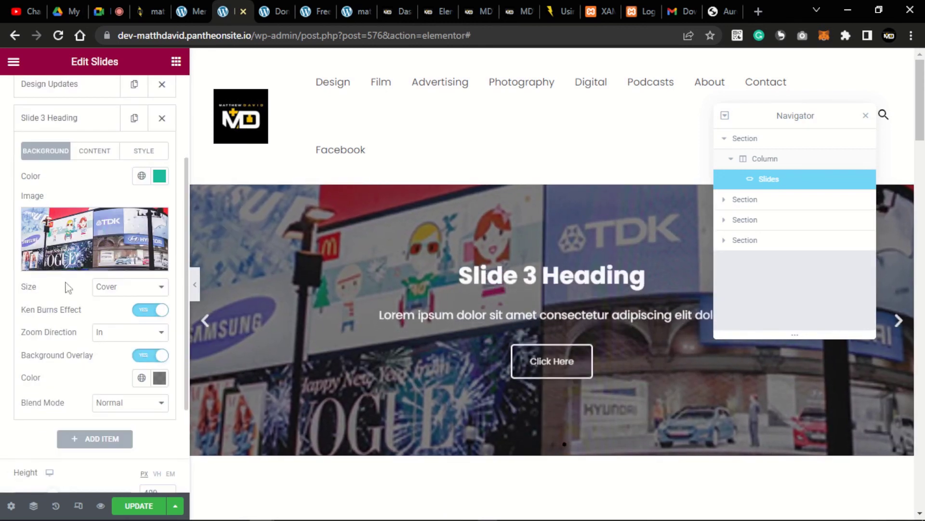
click(93, 150)
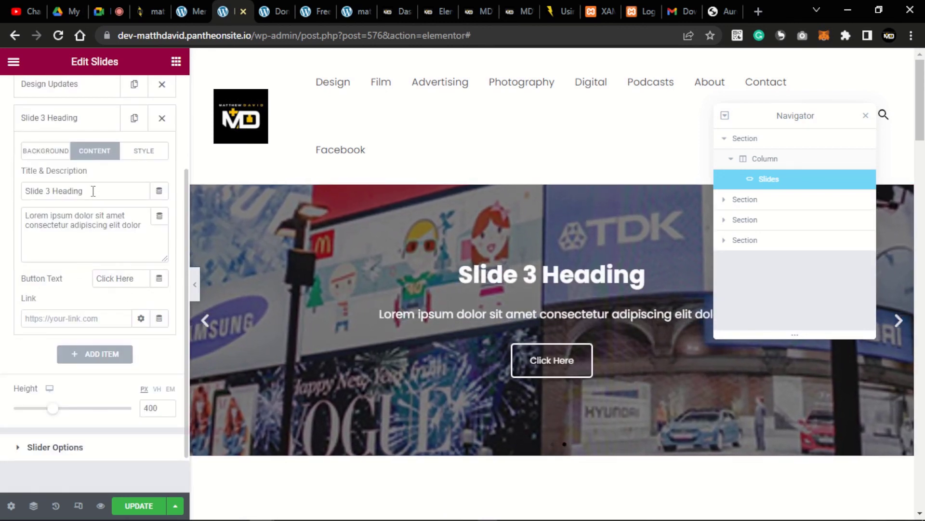
text(Unlimited)
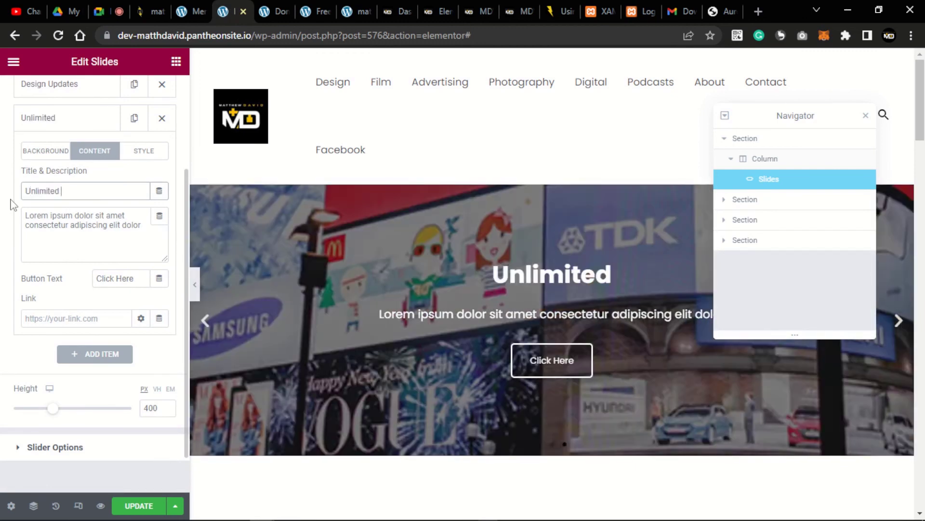
text( Idesa)
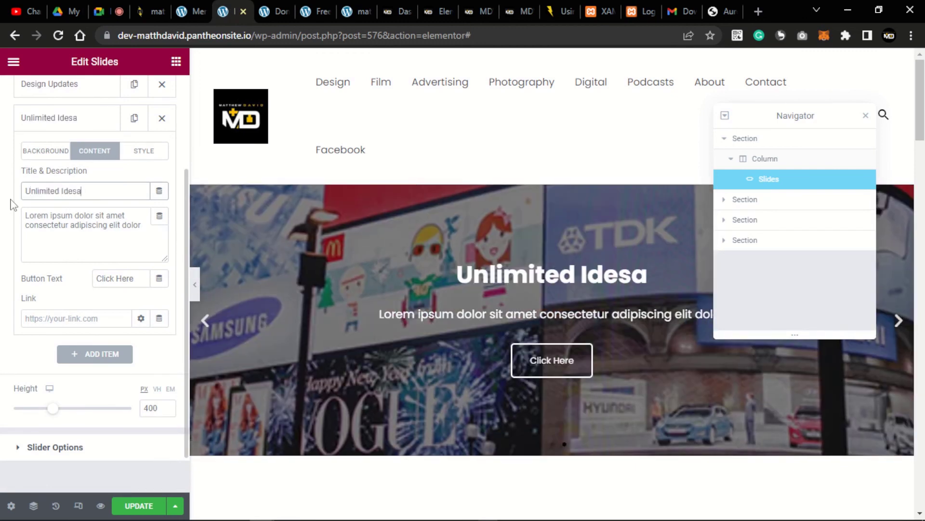
key(BackSpace)
key(BackSpace)
text(as)
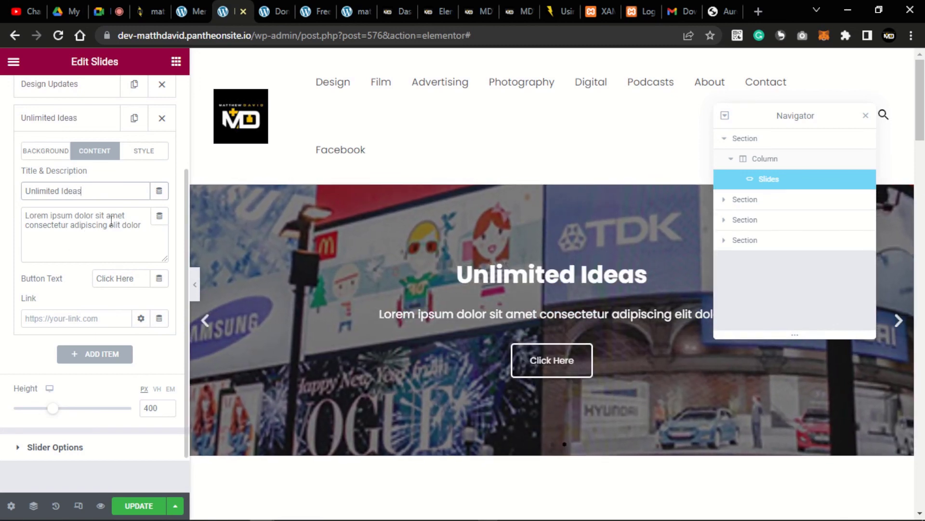
scroll(111, 219, down, 1)
scroll(112, 220, up, 4)
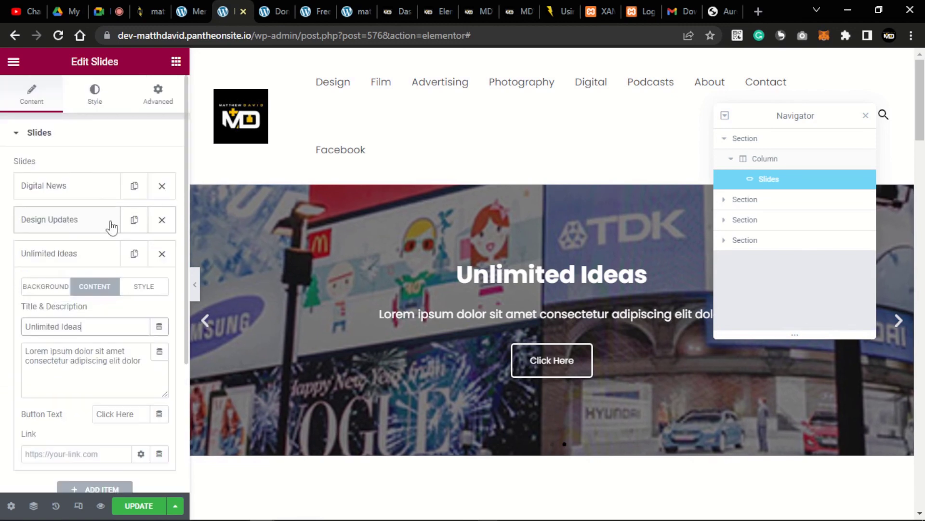
scroll(111, 219, down, 4)
scroll(112, 220, up, 4)
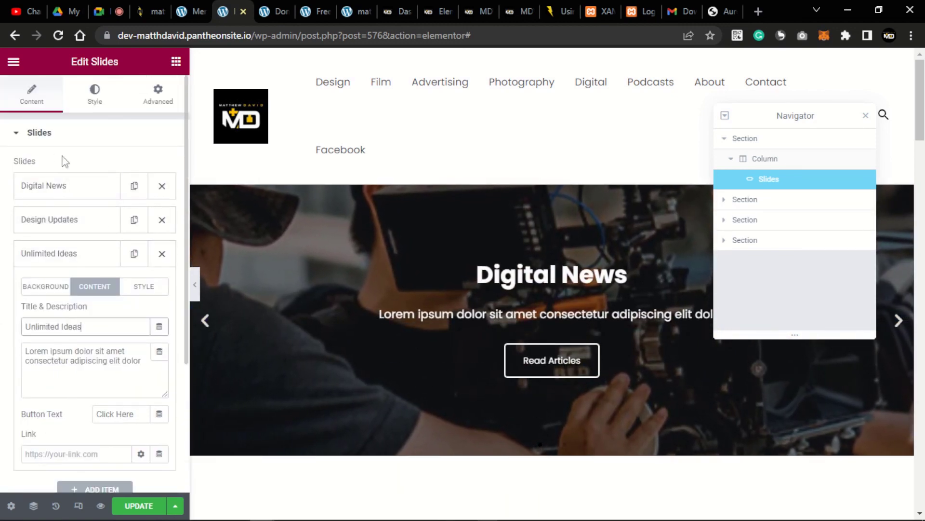
click(64, 260)
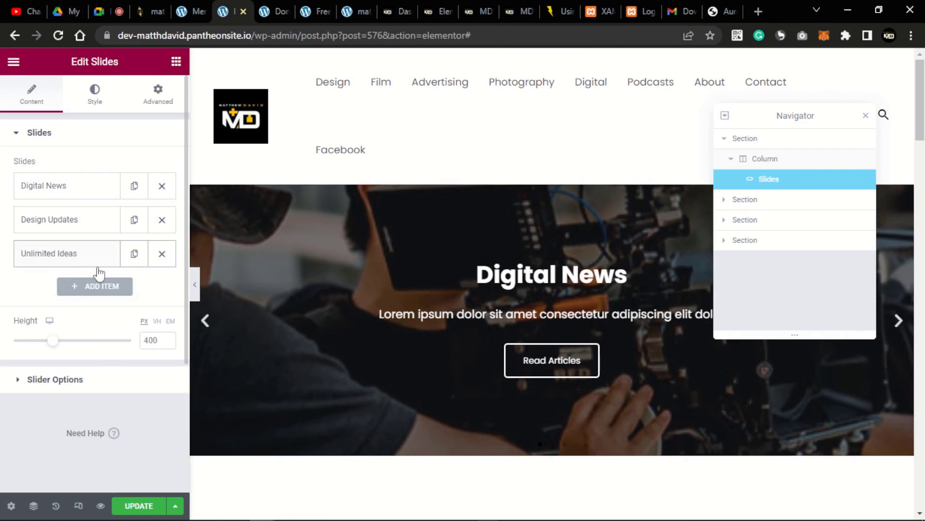
- Set the typography size of the slide titles to 57 px in the Slides widget's title style
click(94, 92)
scroll(51, 225, down, 2)
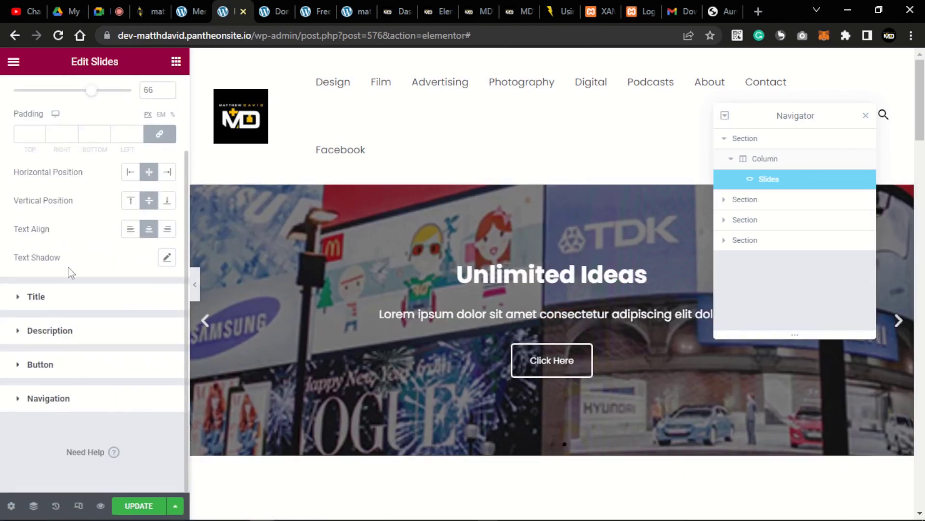
click(22, 297)
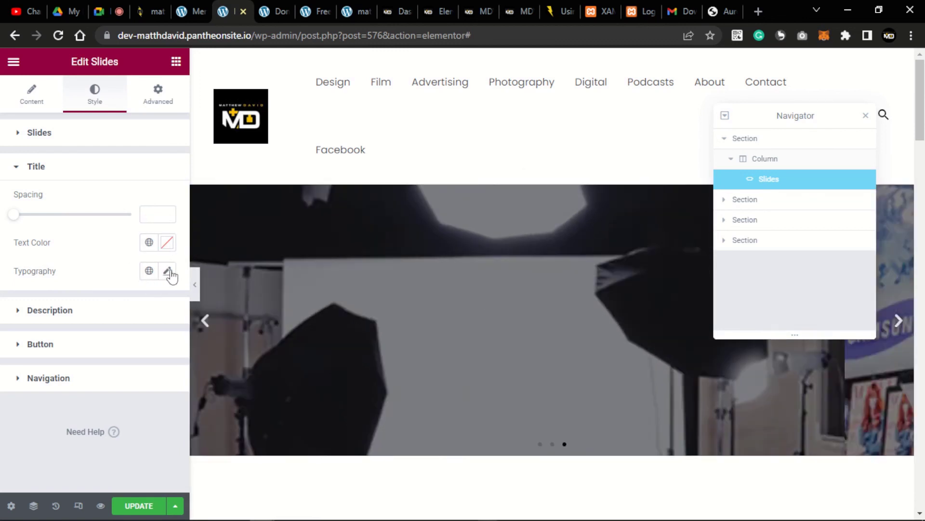
click(167, 272)
scroll(87, 321, down, 3)
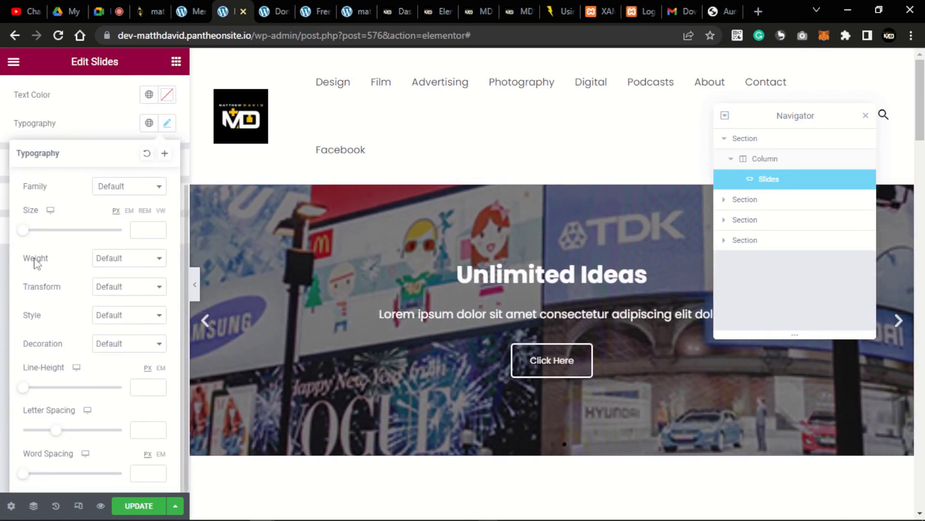
click(30, 230)
drag(30, 230, 54, 239)
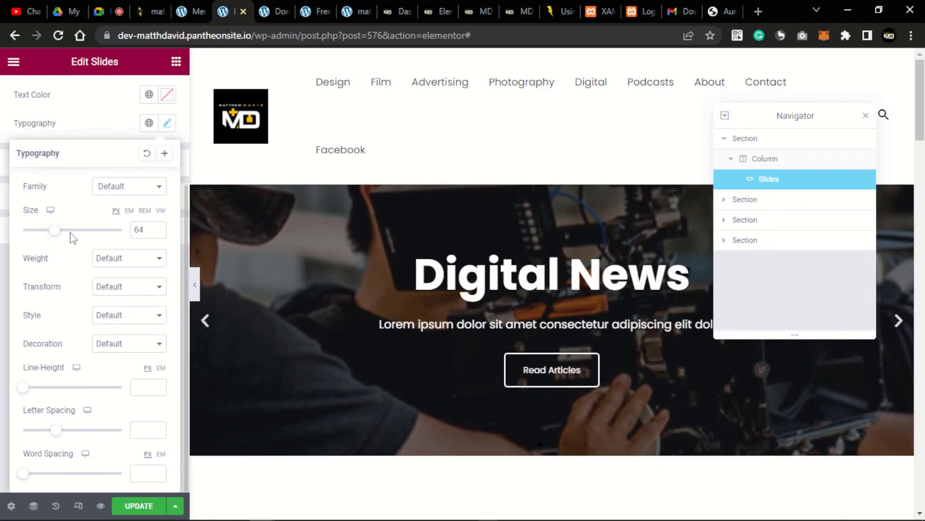
click(66, 129)
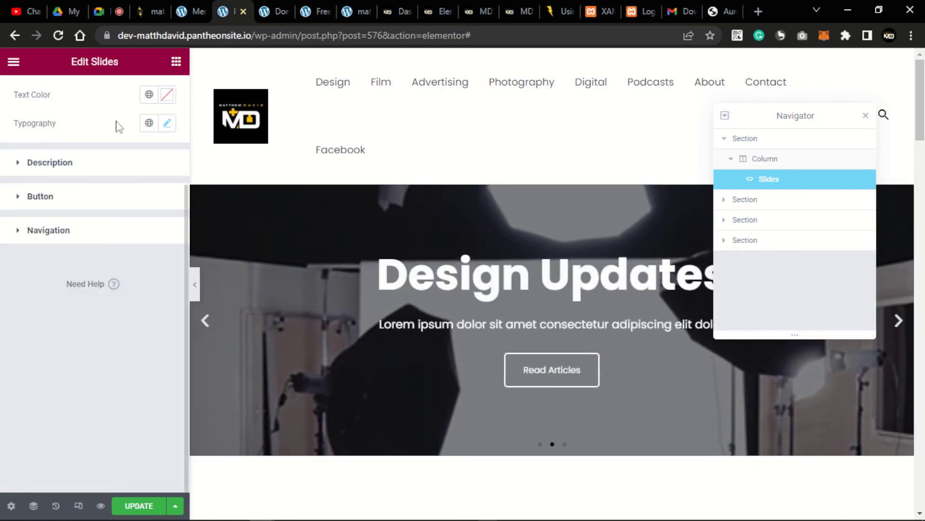
click(168, 125)
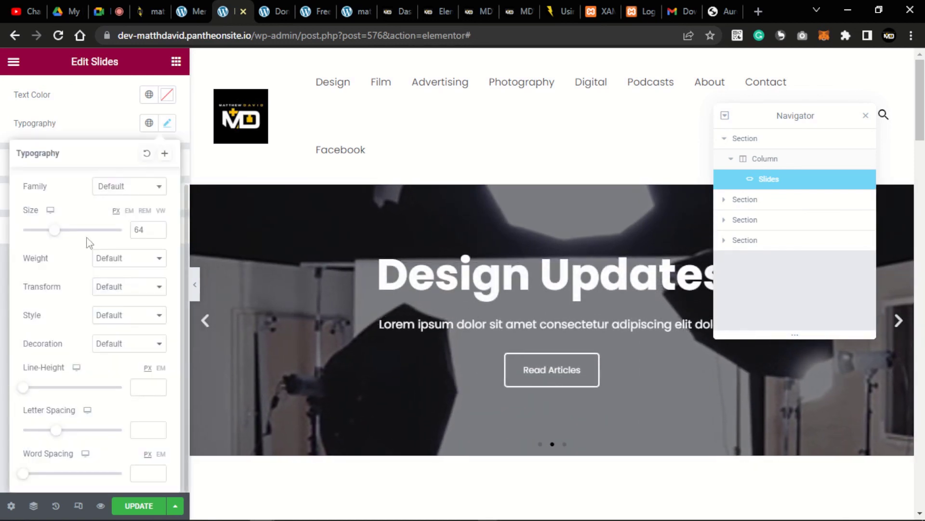
drag(56, 233, 53, 235)
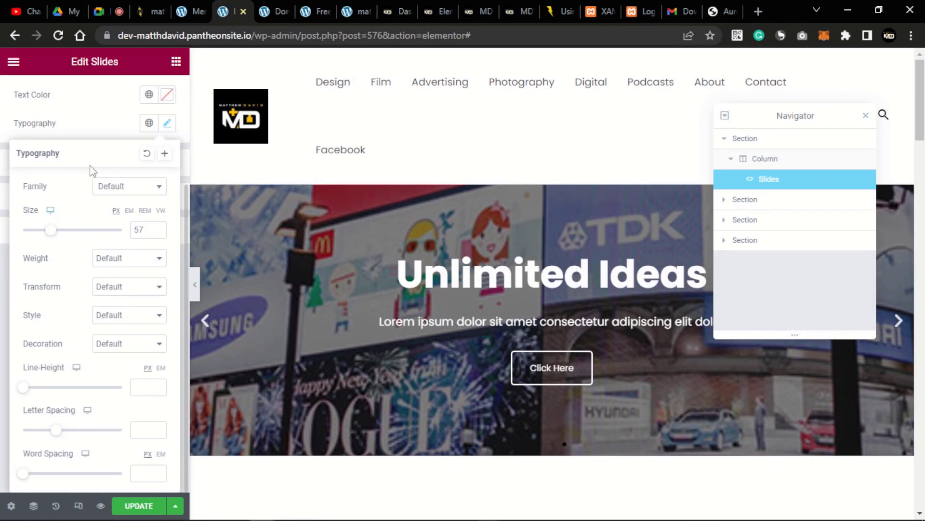
click(86, 137)
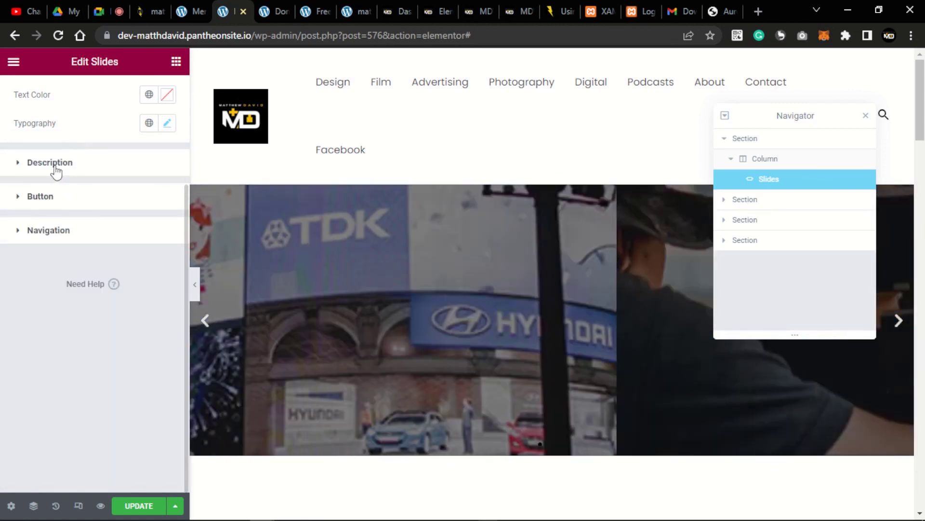
- Examine the description style's text color options, covering both the custom color picker and the global colors
click(62, 199)
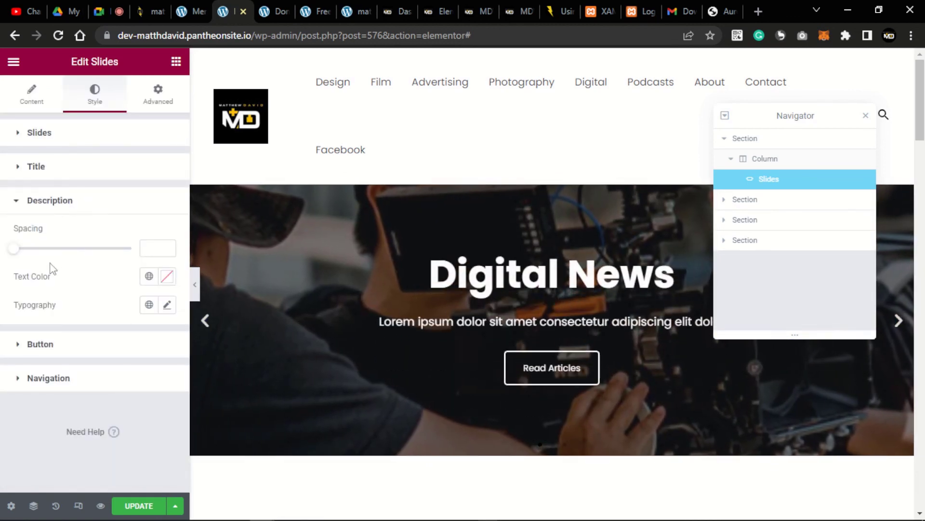
click(19, 203)
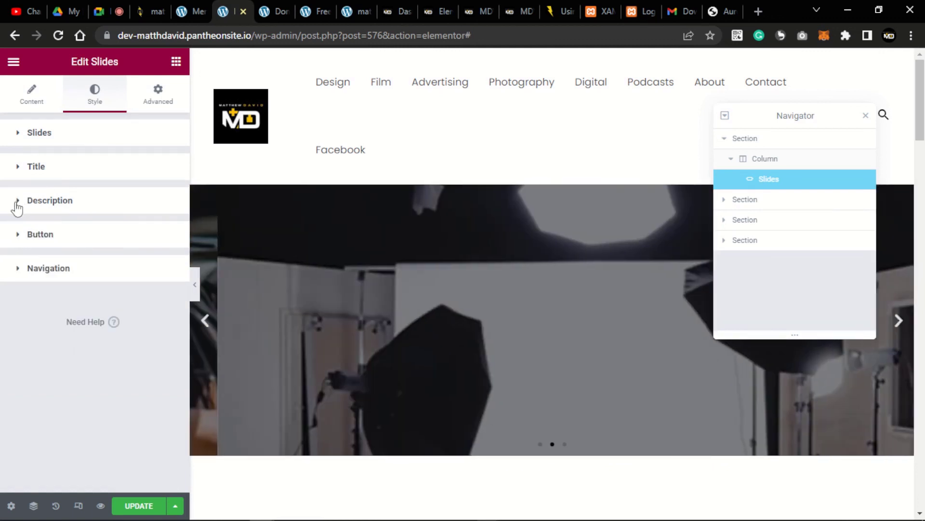
click(22, 201)
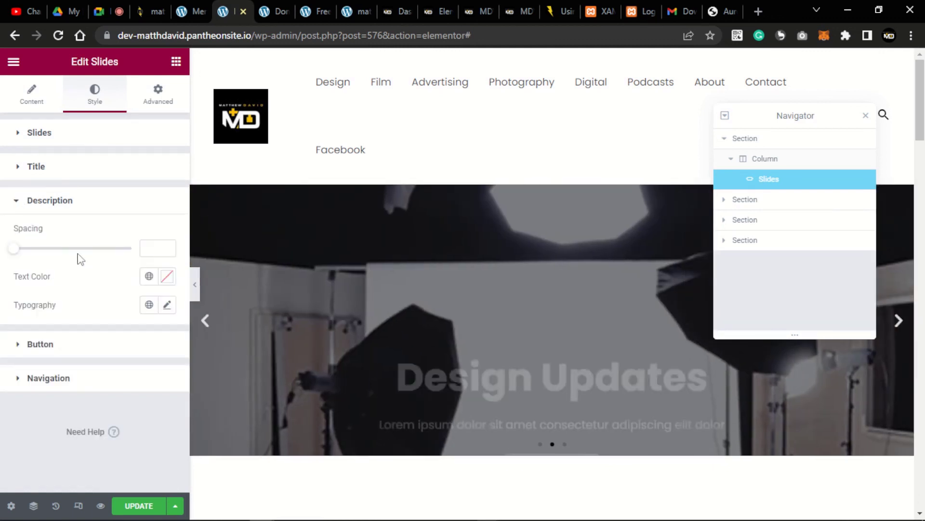
click(166, 279)
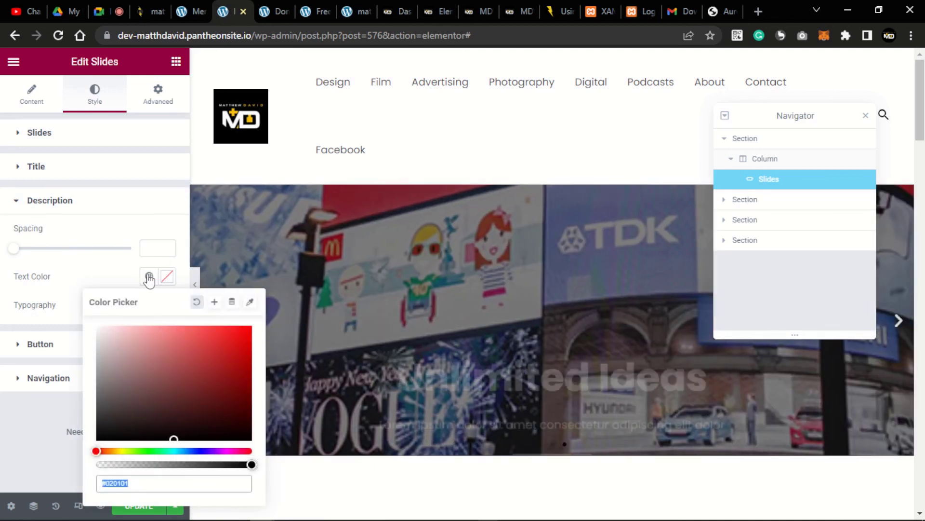
click(167, 278)
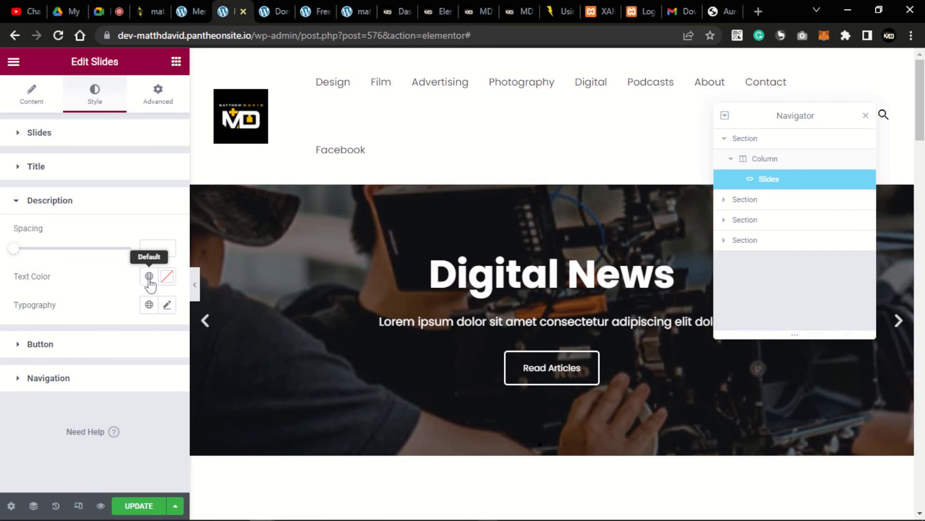
click(150, 282)
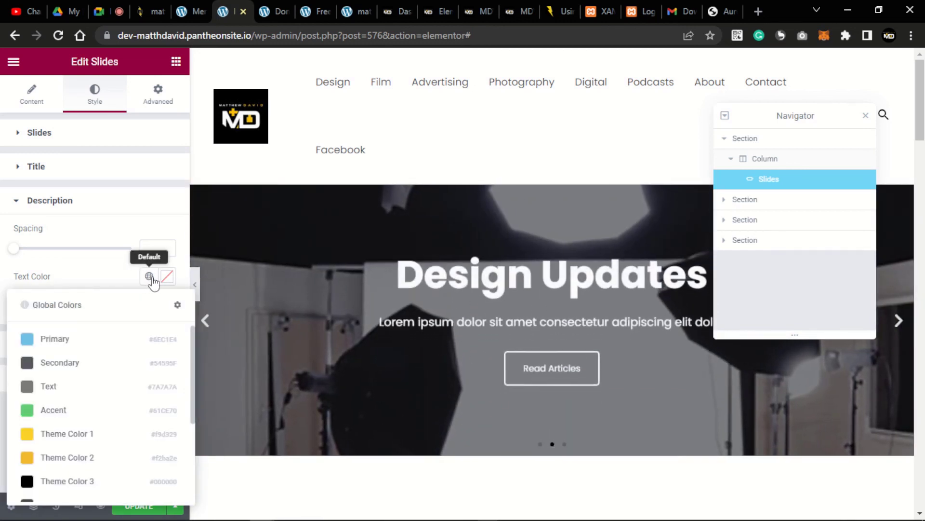
click(149, 279)
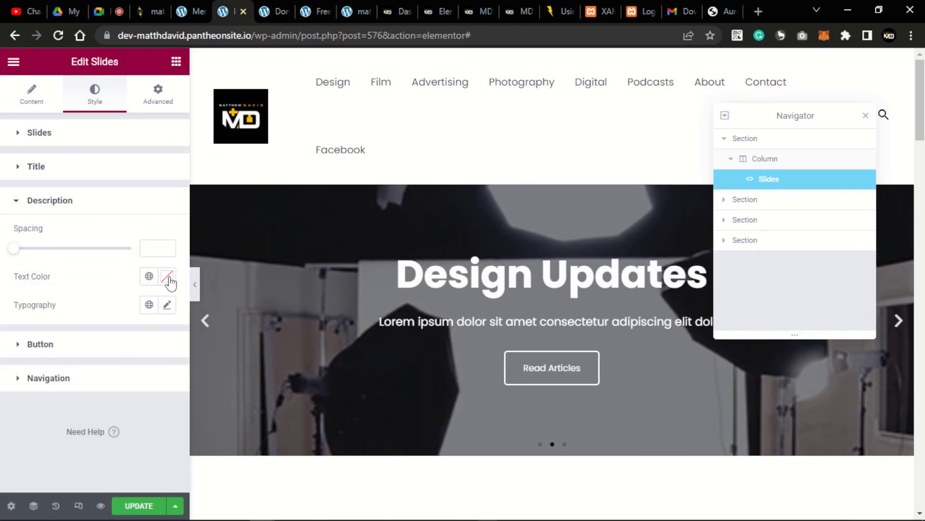
click(167, 277)
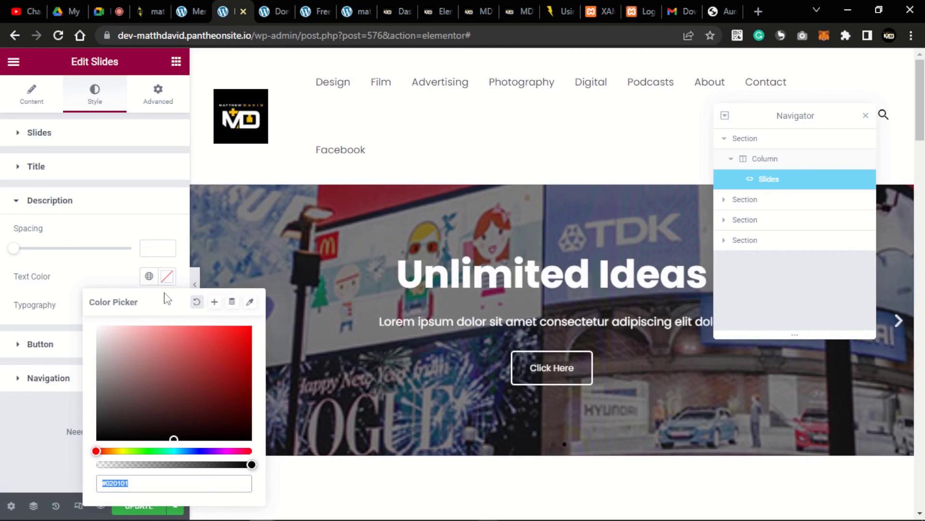
click(148, 284)
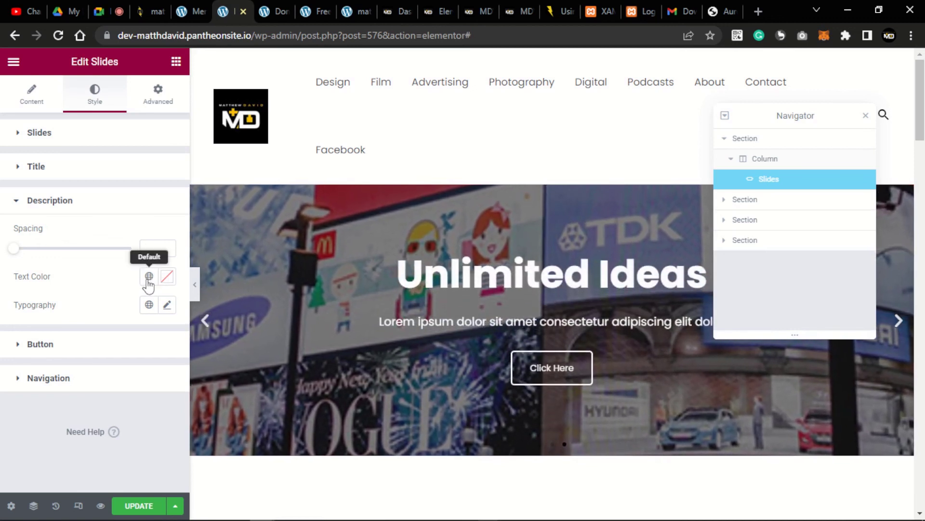
- Try the global color Theme Color 1 as the text color of the slide descriptions
click(149, 277)
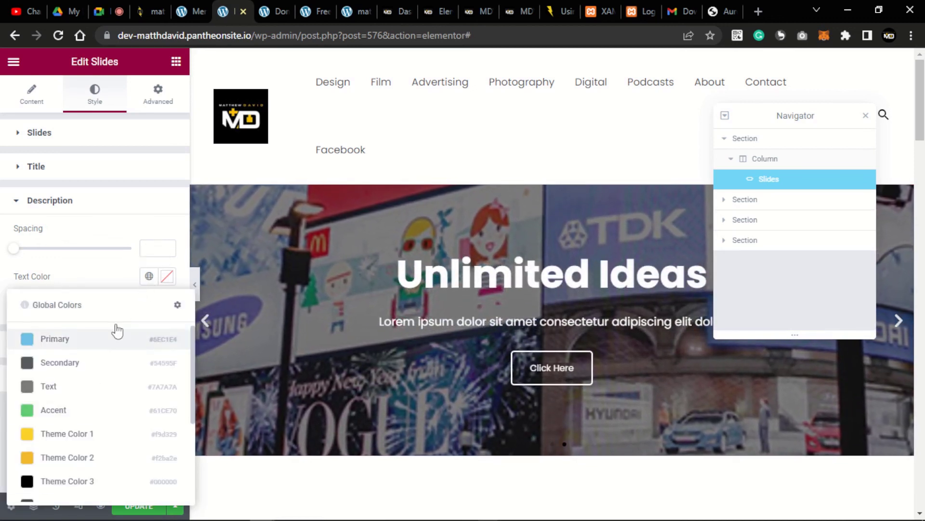
click(148, 280)
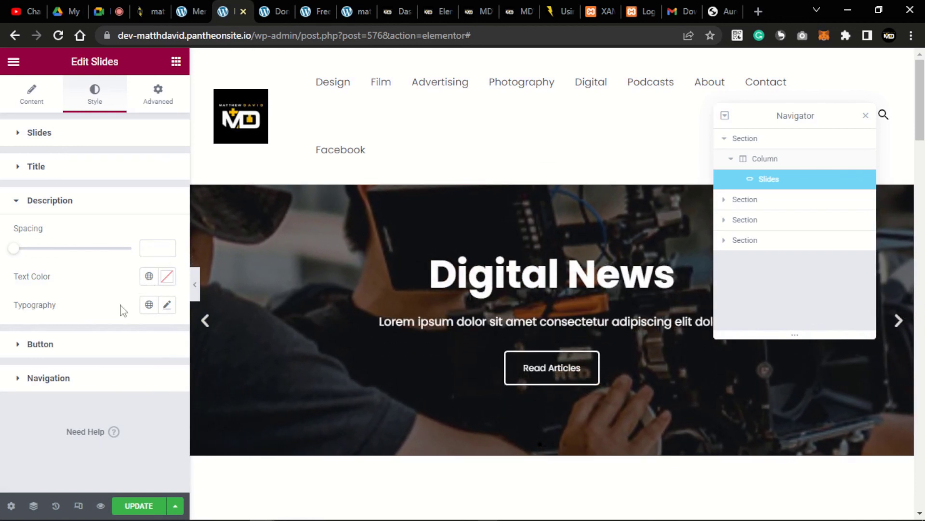
click(151, 279)
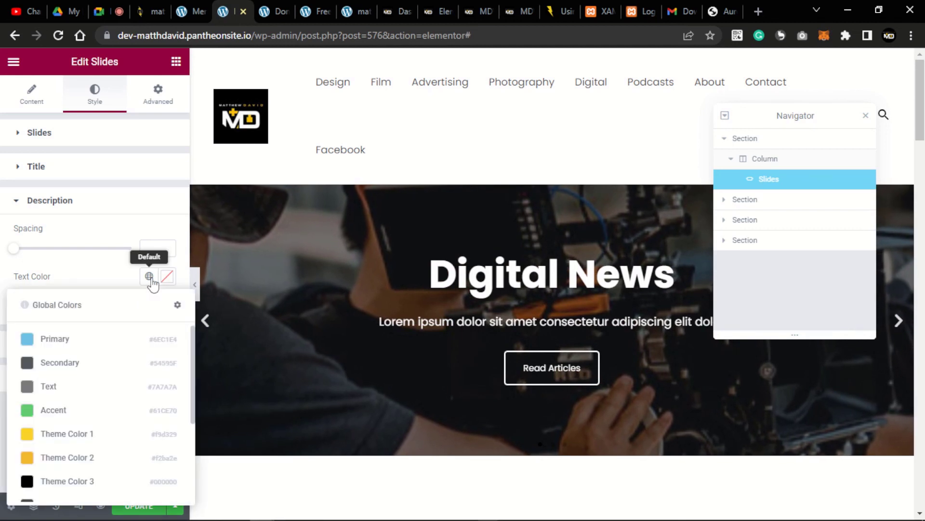
click(66, 437)
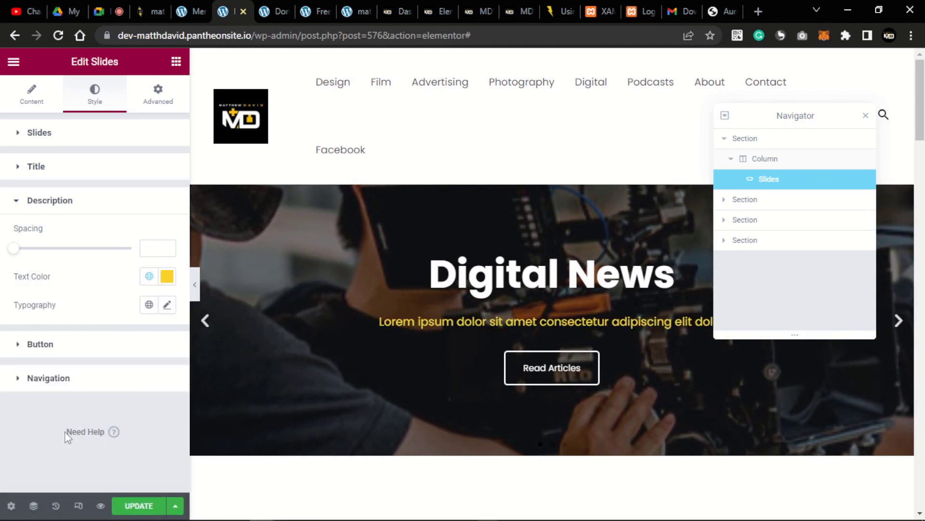
- Set the slide descriptions' text color to a custom near-white, about #F2F1EE
click(149, 278)
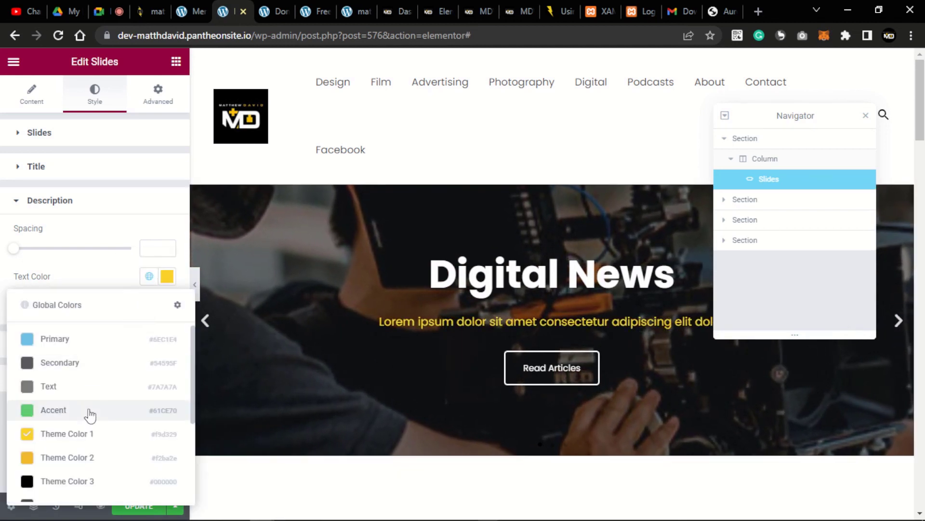
click(167, 276)
drag(110, 358, 74, 309)
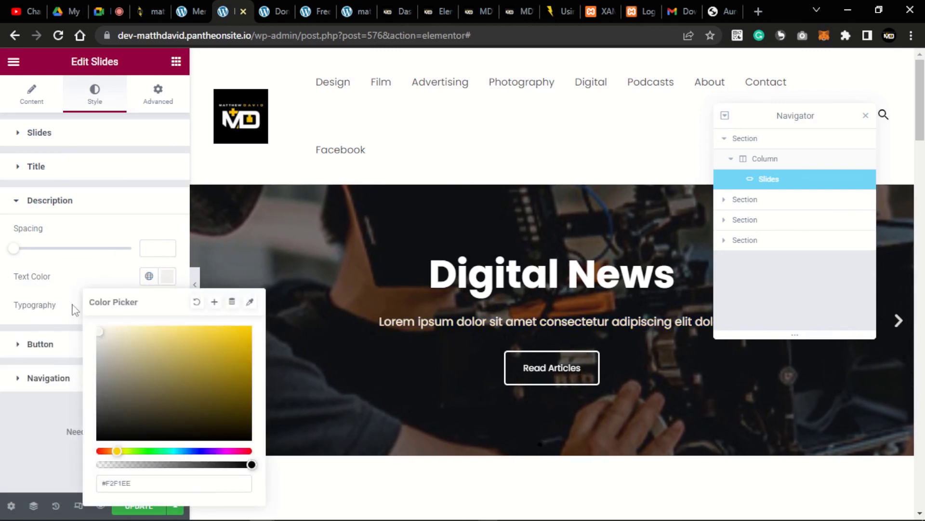
- Set the size of the slide buttons to Extra Large in the Slides widget's button style
click(91, 264)
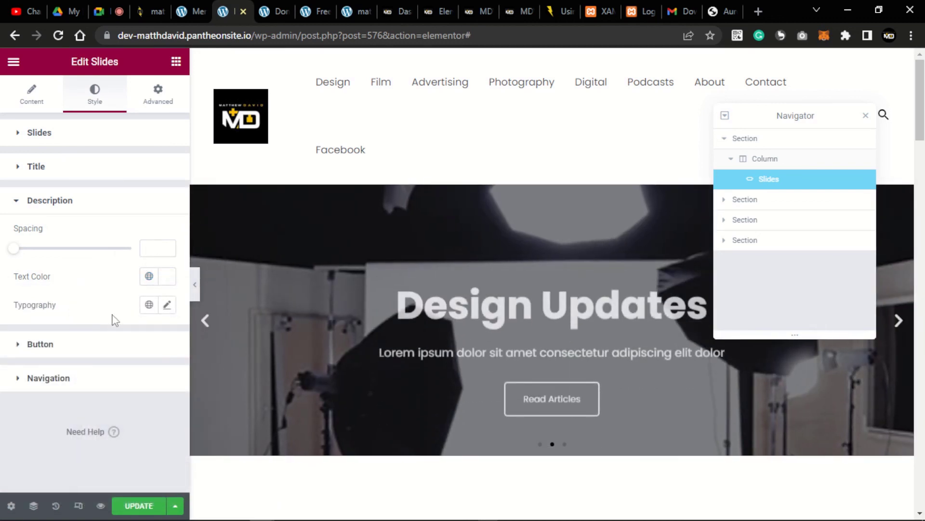
click(21, 204)
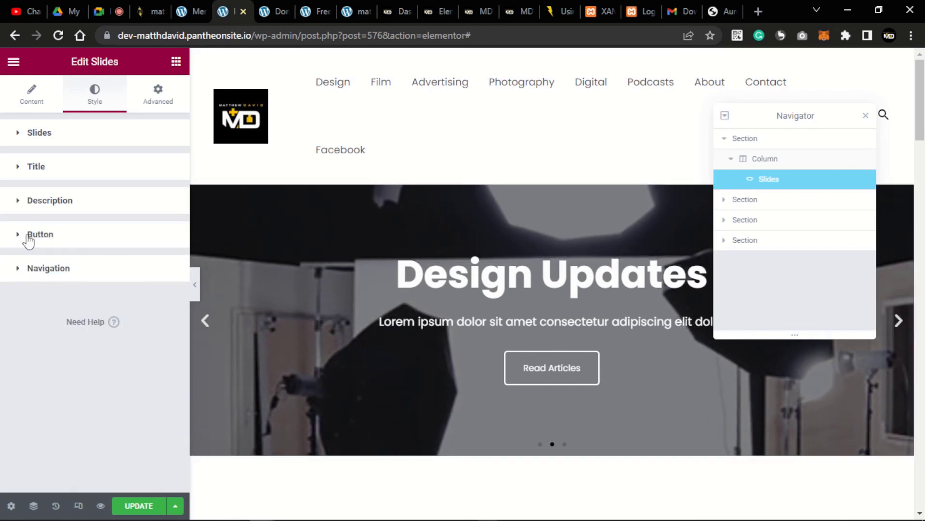
click(68, 235)
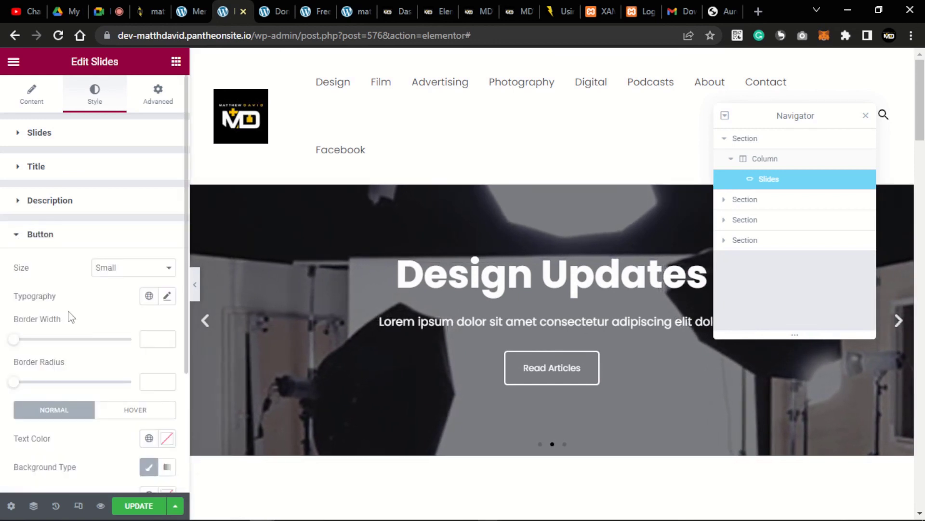
scroll(74, 306, down, 3)
click(134, 132)
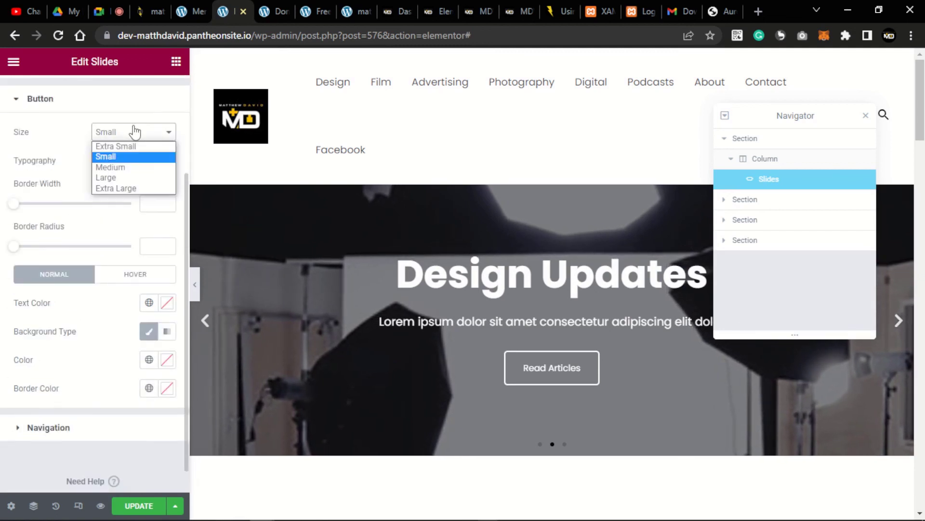
click(119, 186)
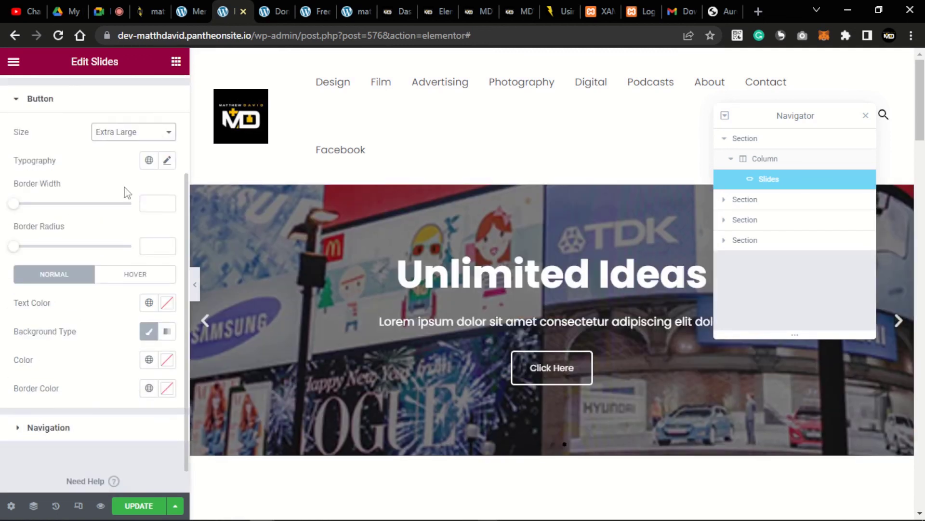
click(137, 139)
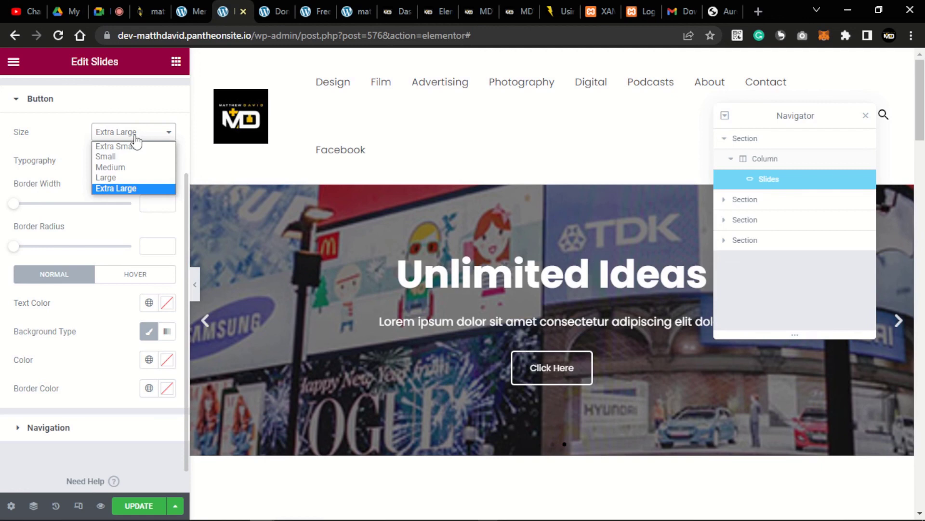
click(124, 189)
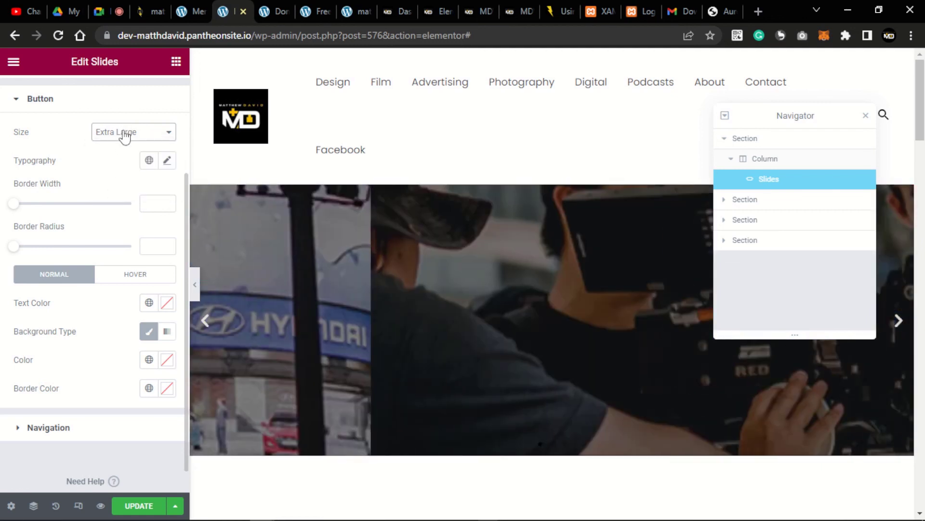
- Try the Medium size for the slide buttons and return them to Extra Large
click(127, 131)
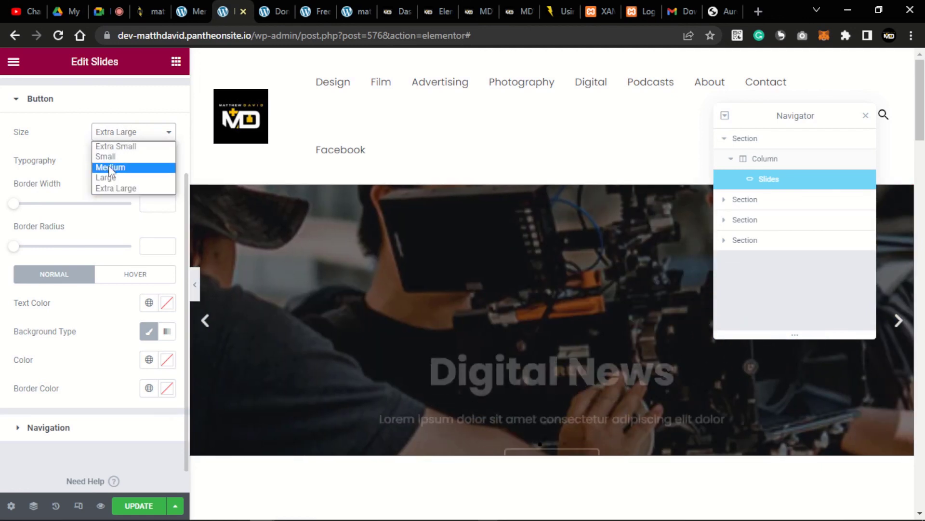
click(98, 167)
click(139, 136)
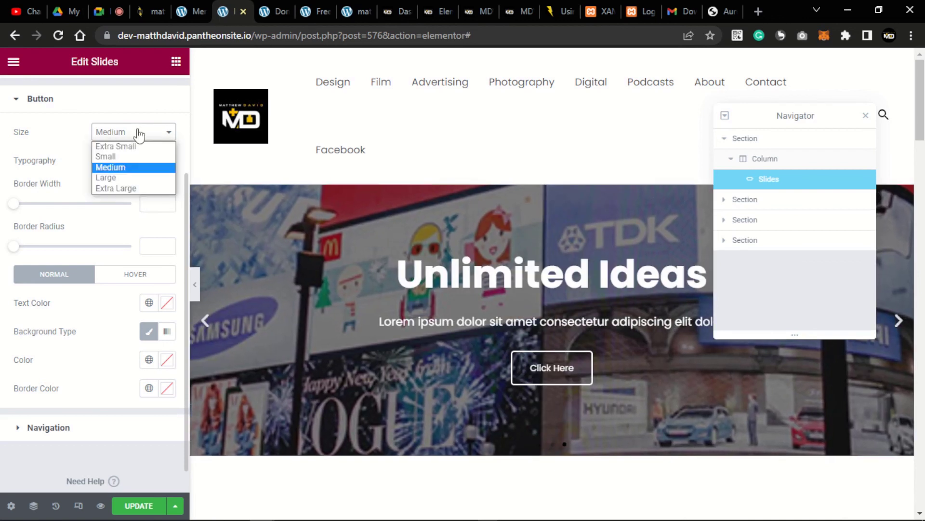
click(115, 189)
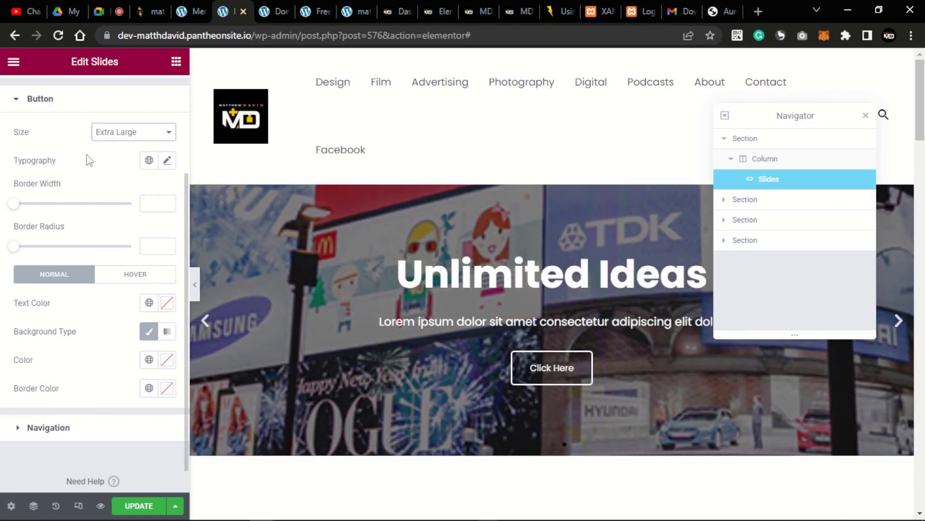
- Set the typography size of the slide buttons to 19 px
click(167, 161)
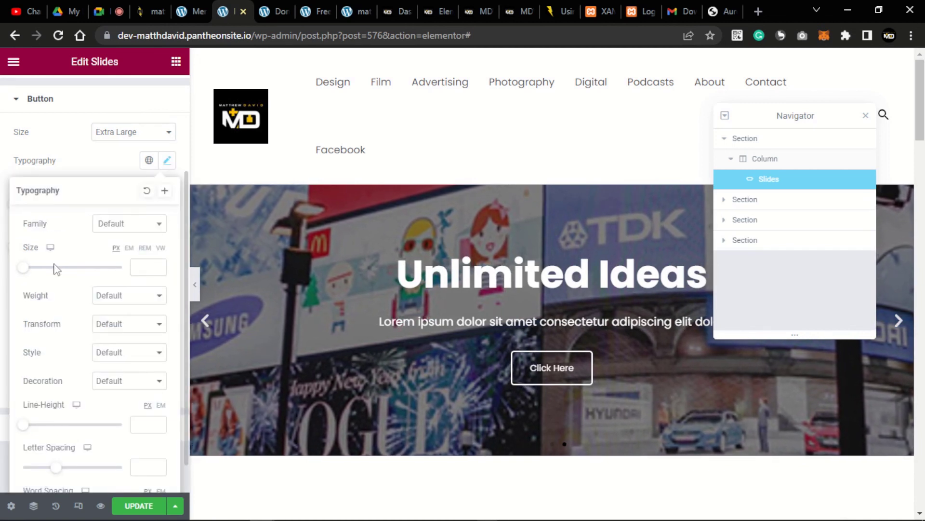
drag(27, 271, 32, 279)
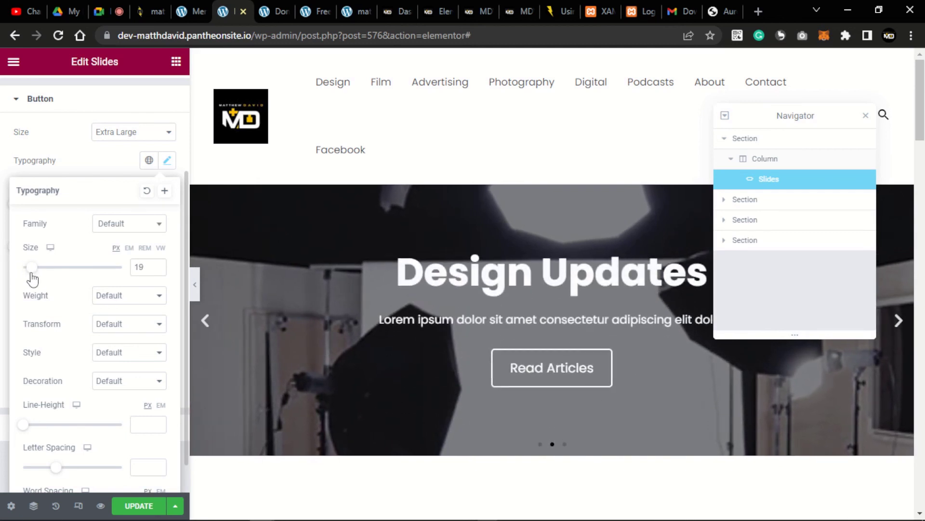
click(65, 169)
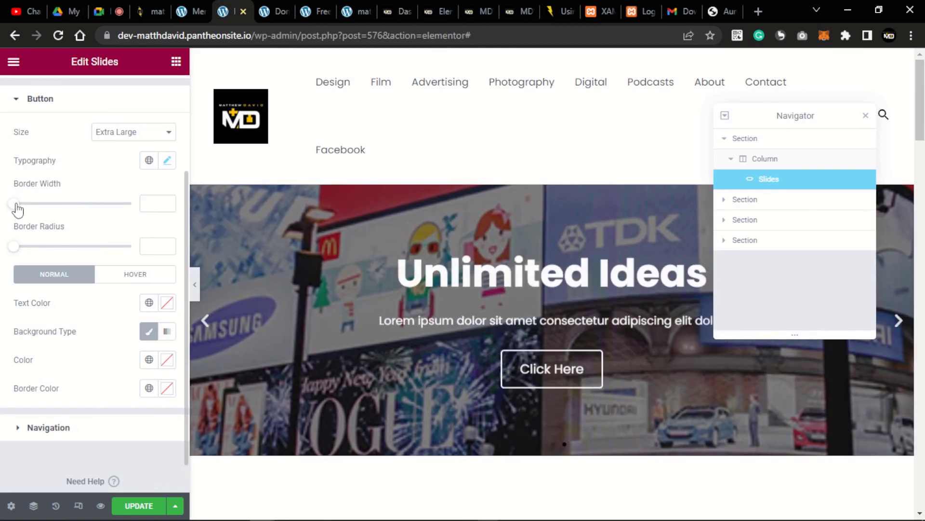
- Set the slide buttons' border width to 0 and their background color to the global Theme Color 1
mouse_move(18, 209)
mouse_down()
mouse_move(49, 208)
mouse_move(5, 211)
mouse_up()
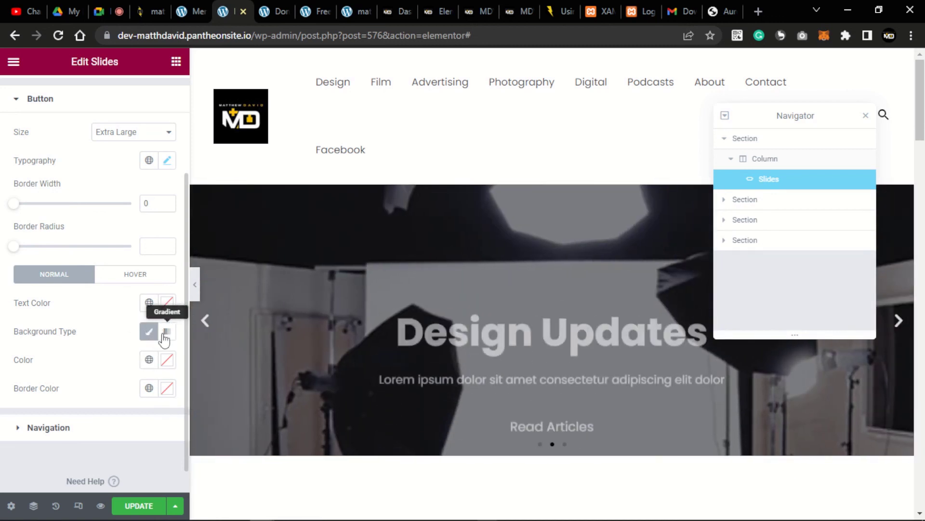
click(150, 361)
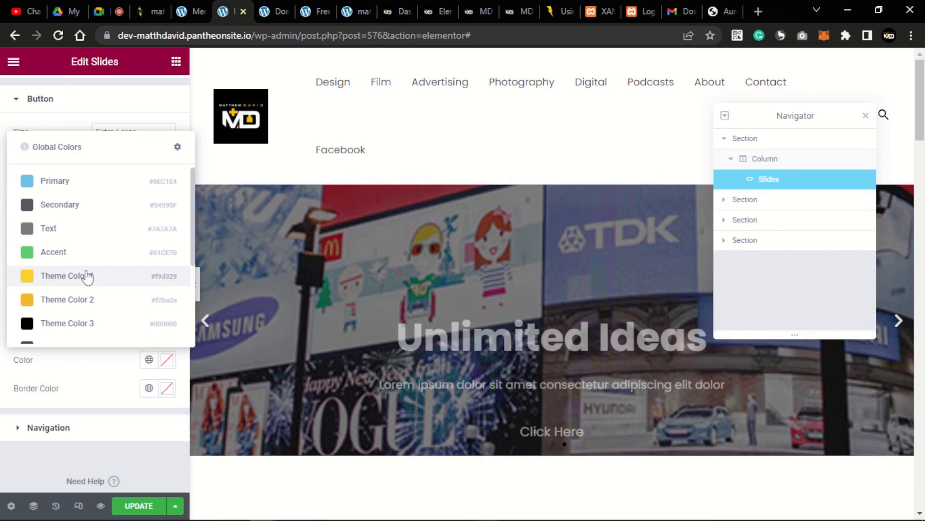
click(87, 277)
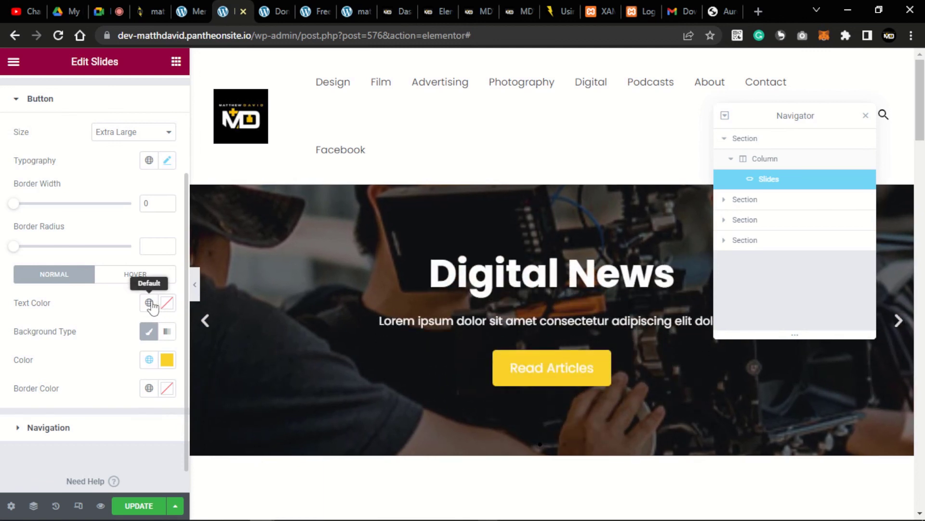
- Try the global color Theme Color 5 as the text color of the slide buttons
click(149, 302)
scroll(46, 248, down, 3)
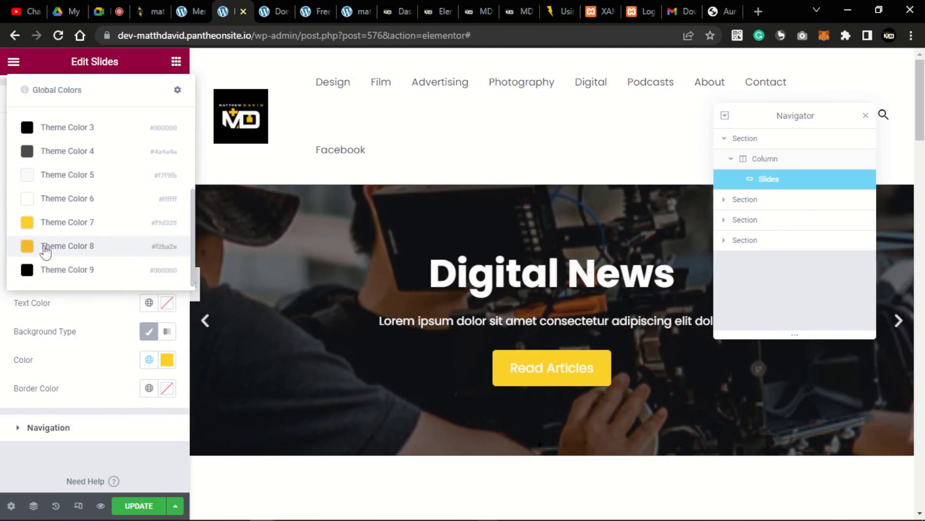
click(68, 175)
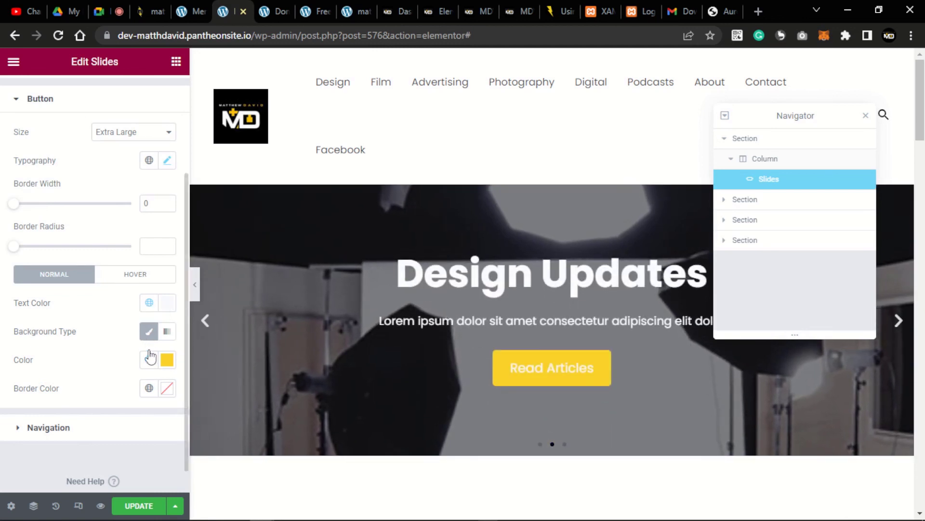
- Set the slide buttons' text color to the global black Theme Color 3 and close the button style settings
click(149, 302)
scroll(52, 242, down, 3)
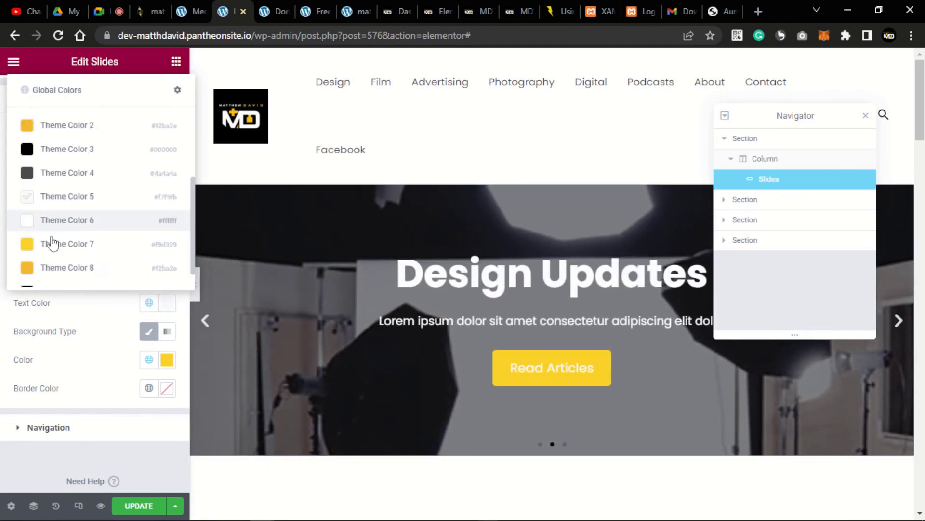
scroll(52, 242, down, 1)
click(64, 127)
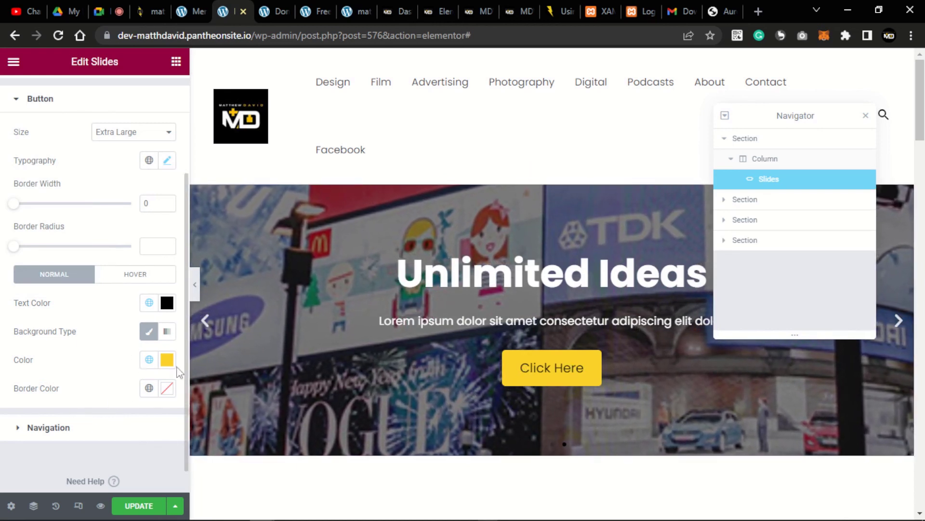
scroll(28, 289, up, 4)
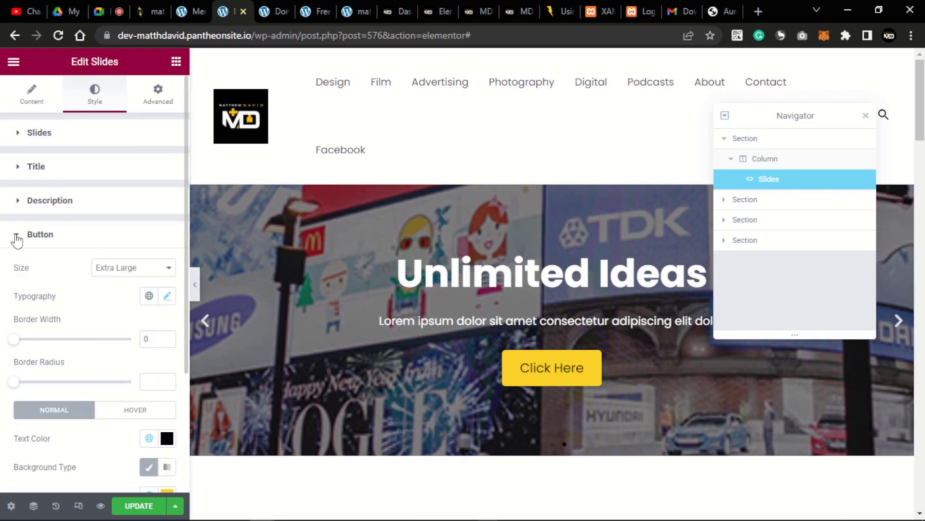
click(12, 235)
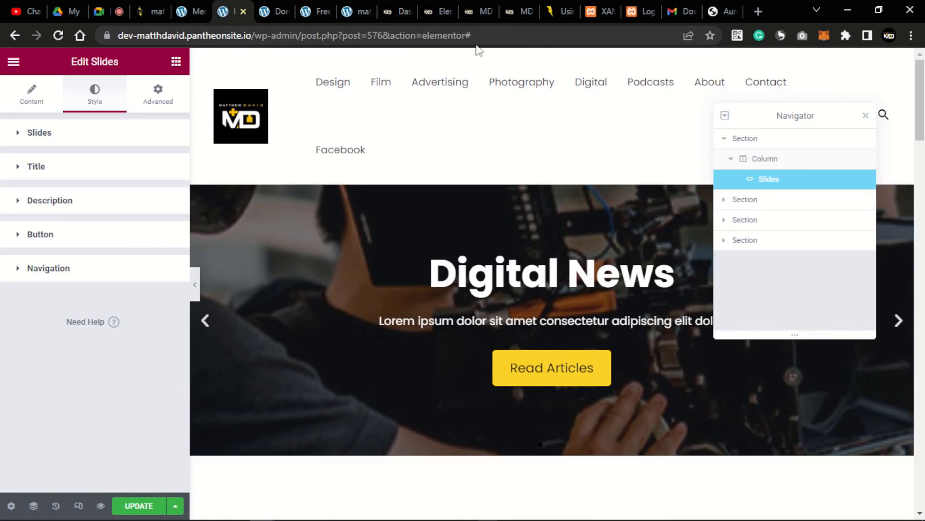
- Compare the slider with the reference one on the MDWordpress homepage, including its following slide, and return to the Elementor editor
click(512, 12)
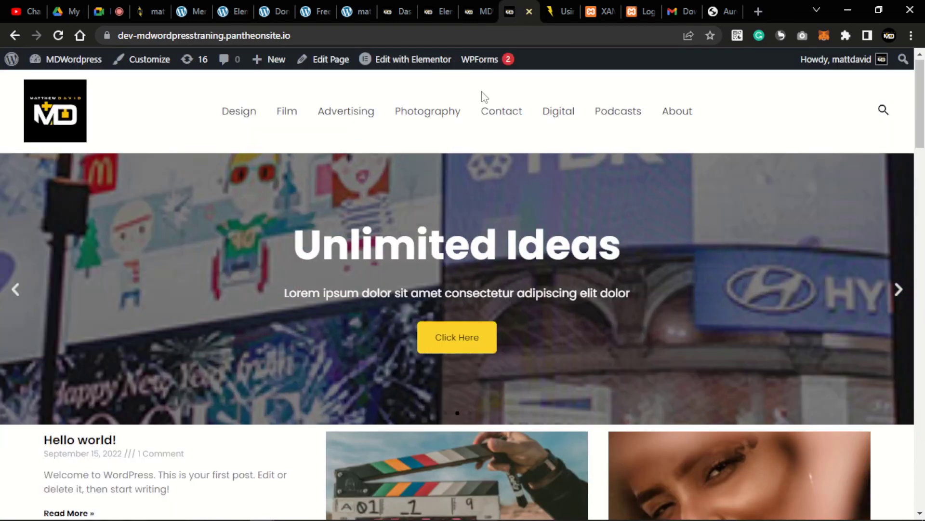
click(899, 289)
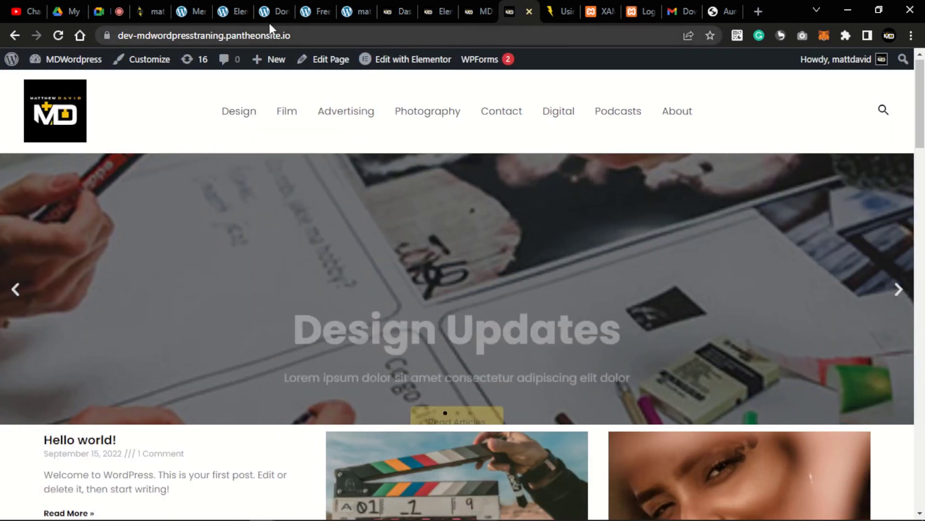
click(231, 13)
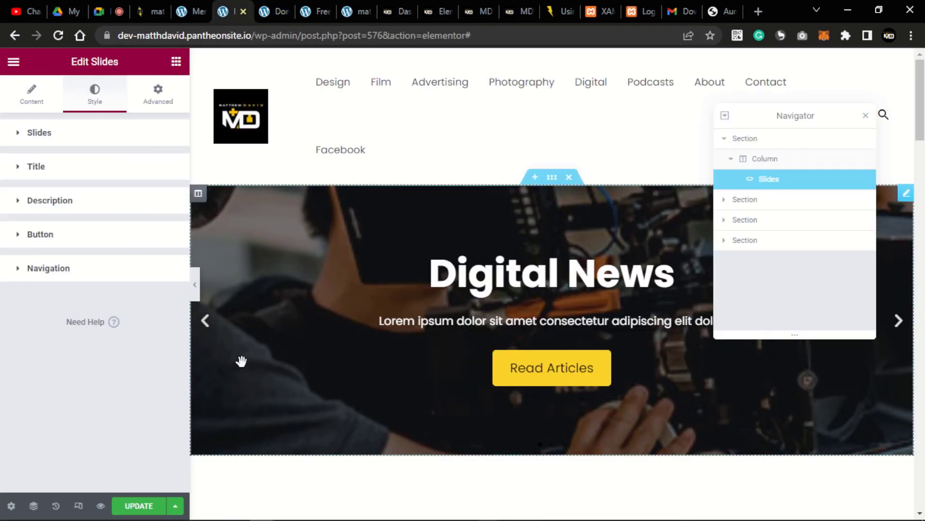
- Review the edited homepage around the slider and update the page to save the changes
scroll(332, 323, down, 5)
scroll(333, 323, up, 5)
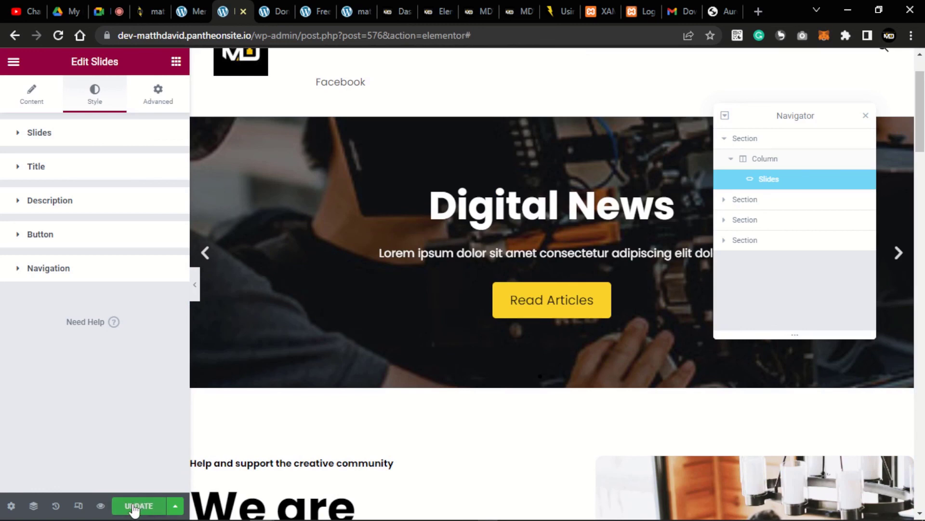
click(134, 508)
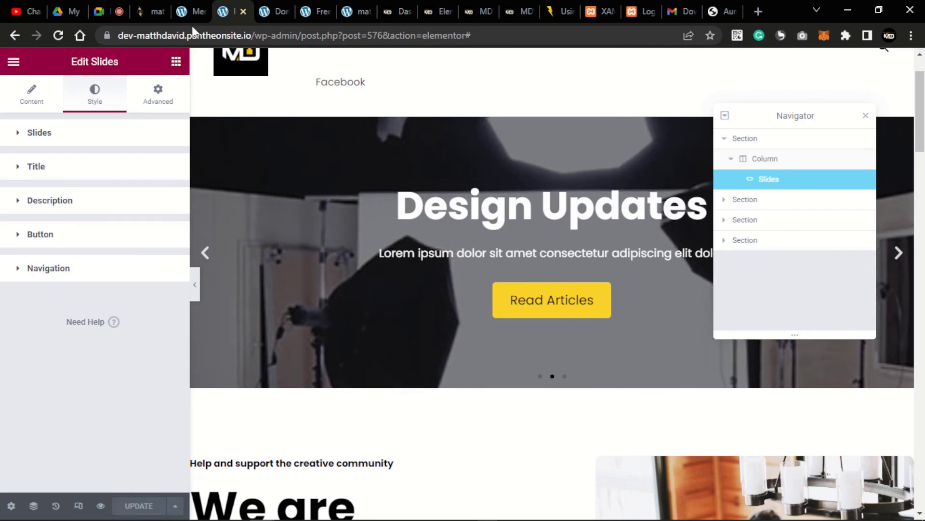
- View the site's homepage outside the editor to check the slider, then return to the Elementor editor
click(269, 10)
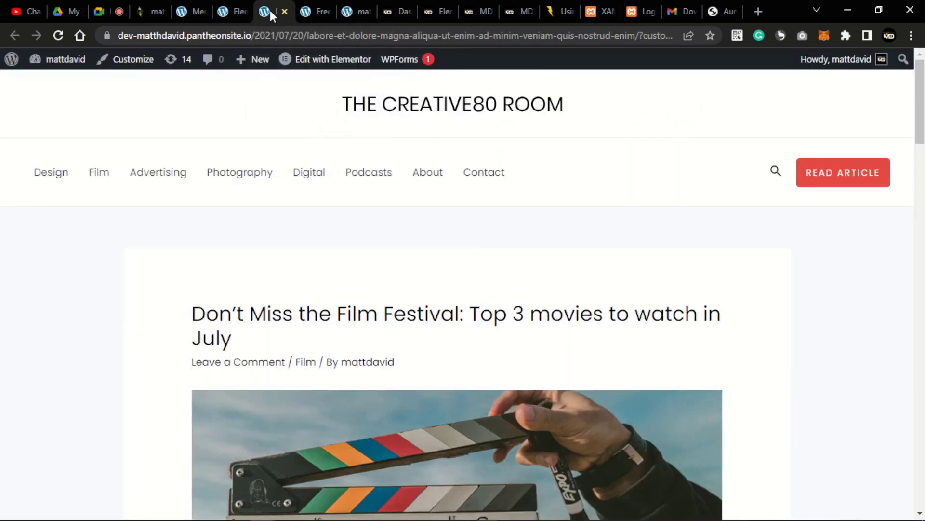
click(380, 108)
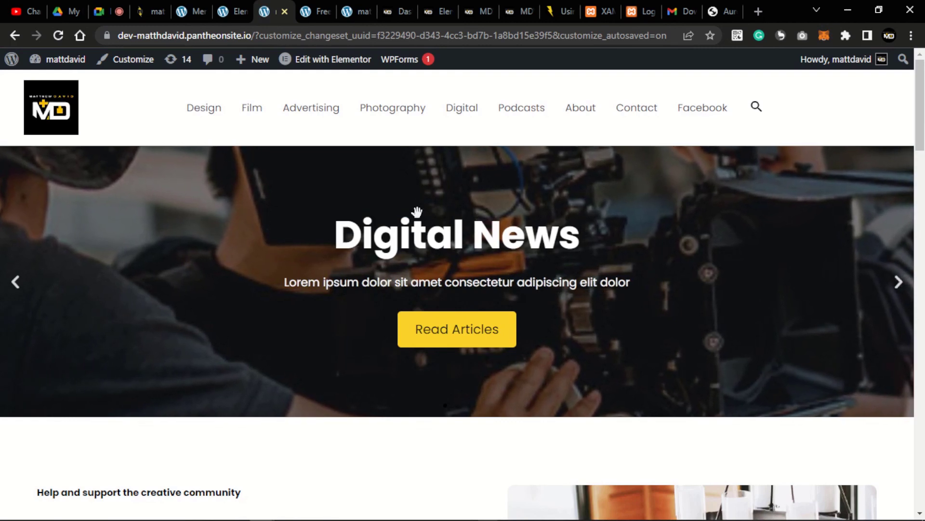
scroll(407, 214, down, 1)
scroll(408, 213, up, 1)
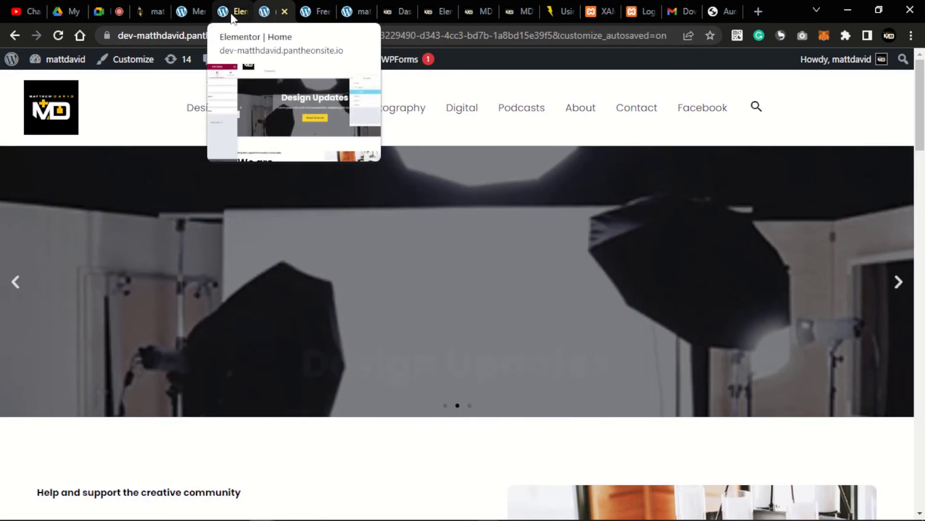
click(230, 13)
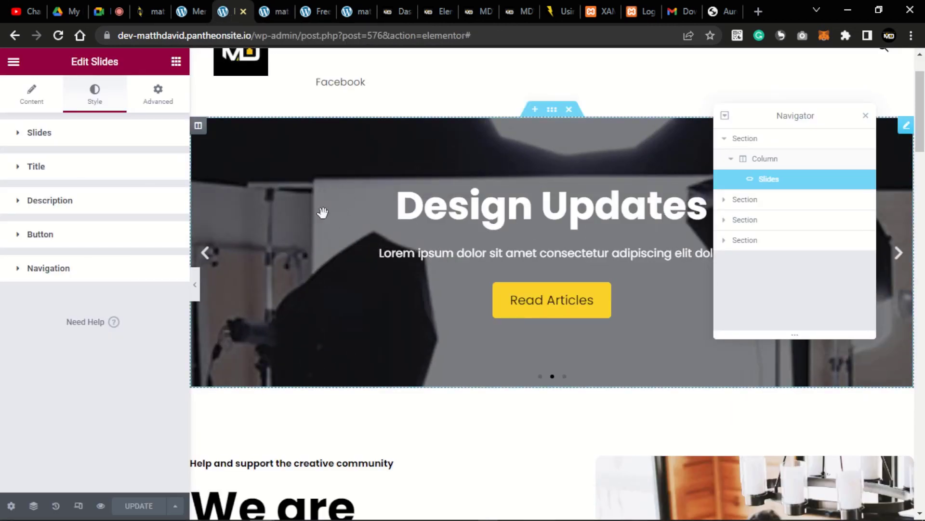
- Save the pending changes to the site's menu in the WordPress dashboard and open the theme Customizer
click(189, 10)
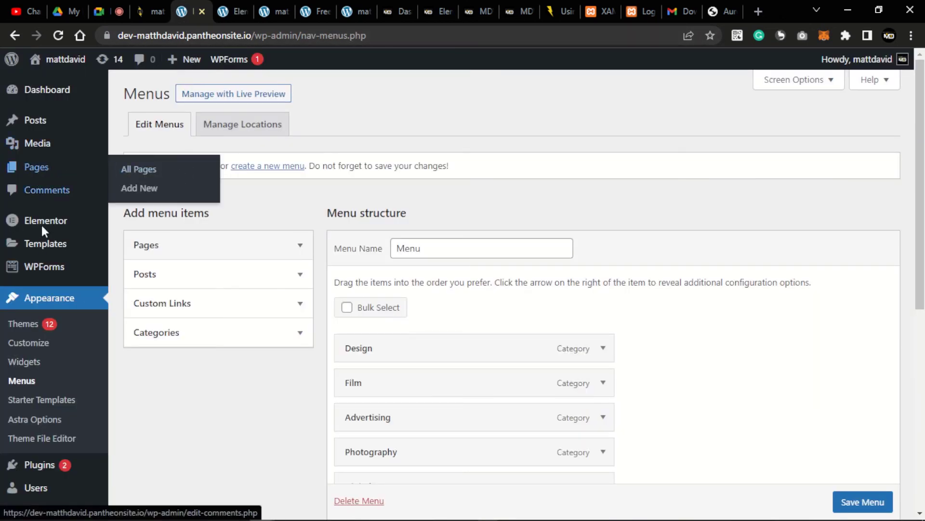
click(34, 343)
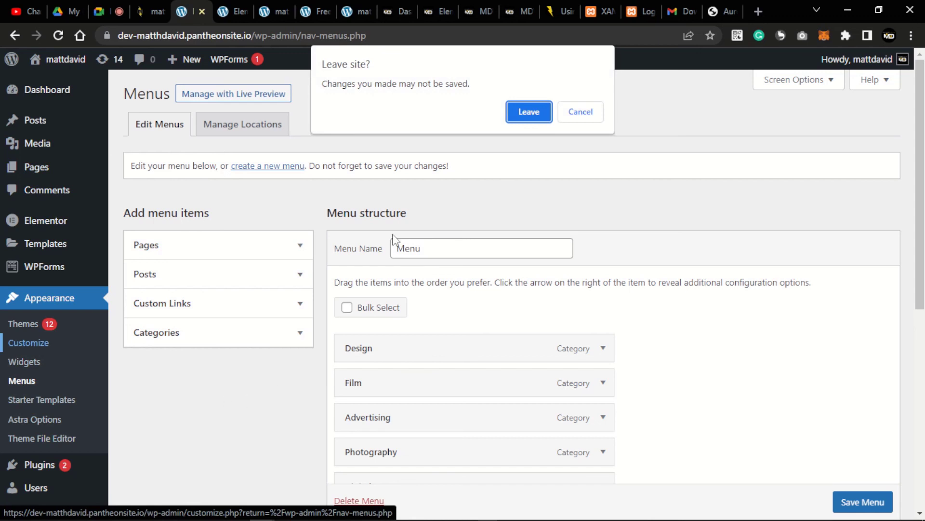
click(580, 111)
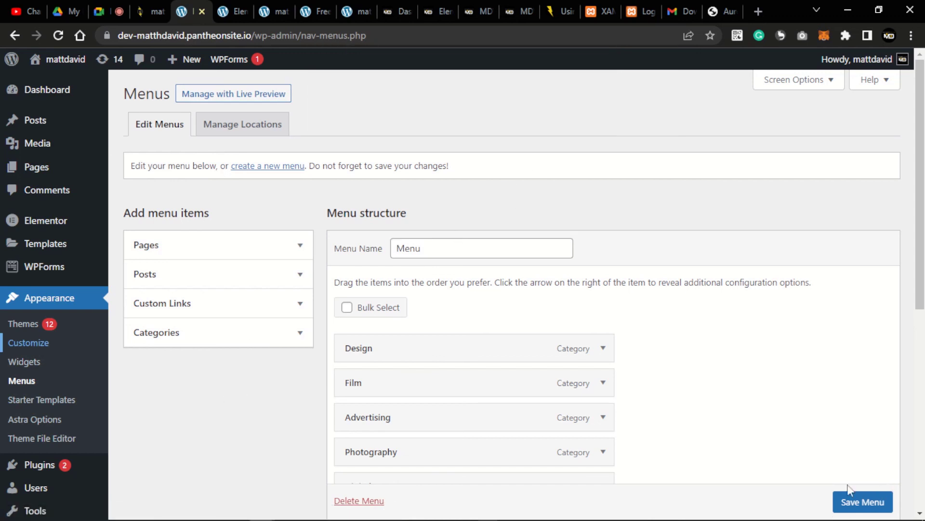
scroll(735, 427, down, 5)
click(851, 504)
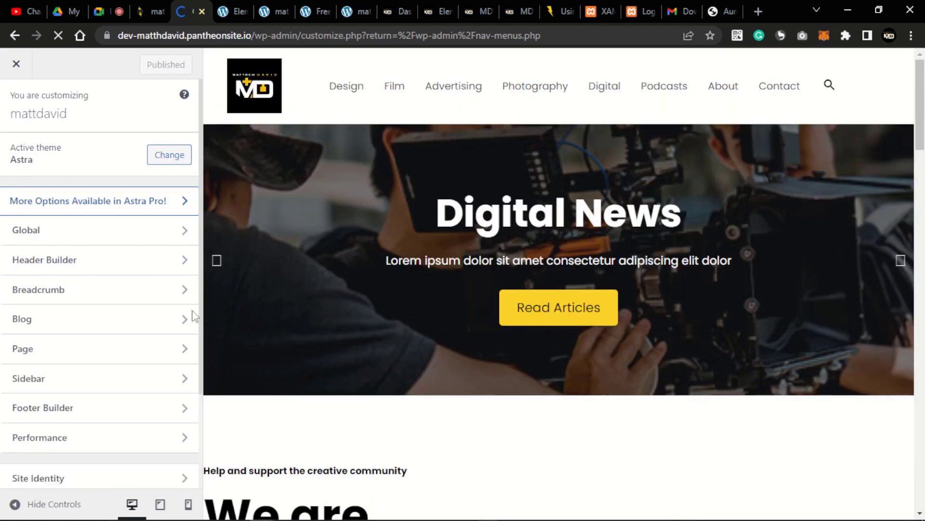
- Set the site icon in Site Identity to cropped-channel-watermark-copy.jpg from the media library, cropping it to the full logo square
scroll(38, 434, down, 3)
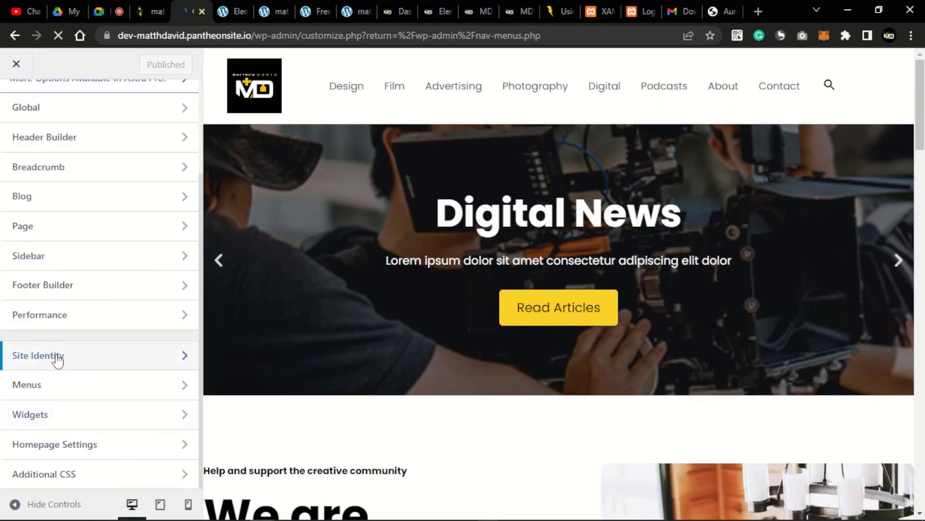
click(57, 359)
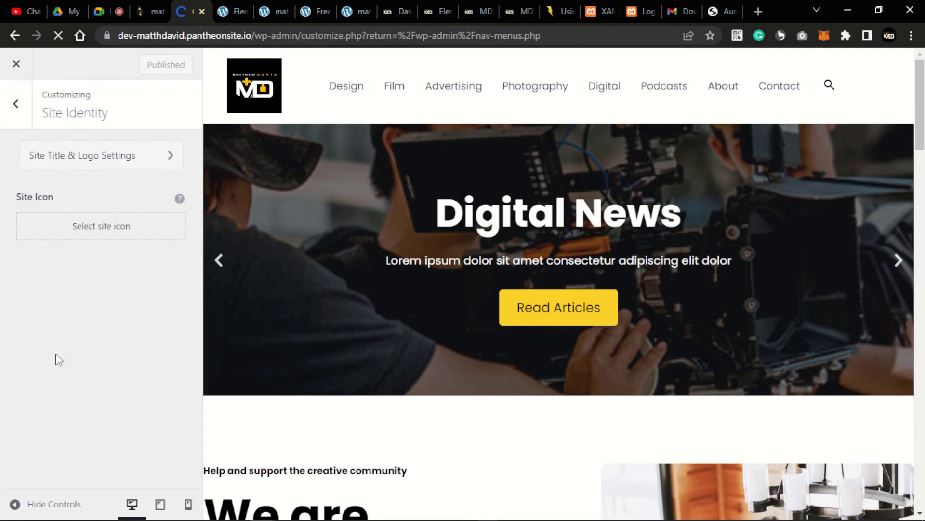
click(109, 233)
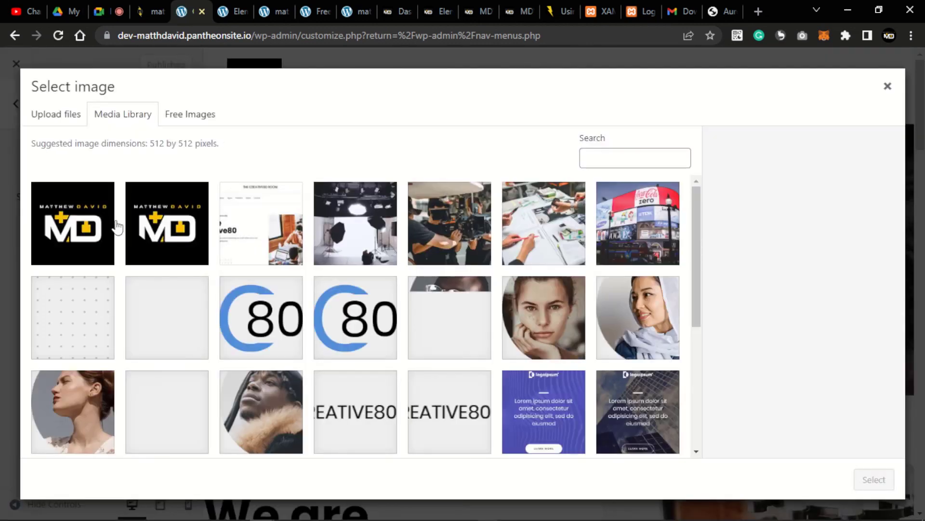
click(77, 226)
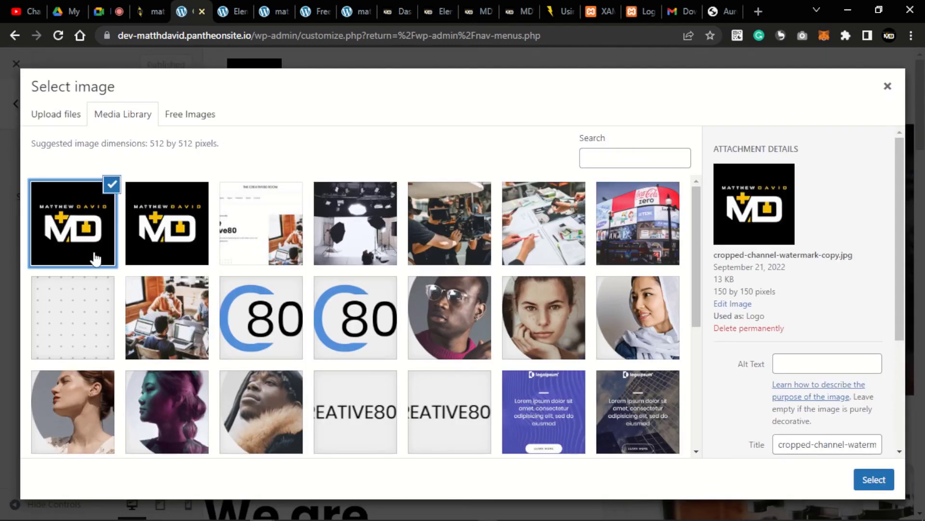
click(872, 479)
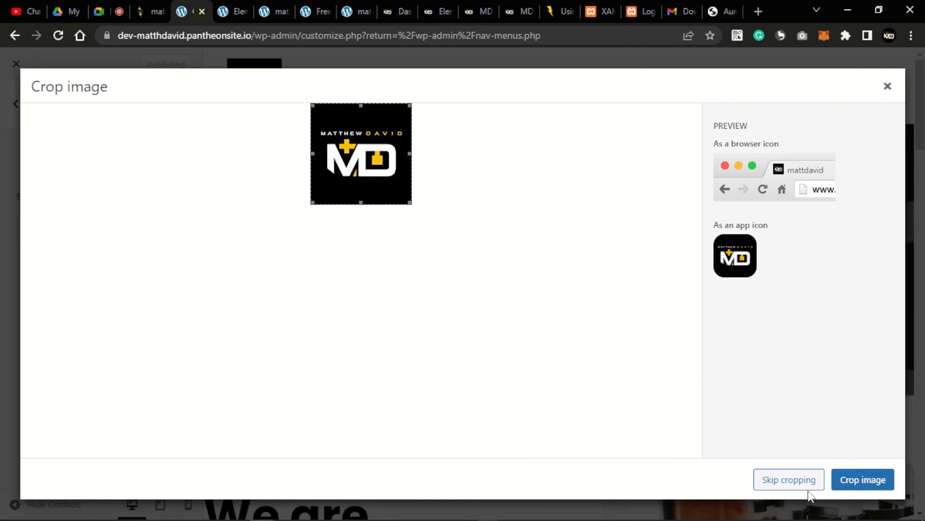
click(865, 484)
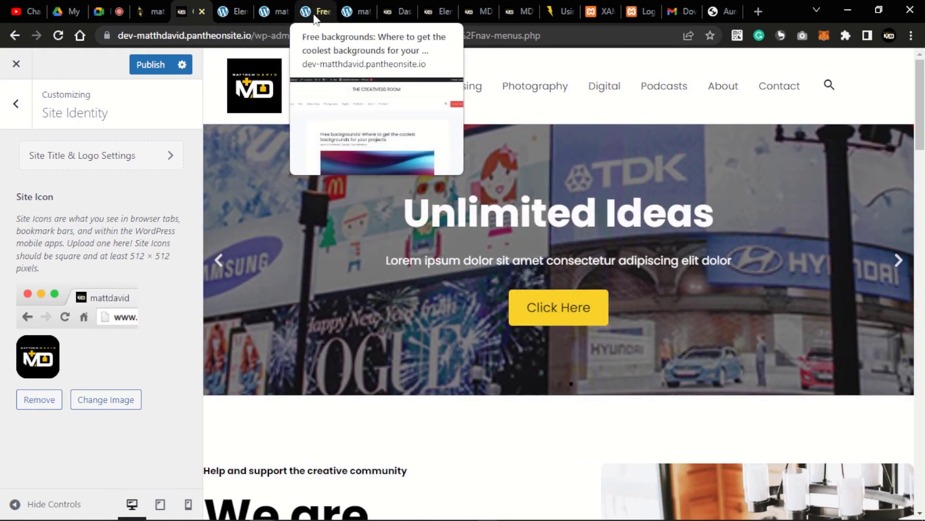
- Reload the "Free backgrounds" article page to check its browser icon, then return to the Customizer and publish the site icon
click(308, 12)
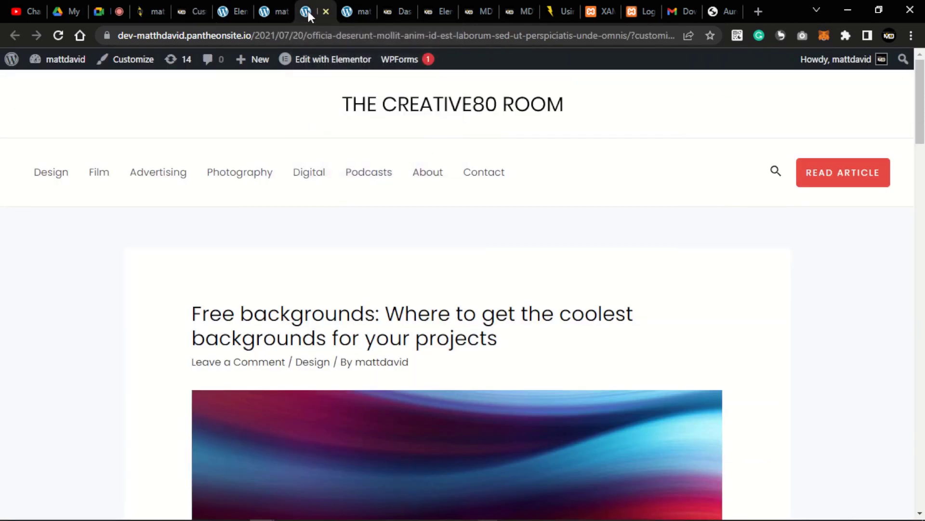
click(58, 37)
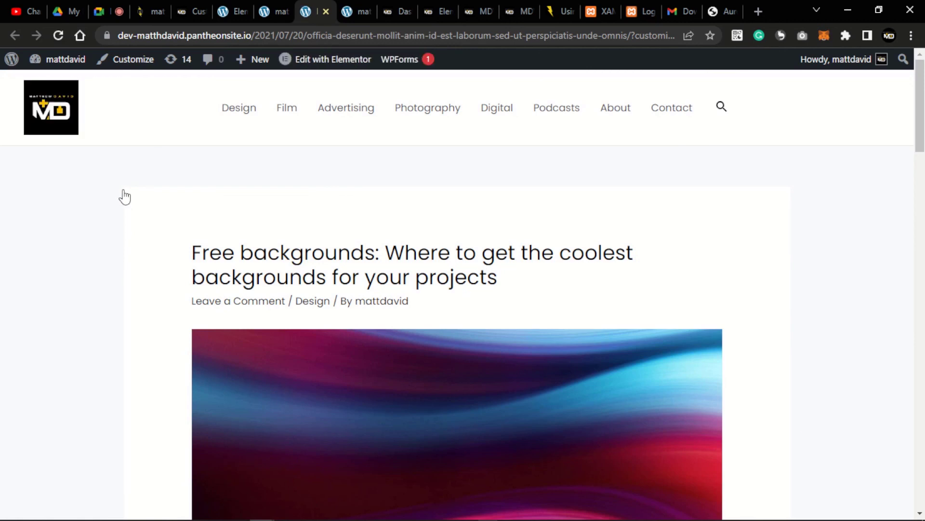
click(188, 12)
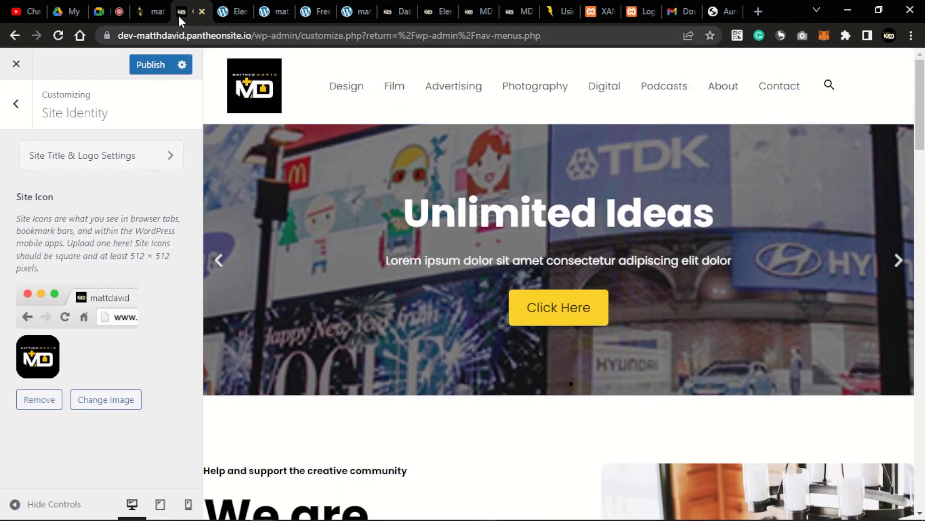
click(155, 64)
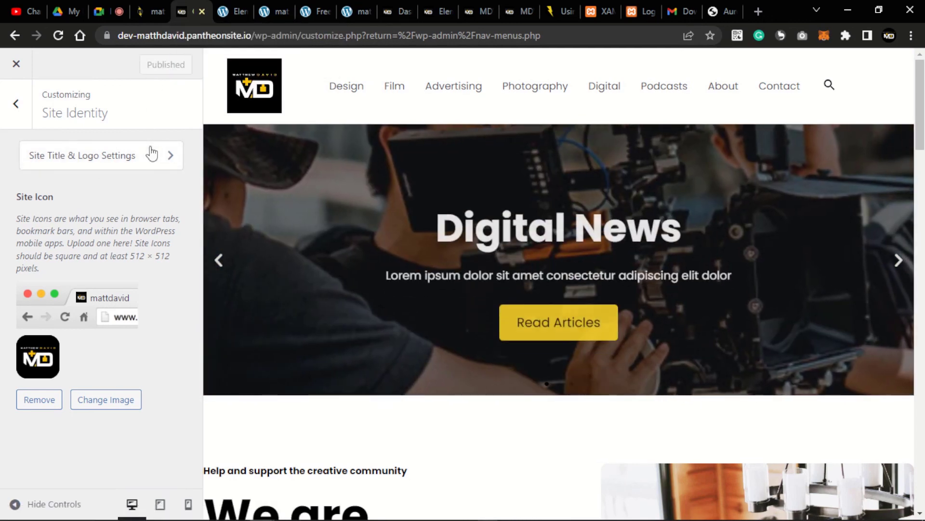
- Reload the "Free backgrounds" article and the site's homepage to check the published site icon
click(305, 15)
click(58, 35)
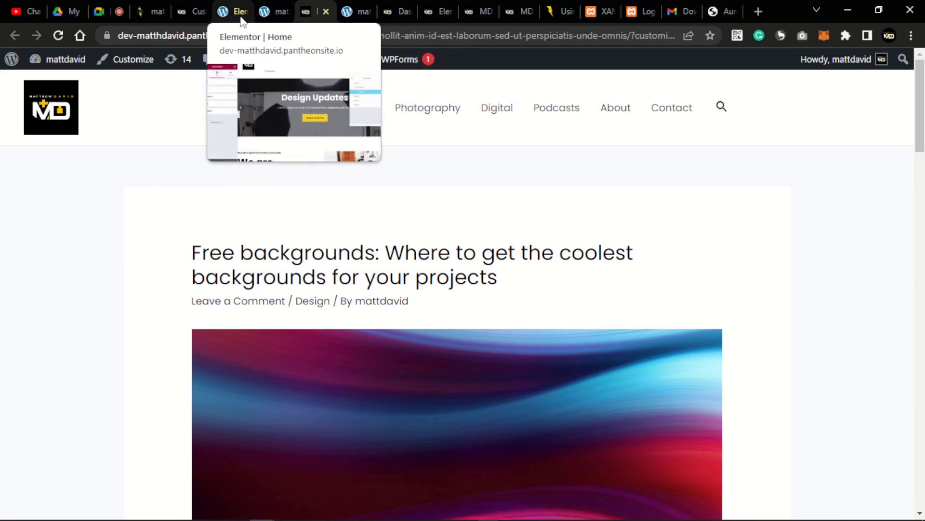
click(271, 14)
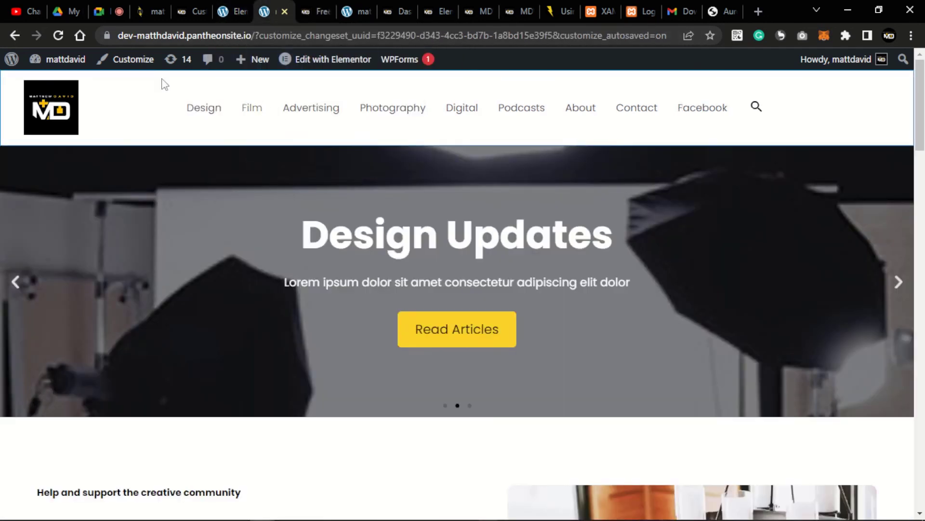
click(58, 36)
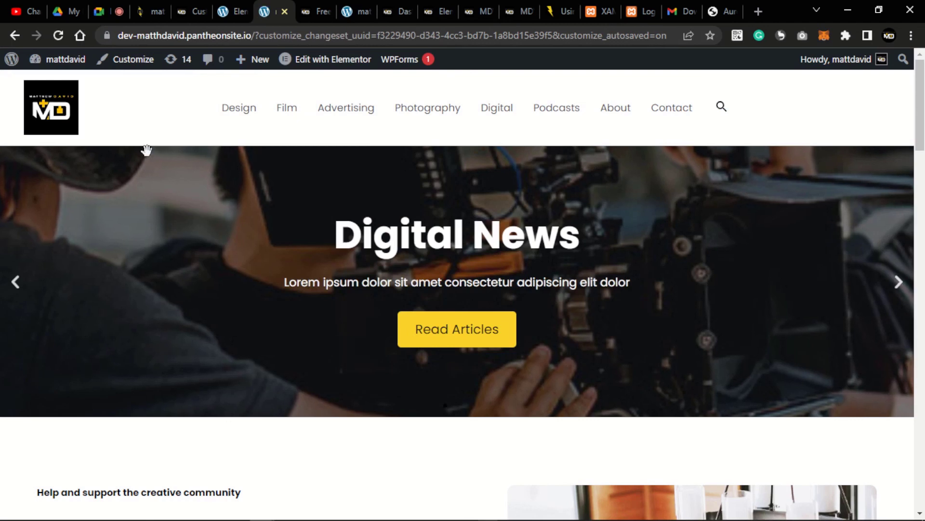
- Compare the open Customizer, article and Elementor editor pages, and look over the homepage header and slider in the editor
click(240, 15)
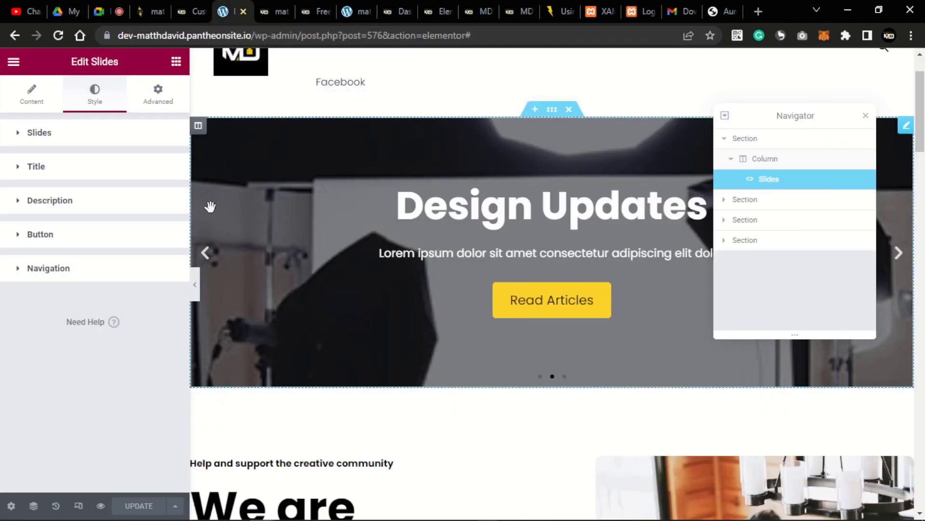
click(185, 13)
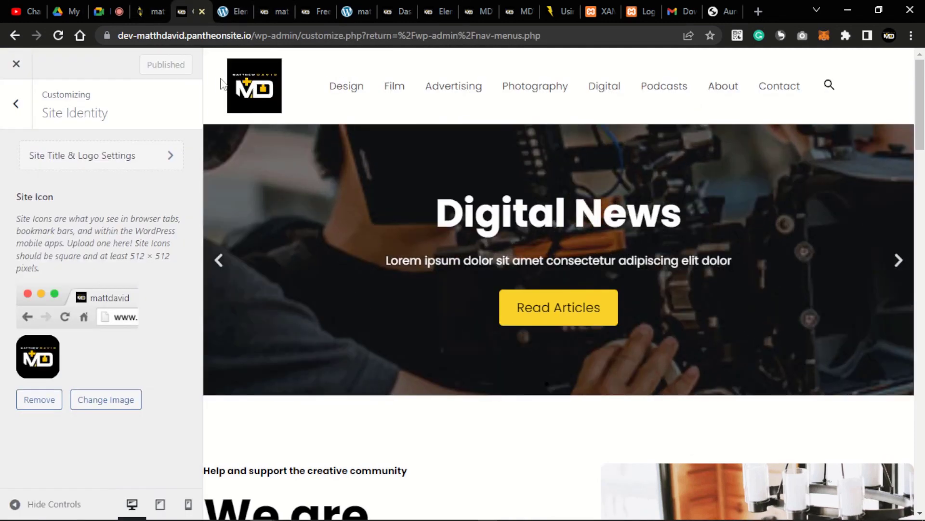
click(317, 11)
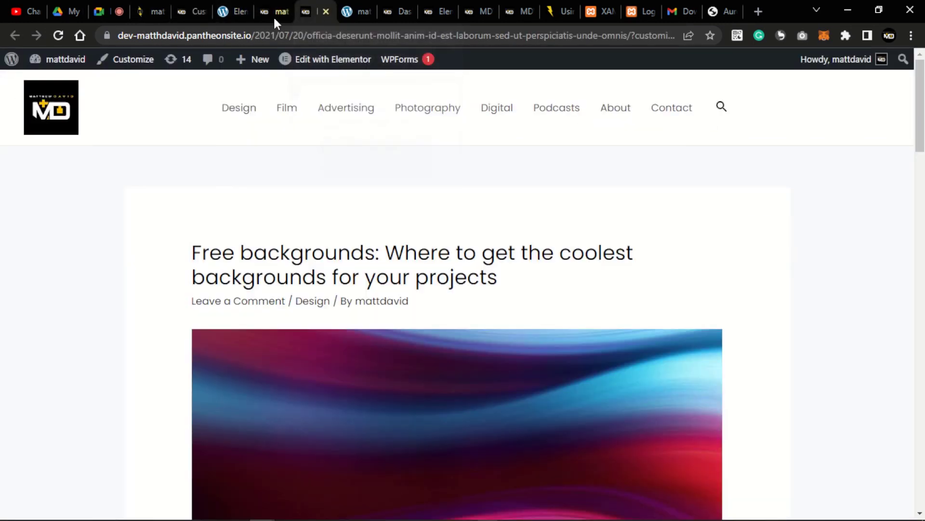
click(234, 11)
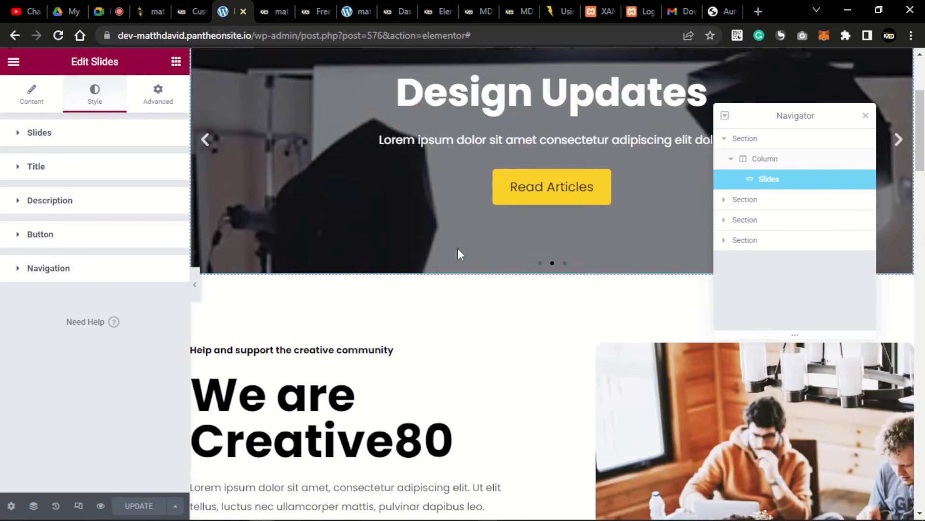
scroll(455, 248, down, 6)
scroll(451, 248, up, 4)
scroll(453, 248, up, 5)
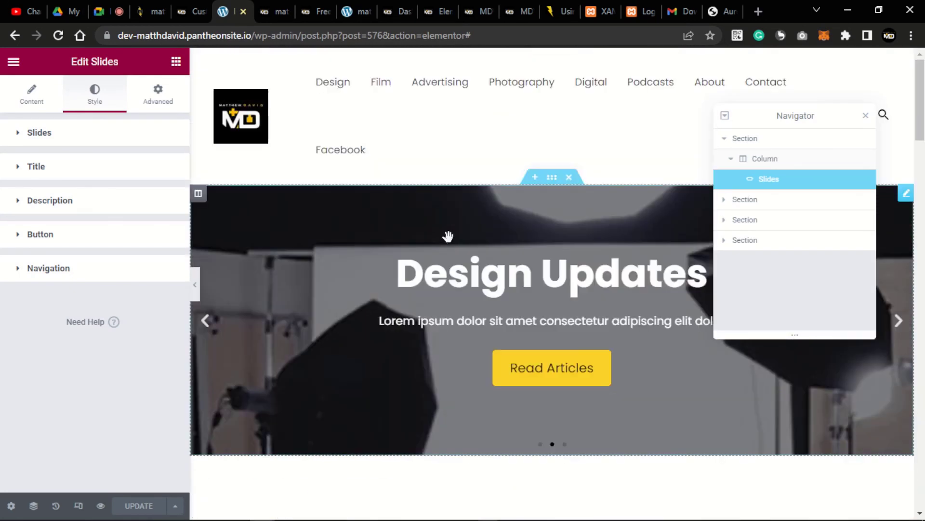